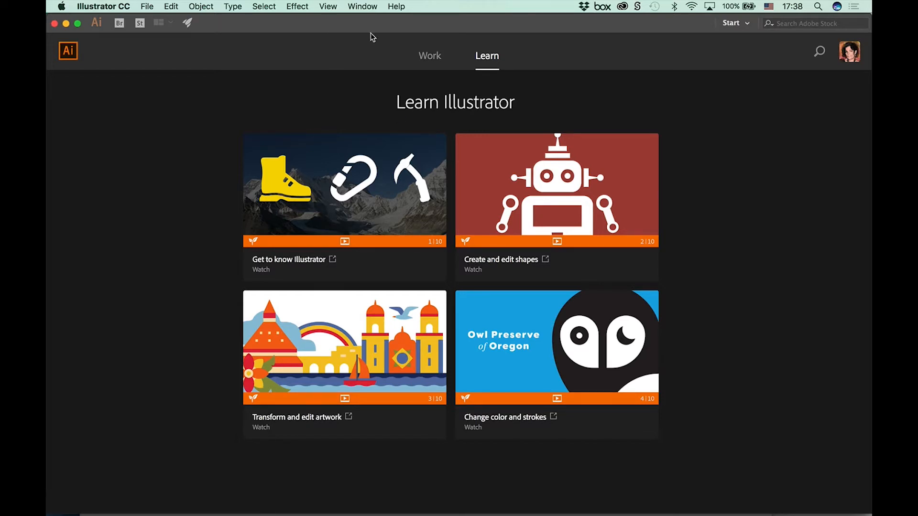
Step: Look over the Creative Cloud files on the start screen, and return to the Learn page
click(430, 56)
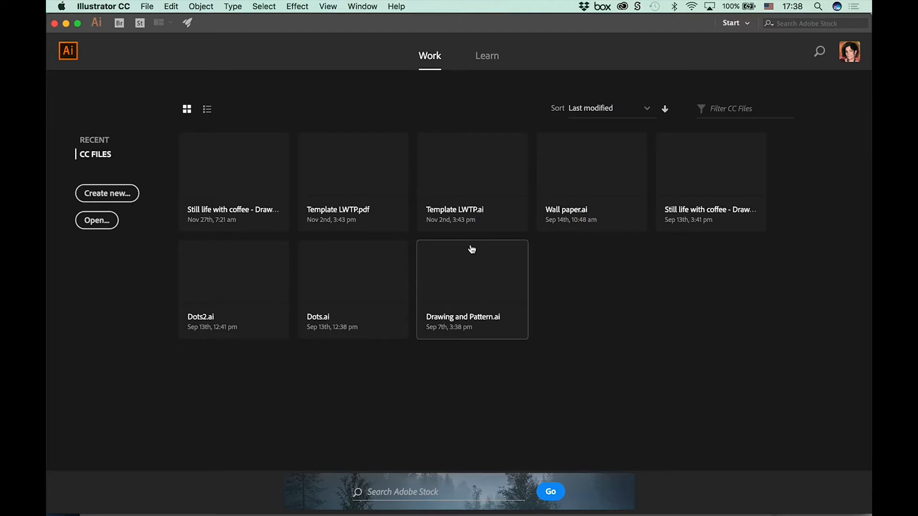
click(484, 59)
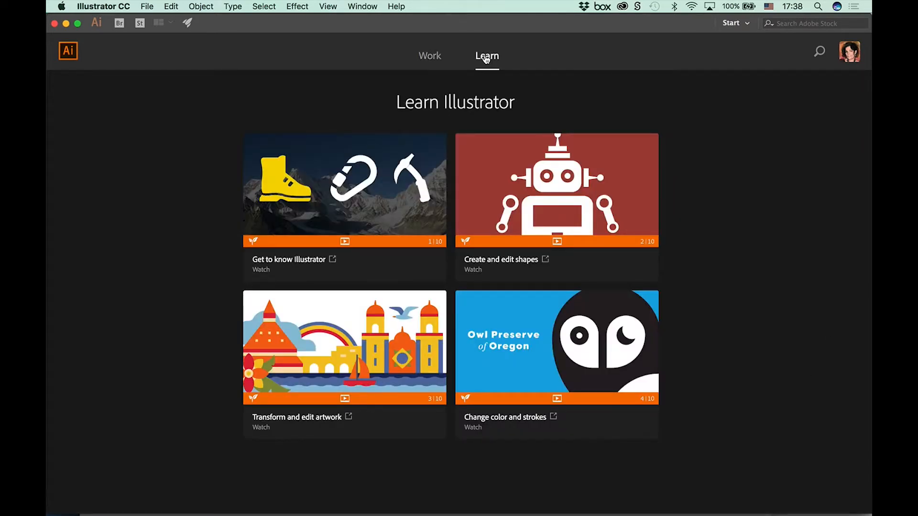
Step: Browse for files to open in the Handout folder of Adobe AI_drawing tools, and preview the Selection, Pen and Trace PDF
click(146, 6)
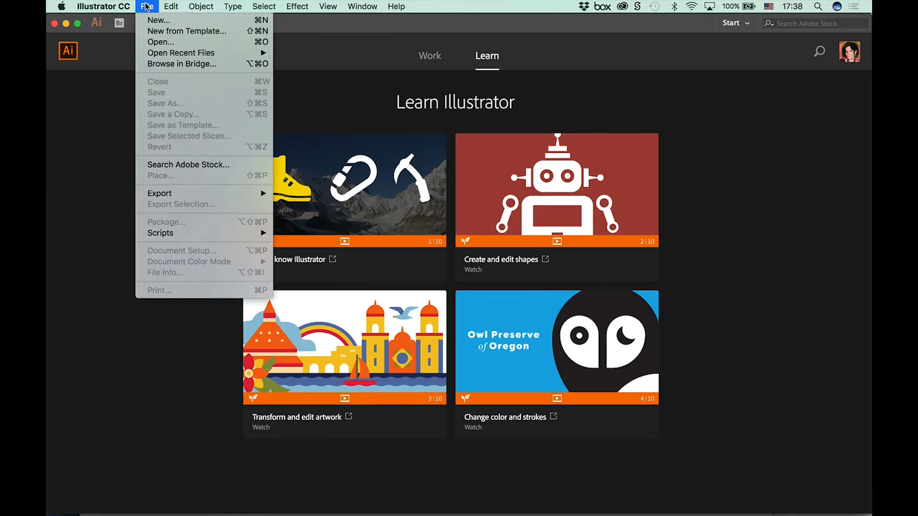
click(154, 42)
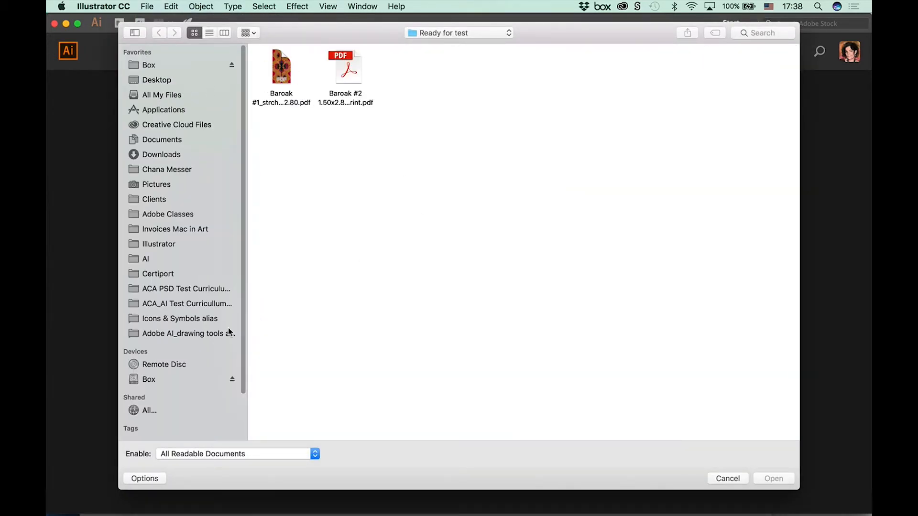
click(194, 334)
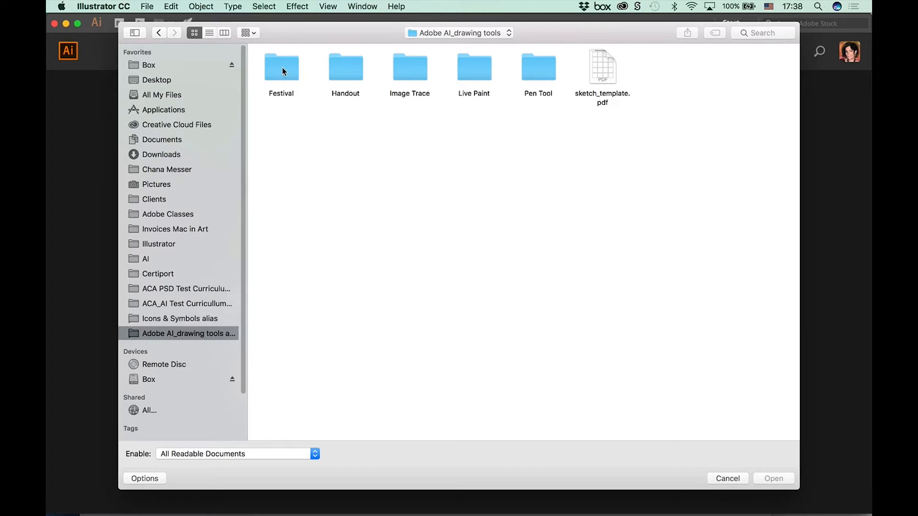
double_click(348, 77)
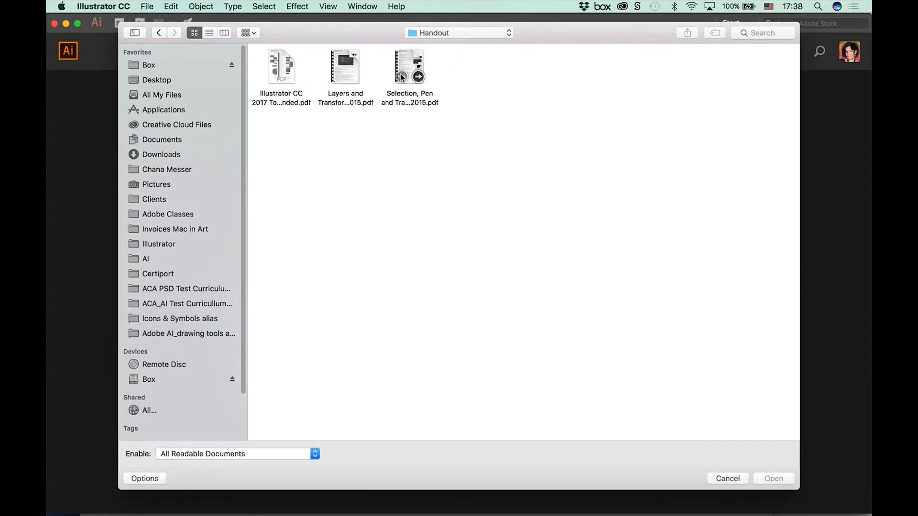
click(401, 78)
key(space)
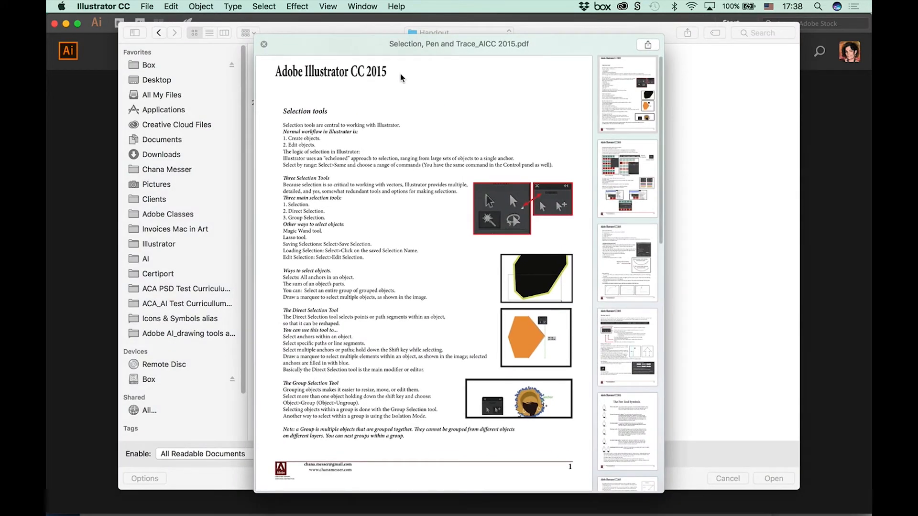
key(space)
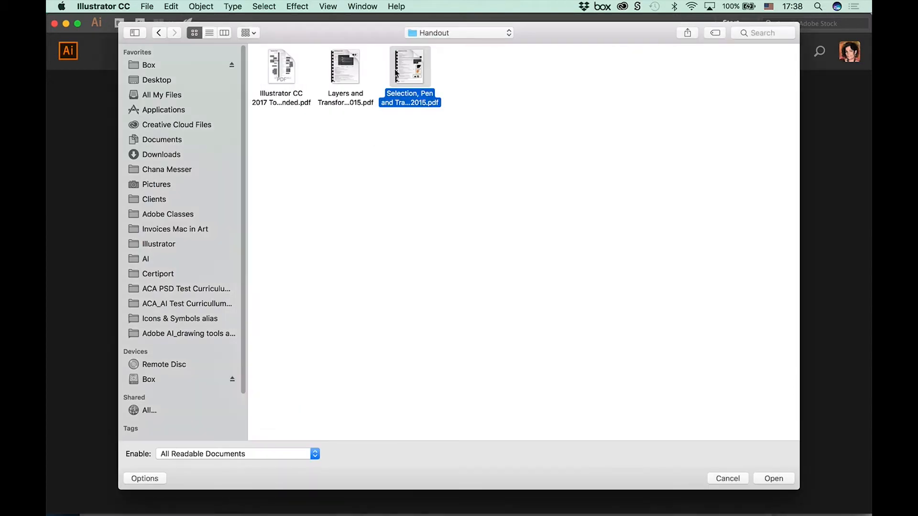
Step: Preview the Layers and Transformation PDF and the Illustrator CC 2017 Tools Panel Expanded PDF
click(346, 74)
key(space)
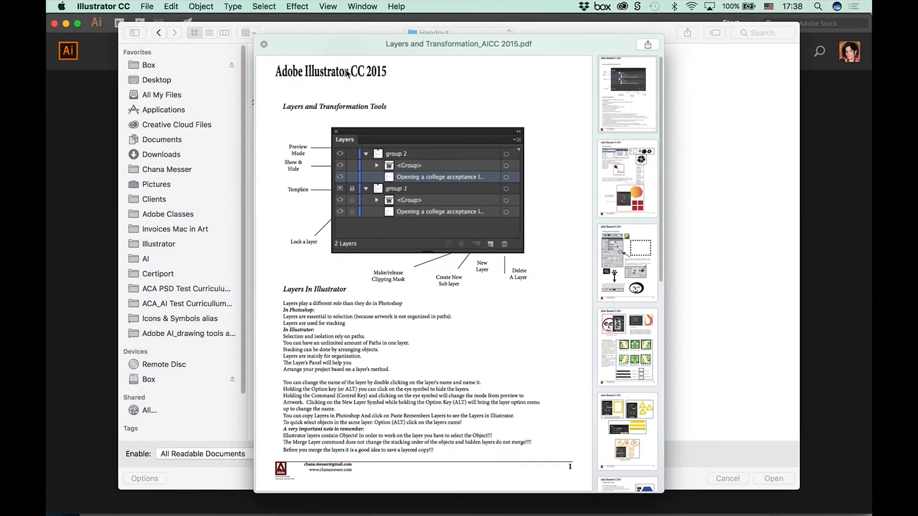
key(space)
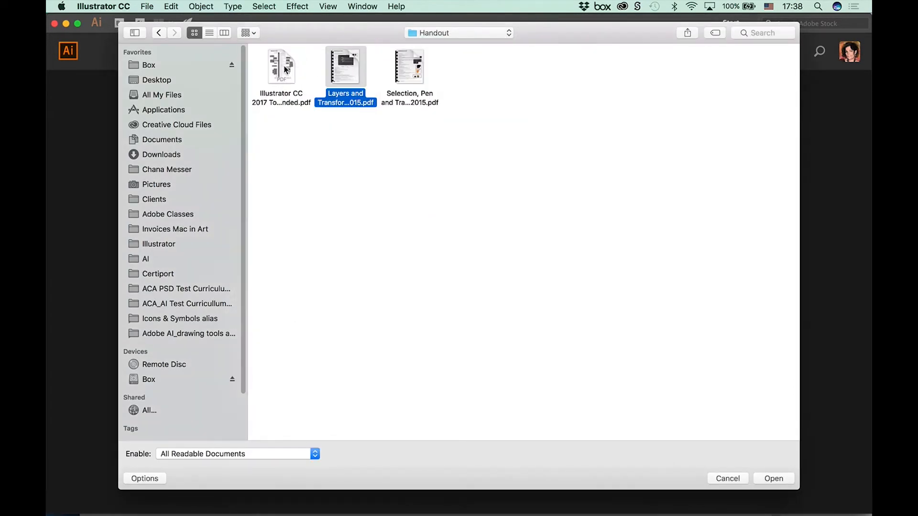
click(283, 72)
key(space)
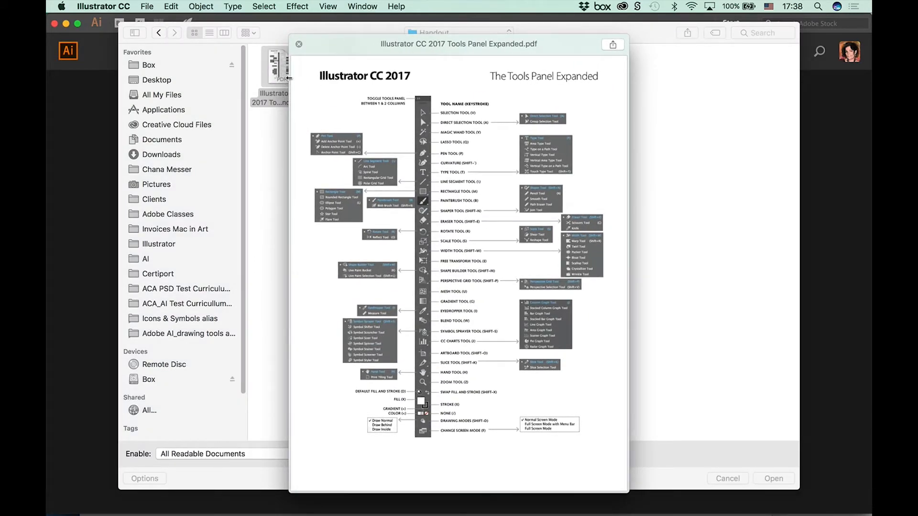
key(space)
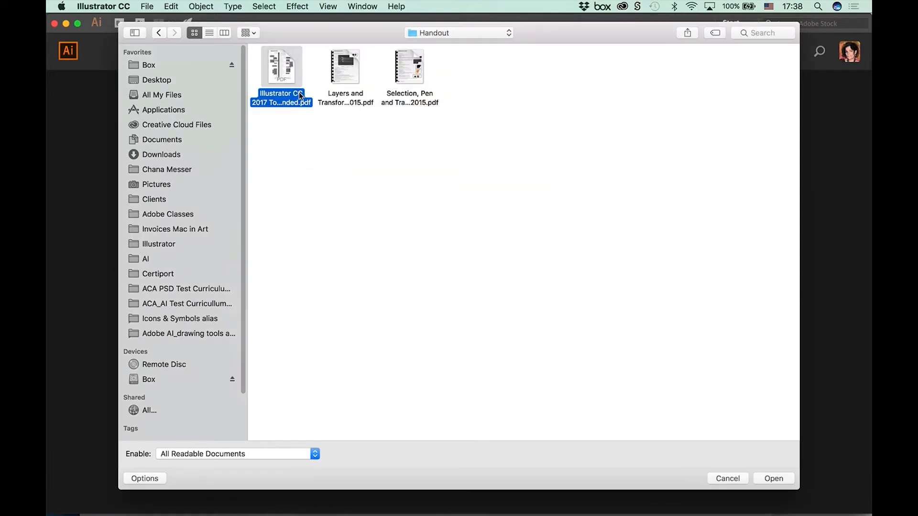
Step: Return to the Adobe AI_drawing tools folder, preview sketch_template.pdf, and leave the file browser without opening anything
click(158, 32)
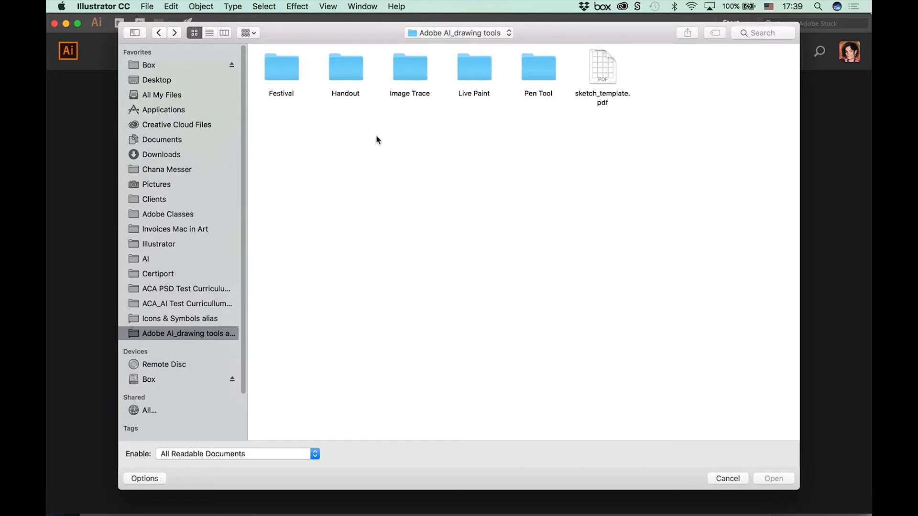
click(607, 73)
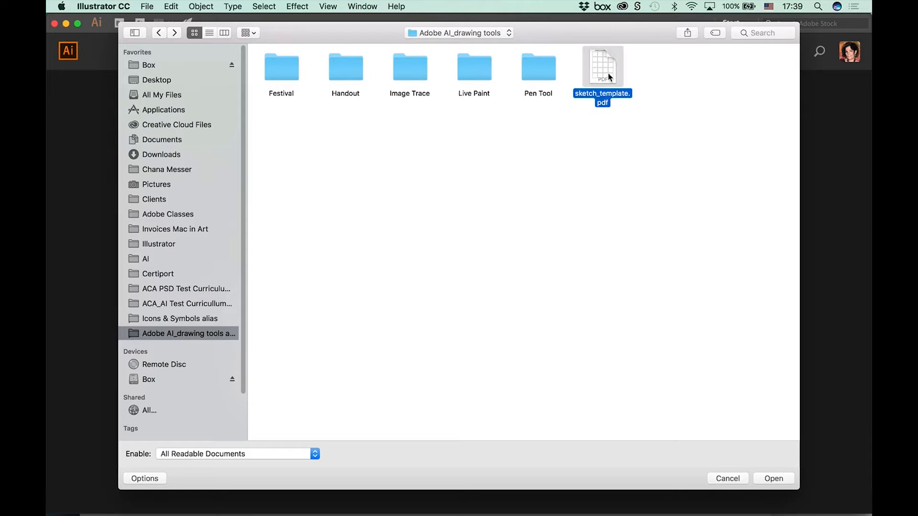
key(space)
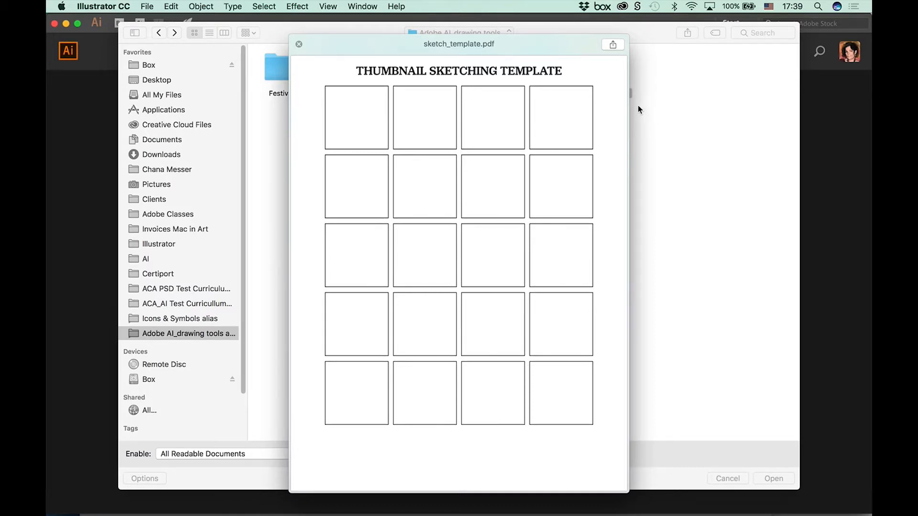
click(671, 140)
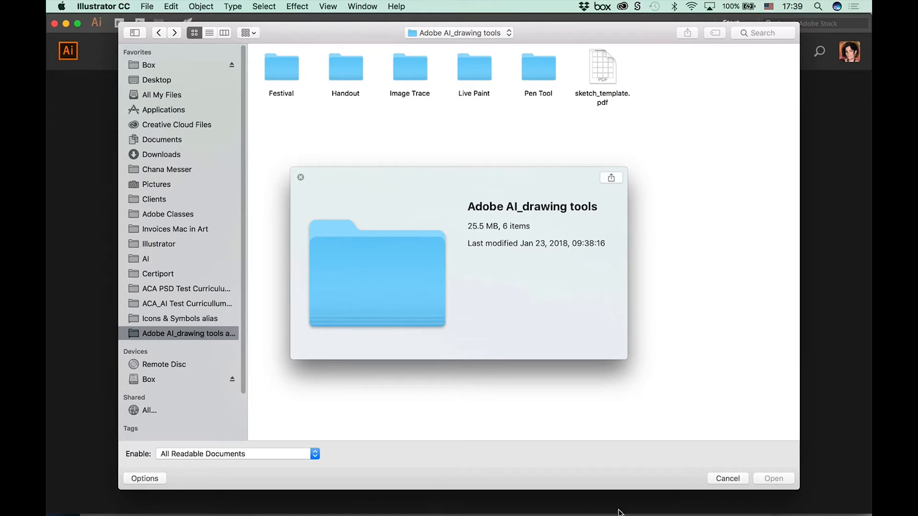
click(727, 478)
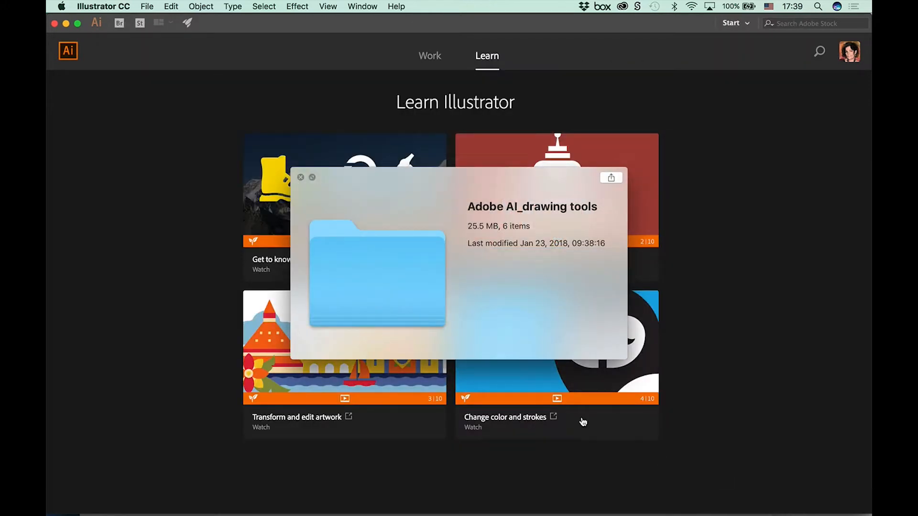
click(147, 6)
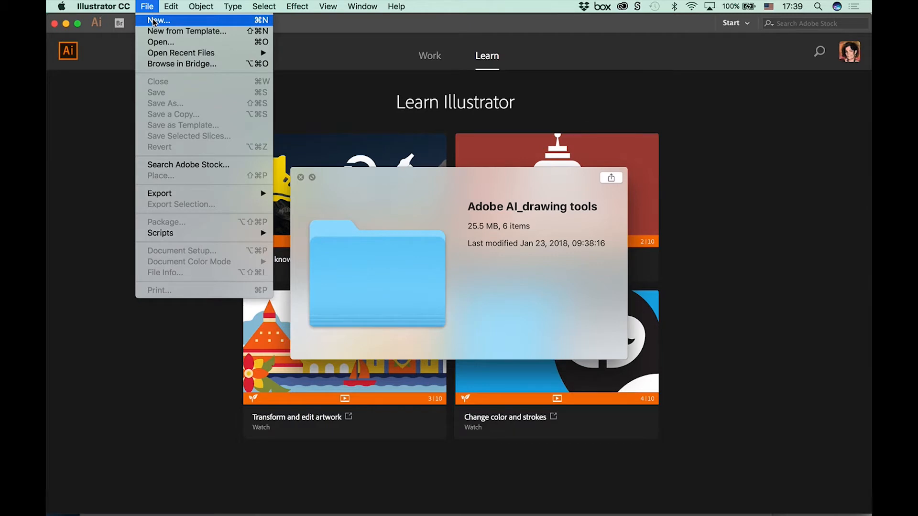
click(152, 20)
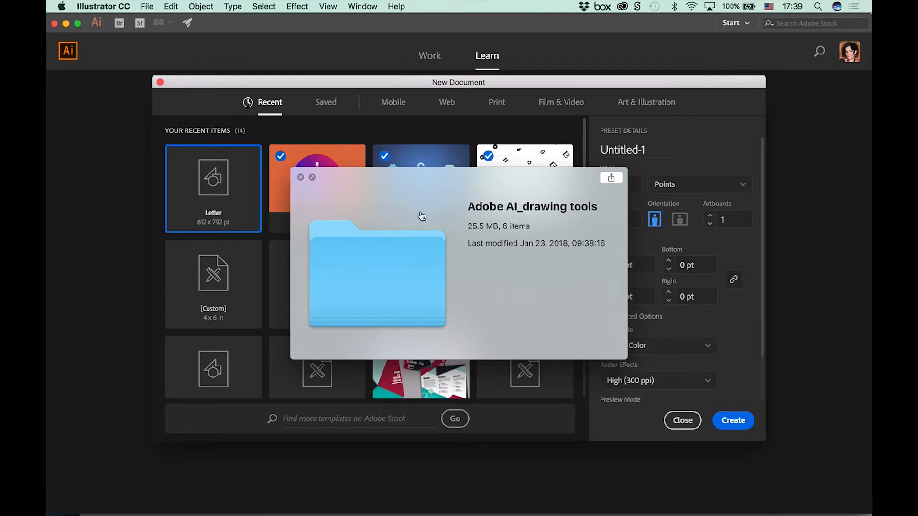
click(682, 422)
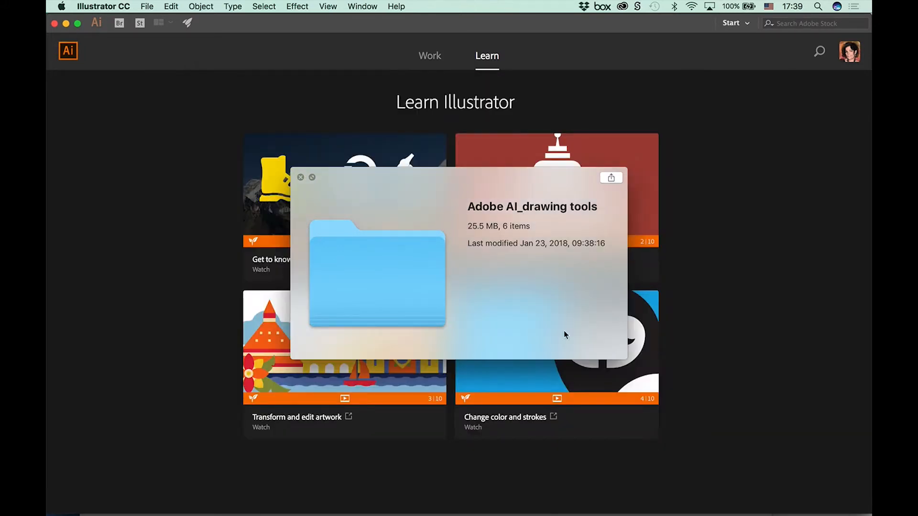
Step: Close the leftover folder preview and start setting up a new document
click(300, 177)
click(147, 6)
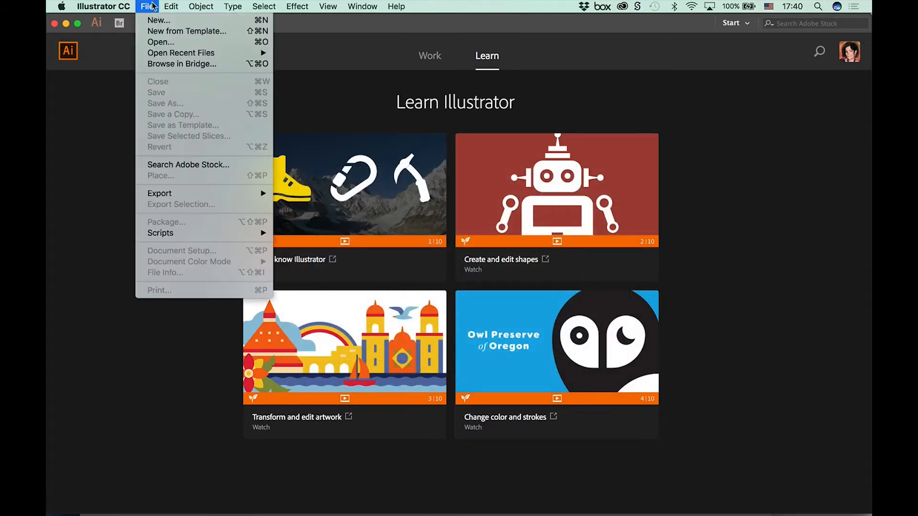
click(155, 21)
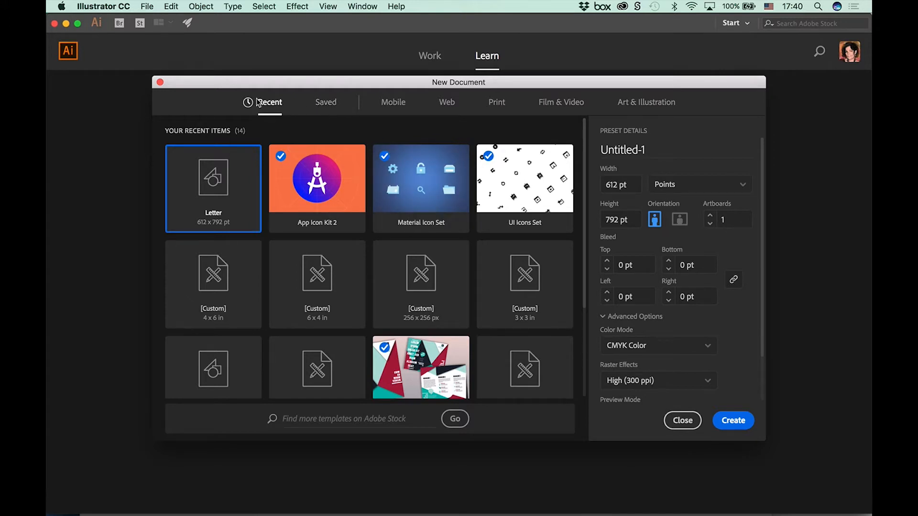
Step: Review the details of recent items, including App Icon Kit 2, Material Icon Set and UI Icons Set
click(313, 191)
click(404, 285)
click(420, 182)
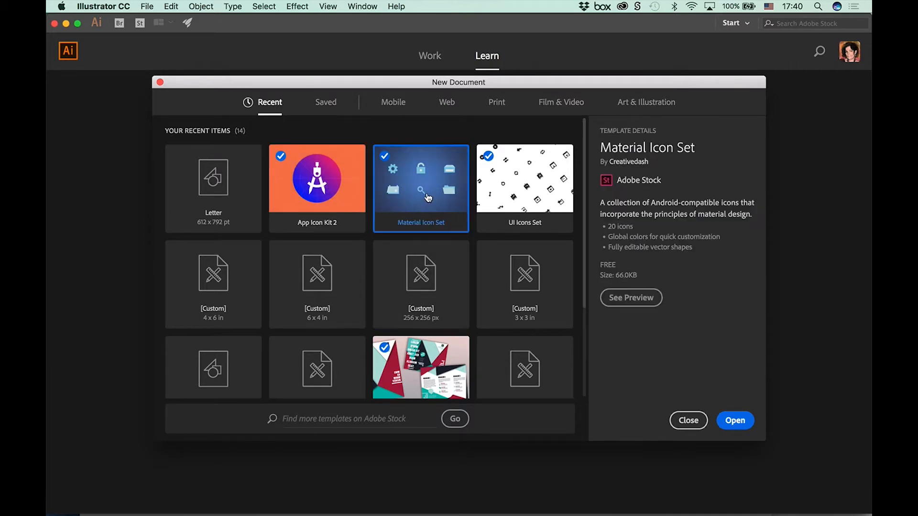
click(525, 182)
Step: Look through the Saved, Mobile, Web, Print, Film & Video, and Art & Illustration document presets and templates
click(322, 104)
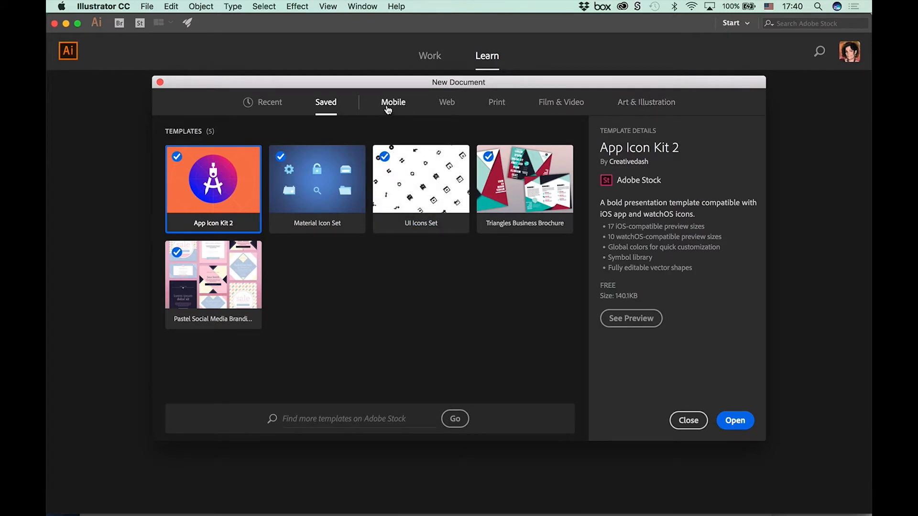
click(390, 108)
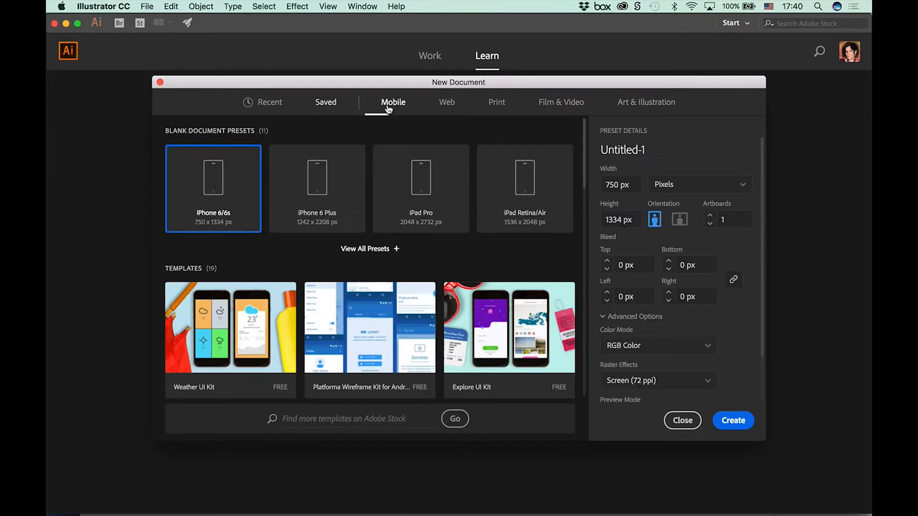
click(450, 107)
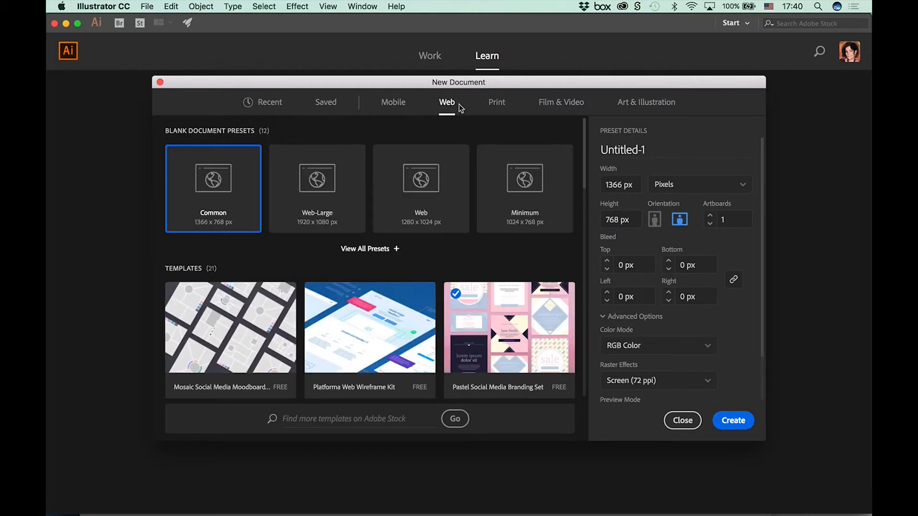
click(494, 106)
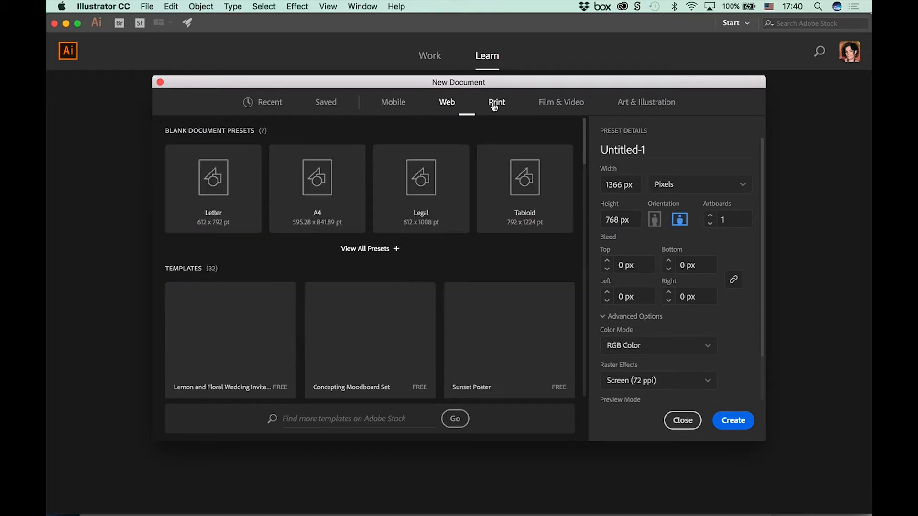
click(548, 104)
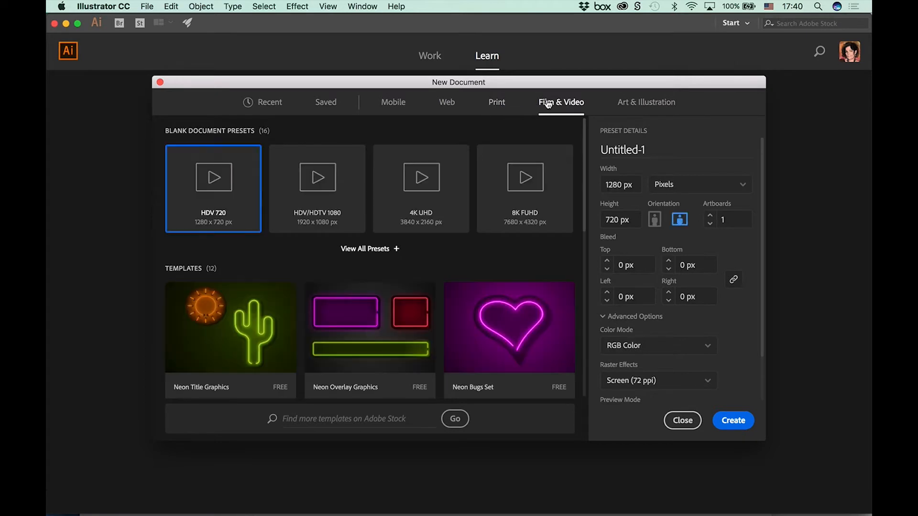
click(633, 105)
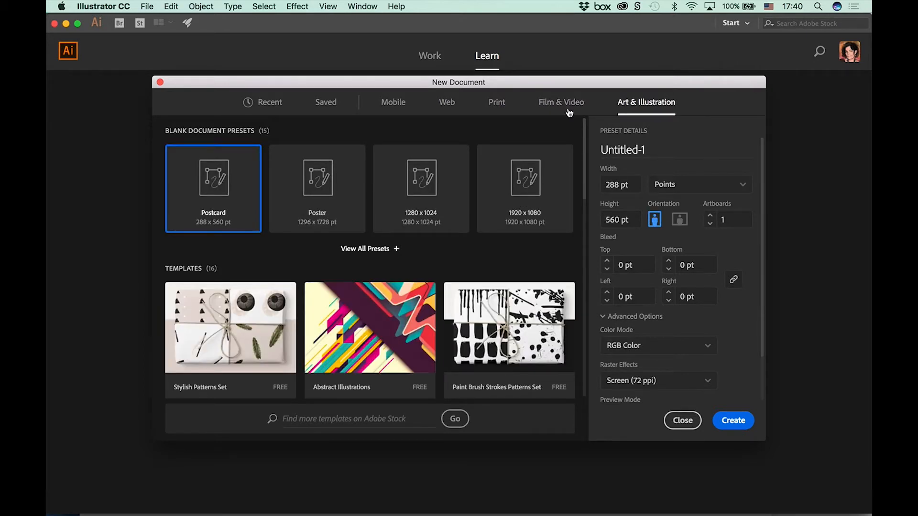
Step: Create a portrait print document from the Letter preset, 612 x 792 pt in CMYK Color
click(497, 105)
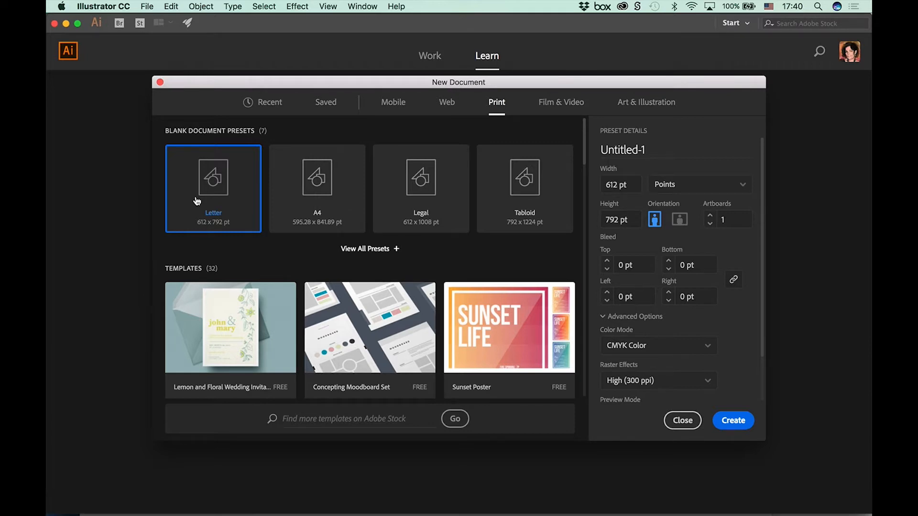
click(735, 423)
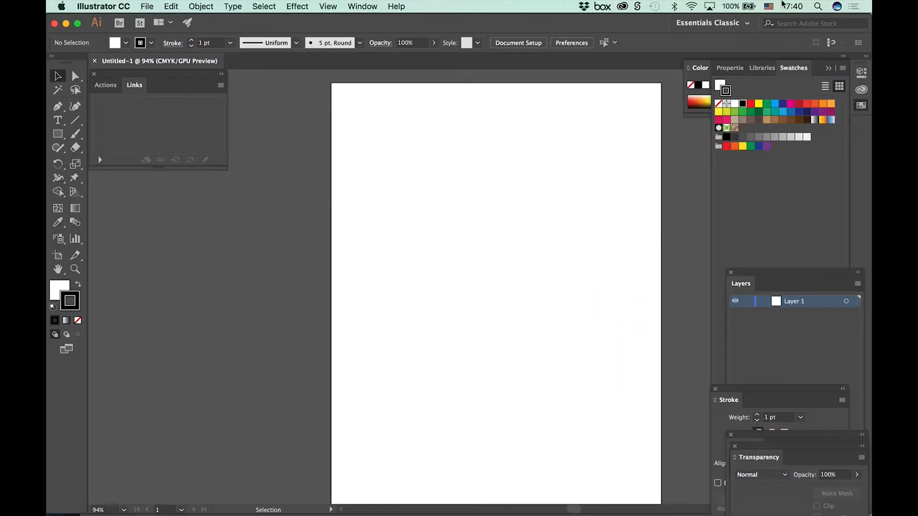
Step: Switch the workspace to Automation, followed by Layout
click(742, 24)
click(742, 23)
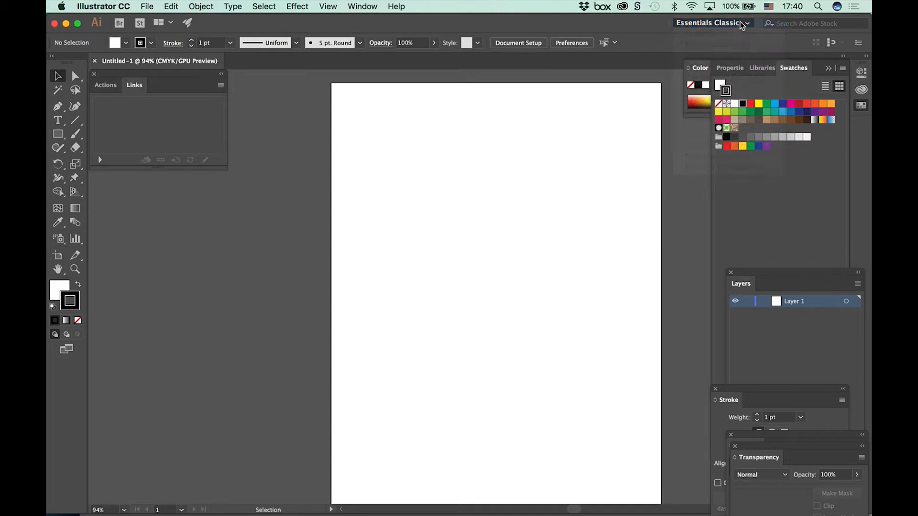
click(736, 24)
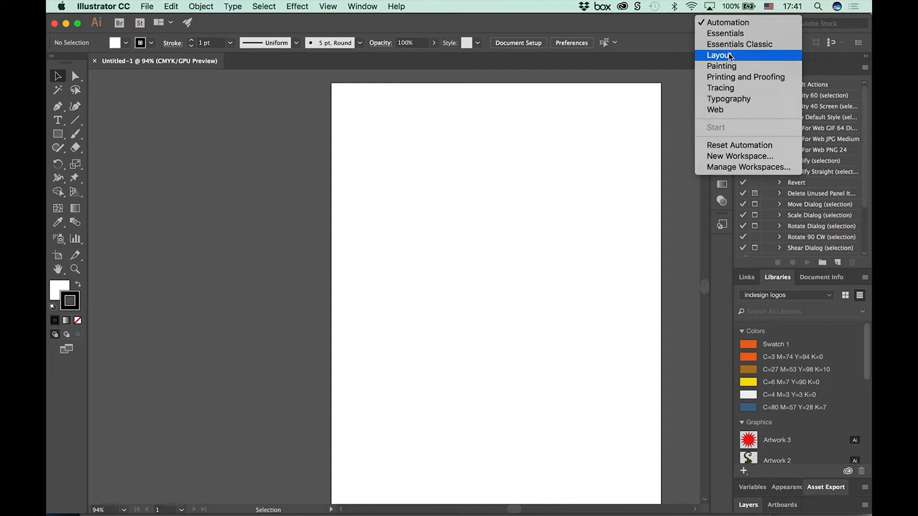
click(729, 56)
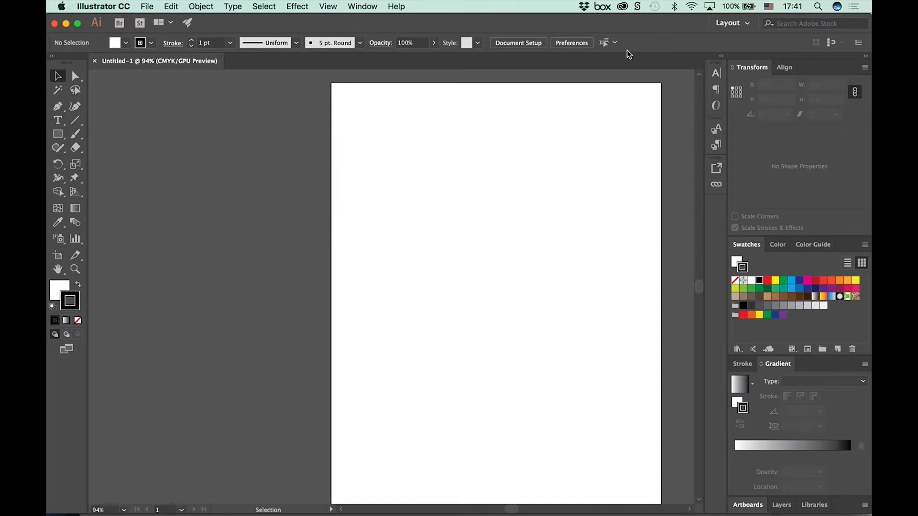
Step: Reapply the Layout workspace and reset it to its default panel arrangement
click(731, 23)
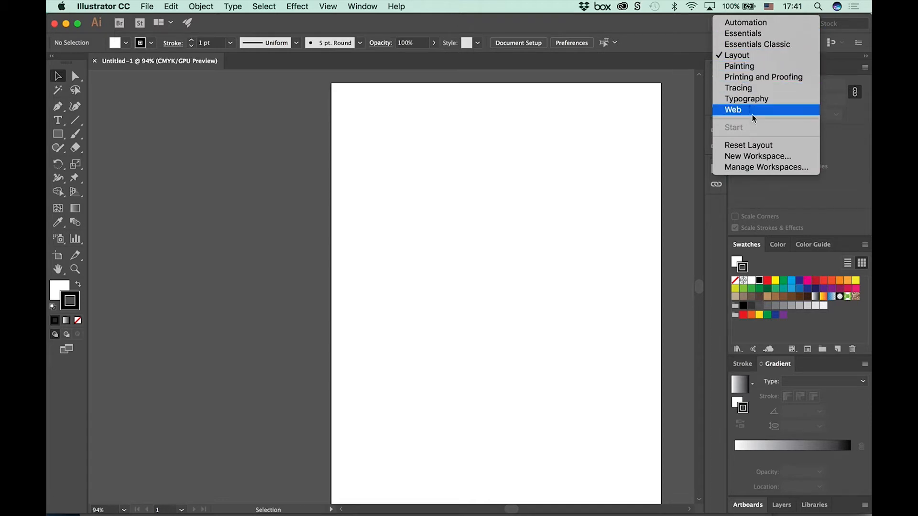
click(737, 55)
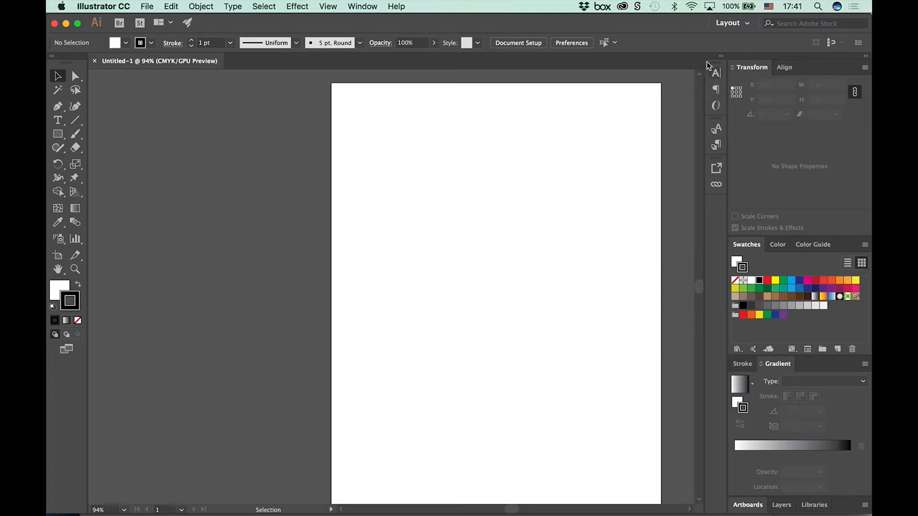
click(722, 29)
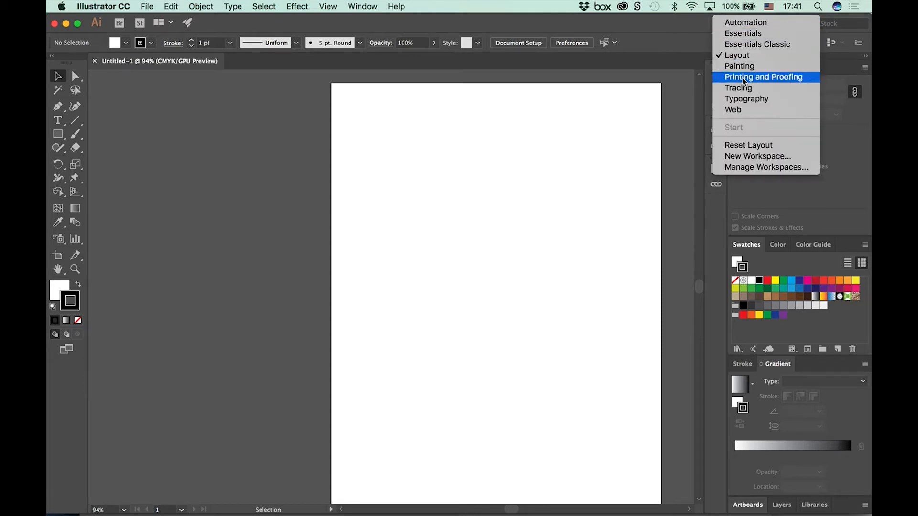
click(753, 144)
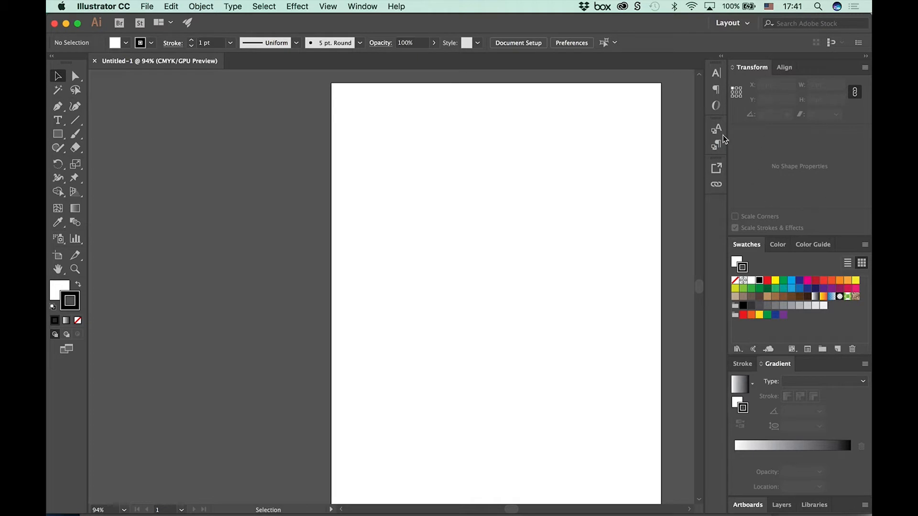
Step: Look through the full list of panels and libraries that can be shown or hidden, down to the open document's entry
click(363, 7)
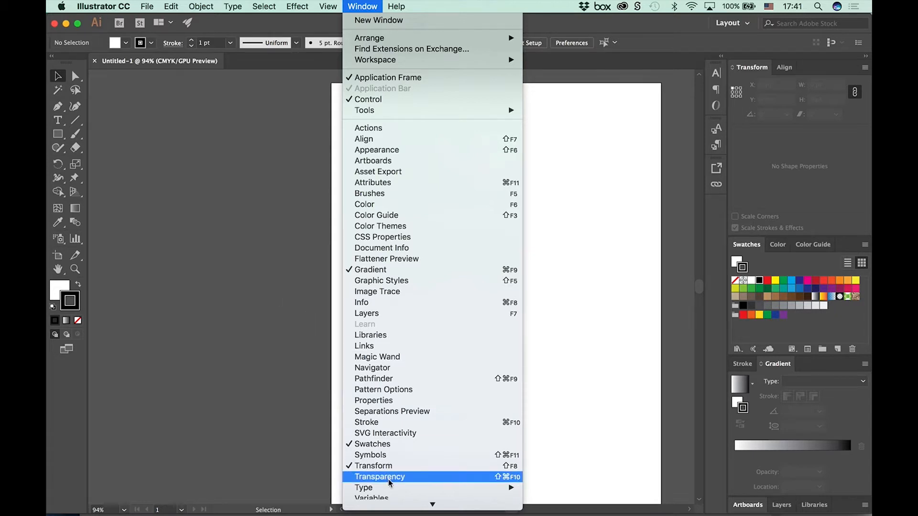
mouse_move(396, 509)
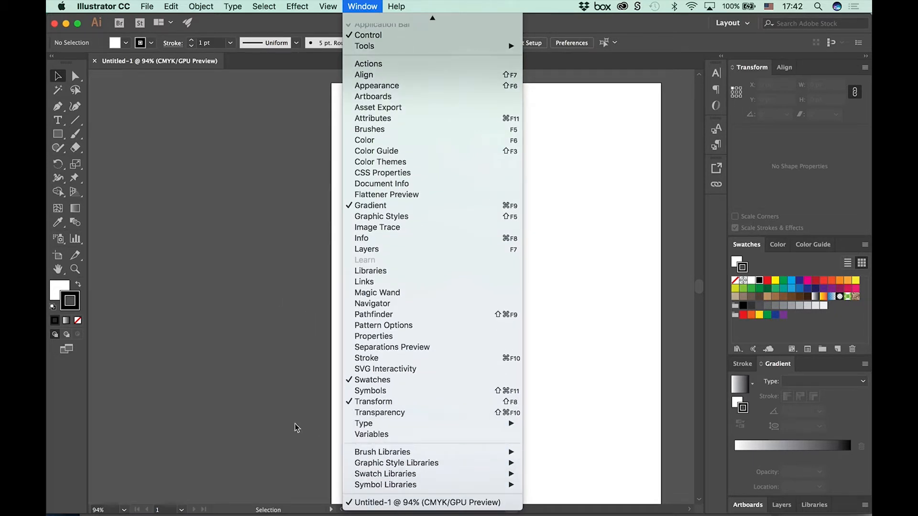
click(270, 421)
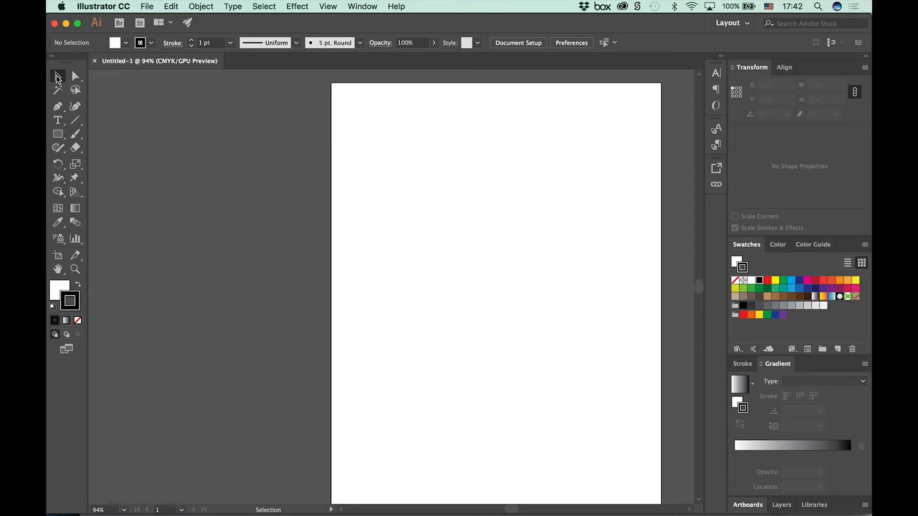
Step: Choose the Group Selection Tool and tear its tool group off as a floating panel near the artboard's upper-left corner
click(75, 77)
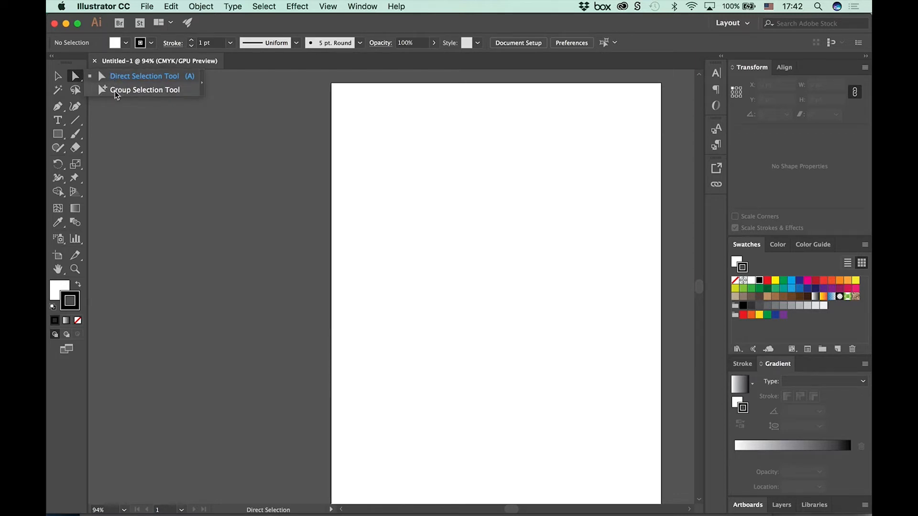
click(116, 93)
click(81, 80)
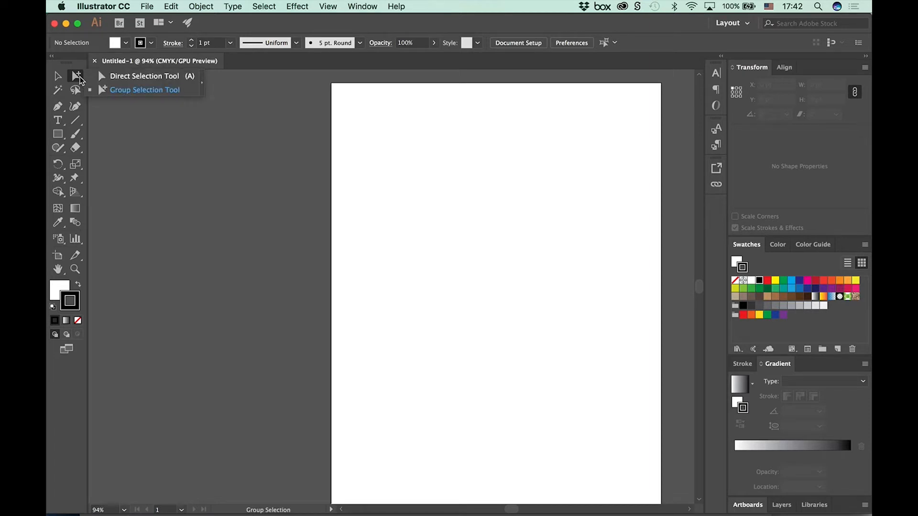
click(203, 83)
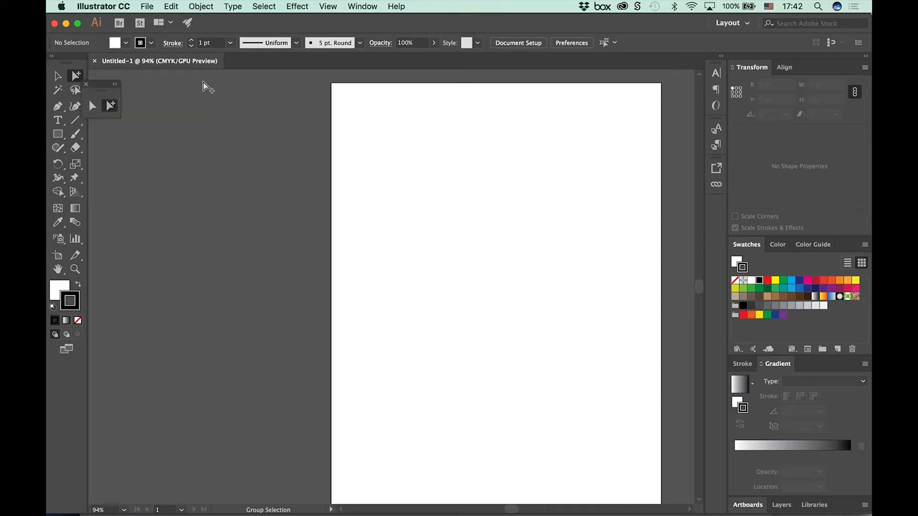
drag(102, 84, 204, 78)
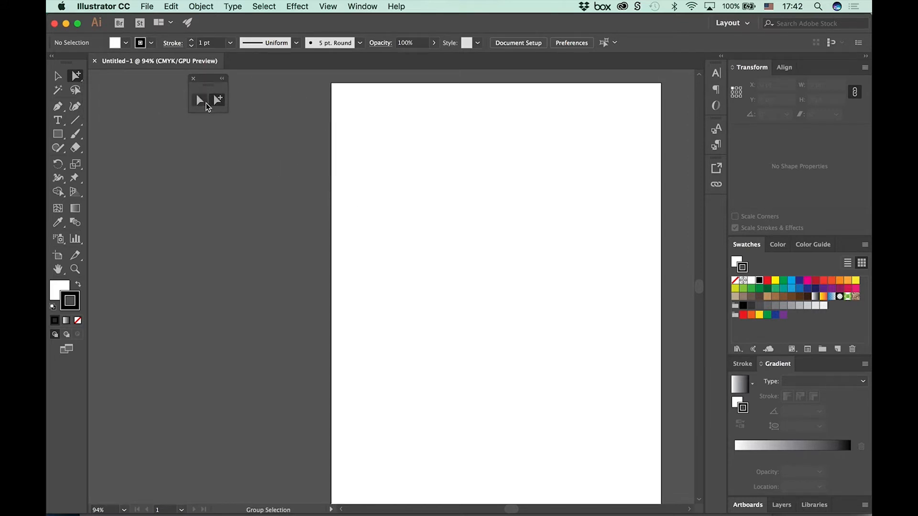
Step: Activate the Direct Selection, Magic Wand and Lasso tools in turn
click(203, 97)
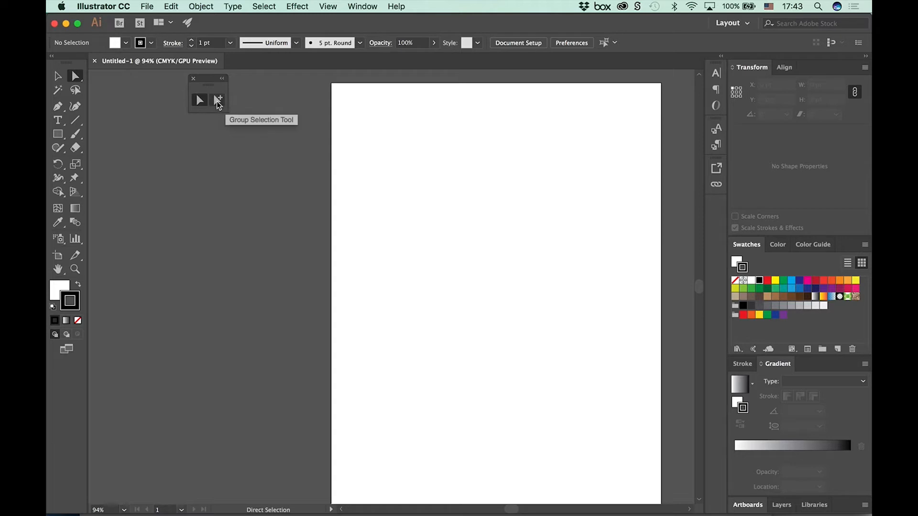
click(59, 92)
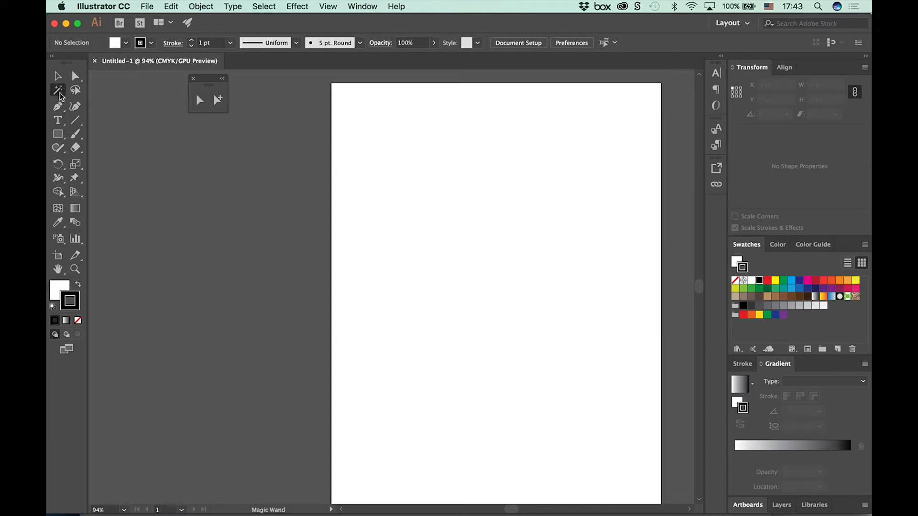
click(75, 92)
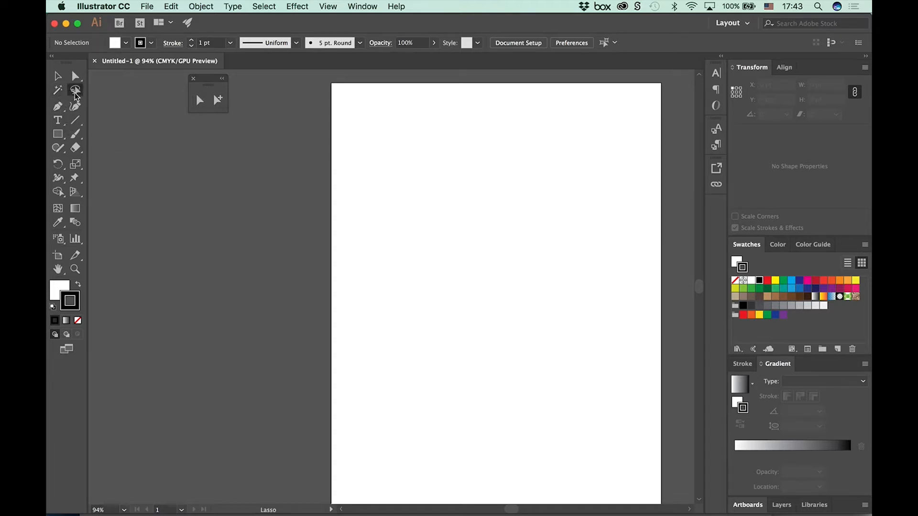
Step: Tear off the Pen tool group as a floating panel beside the direct selection tools, and activate the Curvature Tool
click(60, 108)
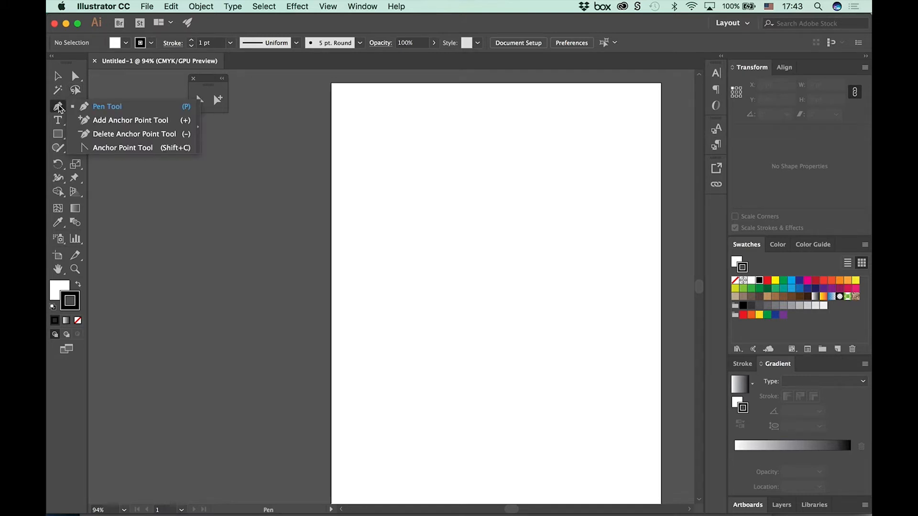
click(198, 127)
drag(112, 117, 163, 133)
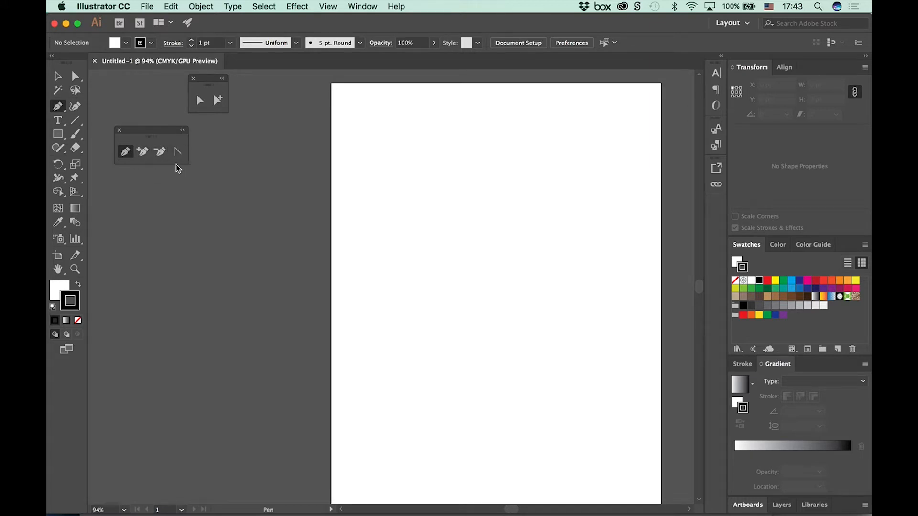
drag(149, 141, 138, 83)
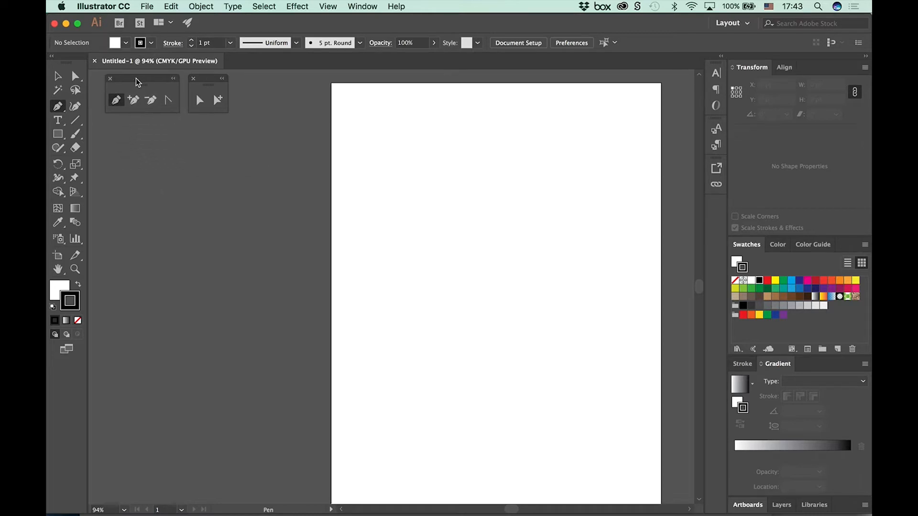
click(76, 107)
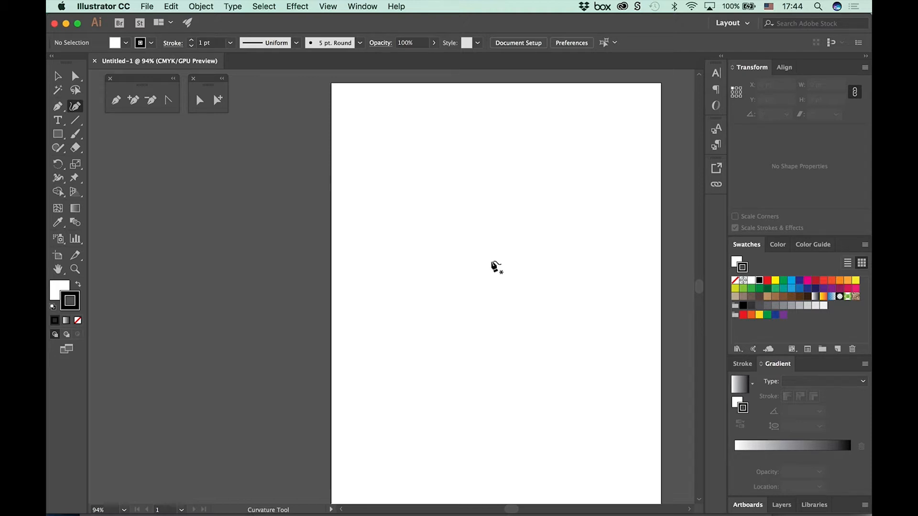
Step: Tear off the Rectangle and Line Segment tool groups as floating panels, placed side by side below the pen and selection groups
drag(59, 135, 190, 173)
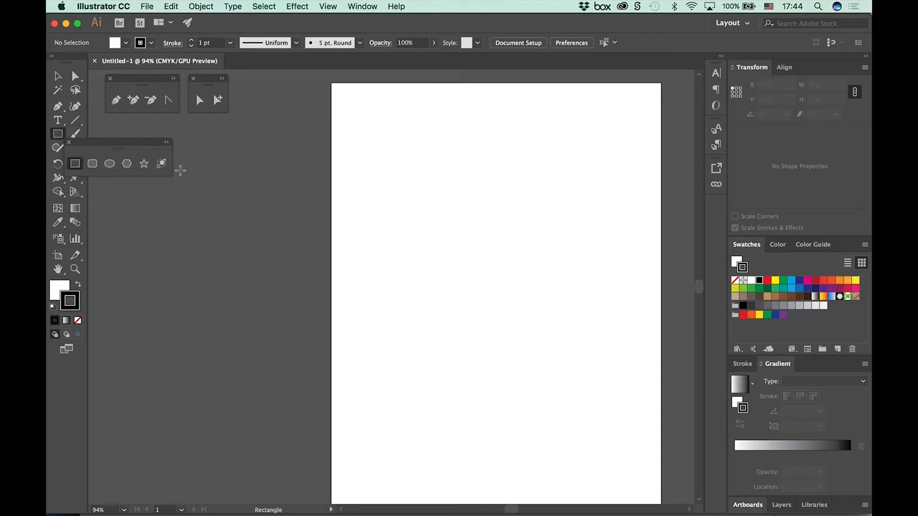
drag(119, 143, 154, 129)
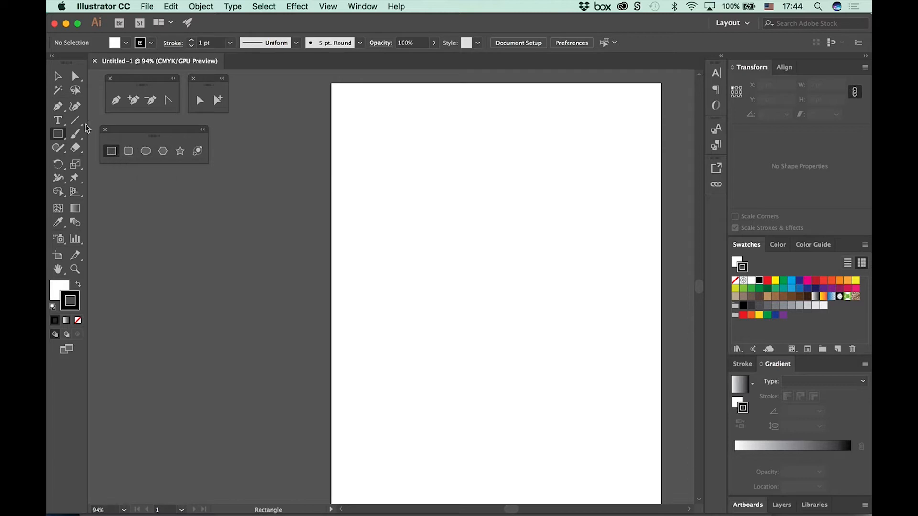
drag(75, 120, 199, 155)
drag(127, 130, 255, 130)
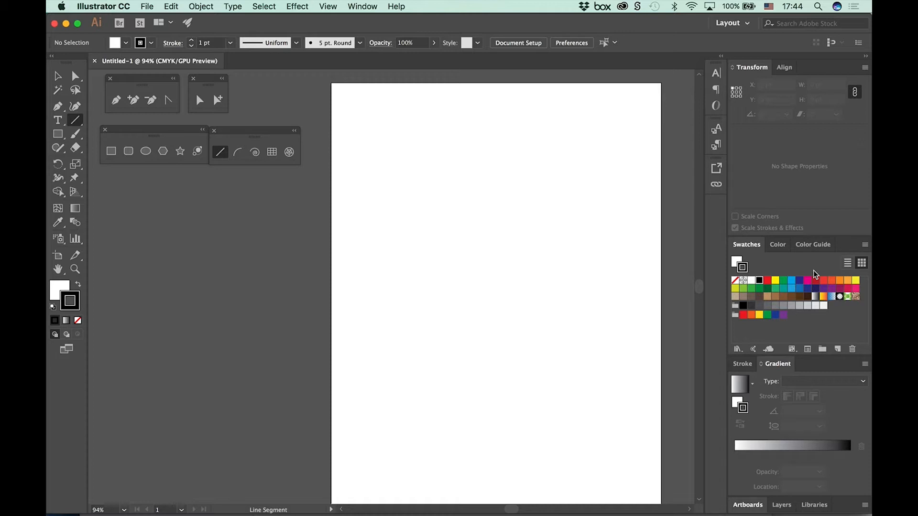
Step: Close the floating shape, line, direct selection and pen tool groups
click(104, 130)
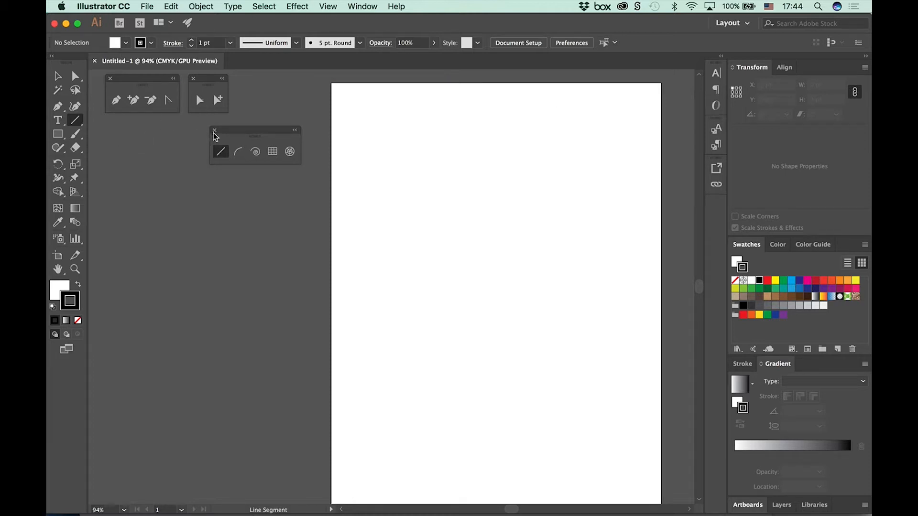
click(214, 130)
click(193, 79)
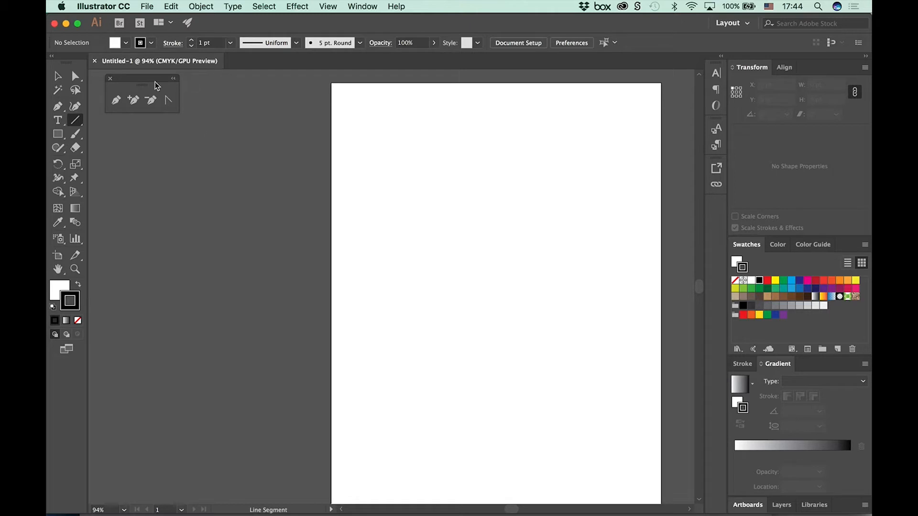
click(111, 79)
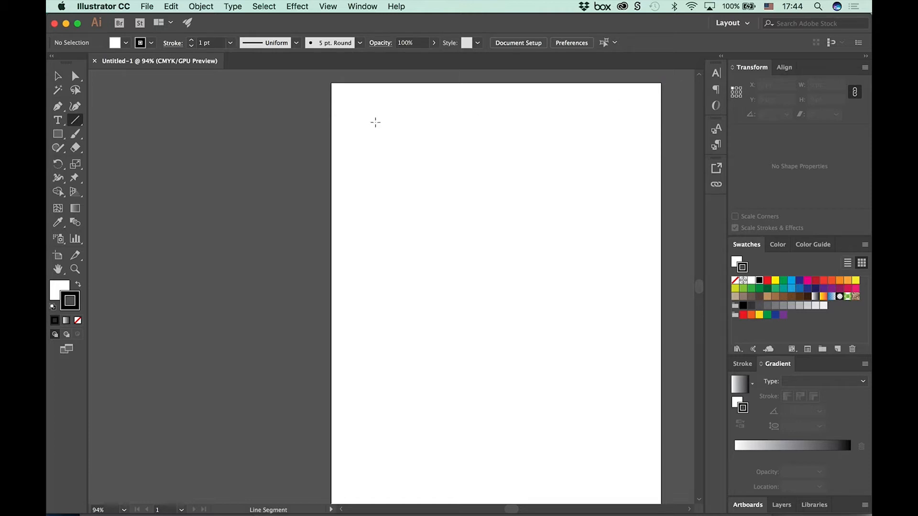
Step: Tear off the Line Segment and Rectangle tool groups as floating panels beside the artboard, with the shape tools below the line tools
click(77, 123)
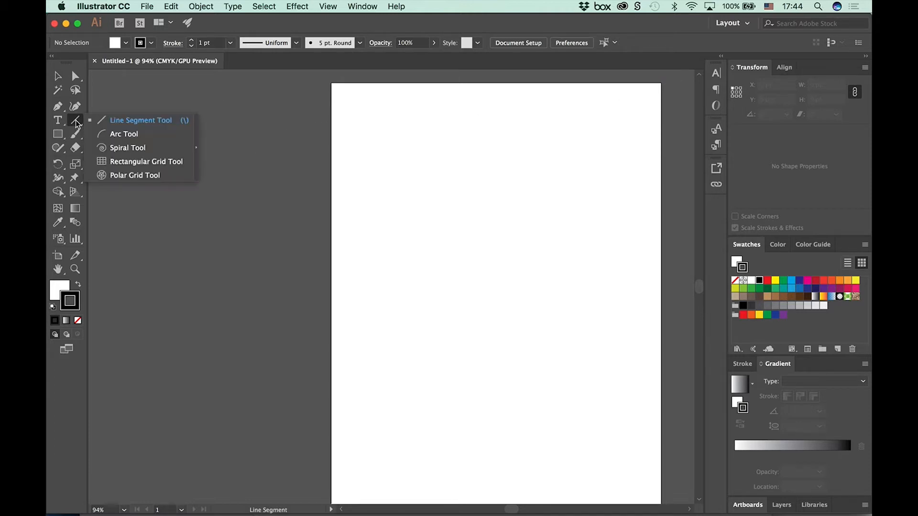
click(196, 150)
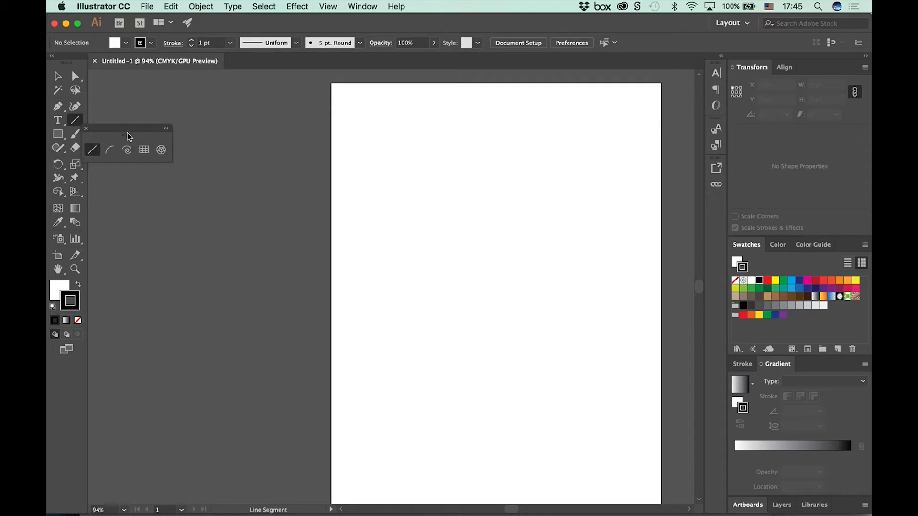
drag(123, 129, 152, 84)
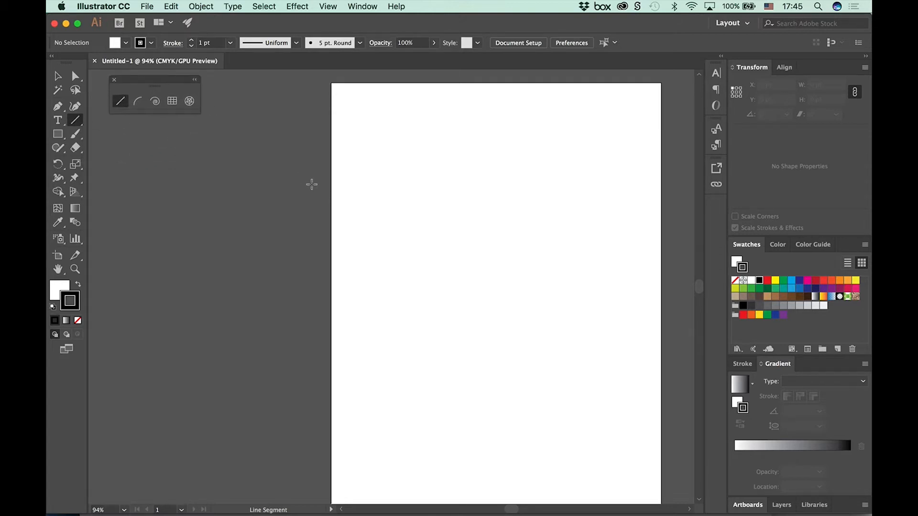
click(56, 135)
drag(57, 136, 188, 174)
drag(111, 143, 151, 126)
Step: Float the Direct Selection tool group beside the line tools and the Pen tool group below the shape tools
click(75, 78)
drag(75, 81, 203, 88)
drag(121, 85, 248, 81)
drag(58, 107, 200, 134)
drag(107, 115, 149, 171)
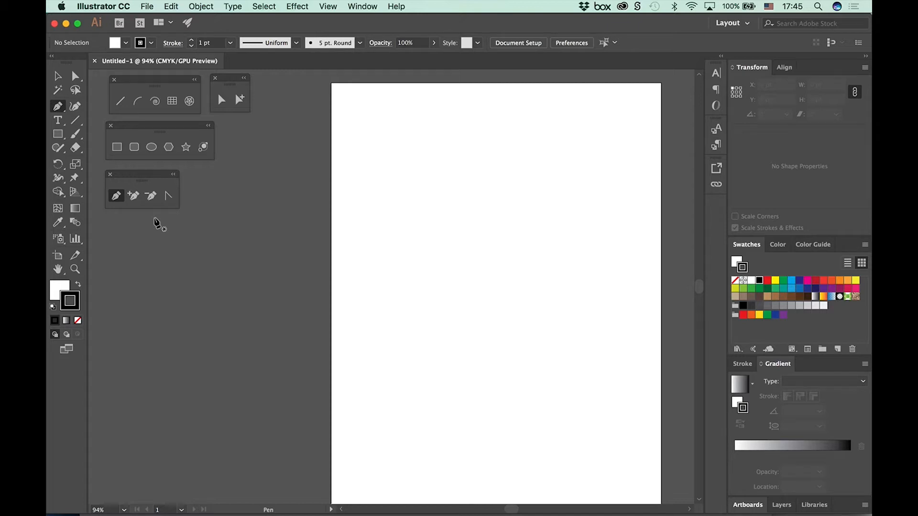
Step: Open Live pain#2t.ai from the Live Paint folder and activate the Selection tool
click(147, 7)
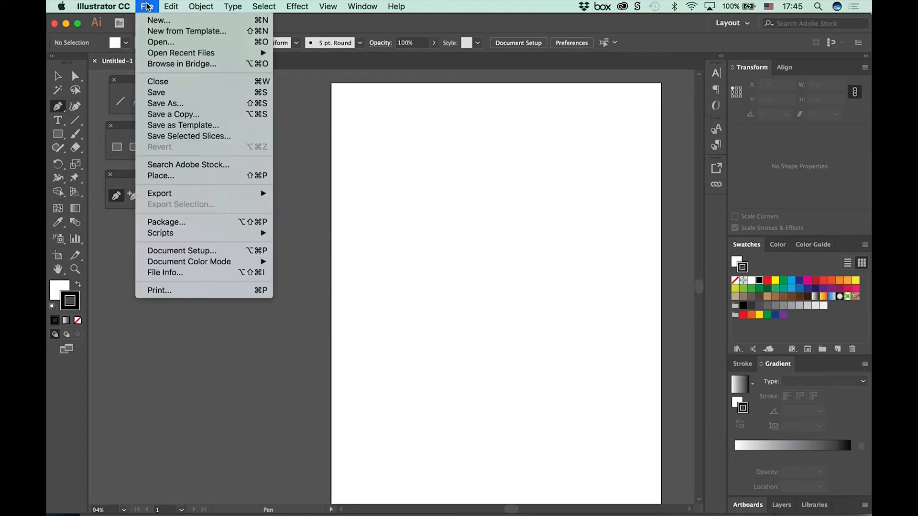
click(168, 43)
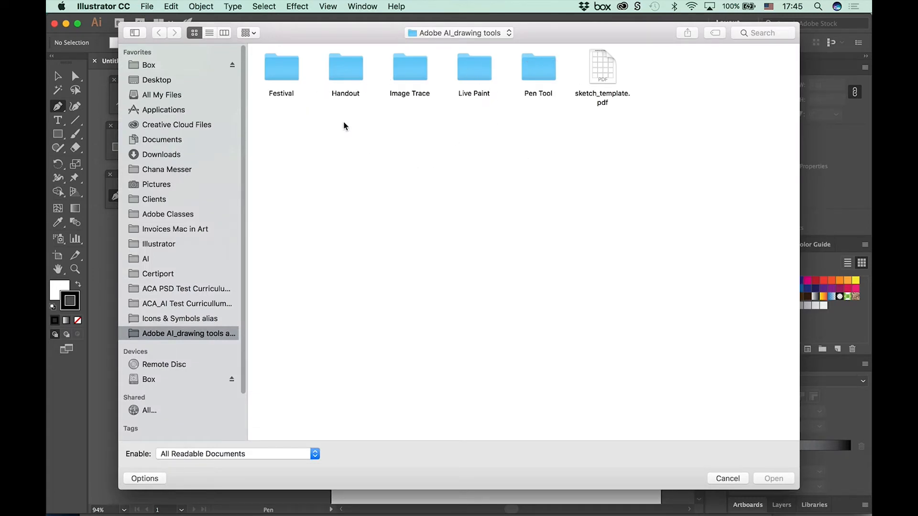
click(477, 76)
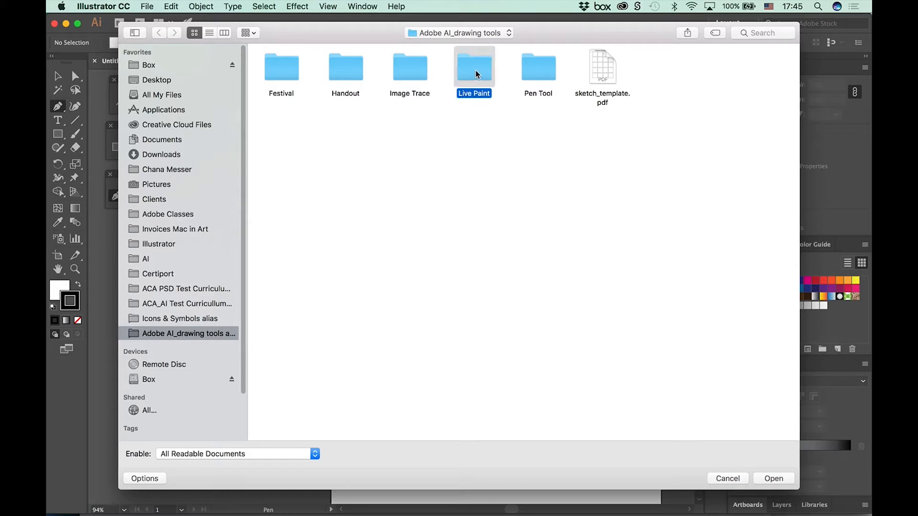
double_click(472, 68)
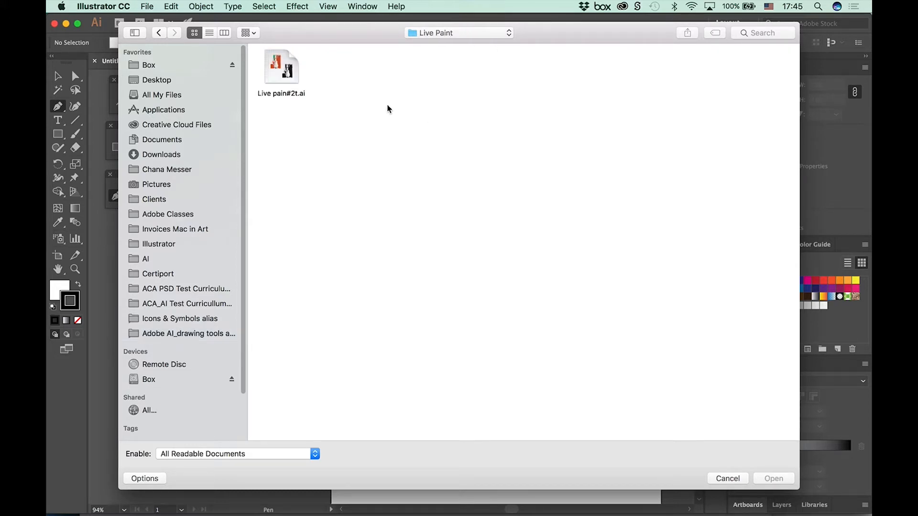
click(283, 81)
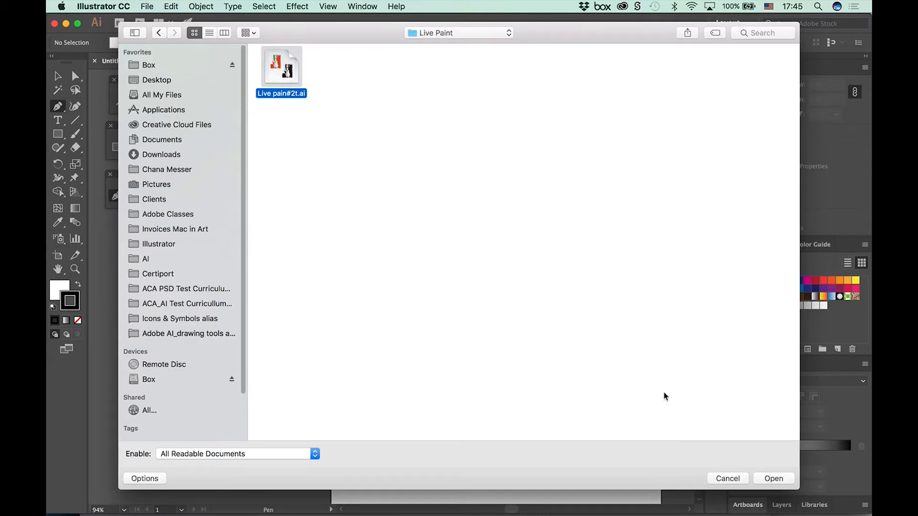
click(766, 480)
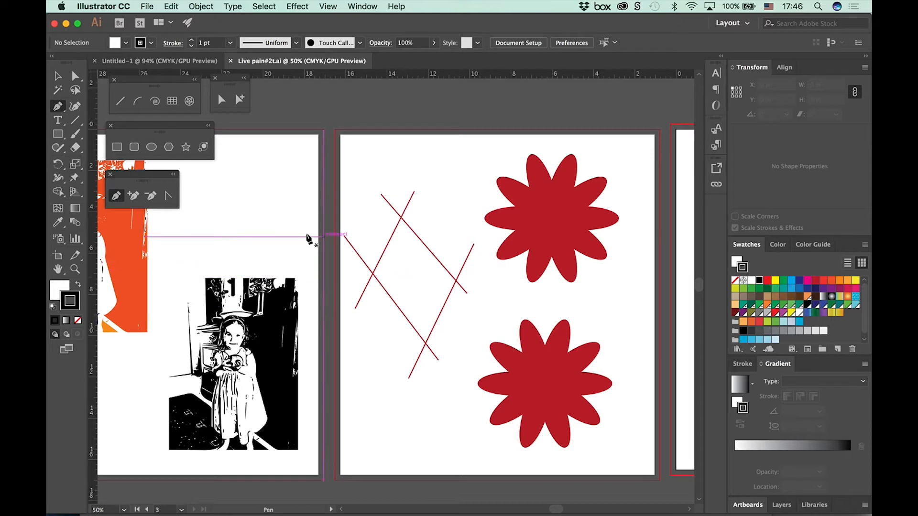
click(57, 76)
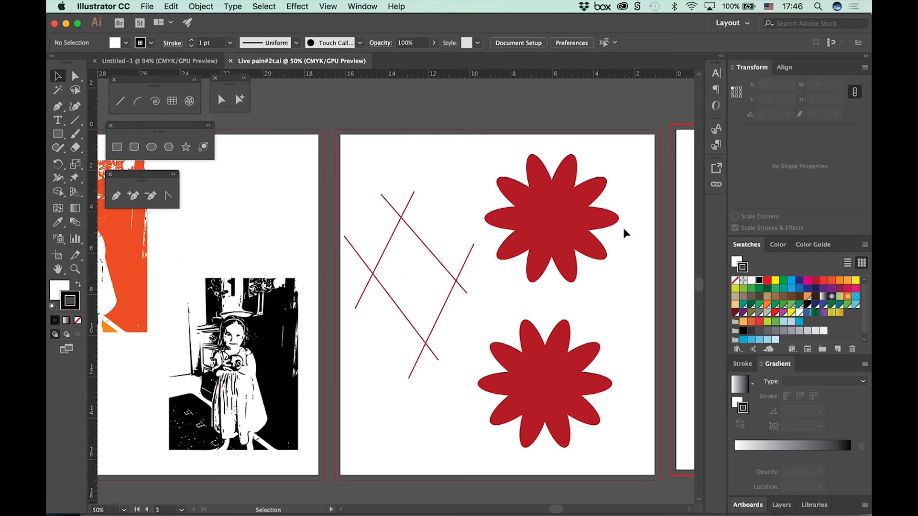
Step: Float the Layers panel over the artboard with the red flowers and lengthen it to fit more rows
key(space)
mouse_move(282, 379)
mouse_down()
mouse_move(380, 377)
mouse_move(292, 372)
mouse_up()
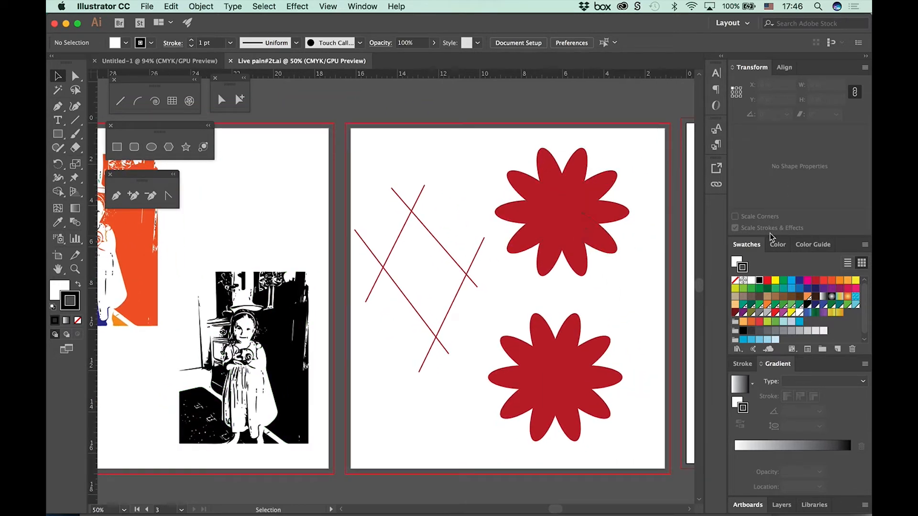
click(787, 508)
drag(782, 401, 558, 87)
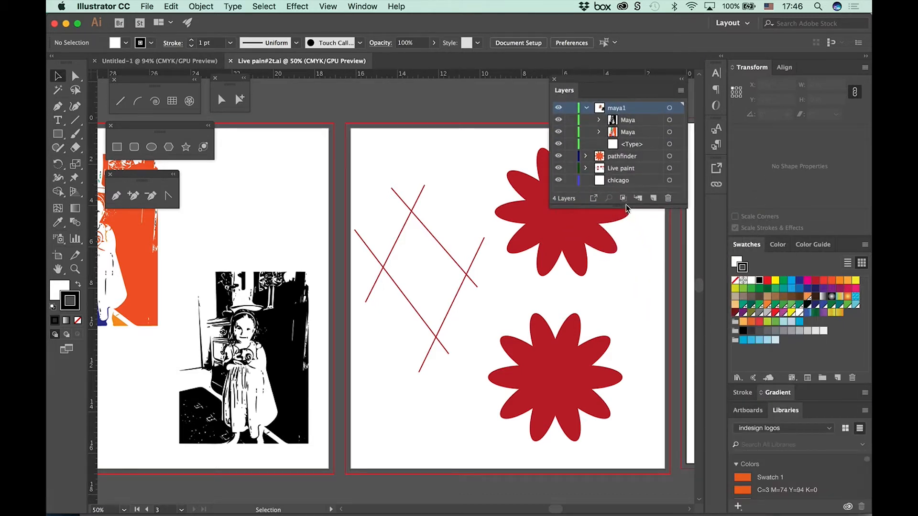
drag(626, 206, 630, 337)
Step: Expand the pathfinder layer and its group, and examine the listed paths down to the Live paint and chicago layers
click(645, 159)
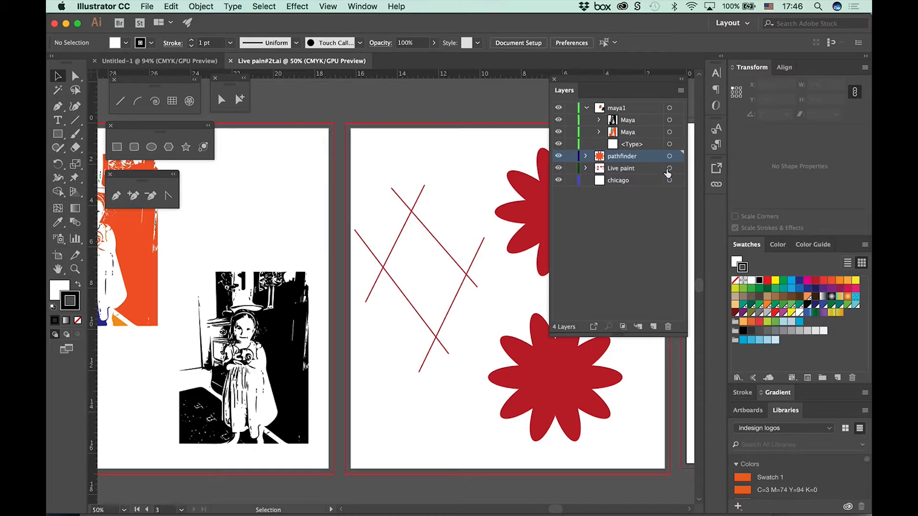
click(585, 156)
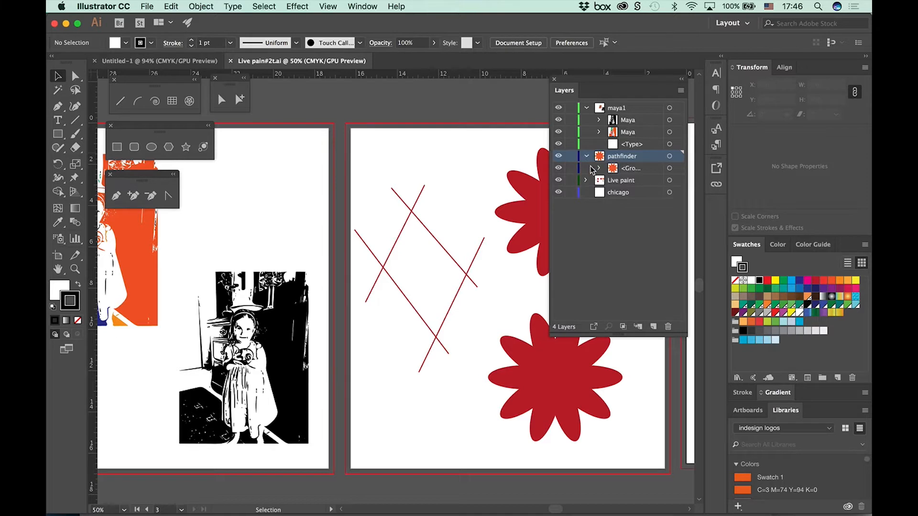
click(598, 168)
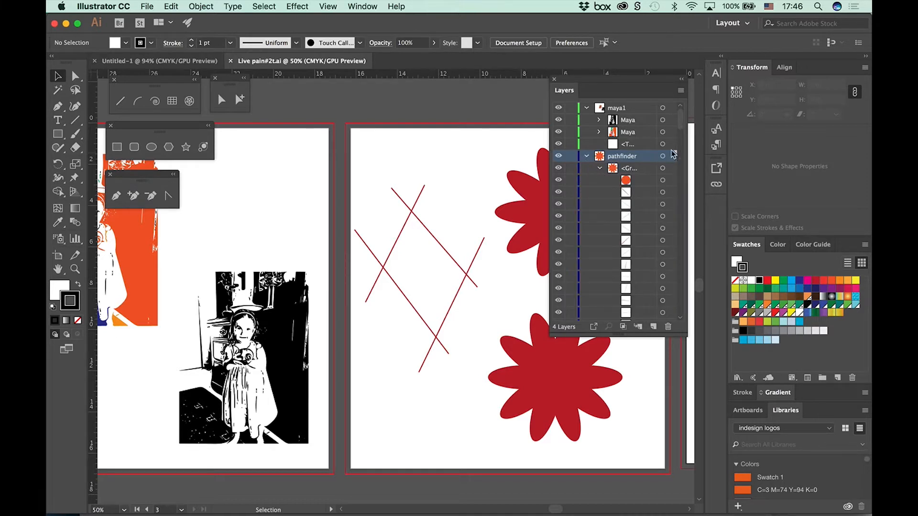
drag(680, 132, 702, 310)
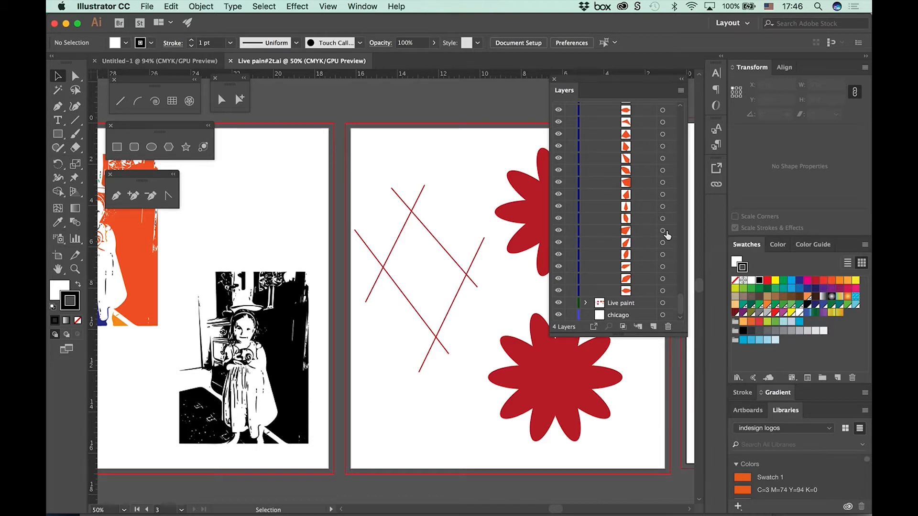
Step: Move the coloured portrait slightly up and left to about X 0.53 in, Y 1.08 in, and select each portrait in turn
key(space)
drag(226, 320, 475, 315)
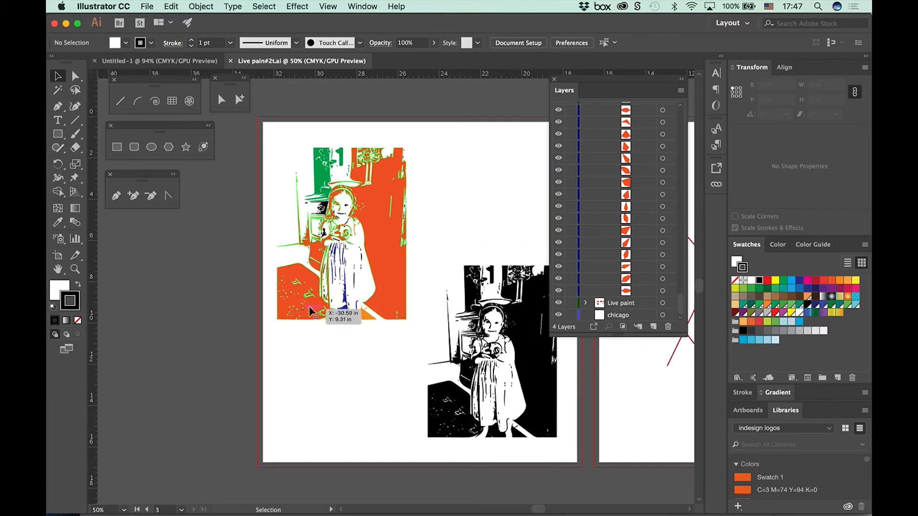
key(super+equal)
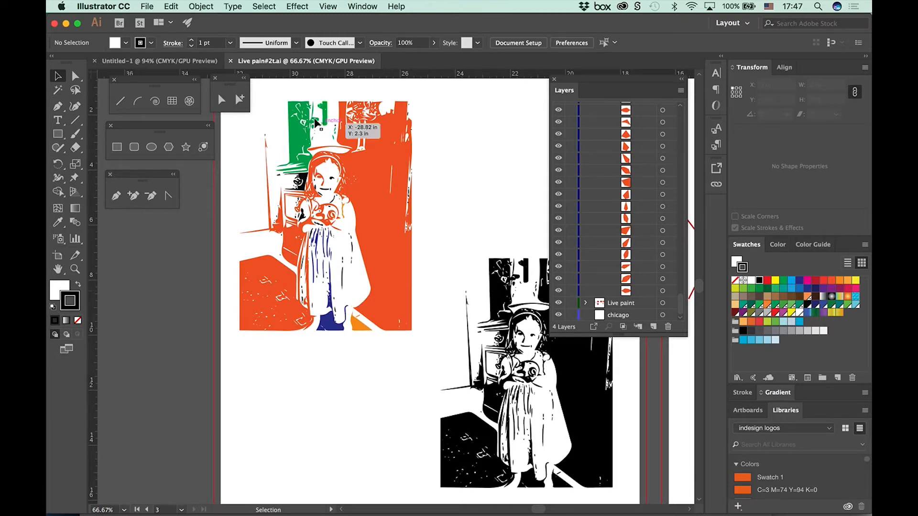
click(388, 164)
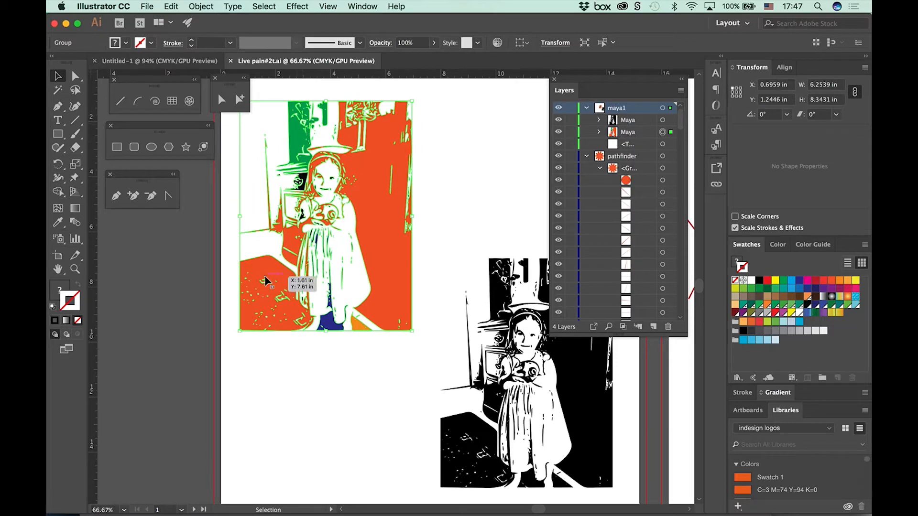
drag(270, 276, 265, 271)
click(487, 313)
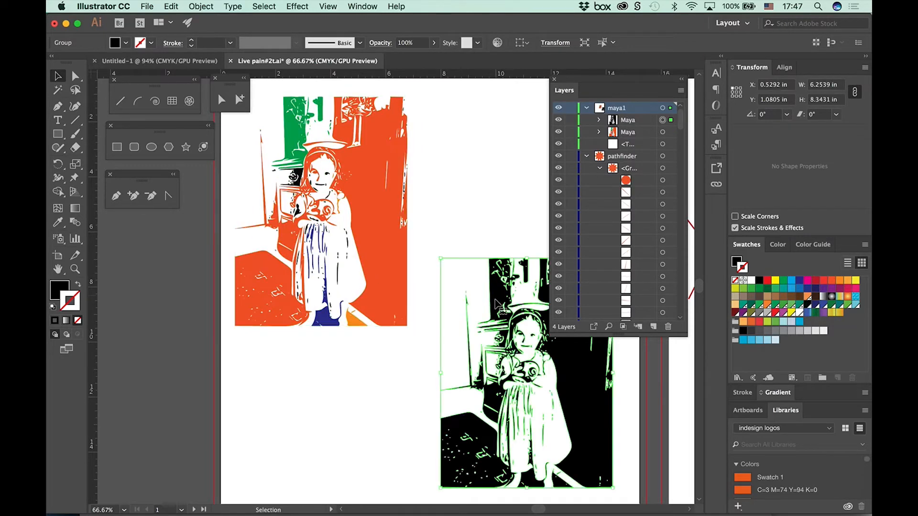
click(376, 238)
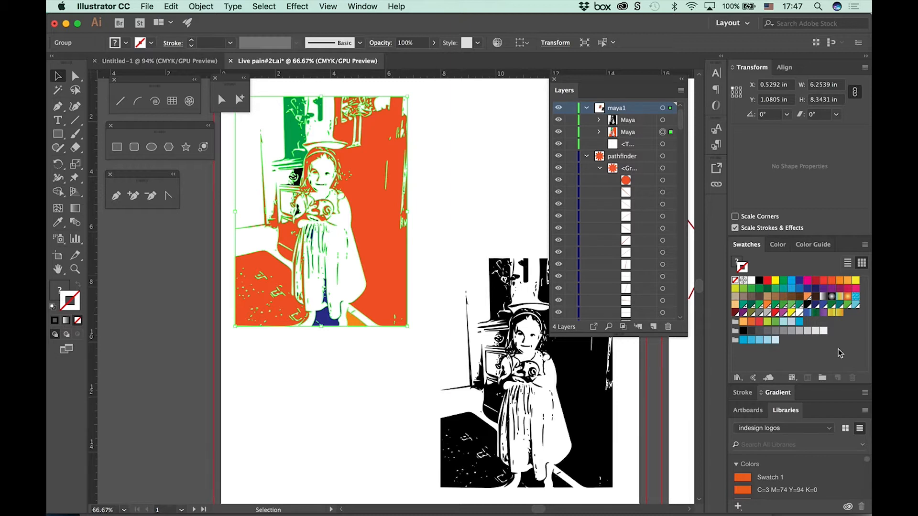
Step: Switch to the Untitled-1 document and place the floating Layers panel below the Pen tool group
click(160, 60)
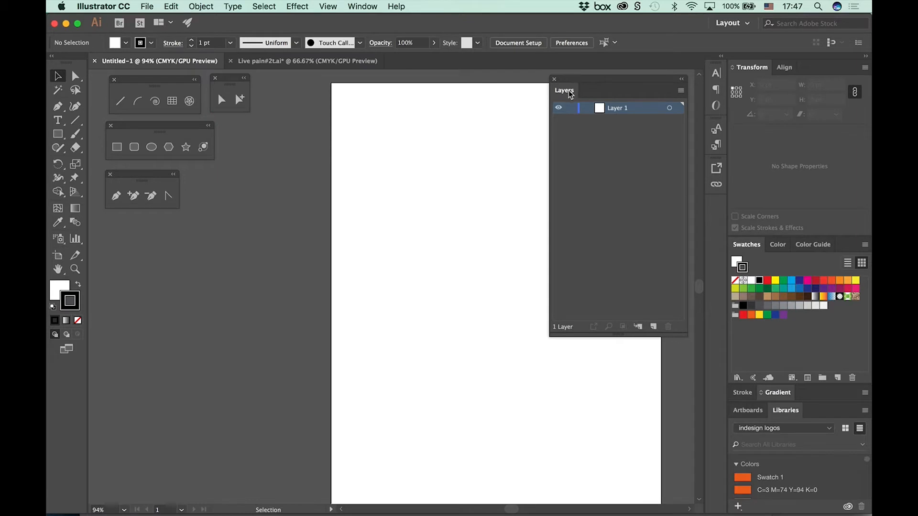
drag(569, 94, 340, 244)
drag(128, 260, 113, 237)
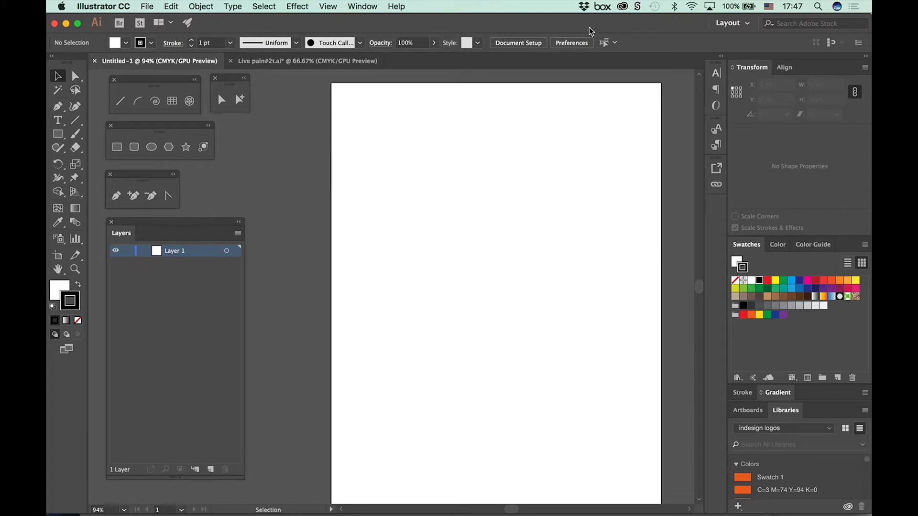
Step: Reset the Layout workspace and dock the Layers panel beside Libraries
click(731, 23)
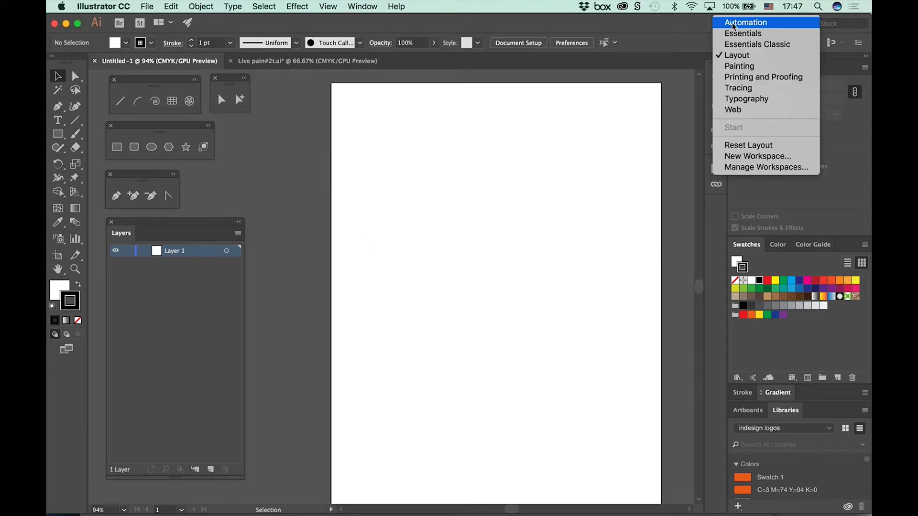
click(748, 145)
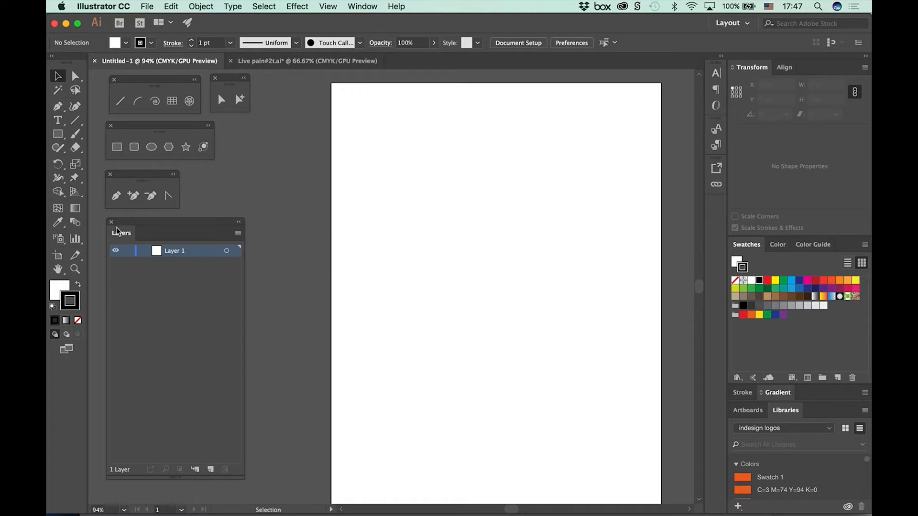
drag(116, 228, 824, 414)
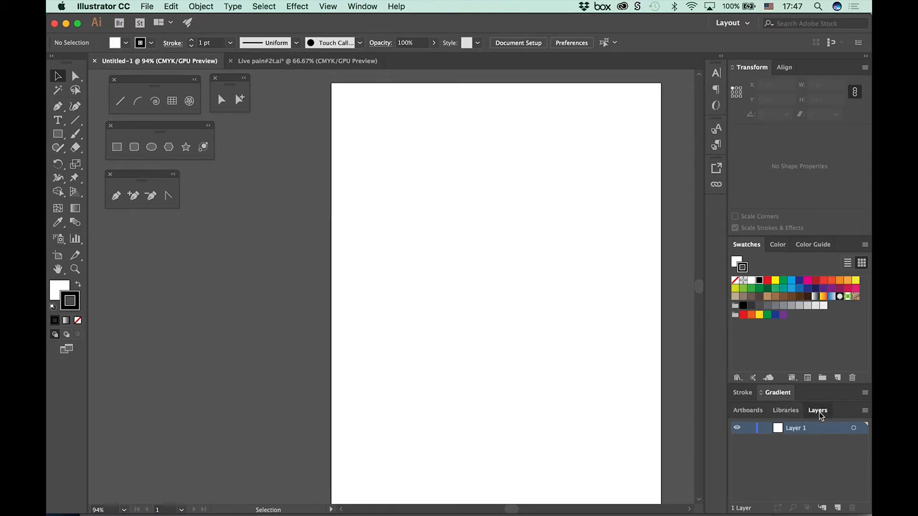
Step: Undock the Layers panel, float it below the Pen tool group, and shorten it
drag(818, 410, 91, 232)
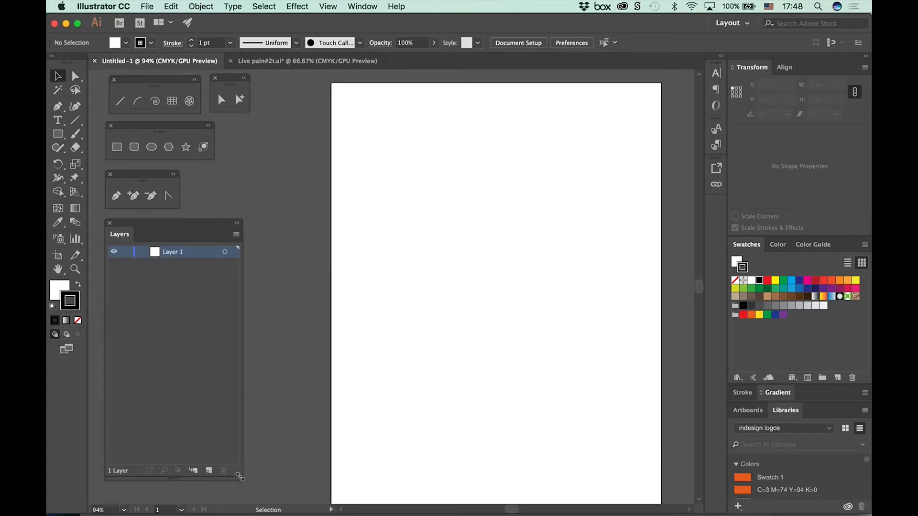
drag(239, 479, 241, 333)
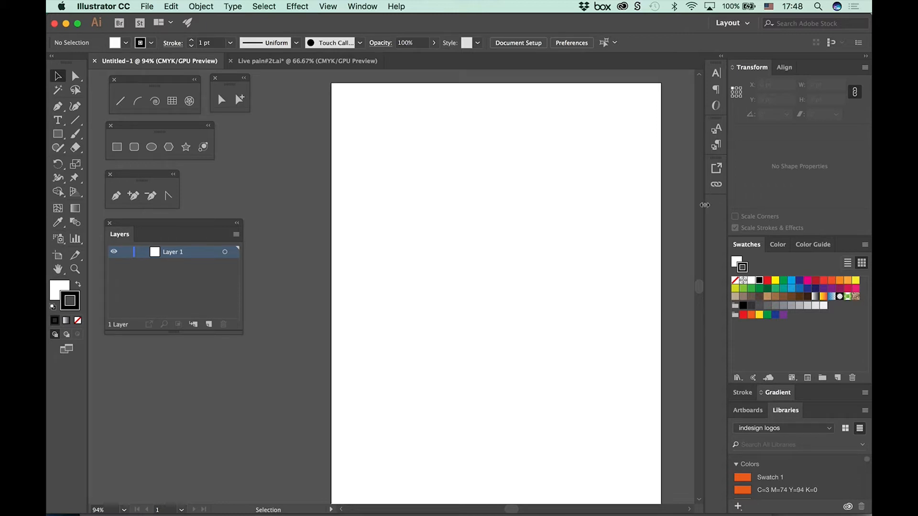
Step: Show the transparency grid in Untitled-1 and hide it again
click(331, 6)
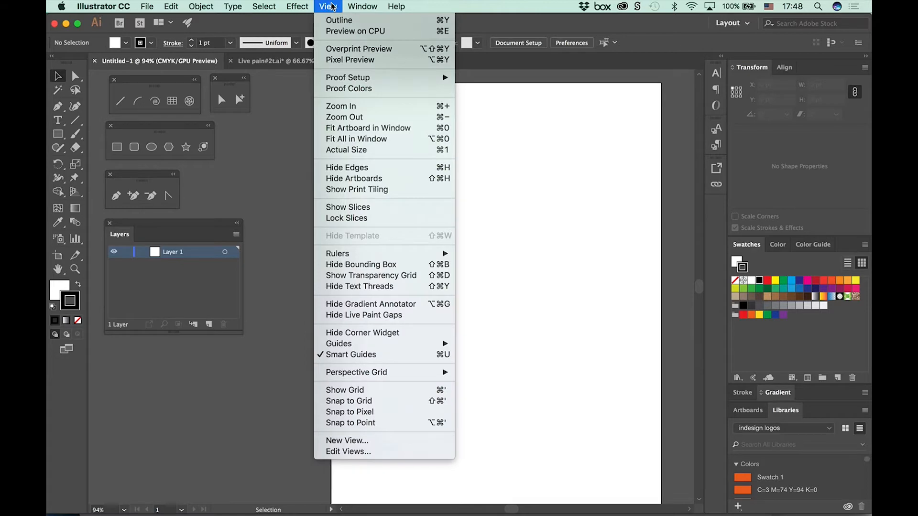
click(370, 276)
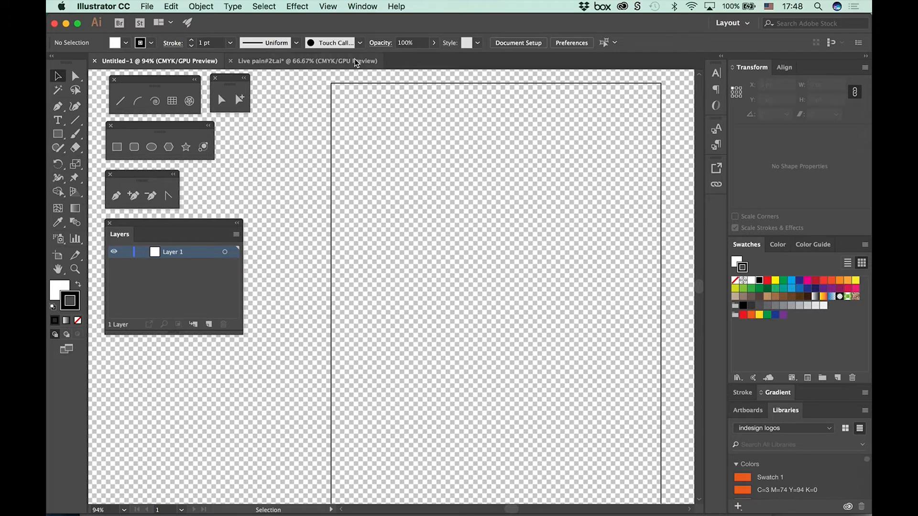
click(328, 7)
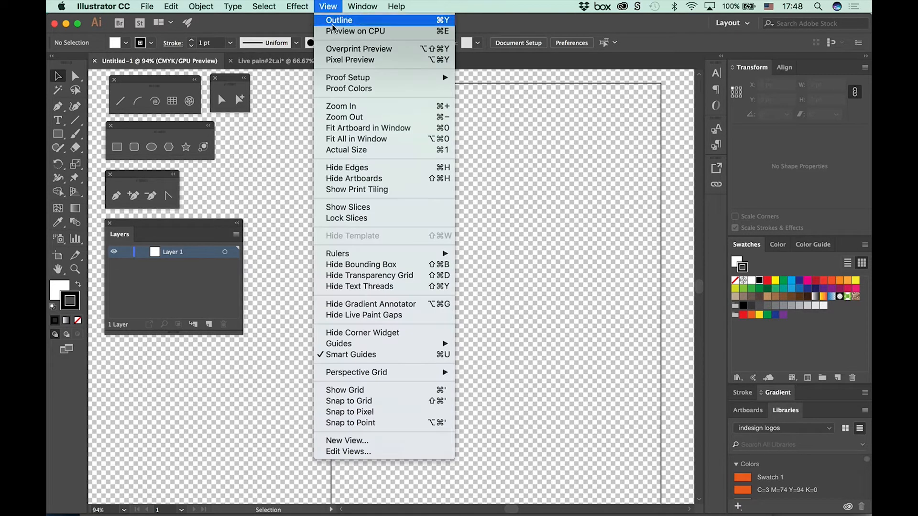
click(396, 276)
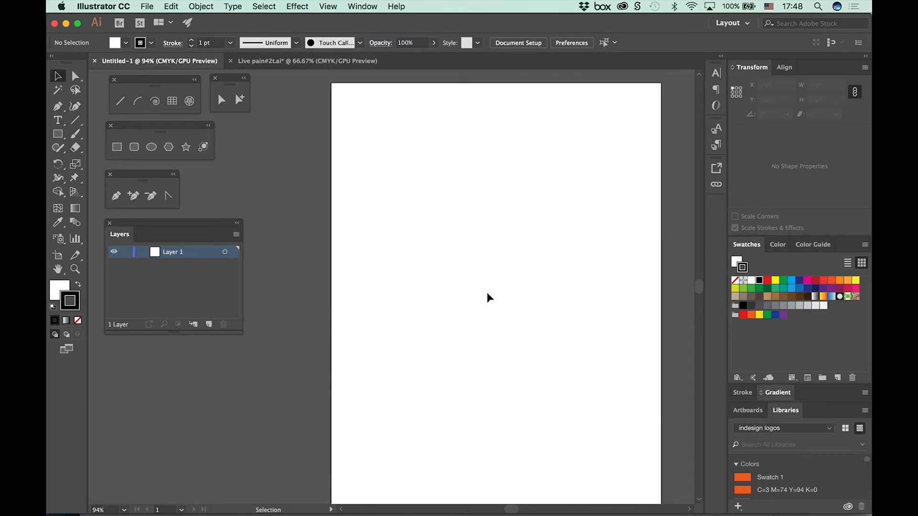
Step: Collapse the docked panels to icons and float the Properties panel beside the artboard
drag(484, 307, 444, 301)
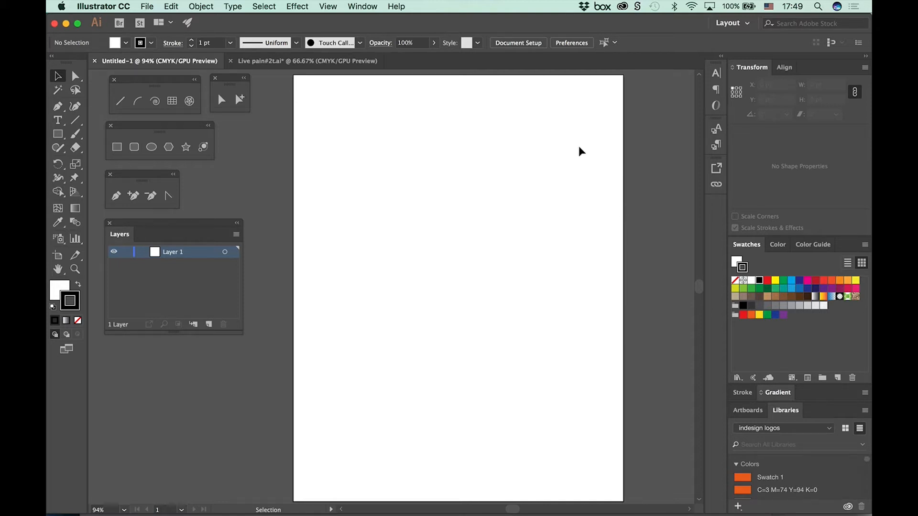
click(865, 57)
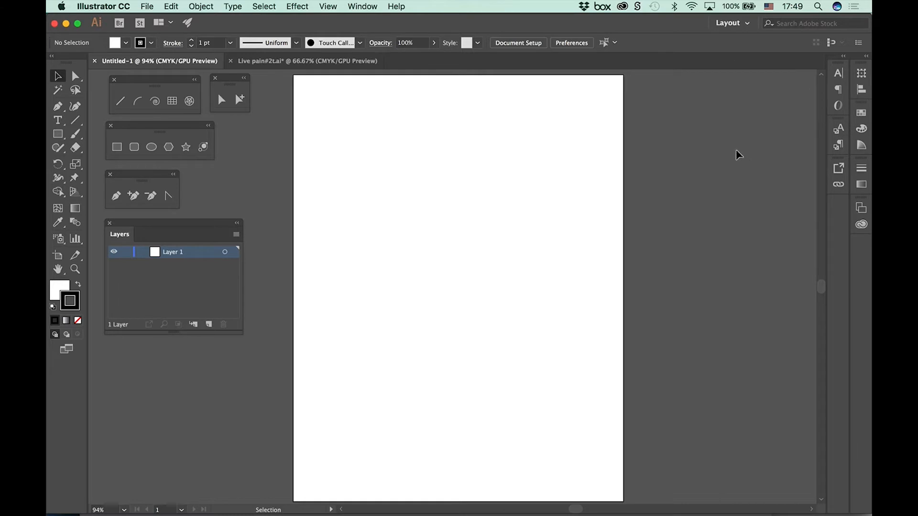
click(366, 7)
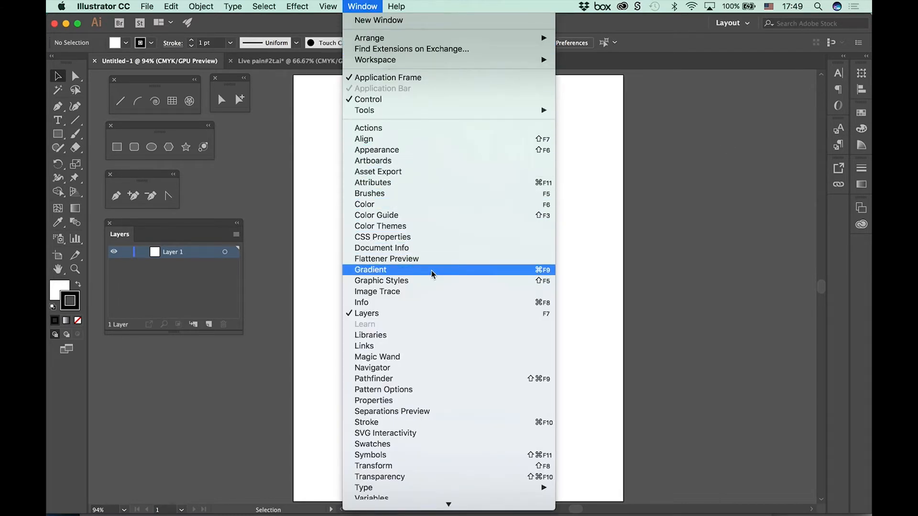
click(429, 403)
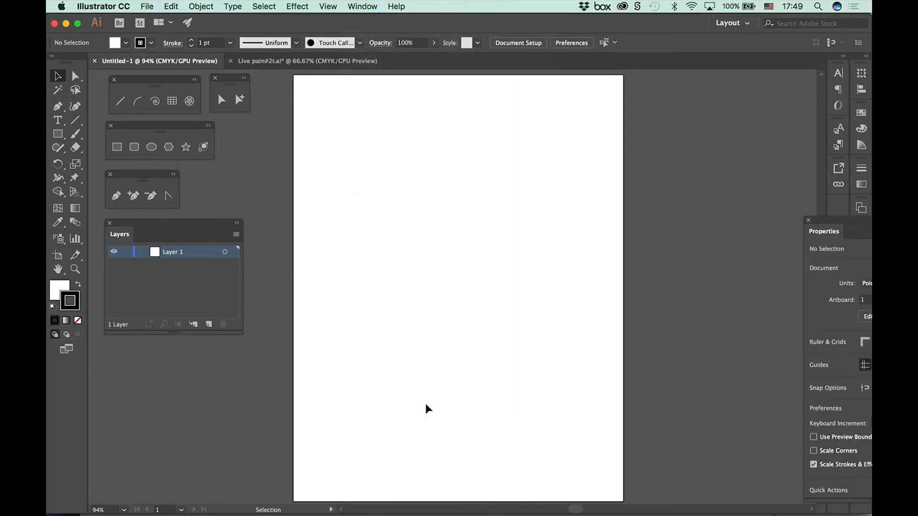
drag(820, 230, 684, 89)
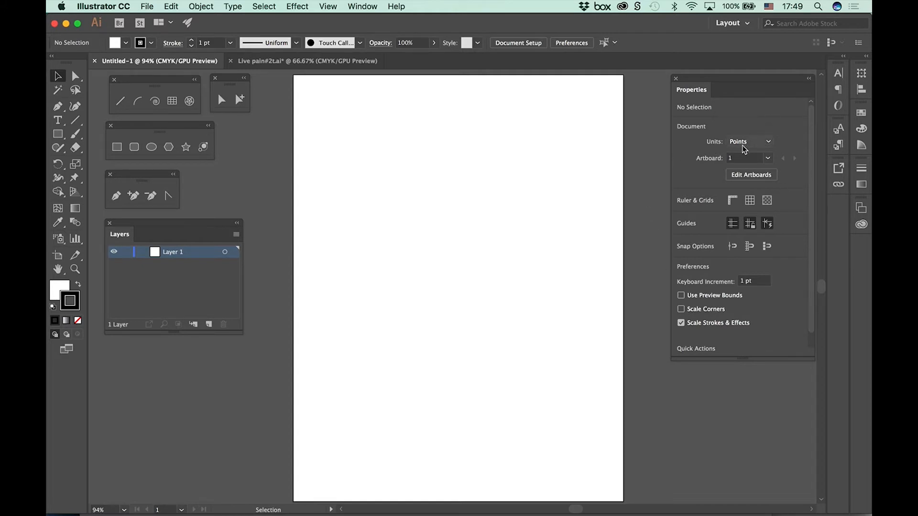
Step: Set the document units to Inches
click(761, 144)
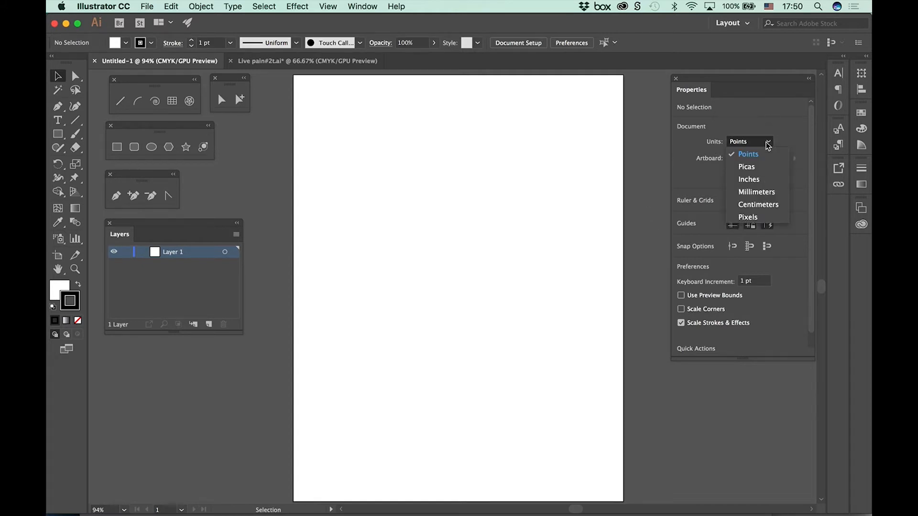
click(759, 179)
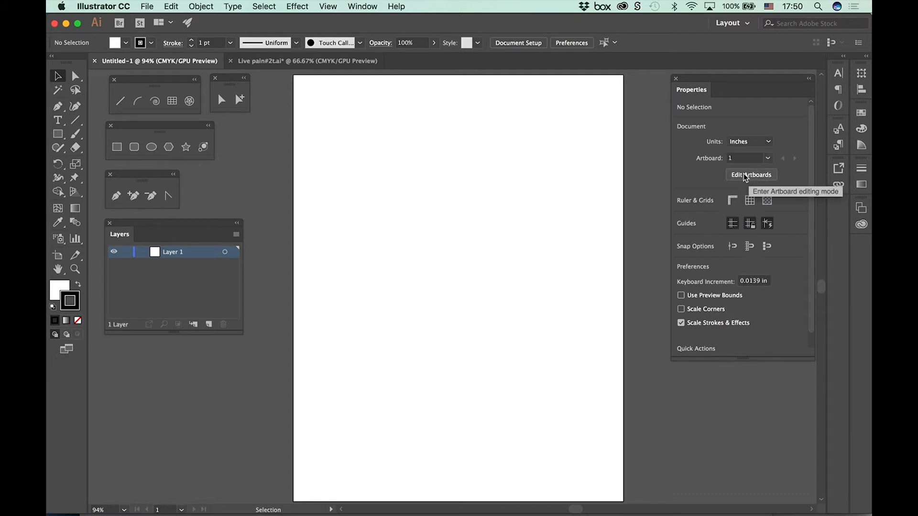
Step: Show and hide the rulers, the grid and the transparency grid in turn
click(733, 203)
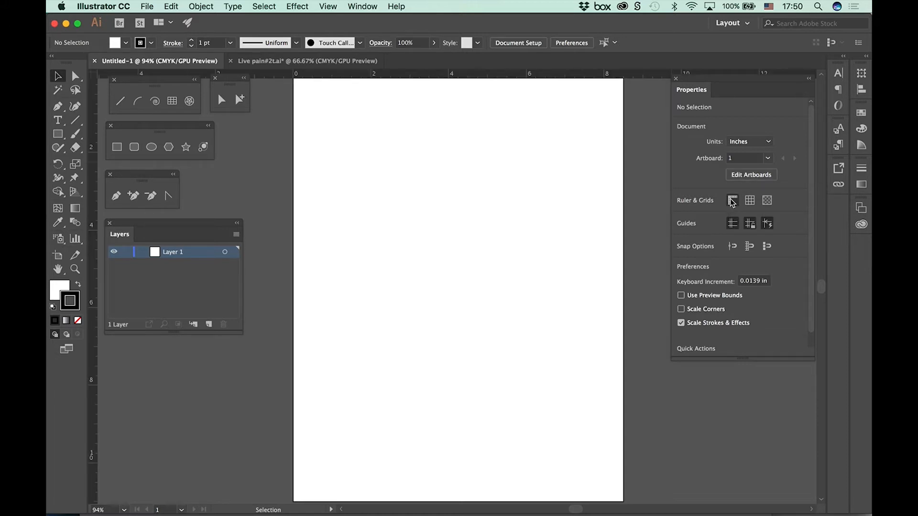
click(749, 201)
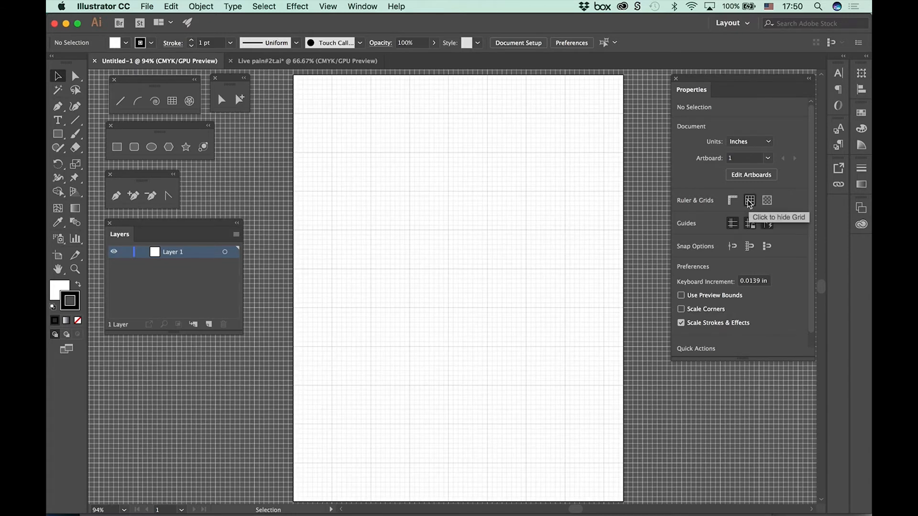
click(749, 202)
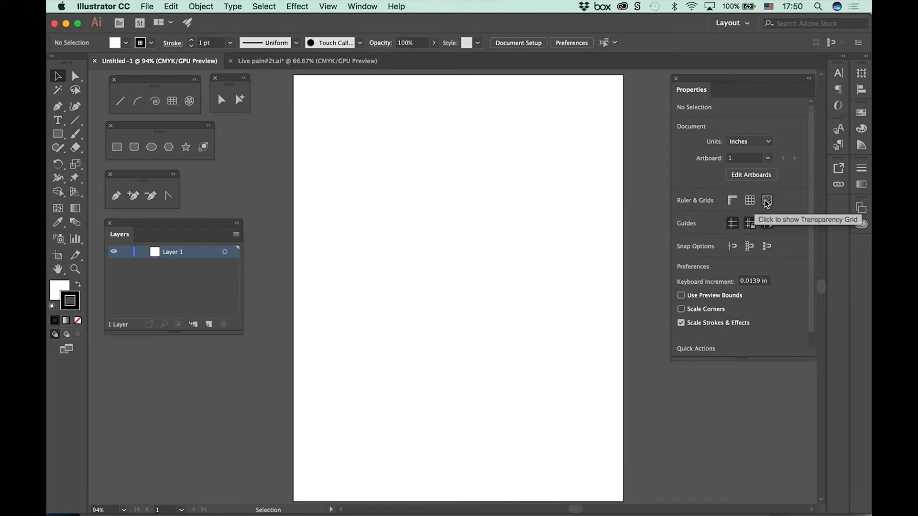
click(767, 201)
click(767, 200)
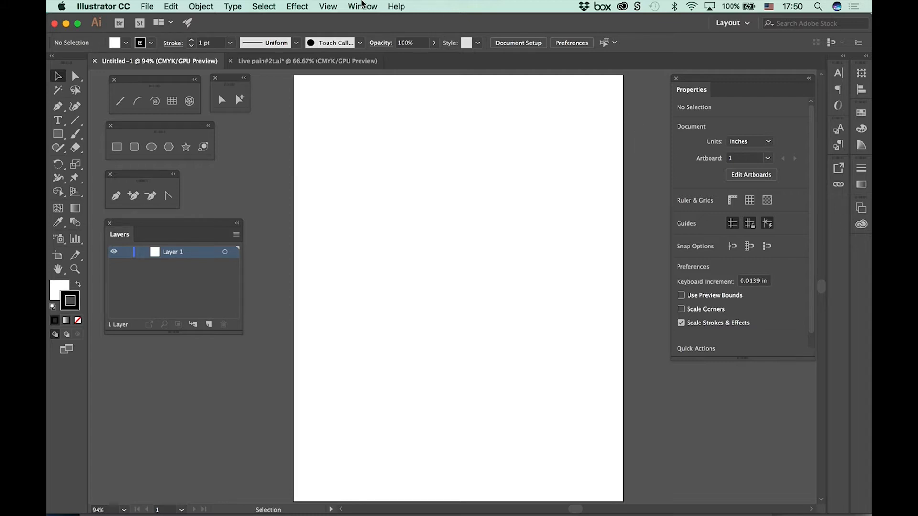
click(328, 7)
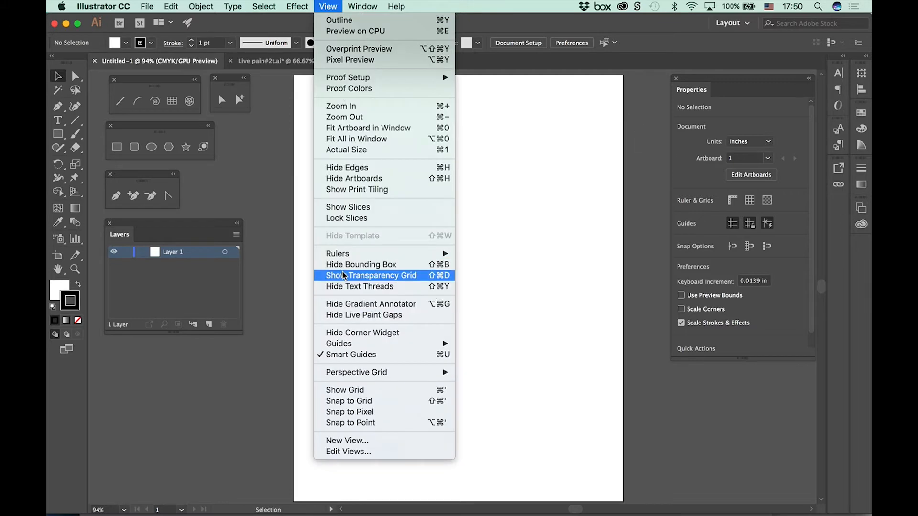
click(251, 394)
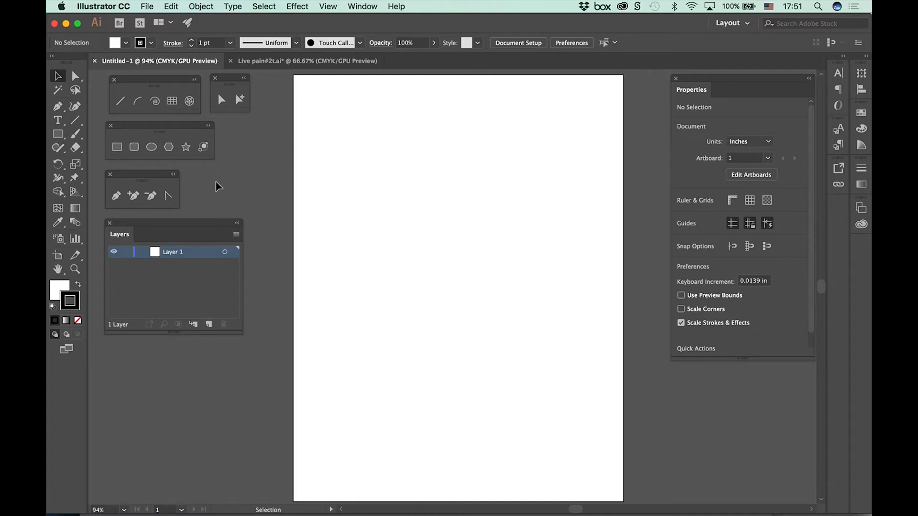
Step: Activate the Pencil tool, check the related tools in its group, and reset its options to the defaults
key(n)
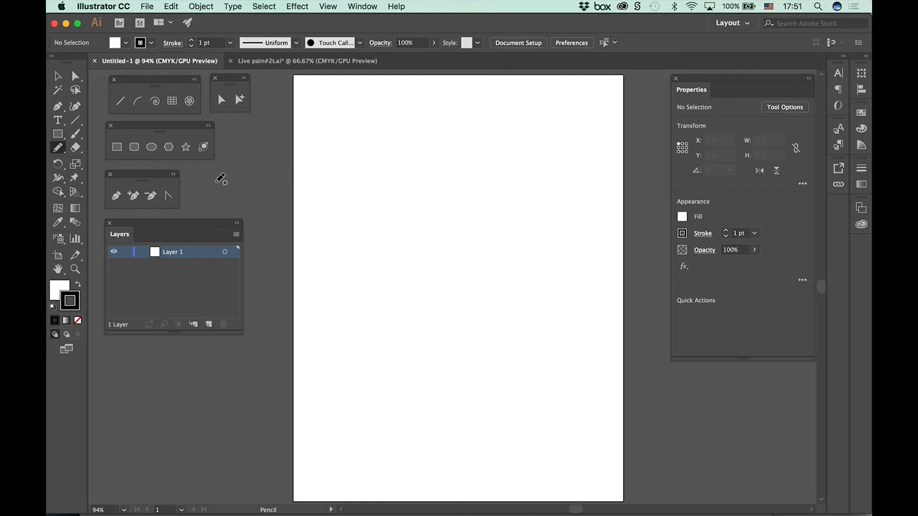
click(57, 149)
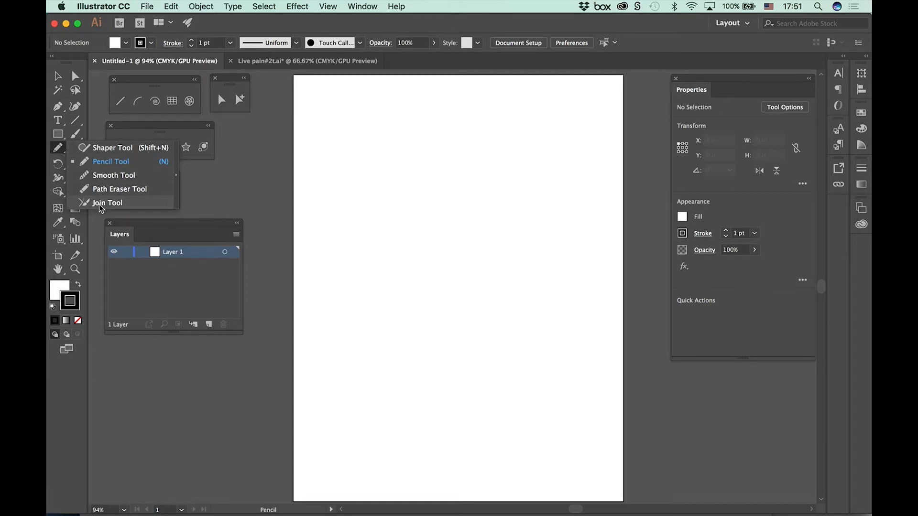
click(64, 152)
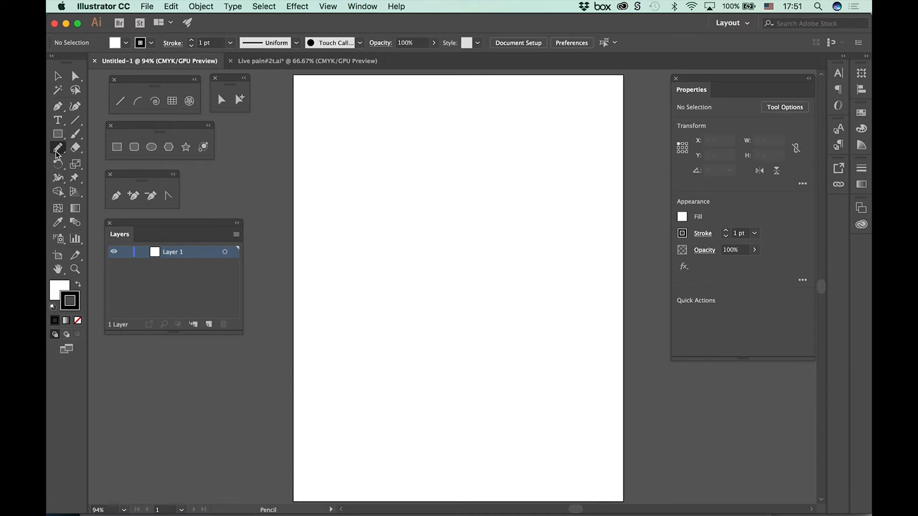
double_click(57, 153)
mouse_move(404, 160)
mouse_down()
mouse_move(366, 117)
mouse_move(361, 95)
mouse_up()
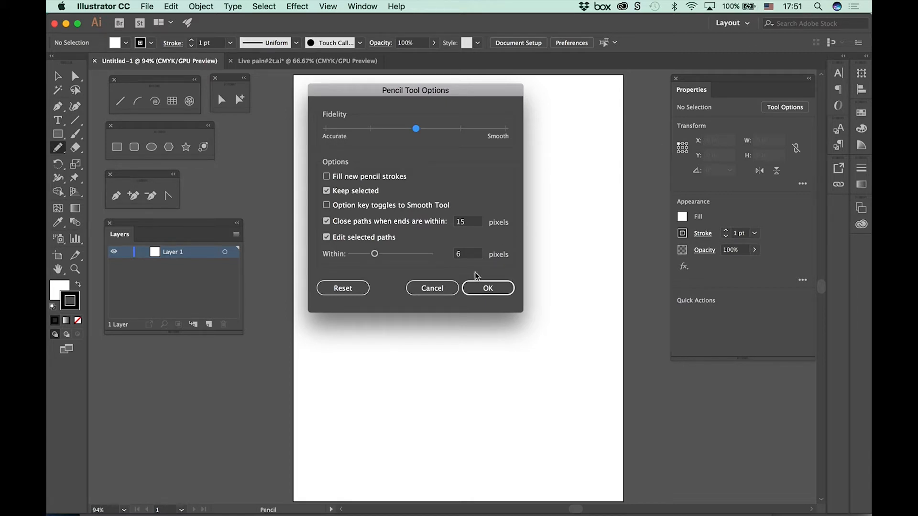
click(349, 290)
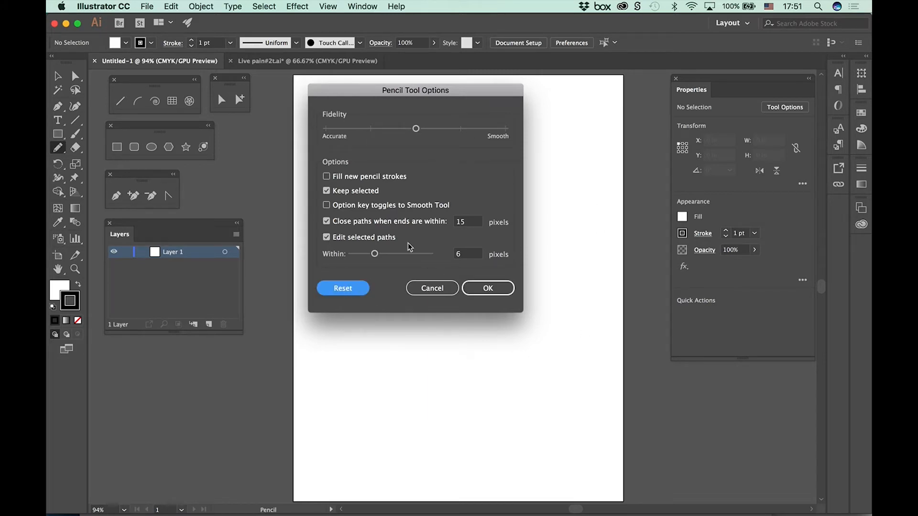
drag(380, 90, 390, 77)
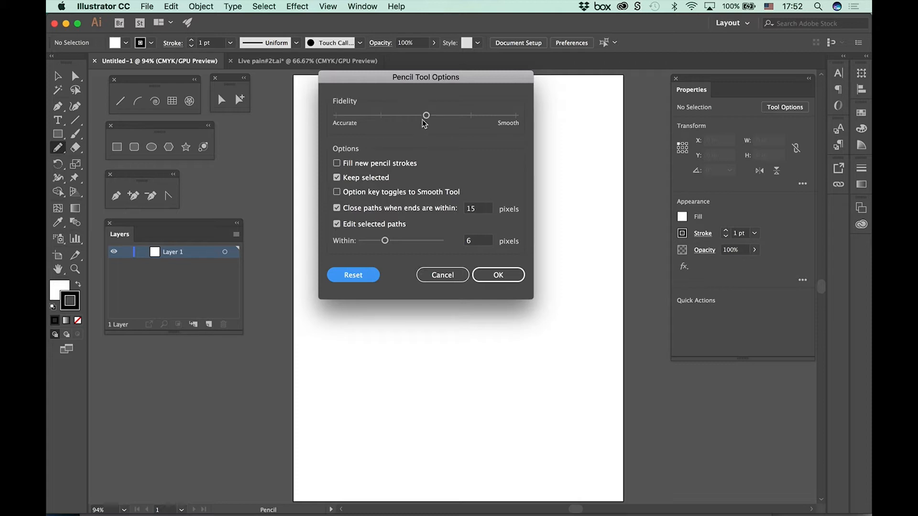
Step: Set the Pencil tool's fidelity fully to Accurate and its editing distance for selected paths to 20 pixels
drag(425, 116, 350, 116)
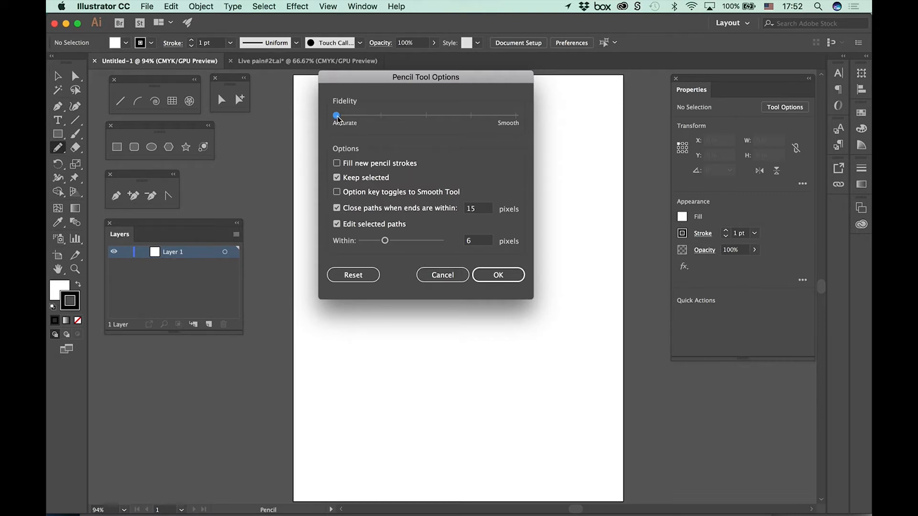
drag(337, 116, 471, 117)
click(497, 125)
drag(516, 117, 439, 123)
drag(426, 116, 336, 116)
drag(385, 243, 455, 254)
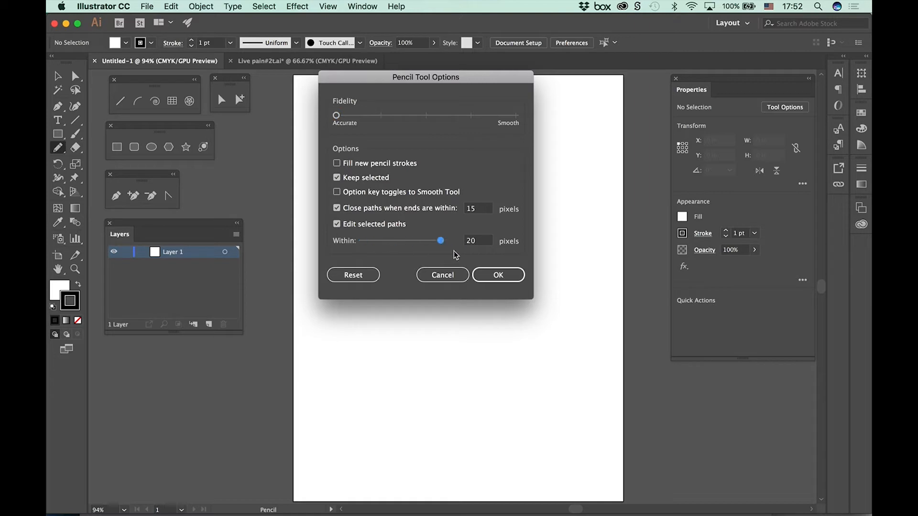
click(498, 276)
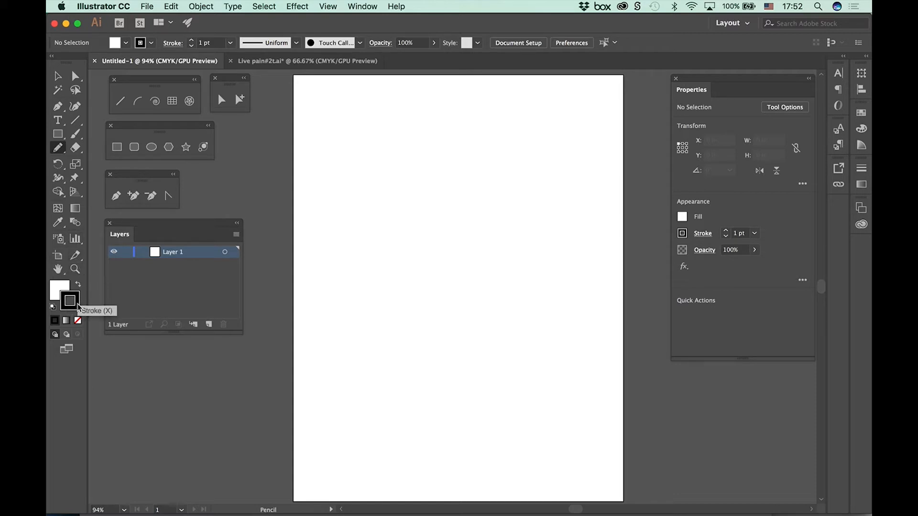
Step: Compare the fill and stroke controls and set the fill for new paths to None
click(58, 287)
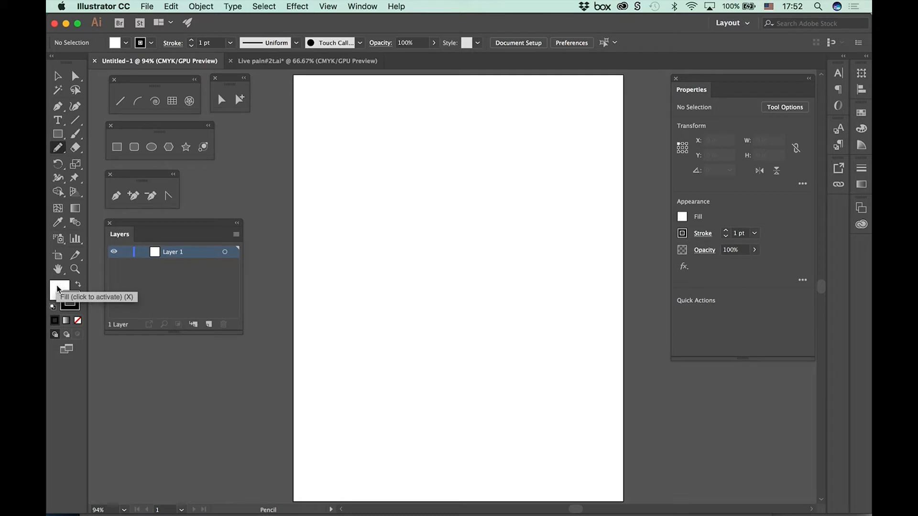
key(x)
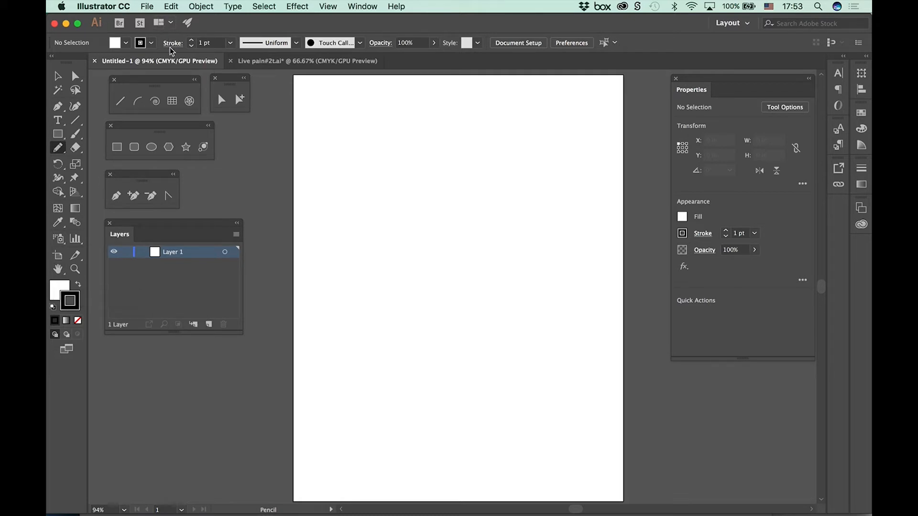
click(140, 44)
click(137, 46)
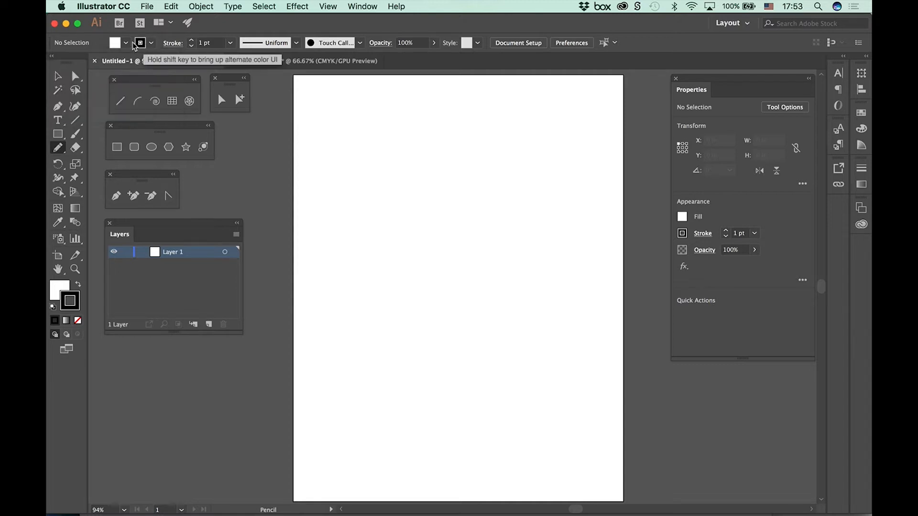
click(127, 43)
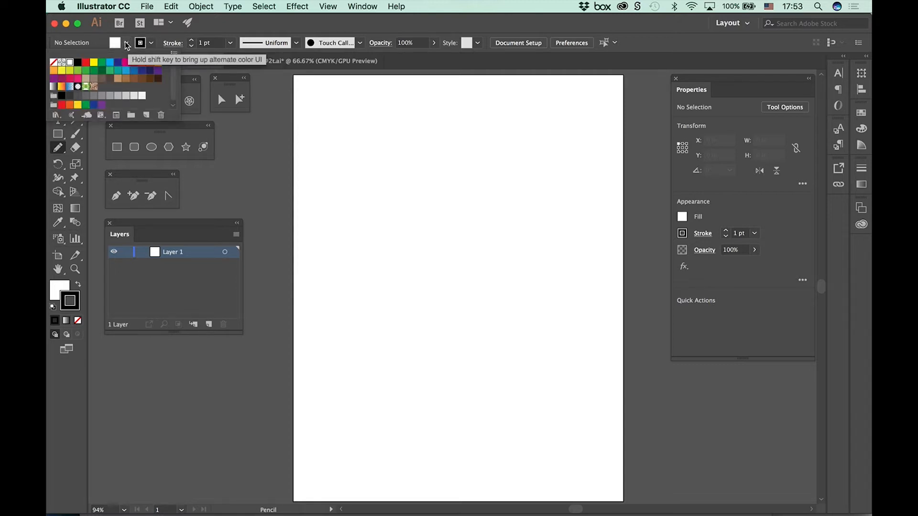
click(126, 43)
click(126, 43)
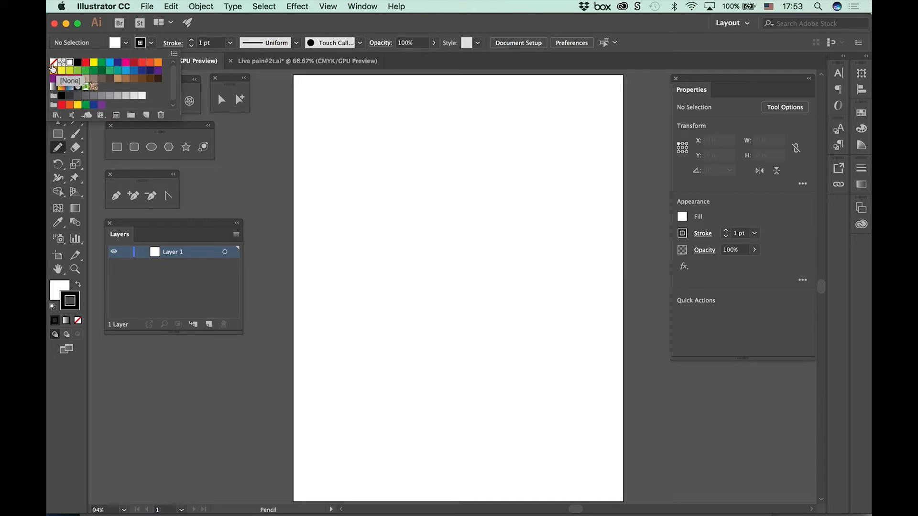
click(53, 63)
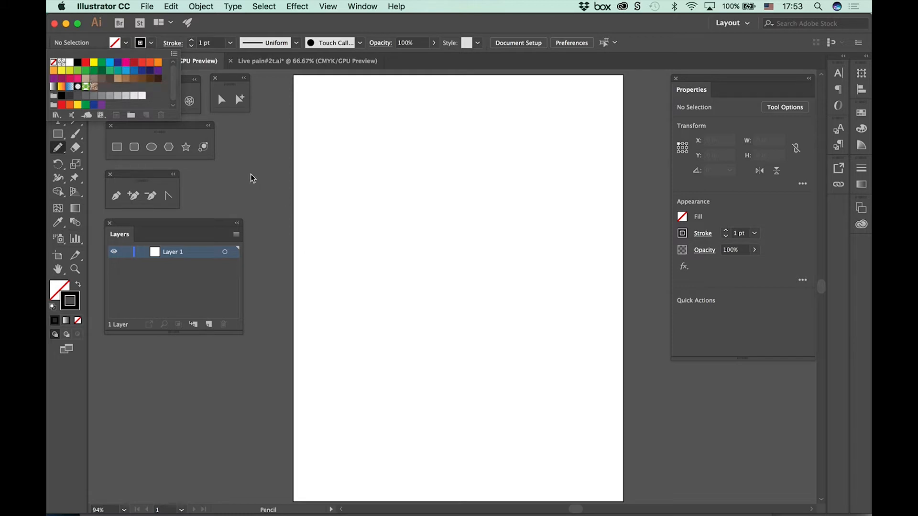
Step: Set the stroke for new paths to red with a weight of 2 pt
click(153, 45)
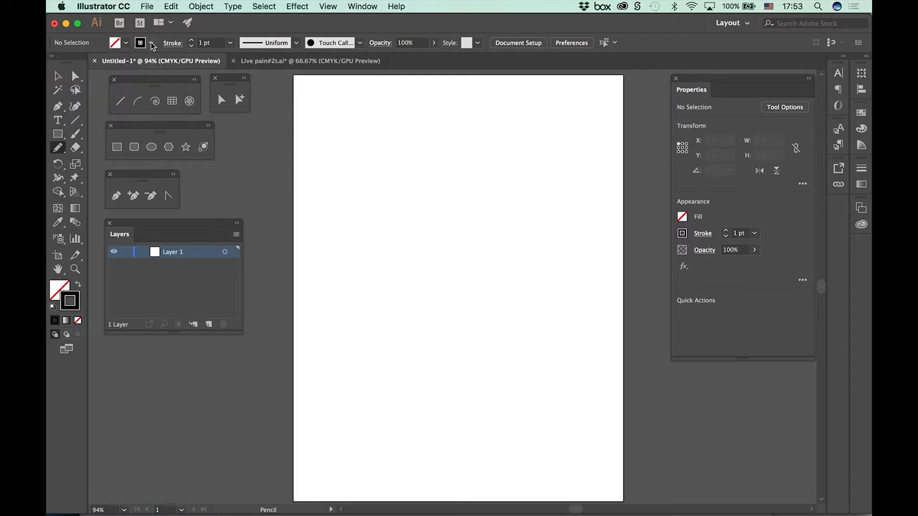
click(153, 45)
click(134, 64)
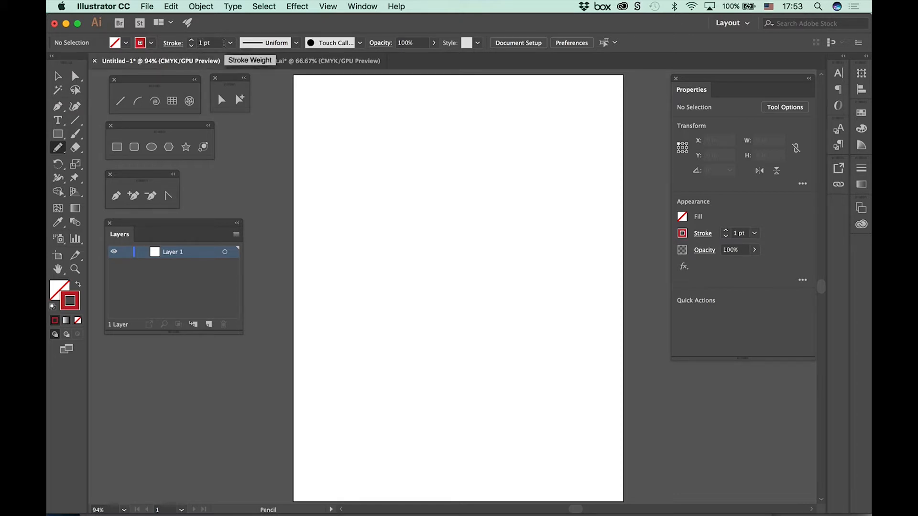
click(230, 43)
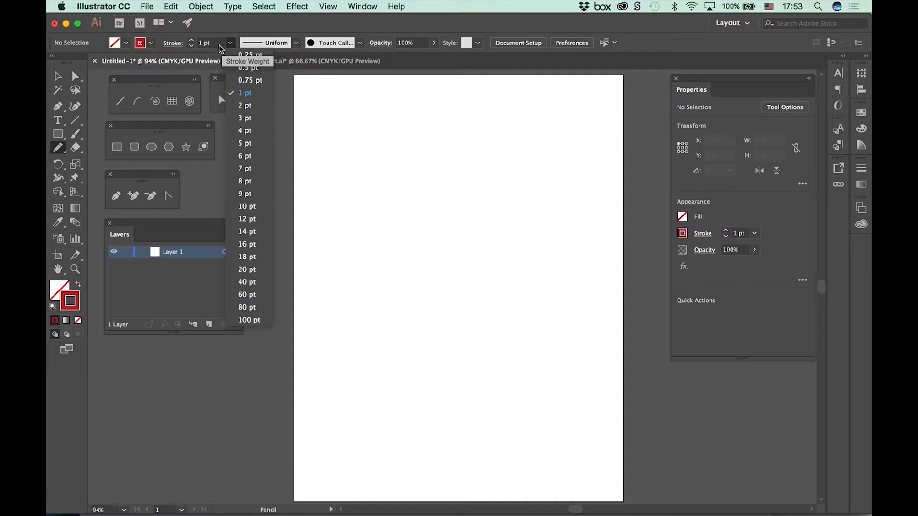
click(244, 105)
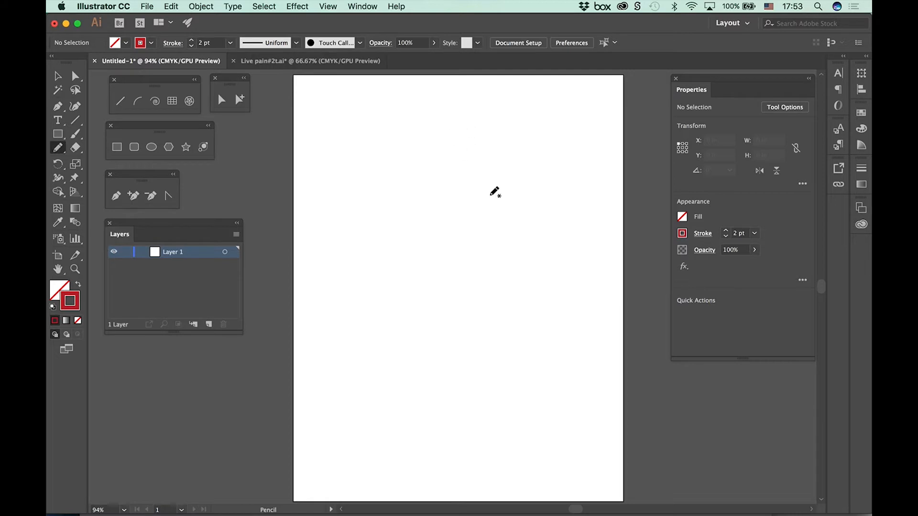
Step: Draw two wavy vertical pencil paths, about 8.06 in tall at Accurate fidelity and about 8.78 in tall at Smooth fidelity
mouse_move(421, 126)
mouse_down()
mouse_move(462, 127)
mouse_move(474, 167)
mouse_move(479, 337)
mouse_move(416, 436)
mouse_up()
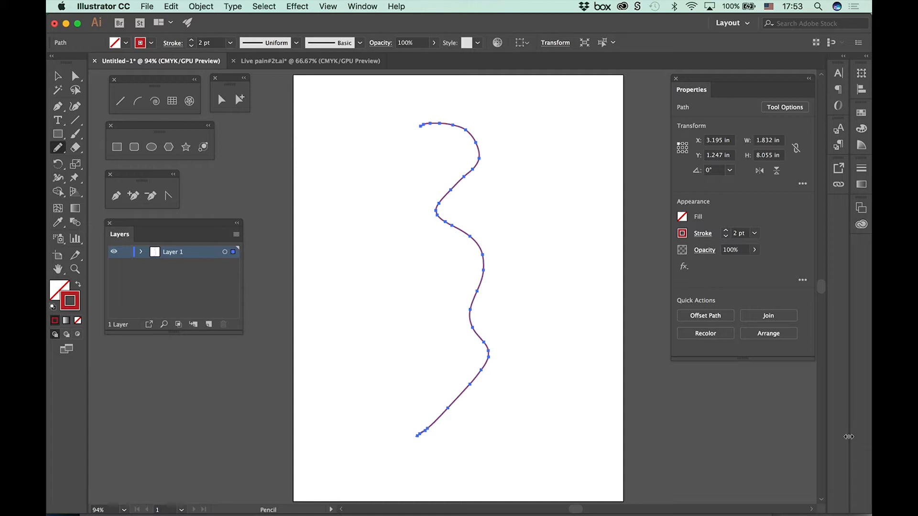
double_click(58, 148)
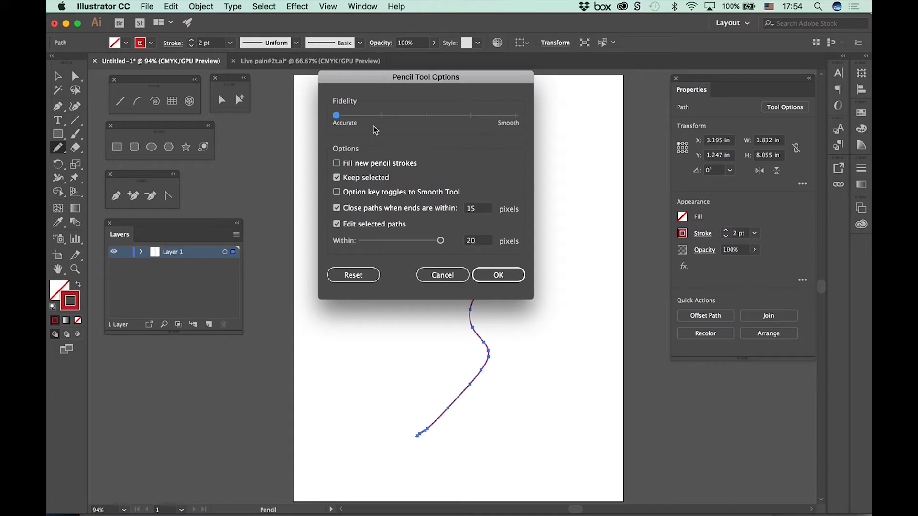
drag(337, 117, 514, 123)
click(493, 273)
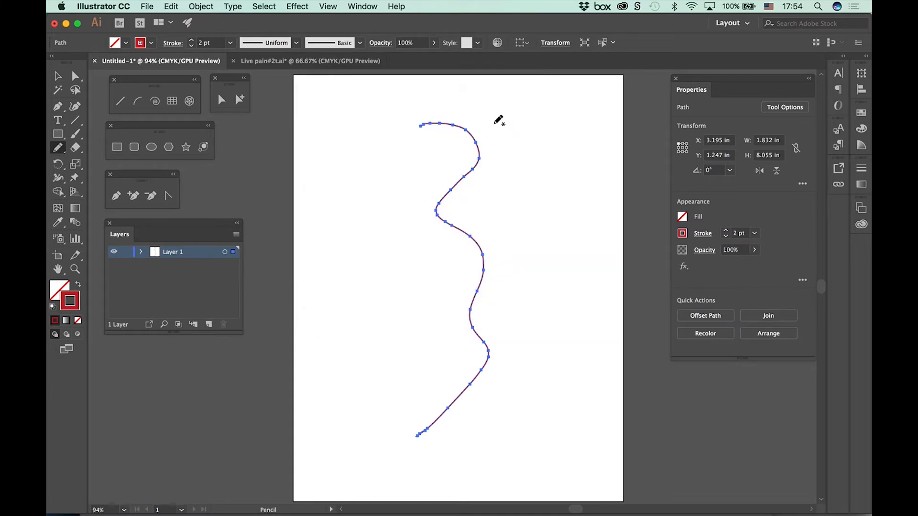
mouse_move(469, 111)
mouse_down()
mouse_move(517, 138)
mouse_move(508, 205)
mouse_move(526, 274)
mouse_move(524, 374)
mouse_move(502, 450)
mouse_up()
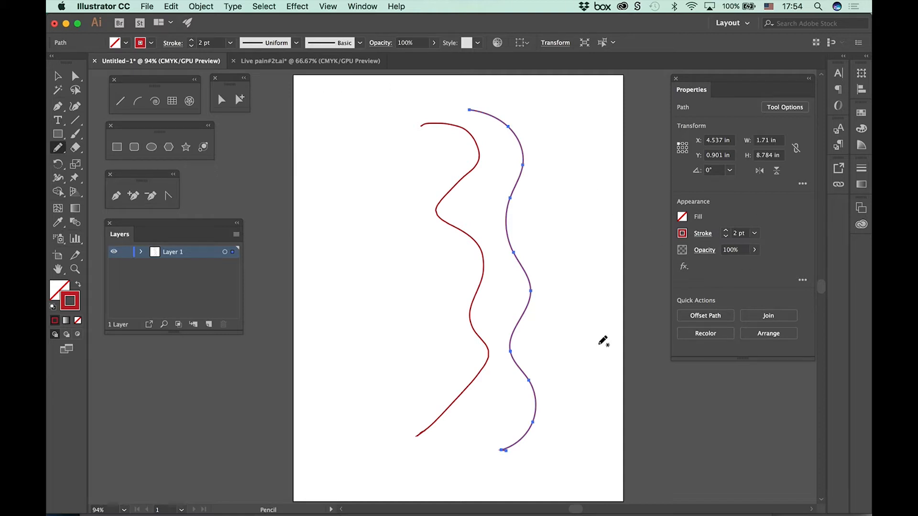
Step: Select all artwork and delete both wavy paths from the artboard
click(262, 7)
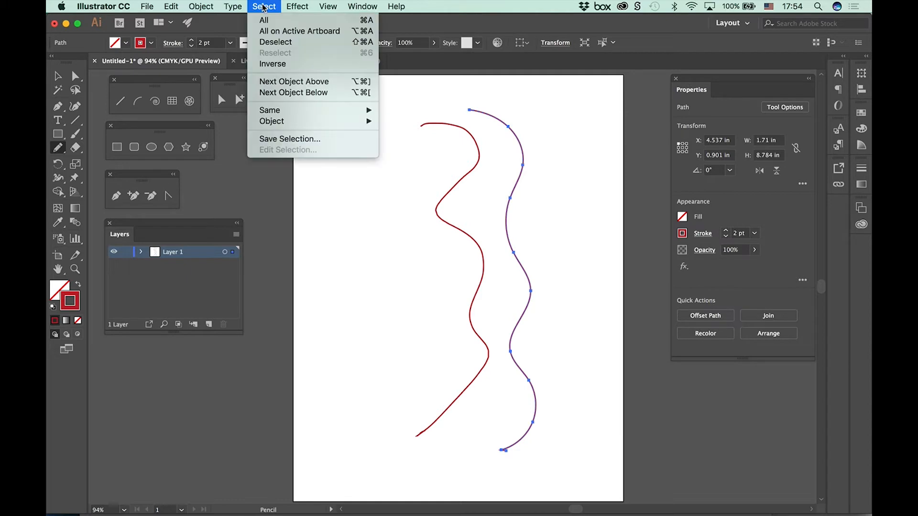
click(264, 20)
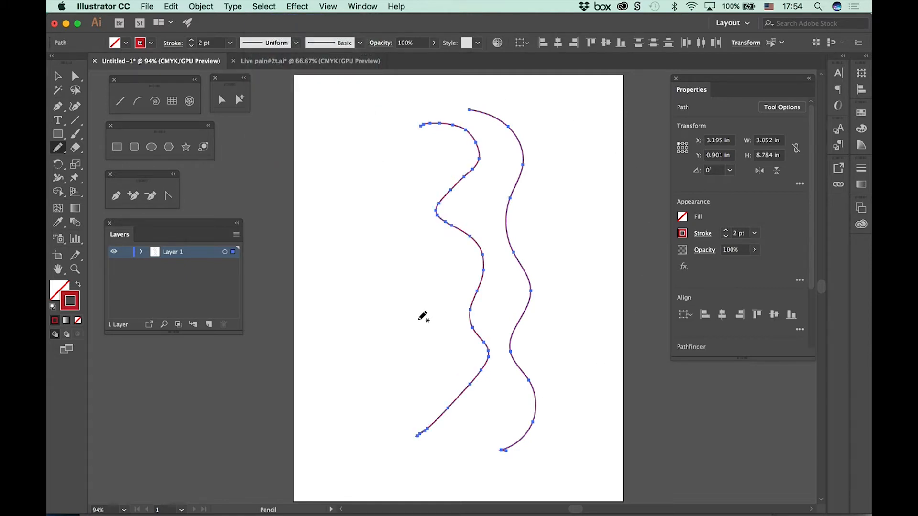
key(Delete)
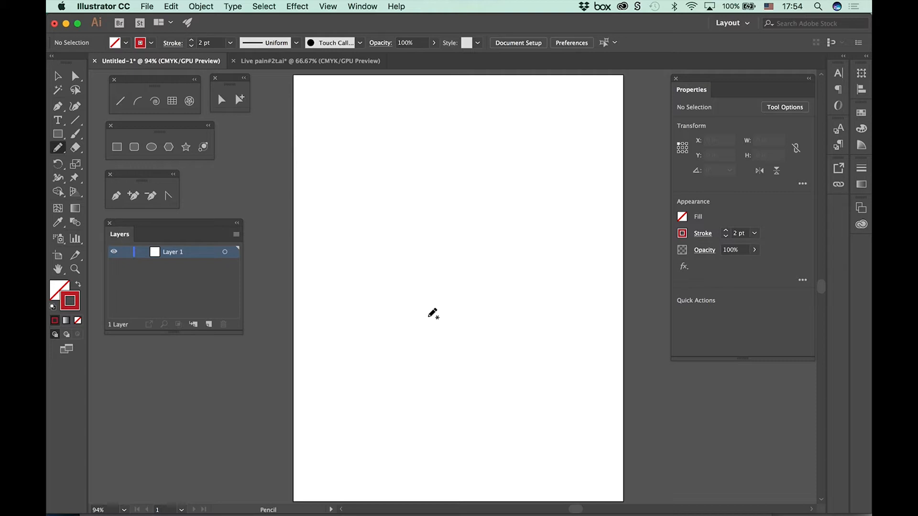
Step: Set the pencil fidelity to the middle setting and draw a closed freehand blob about 6.71 in wide and 2.18 in high on the upper artboard
double_click(58, 148)
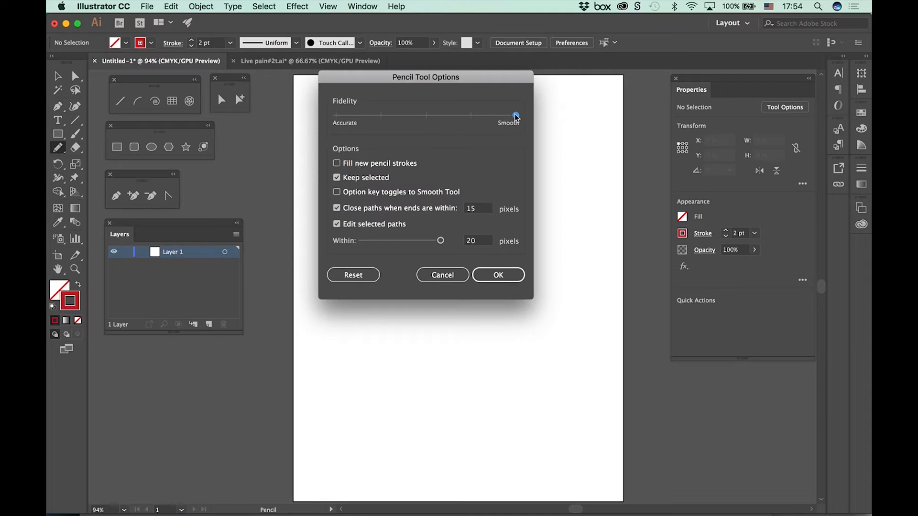
drag(516, 116, 438, 126)
click(512, 278)
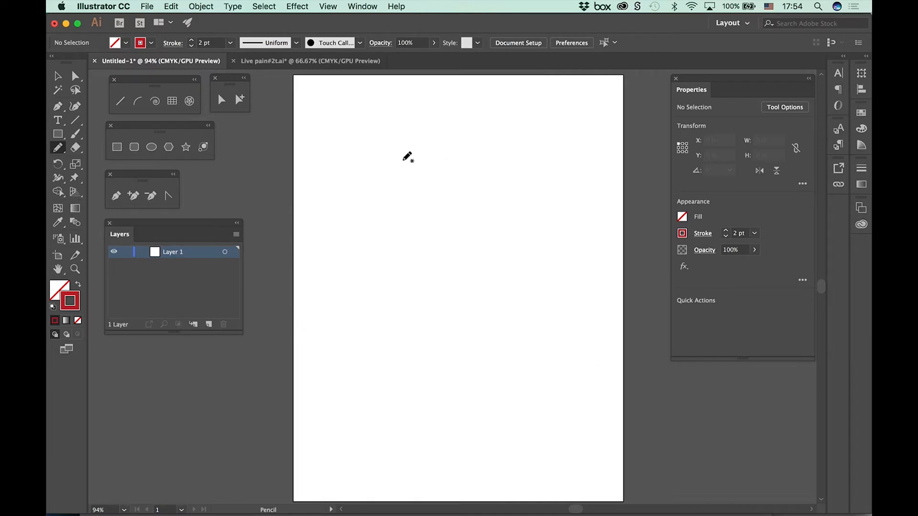
mouse_move(375, 192)
mouse_down()
mouse_move(468, 182)
mouse_move(595, 218)
mouse_move(516, 242)
mouse_move(432, 243)
mouse_move(351, 229)
mouse_move(349, 201)
mouse_move(367, 190)
mouse_up()
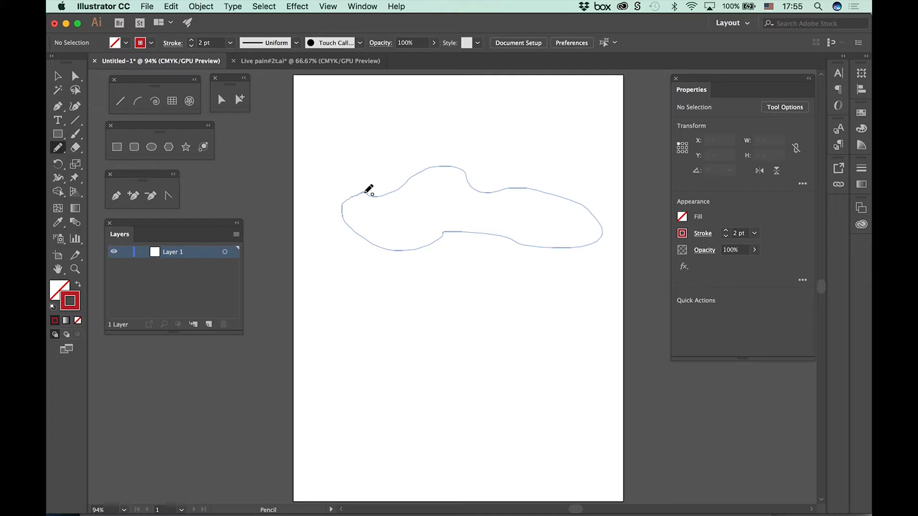
drag(366, 192, 369, 194)
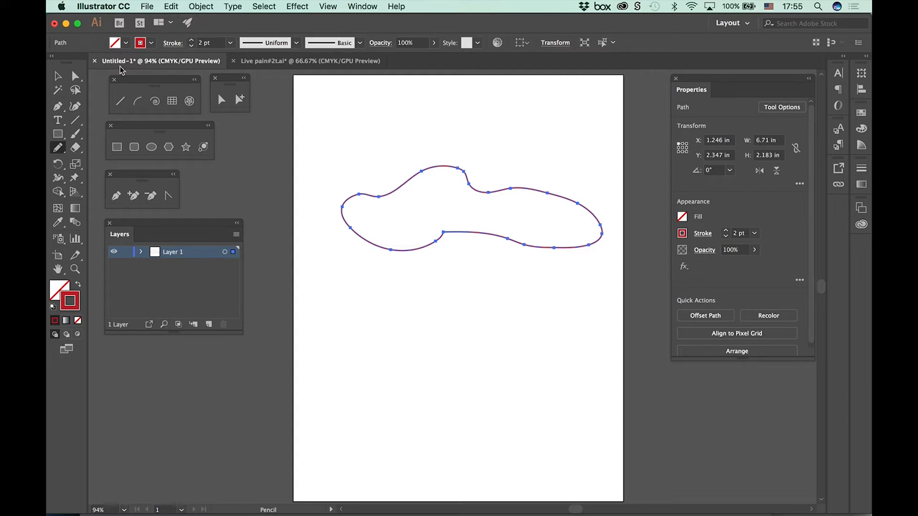
Step: Give the closed blob a light blue fill and no stroke, and switch to the Selection tool
click(127, 43)
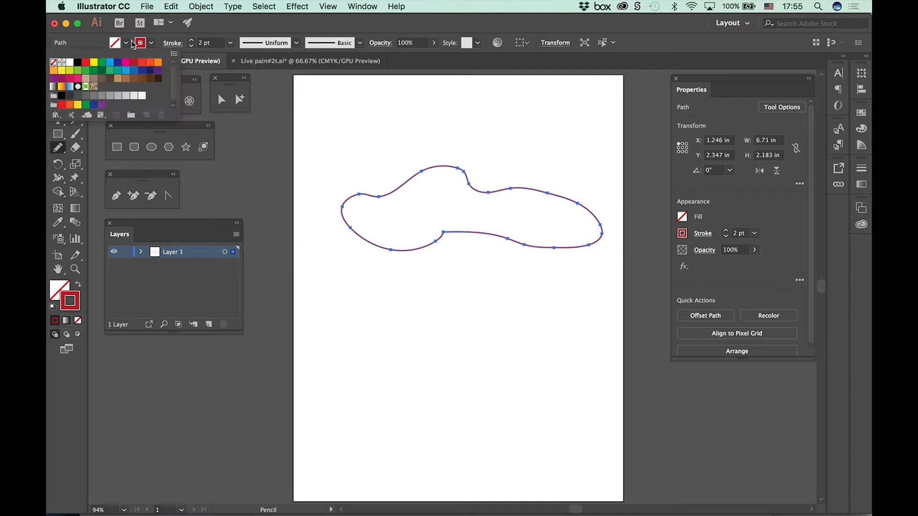
click(111, 63)
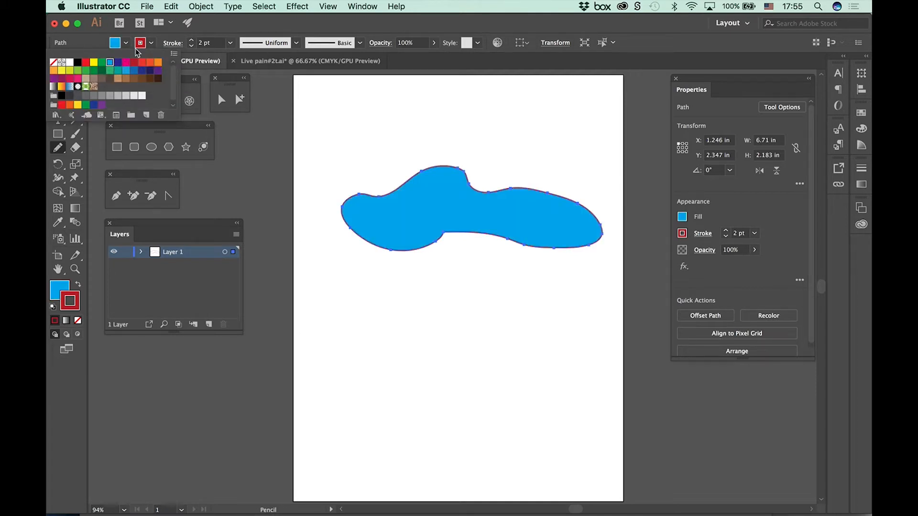
click(152, 45)
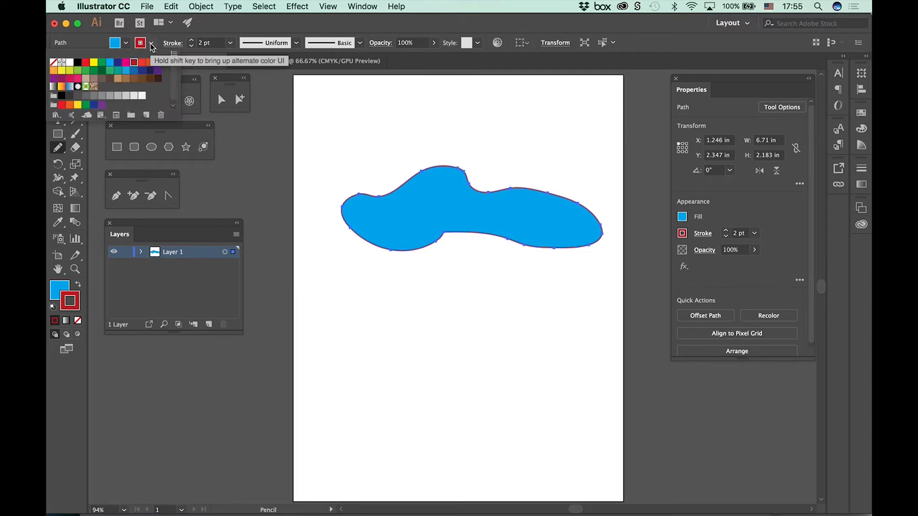
click(53, 62)
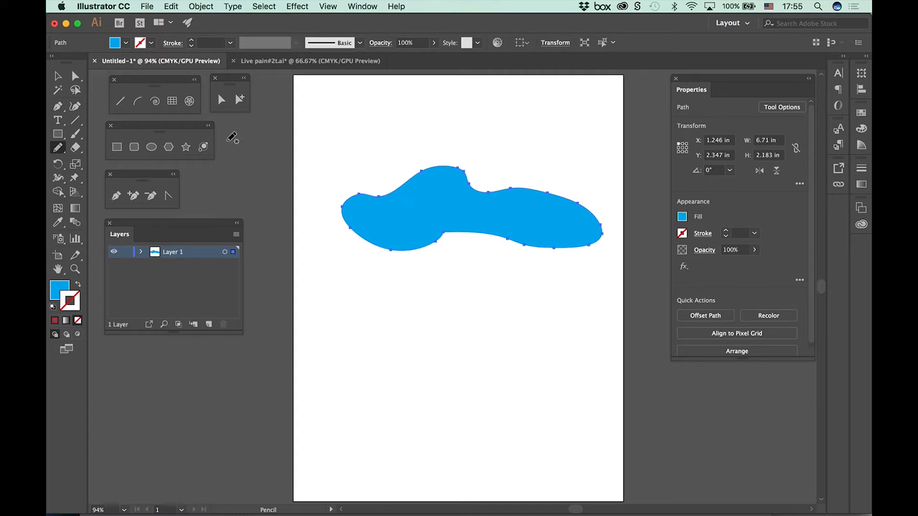
click(57, 76)
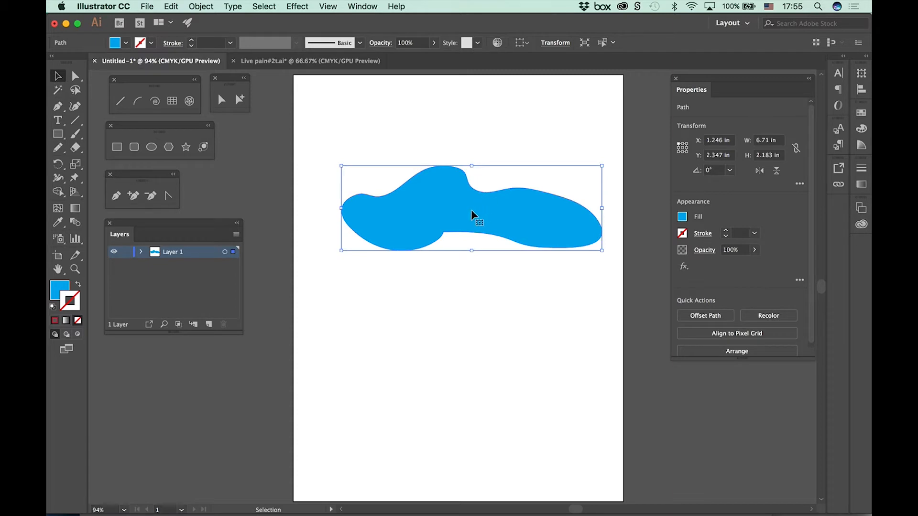
Step: Move the blue blob to about X 0.895 in, Y 0.796 in near the artboard's upper edge and deselect it
drag(462, 213, 445, 171)
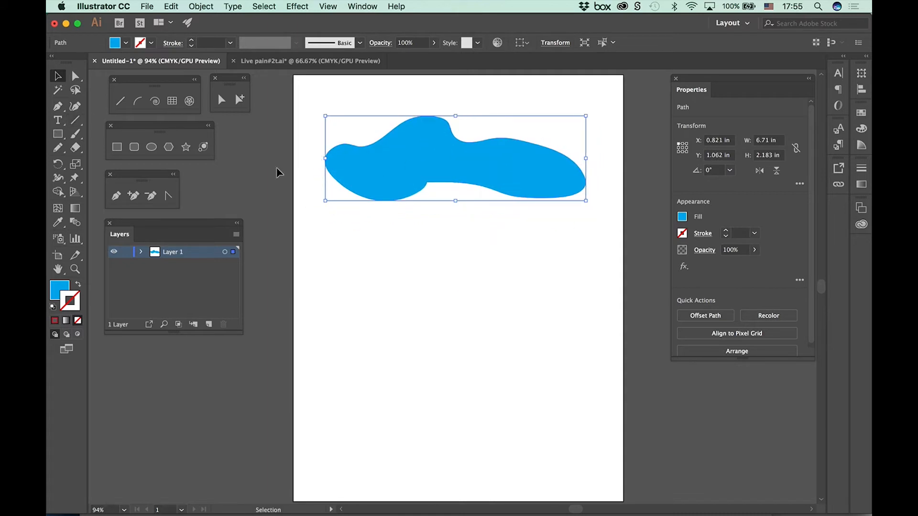
click(309, 184)
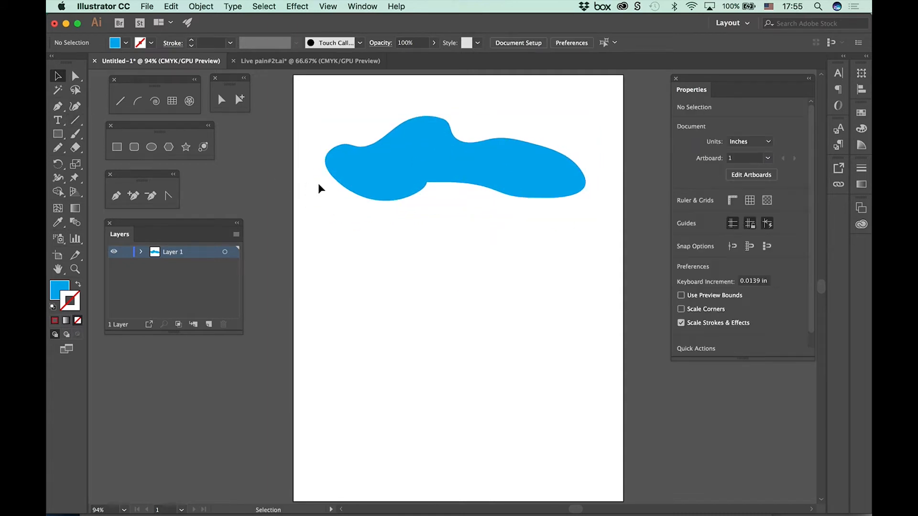
click(353, 194)
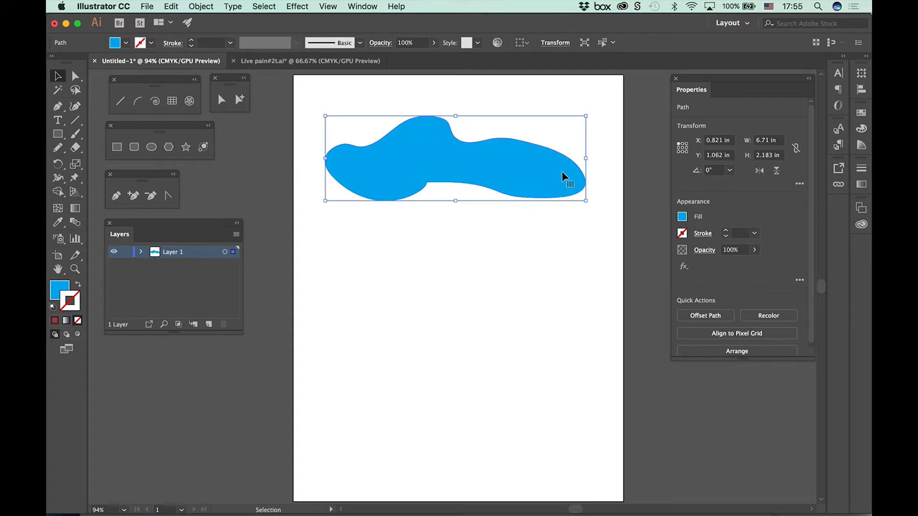
mouse_move(477, 173)
mouse_down()
mouse_move(489, 226)
mouse_move(477, 236)
mouse_move(472, 162)
mouse_up()
click(481, 235)
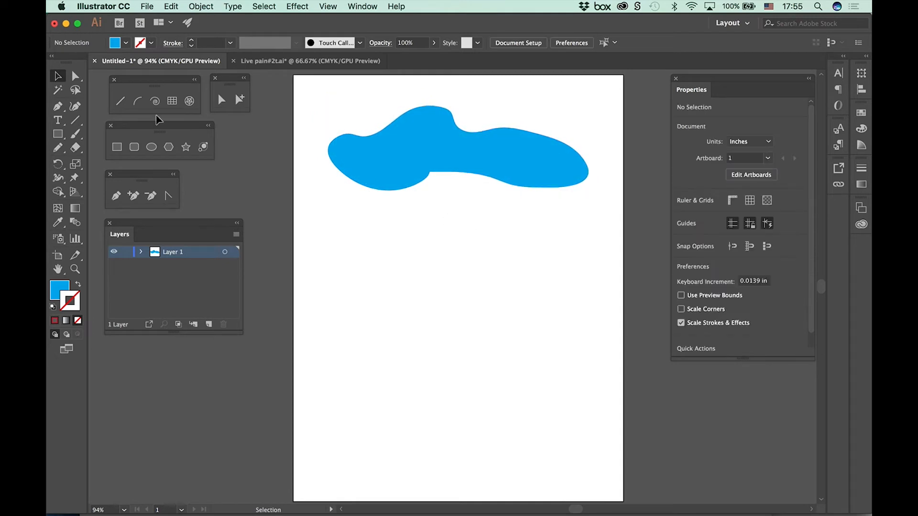
Step: With Direct Selection, move the anchor point on the right shoulder of the blob's hump to about X 4.118 in, Y 0.938 in
click(75, 76)
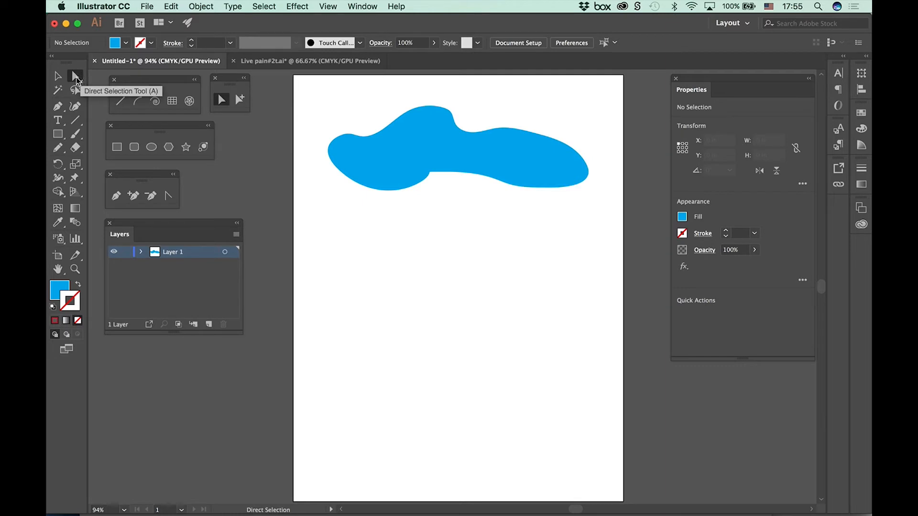
click(482, 137)
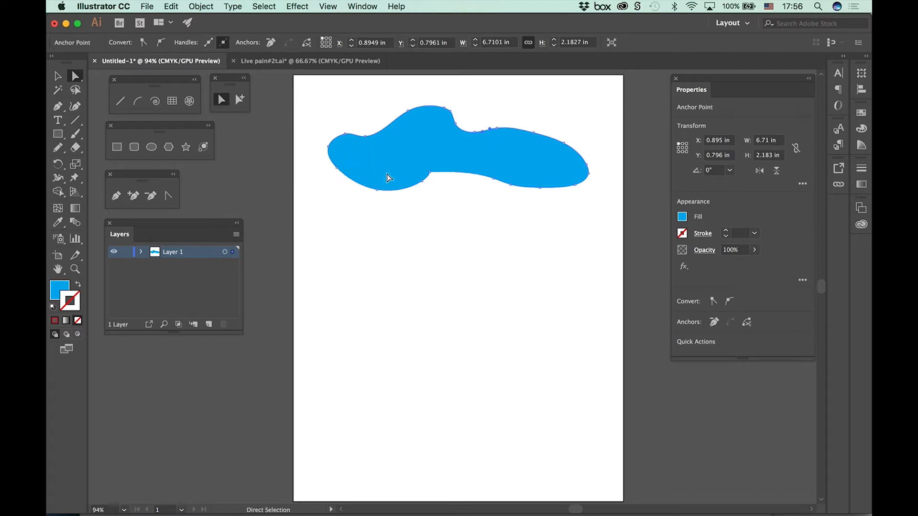
key(super+equal)
key(super+equal)
key(super+equal)
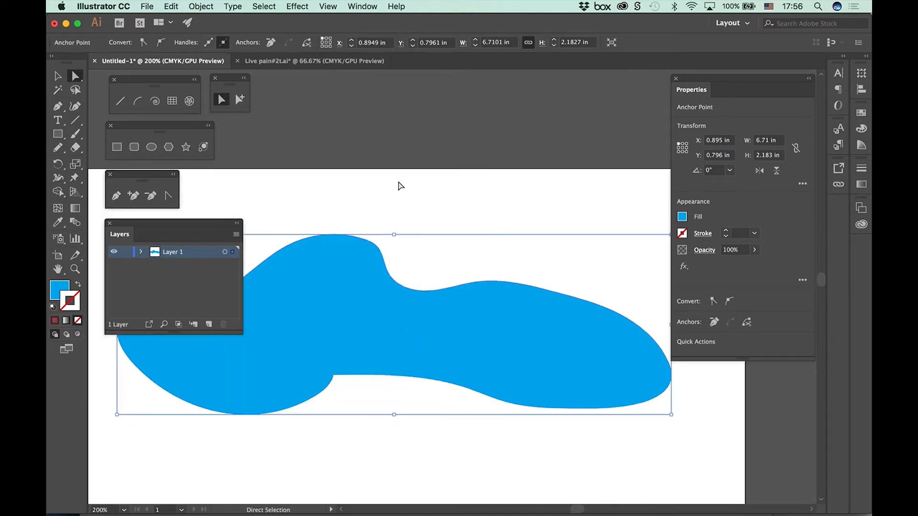
drag(435, 231, 528, 111)
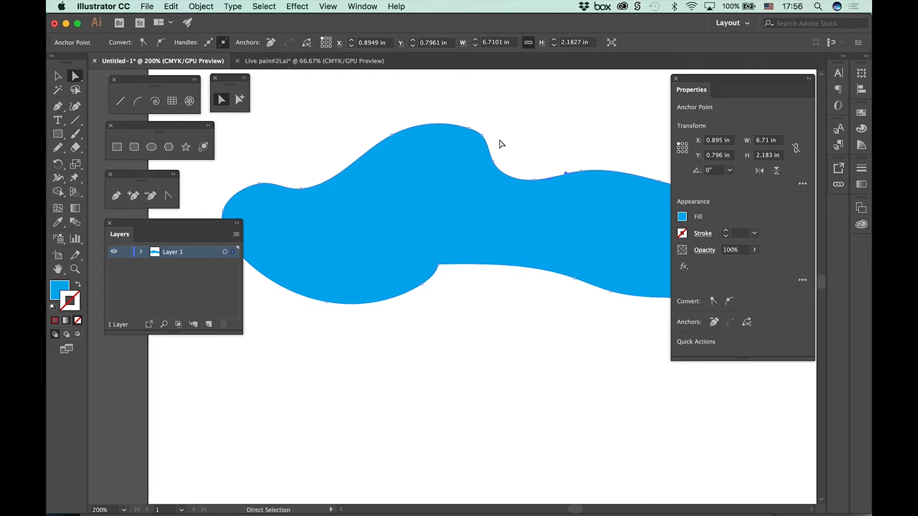
click(480, 136)
drag(481, 135, 501, 151)
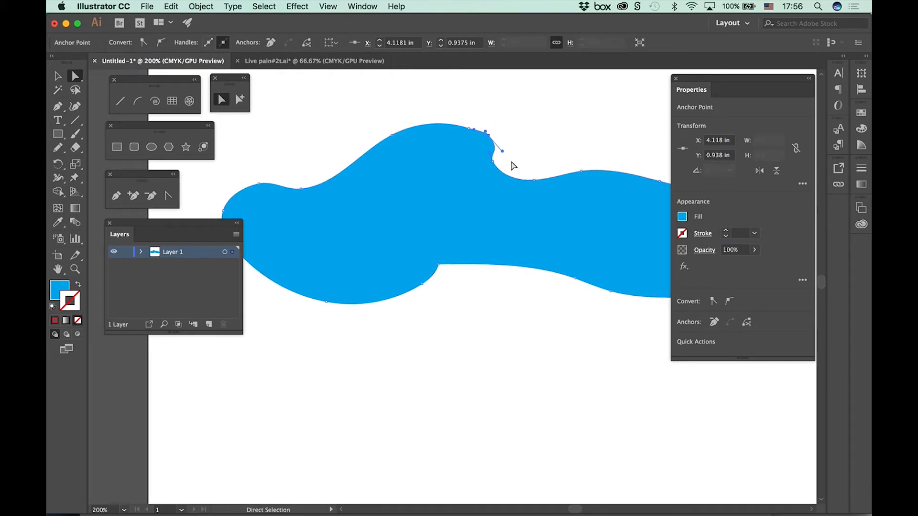
Step: Move the Properties panel off the artwork and even out the blob's outline with the Smooth tool
drag(696, 97, 839, 137)
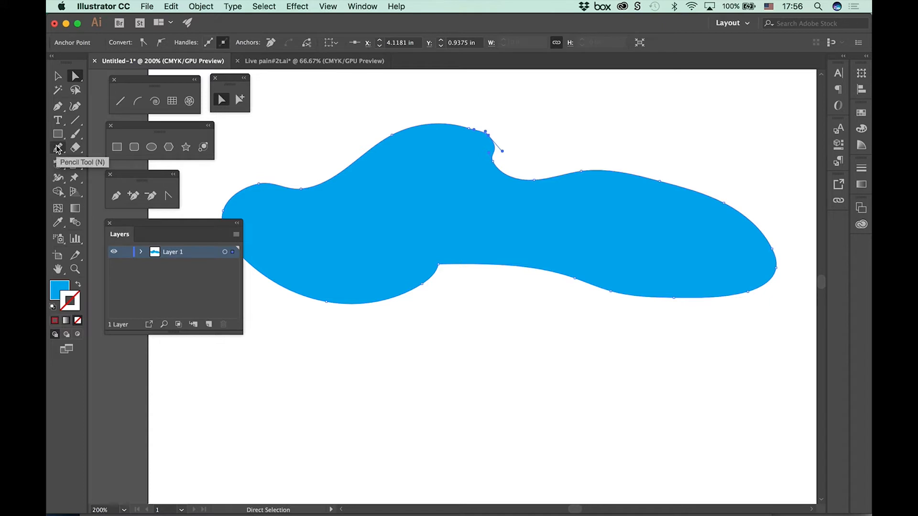
mouse_move(56, 152)
mouse_down()
mouse_move(81, 148)
mouse_move(91, 176)
mouse_up()
mouse_move(455, 122)
mouse_down()
mouse_move(475, 129)
mouse_move(518, 176)
mouse_move(637, 174)
mouse_move(543, 179)
mouse_move(394, 139)
mouse_move(240, 197)
mouse_move(284, 199)
mouse_up()
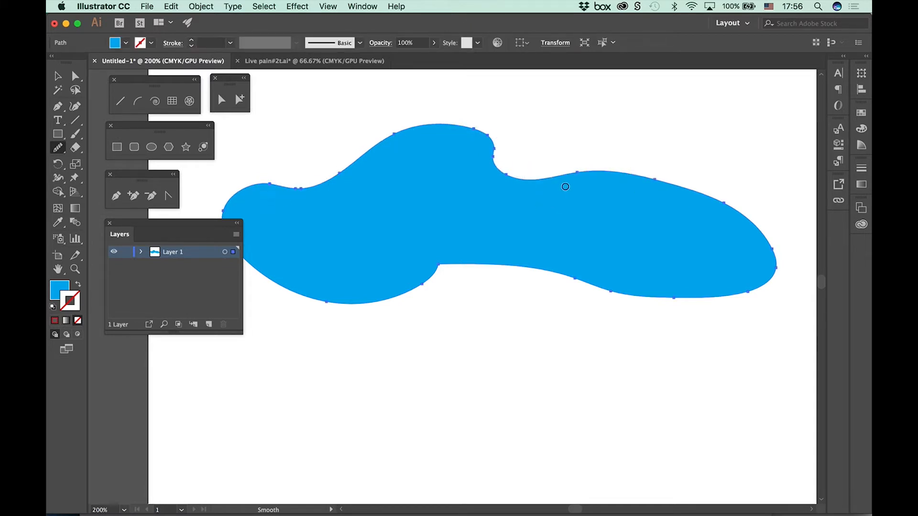
mouse_move(605, 176)
mouse_down()
mouse_move(754, 256)
mouse_move(687, 201)
mouse_move(759, 234)
mouse_move(610, 282)
mouse_move(394, 297)
mouse_move(450, 278)
mouse_move(290, 263)
mouse_move(256, 180)
mouse_move(415, 132)
mouse_move(524, 158)
mouse_move(484, 160)
mouse_move(632, 172)
mouse_move(693, 200)
mouse_up()
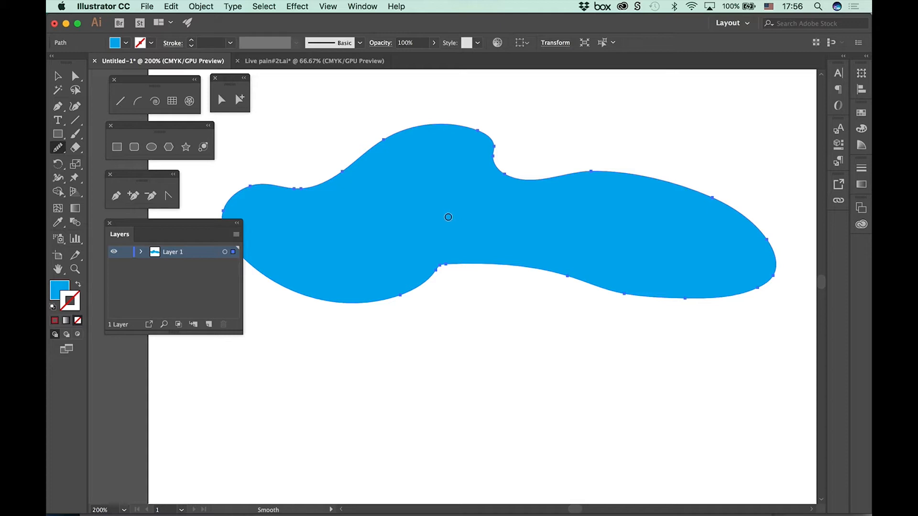
Step: Examine the zoom commands and view the blob at several magnifications, ending with the whole artboard in view
key(super+minus)
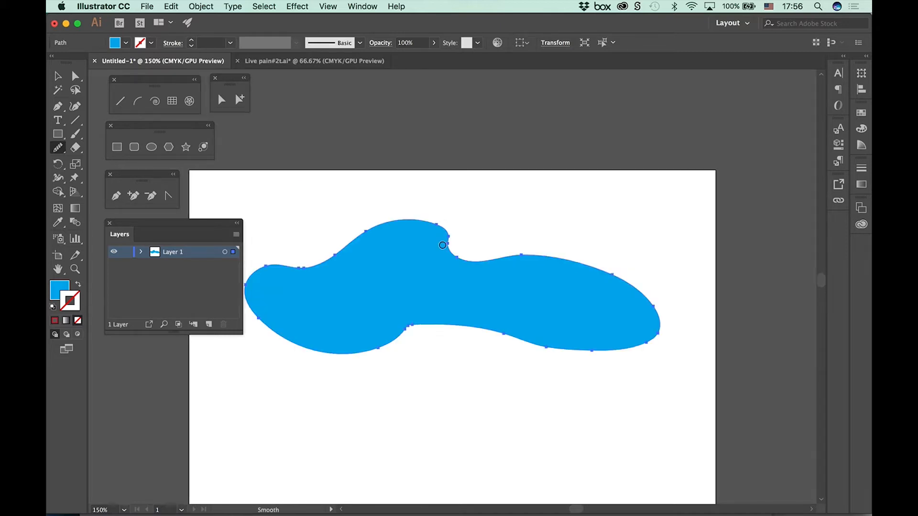
drag(438, 285, 425, 184)
click(328, 6)
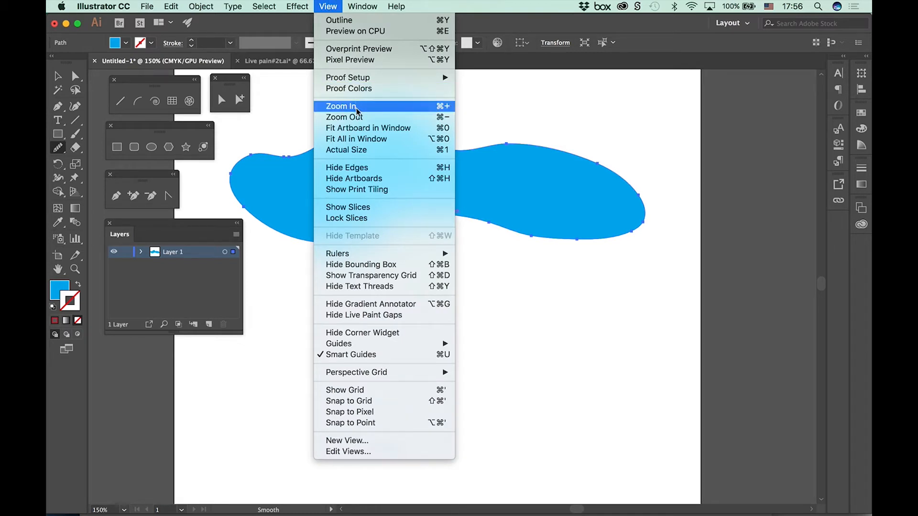
click(292, 116)
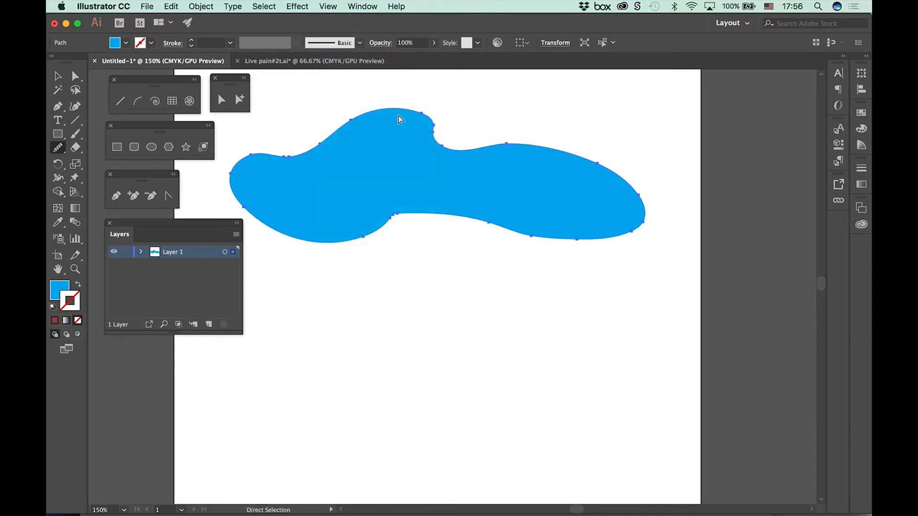
key(super+equal)
key(super+equal)
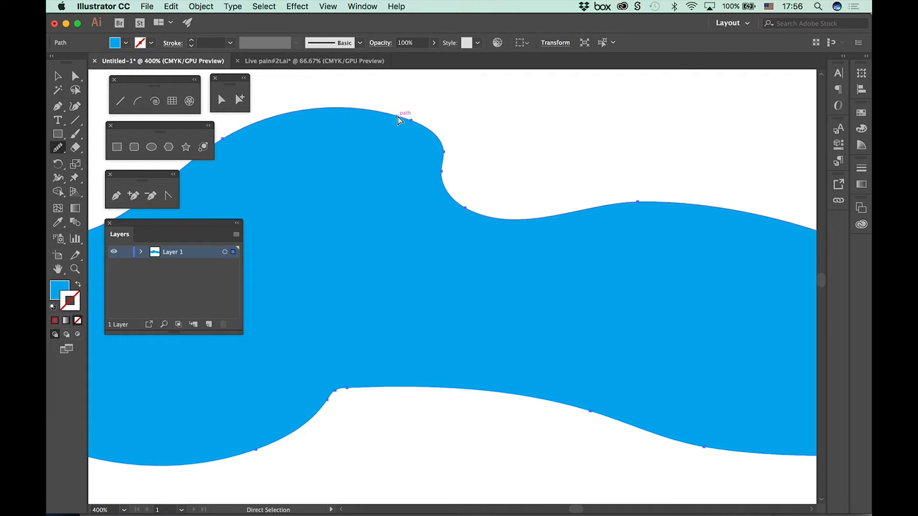
key(super+minus)
key(super+minus)
key(super+minus)
key(super+minus)
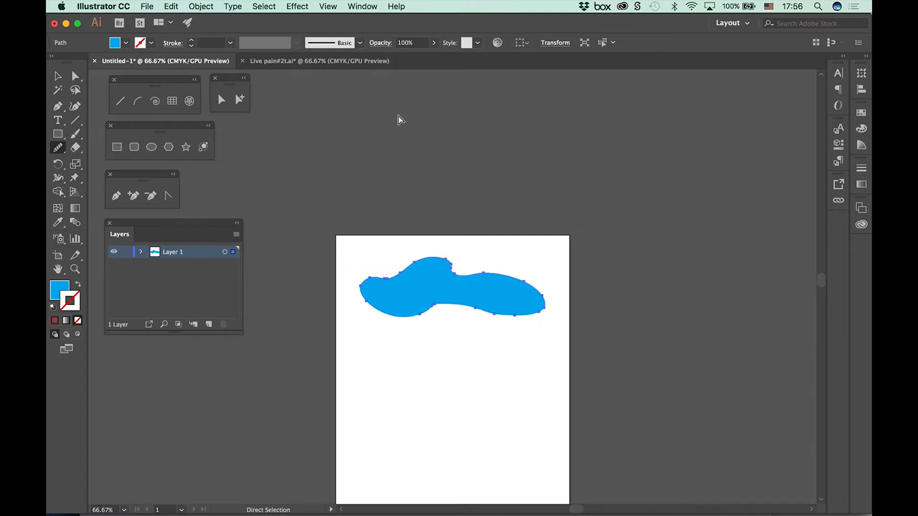
scroll(486, 322, down, 5)
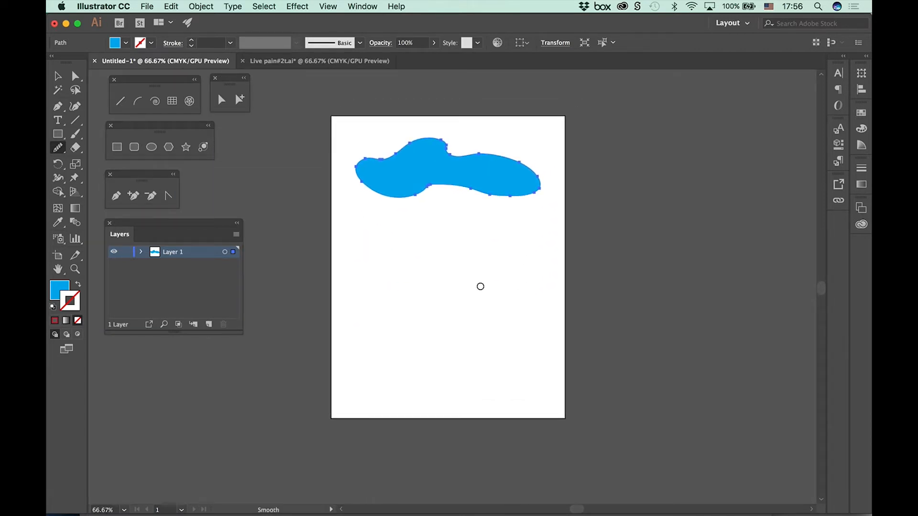
Step: Deselect the blob and draw an open, wavy vertical path below it with the Pencil tool at 100% zoom
click(57, 76)
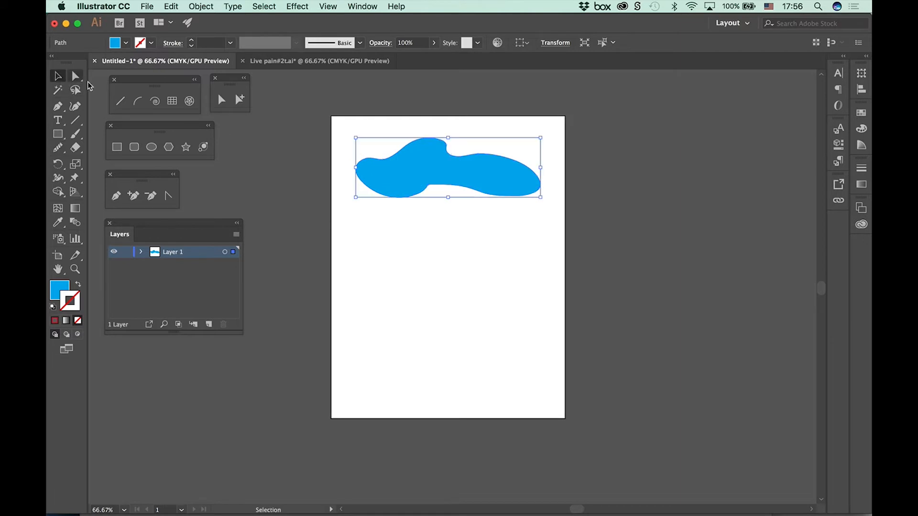
click(436, 264)
click(58, 148)
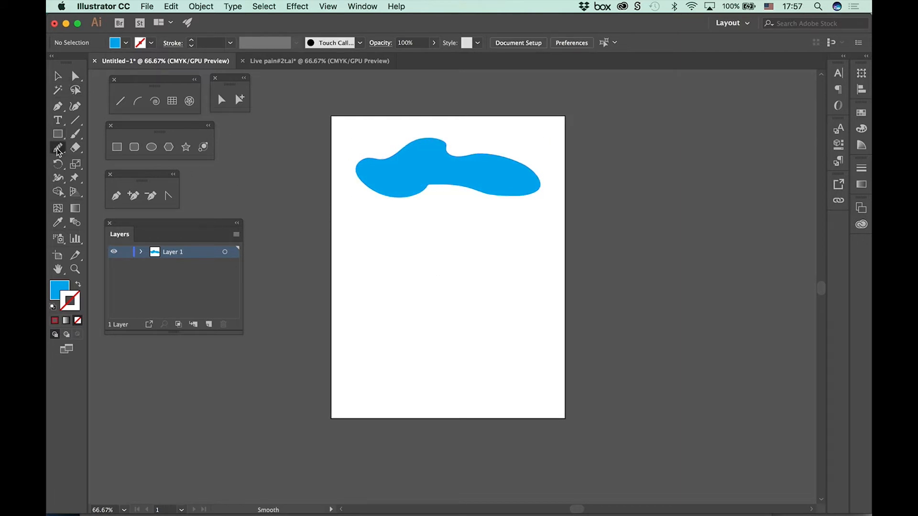
click(100, 165)
key(super+1)
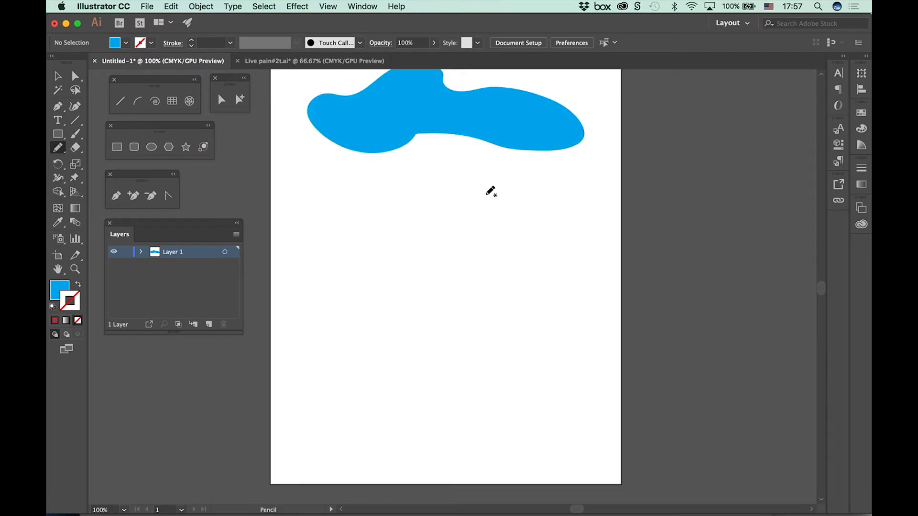
mouse_move(458, 185)
mouse_down()
mouse_move(492, 195)
mouse_move(513, 242)
mouse_move(488, 300)
mouse_move(514, 367)
mouse_move(473, 419)
mouse_up()
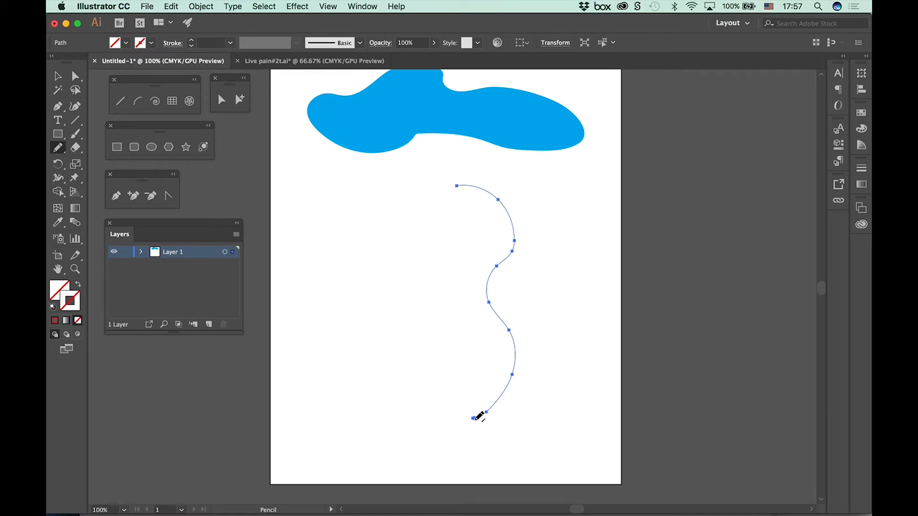
Step: Give the wavy path a dark purple stroke with a weight of 2 pt
click(151, 42)
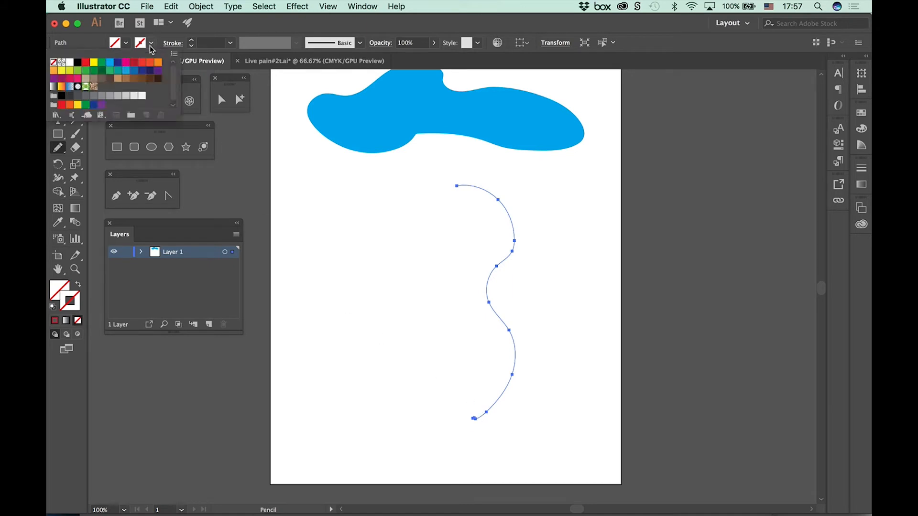
click(158, 72)
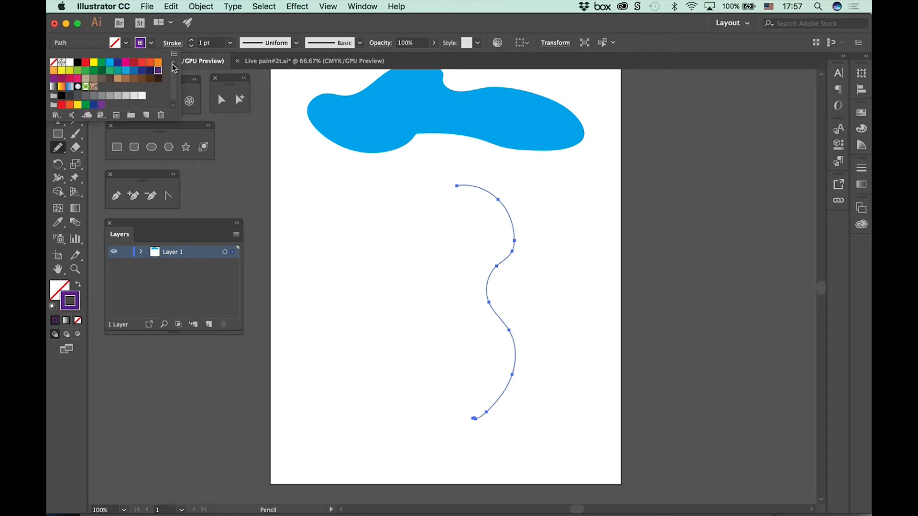
click(190, 40)
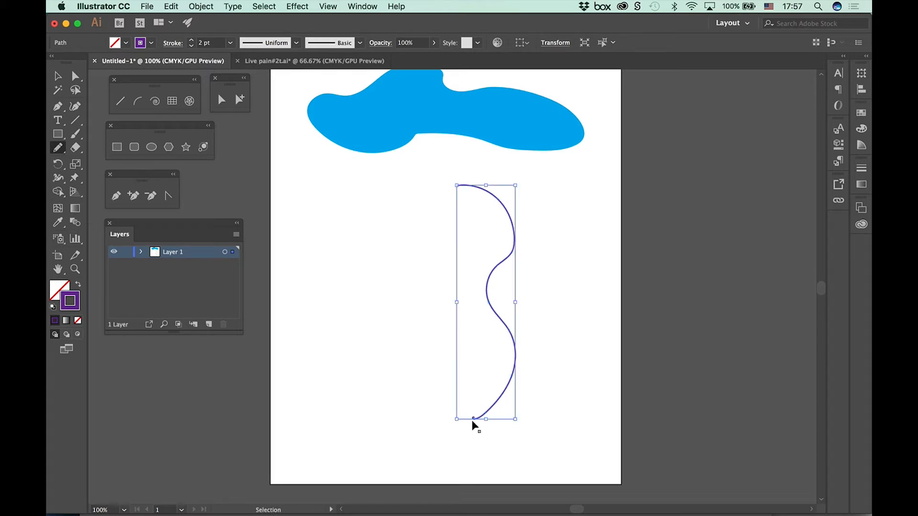
Step: Extend the wavy path with the Pencil from its lower endpoint, up around an outer lobe and back down inside it, leaving it open
key(super+minus)
key(super+plus)
key(super+plus)
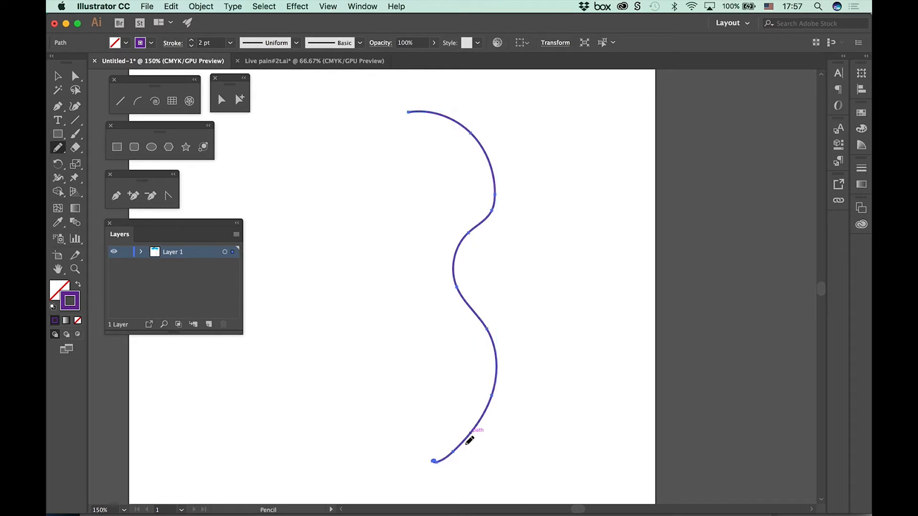
mouse_move(438, 434)
mouse_down()
mouse_move(454, 298)
mouse_move(484, 279)
mouse_up()
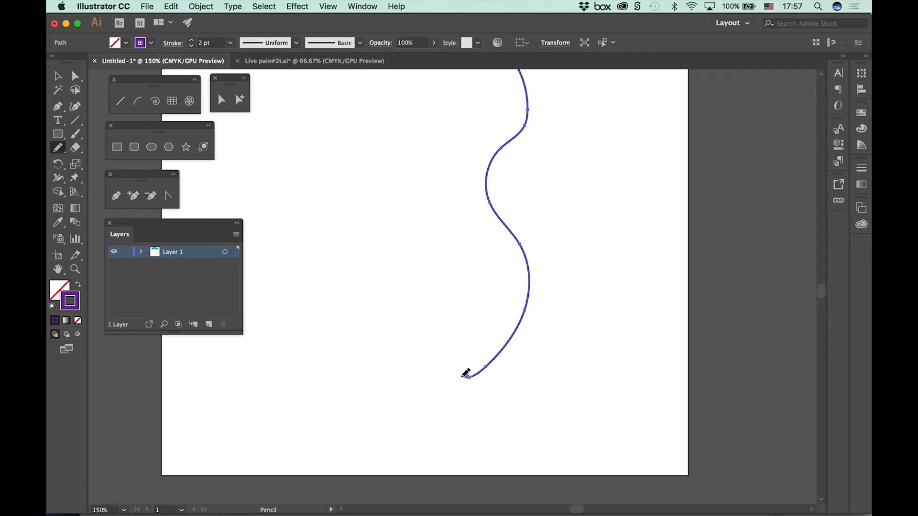
mouse_move(466, 376)
mouse_down()
mouse_move(422, 384)
mouse_move(366, 353)
mouse_move(374, 321)
mouse_move(334, 265)
mouse_move(366, 133)
mouse_move(435, 91)
mouse_up()
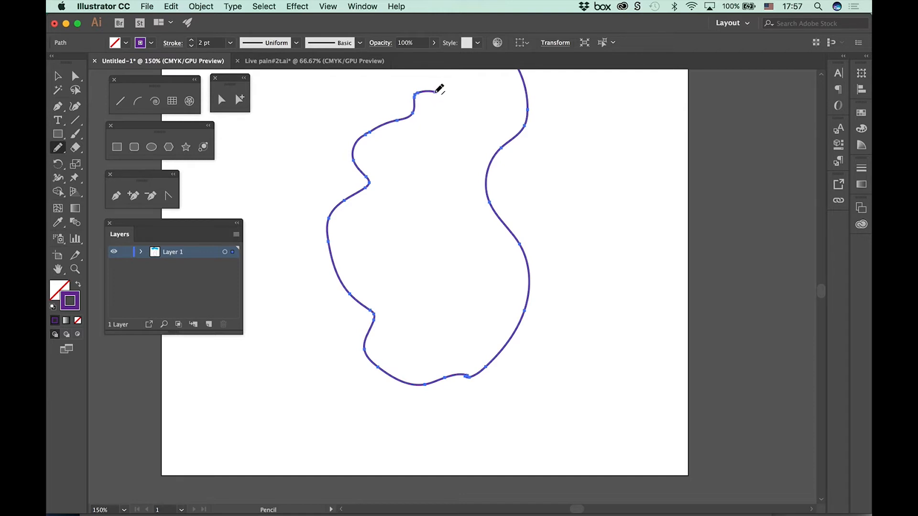
mouse_move(436, 90)
mouse_down()
mouse_move(461, 121)
mouse_move(425, 188)
mouse_move(418, 247)
mouse_move(428, 300)
mouse_move(477, 332)
mouse_move(489, 392)
mouse_up()
key(space)
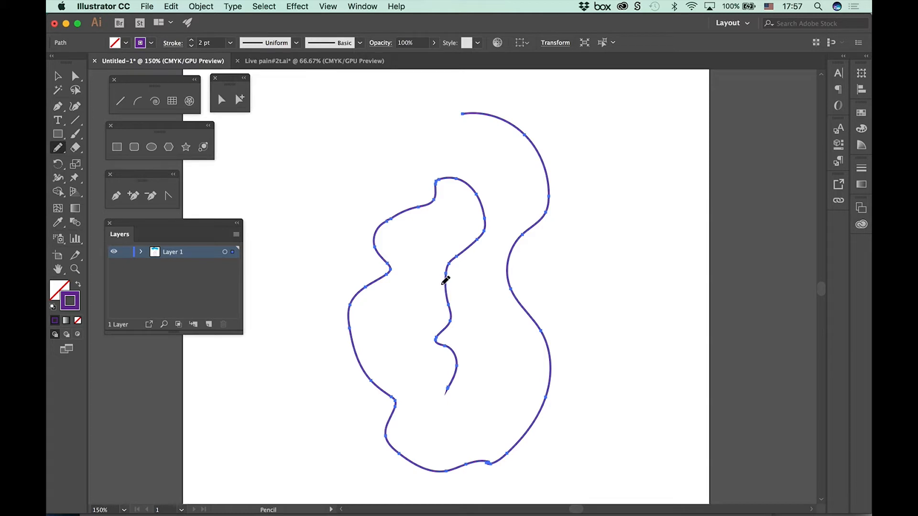
Step: Try a magenta fill on the open path and set its fill back to none
click(128, 43)
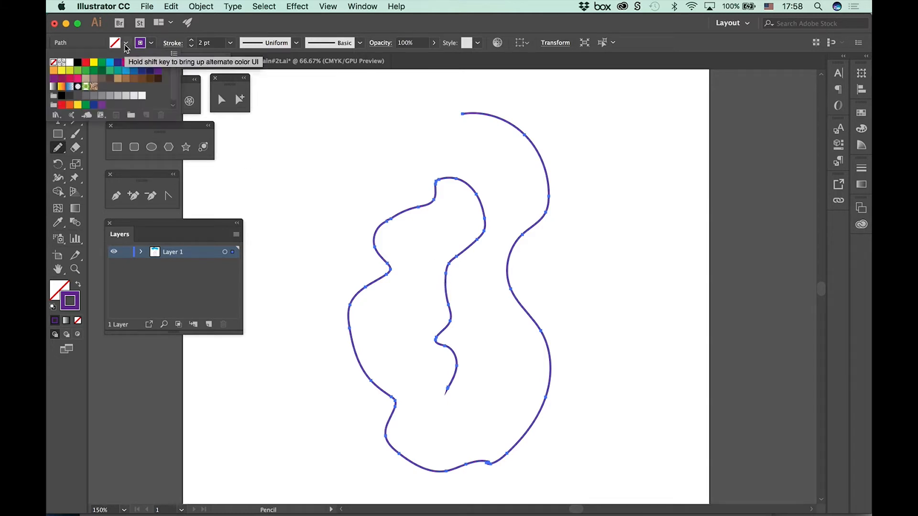
click(126, 62)
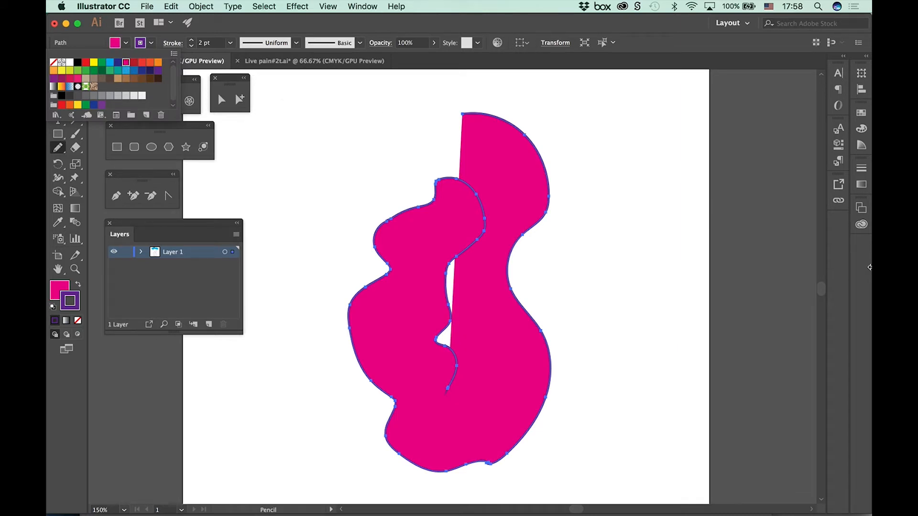
click(127, 43)
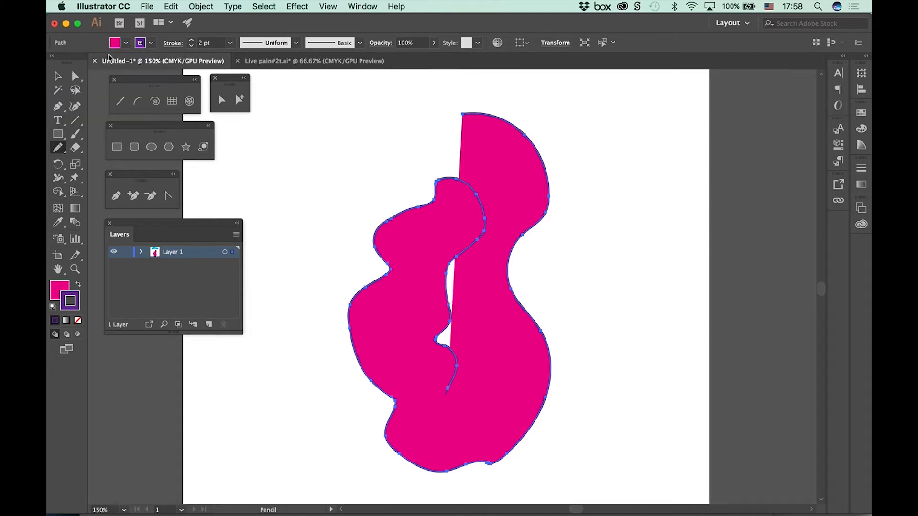
click(126, 43)
click(54, 62)
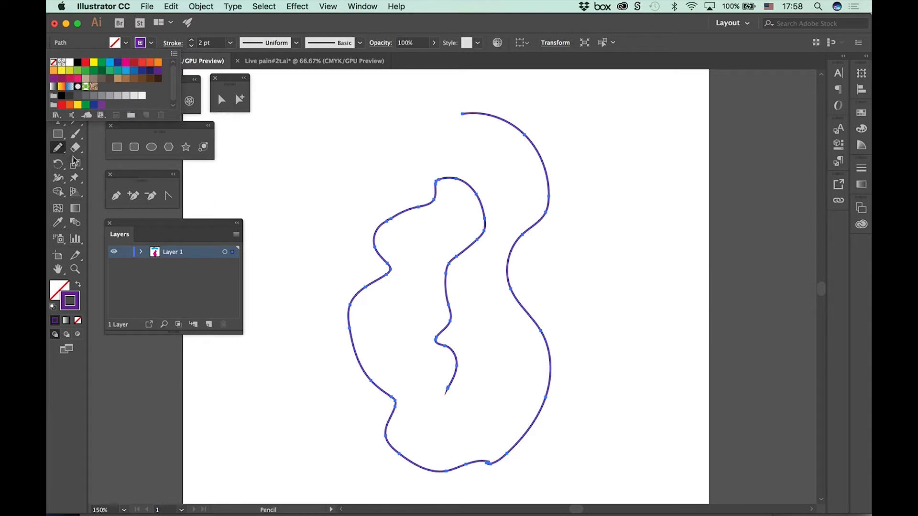
Step: Continue the open path with the Pencil from its inner endpoint to its upper starting point to close the shape
click(59, 149)
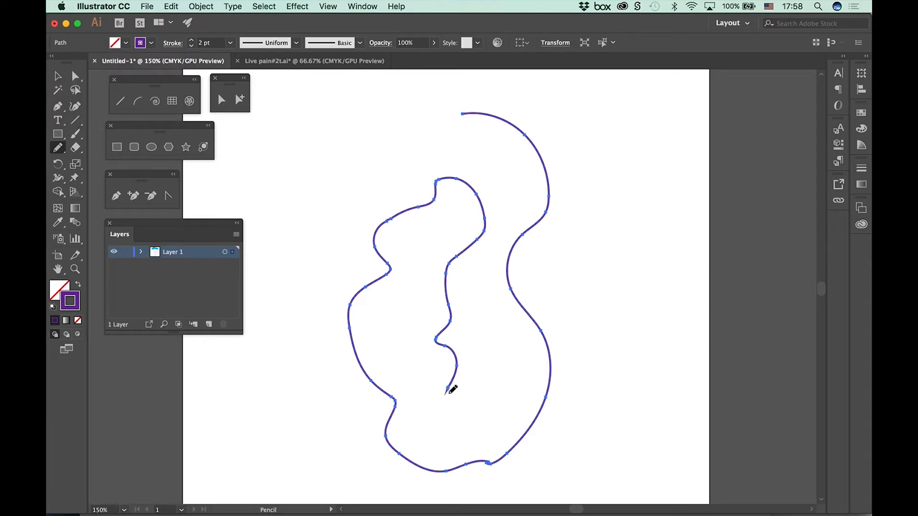
mouse_move(448, 393)
mouse_down()
mouse_move(497, 339)
mouse_move(481, 293)
mouse_move(513, 207)
mouse_move(479, 163)
mouse_move(357, 159)
mouse_move(338, 145)
mouse_move(462, 114)
mouse_up()
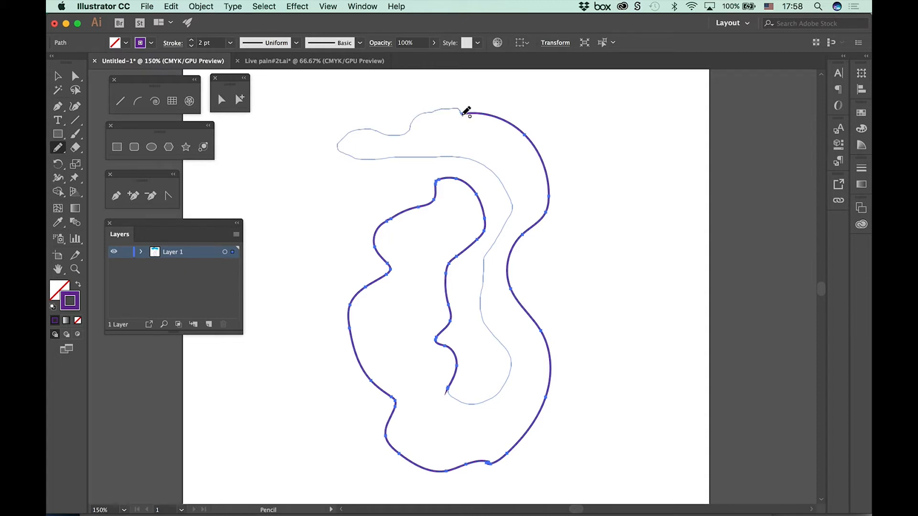
Step: Fill the closed Pencil shape with dark red, and delete the shape from the artboard
drag(463, 114, 463, 114)
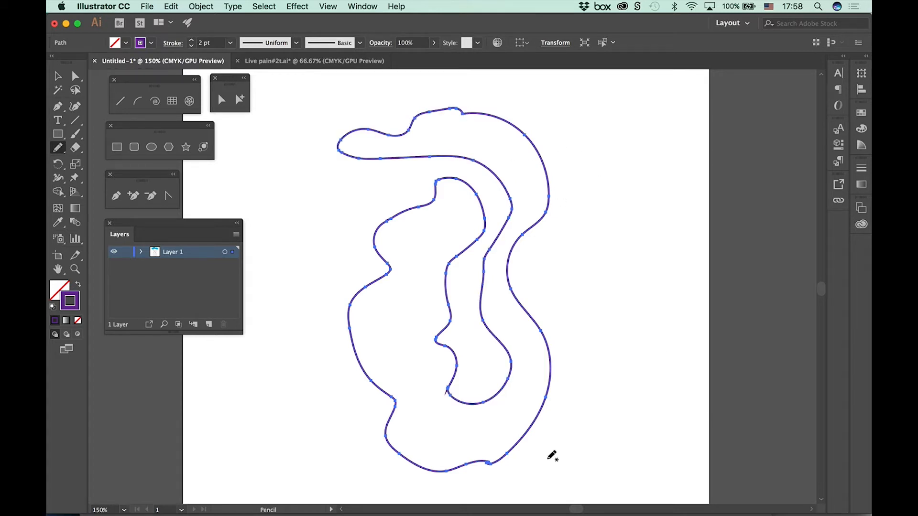
click(126, 44)
click(134, 62)
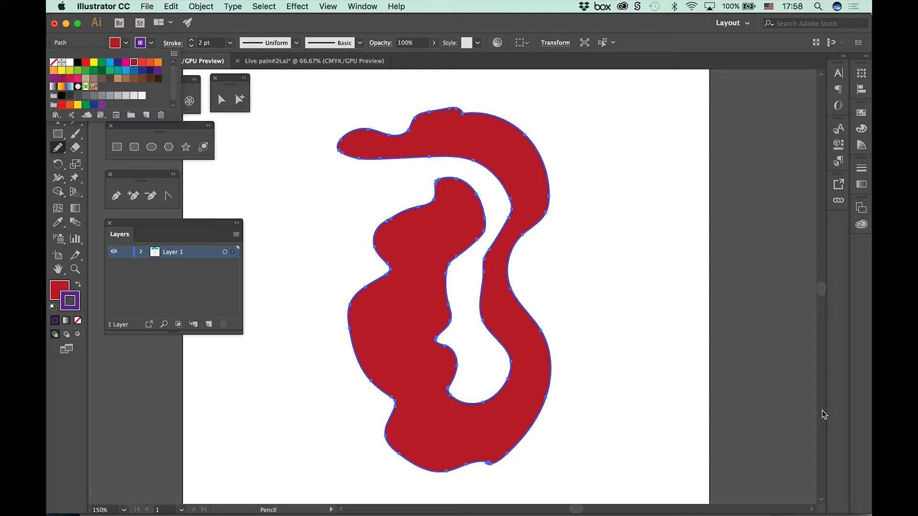
key(Escape)
key(Delete)
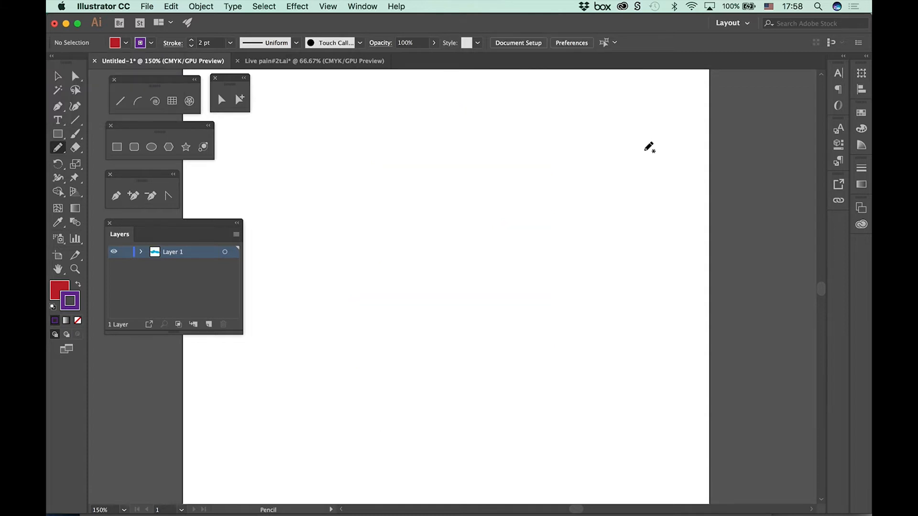
Step: Place paint_brush.psd from the Image Trace folder as a linked image and move it toward the middle of the visible artboard
click(147, 6)
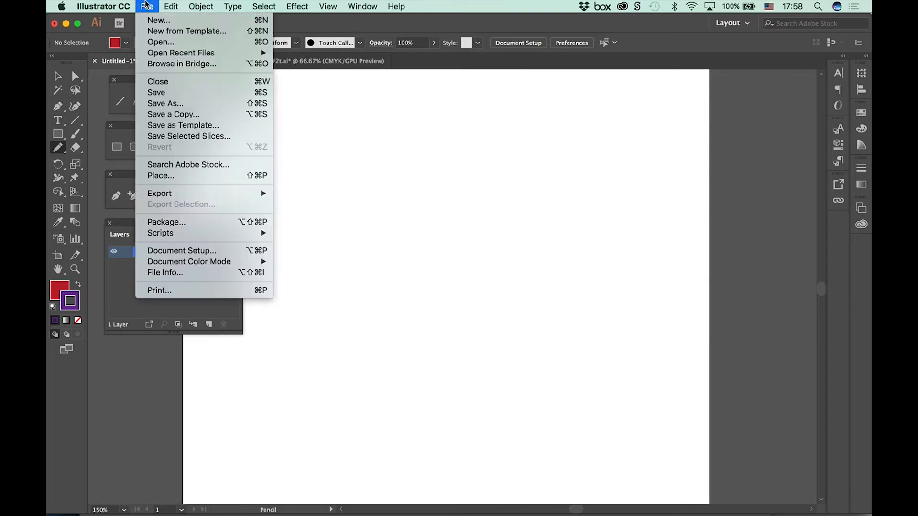
click(168, 178)
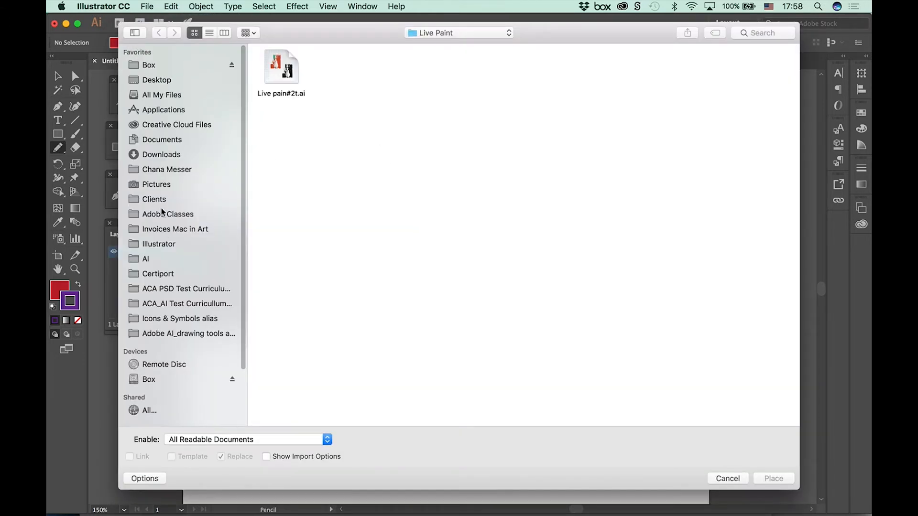
click(204, 336)
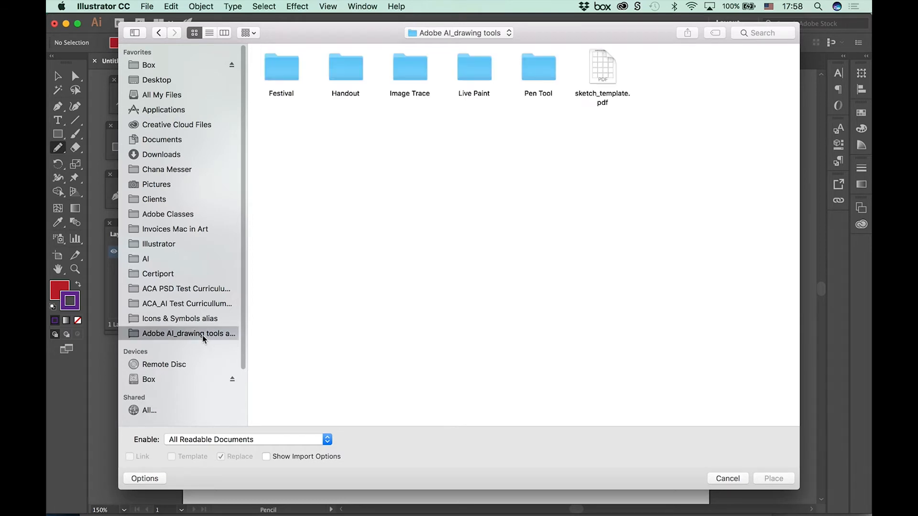
double_click(409, 70)
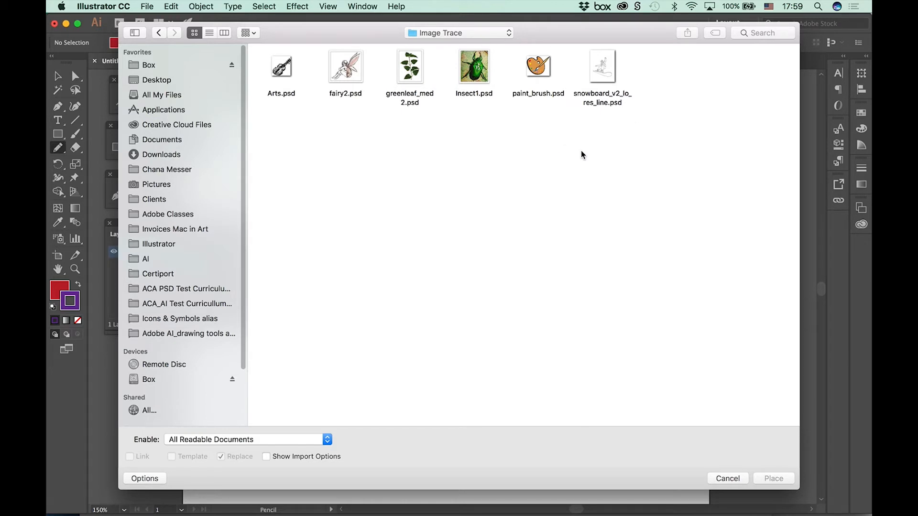
click(539, 76)
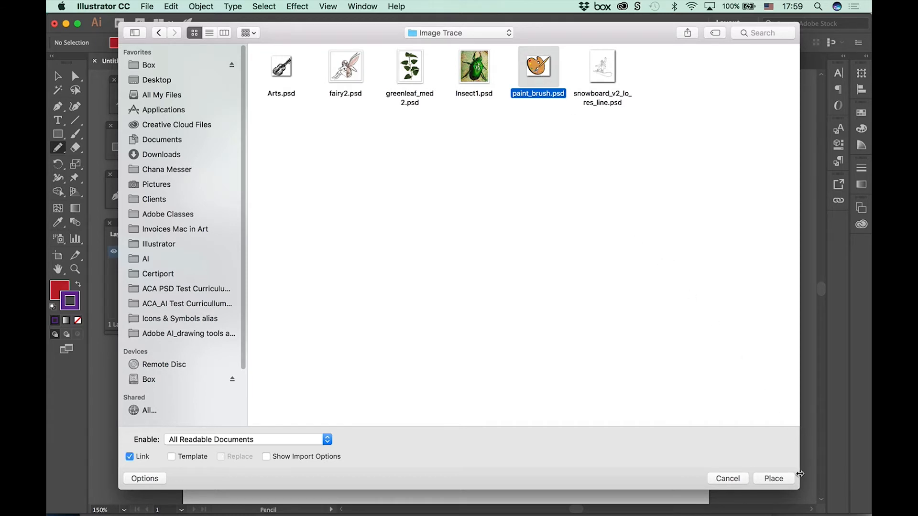
click(772, 479)
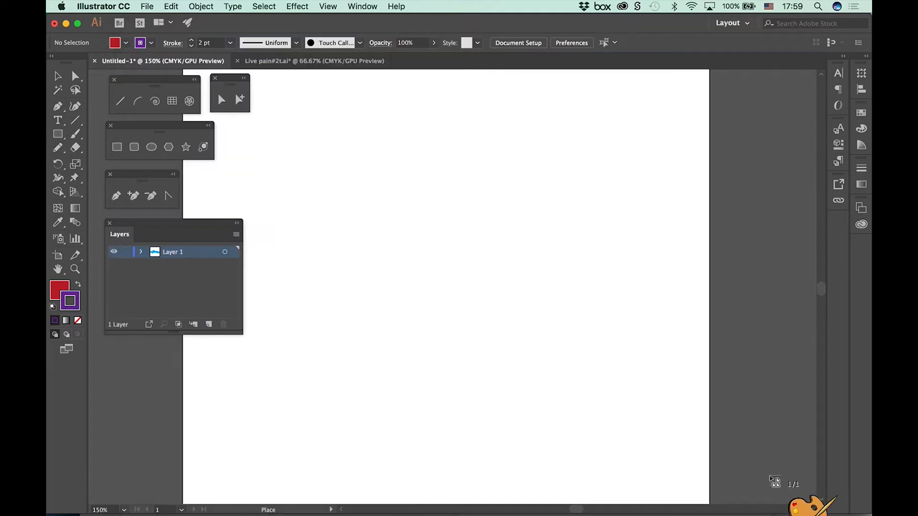
click(295, 113)
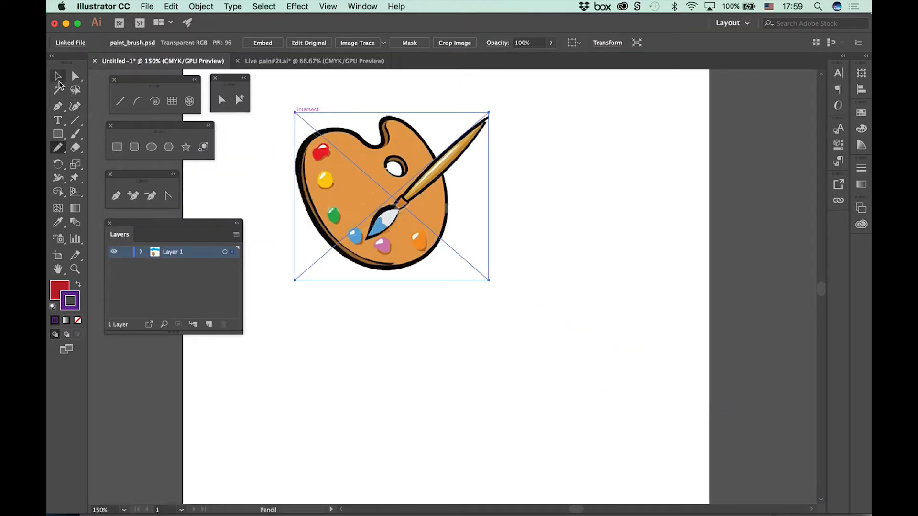
click(58, 77)
drag(419, 243, 478, 292)
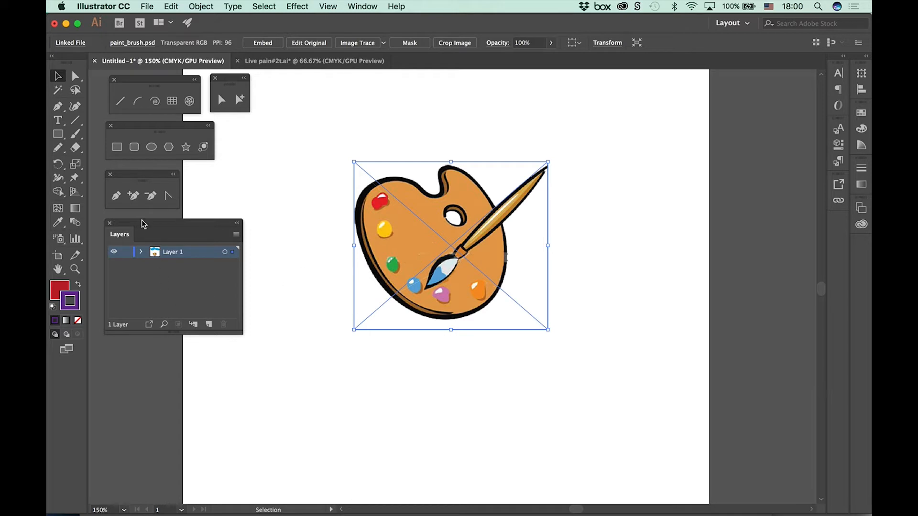
Step: Turn Layer 1, which holds the placed palette image, into a template layer
drag(141, 222, 149, 225)
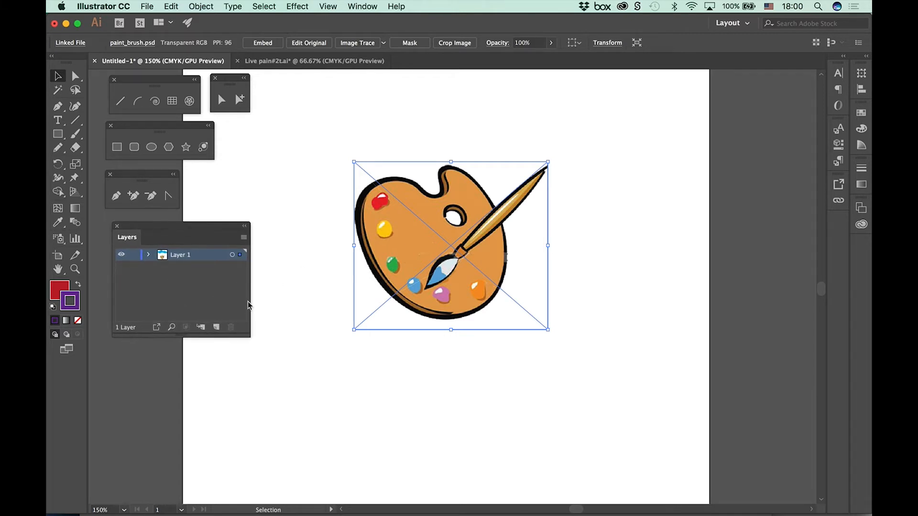
click(232, 255)
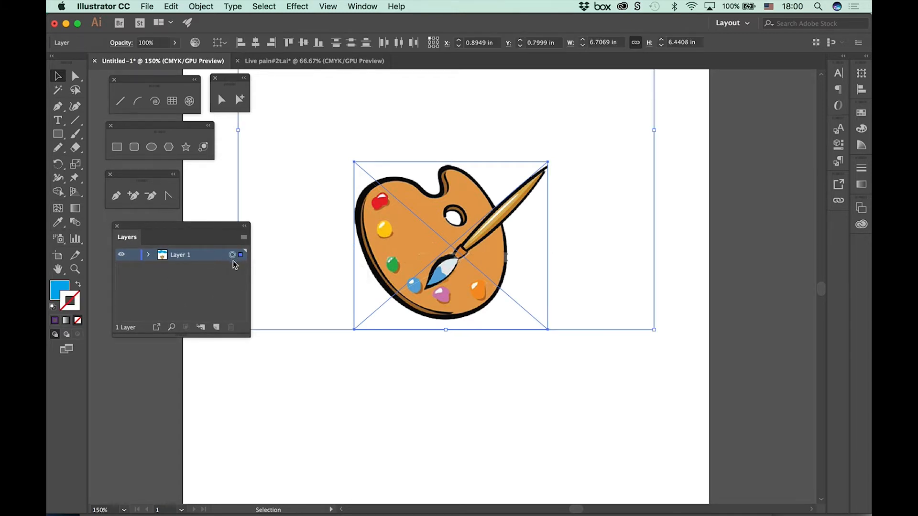
click(243, 237)
click(216, 226)
drag(217, 226, 211, 224)
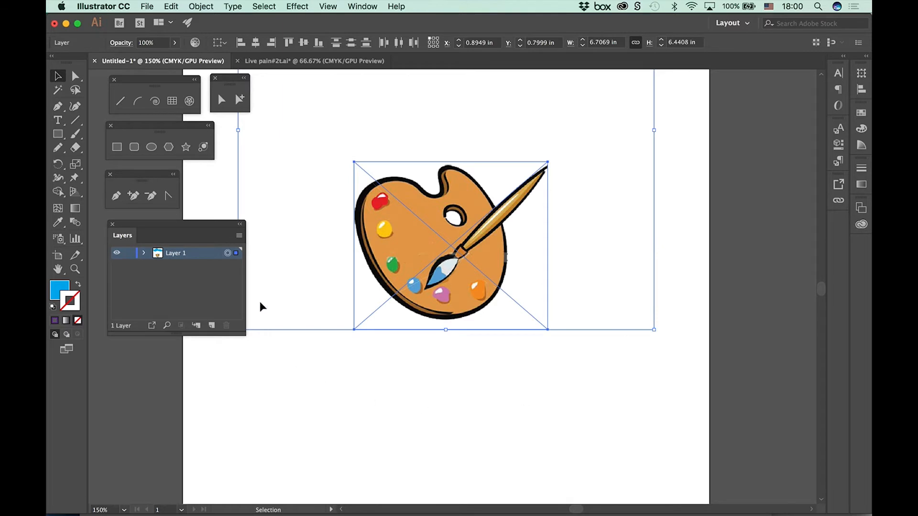
click(239, 236)
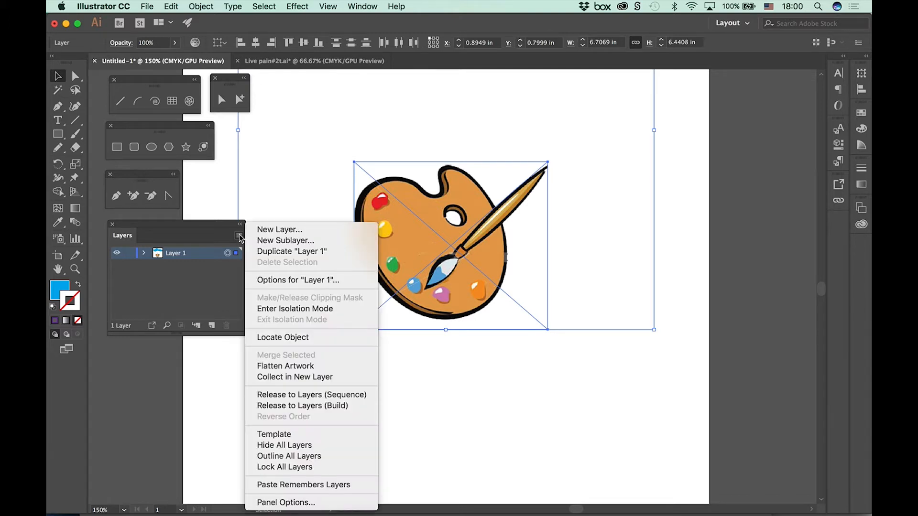
click(275, 435)
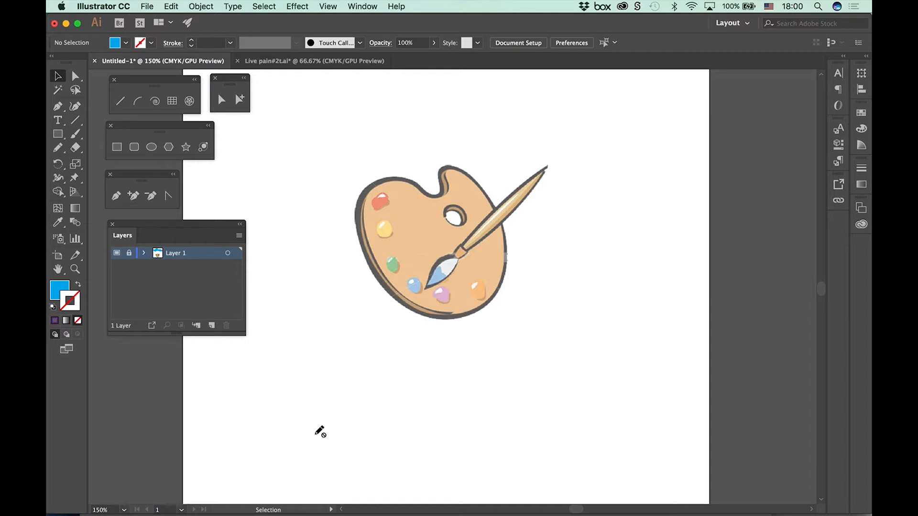
Step: Create a new layer named Trace above the template layer, keeping the default layer options
drag(153, 225, 149, 222)
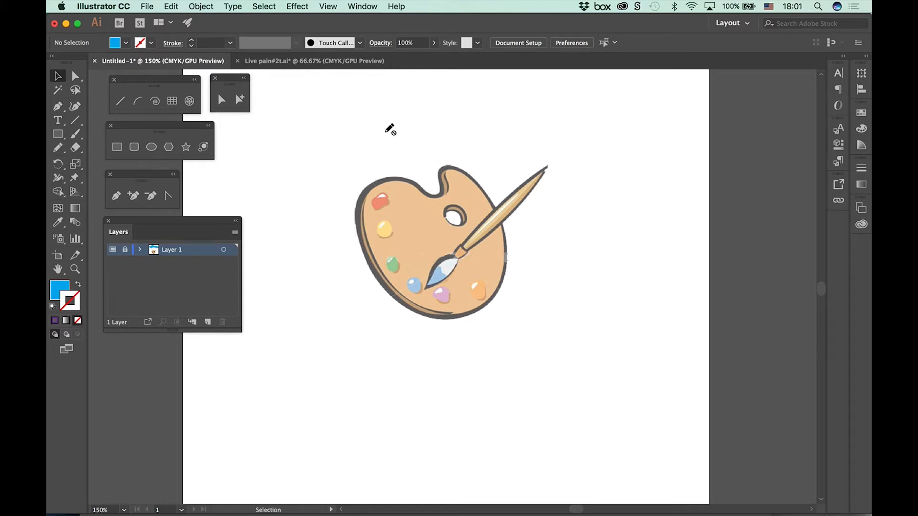
click(234, 232)
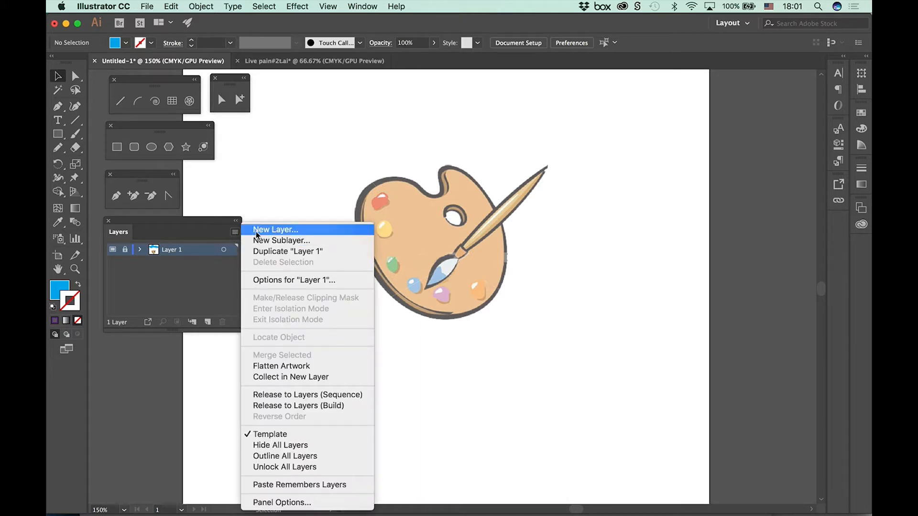
click(273, 230)
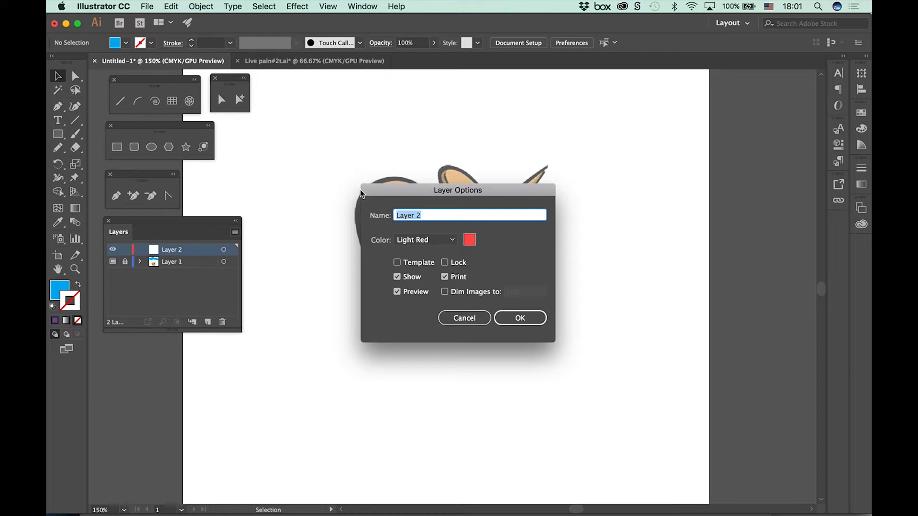
text(Trace)
click(520, 318)
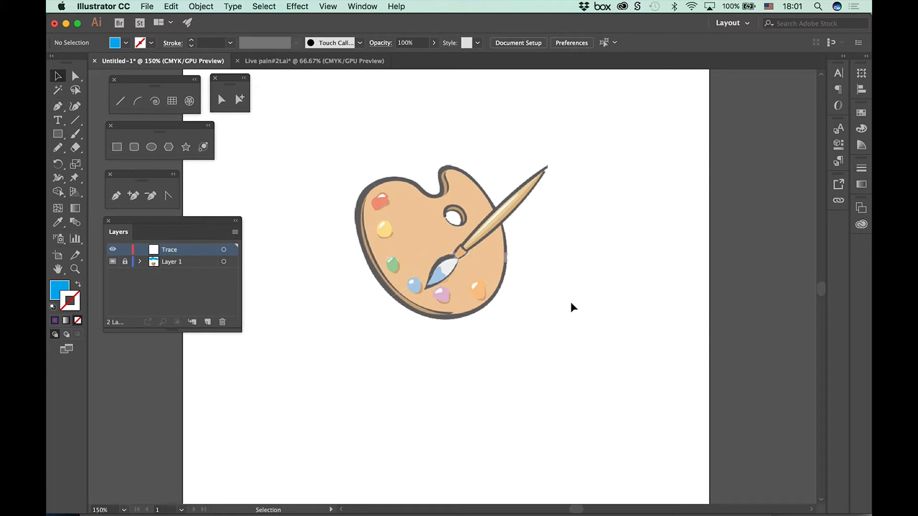
Step: Set the fill to None and the stroke to green for new paths, with nothing selected
click(126, 42)
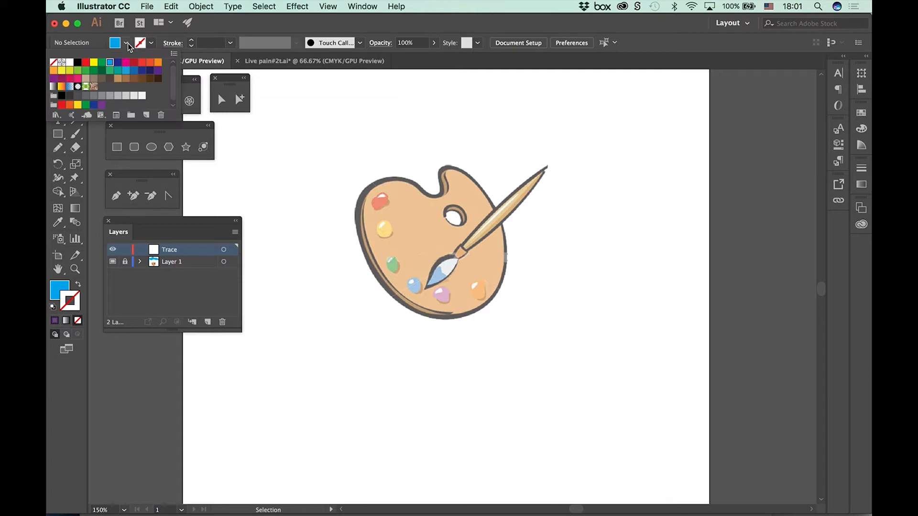
click(53, 62)
click(232, 19)
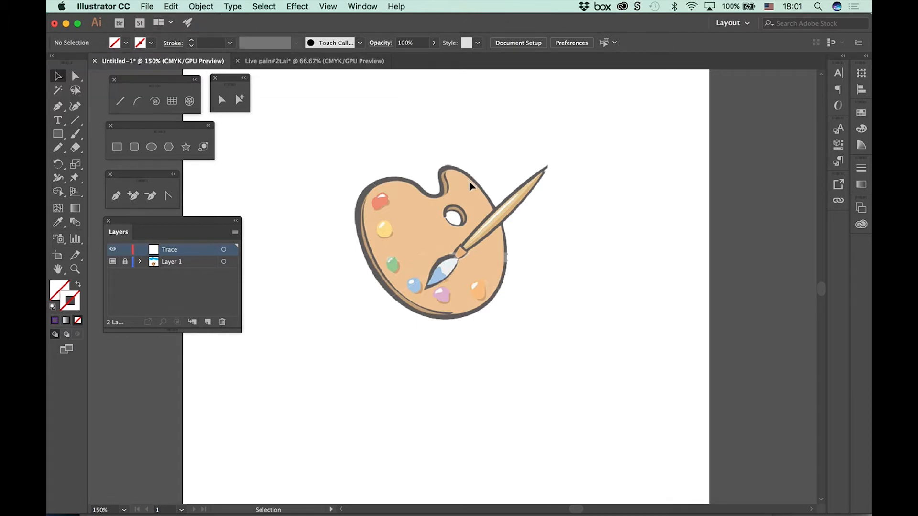
click(151, 42)
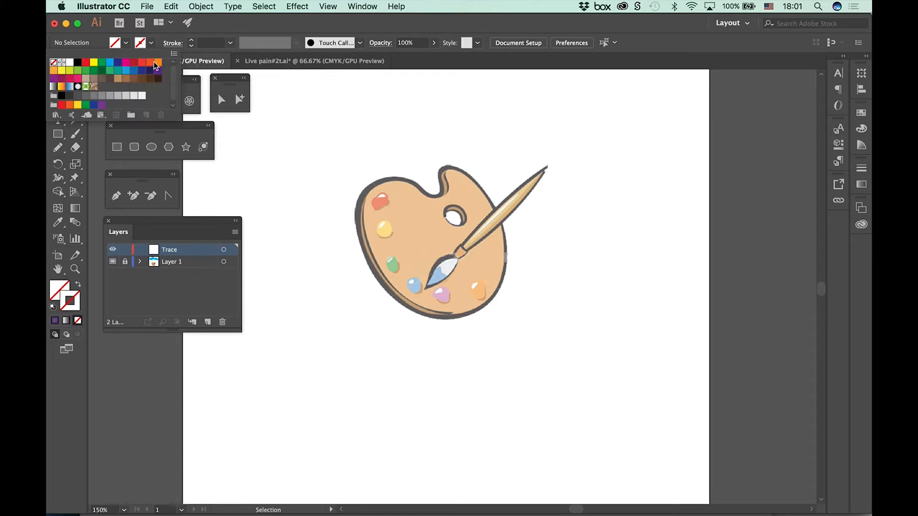
click(86, 71)
click(228, 23)
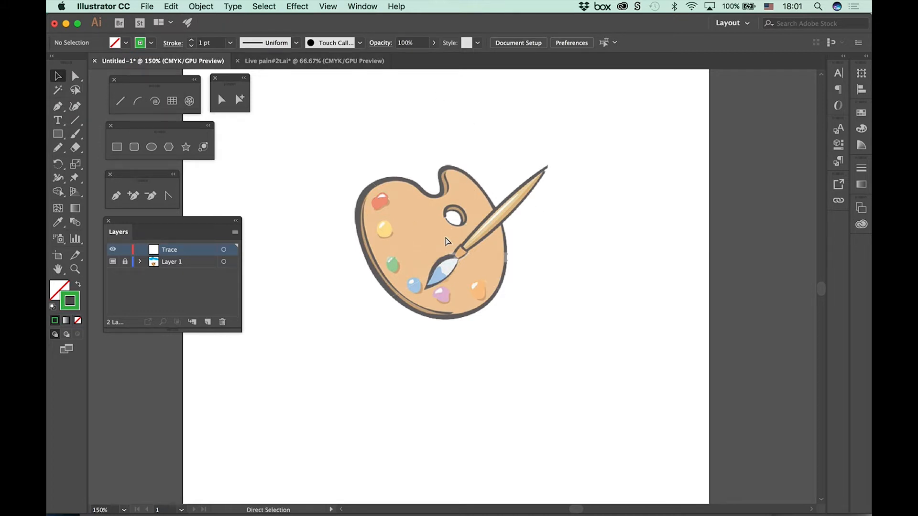
Step: Reset the Pencil tool options to their defaults and turn off Edit selected paths
key(super+equal)
key(super+equal)
scroll(407, 230, up, 4)
scroll(407, 230, left, 2)
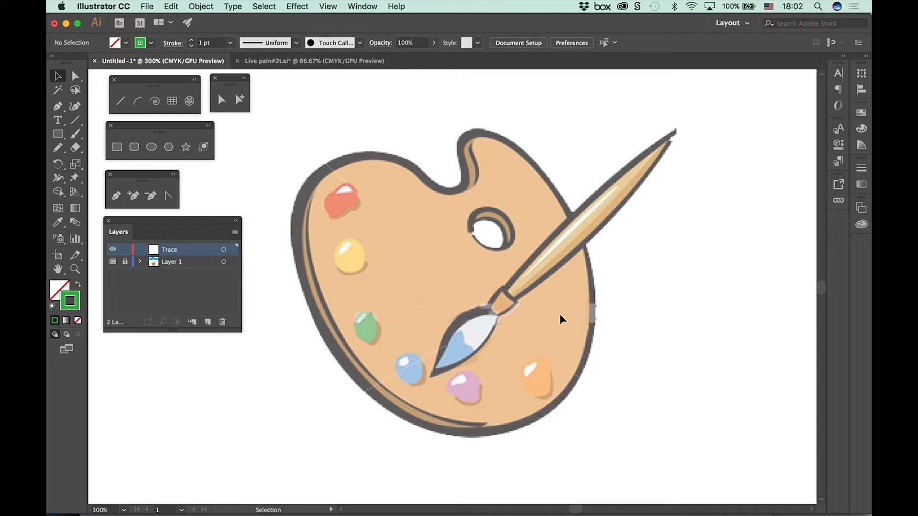
click(58, 147)
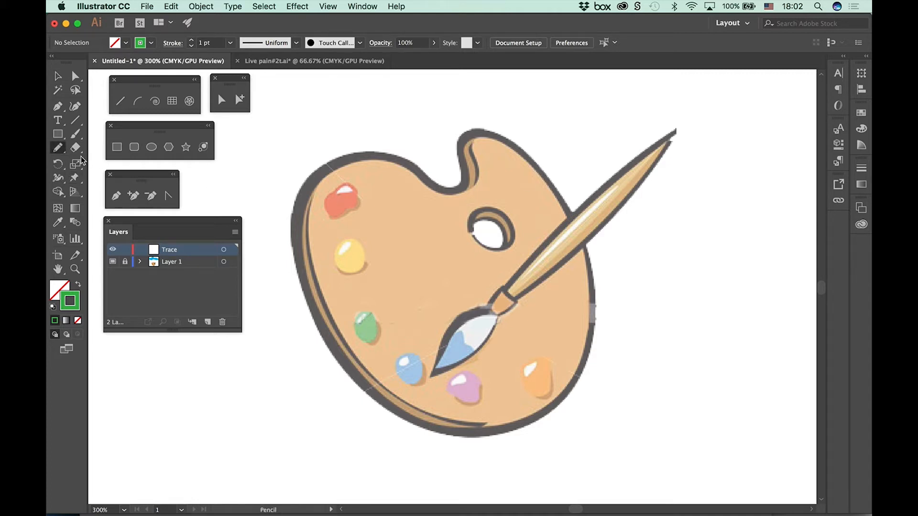
double_click(58, 148)
click(358, 279)
click(354, 277)
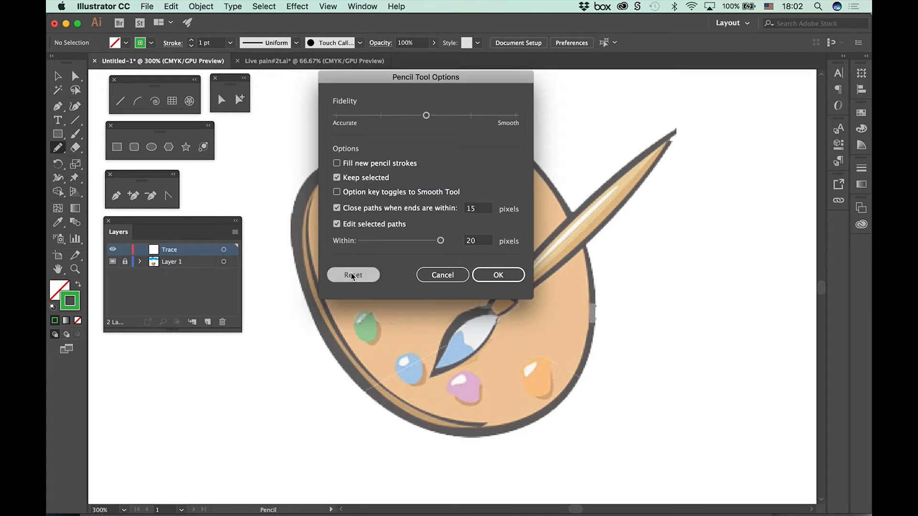
click(345, 274)
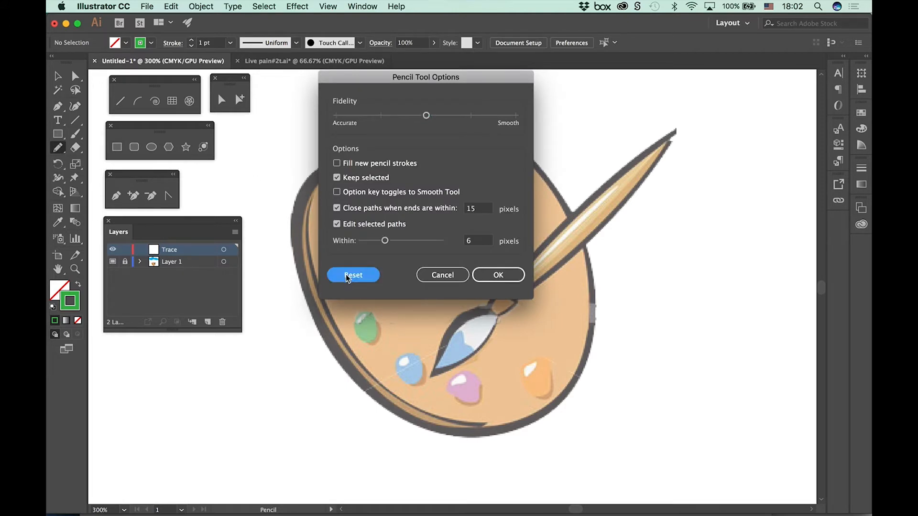
click(337, 223)
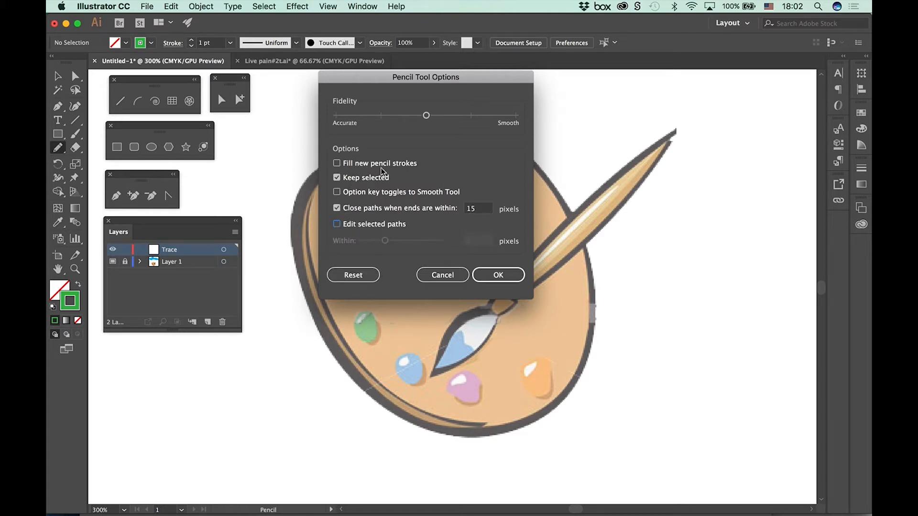
click(484, 276)
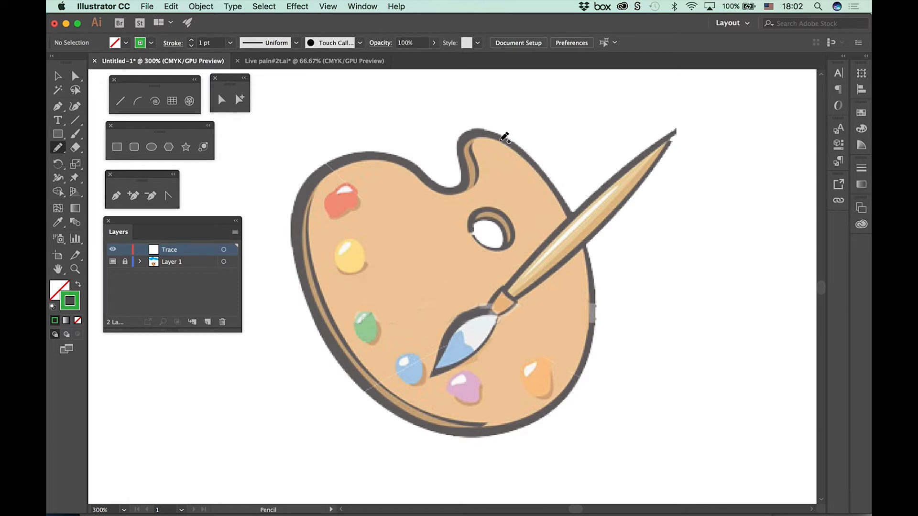
Step: Trace the palette's outer edge with two Pencil paths and join them into one closed outline
mouse_move(468, 179)
mouse_down()
mouse_move(454, 148)
mouse_move(469, 132)
mouse_move(504, 136)
mouse_move(538, 165)
mouse_move(583, 237)
mouse_move(593, 337)
mouse_up()
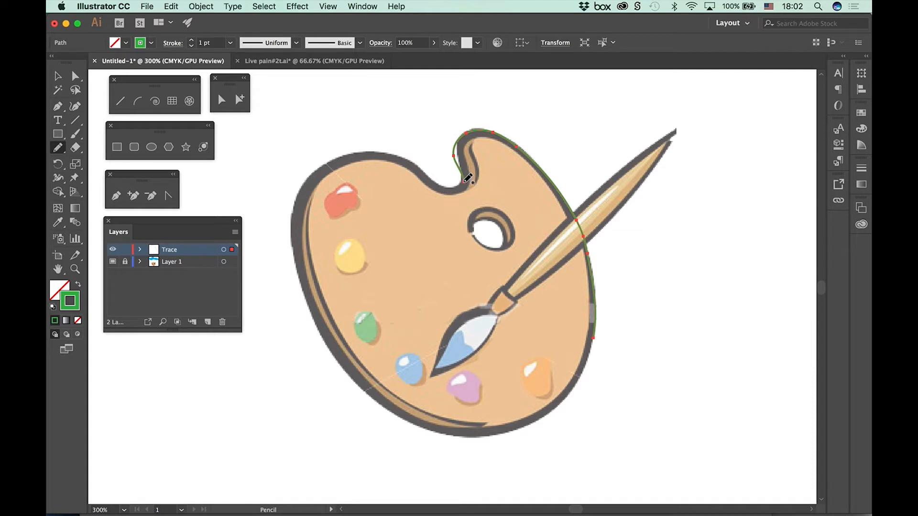
mouse_move(597, 336)
mouse_down()
mouse_move(595, 362)
mouse_move(566, 401)
mouse_move(517, 430)
mouse_move(446, 428)
mouse_move(391, 401)
mouse_move(326, 328)
mouse_move(296, 244)
mouse_move(307, 189)
mouse_move(341, 152)
mouse_move(389, 147)
mouse_move(450, 184)
mouse_move(468, 178)
mouse_up()
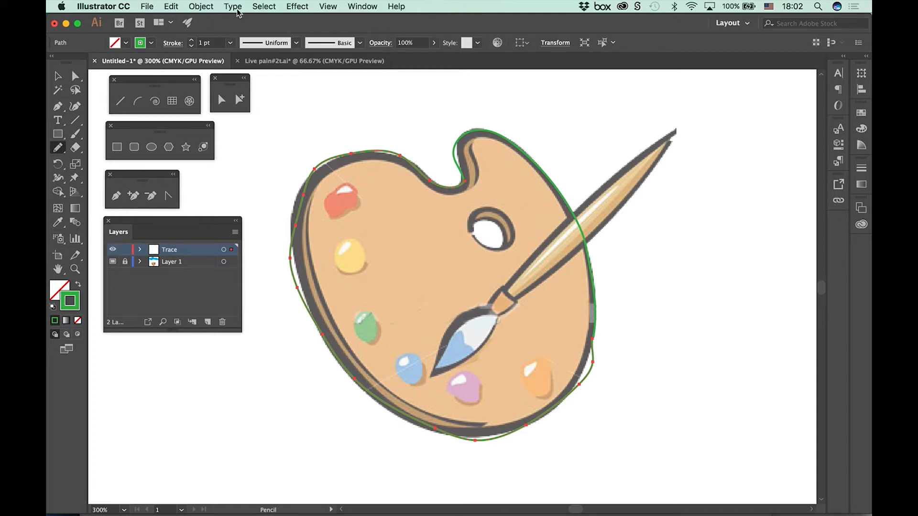
click(263, 8)
click(263, 21)
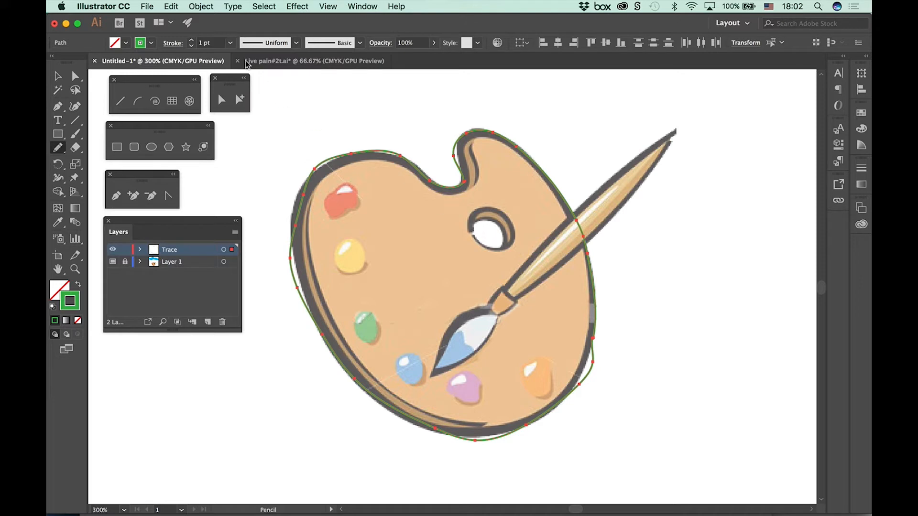
click(202, 7)
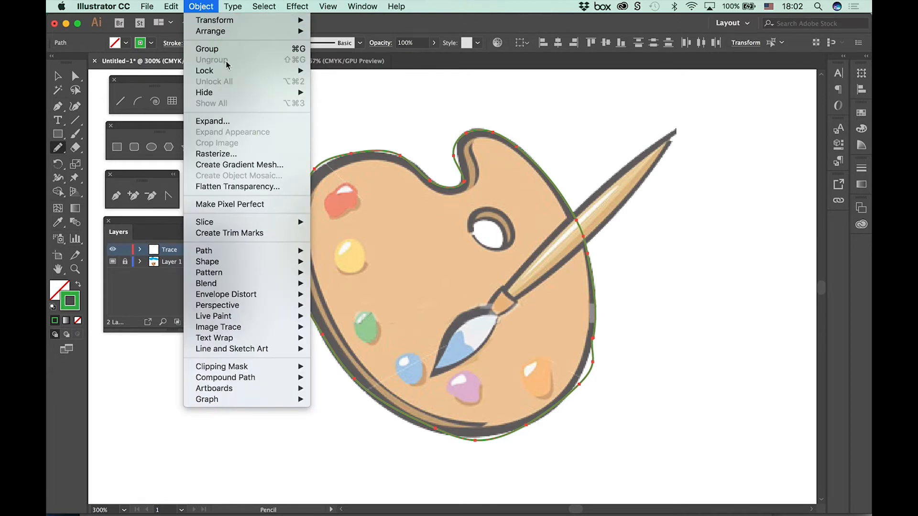
mouse_move(234, 251)
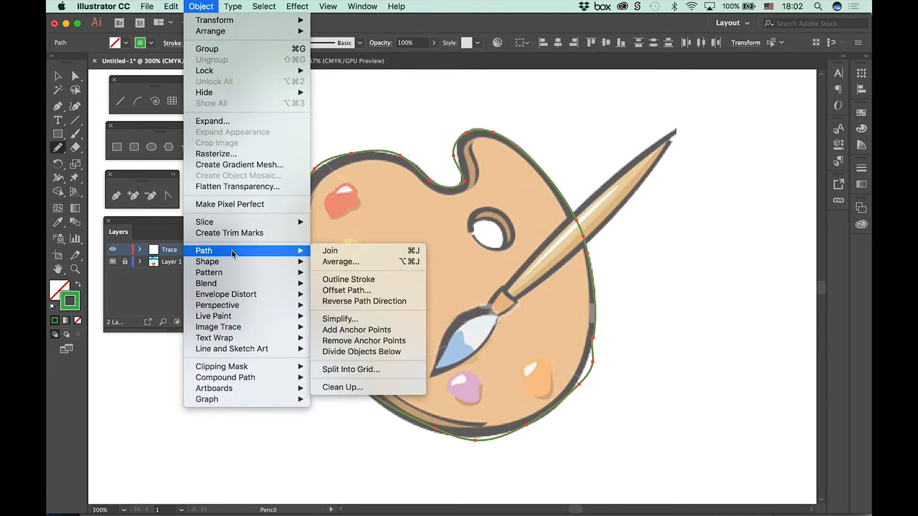
click(352, 250)
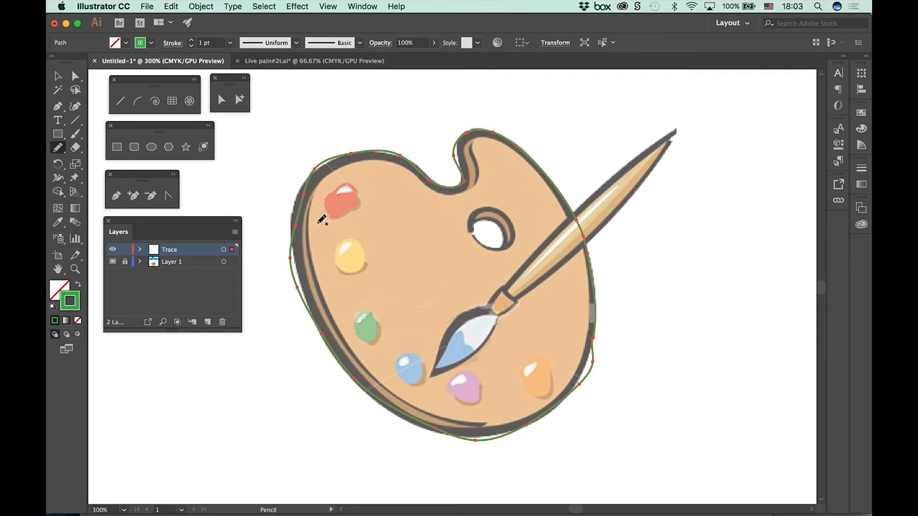
Step: Even out the bumps of the traced palette outline along its edges and notch using the Smooth tool
click(55, 150)
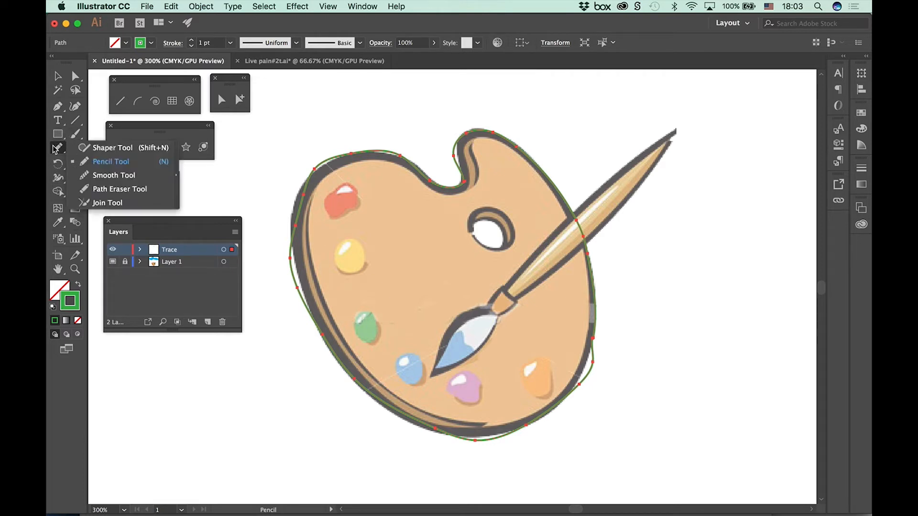
click(108, 177)
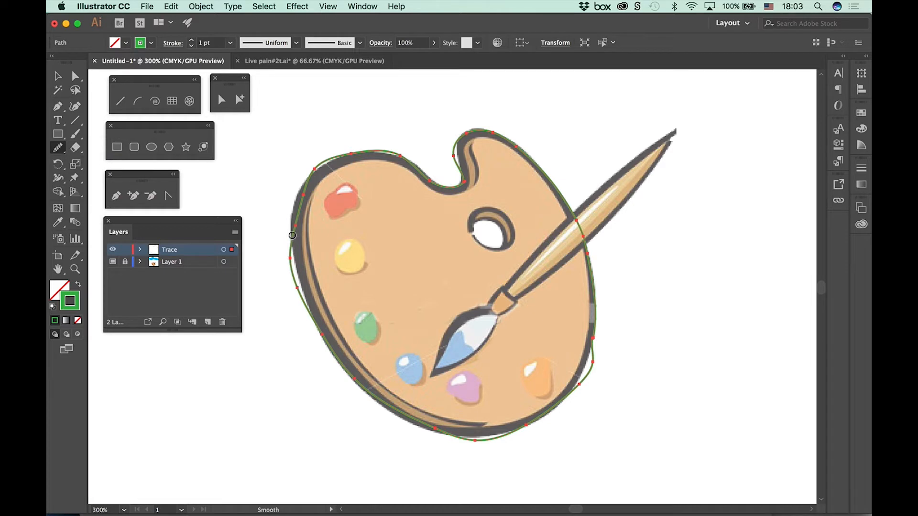
mouse_move(299, 268)
mouse_down()
mouse_move(294, 259)
mouse_move(306, 302)
mouse_move(292, 252)
mouse_move(319, 331)
mouse_up()
drag(291, 251, 317, 327)
mouse_move(530, 428)
mouse_down()
mouse_move(466, 439)
mouse_move(509, 435)
mouse_up()
mouse_move(598, 334)
mouse_down()
mouse_move(576, 380)
mouse_move(590, 340)
mouse_move(579, 392)
mouse_move(589, 379)
mouse_move(594, 345)
mouse_move(575, 396)
mouse_move(592, 340)
mouse_move(570, 400)
mouse_move(591, 376)
mouse_move(595, 348)
mouse_move(571, 398)
mouse_move(591, 371)
mouse_move(593, 345)
mouse_move(568, 402)
mouse_move(591, 357)
mouse_move(569, 395)
mouse_up()
mouse_move(458, 145)
mouse_down()
mouse_move(460, 169)
mouse_move(455, 165)
mouse_move(454, 147)
mouse_move(465, 183)
mouse_up()
mouse_move(336, 167)
mouse_down()
mouse_move(308, 178)
mouse_move(337, 156)
mouse_move(327, 174)
mouse_move(332, 160)
mouse_up()
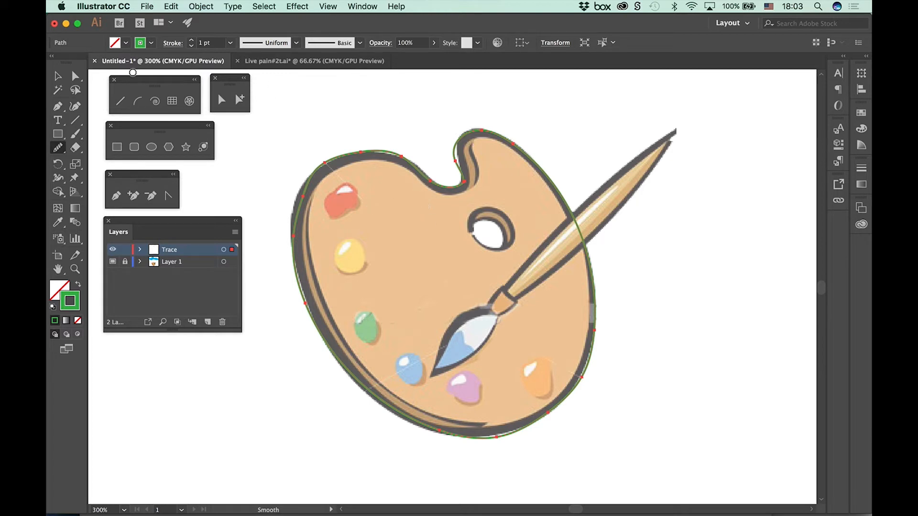
Step: Fill the traced palette outline with red, and set its fill back to None
click(126, 43)
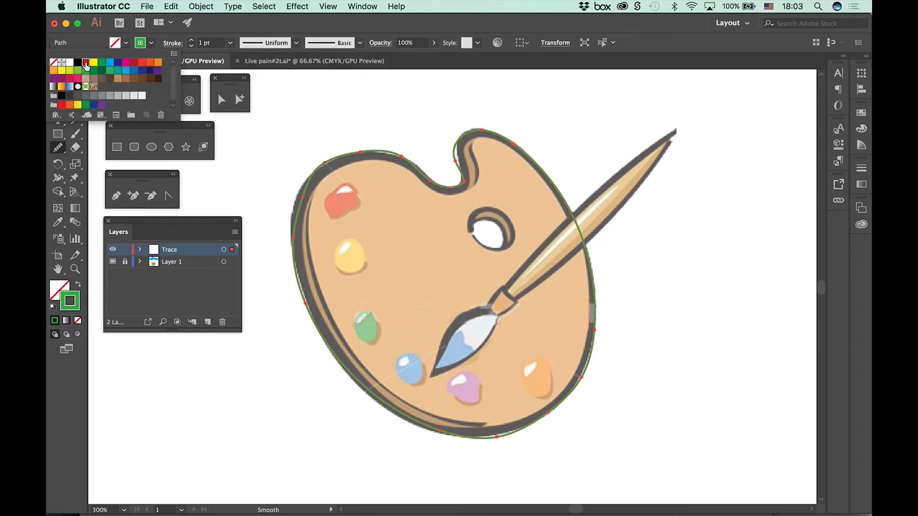
click(86, 65)
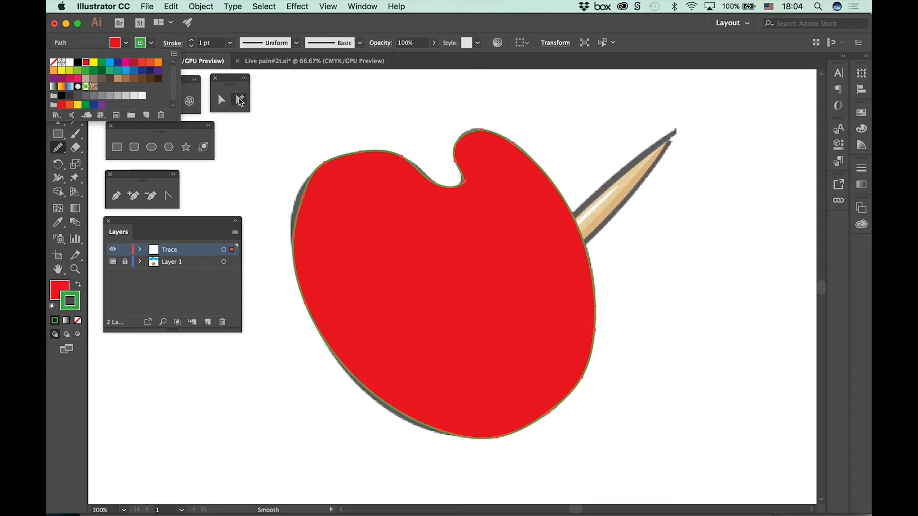
click(127, 43)
click(127, 44)
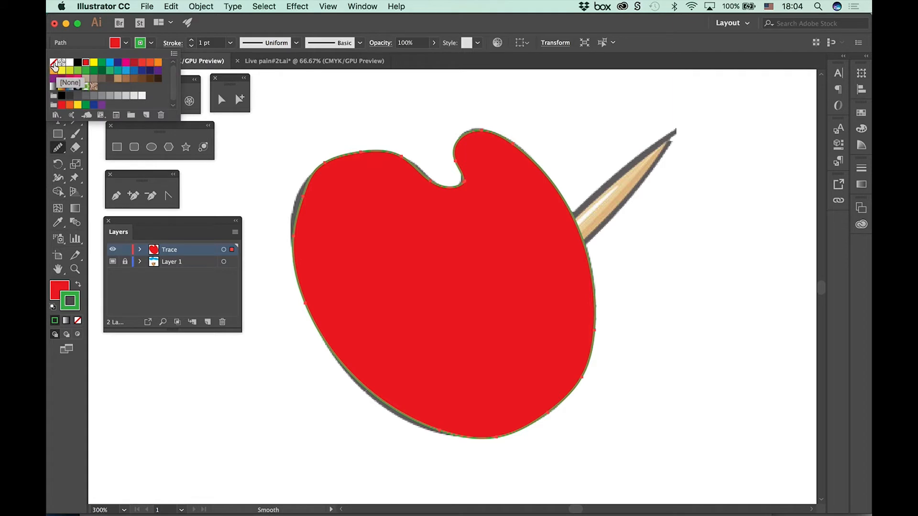
click(53, 63)
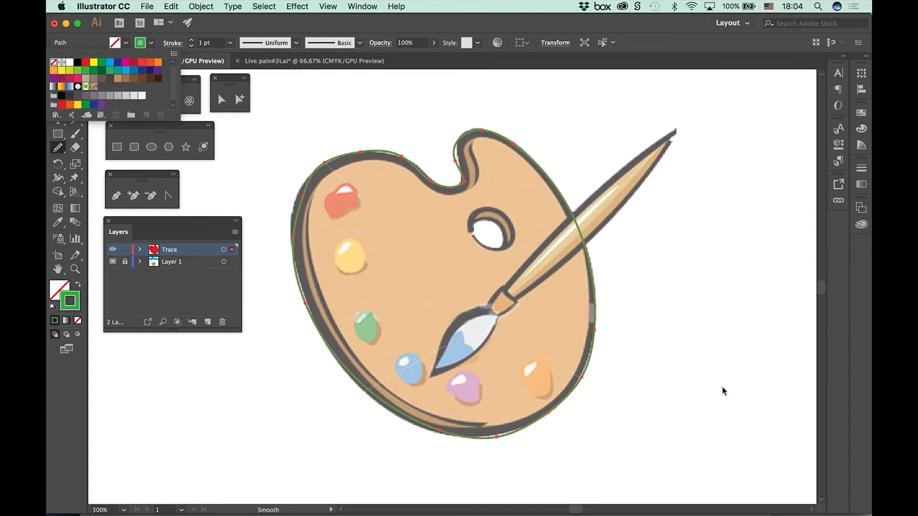
Step: Expand the Trace layer to list its contents, and lengthen the Layers panel
click(139, 250)
click(141, 250)
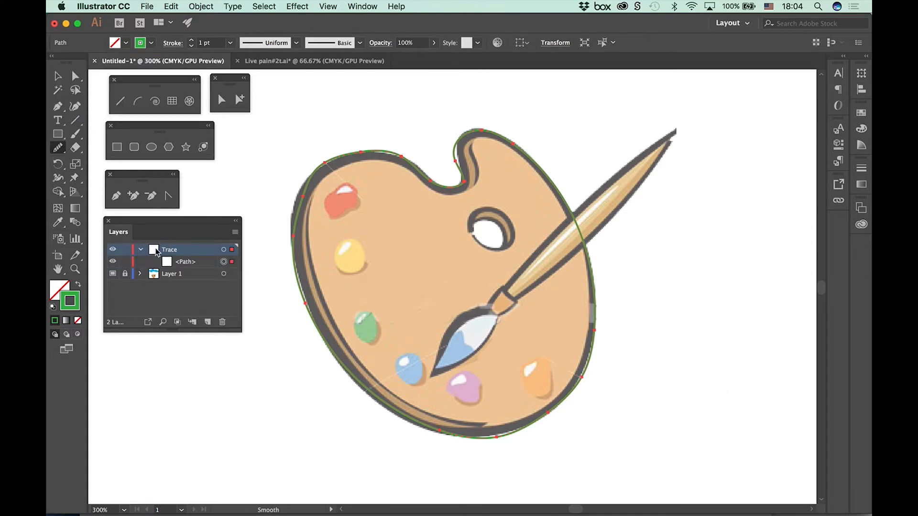
drag(171, 229, 169, 221)
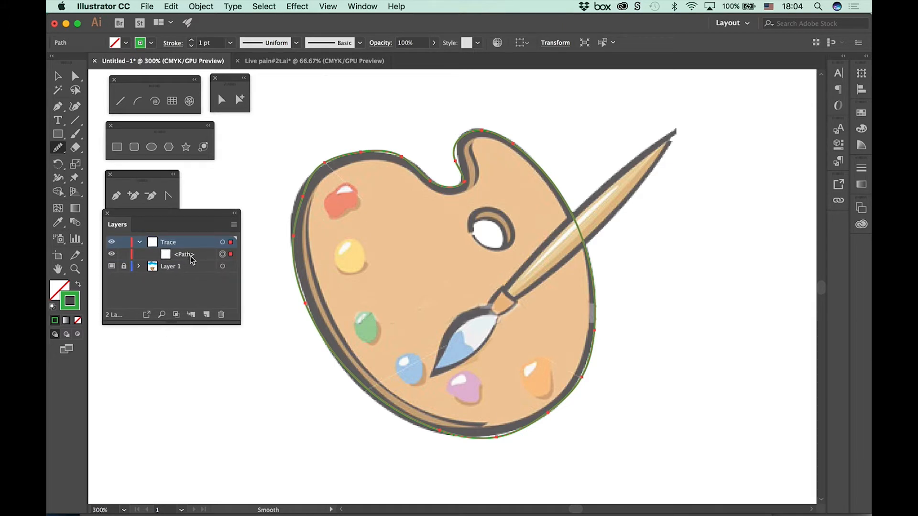
drag(173, 325, 173, 468)
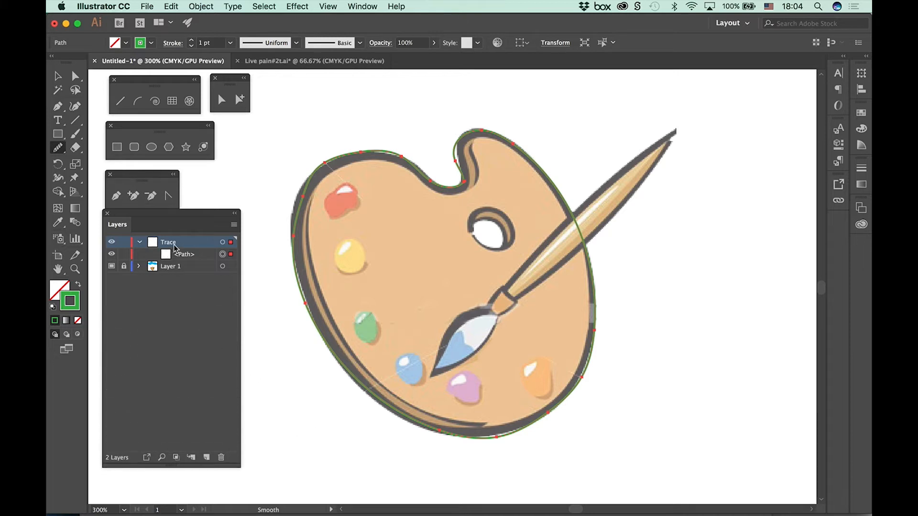
Step: Lock only the palette outline path inside the Trace layer, keeping the layer itself editable
click(123, 242)
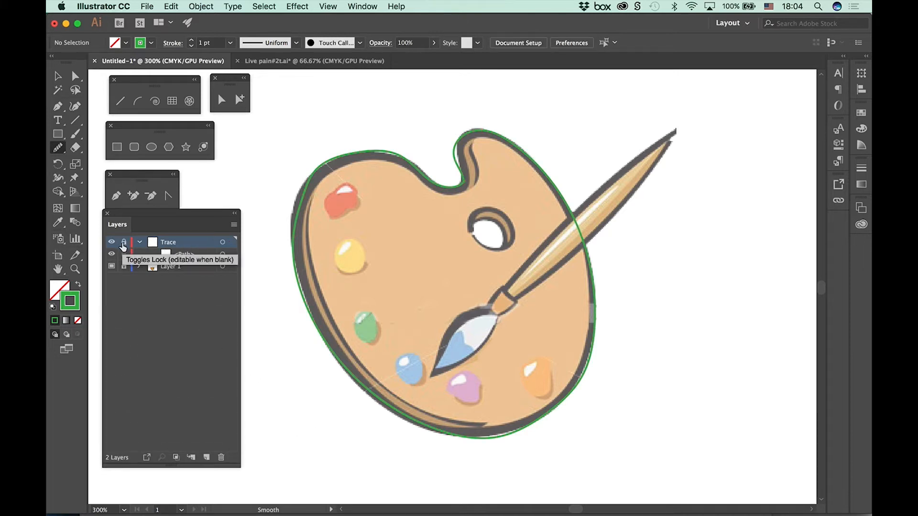
click(123, 244)
click(123, 255)
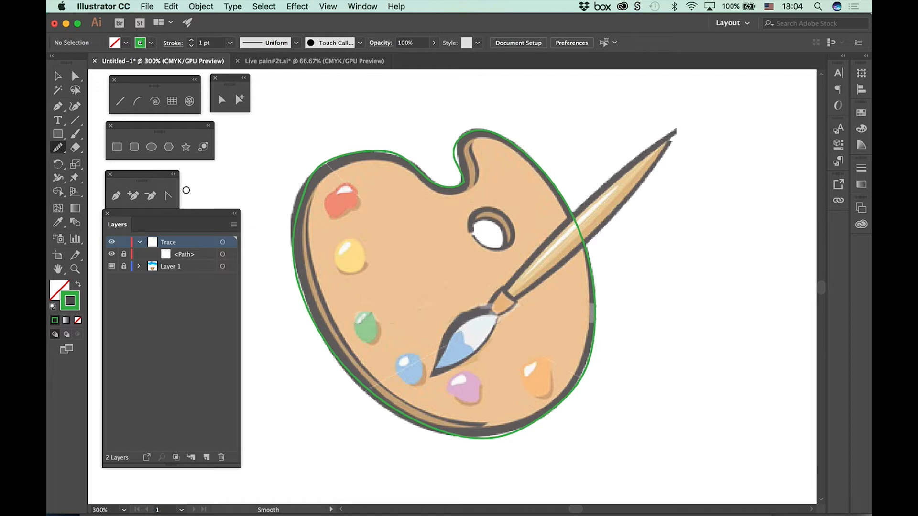
Step: Try to fit an ellipse to the palette's thumb hole by moving its anchor points, and delete the shape
click(152, 148)
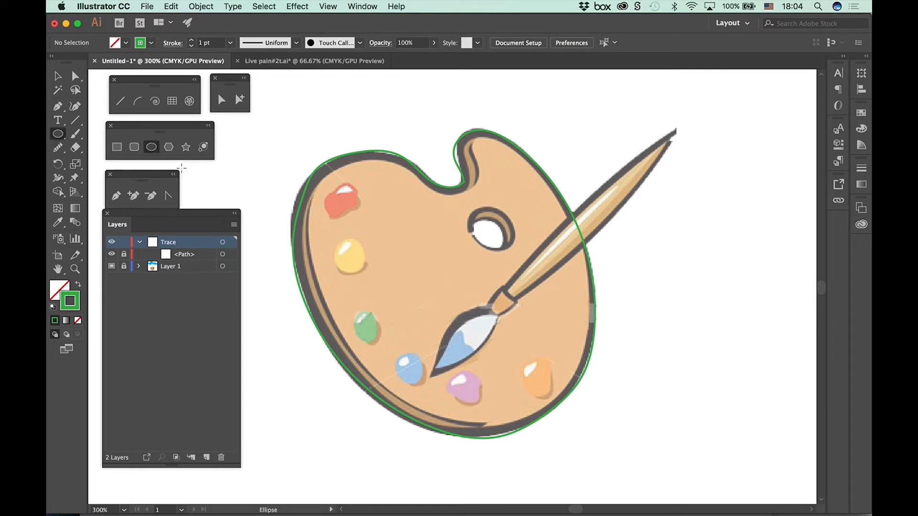
drag(478, 209, 519, 249)
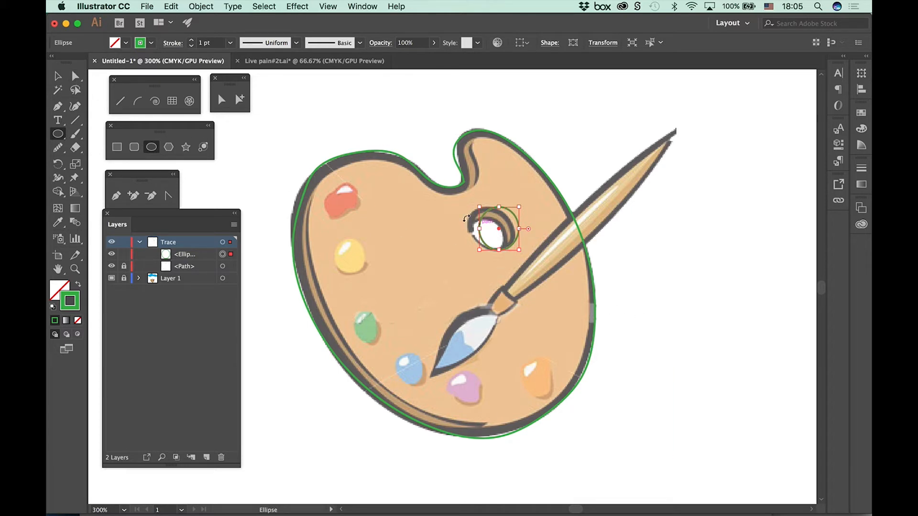
click(75, 76)
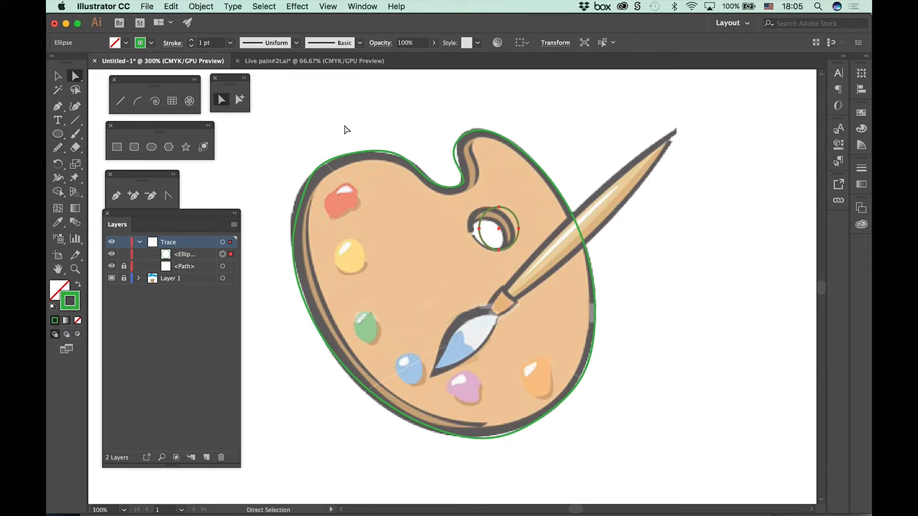
click(561, 158)
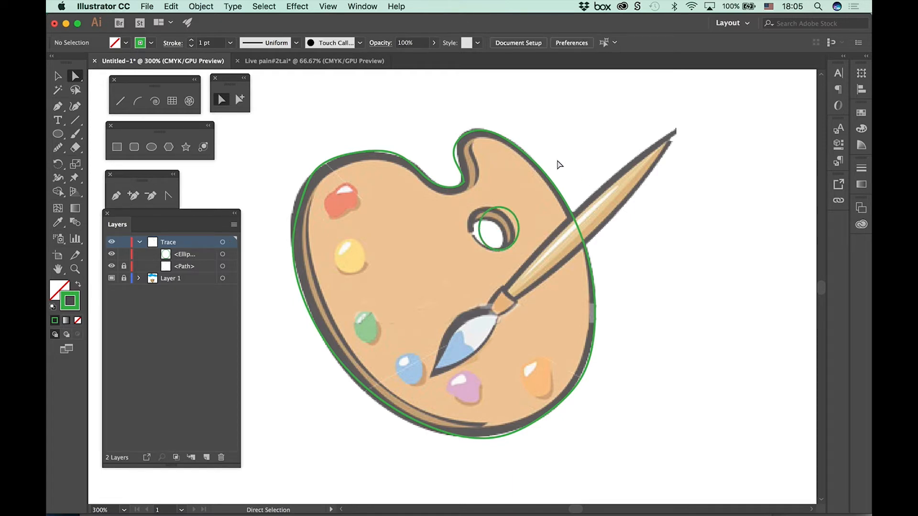
click(514, 214)
mouse_move(485, 231)
mouse_down()
mouse_move(474, 230)
mouse_move(486, 208)
mouse_move(516, 227)
mouse_move(471, 225)
mouse_move(501, 250)
mouse_move(472, 225)
mouse_up()
click(473, 225)
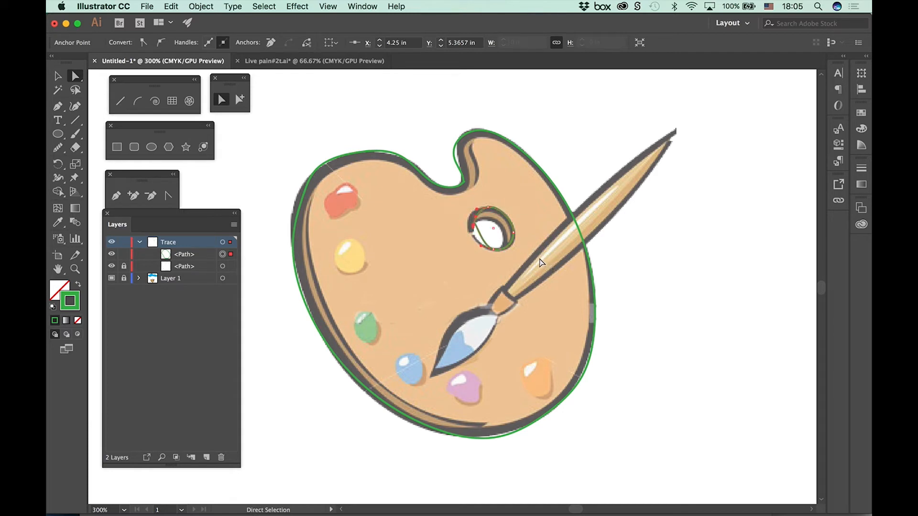
key(Delete)
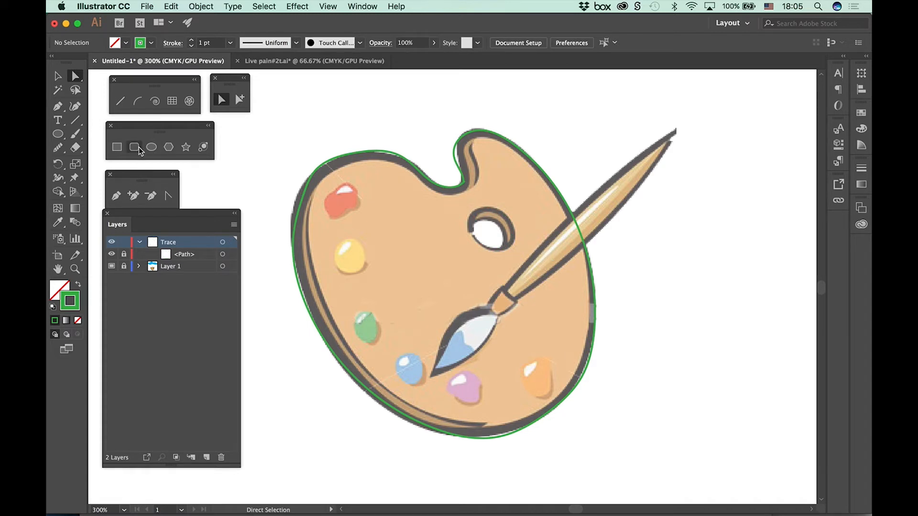
Step: Draw an ellipse about 0.36 in wide and 0.31 in high over the palette's thumb hole
click(151, 147)
drag(472, 213, 516, 250)
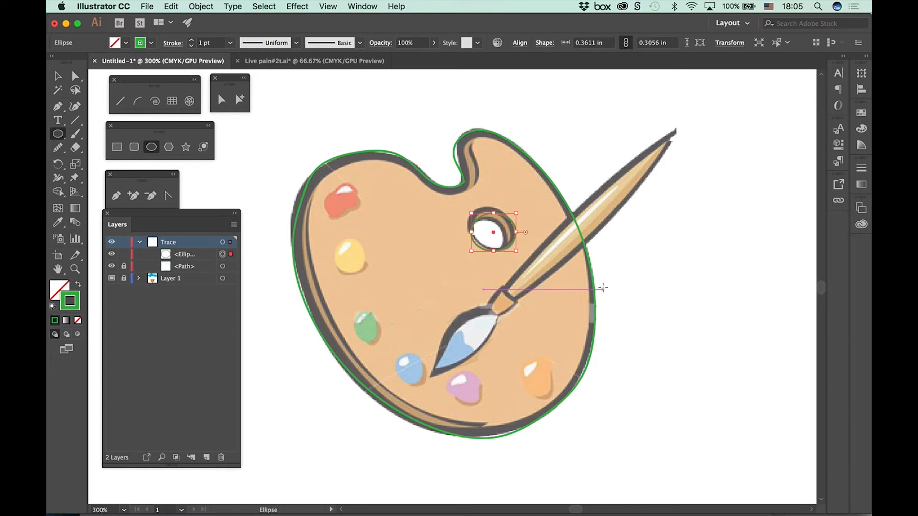
Step: Move the thumb-hole ellipse's top anchor point up and left onto the hole's dark rim with Direct Selection
click(221, 99)
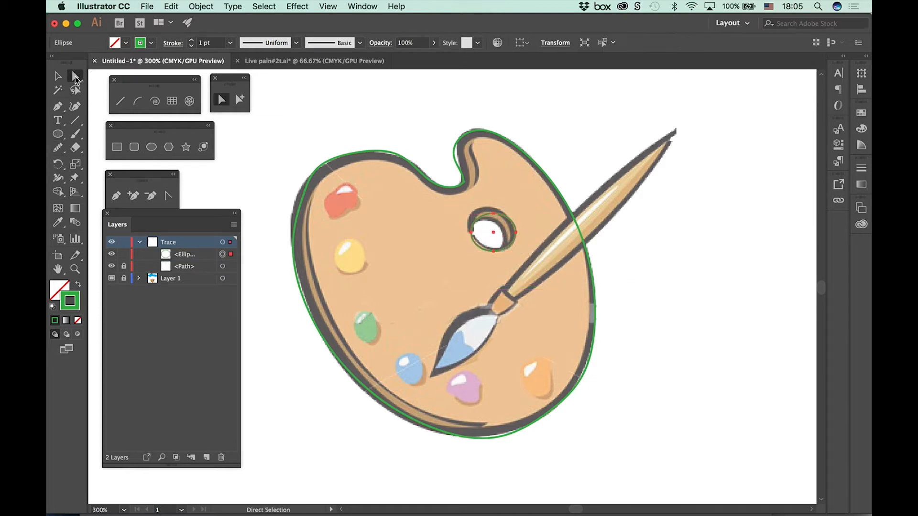
click(348, 118)
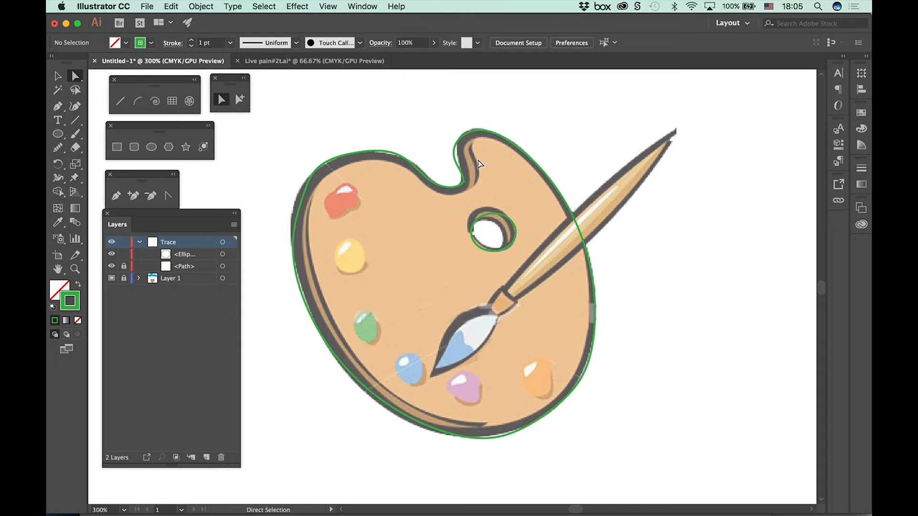
key(super+equal)
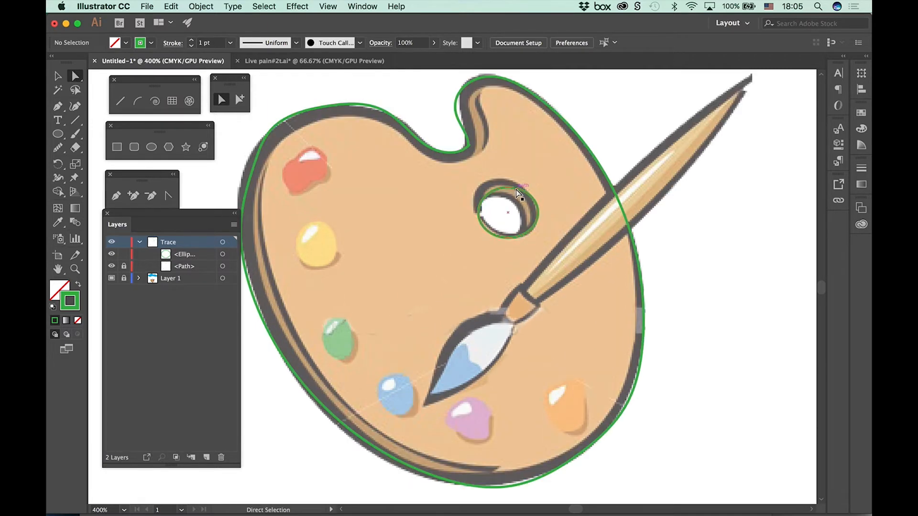
drag(520, 191, 503, 183)
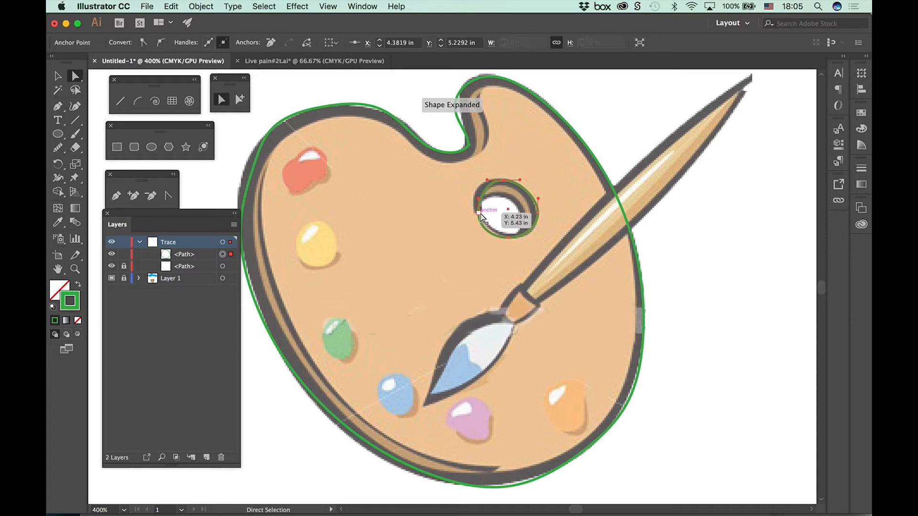
Step: Lengthen the upper direction handle of the ellipse's left anchor so its curve follows the thumb hole's rim, and deselect the path
click(479, 210)
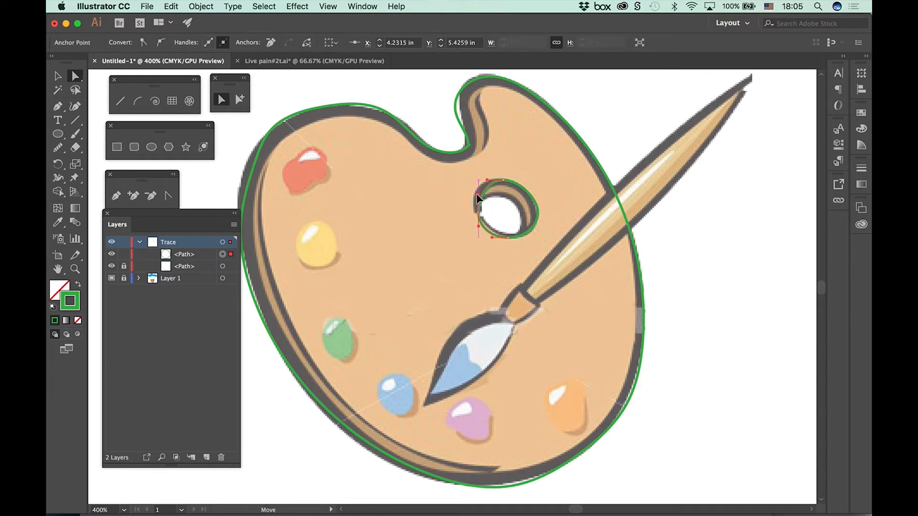
drag(487, 180, 478, 180)
click(491, 237)
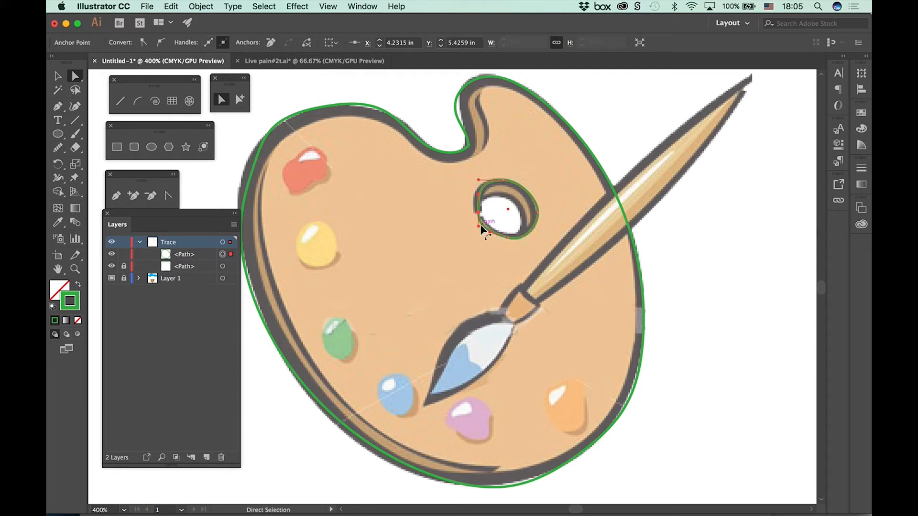
click(484, 225)
click(676, 124)
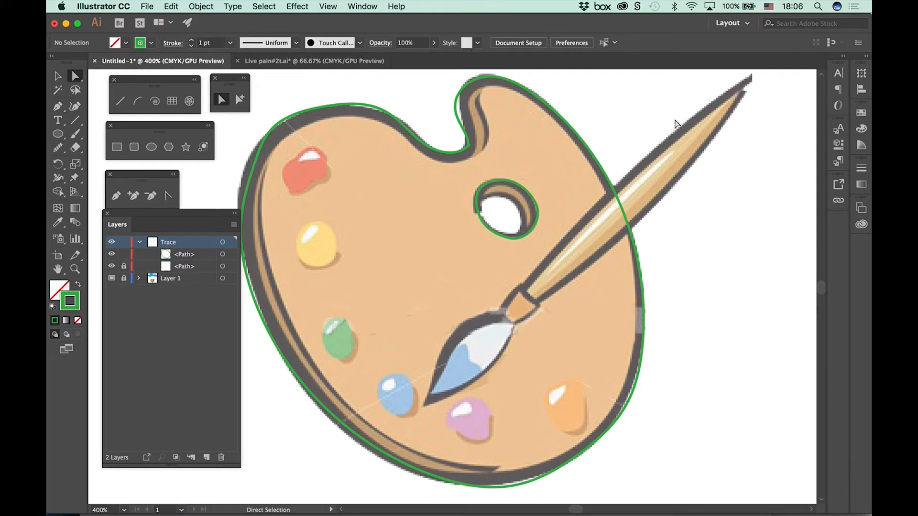
Step: Lock the thumb-hole path in the Trace layer, and trace the brush's bristle head as a closed shape with the Pencil tool
click(124, 254)
mouse_move(56, 153)
mouse_down()
mouse_move(91, 174)
mouse_move(91, 159)
mouse_up()
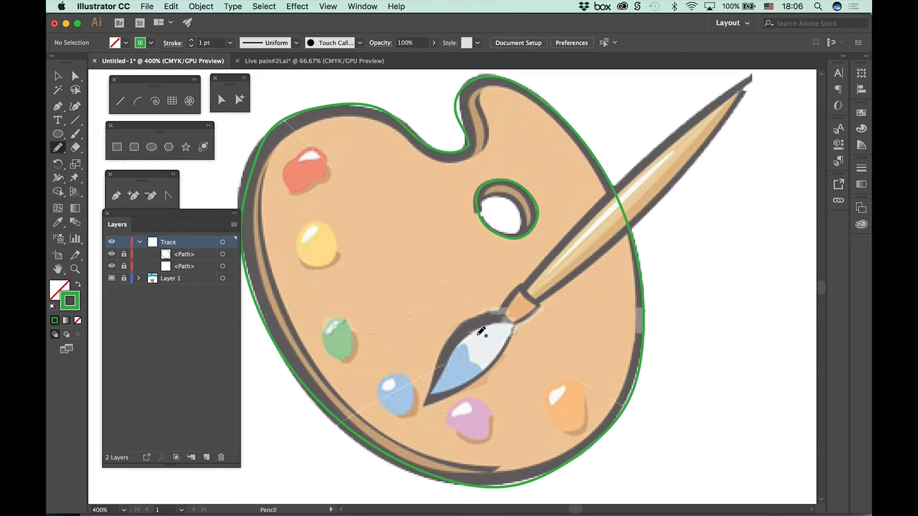
mouse_move(460, 333)
mouse_down()
mouse_move(426, 400)
mouse_move(502, 350)
mouse_move(517, 318)
mouse_move(504, 309)
mouse_move(513, 324)
mouse_up()
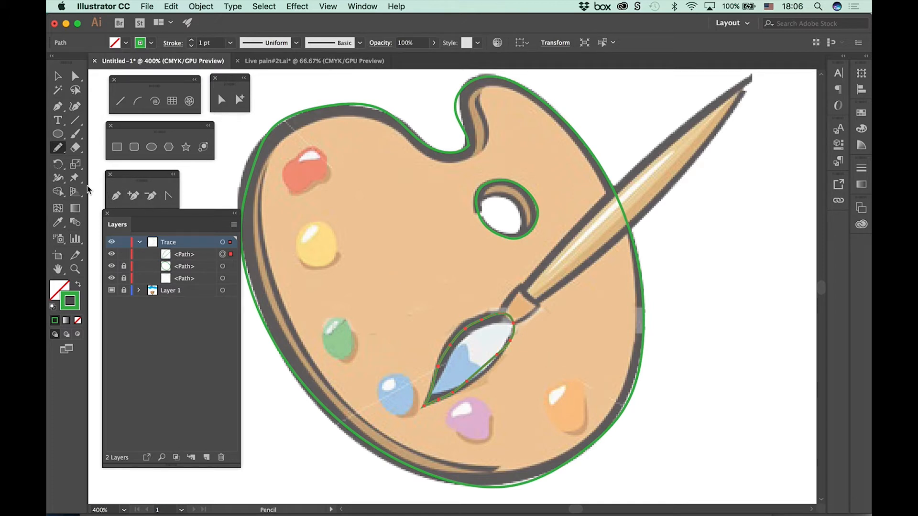
Step: Even out the bristle-head path on both sides and around its rounded end with the Smooth tool, and lock the path
click(60, 146)
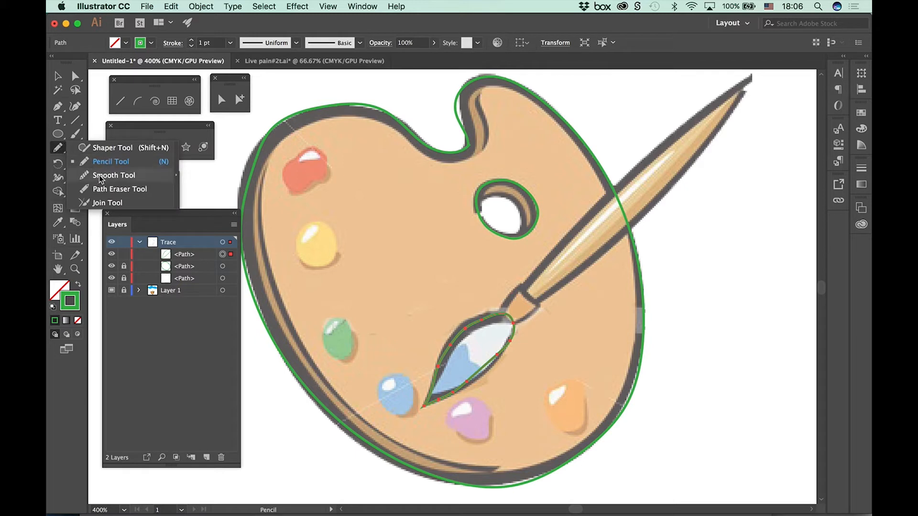
click(114, 175)
mouse_move(479, 321)
mouse_down()
mouse_move(460, 336)
mouse_move(440, 401)
mouse_up()
mouse_move(484, 373)
mouse_down()
mouse_move(493, 361)
mouse_move(461, 392)
mouse_move(515, 354)
mouse_up()
drag(511, 322, 526, 338)
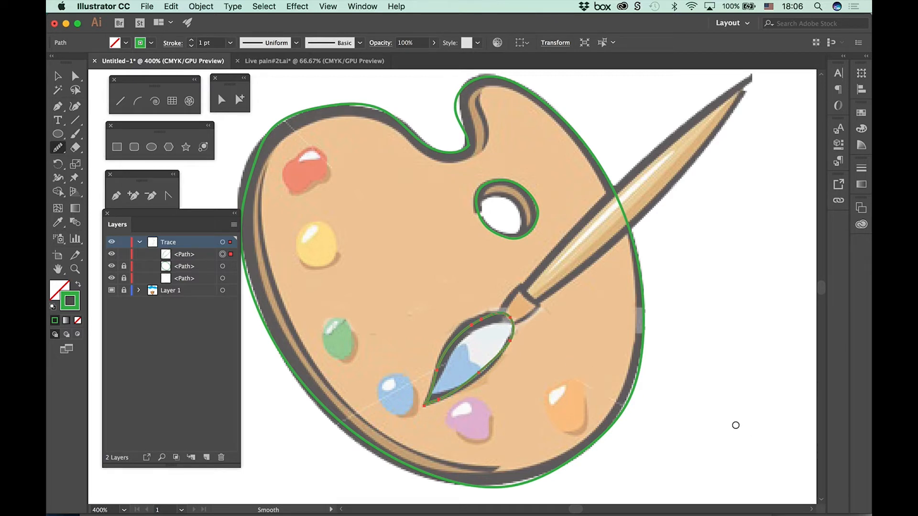
click(124, 254)
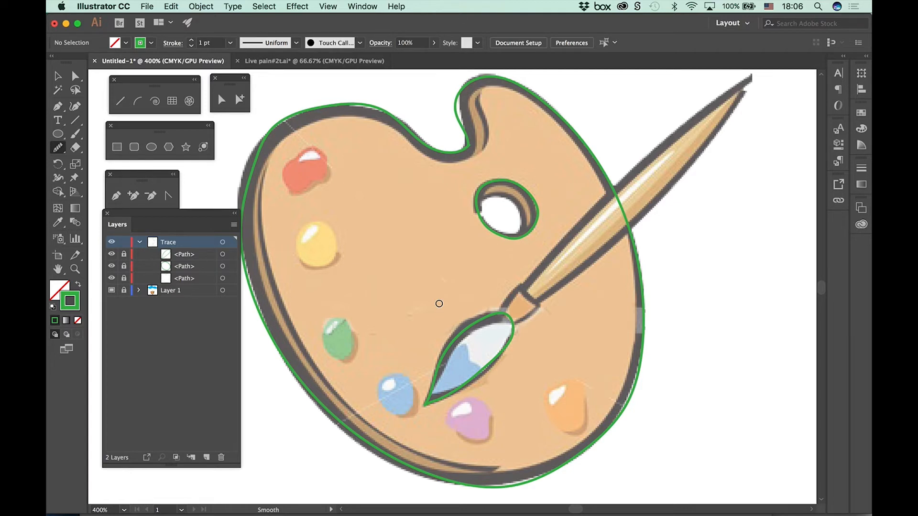
Step: Try a rounded rectangle over the ferrule between the brush's bristles and handle, and undo it
key(super+equal)
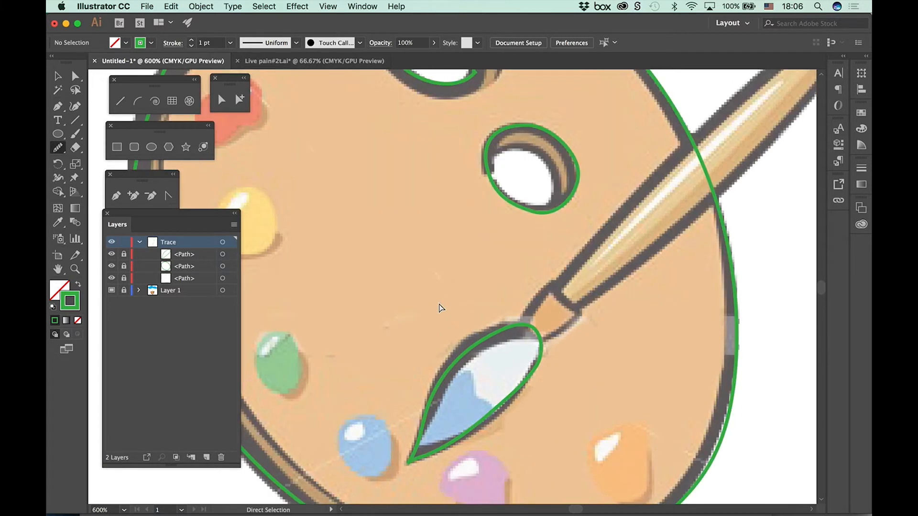
scroll(558, 281, down, 2)
scroll(558, 281, right, 2)
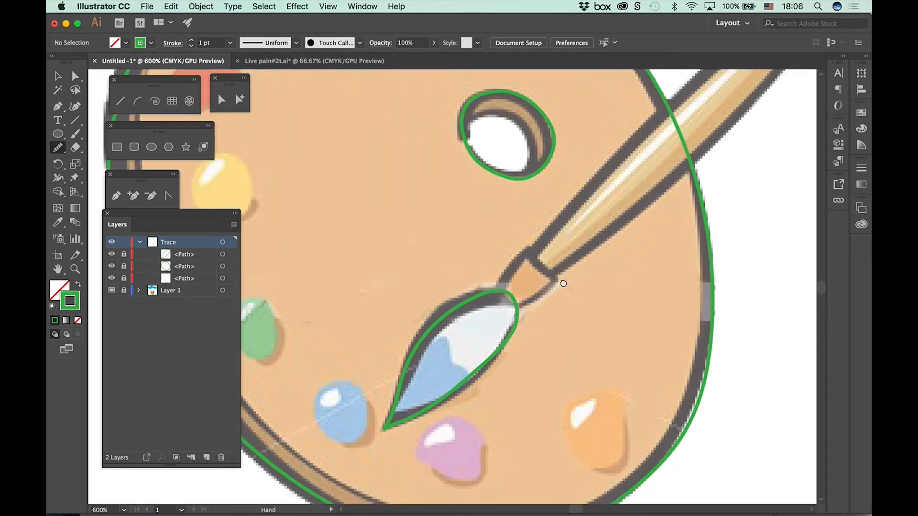
click(134, 148)
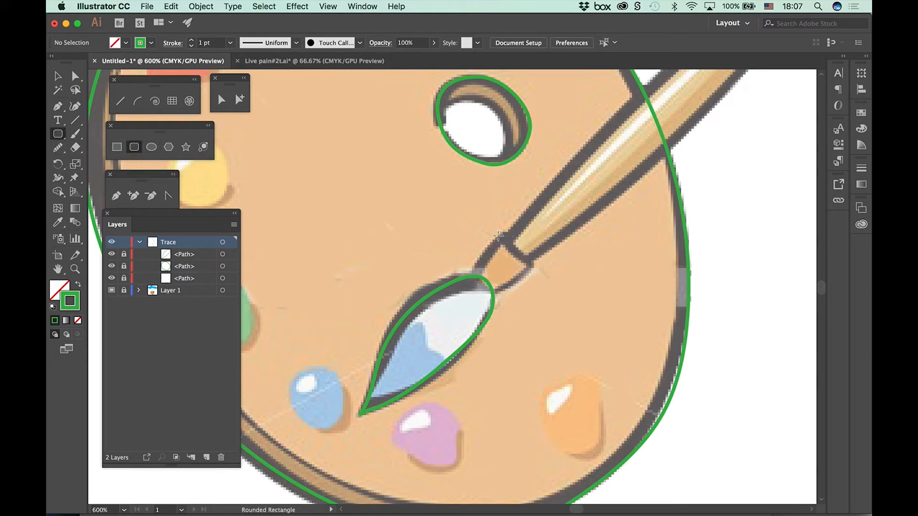
drag(500, 235, 530, 267)
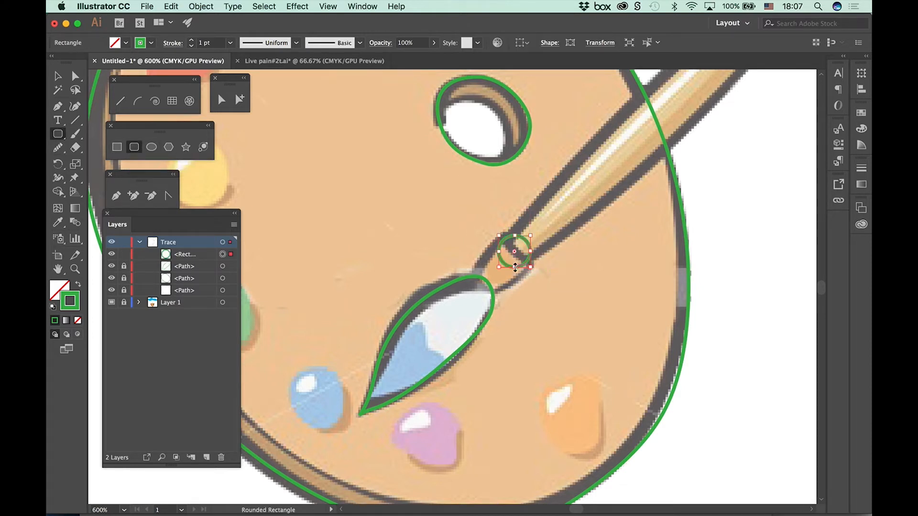
key(super+z)
Step: Cover the brush's ferrule with a plain rectangle, rotated and scaled down to match the ferrule's tilt and size
click(117, 146)
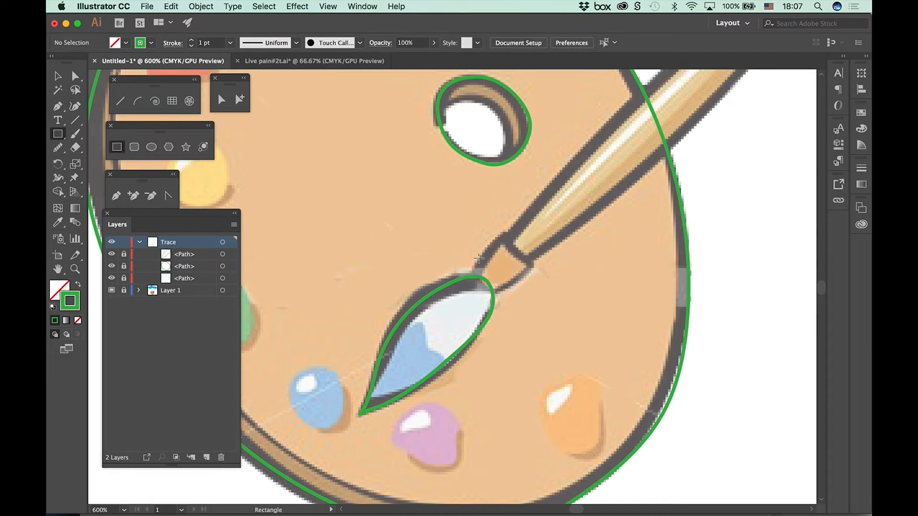
drag(493, 235, 539, 291)
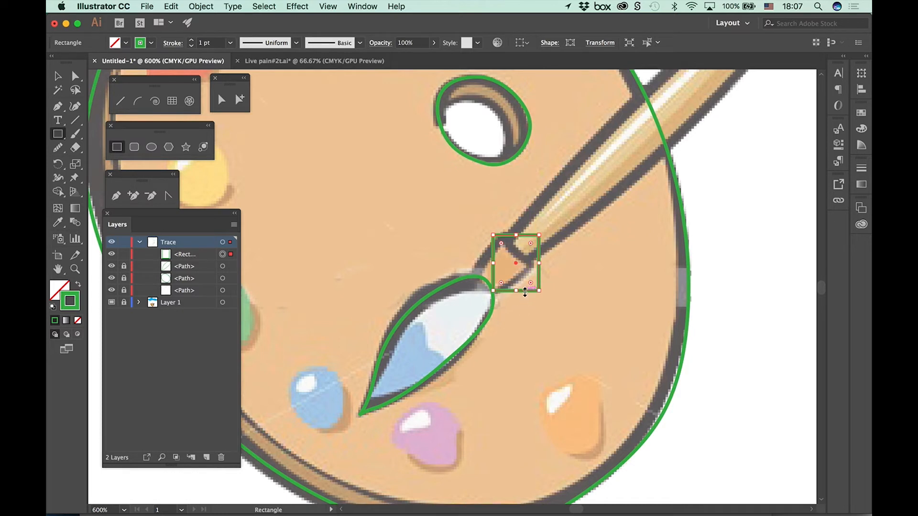
click(57, 76)
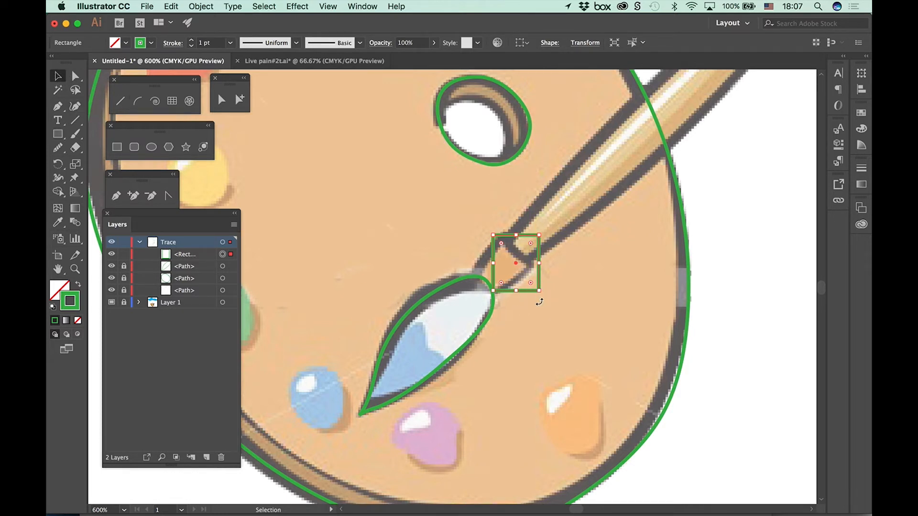
drag(539, 303, 503, 269)
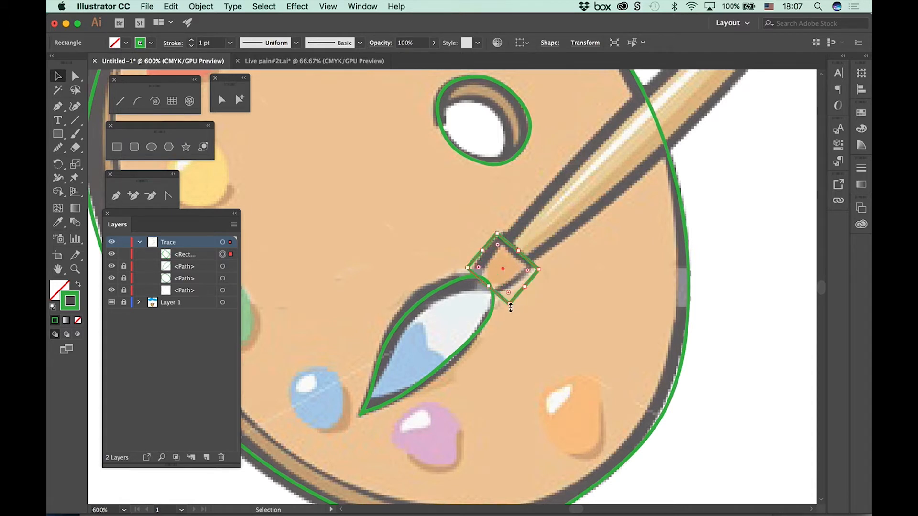
drag(510, 304, 471, 271)
mouse_move(526, 294)
mouse_down()
mouse_move(522, 268)
mouse_move(497, 265)
mouse_move(515, 262)
mouse_move(531, 293)
mouse_up()
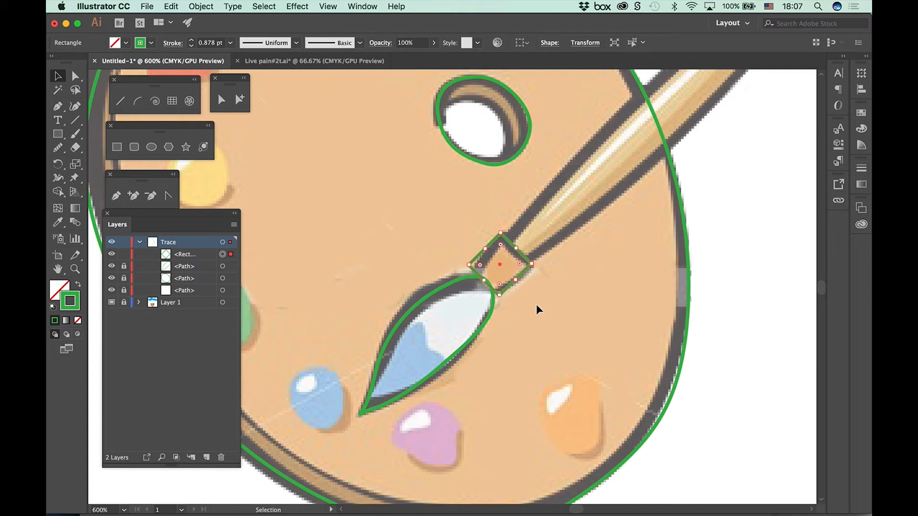
Step: Rotate the ferrule rectangle slightly clockwise to align it more closely with the brush handle
key(a)
key(super+plus)
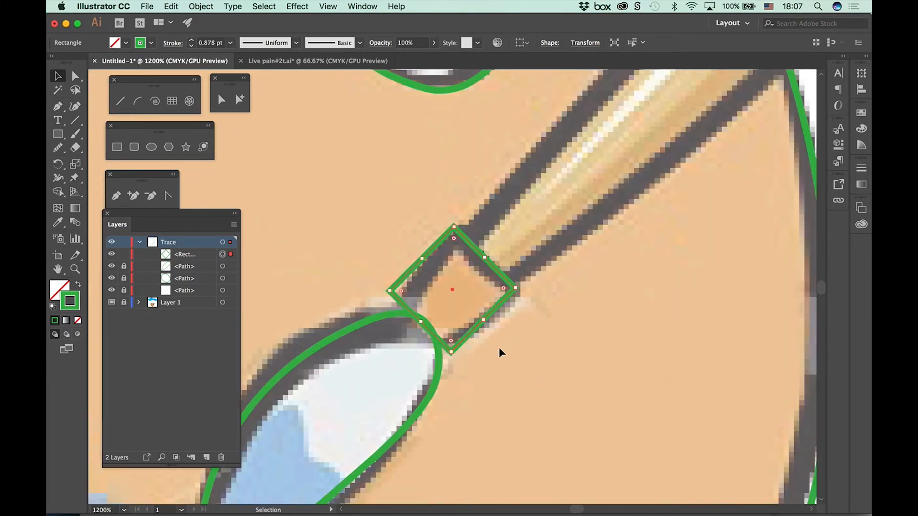
key(space)
drag(530, 353, 565, 286)
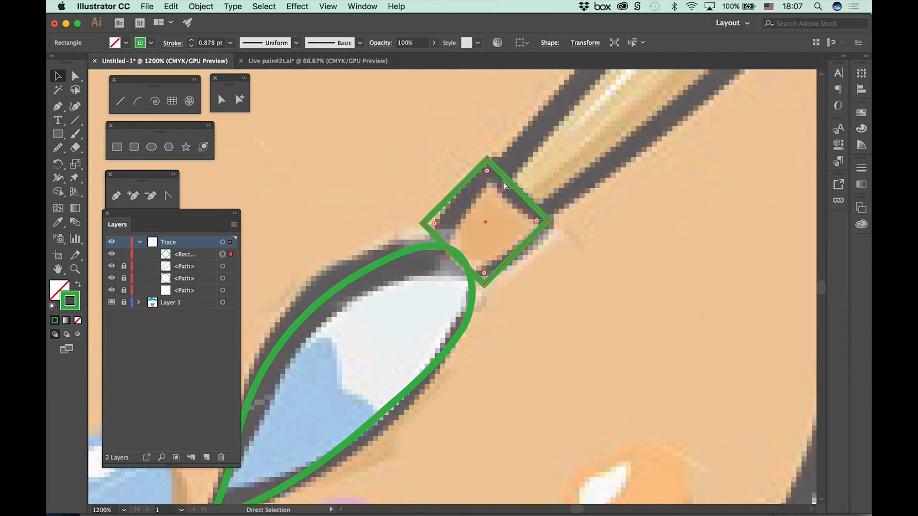
key(super+plus)
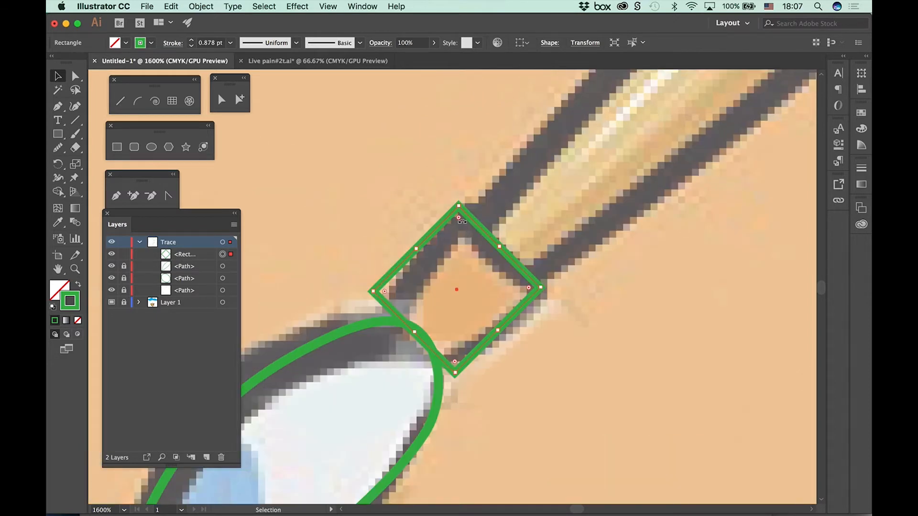
drag(460, 217, 465, 219)
key(super+plus)
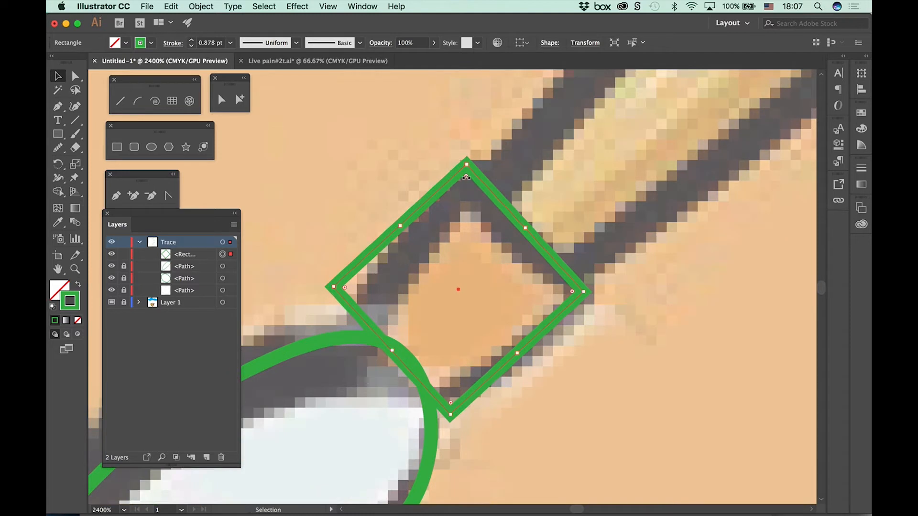
Step: Try to adjust the right corner of the ferrule rectangle at close range
key(super+plus)
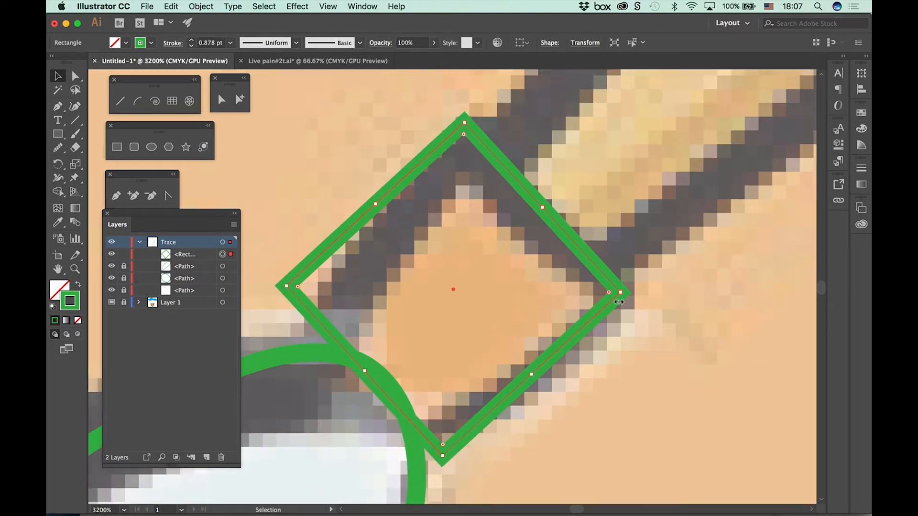
drag(608, 293, 605, 292)
key(super+equal)
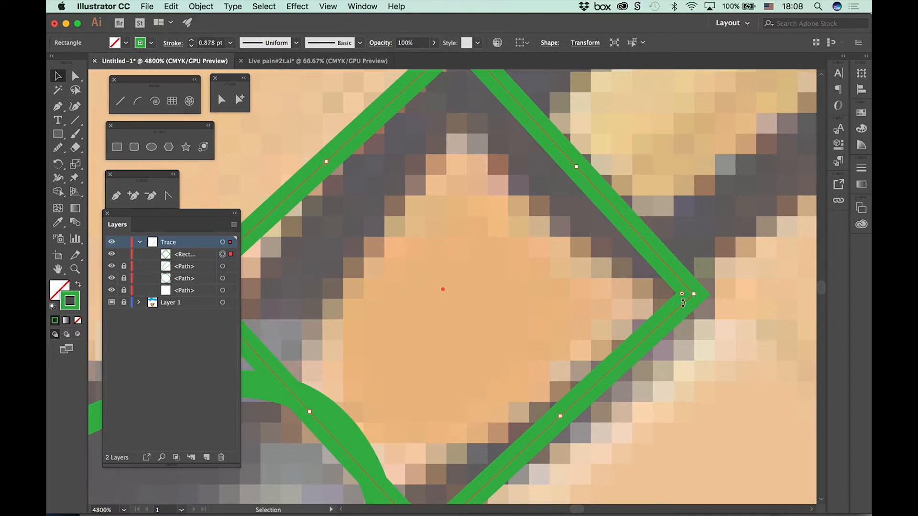
key(super+equal)
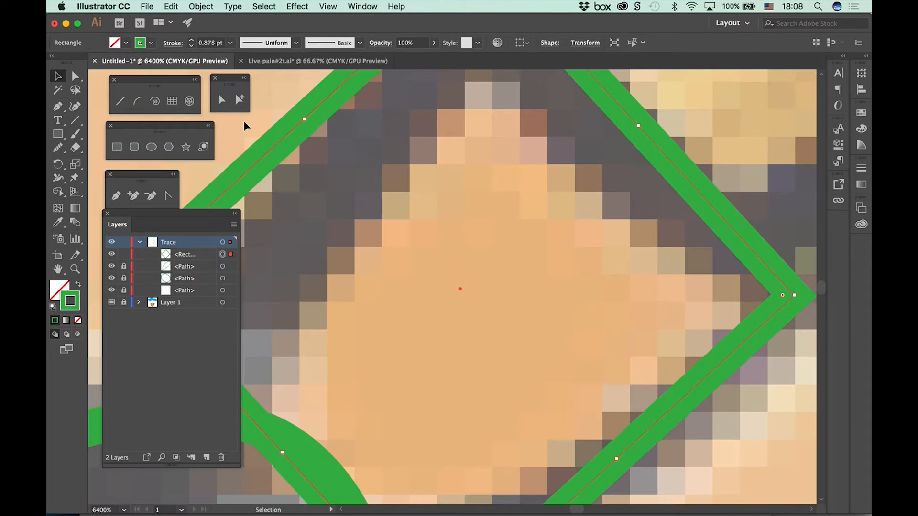
click(55, 75)
key(super+minus)
key(super+minus)
key(super+minus)
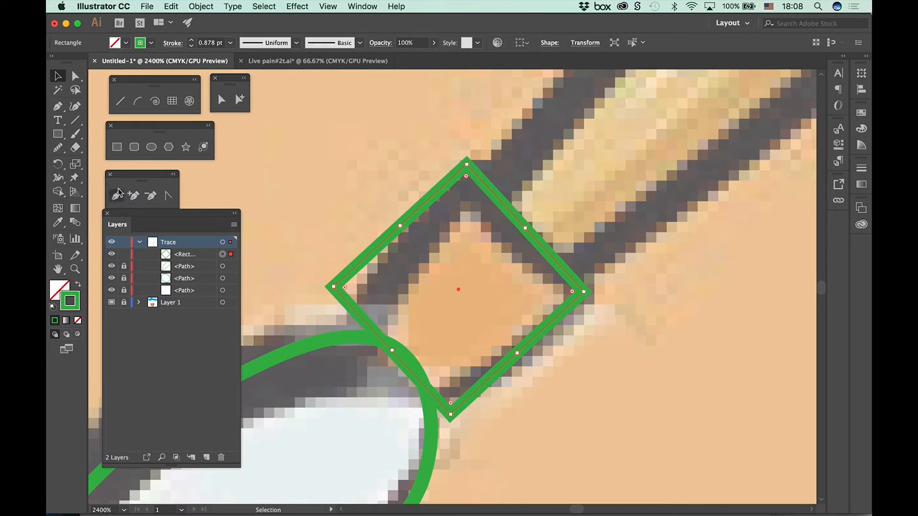
Step: Activate the Free Transform tool on the selected ferrule rectangle, passing over Scale and Puppet Warp
click(76, 165)
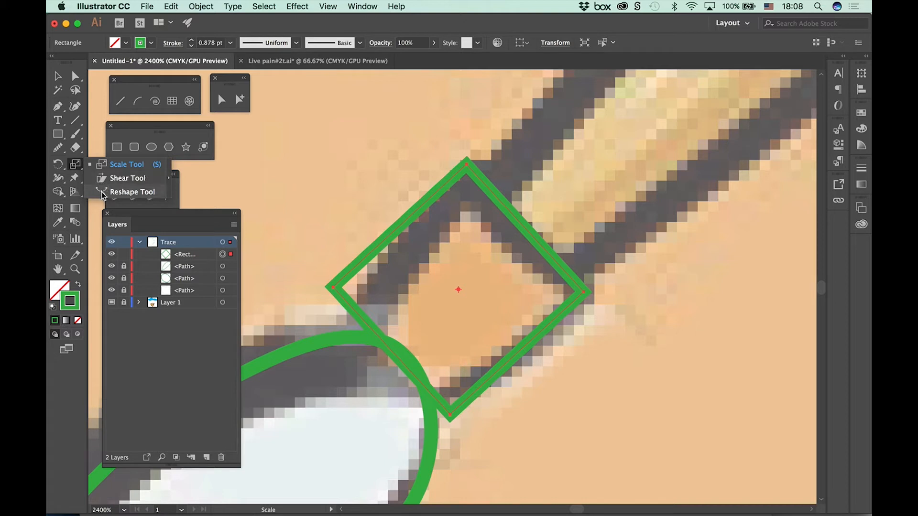
click(94, 164)
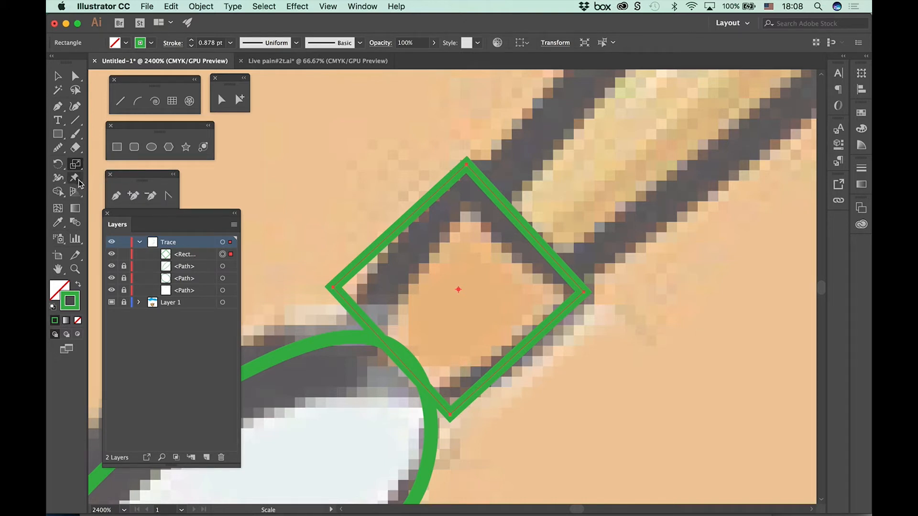
click(78, 177)
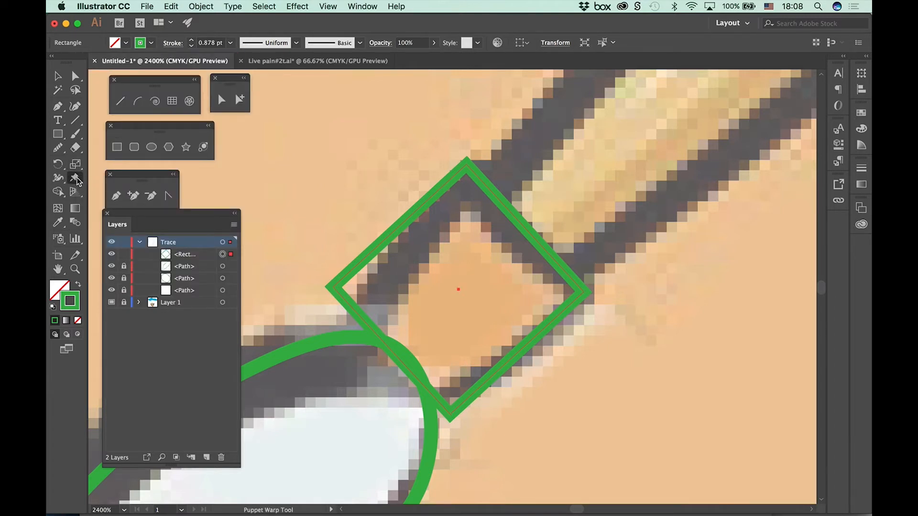
drag(78, 180, 137, 179)
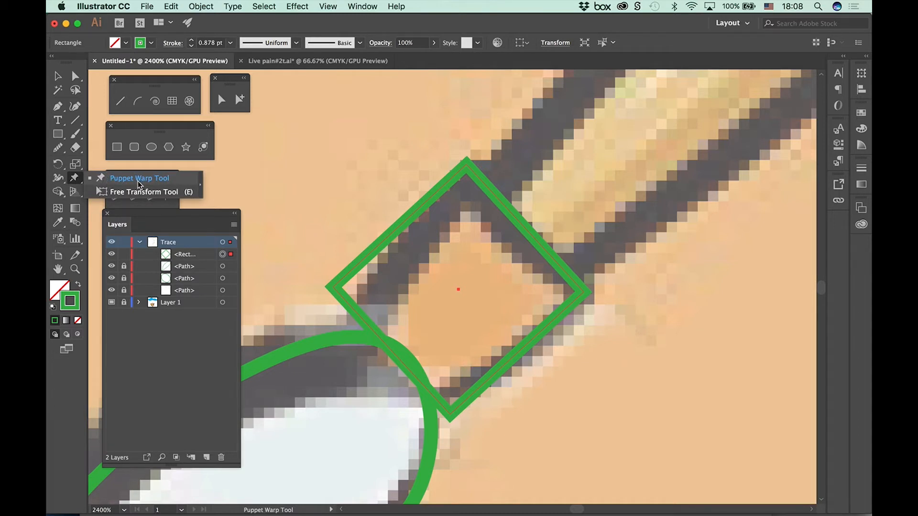
drag(137, 182, 137, 192)
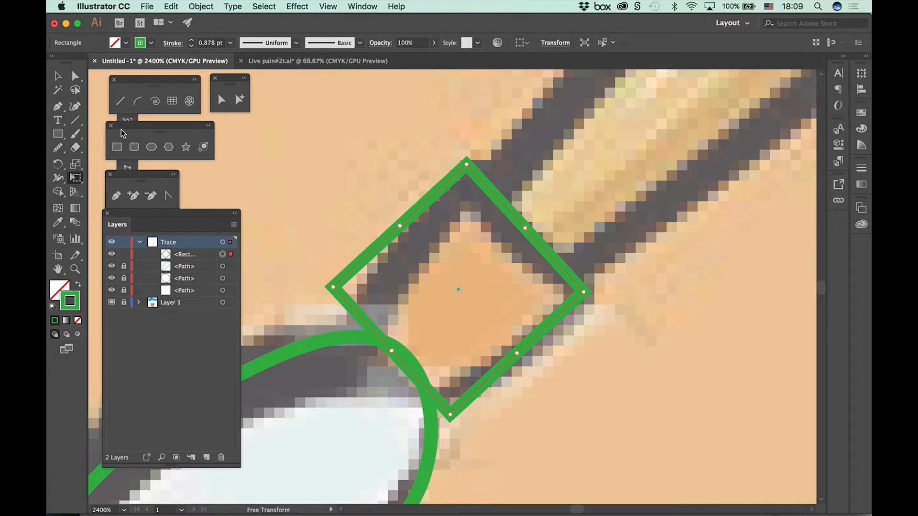
Step: Move the floating shape, line and pen tool panels aside to uncover the Free Transform options
drag(122, 133, 289, 82)
drag(133, 82, 313, 103)
drag(144, 175, 134, 343)
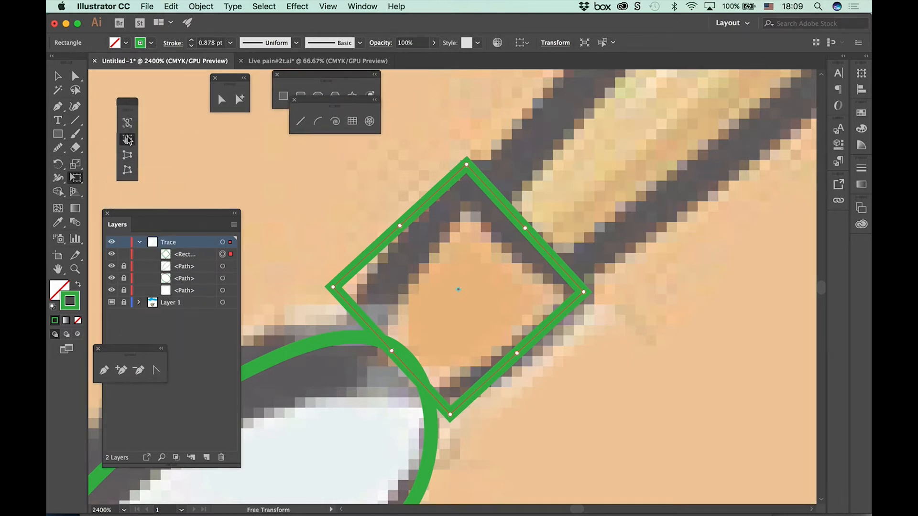
Step: Taper the ferrule rectangle toward the bristles with Perspective Distort and fit its wider end to the brush handle
click(127, 155)
drag(333, 289, 346, 333)
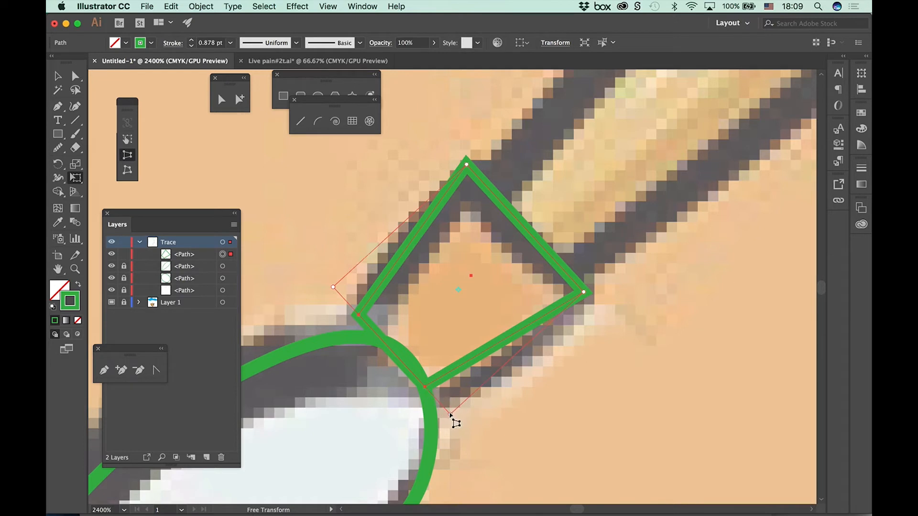
drag(455, 420, 477, 433)
drag(340, 300, 356, 329)
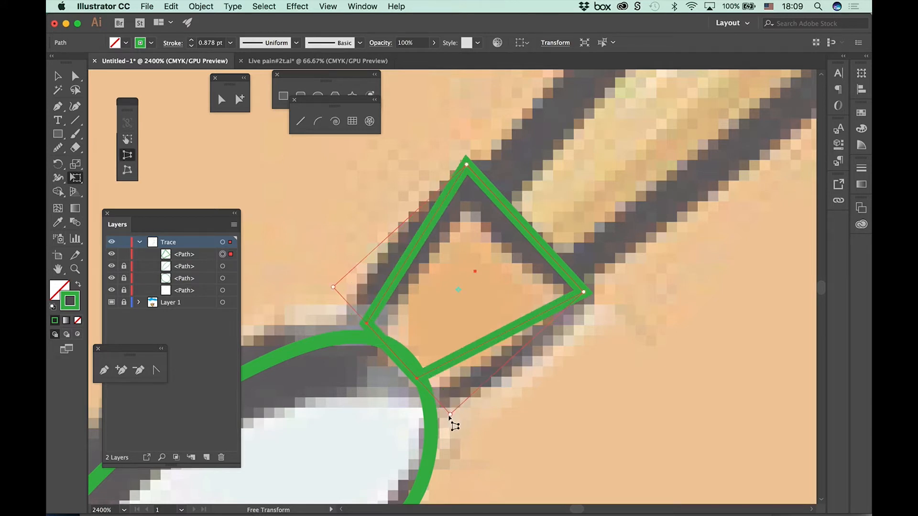
drag(452, 419, 450, 413)
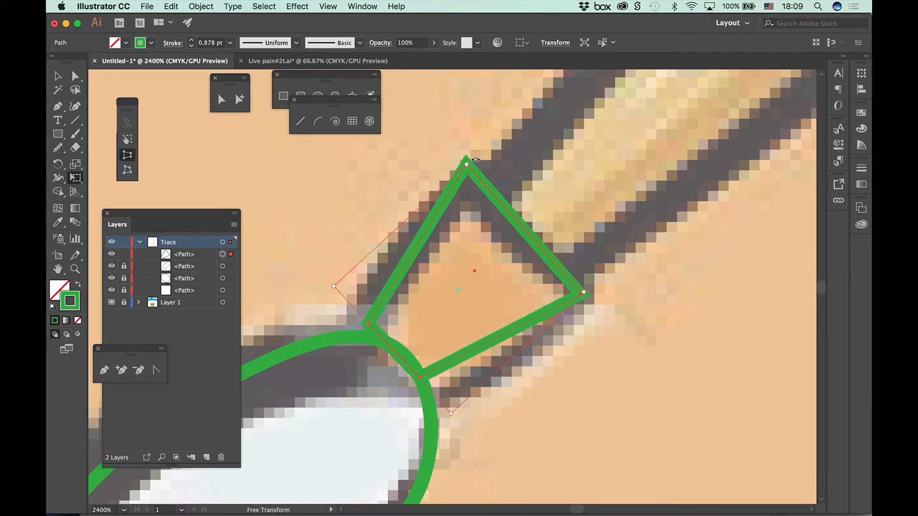
drag(473, 175, 472, 171)
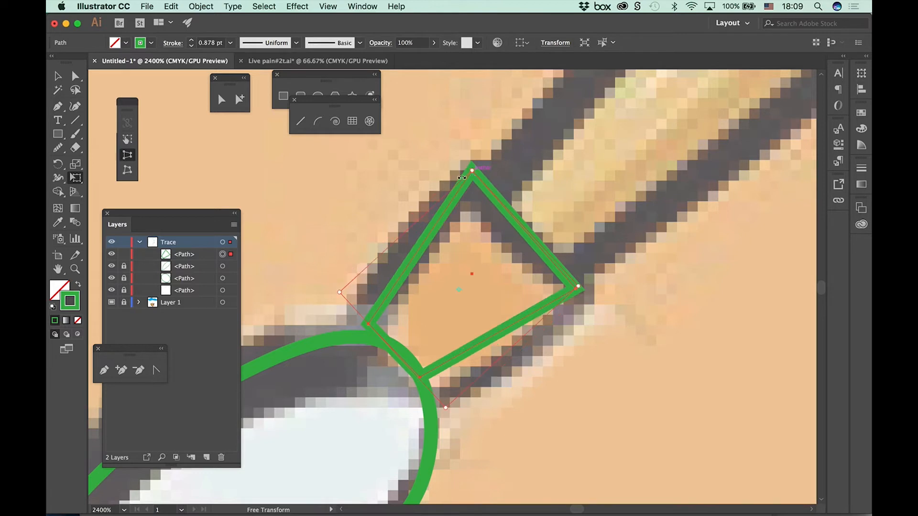
Step: Try to fine-tune the ferrule shape's upper corner with Free Distort
click(128, 172)
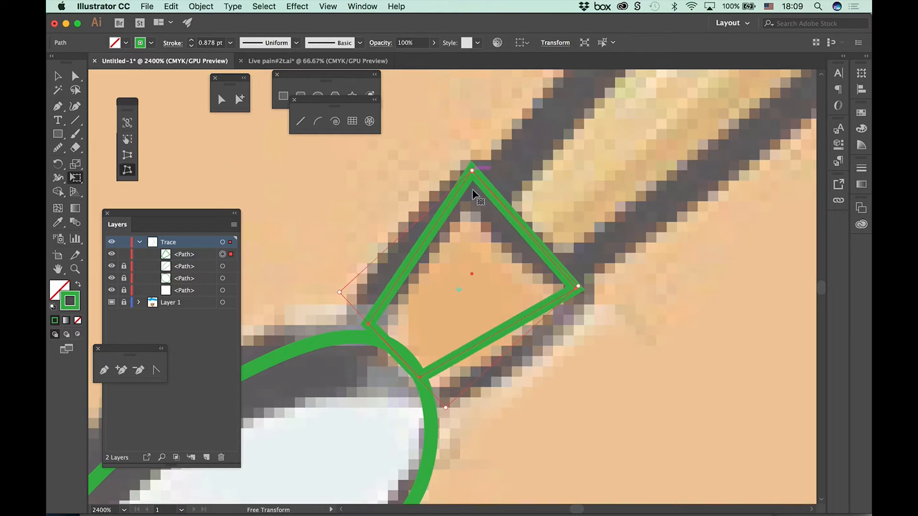
drag(472, 171, 472, 170)
key(super+minus)
key(super+minus)
key(super+minus)
key(super+minus)
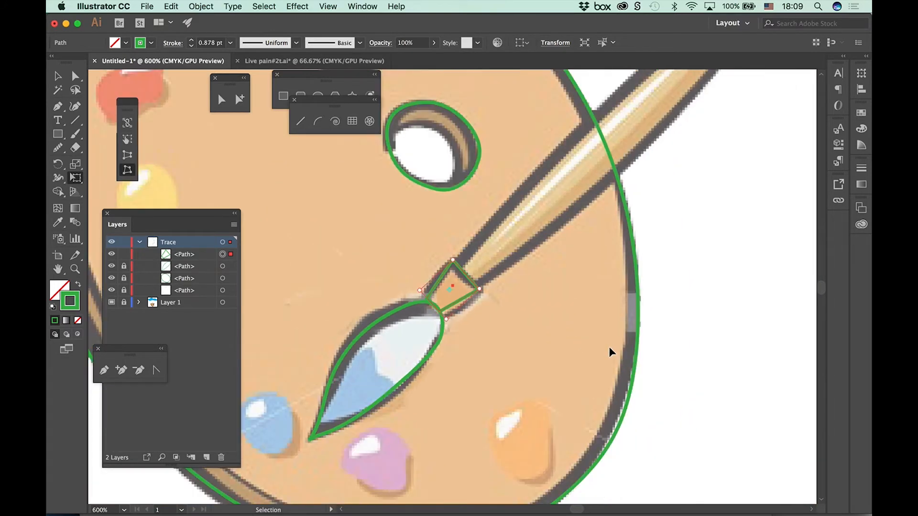
Step: Deselect the ferrule shape and lock its path on the Trace layer
click(56, 77)
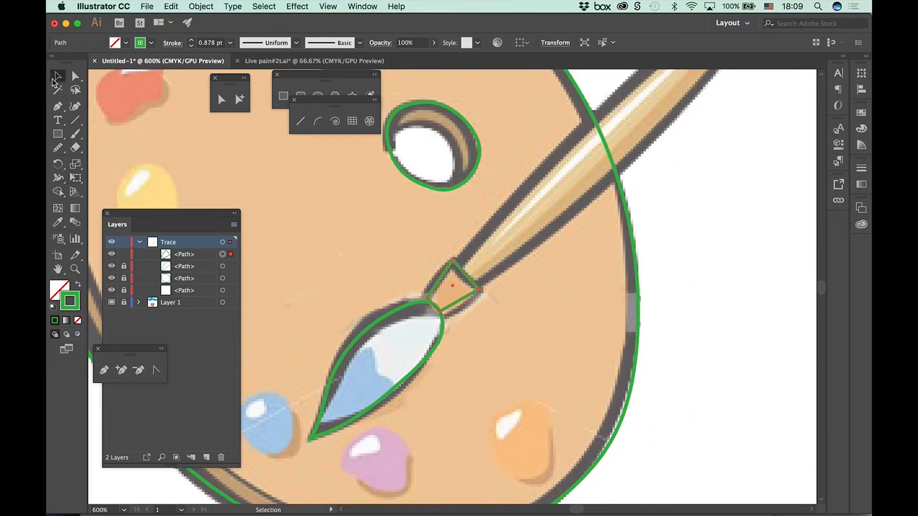
click(775, 263)
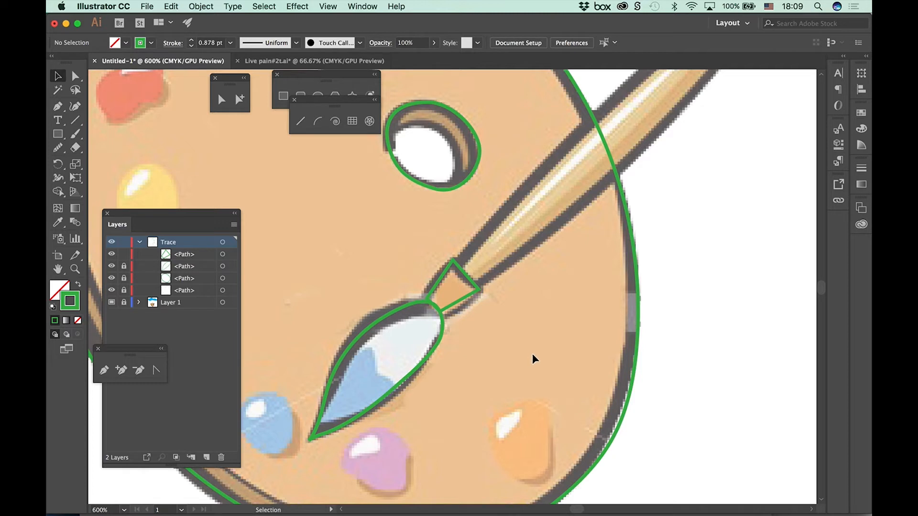
scroll(516, 276, up, 5)
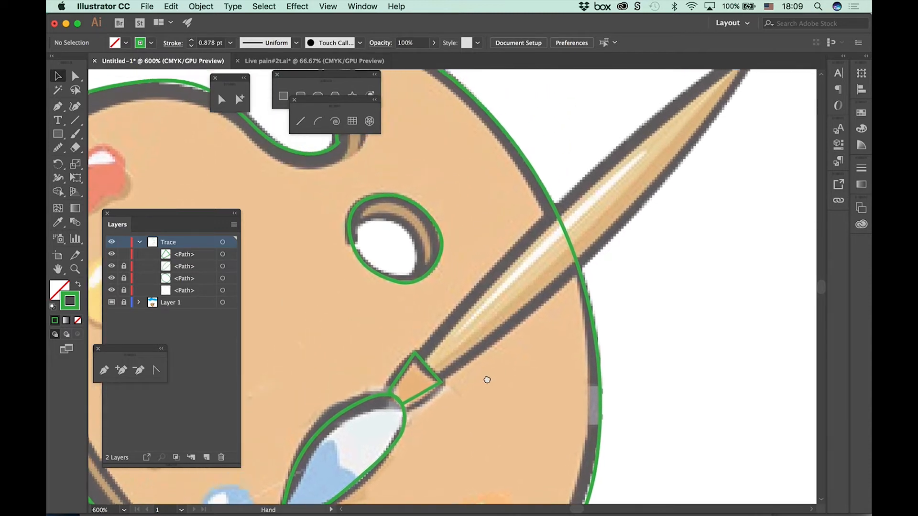
click(124, 254)
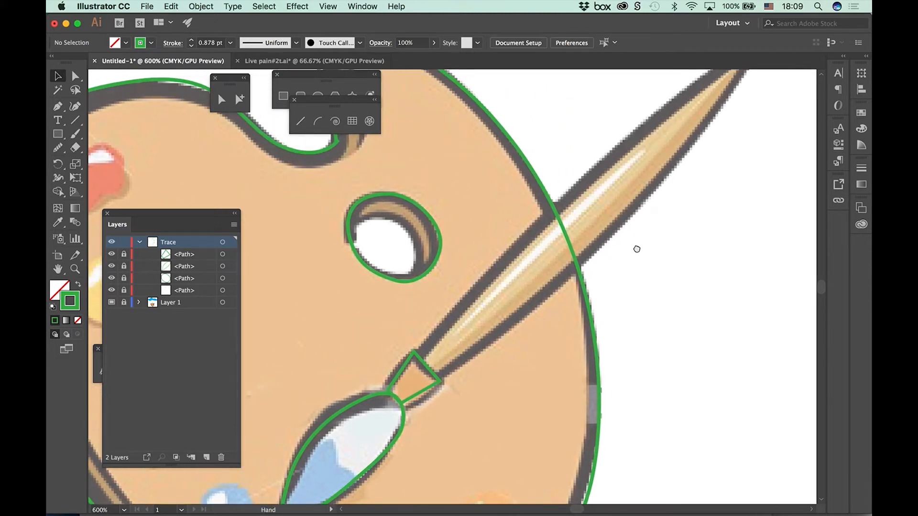
Step: Trace the brush handle with the Pencil tool as a closed outline running between the ferrule and the handle tip
drag(636, 247, 572, 310)
key(super+minus)
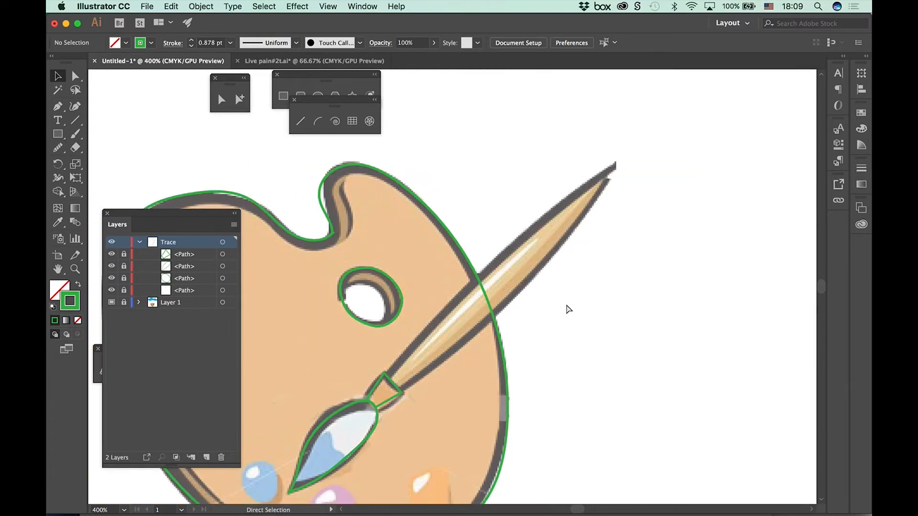
mouse_move(63, 144)
mouse_down()
mouse_move(63, 154)
mouse_move(95, 163)
mouse_up()
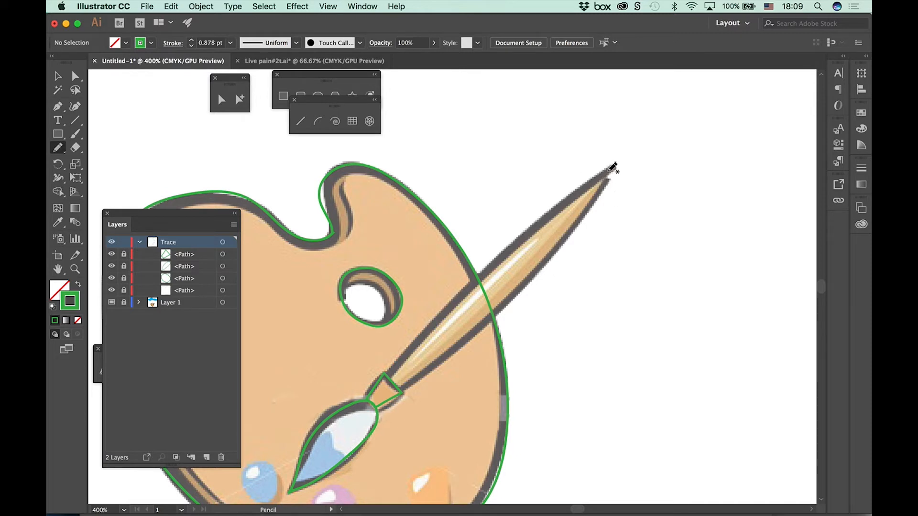
mouse_move(572, 228)
mouse_down()
mouse_move(522, 290)
mouse_move(410, 388)
mouse_move(391, 380)
mouse_move(422, 331)
mouse_move(594, 170)
mouse_move(612, 164)
mouse_up()
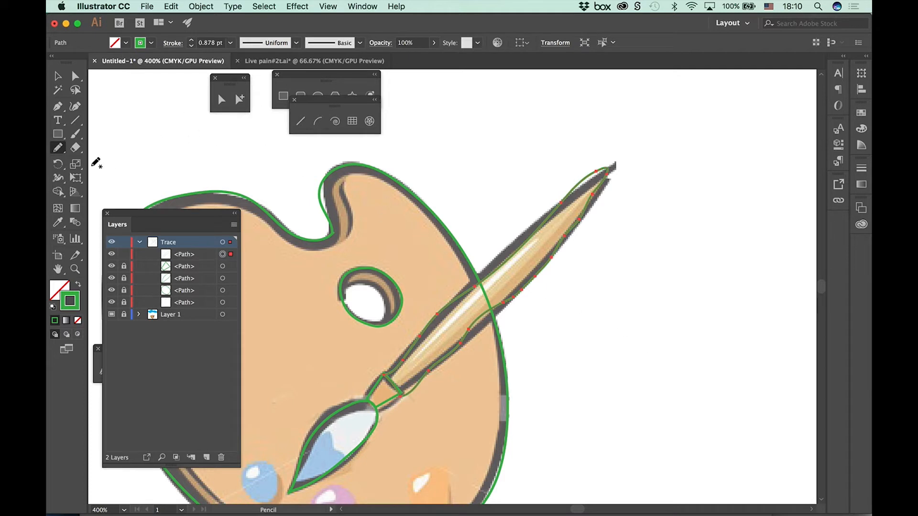
Step: Even out the bumps along both edges of the traced handle outline with the Smooth tool
click(58, 134)
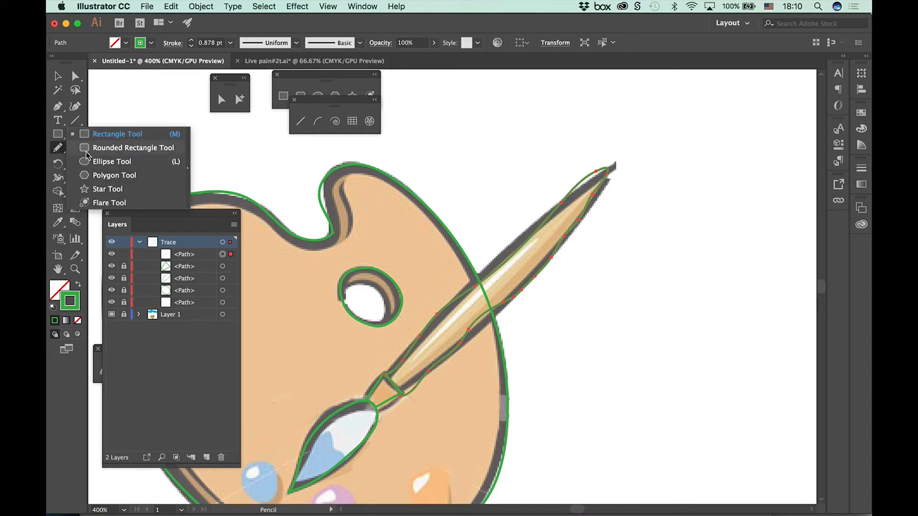
click(55, 149)
click(113, 176)
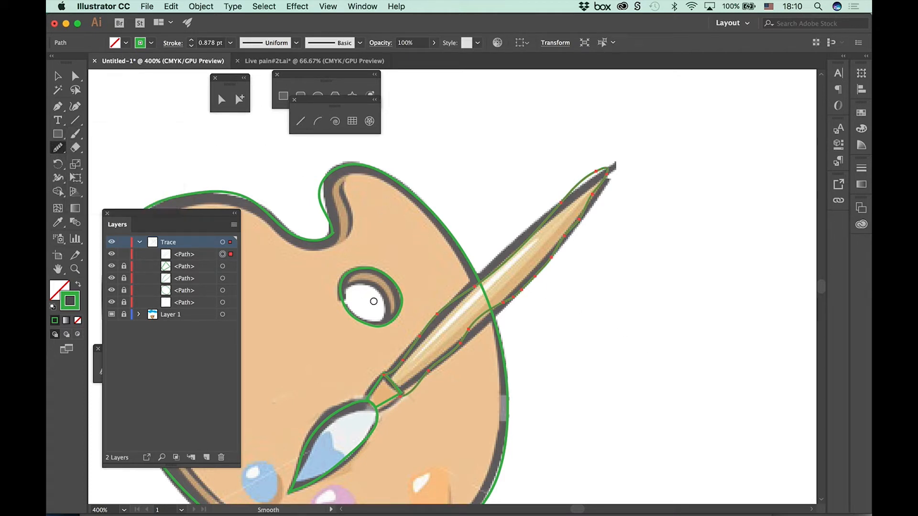
mouse_move(508, 304)
mouse_down()
mouse_move(444, 338)
mouse_move(501, 296)
mouse_up()
mouse_move(462, 340)
mouse_down()
mouse_move(487, 307)
mouse_move(462, 341)
mouse_move(507, 302)
mouse_move(475, 333)
mouse_move(512, 294)
mouse_move(475, 333)
mouse_move(528, 268)
mouse_up()
mouse_move(597, 170)
mouse_down()
mouse_move(560, 207)
mouse_move(602, 175)
mouse_move(560, 202)
mouse_move(512, 257)
mouse_move(456, 281)
mouse_move(492, 264)
mouse_move(413, 350)
mouse_move(421, 340)
mouse_move(430, 375)
mouse_move(430, 361)
mouse_move(395, 394)
mouse_move(430, 366)
mouse_move(404, 392)
mouse_up()
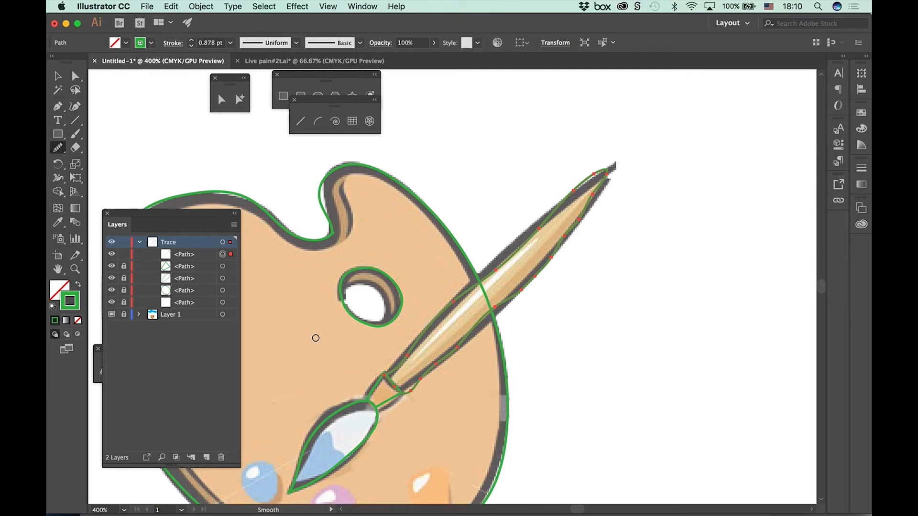
Step: Reposition anchor points along the handle outline's lower edge and at its ferrule end with Direct Selection to match the image
click(75, 76)
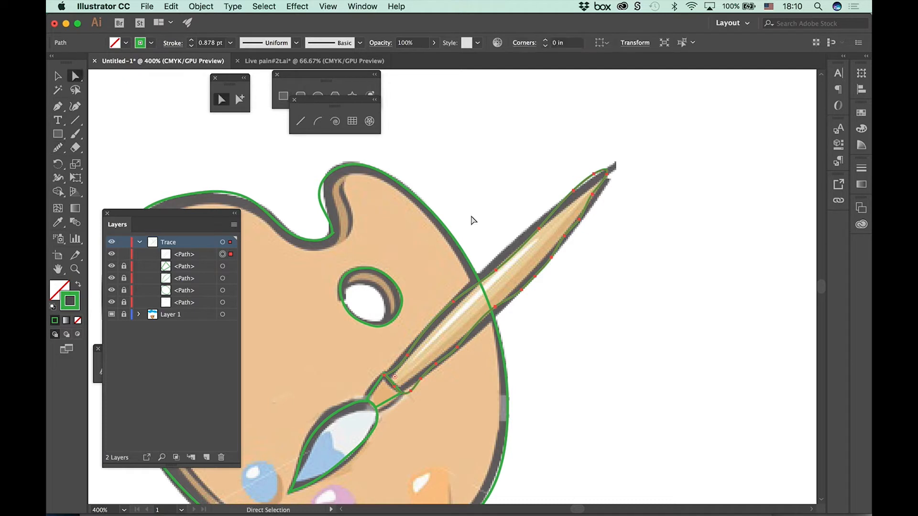
click(533, 362)
click(468, 340)
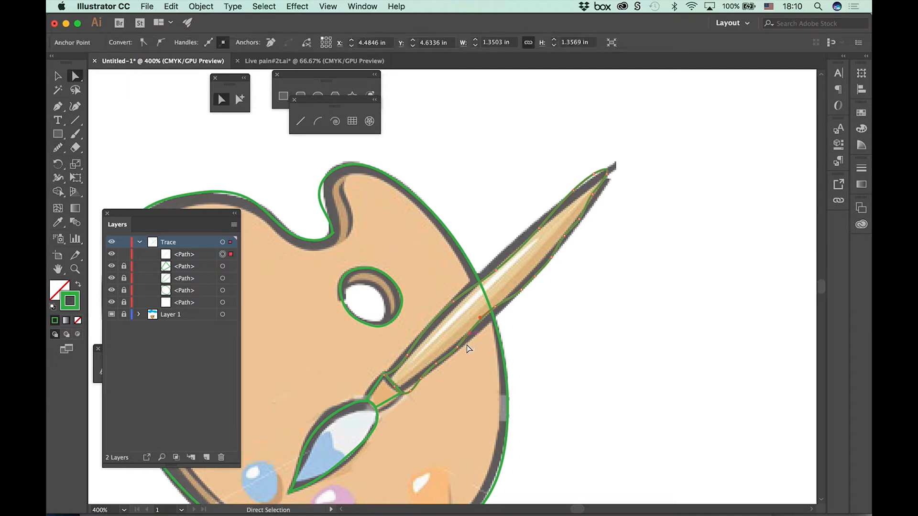
mouse_move(468, 339)
mouse_down()
mouse_move(482, 318)
mouse_move(486, 325)
mouse_move(502, 307)
mouse_move(500, 316)
mouse_up()
click(411, 398)
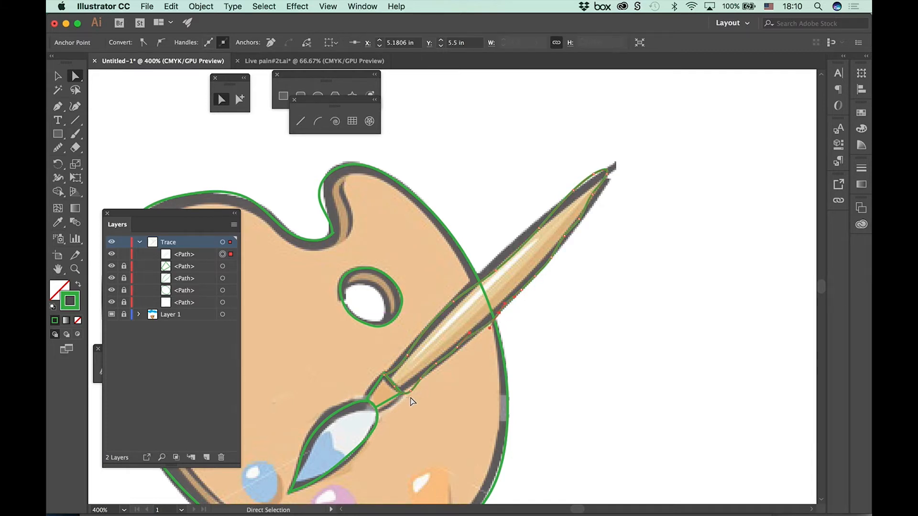
mouse_move(411, 392)
mouse_down()
mouse_move(400, 349)
mouse_move(403, 356)
mouse_up()
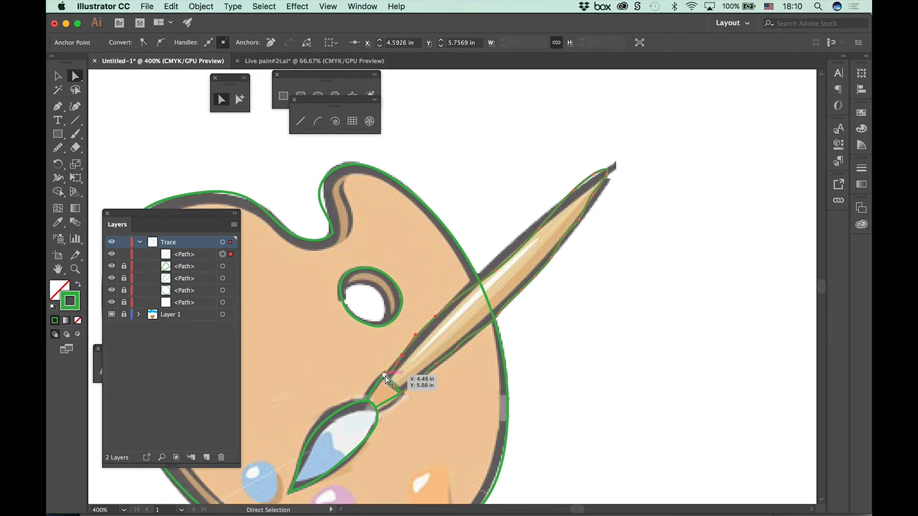
Step: Adjust the handle outline's anchor points beside the ferrule's upper corner and near the tip, and deselect the path
click(385, 376)
click(395, 377)
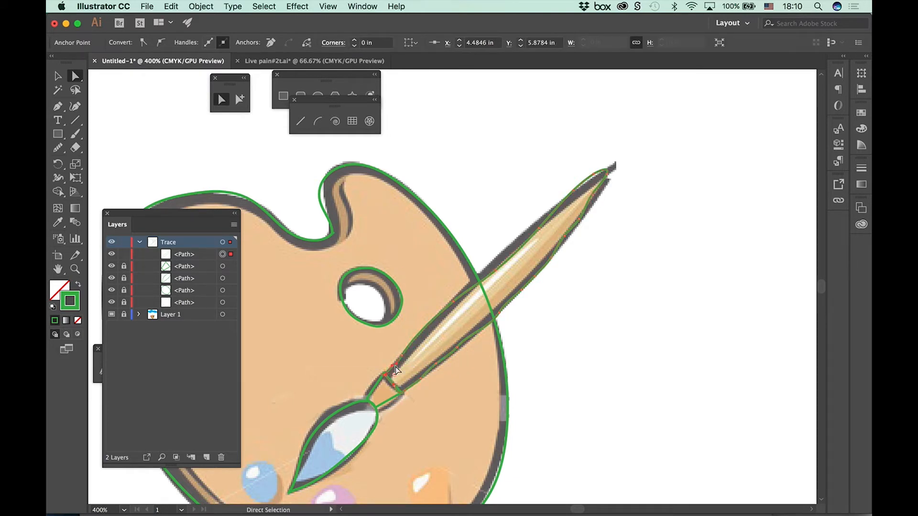
mouse_move(598, 175)
mouse_down()
mouse_move(608, 178)
mouse_move(596, 195)
mouse_up()
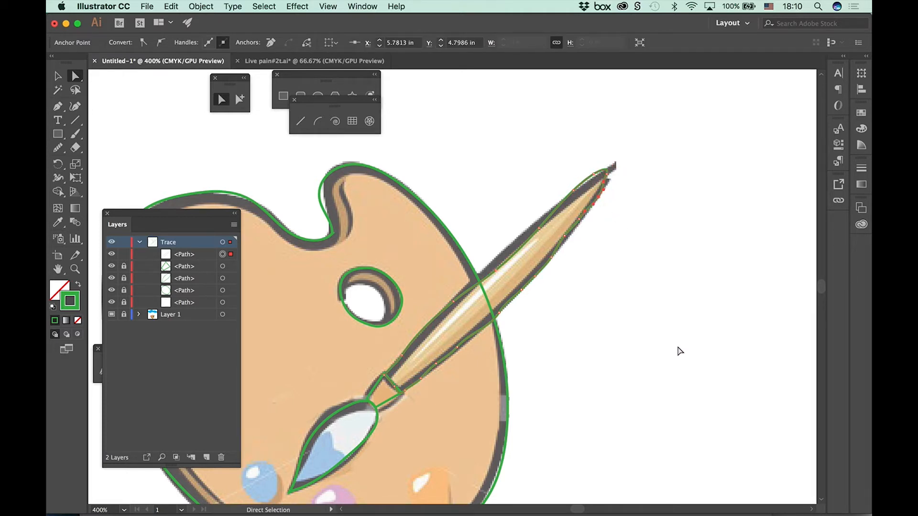
click(667, 347)
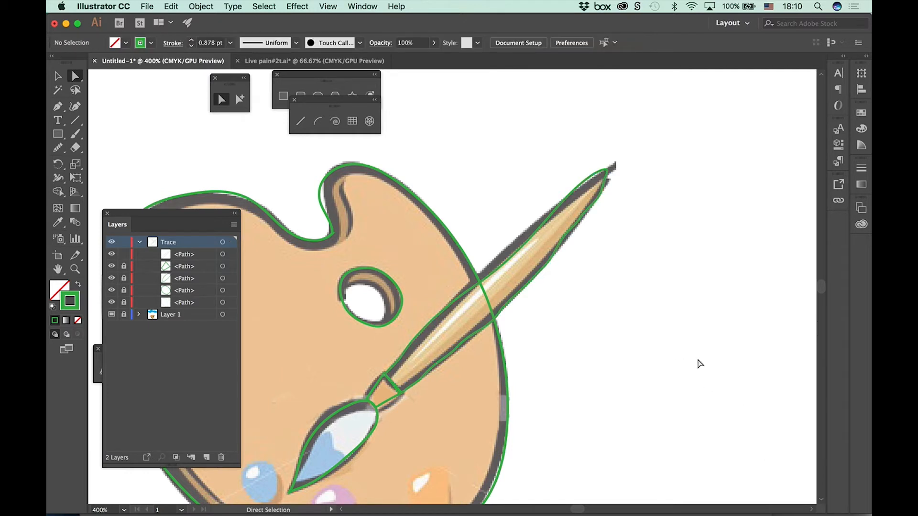
Step: Unlock all the locked paths on the Trace layer
key(super+minus)
key(super+minus)
key(super+minus)
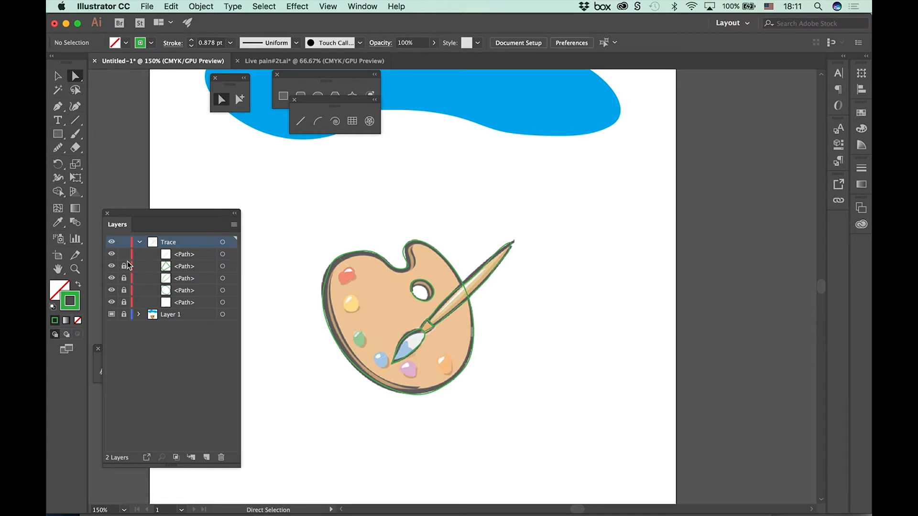
drag(124, 266, 125, 307)
Step: Select the palette outline and display its properties
key(v)
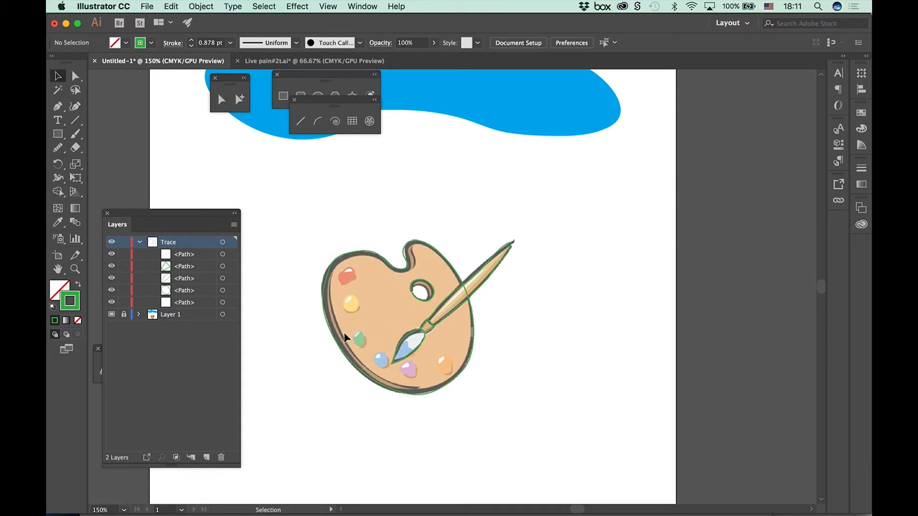
click(356, 372)
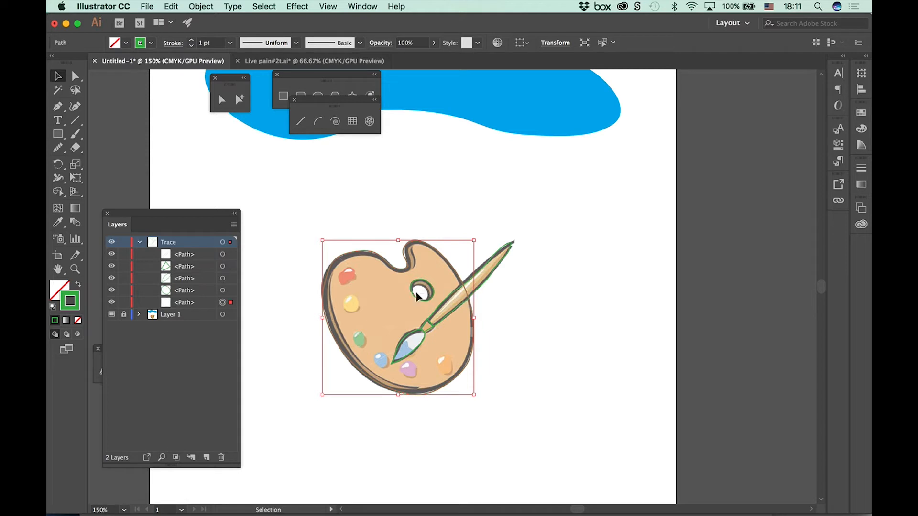
click(838, 144)
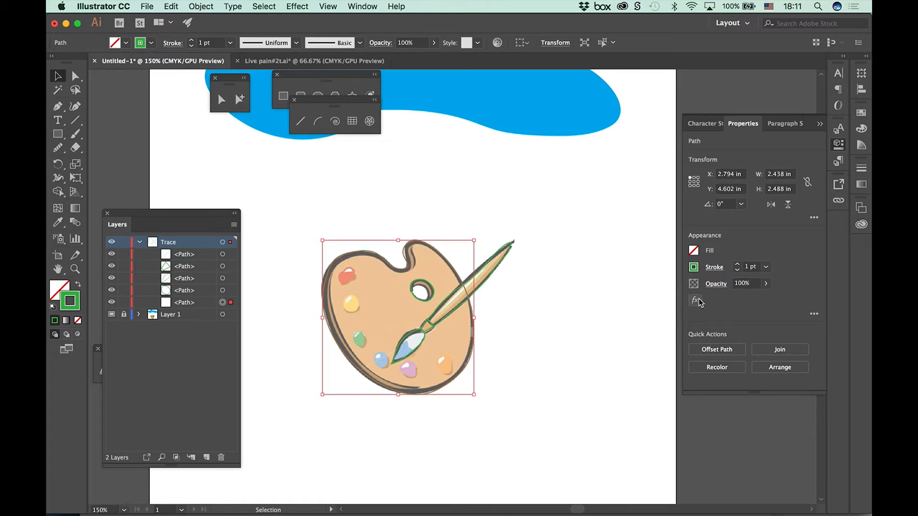
Step: Show the transparency grid to examine the area behind the palette and its thumb hole, and hide the grid again
click(331, 8)
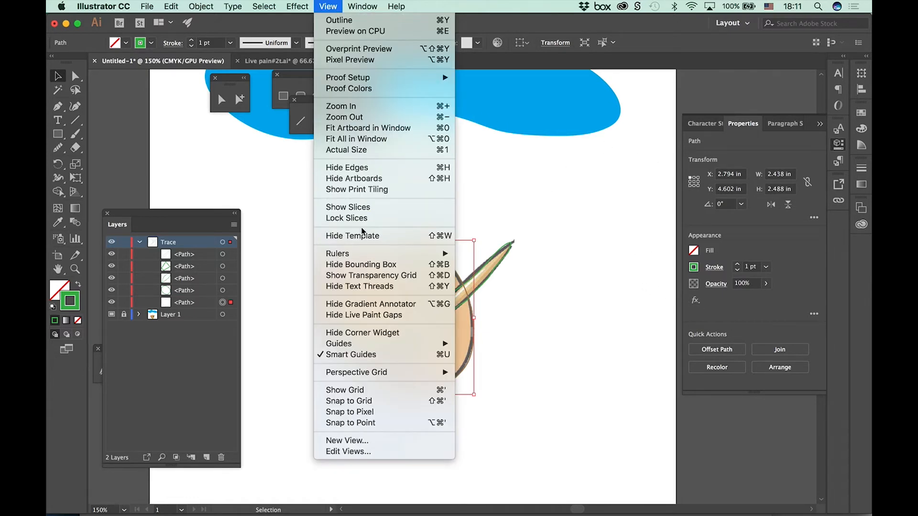
click(365, 277)
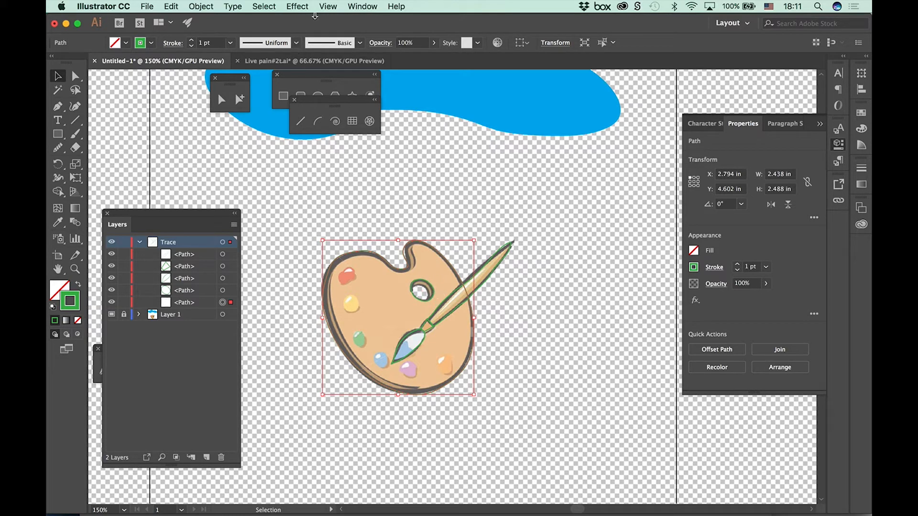
click(330, 6)
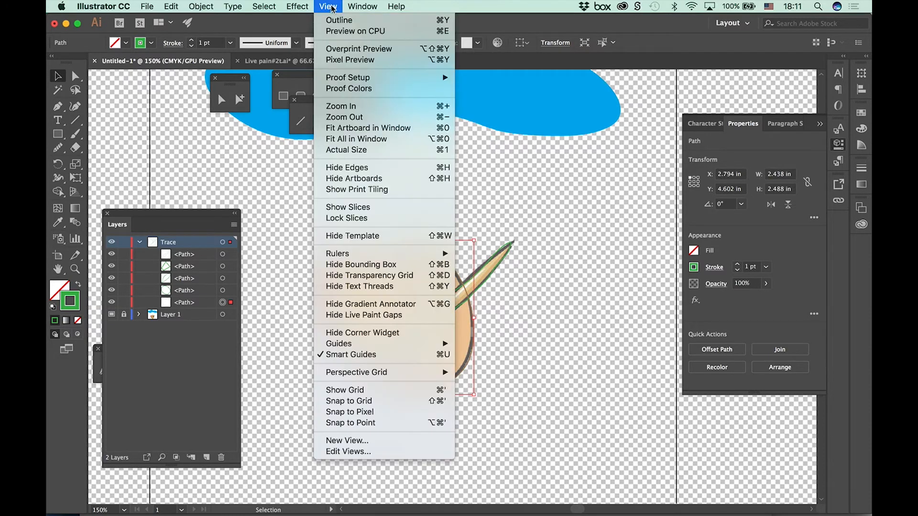
click(350, 276)
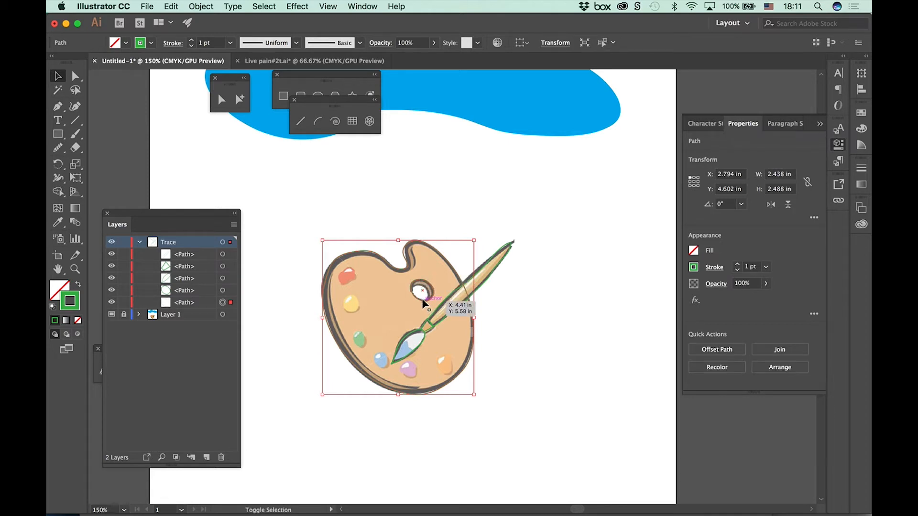
Step: Select the palette outline and thumb-hole paths together by targeting both on the Trace layer
shift+click(422, 298)
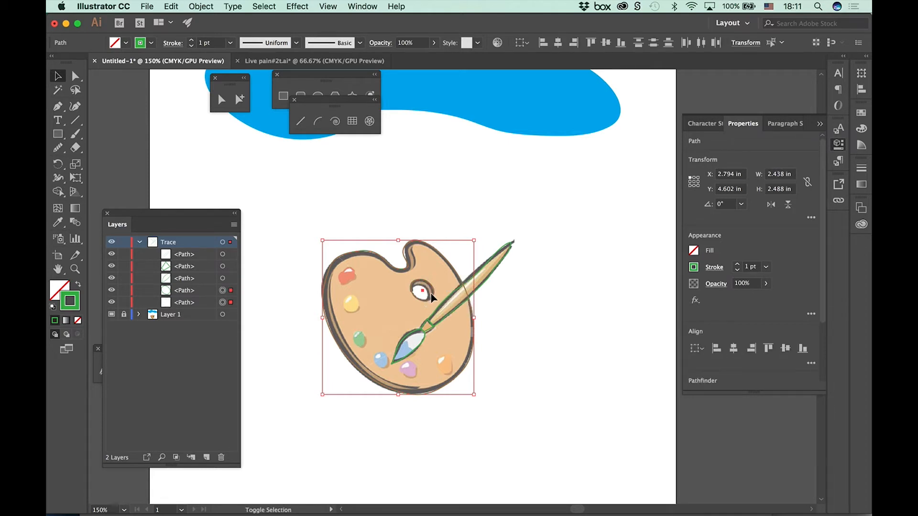
click(260, 341)
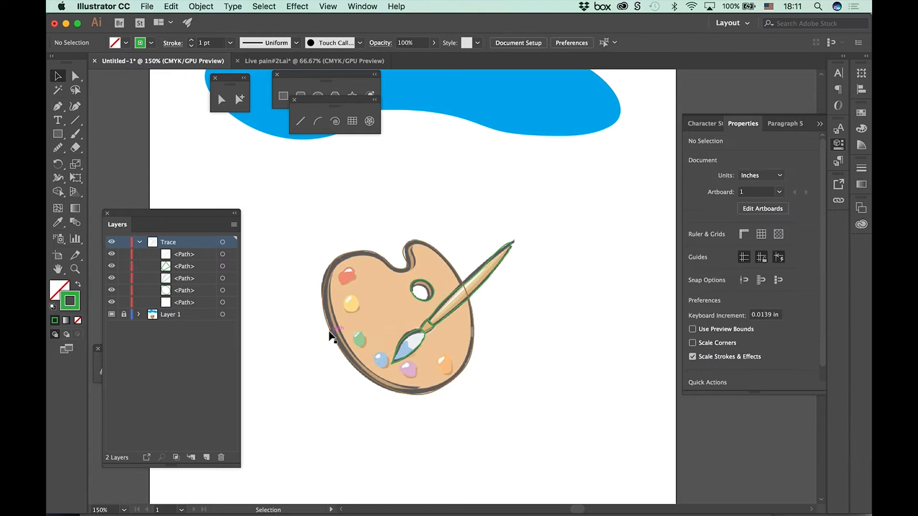
click(222, 303)
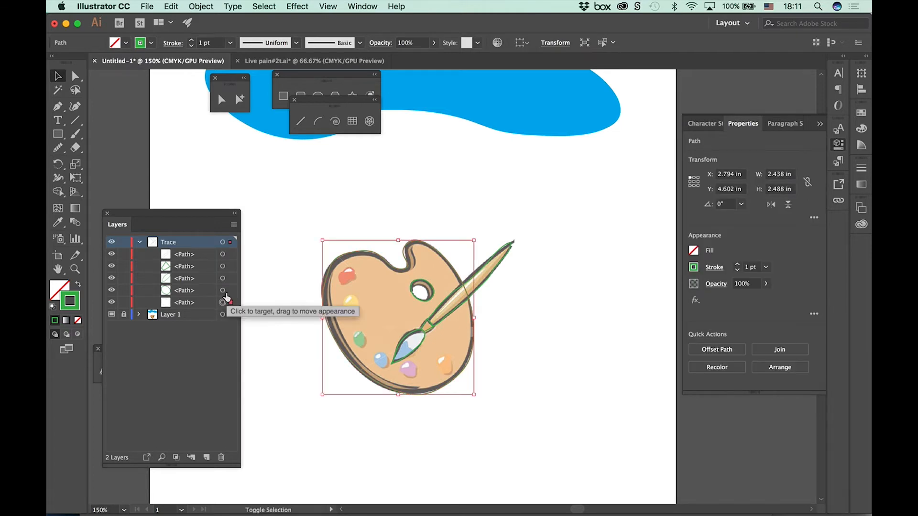
shift+click(222, 290)
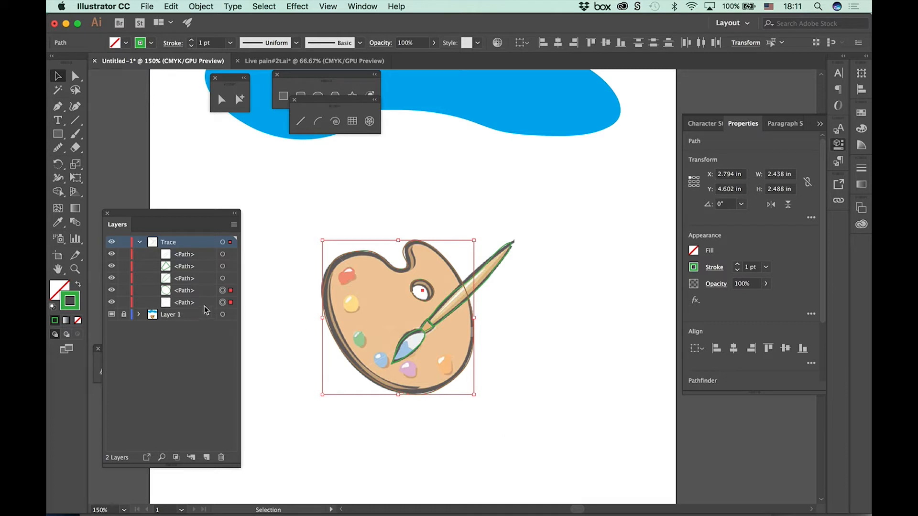
Step: Make a compound path from the selected palette outline and thumb-hole paths, and highlight it in the Trace layer
drag(140, 214, 138, 130)
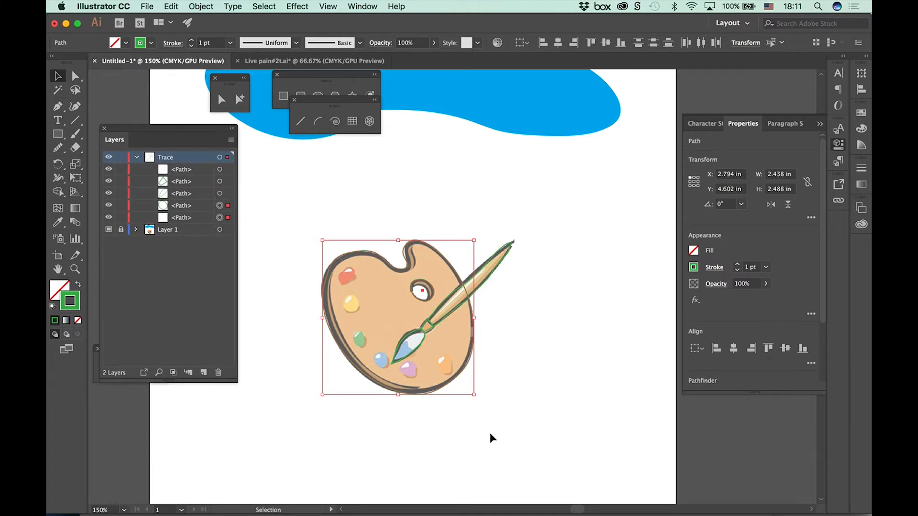
key(a)
key(super+equal)
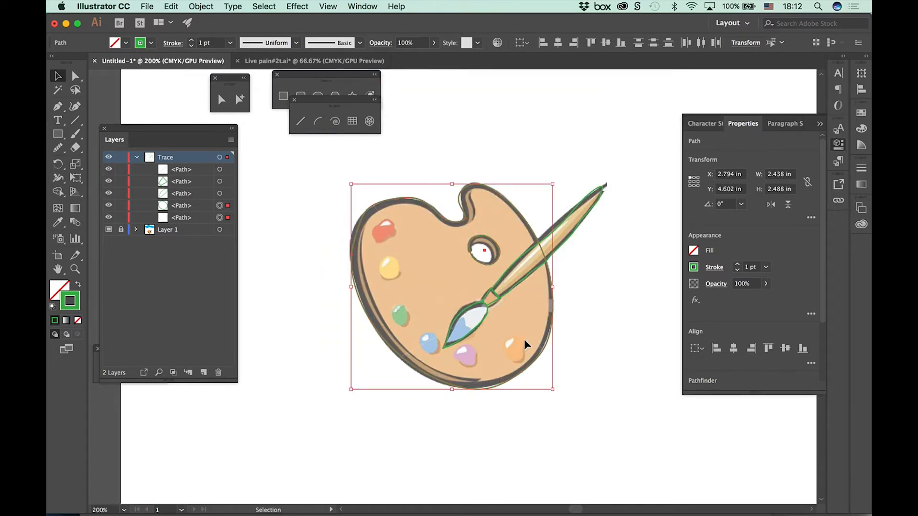
click(202, 6)
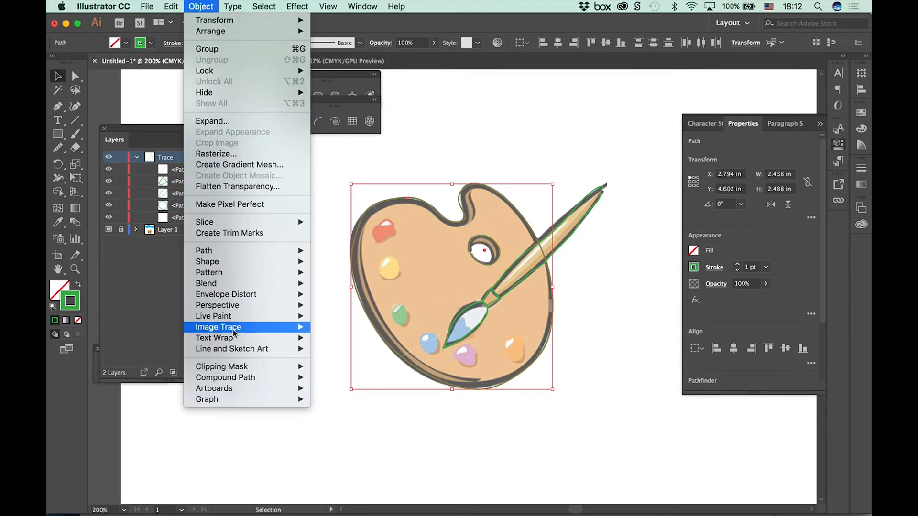
mouse_move(237, 380)
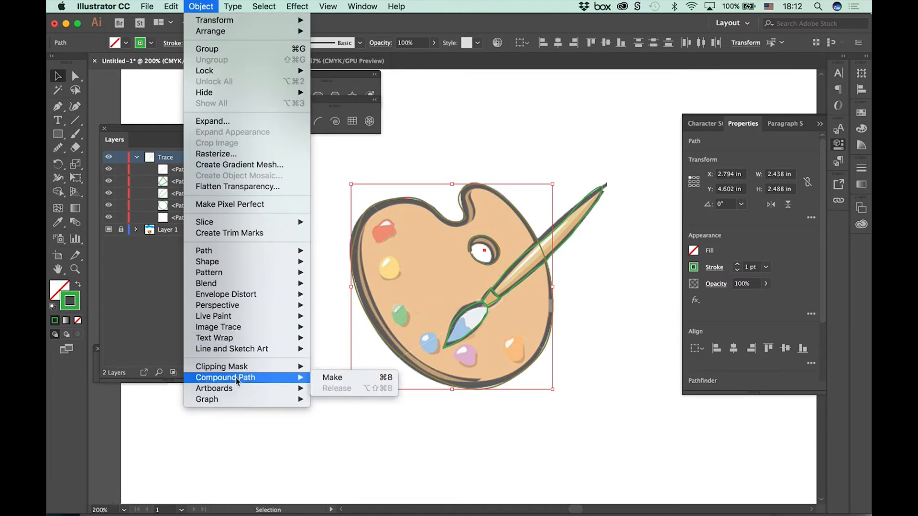
click(347, 379)
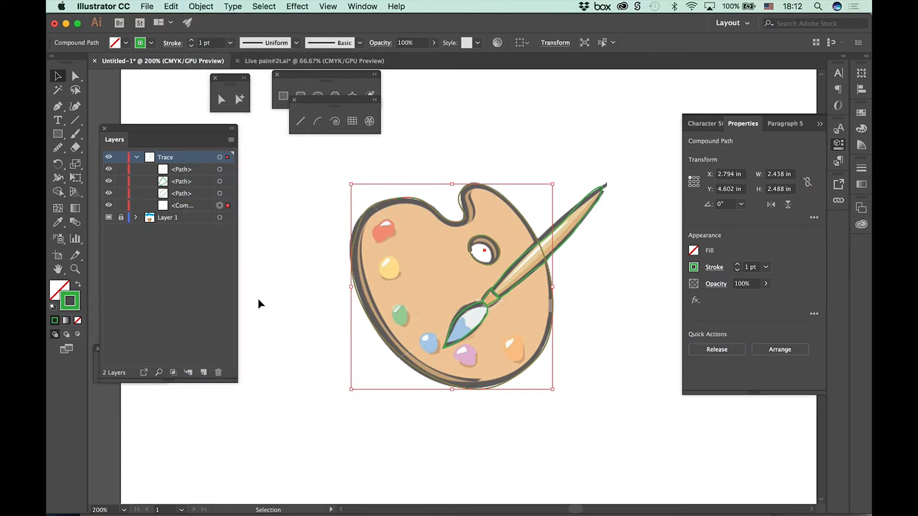
click(194, 206)
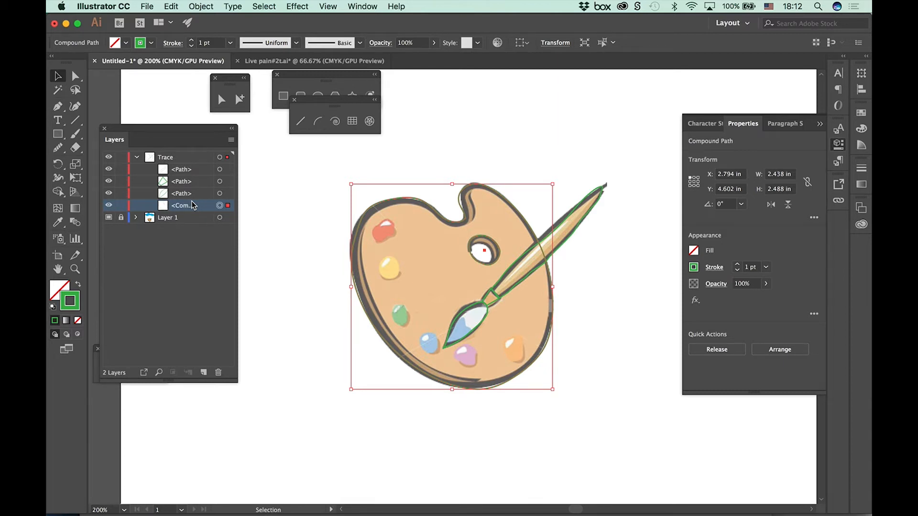
Step: Swap the compound path's fill and stroke to preview the palette filled in green, and swap them back
click(78, 284)
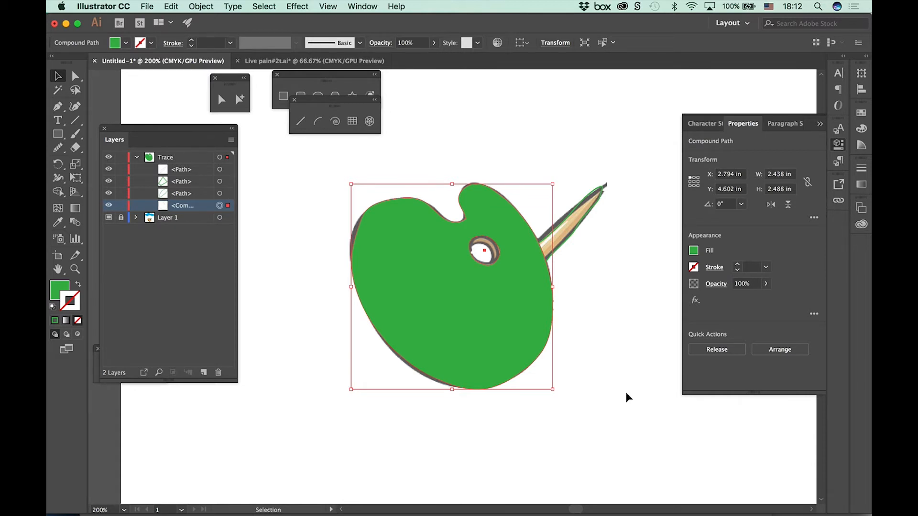
click(62, 286)
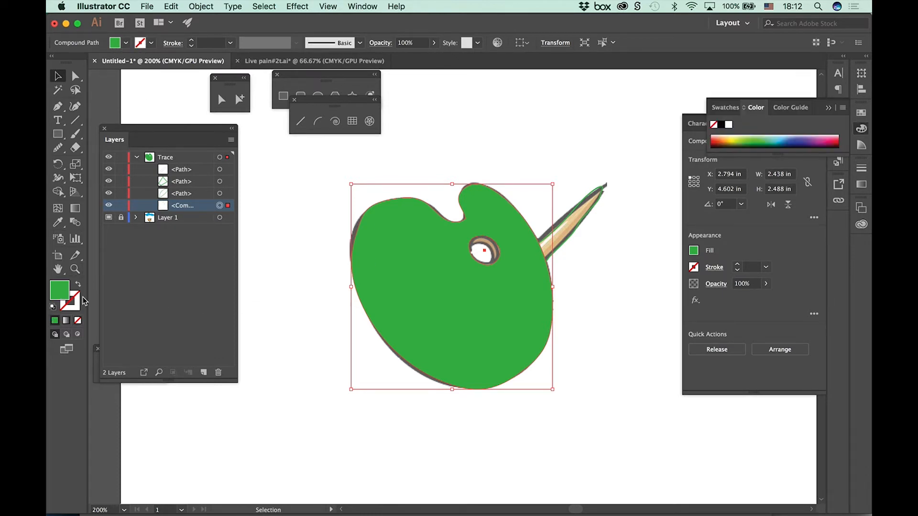
click(78, 286)
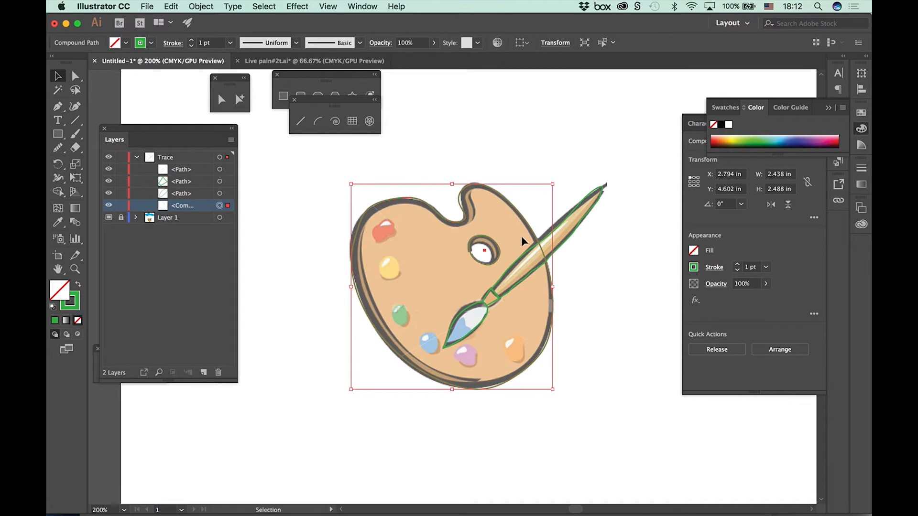
Step: Fill the traced brush tip with blue and the small ferrule shape above it with yellow
click(473, 334)
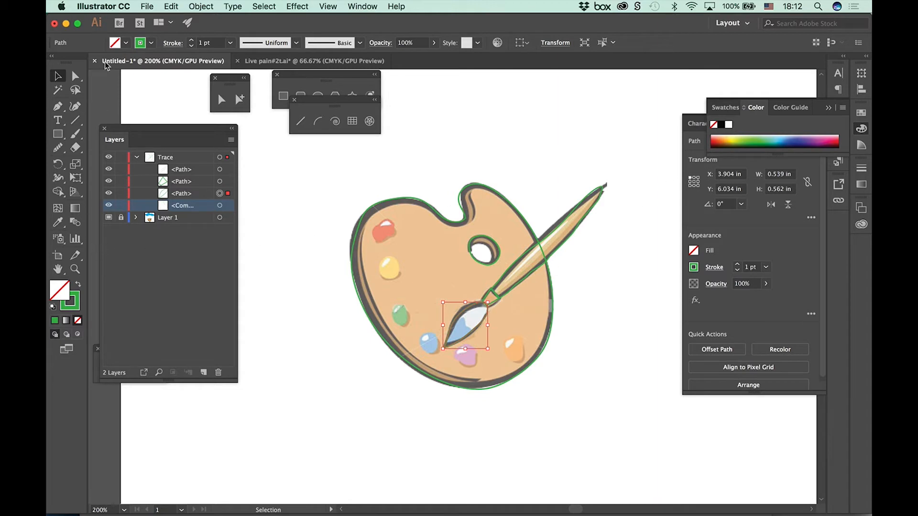
click(123, 45)
click(109, 62)
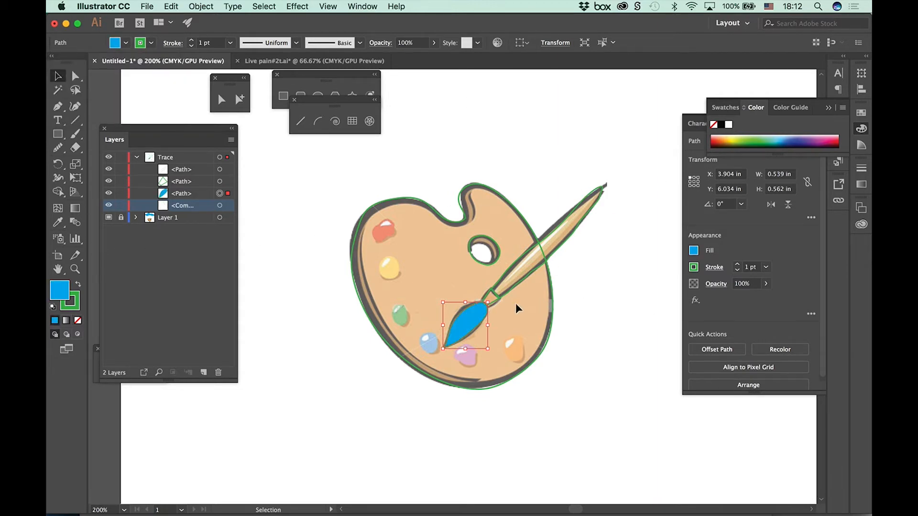
click(496, 302)
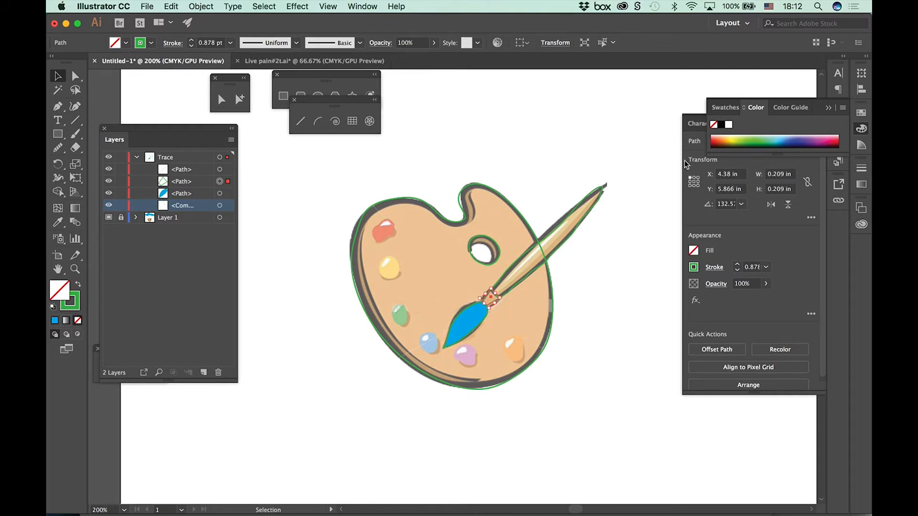
click(737, 140)
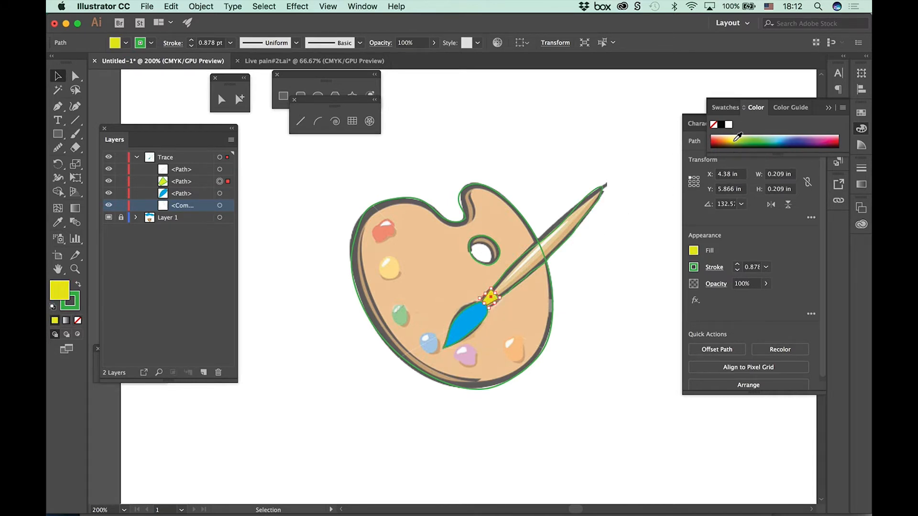
Step: Try a yellow-green fill on the traced brush handle
click(582, 216)
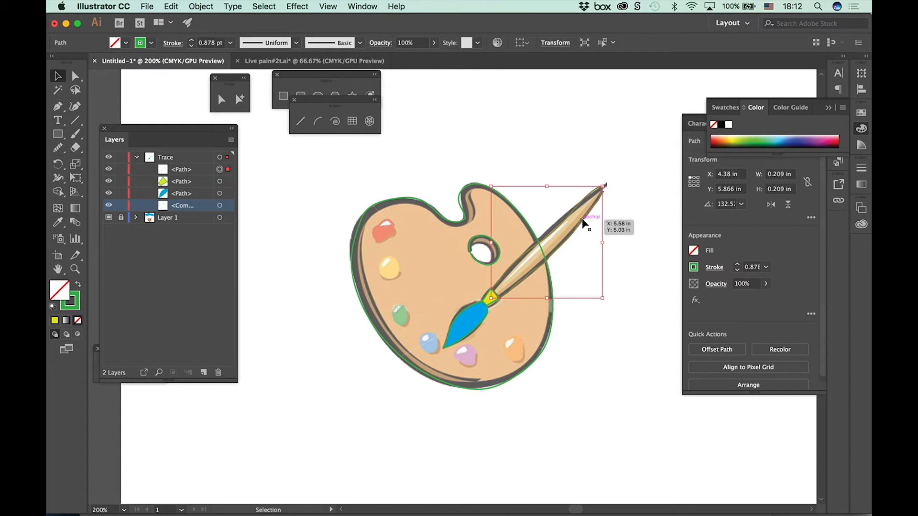
click(740, 138)
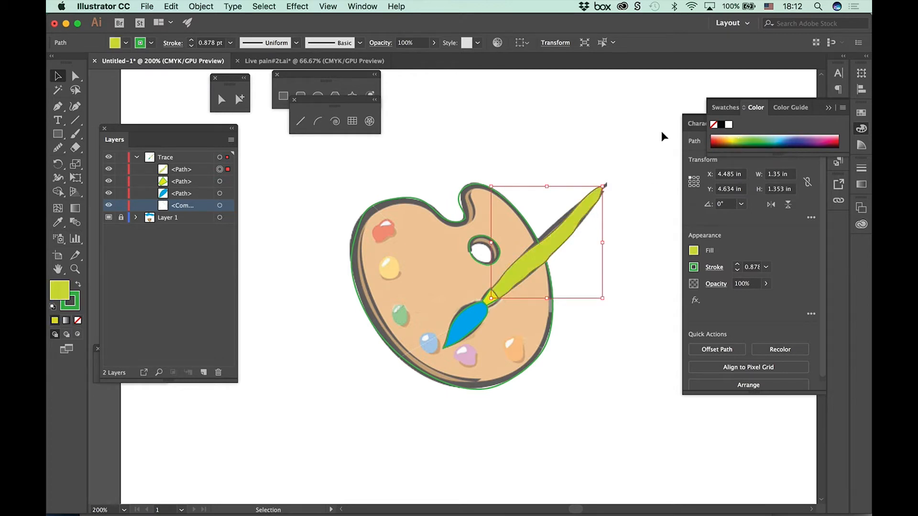
click(641, 130)
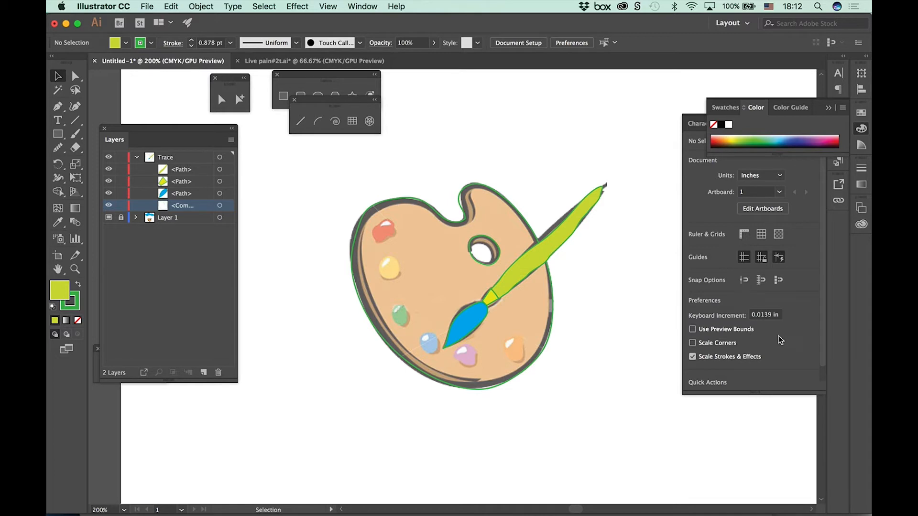
Step: Fill the brush handle with dark brown from the color spectrum and deselect it
click(554, 237)
click(722, 140)
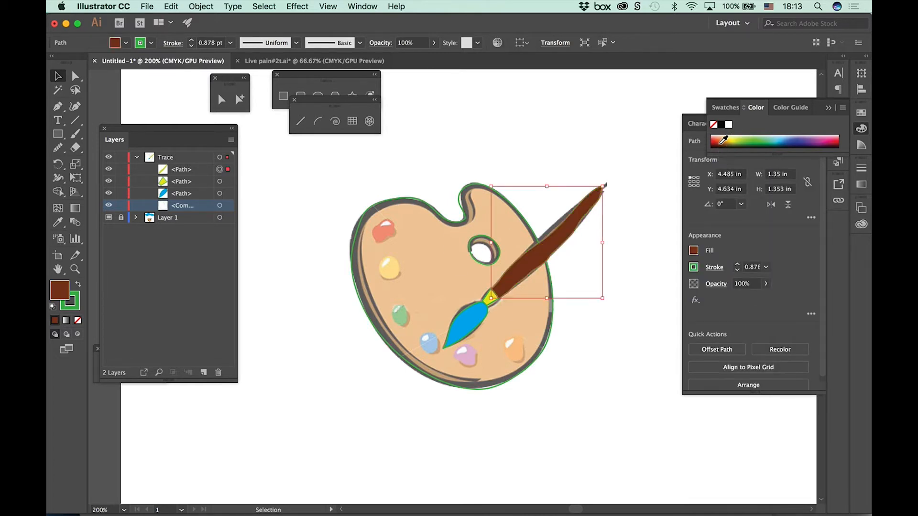
click(585, 125)
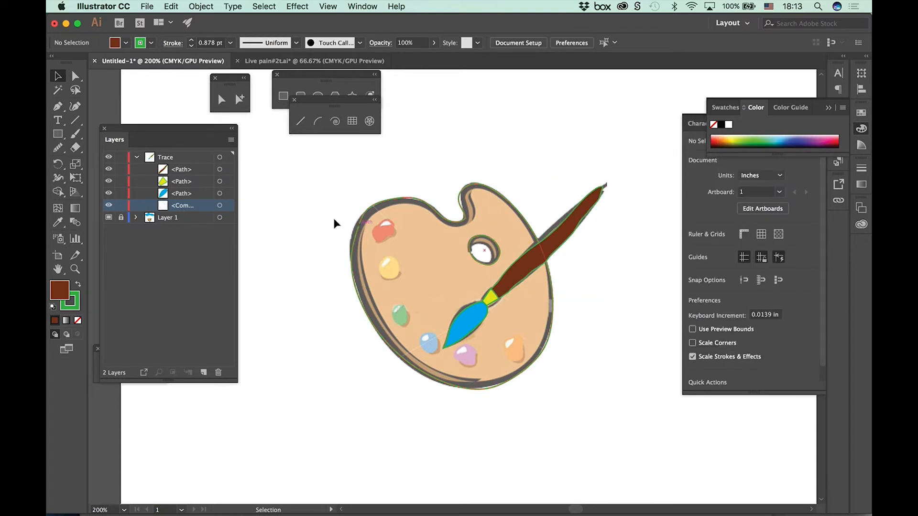
click(220, 169)
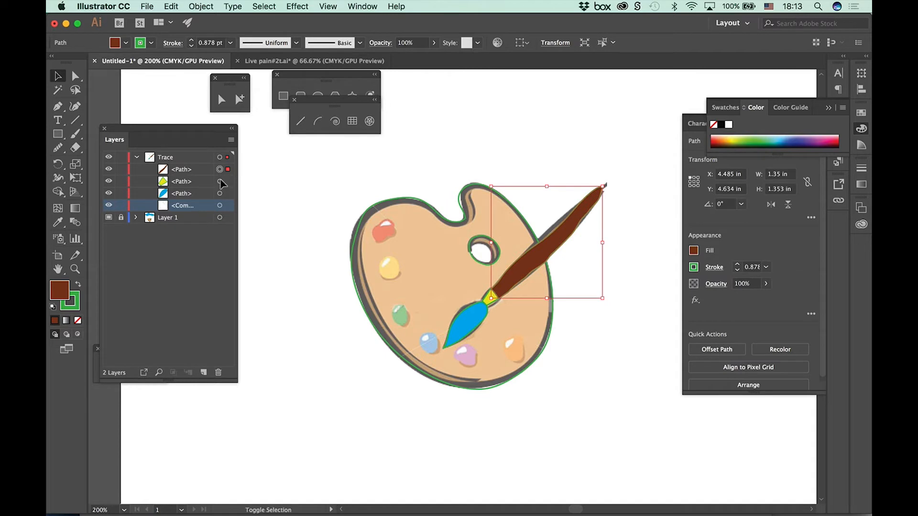
shift+click(219, 181)
shift+click(220, 194)
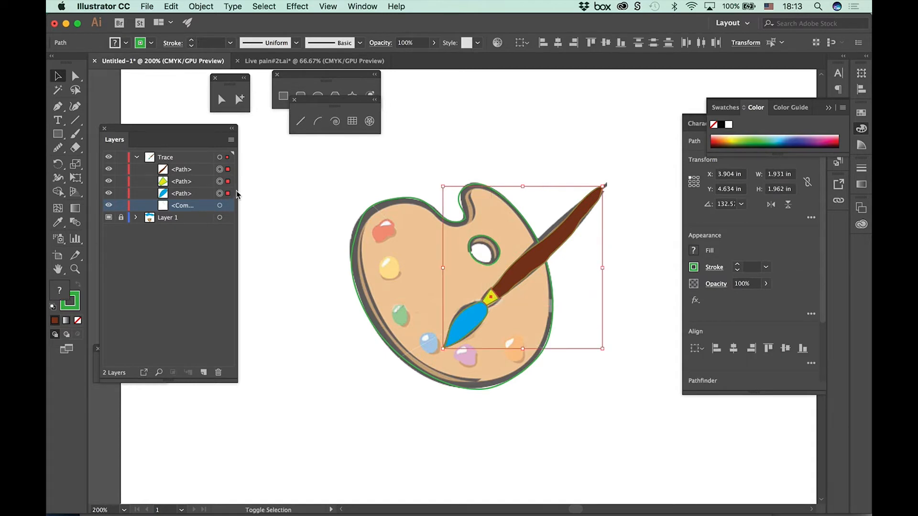
click(317, 179)
Step: Give the brush handle and ferrule paths on the Trace layer a black 2 pt stroke
click(220, 170)
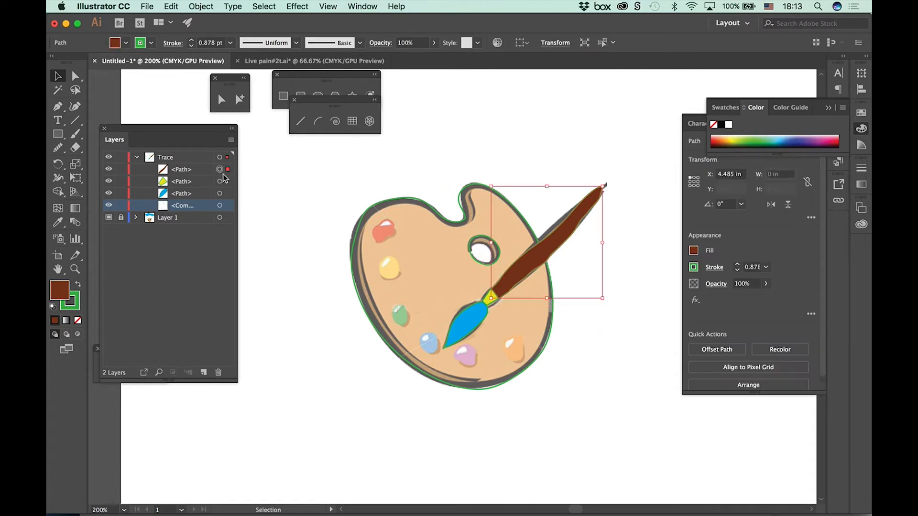
shift+click(220, 182)
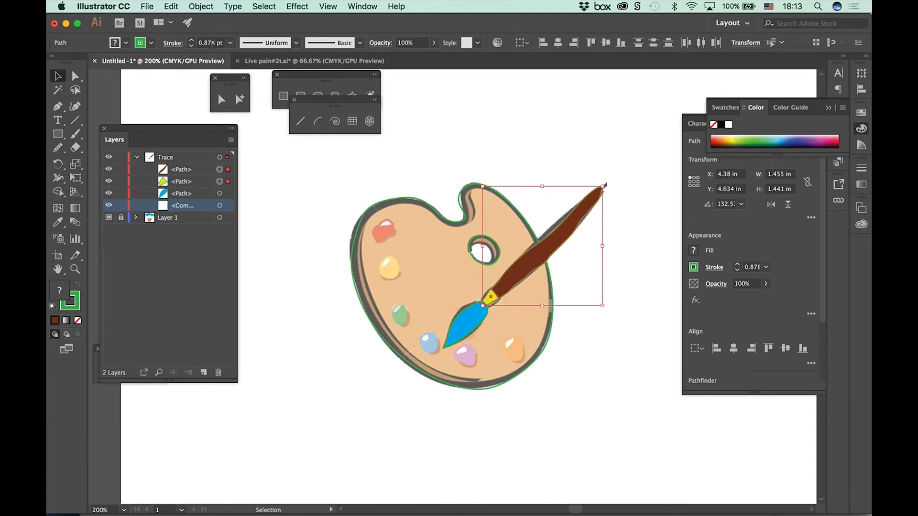
click(230, 42)
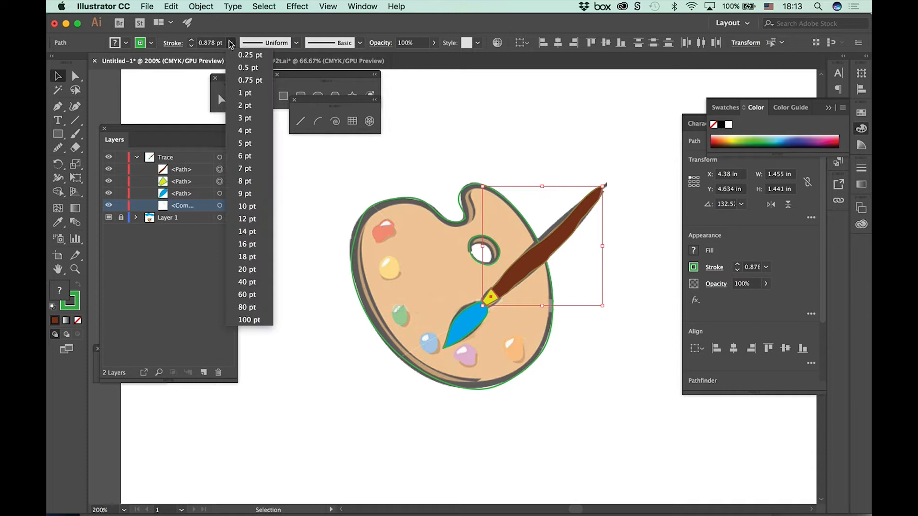
click(246, 93)
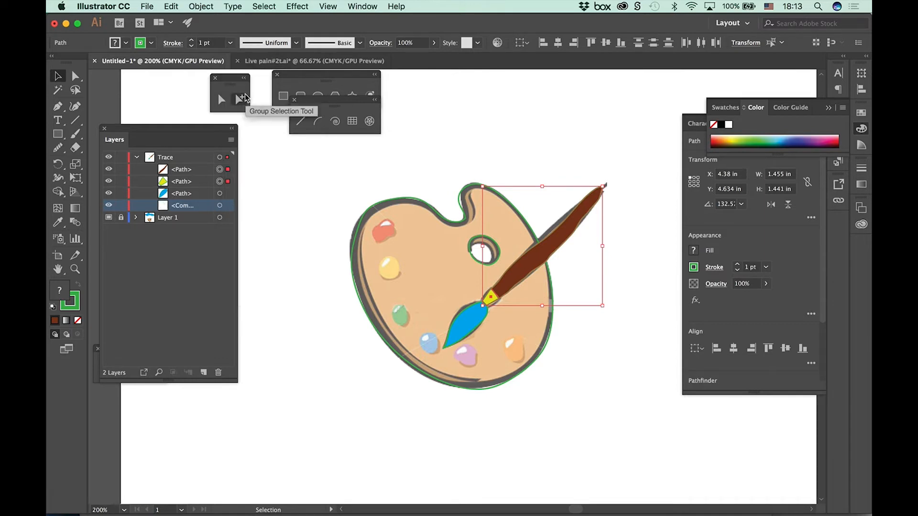
click(151, 43)
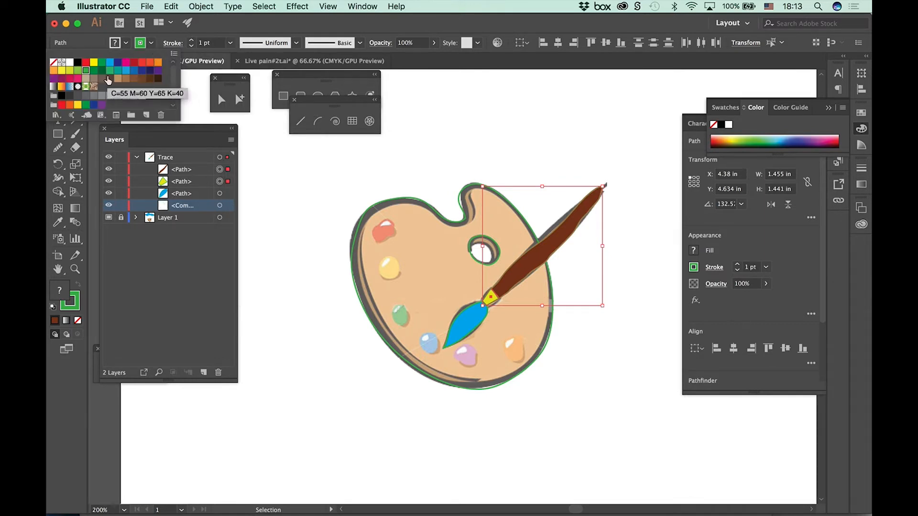
click(78, 63)
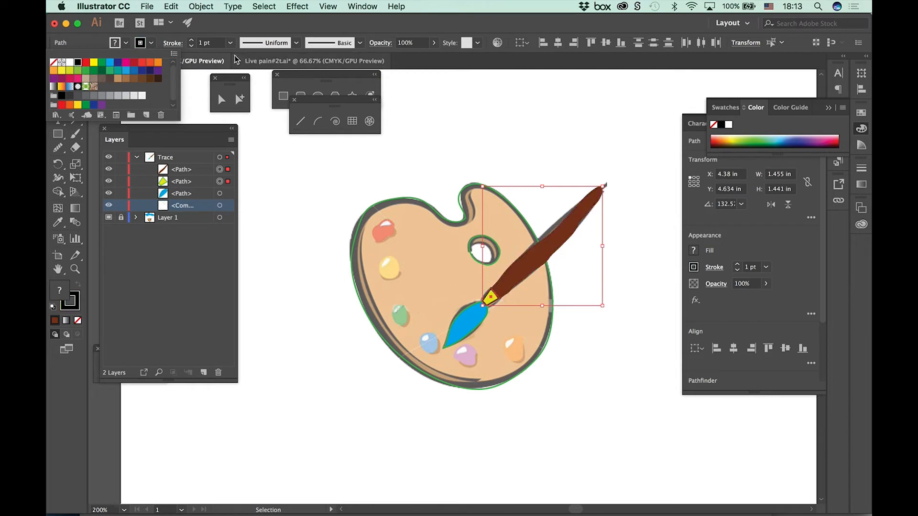
click(192, 40)
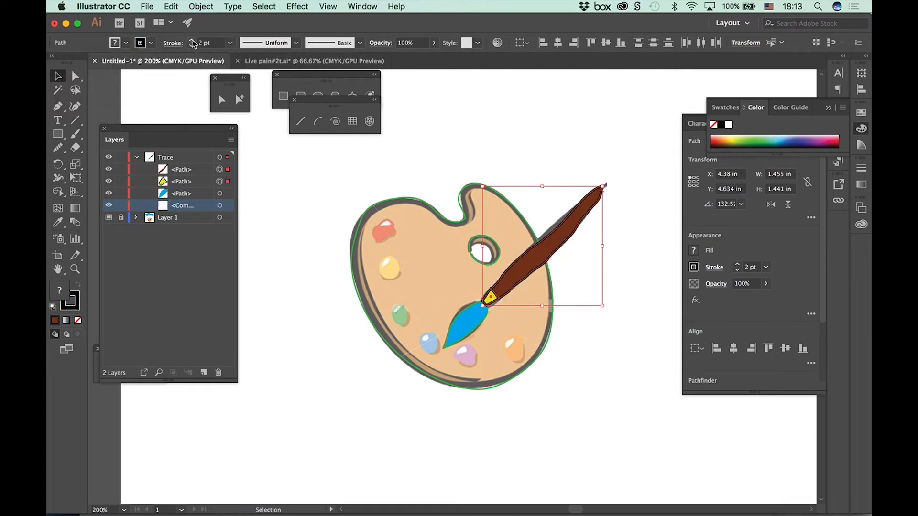
Step: Set the blue brush tip's stroke weight to 3 pt
click(469, 332)
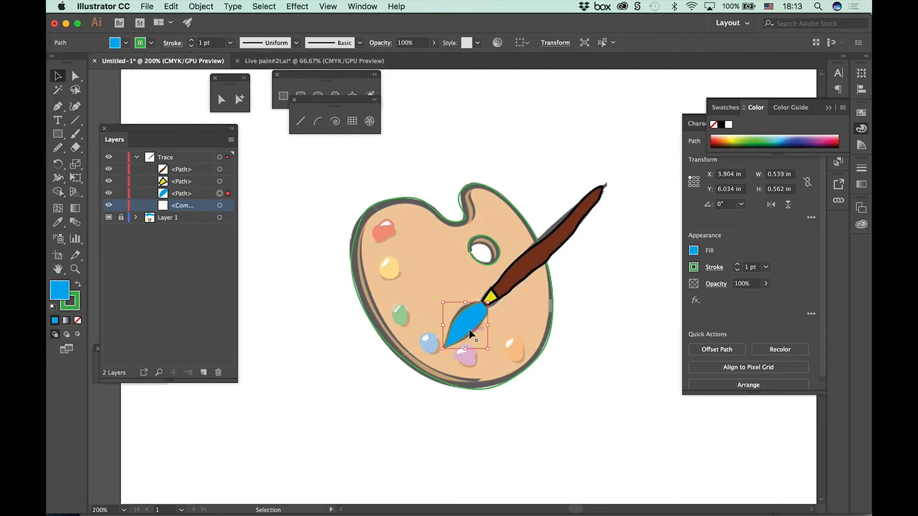
click(192, 40)
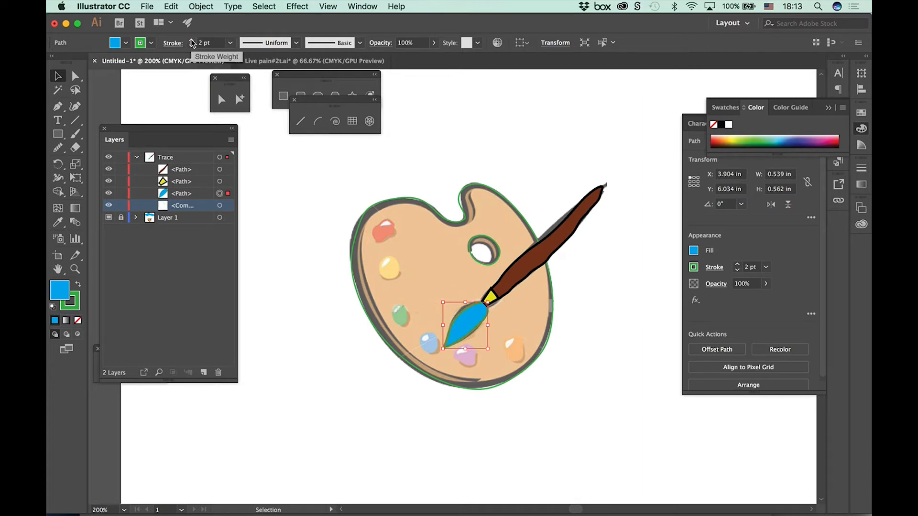
click(192, 40)
click(125, 44)
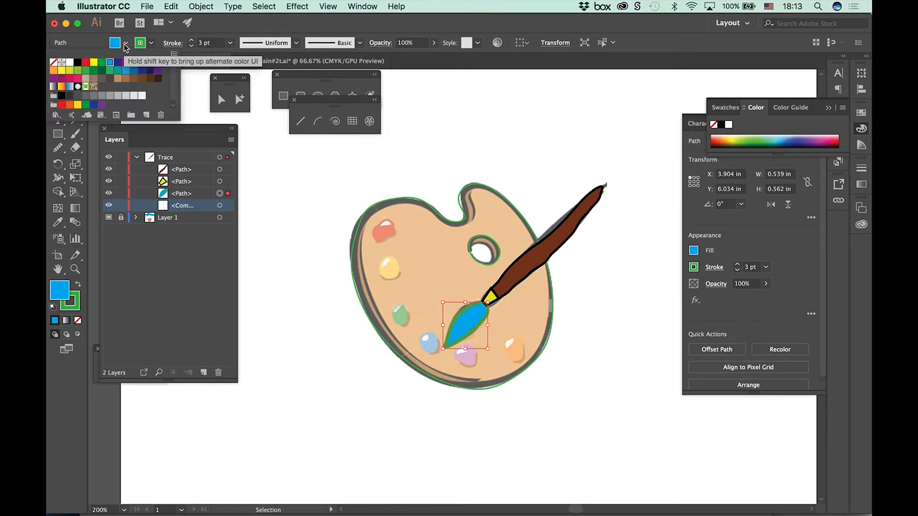
click(77, 62)
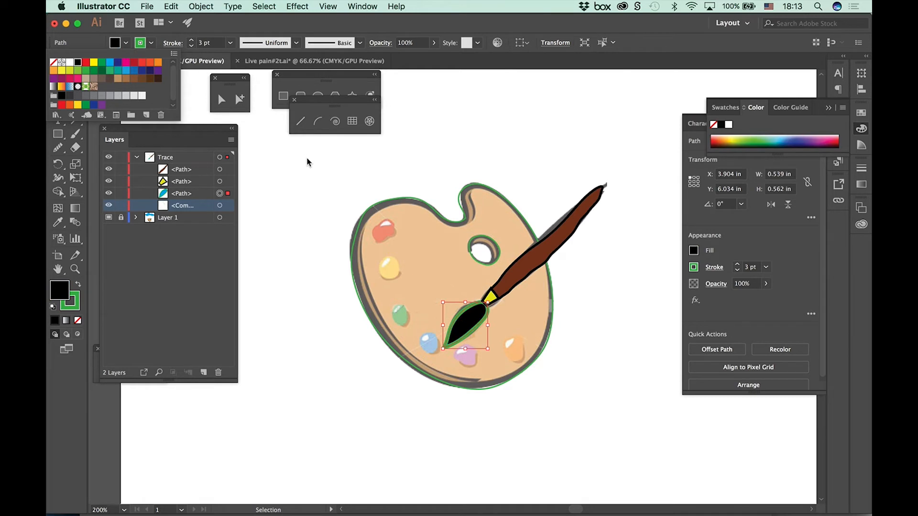
click(73, 307)
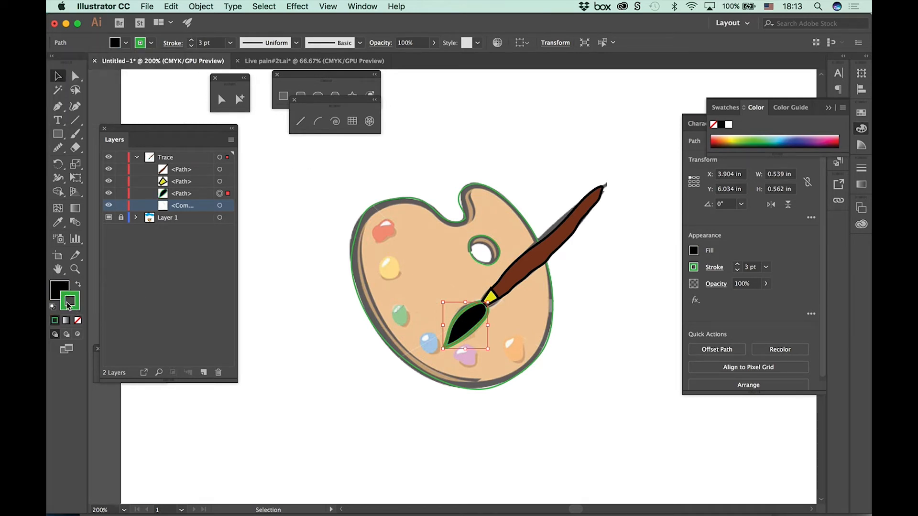
click(126, 43)
click(110, 65)
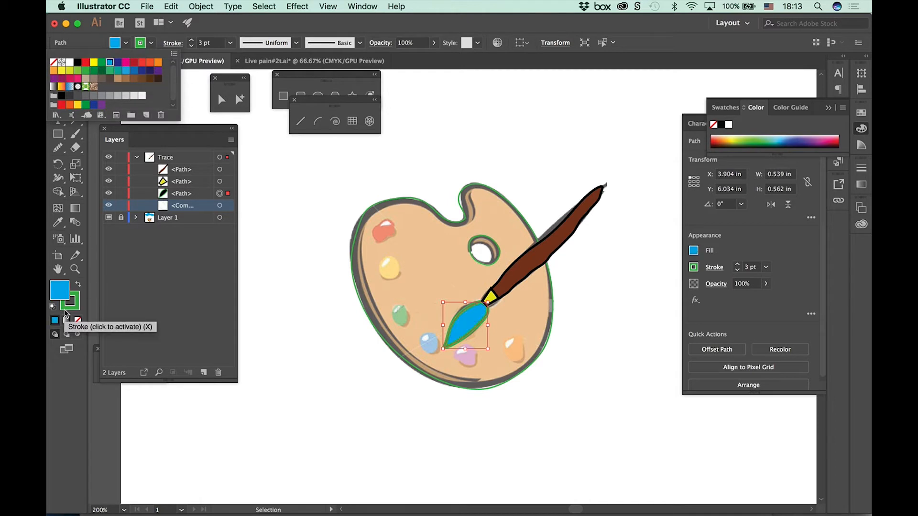
Step: Change the brush tip's stroke color to black and deselect the path
click(152, 43)
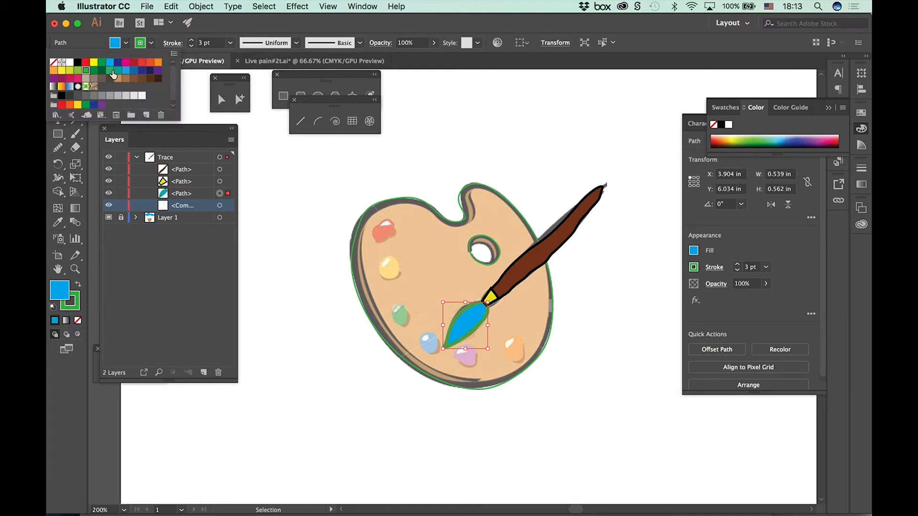
click(77, 62)
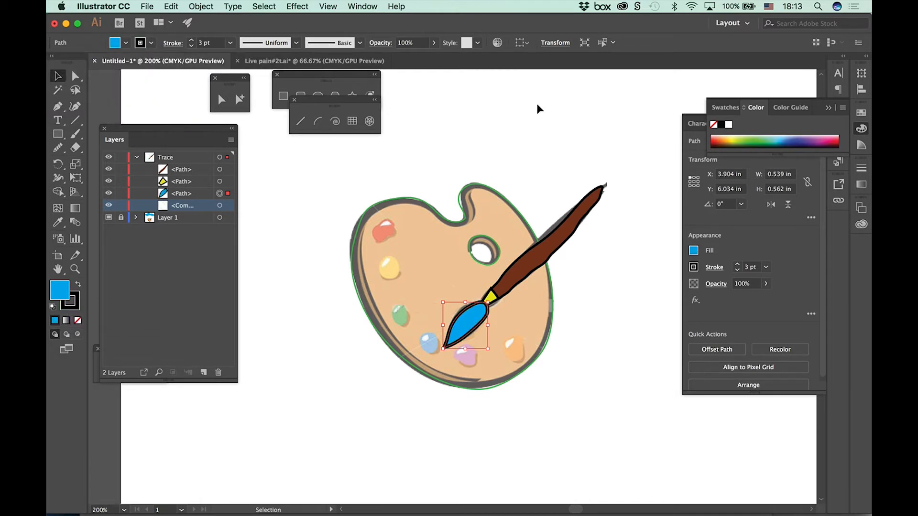
click(391, 426)
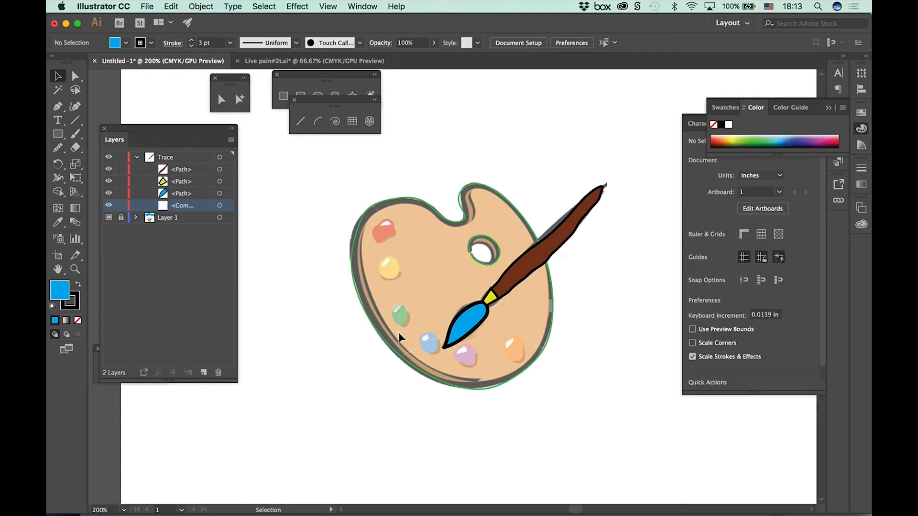
Step: Hide Layer 1 and set the palette compound path's stroke weight to 4 pt
click(108, 218)
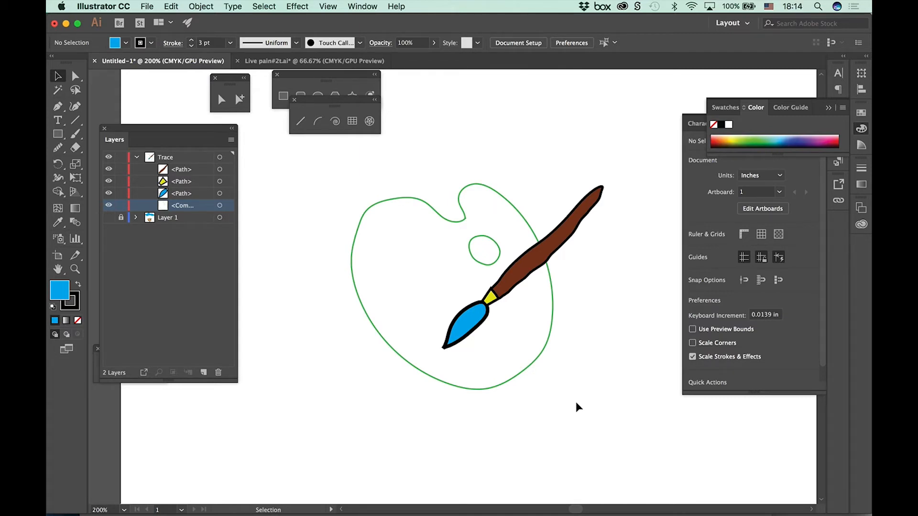
click(510, 200)
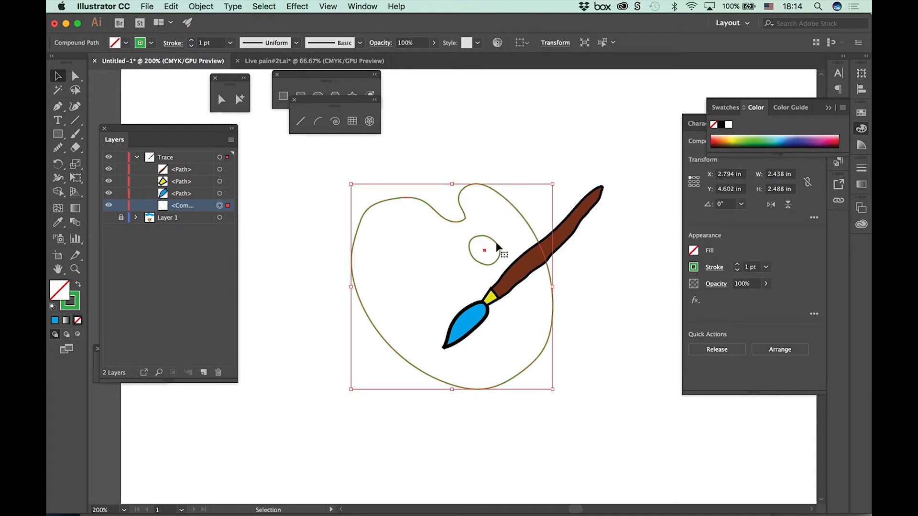
click(148, 43)
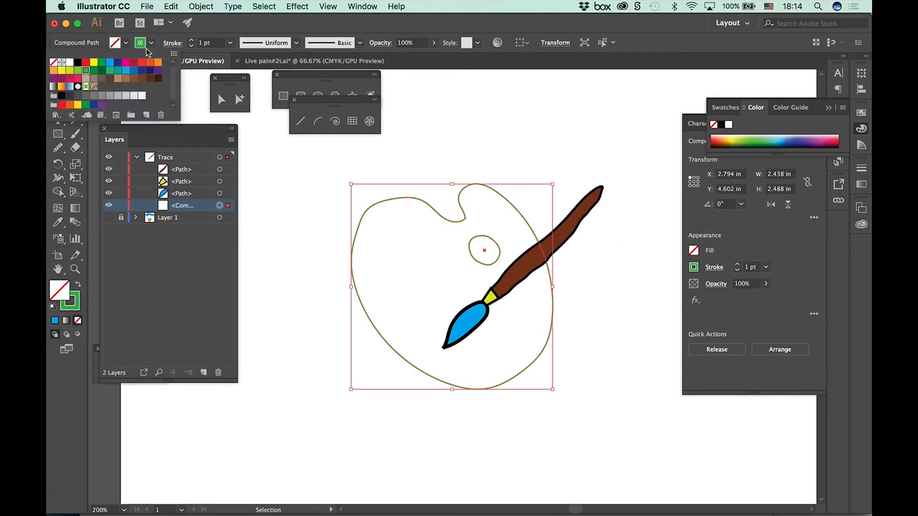
click(193, 41)
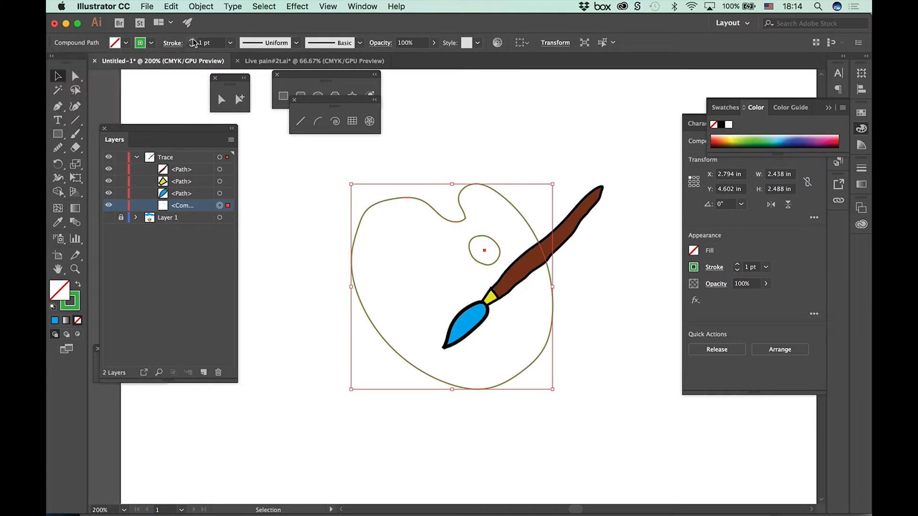
click(191, 40)
click(192, 40)
click(192, 40)
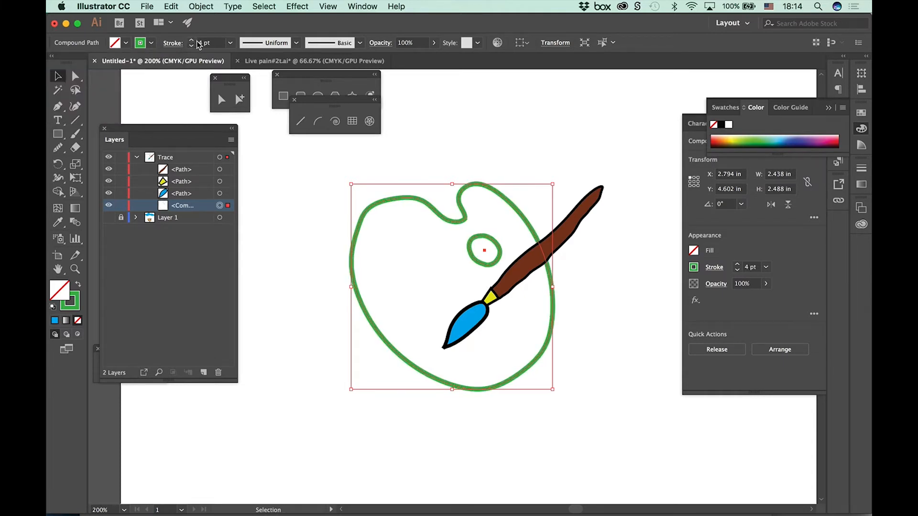
Step: Change the palette's stroke color to black
click(151, 43)
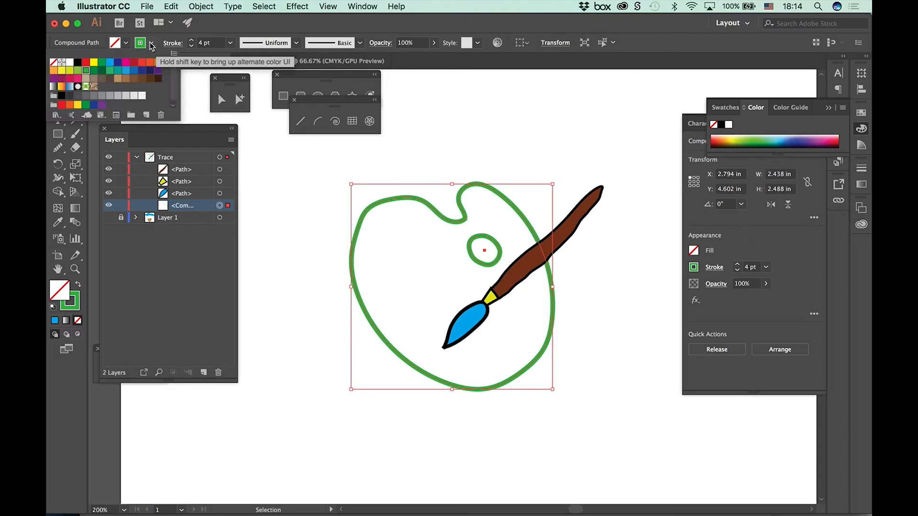
click(77, 62)
click(473, 103)
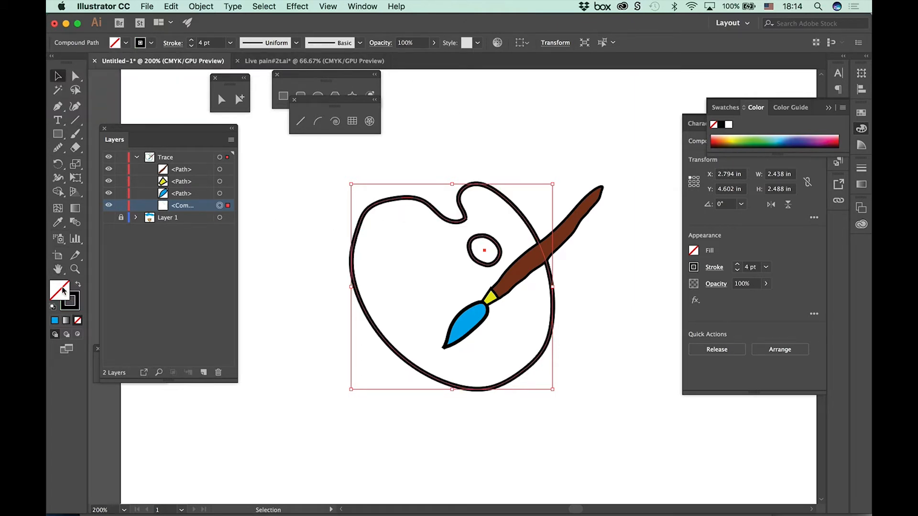
Step: Fill the palette compound path with light orange and deselect it
click(125, 43)
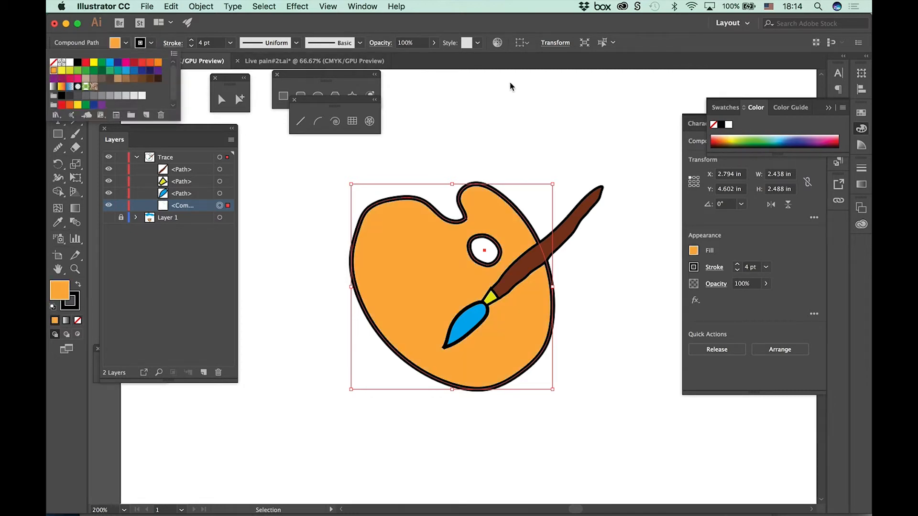
click(661, 199)
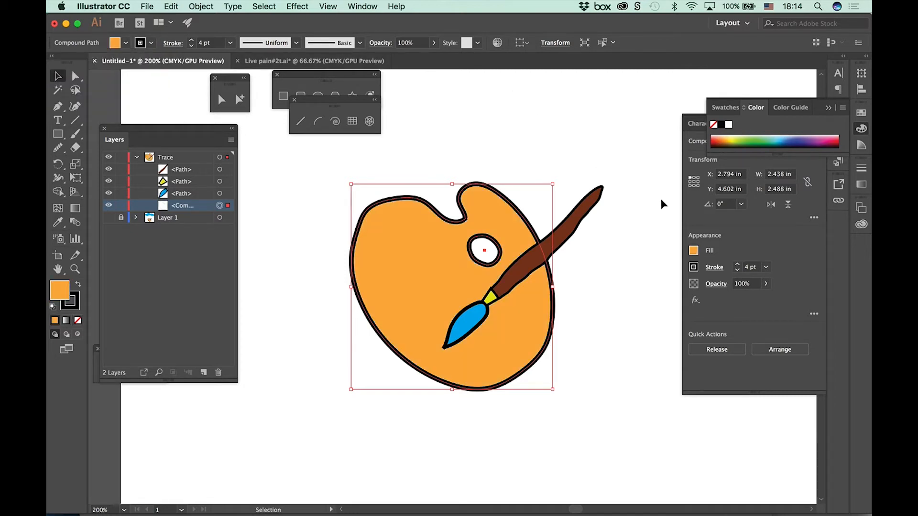
click(607, 369)
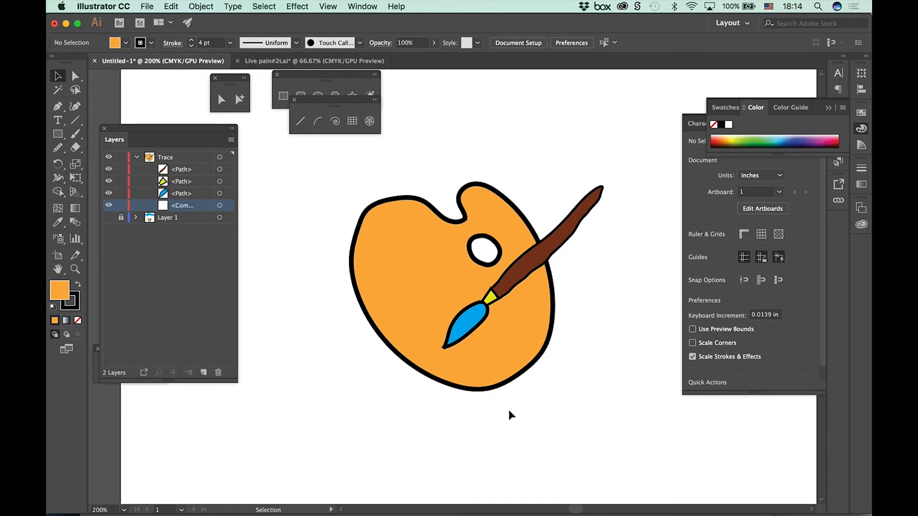
click(385, 298)
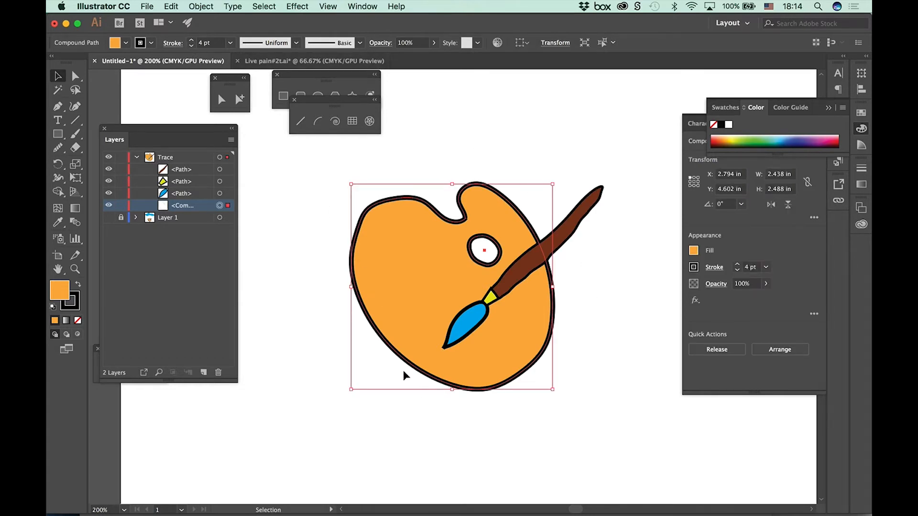
click(454, 424)
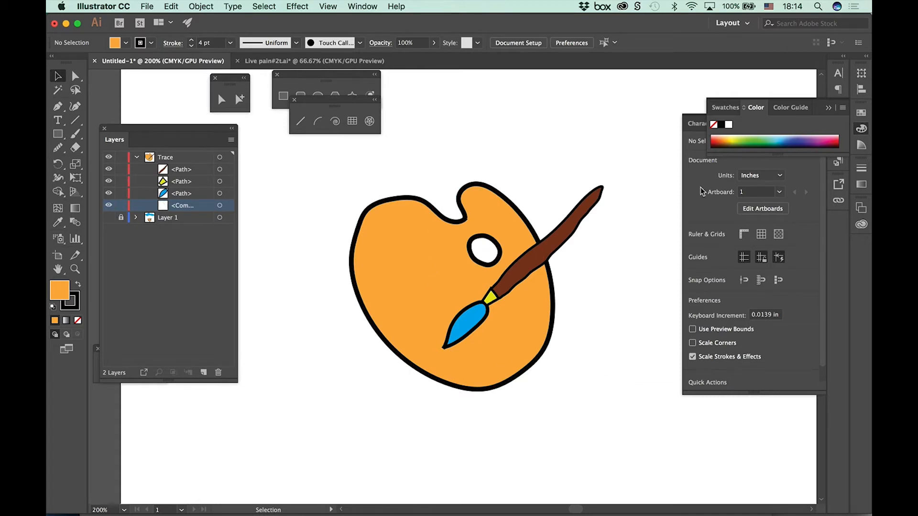
Step: Thin the palette outline at its upper-left edge using the Width tool
click(58, 191)
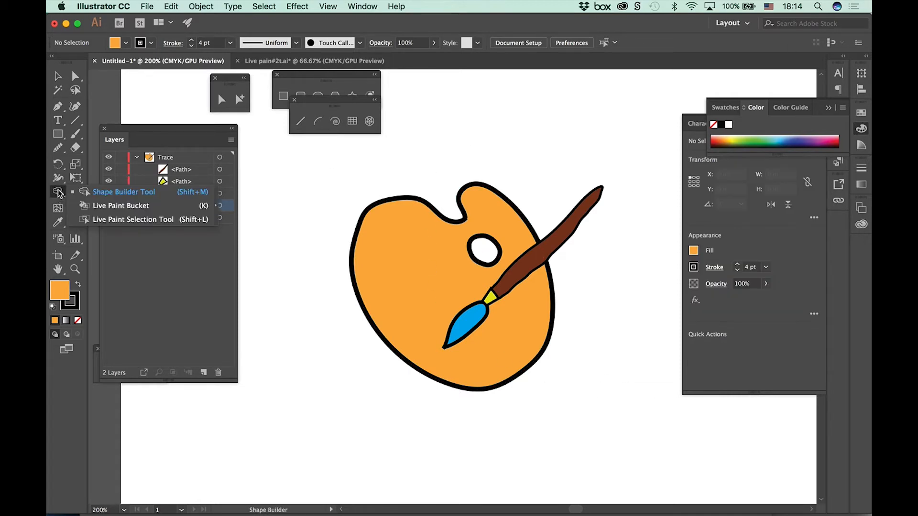
drag(58, 179, 99, 181)
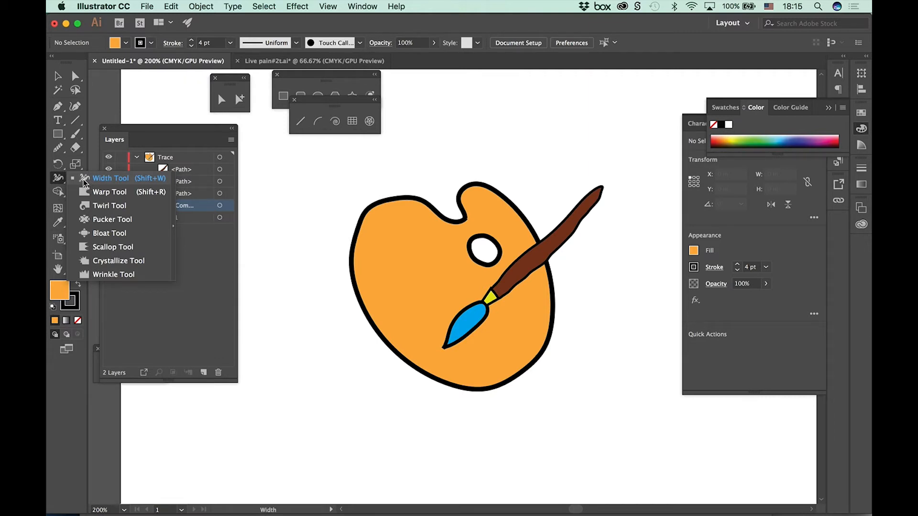
click(83, 182)
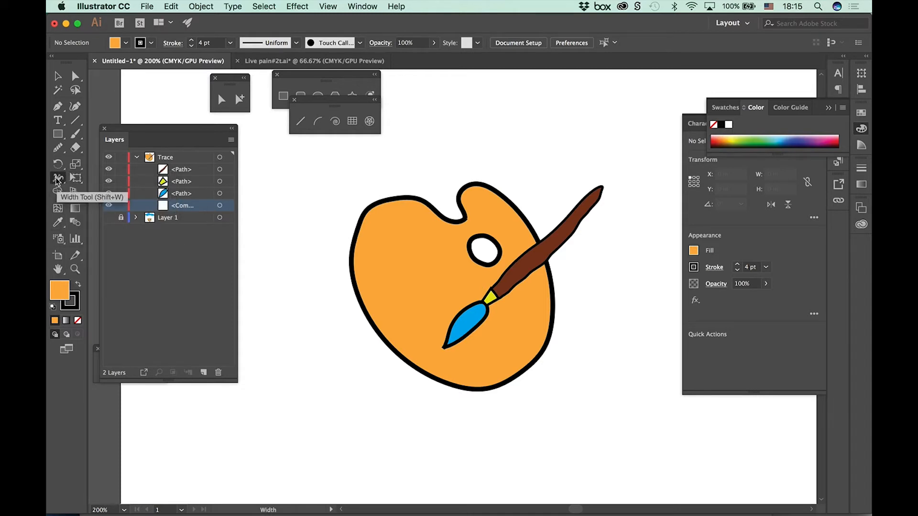
key(super+equal)
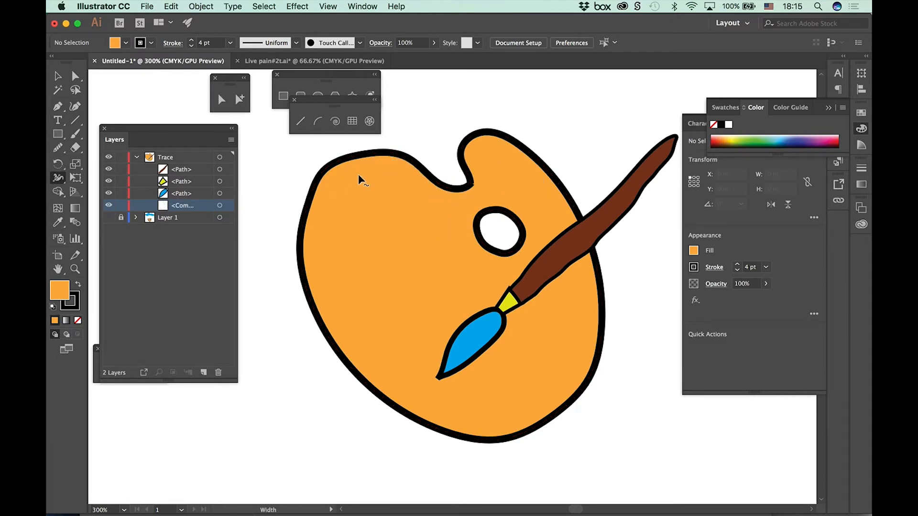
mouse_move(356, 156)
mouse_down()
mouse_move(365, 171)
mouse_move(357, 156)
mouse_up()
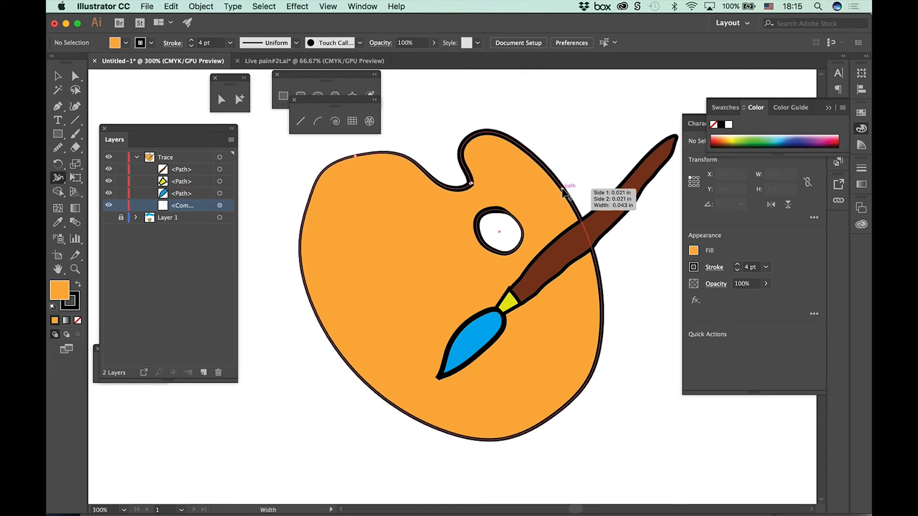
Step: Thicken the palette outline at its upper-right edge and give the lower-left edge a width point totalling 0.048 in, with Side 1 at 0.027 in
drag(563, 190, 567, 189)
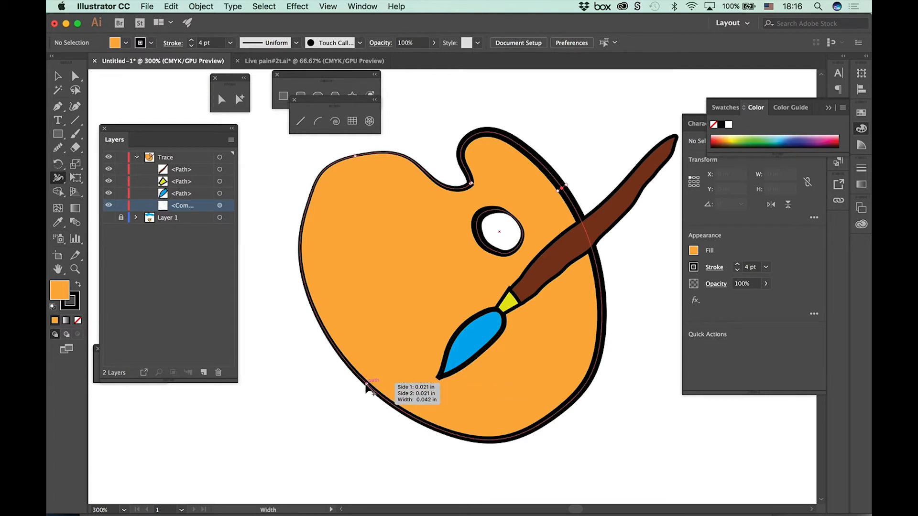
mouse_move(366, 388)
mouse_down()
mouse_move(349, 403)
mouse_move(360, 386)
mouse_move(358, 411)
mouse_move(370, 387)
mouse_up()
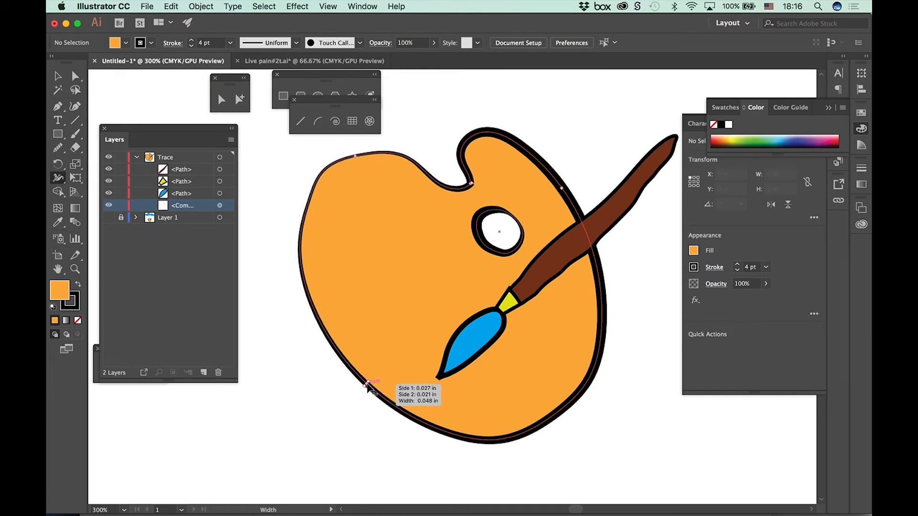
double_click(366, 386)
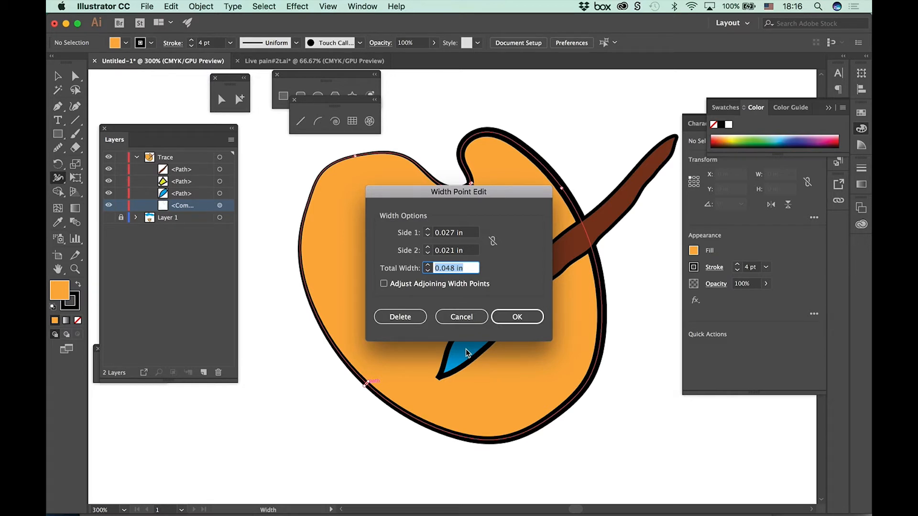
click(515, 316)
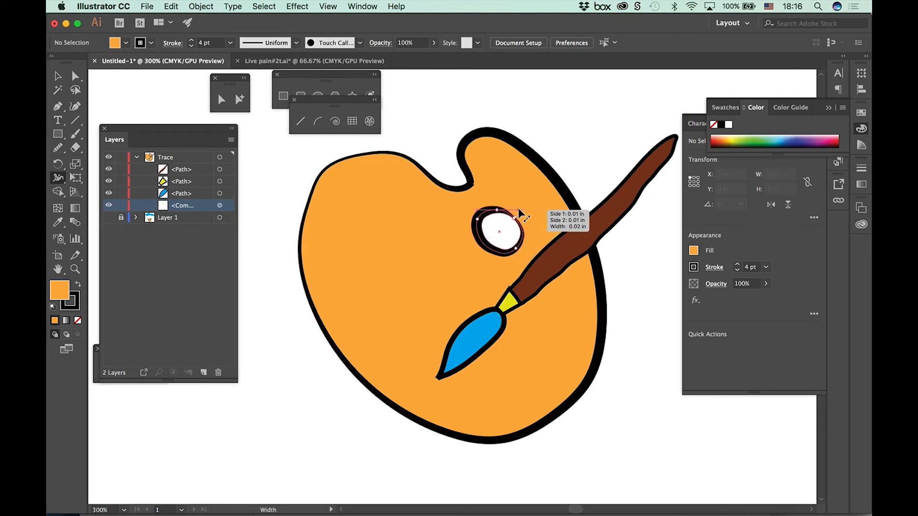
Step: Try widening the stroke at the thumb hole's upper-right edge and undo the change
drag(521, 215, 545, 200)
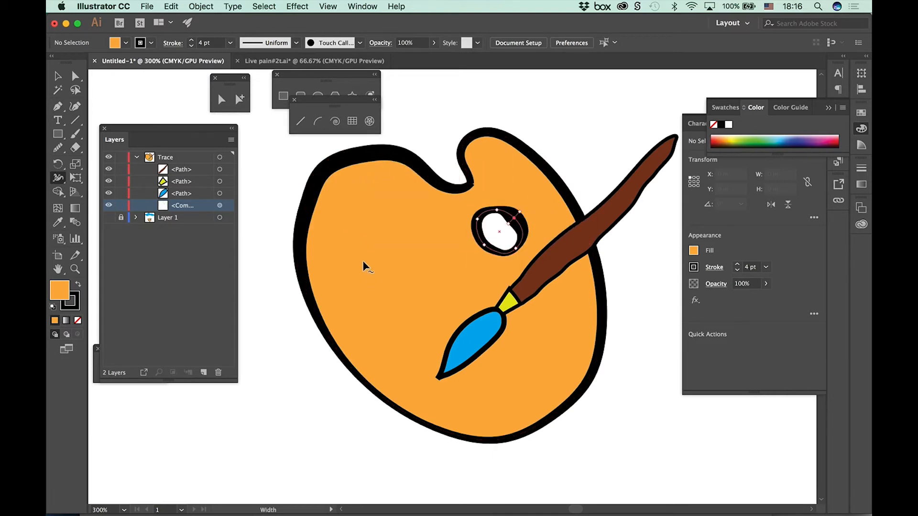
key(super+z)
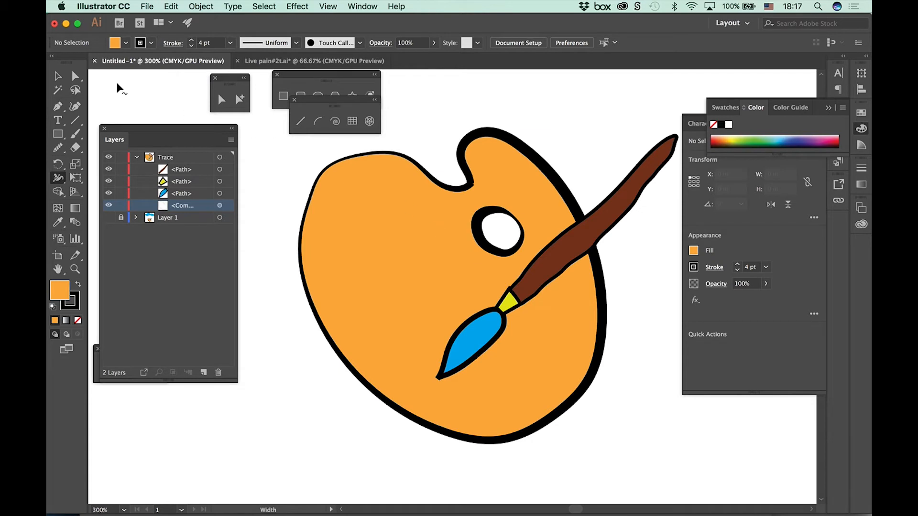
Step: Save the palette's custom stroke widths as a variable width profile named Width Profile1
click(57, 77)
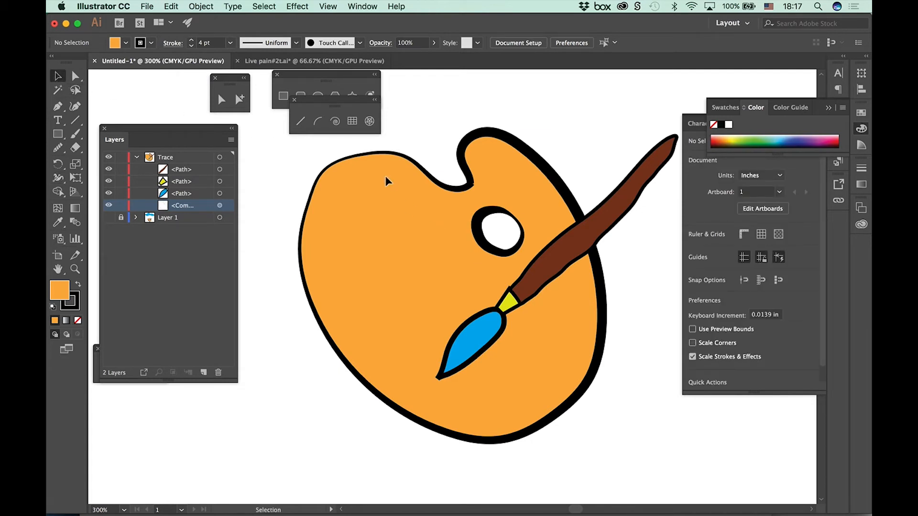
click(353, 161)
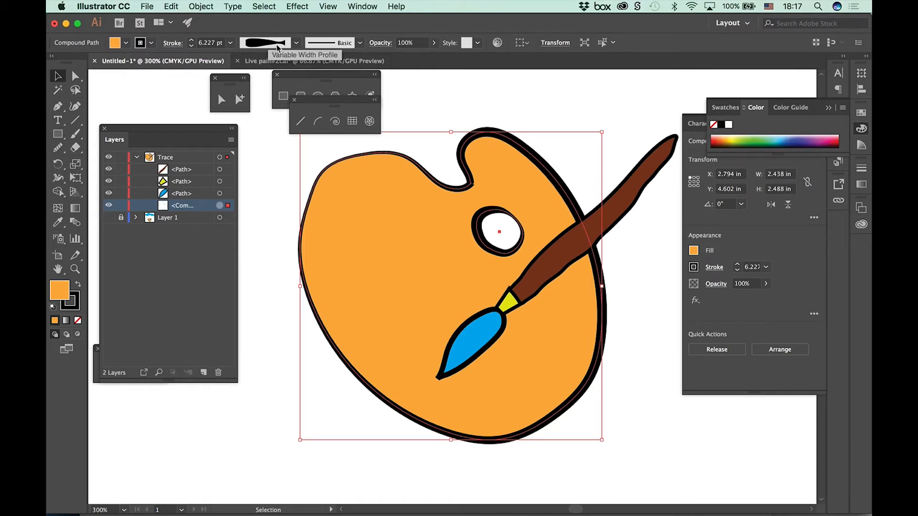
click(296, 43)
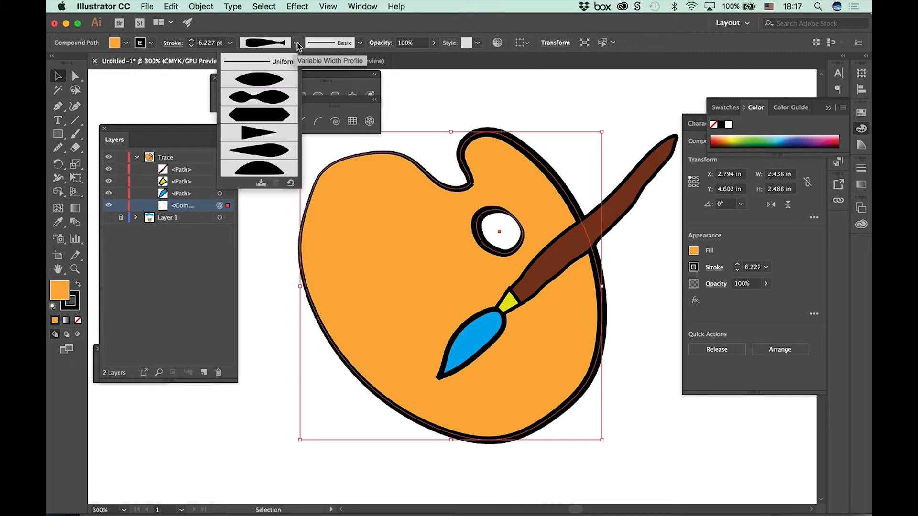
click(262, 185)
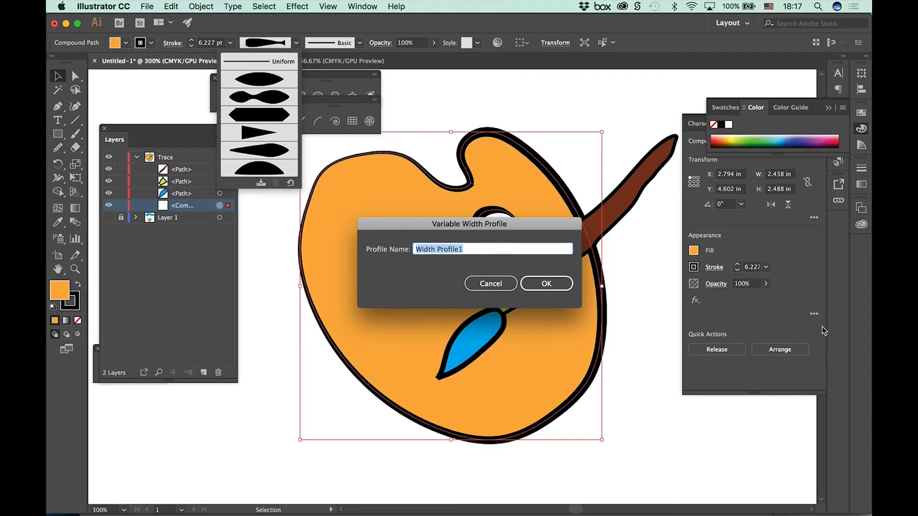
click(552, 282)
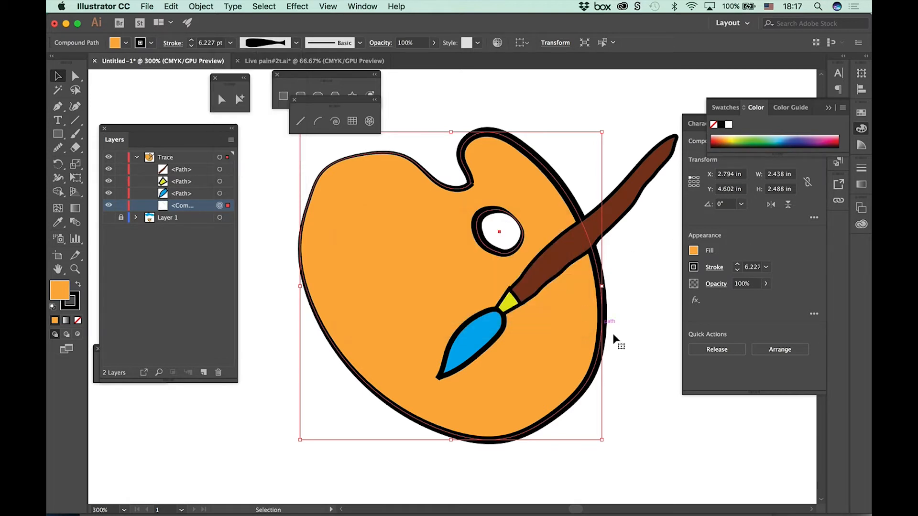
Step: Try three built-in variable width profiles on the palette's stroke, and reapply the saved custom profile
click(296, 42)
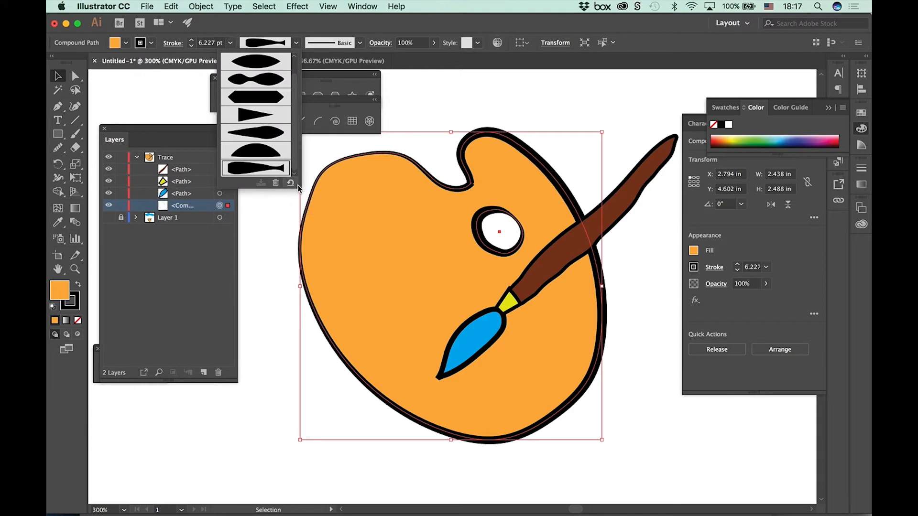
click(263, 76)
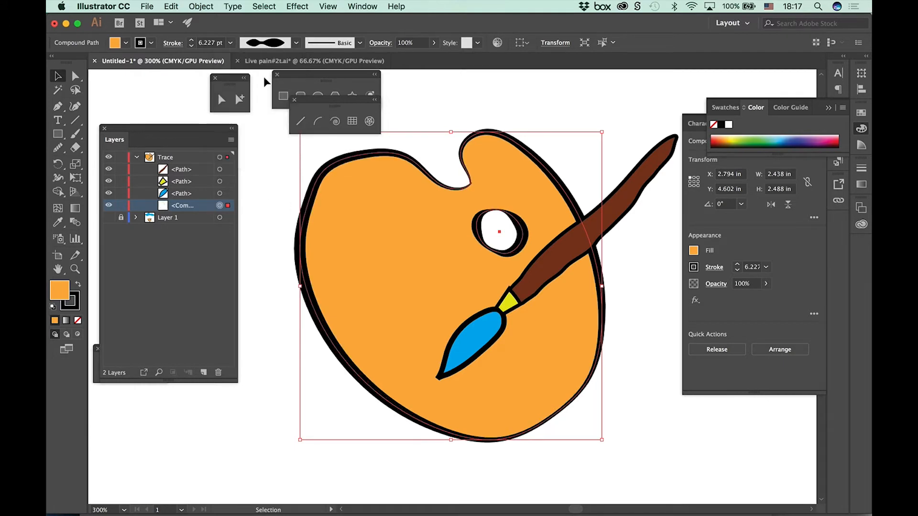
click(296, 43)
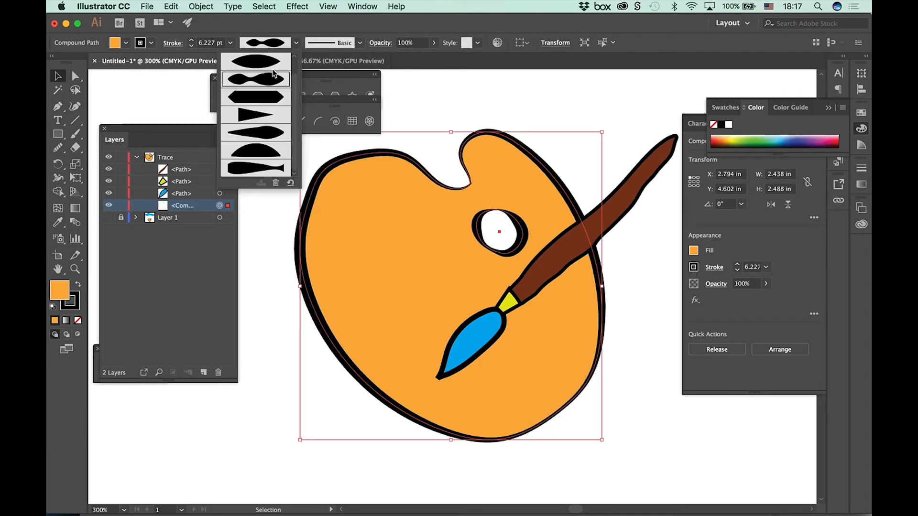
click(261, 63)
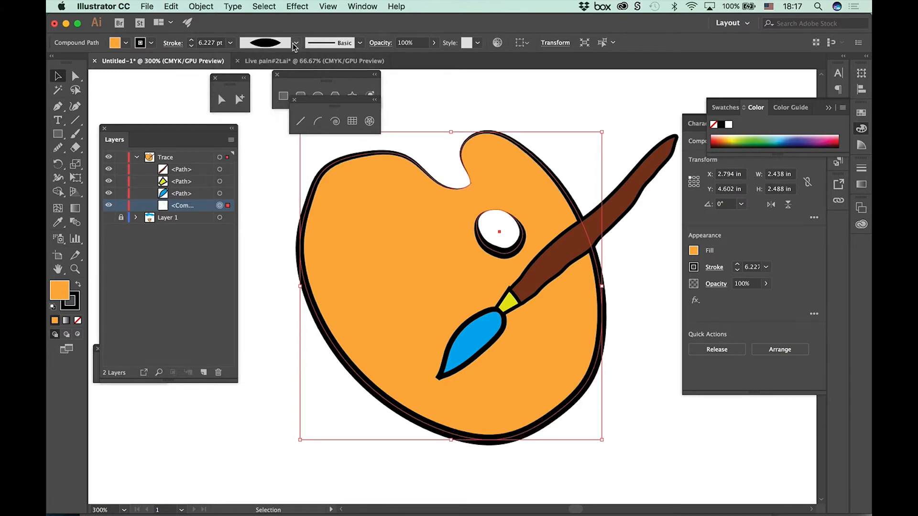
click(296, 43)
click(258, 98)
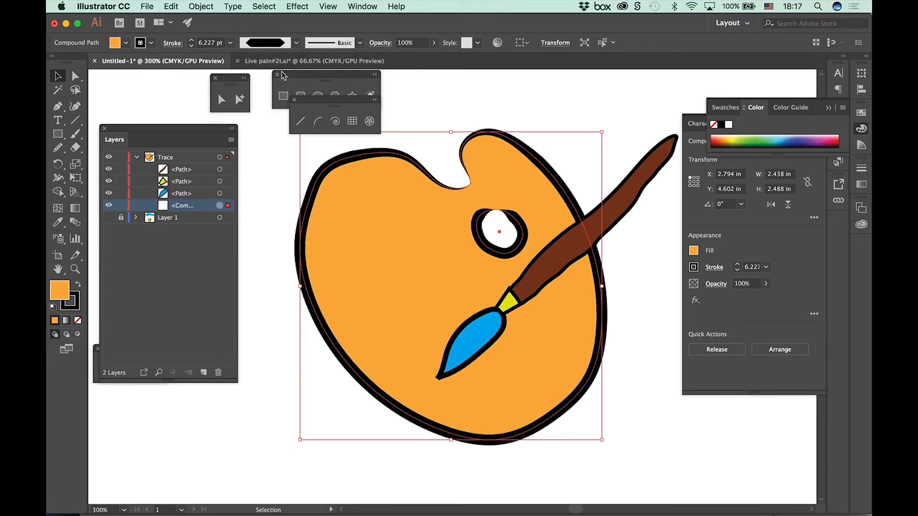
click(296, 43)
click(276, 176)
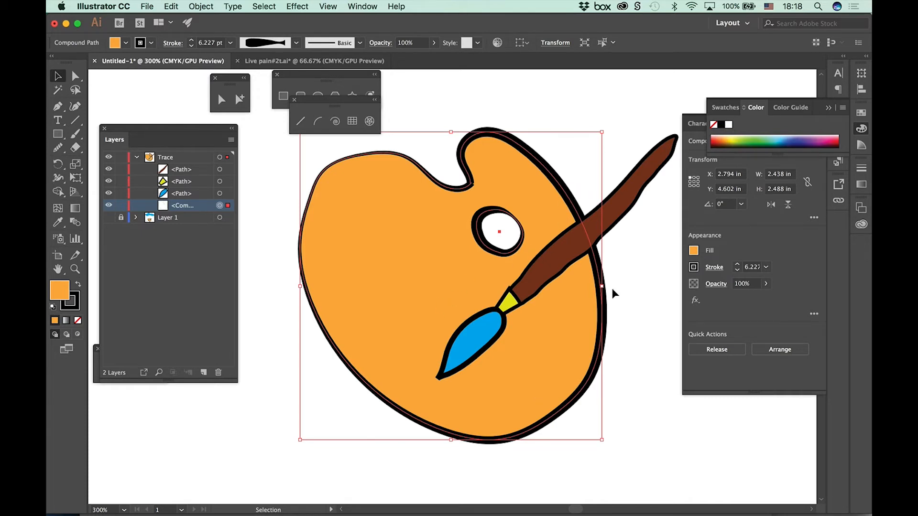
Step: Apply the saved custom width profile to the outline of the blue brush tip
click(497, 337)
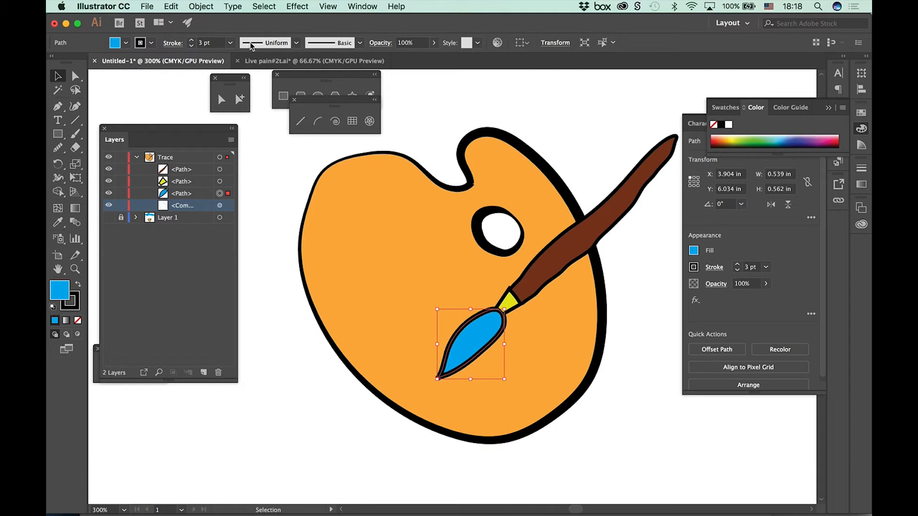
click(296, 43)
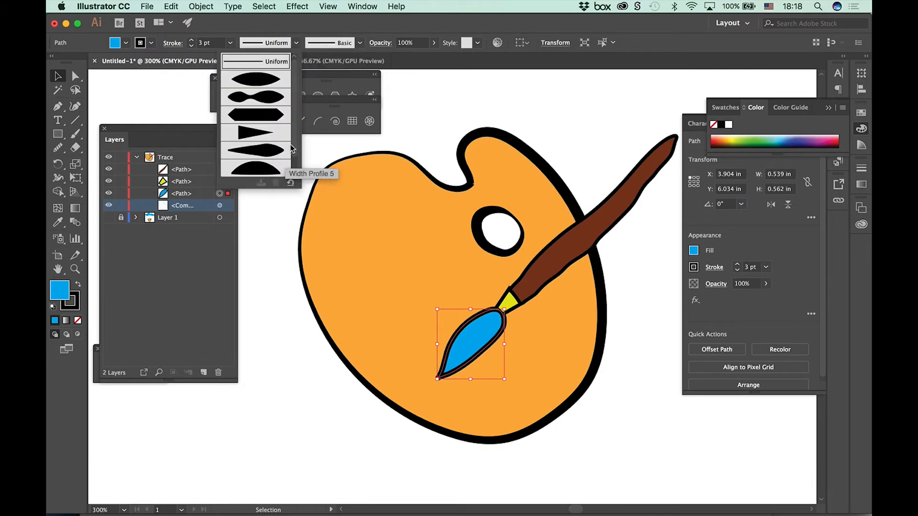
scroll(293, 149, down, 3)
click(261, 171)
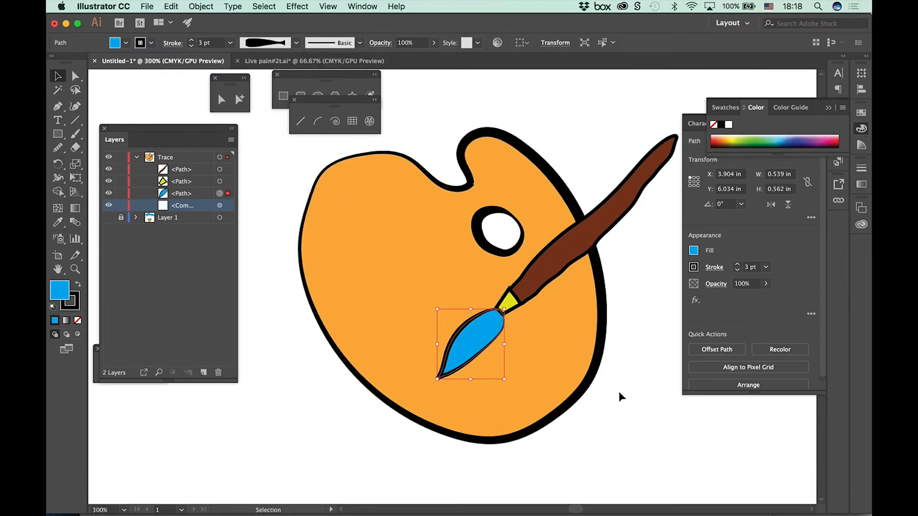
click(638, 419)
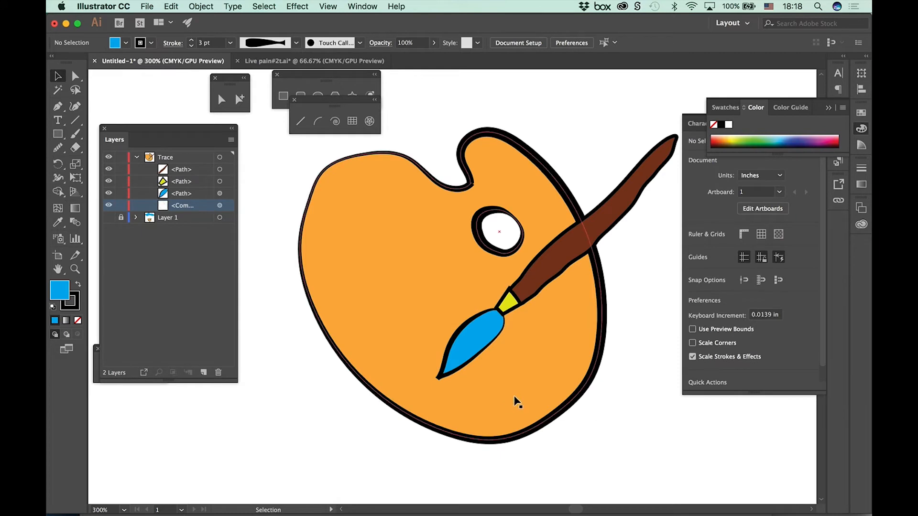
Step: Apply the saved custom width profile to the outlines of the yellow ferrule and the brown brush handle together
click(508, 308)
shift+click(565, 274)
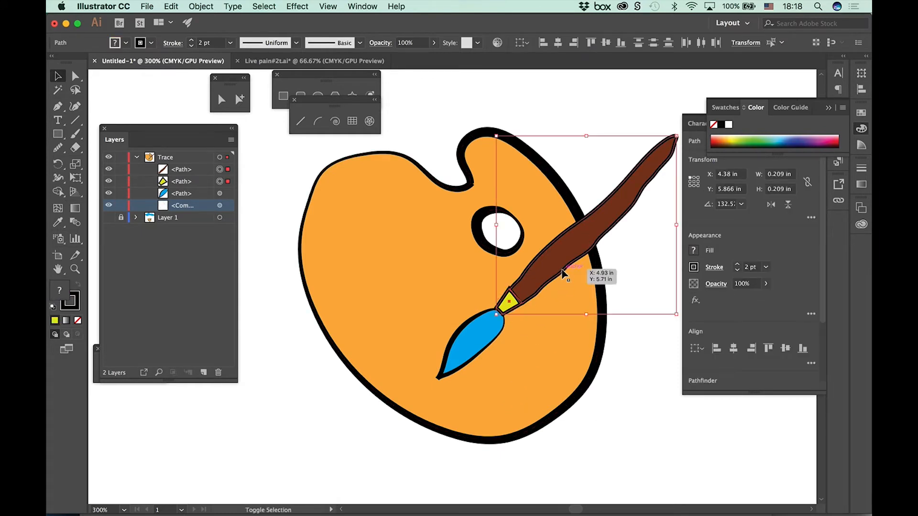
click(296, 43)
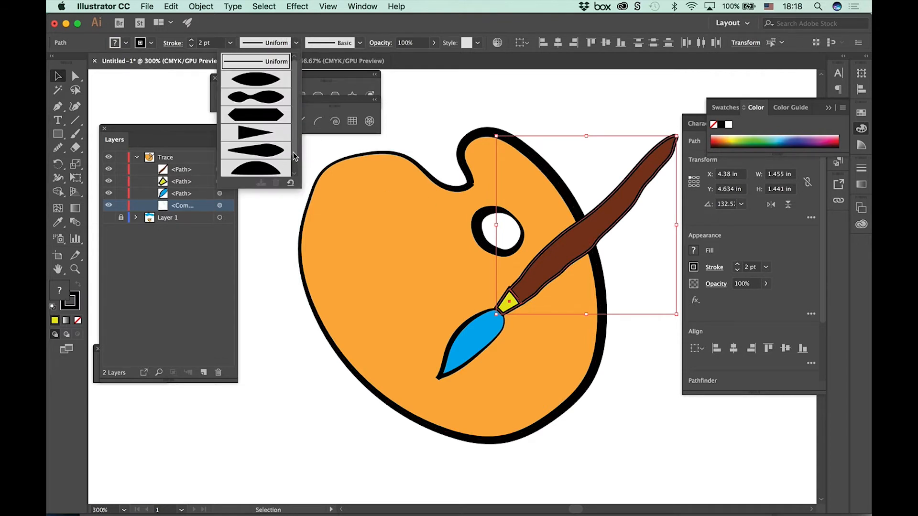
click(269, 167)
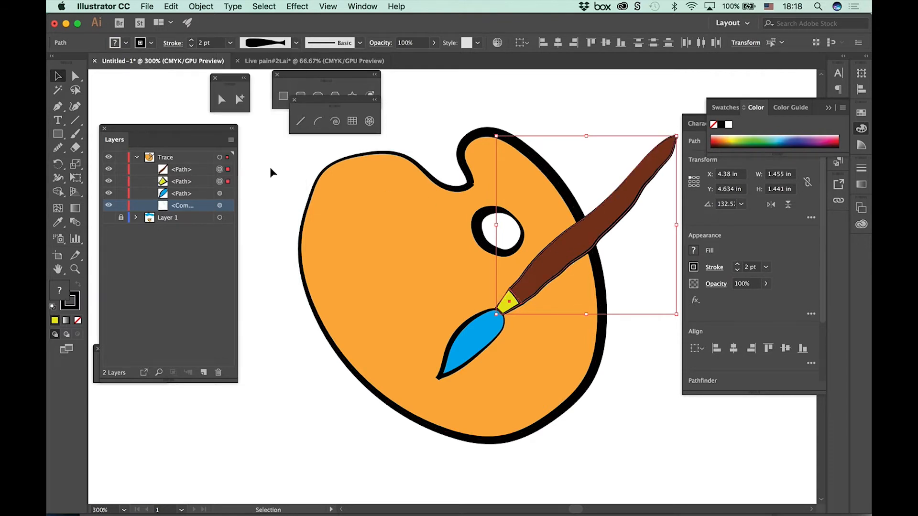
click(325, 400)
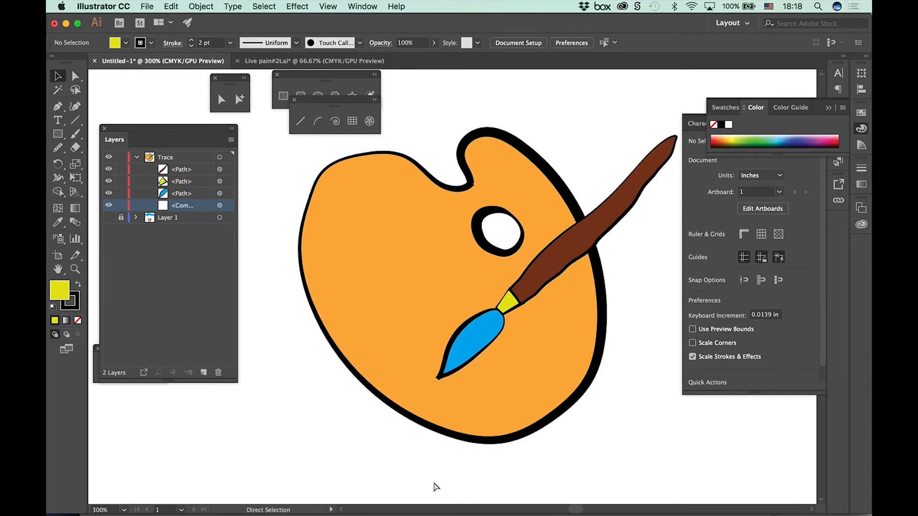
Step: Select all artwork on the Trace layer and move it up about 3.5 in to the upper part of the artboard
key(super+minus)
key(super+minus)
key(super+minus)
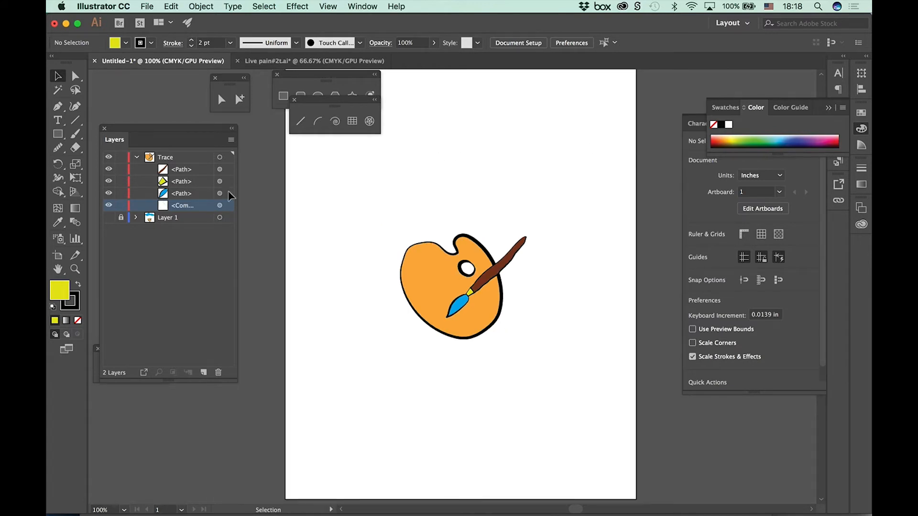
click(137, 158)
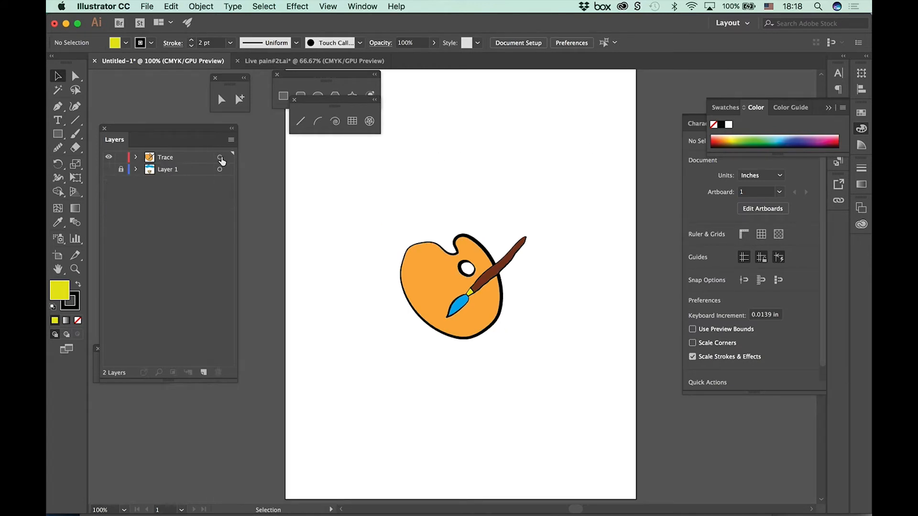
click(190, 161)
click(136, 157)
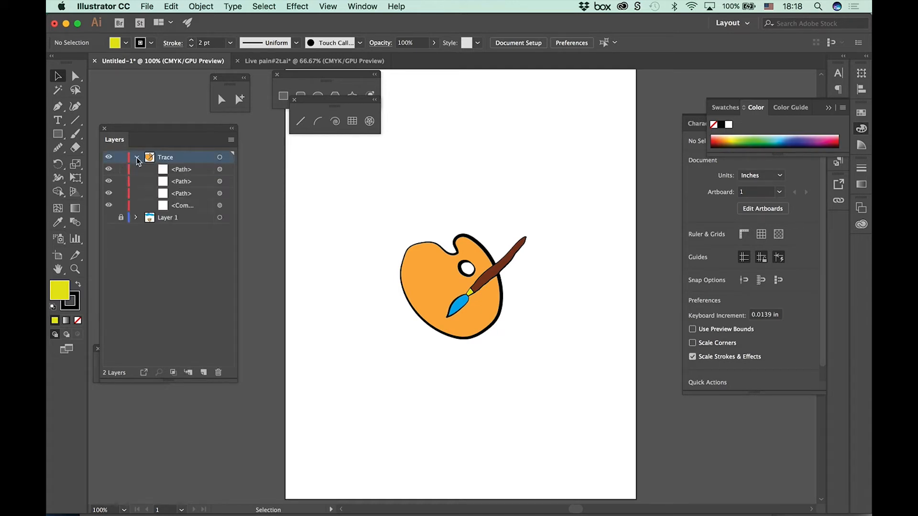
click(135, 157)
click(219, 158)
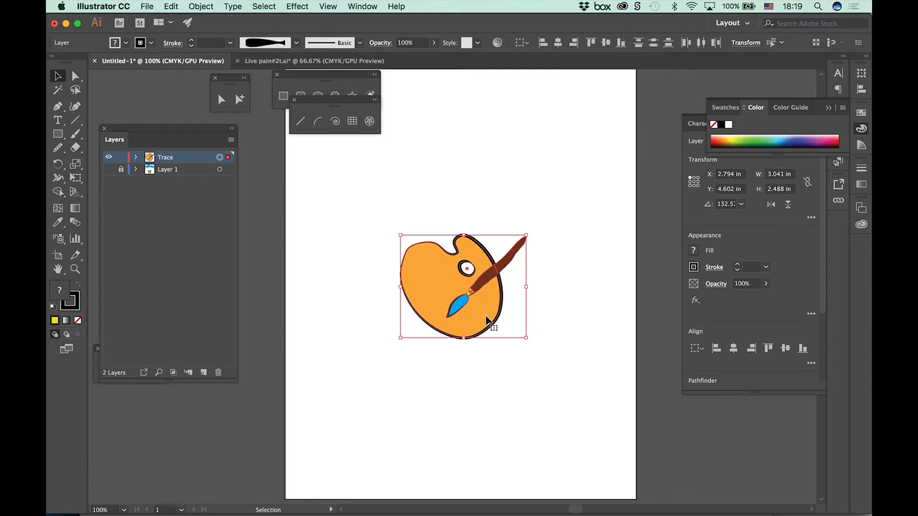
drag(435, 293, 440, 158)
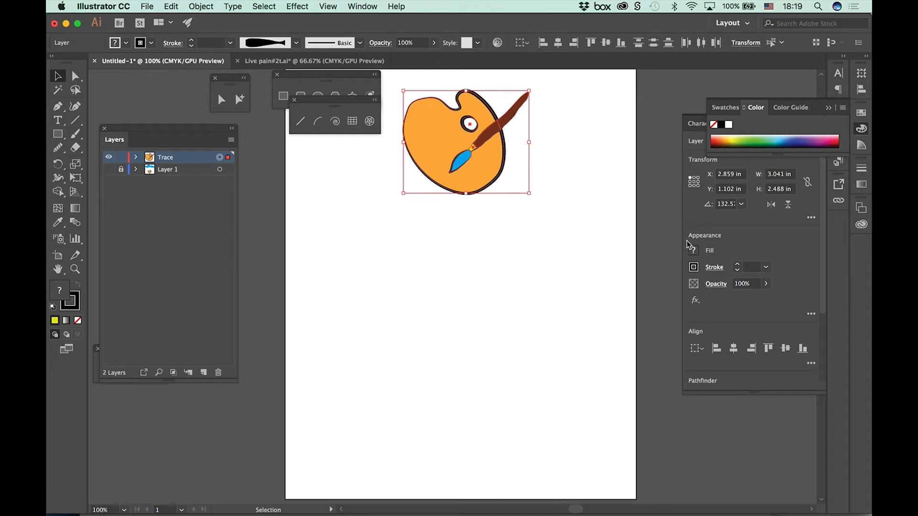
click(606, 181)
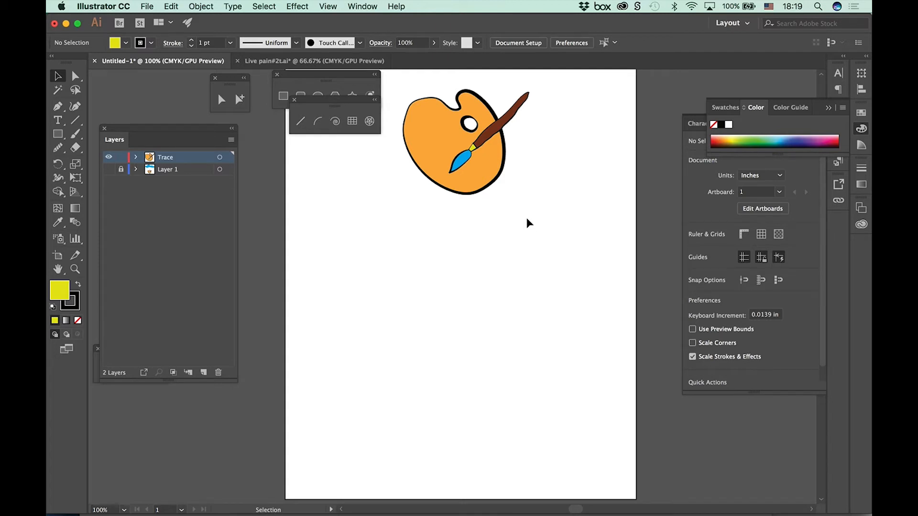
Step: Lock the Trace layer and turn Layer 1 back into a visible, non-template layer
click(120, 158)
click(110, 170)
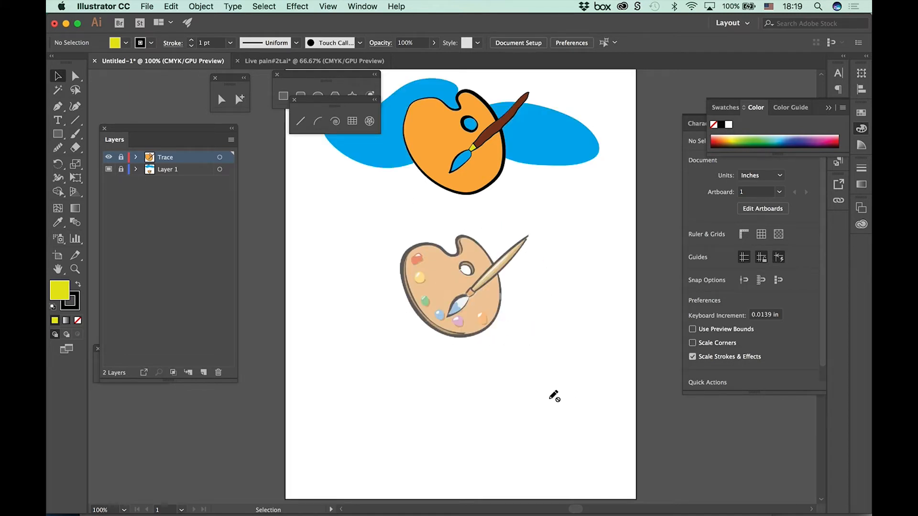
click(179, 170)
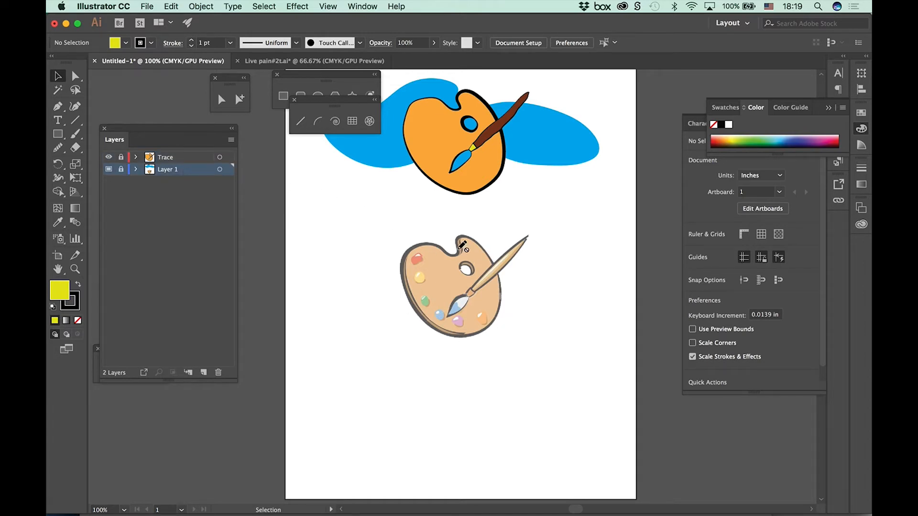
click(231, 140)
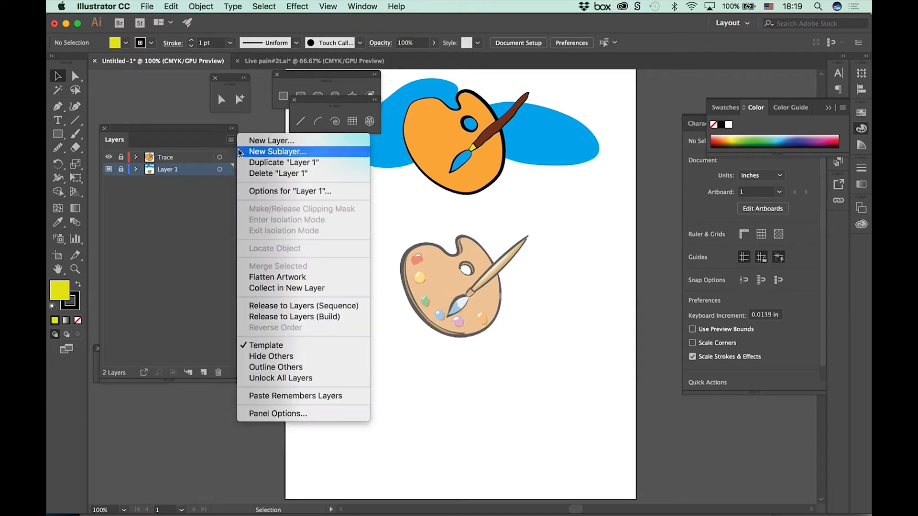
click(270, 346)
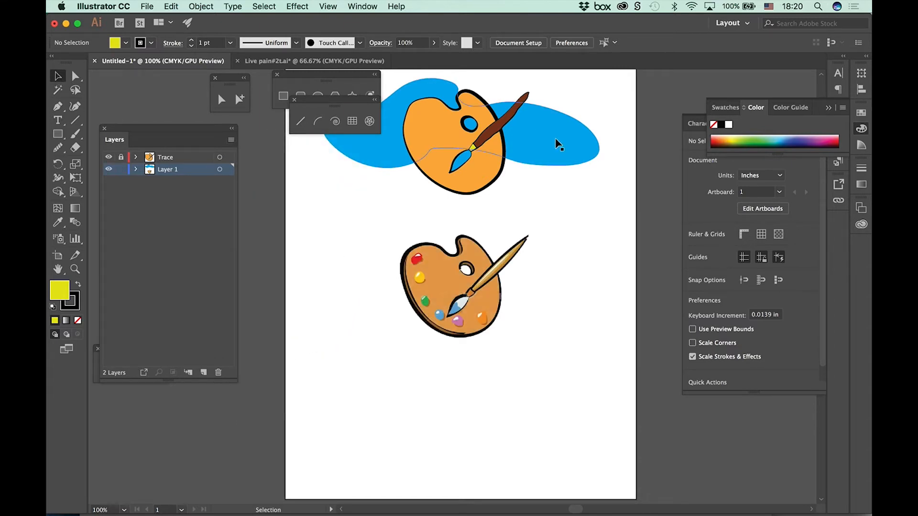
Step: Delete the blue shape behind the traced palette and move the original palette image down to about Y 5.12 in
click(557, 144)
key(Delete)
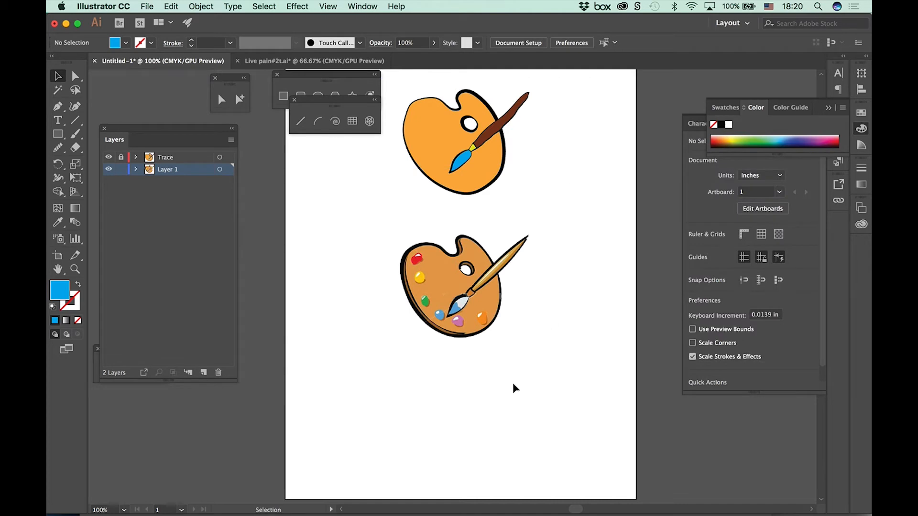
drag(443, 307, 448, 334)
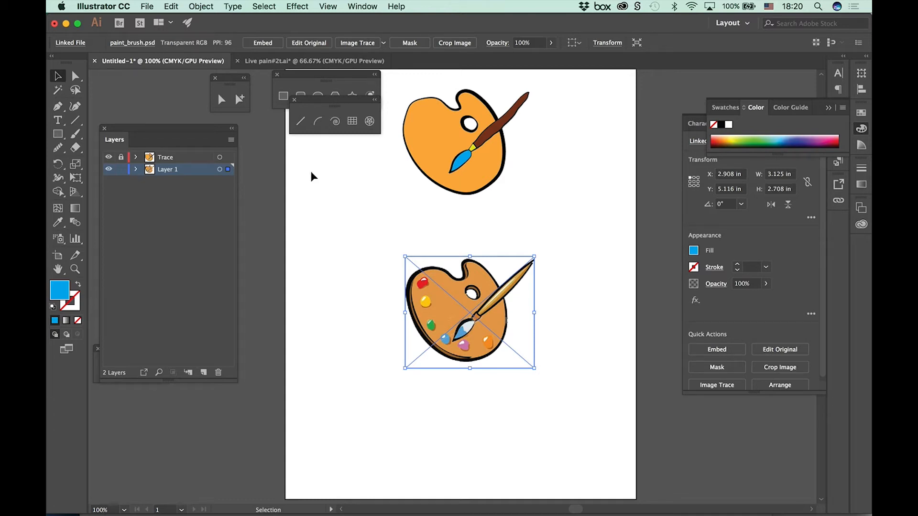
Step: Collapse the Swatches and Character Styles panel groups to clear the workspace
click(726, 108)
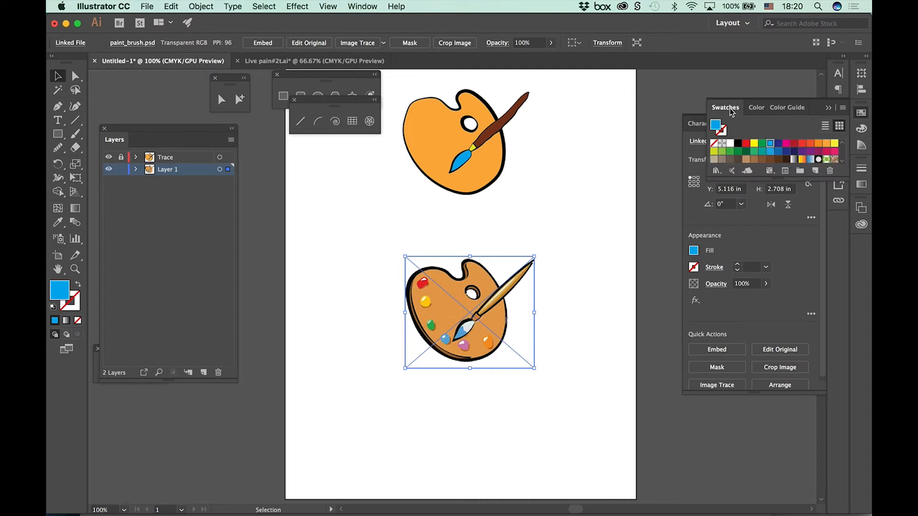
click(709, 128)
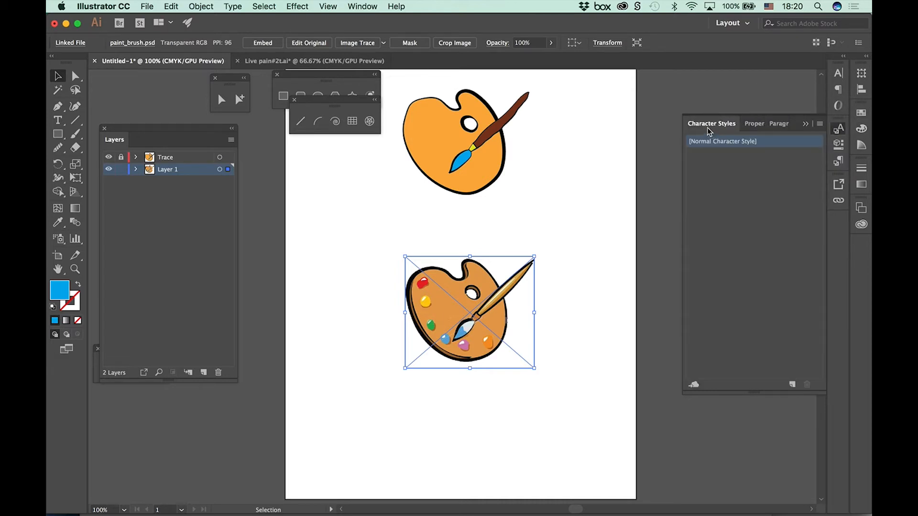
click(708, 128)
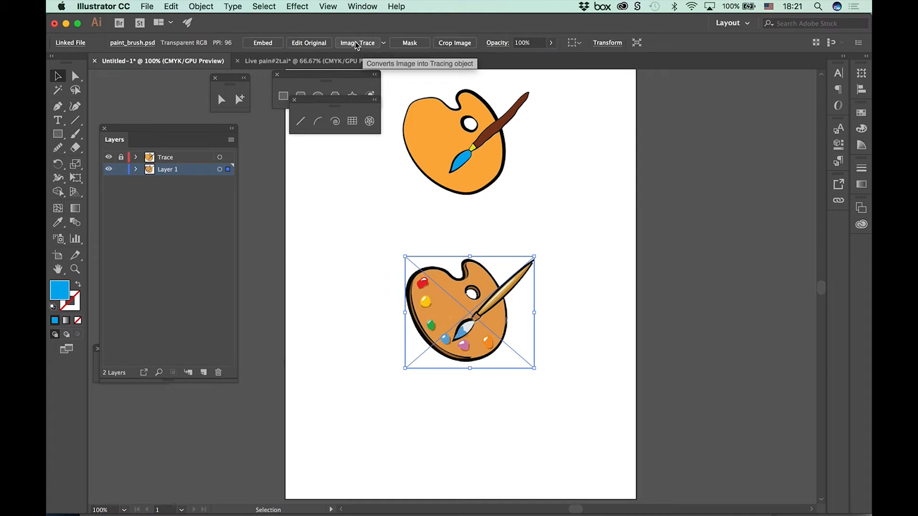
Step: Convert the linked palette image into a black-and-white tracing using Image Trace with the Default preset
click(356, 43)
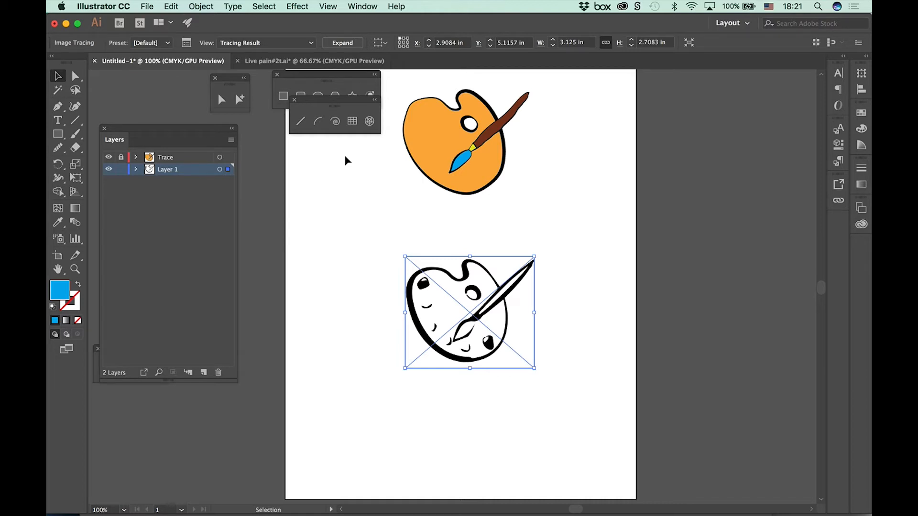
key(super+equal)
key(super+equal)
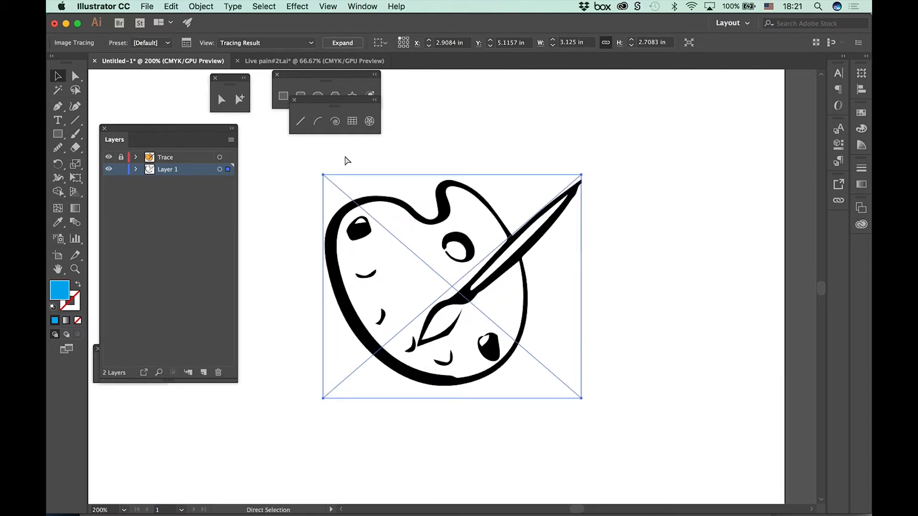
key(super+equal)
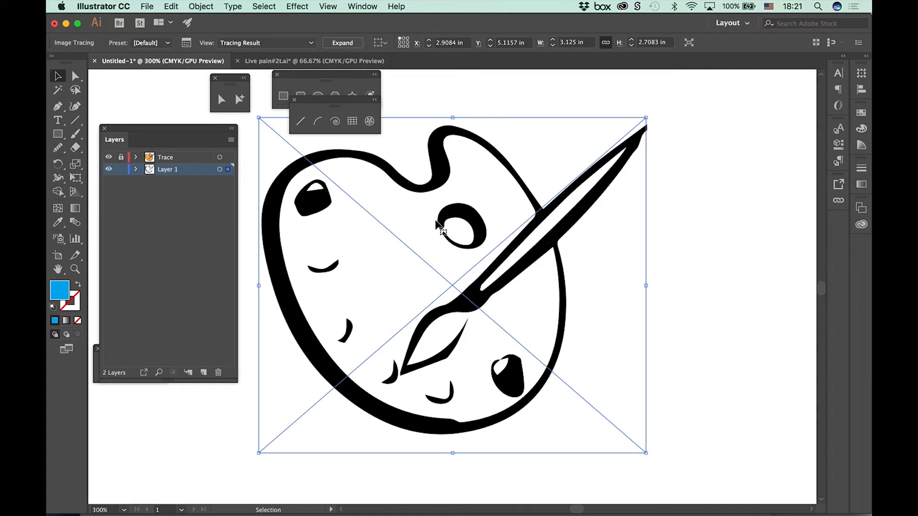
Step: Move the floating line, shape and selection tool palettes clear of the traced image
drag(319, 104, 743, 81)
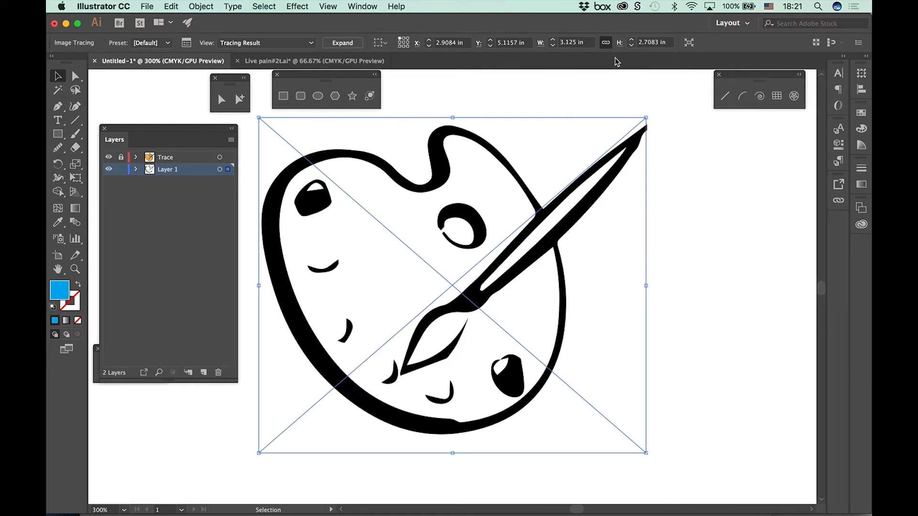
drag(313, 75, 750, 115)
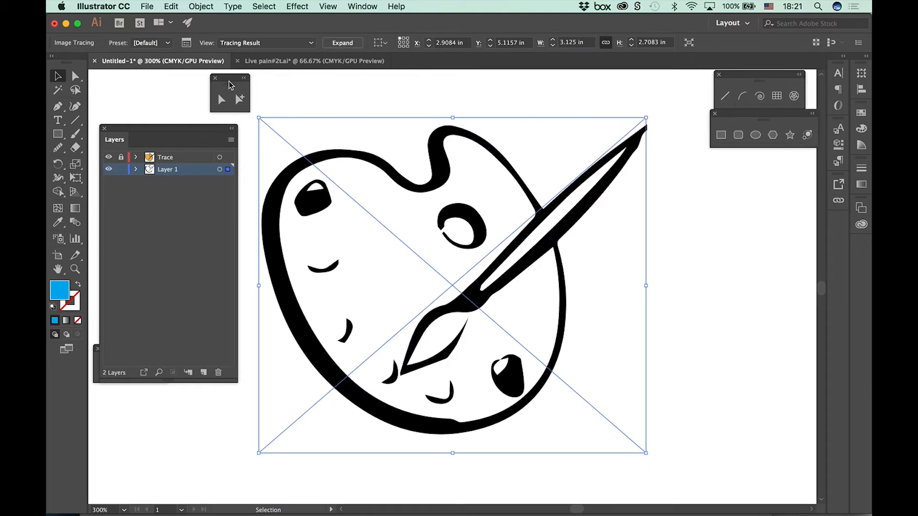
drag(226, 83, 783, 174)
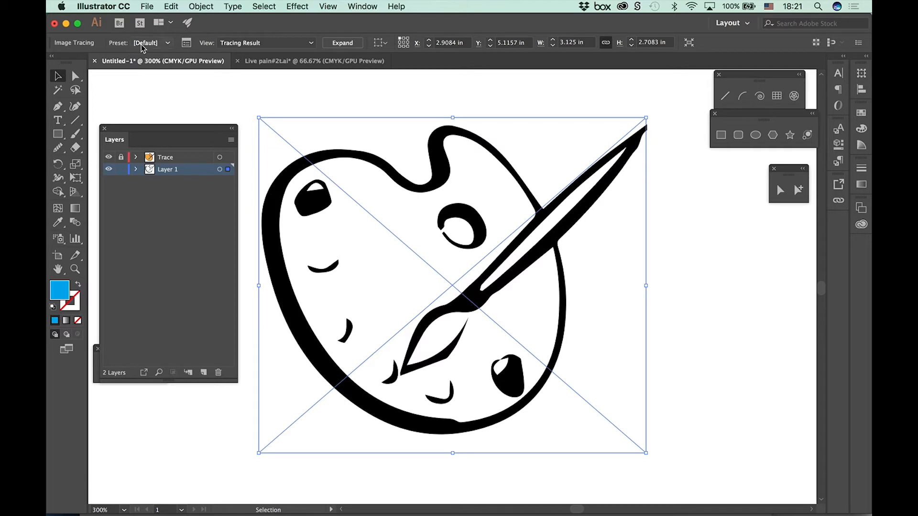
Step: Review the available tracing presets and open the Image Trace panel, placing it over the Layers panel
click(168, 43)
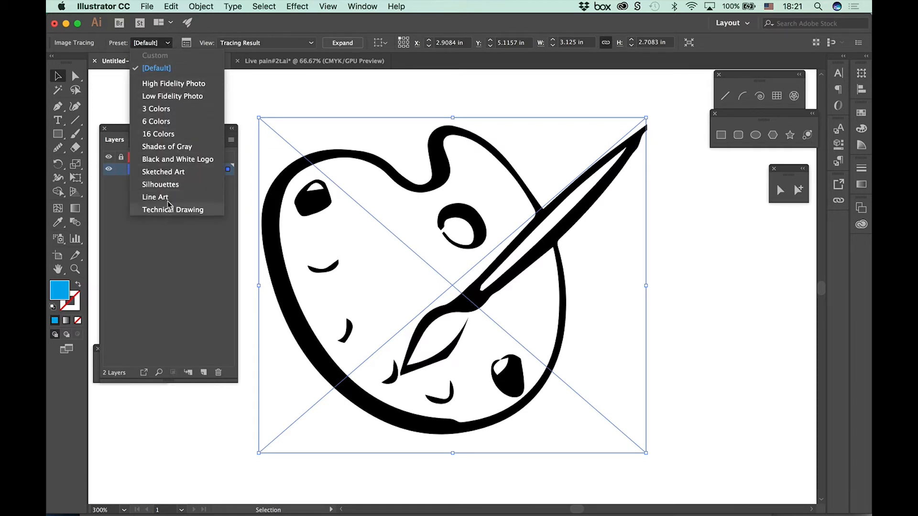
click(172, 44)
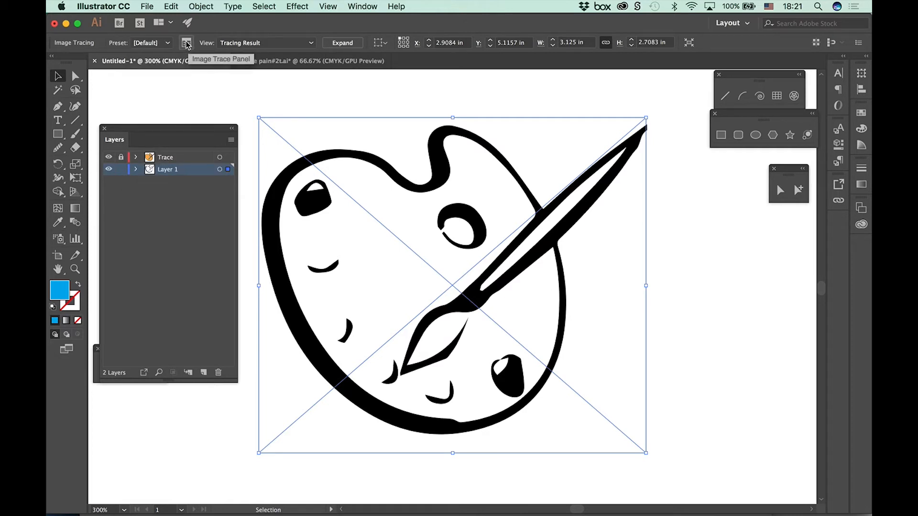
click(186, 44)
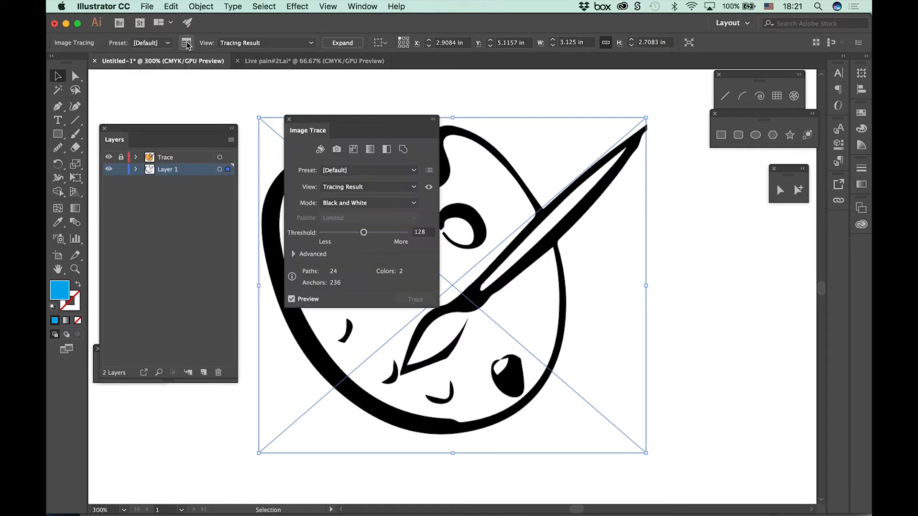
mouse_move(313, 118)
mouse_down()
mouse_move(211, 119)
mouse_move(153, 84)
mouse_up()
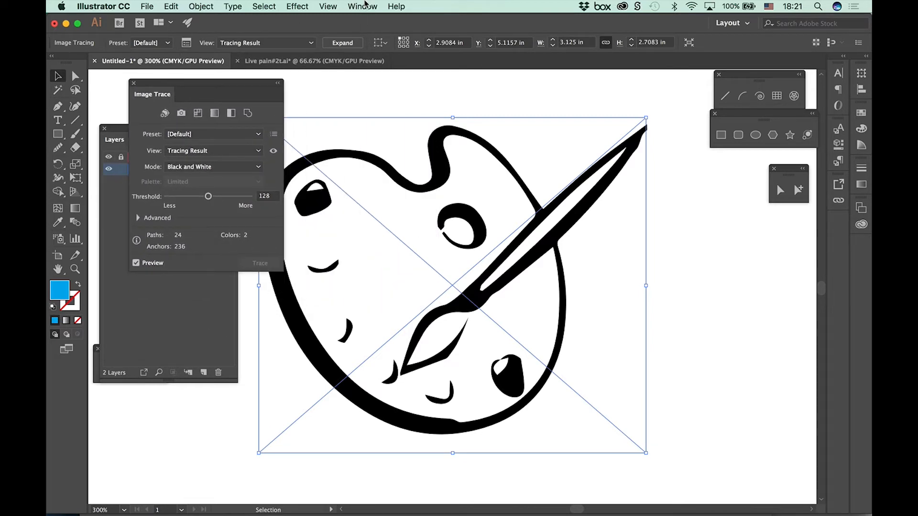
click(365, 5)
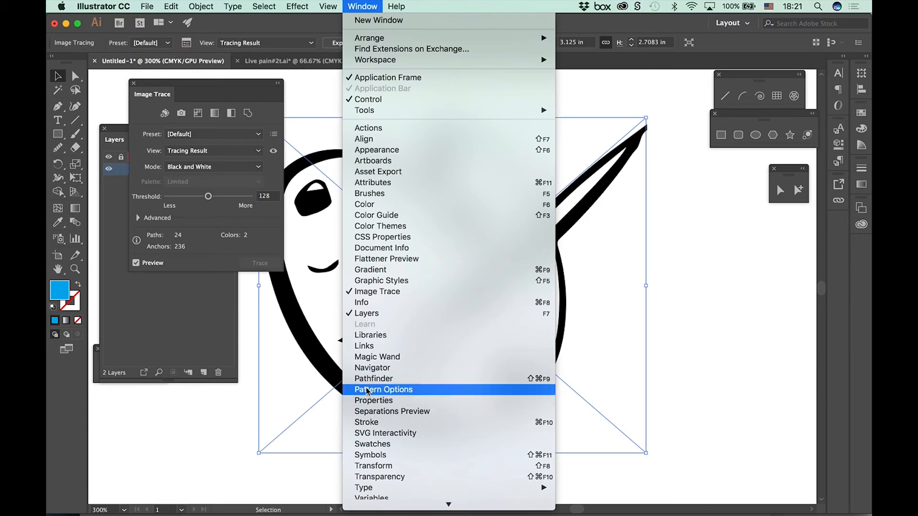
click(222, 459)
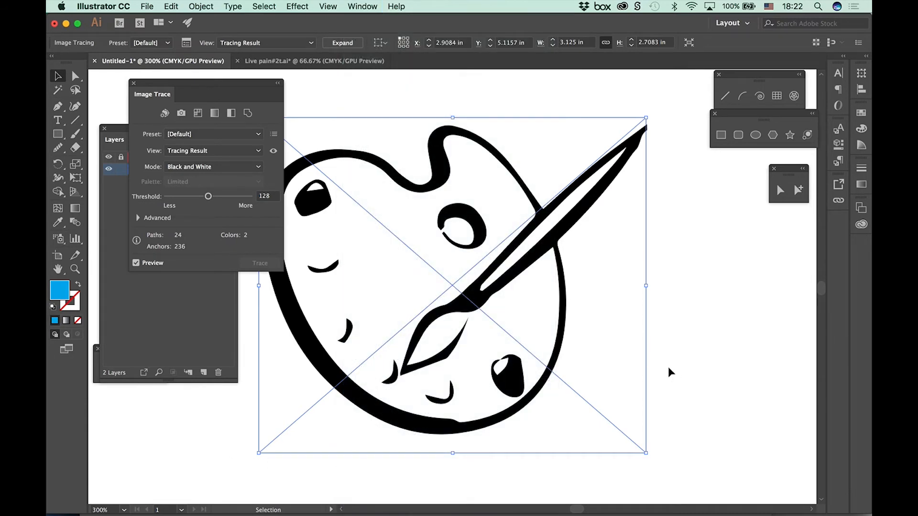
click(740, 23)
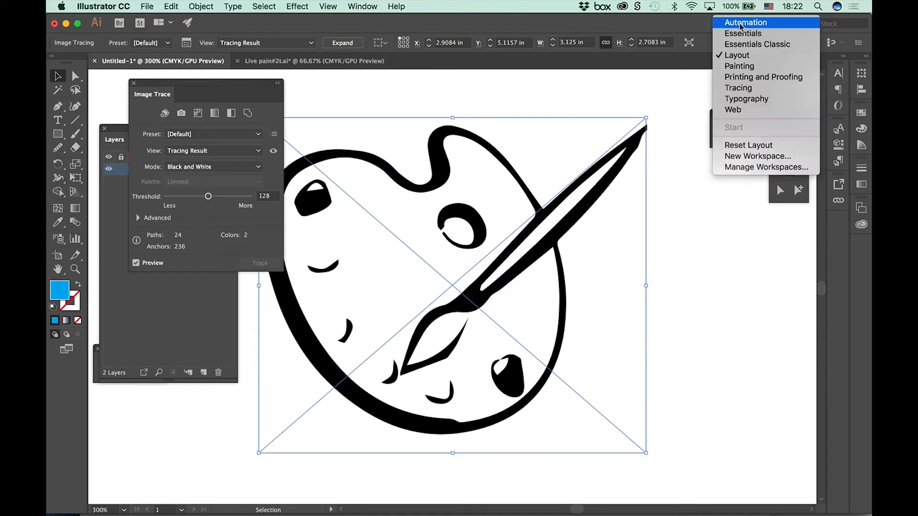
click(643, 107)
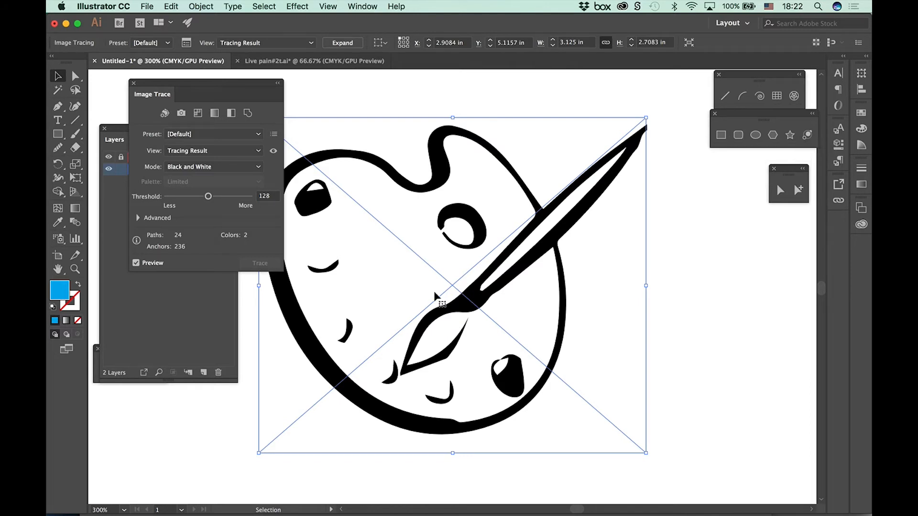
Step: Move the Image Trace panel clear of the Layers panel and apply the High Fidelity Photo preset with Colors raised to 100
mouse_move(184, 91)
mouse_down()
mouse_move(724, 171)
mouse_move(711, 160)
mouse_up()
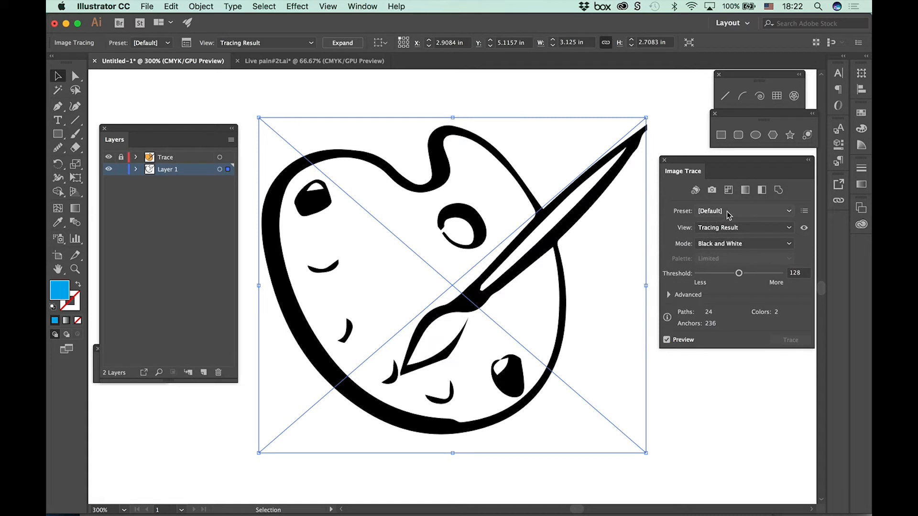
click(789, 212)
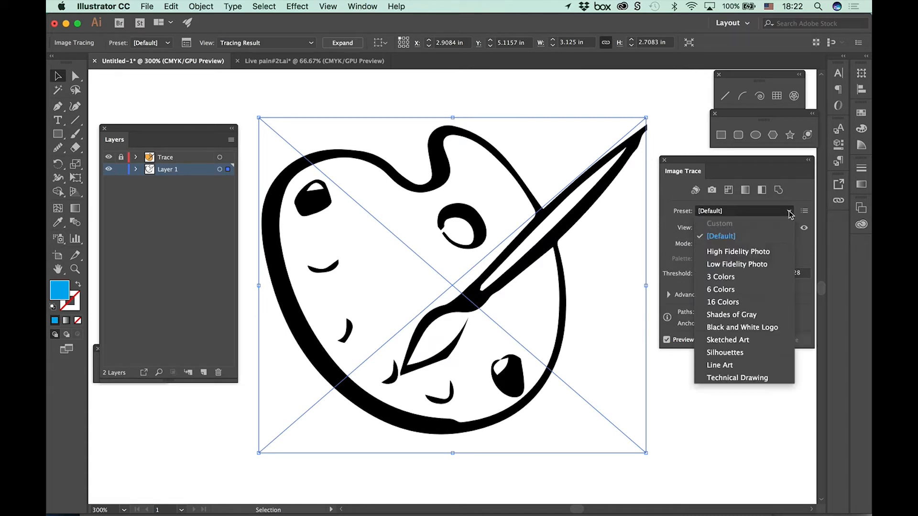
click(737, 251)
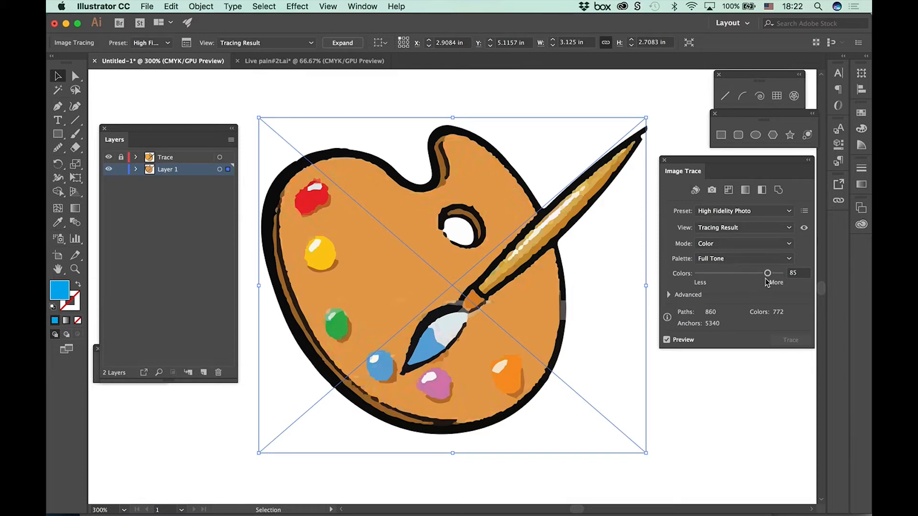
drag(768, 275, 786, 276)
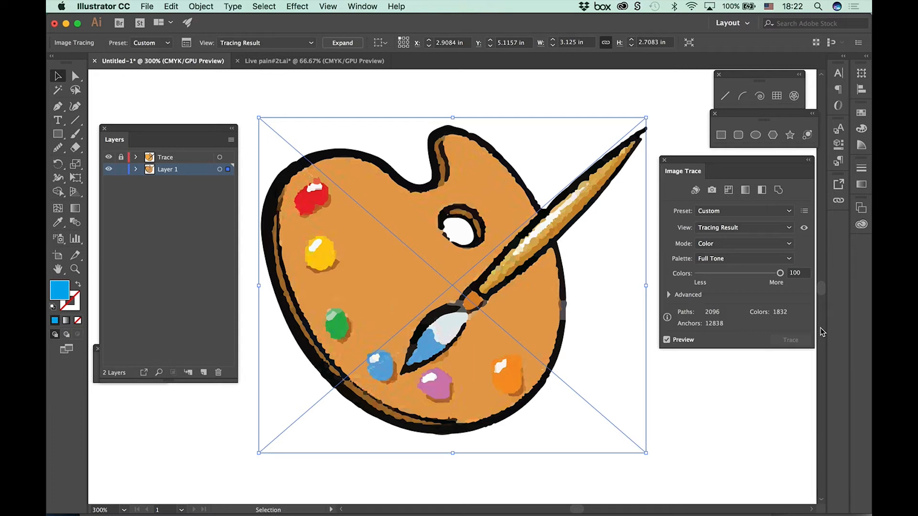
Step: Reposition the Image Trace panel and, in its Advanced settings, set Paths to 72%, Corners to 18% and Noise to 16 px
drag(691, 162, 668, 84)
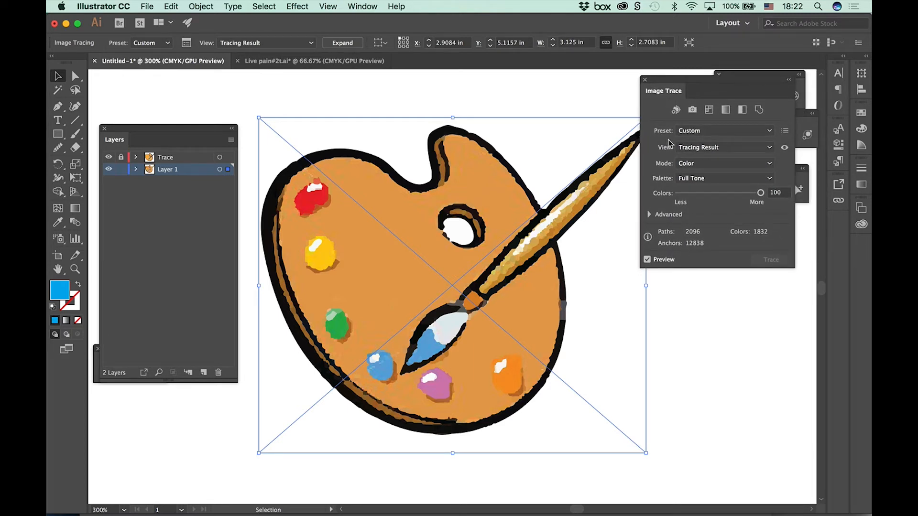
click(649, 214)
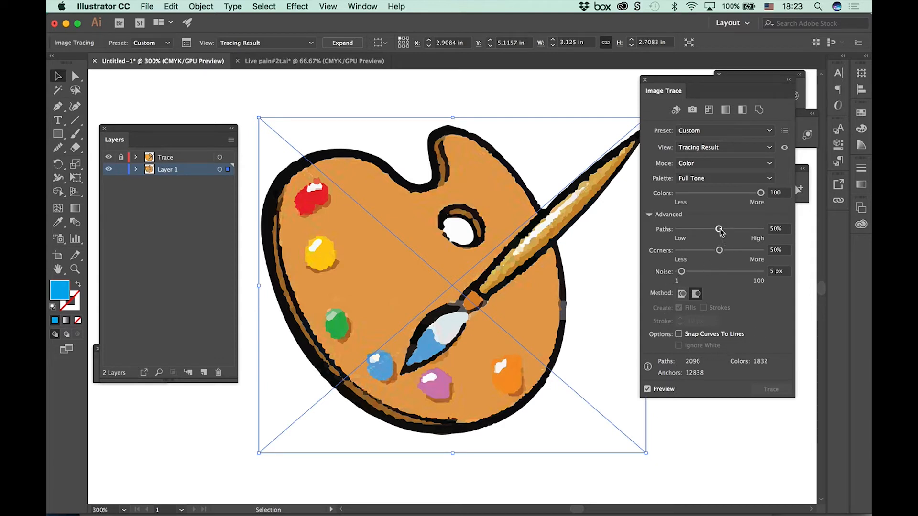
drag(718, 230, 741, 236)
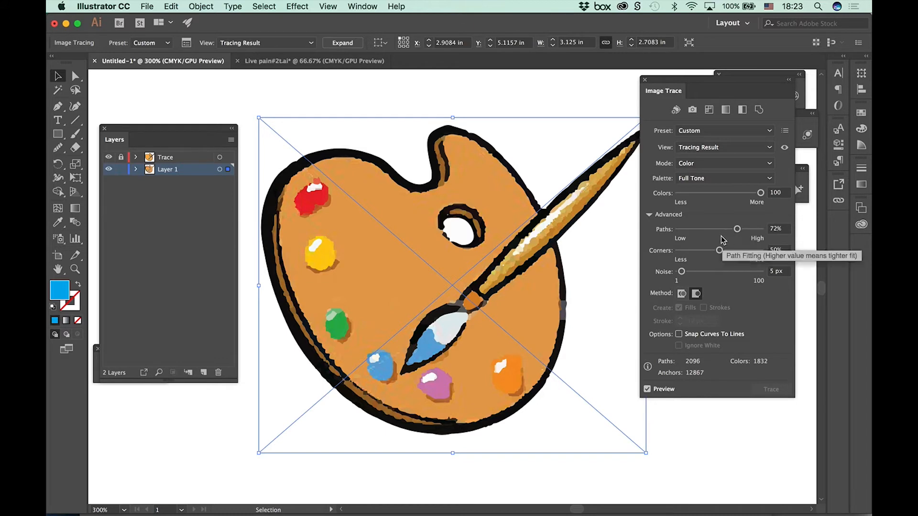
mouse_move(721, 251)
mouse_down()
mouse_move(699, 254)
mouse_move(687, 271)
mouse_move(701, 272)
mouse_up()
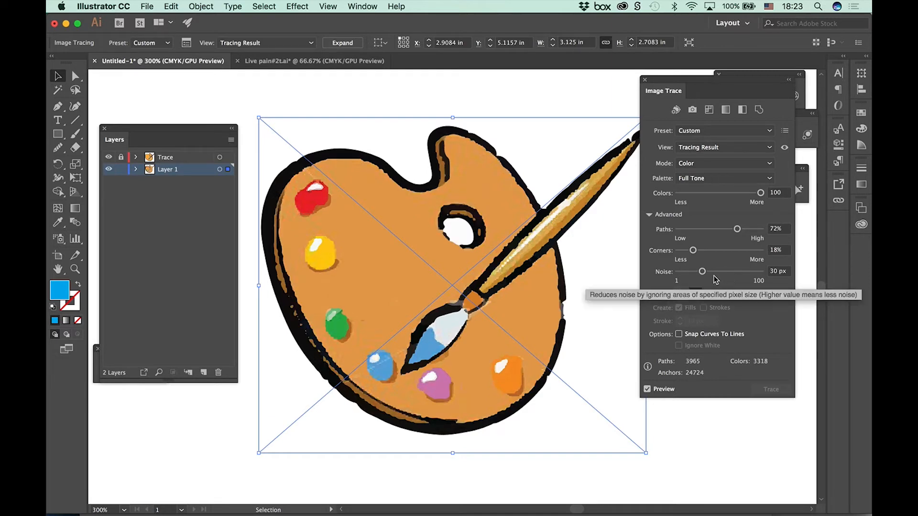
drag(701, 271, 690, 272)
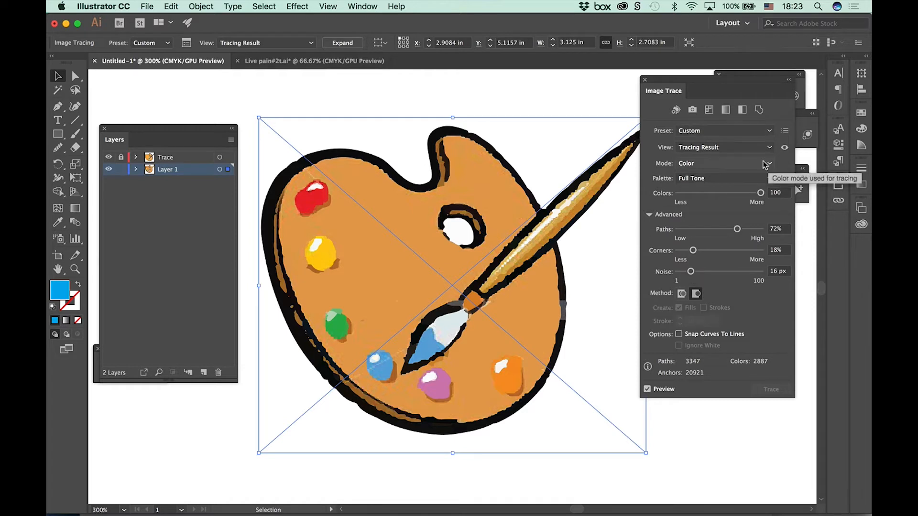
Step: Compare the Tracing Result with Outlines, Outlines, Outlines with Source Image and Source Image views, ending on Tracing Result
click(711, 149)
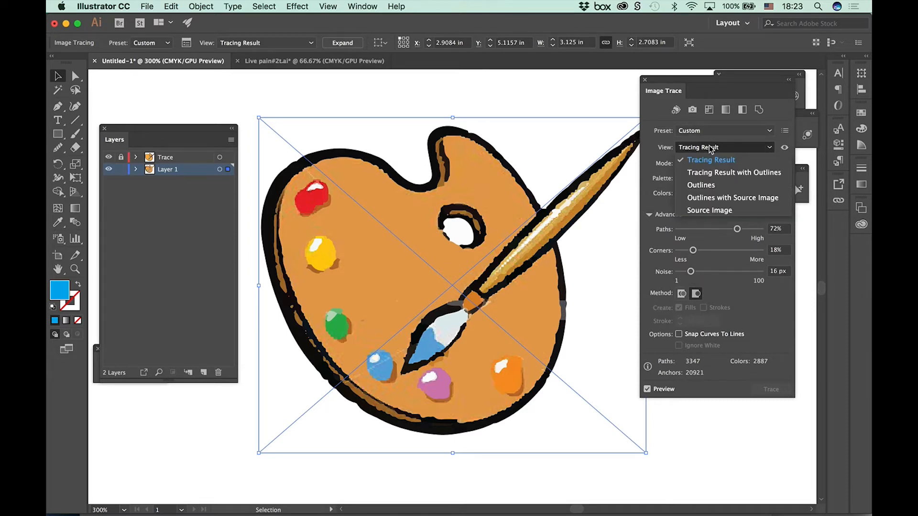
click(717, 173)
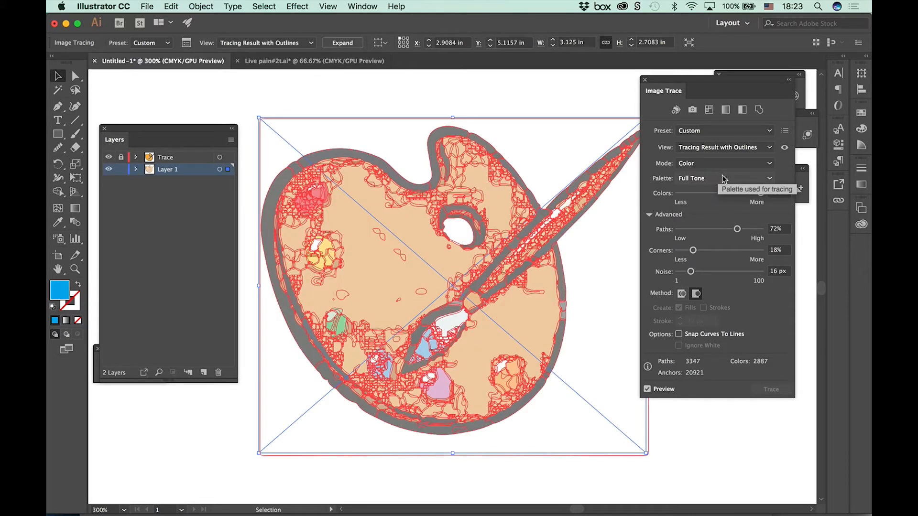
click(709, 152)
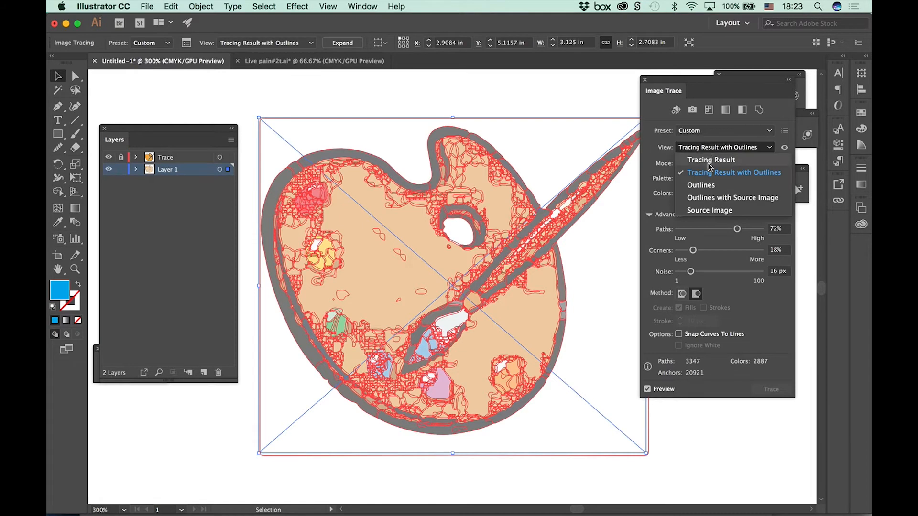
click(715, 186)
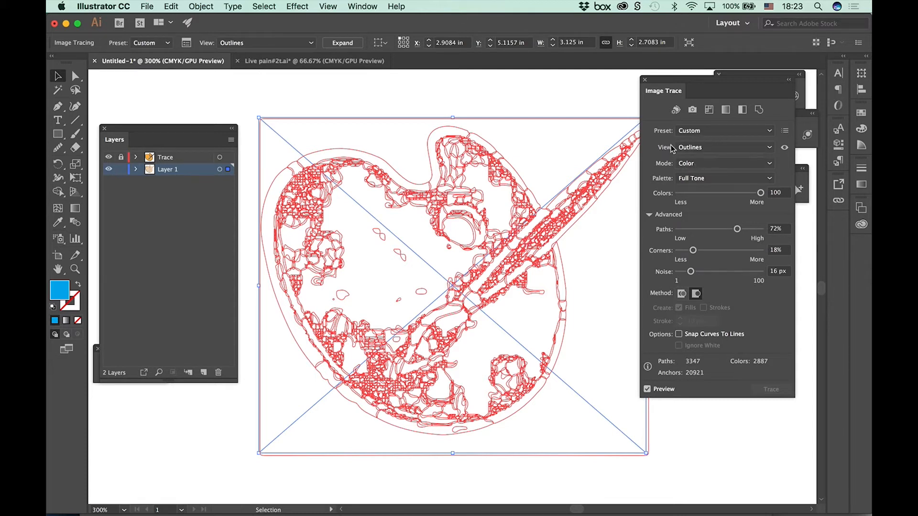
click(686, 152)
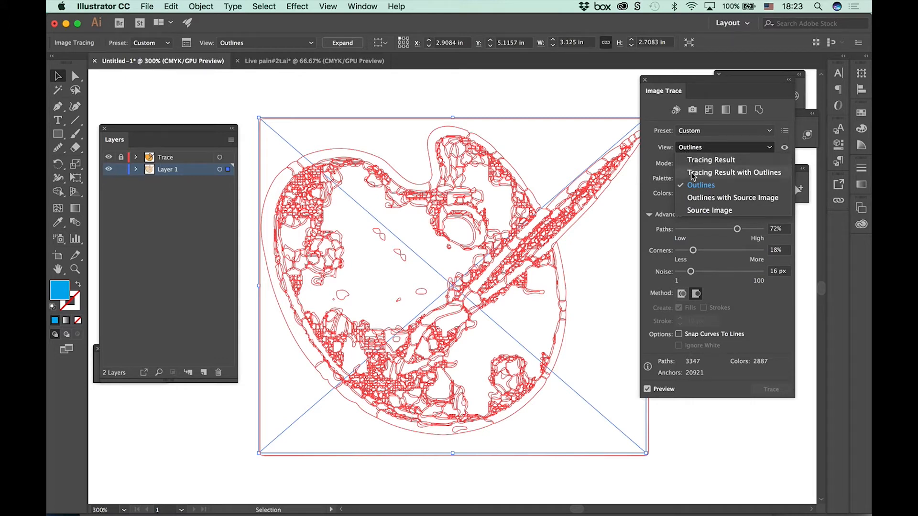
click(702, 200)
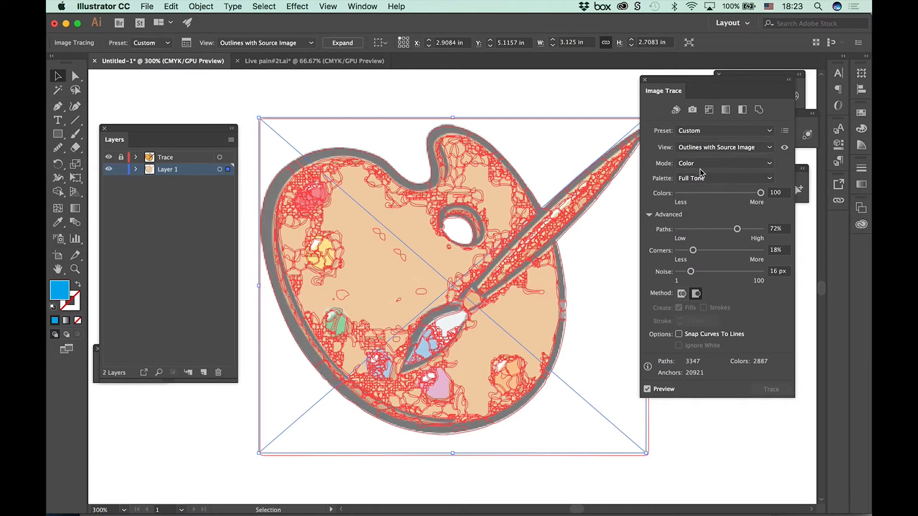
click(698, 152)
click(700, 210)
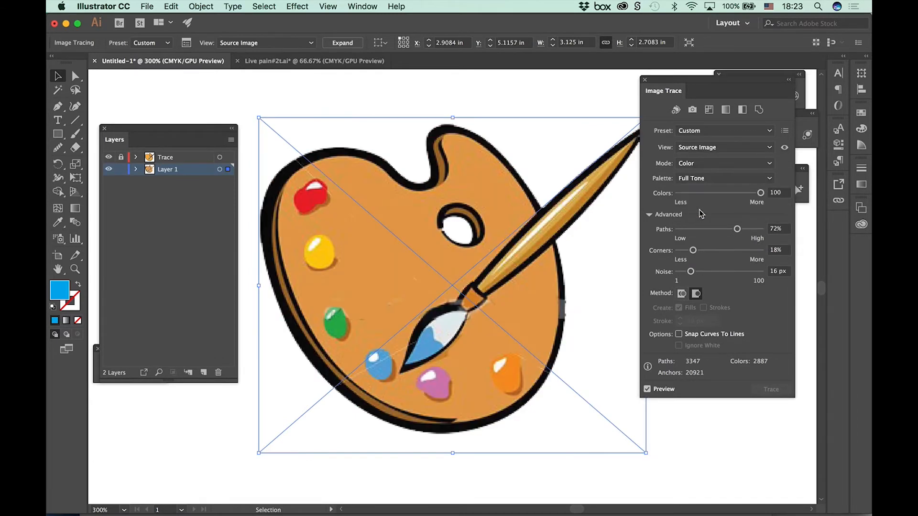
click(691, 149)
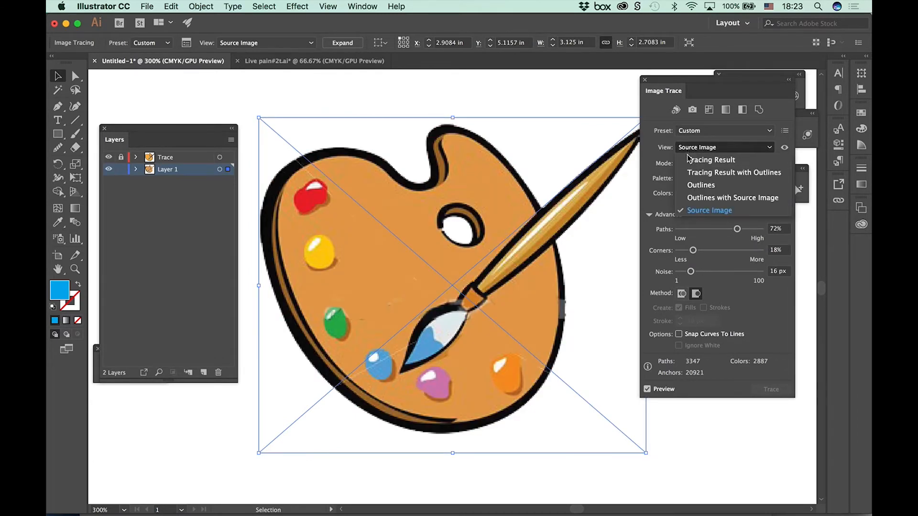
click(690, 160)
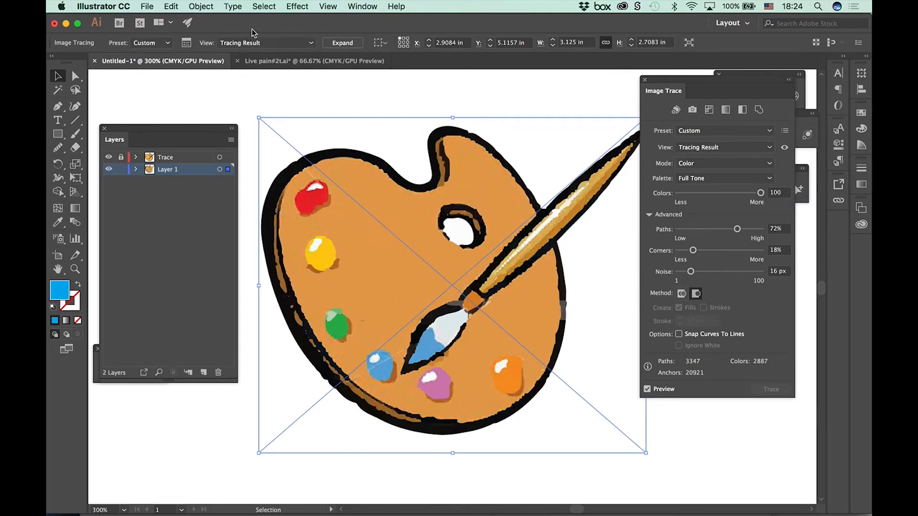
Step: Retrace the image with the Shades of Gray preset, using 41 grays, 75% paths, 36% corners and Snap Curves To Lines
click(770, 133)
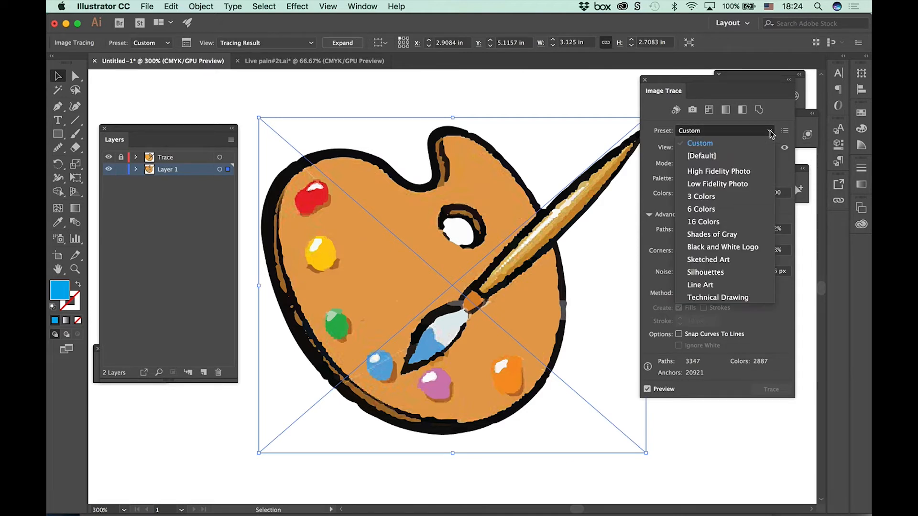
click(726, 235)
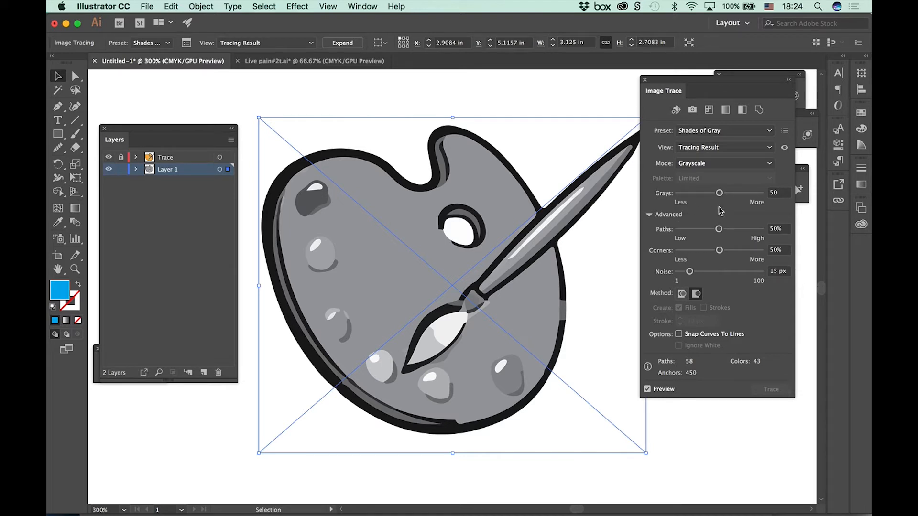
drag(719, 192, 750, 194)
drag(760, 193, 711, 194)
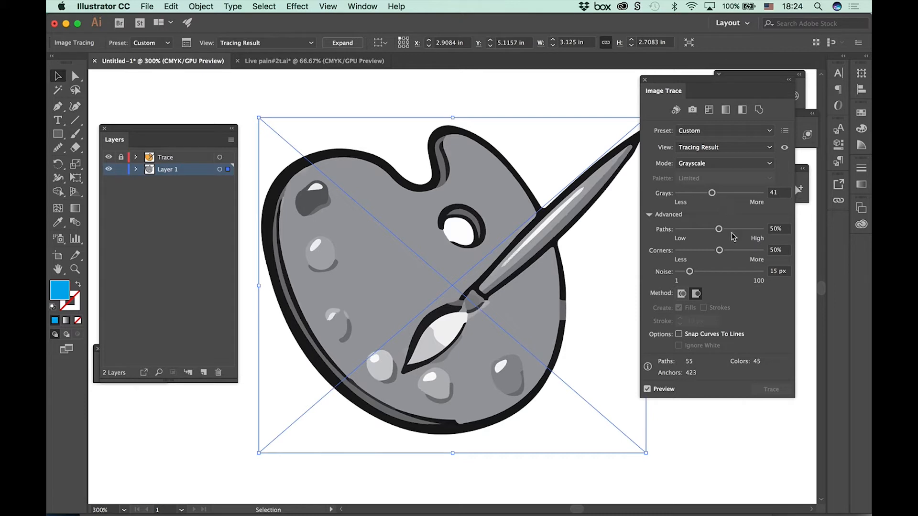
mouse_move(719, 233)
mouse_down()
mouse_move(741, 241)
mouse_move(707, 250)
mouse_up()
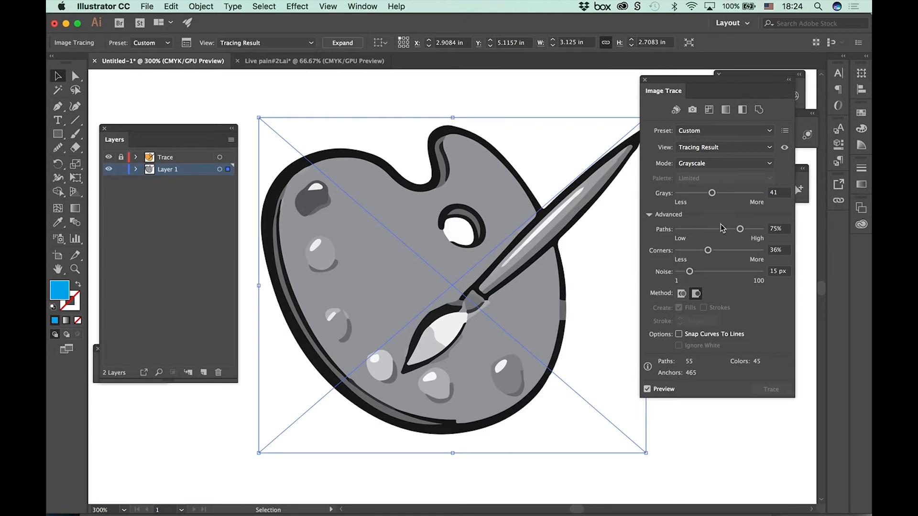
click(679, 334)
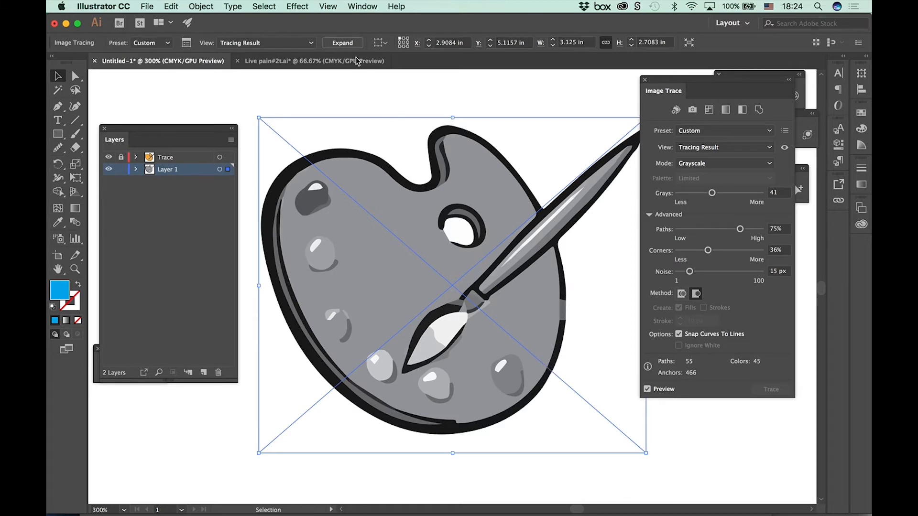
Step: Show the transparency grid behind the traced artwork
click(328, 6)
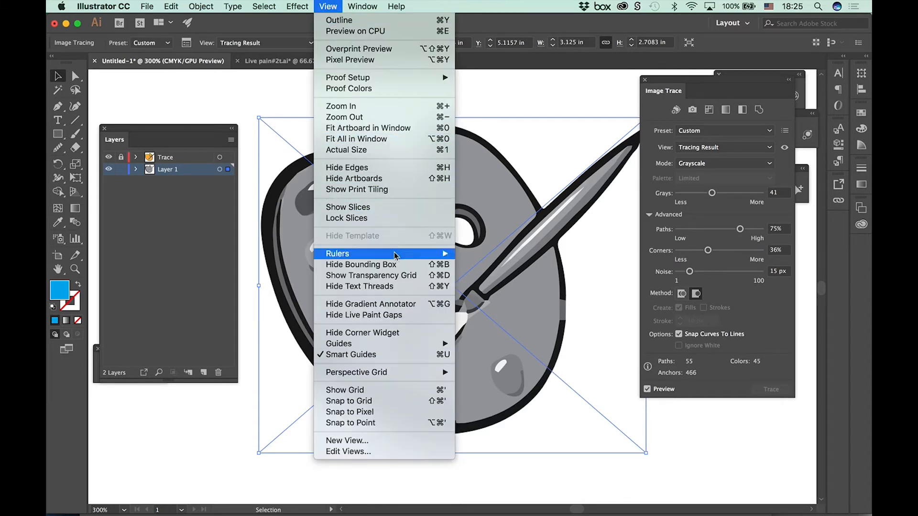
click(405, 276)
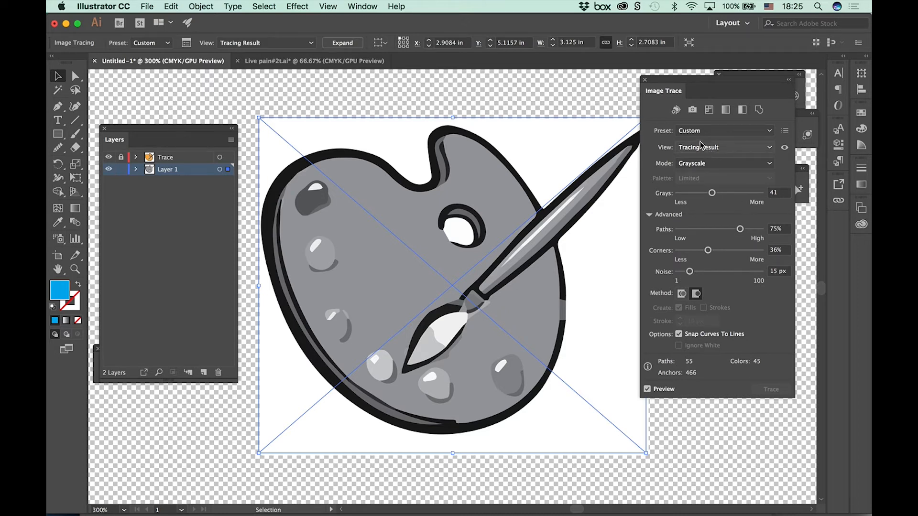
Step: Try the tracing in Color mode and with the Low Fidelity Photo preset
click(701, 165)
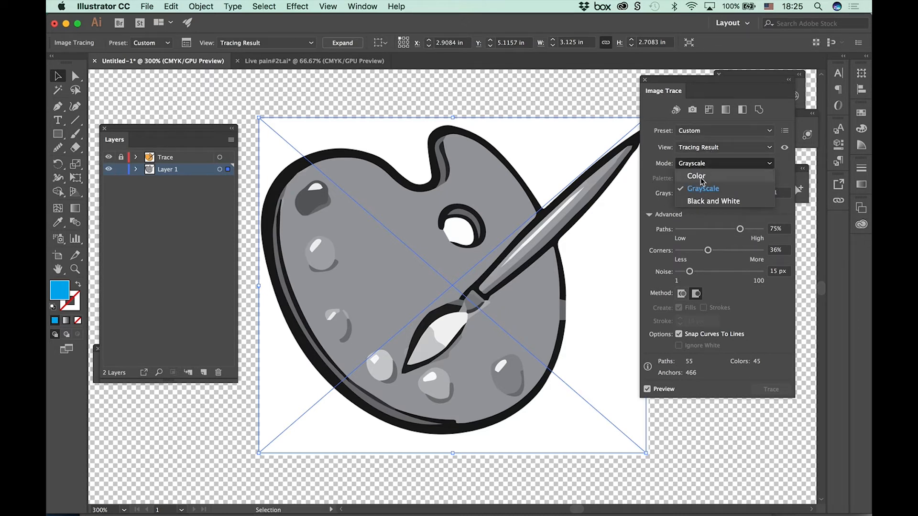
click(697, 178)
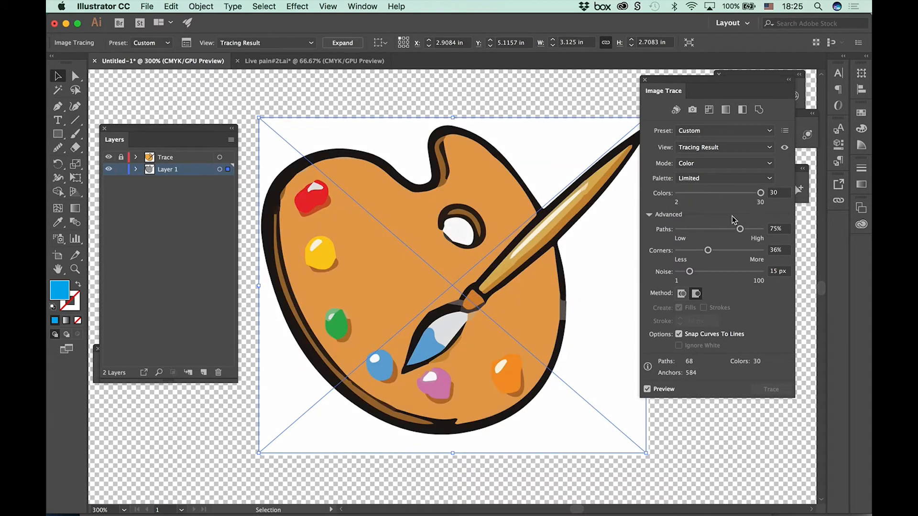
click(708, 136)
click(708, 135)
click(708, 136)
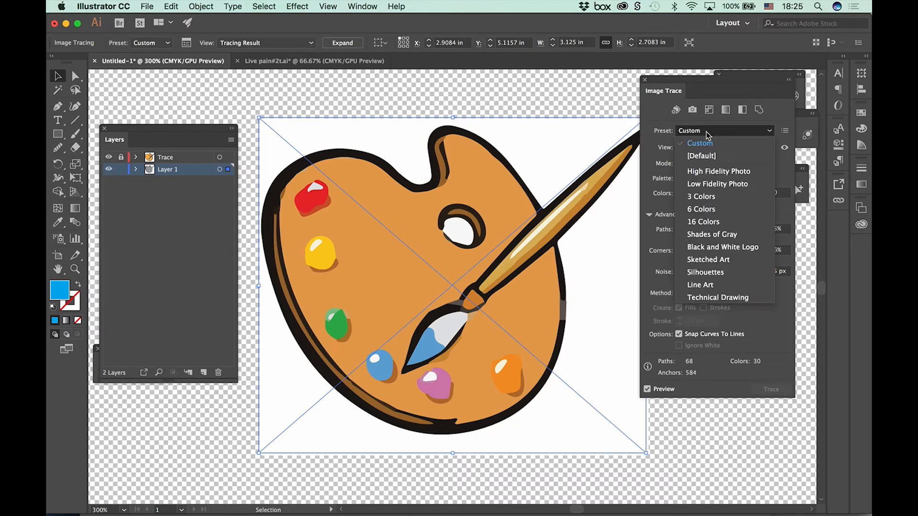
click(709, 185)
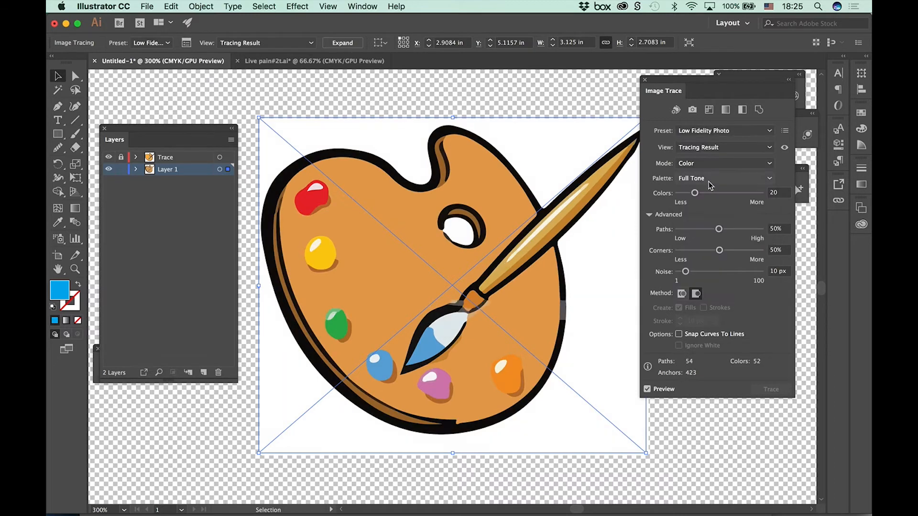
Step: Retrace the palette with the 16 Colors preset and enable Ignore White, showing the whole artboard
click(694, 134)
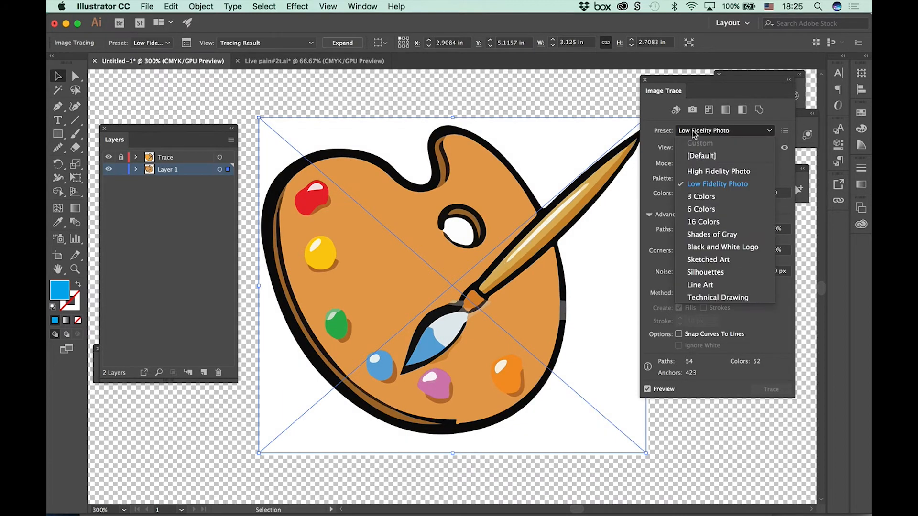
click(703, 222)
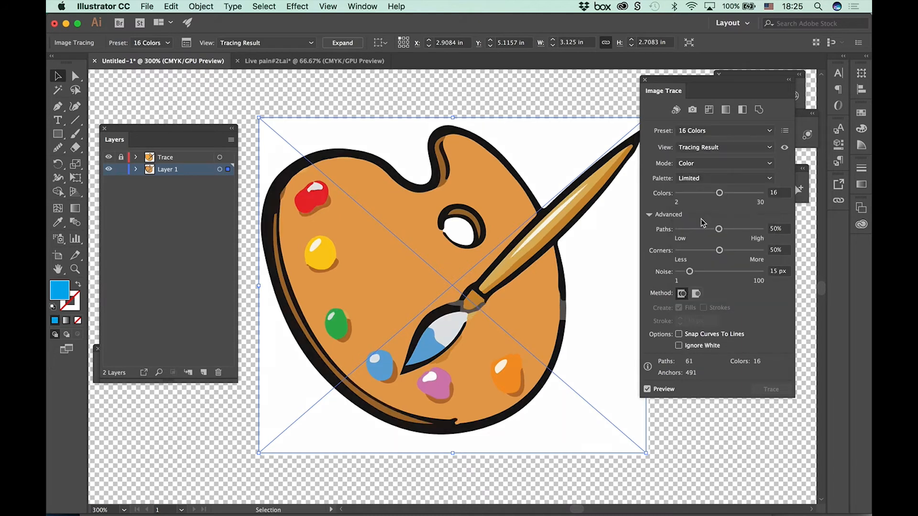
click(679, 346)
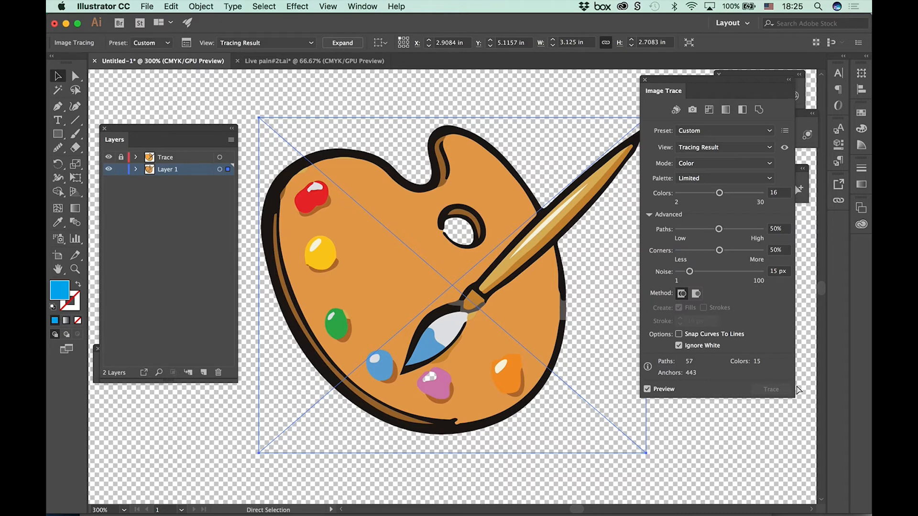
key(super+0)
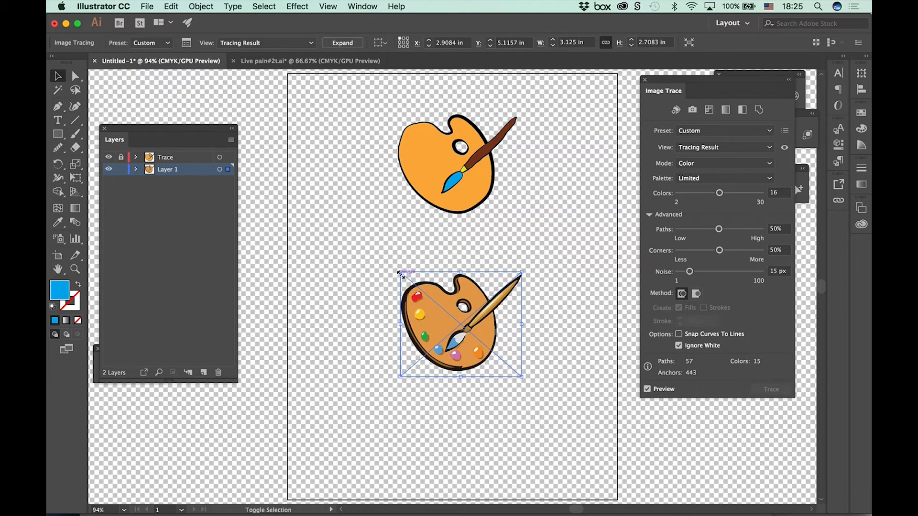
Step: Enlarge the traced palette to about 7.16 by 6.2 in and place it beneath the small hand-drawn palette
mouse_move(401, 272)
mouse_down()
mouse_move(303, 209)
mouse_move(325, 208)
mouse_up()
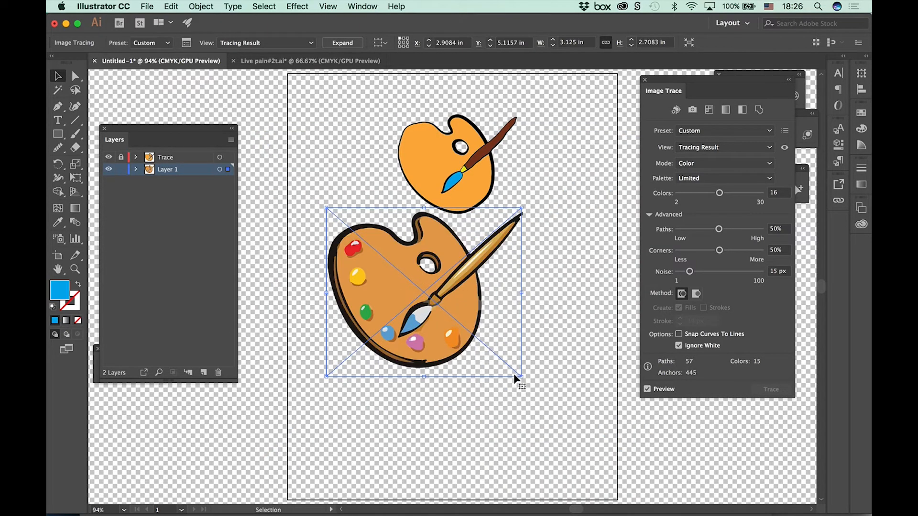
mouse_move(521, 377)
mouse_down()
mouse_move(544, 379)
mouse_move(550, 399)
mouse_move(606, 461)
mouse_move(583, 440)
mouse_up()
mouse_move(469, 407)
mouse_down()
mouse_move(477, 421)
mouse_move(469, 419)
mouse_up()
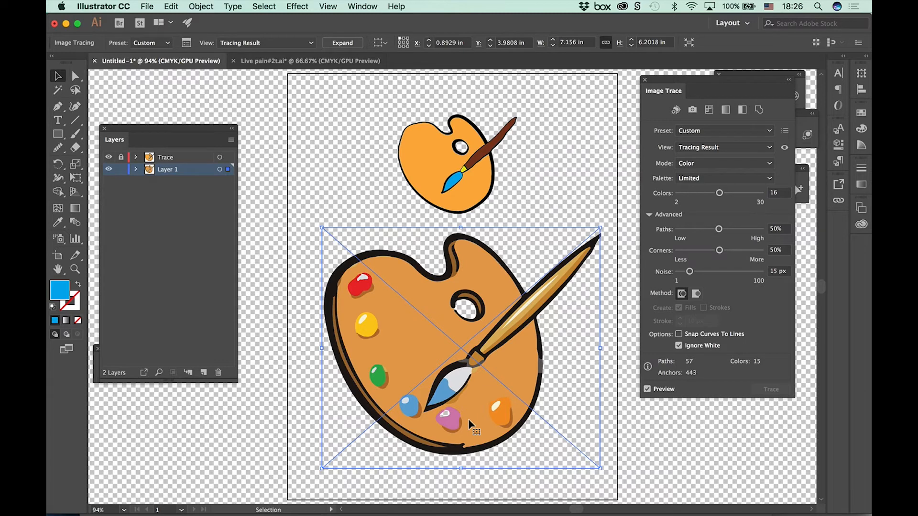
Step: Expand the traced image in Layer 1 into editable paths, review the group's individual paths and clear the selection
click(136, 169)
click(184, 183)
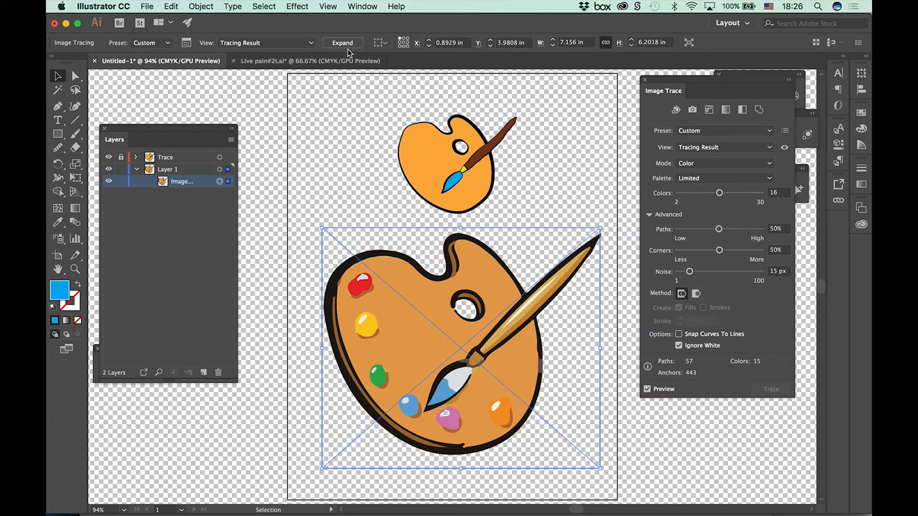
click(343, 46)
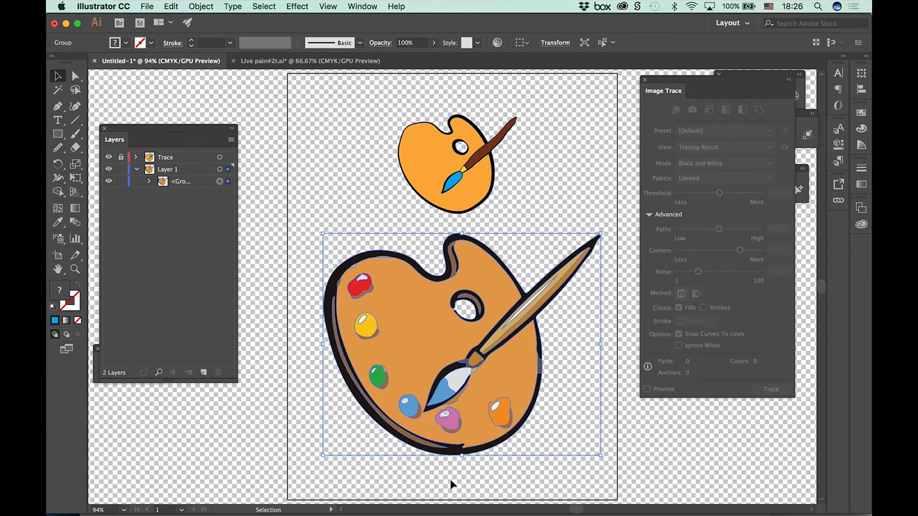
click(149, 181)
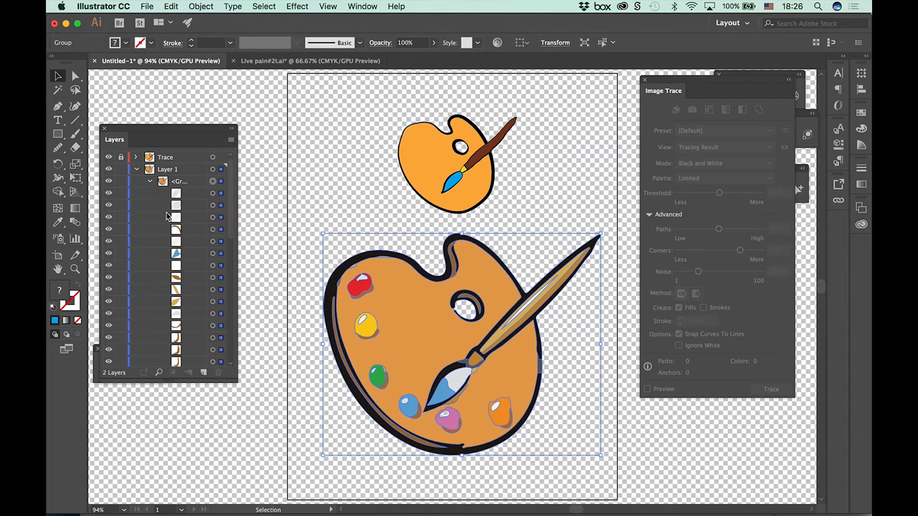
drag(230, 239, 231, 361)
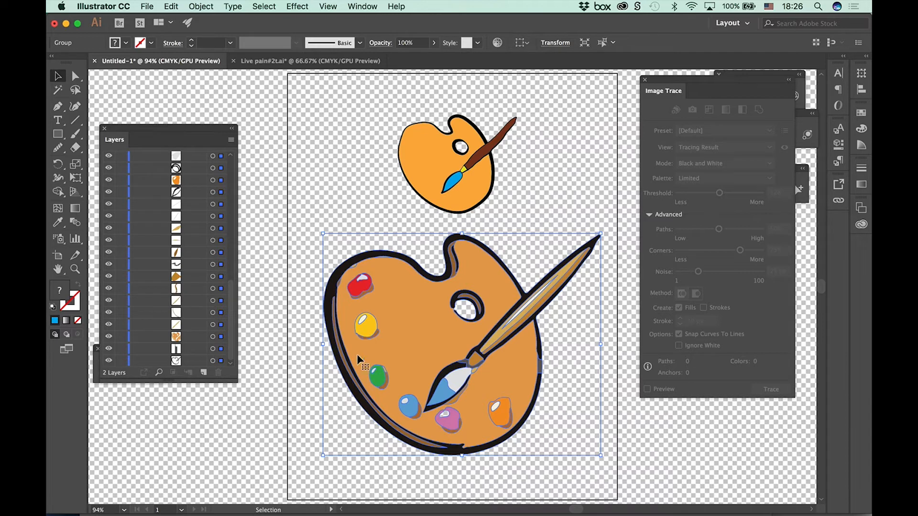
click(317, 201)
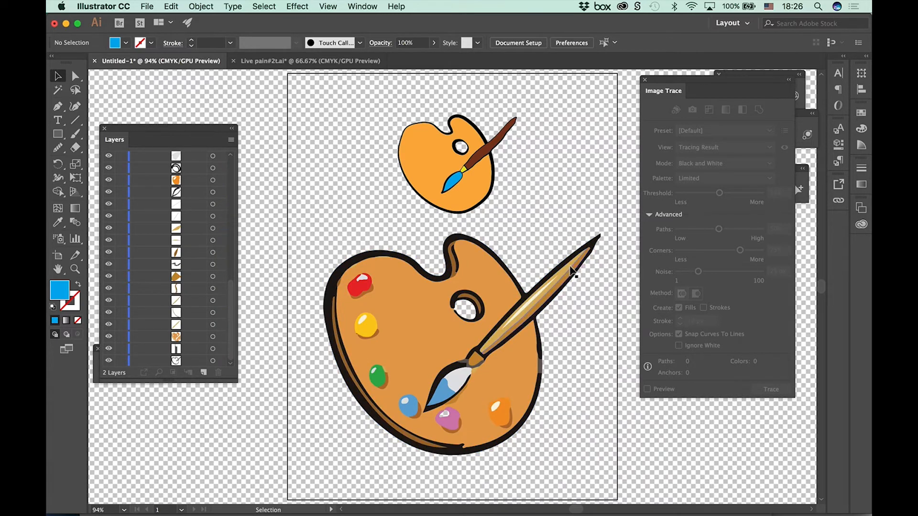
Step: Directly select the expanded palette's orange body apart from its group, fill it with dark red and deselect it
click(568, 264)
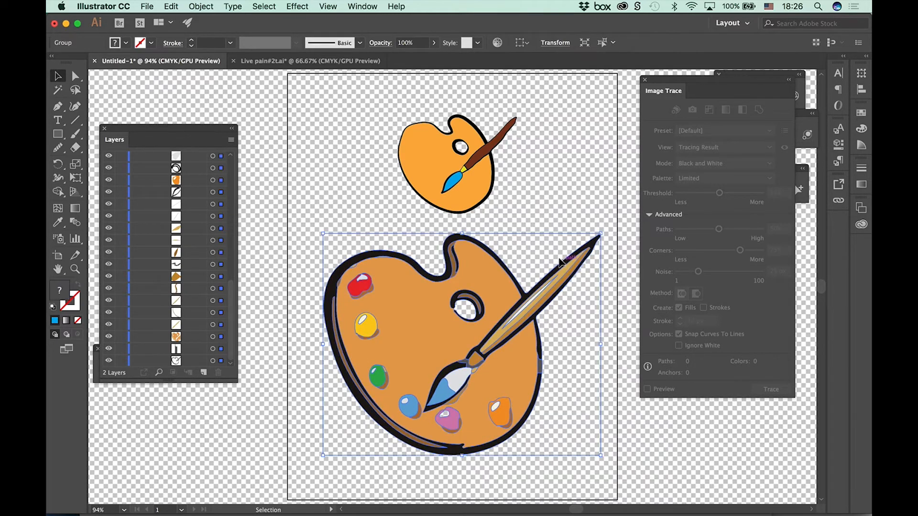
key(a)
click(502, 257)
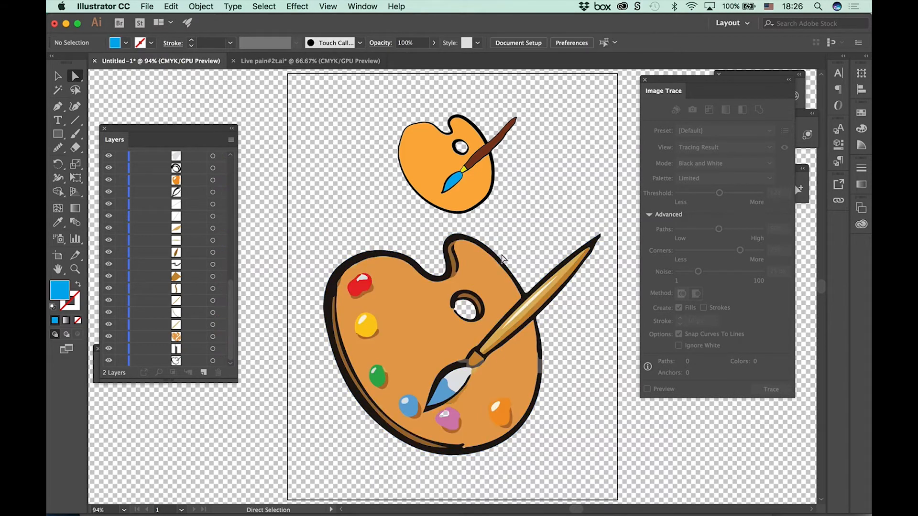
click(498, 261)
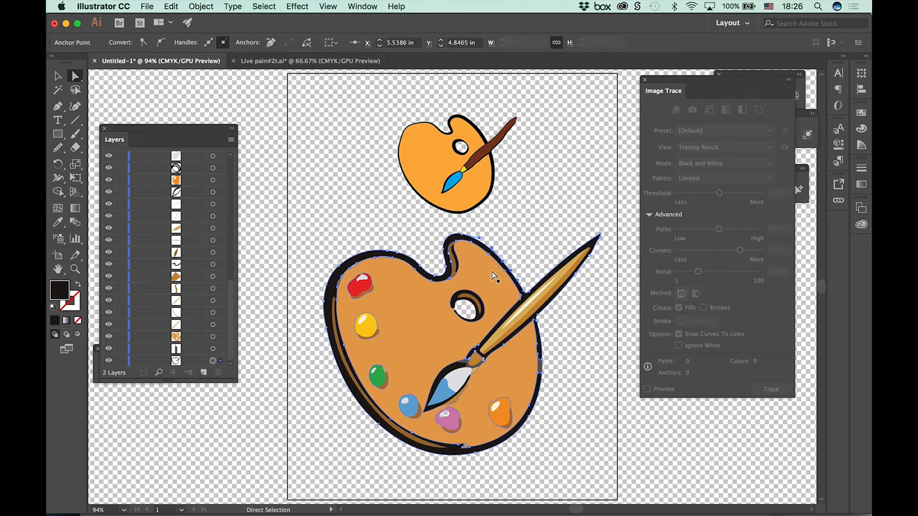
click(396, 303)
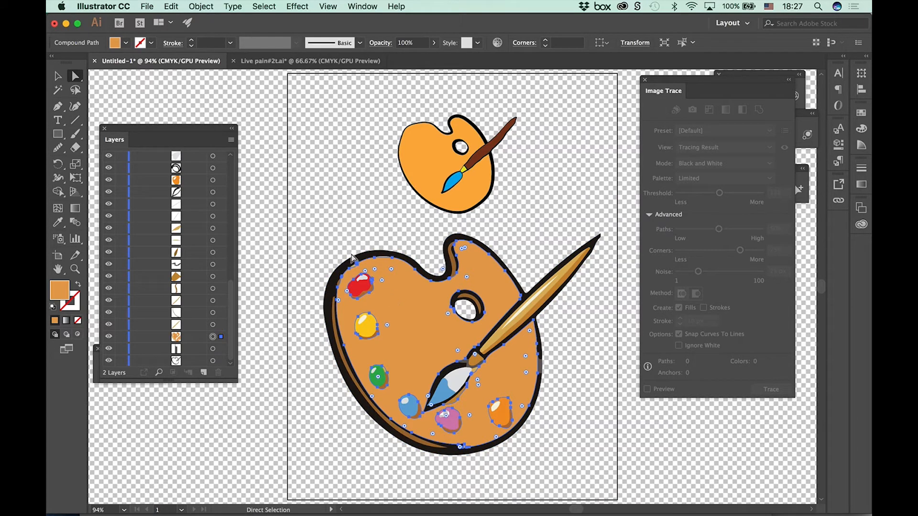
click(126, 42)
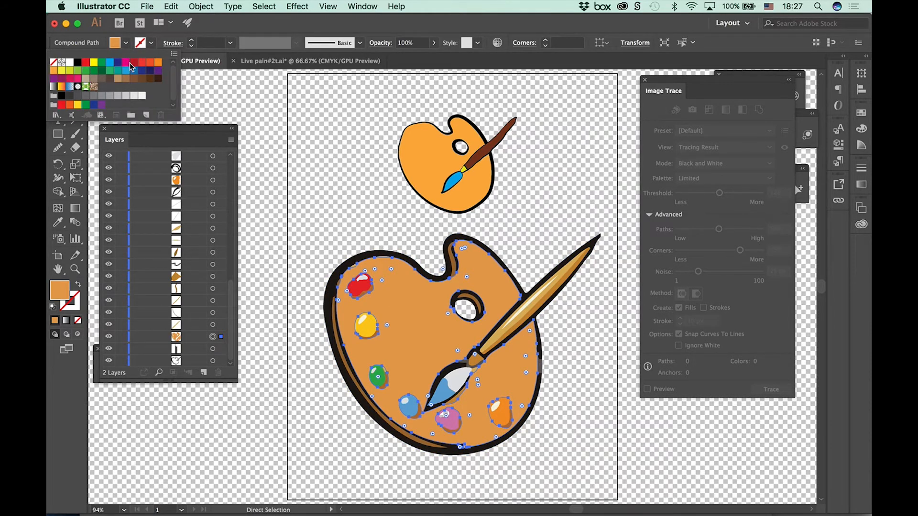
click(133, 65)
click(342, 139)
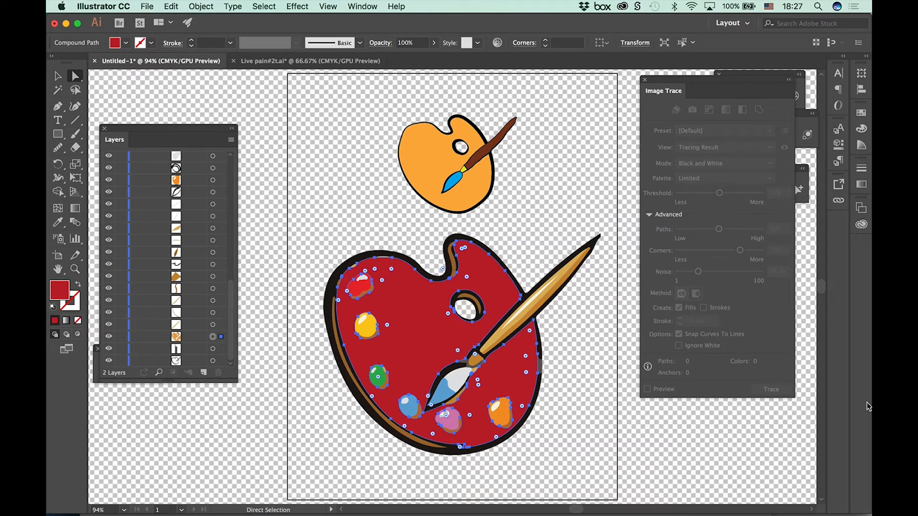
click(147, 6)
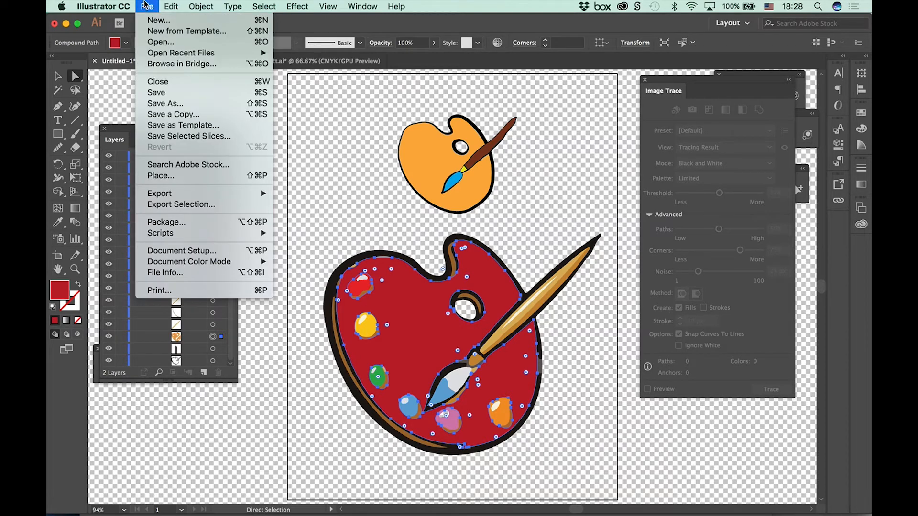
click(147, 6)
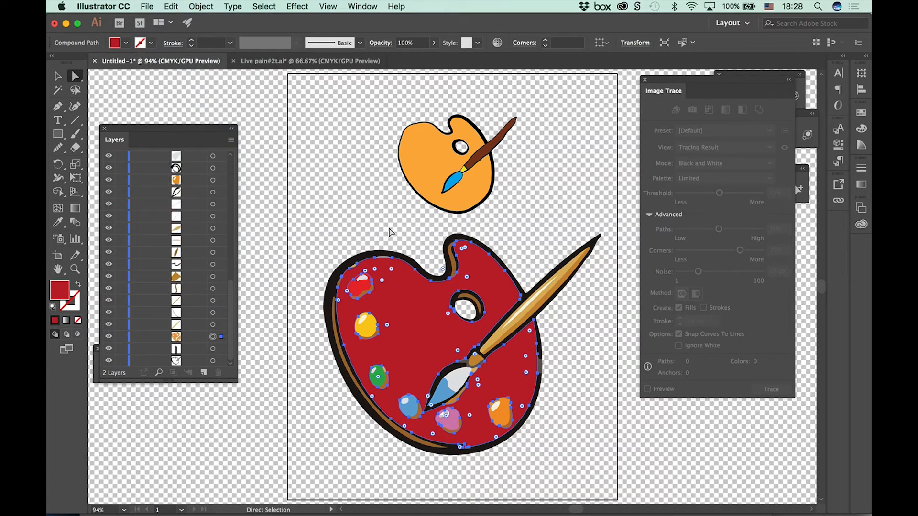
click(389, 233)
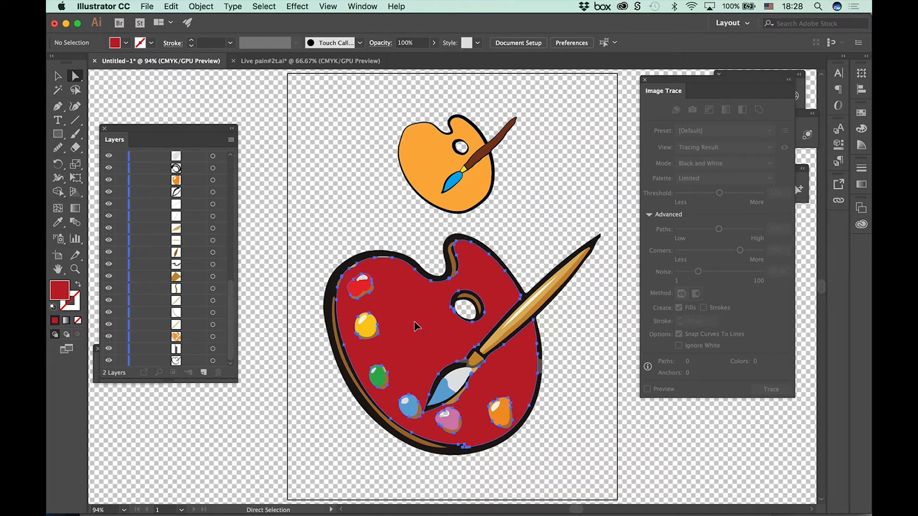
Step: Try moving the red palette body away from its black outline, undoing each move
drag(419, 329, 270, 174)
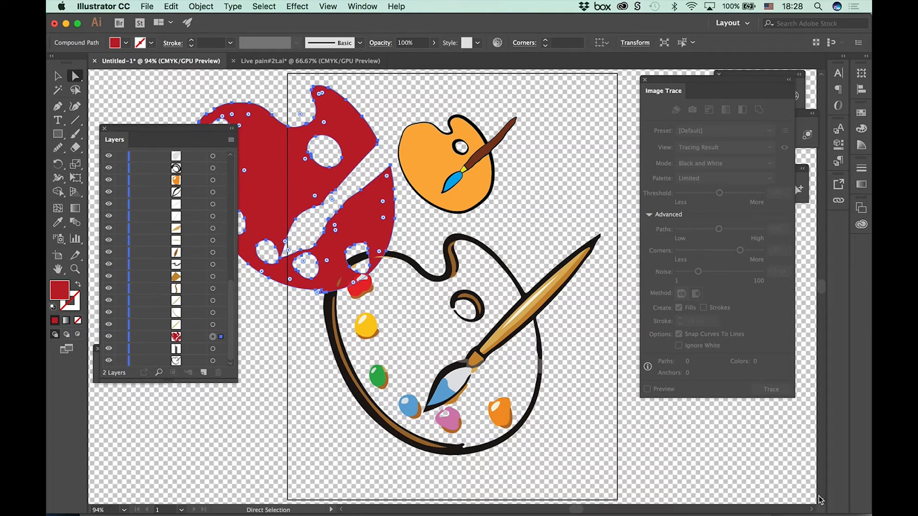
key(super+z)
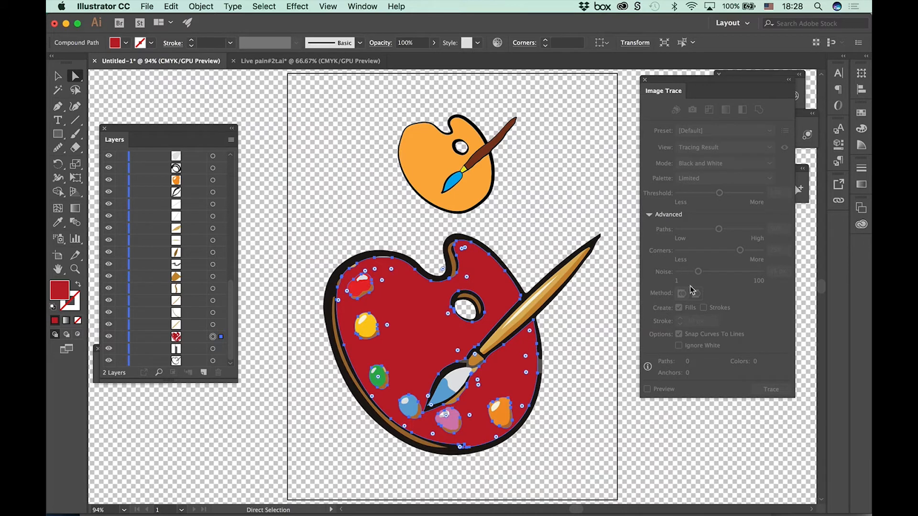
key(super+shift+a)
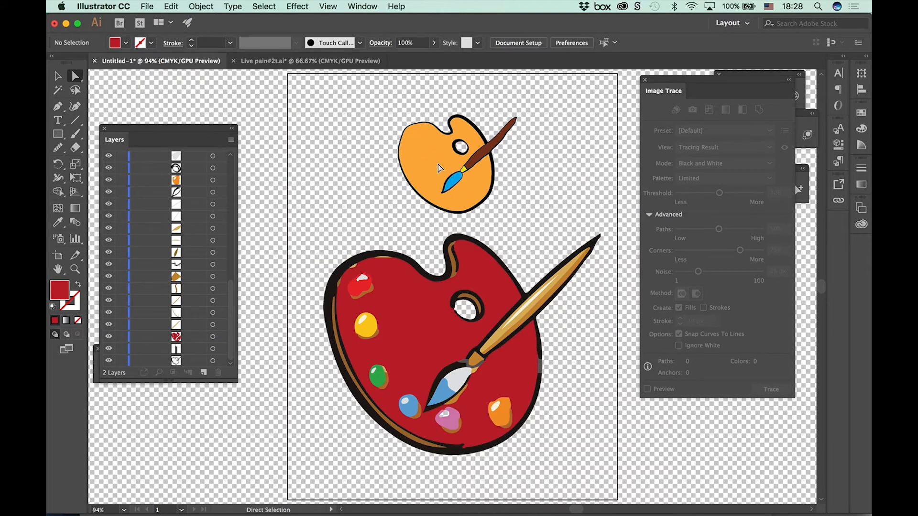
click(432, 344)
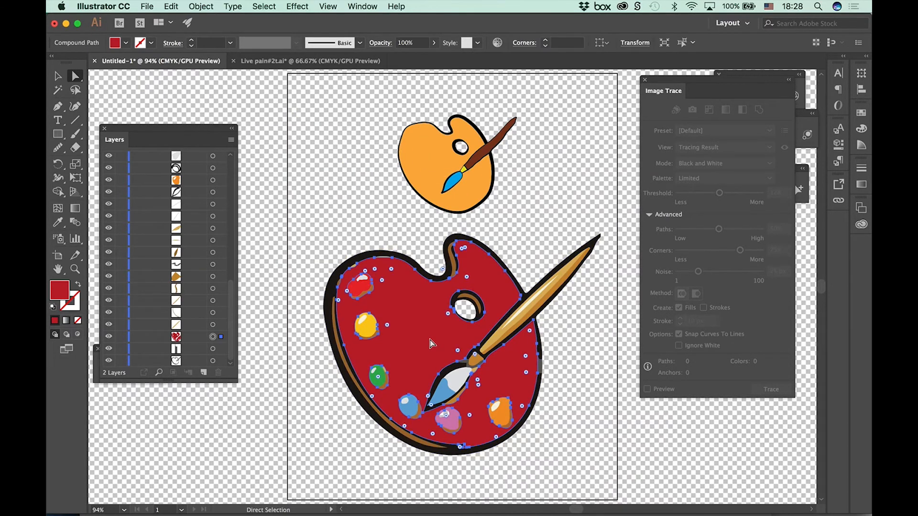
drag(432, 344, 281, 196)
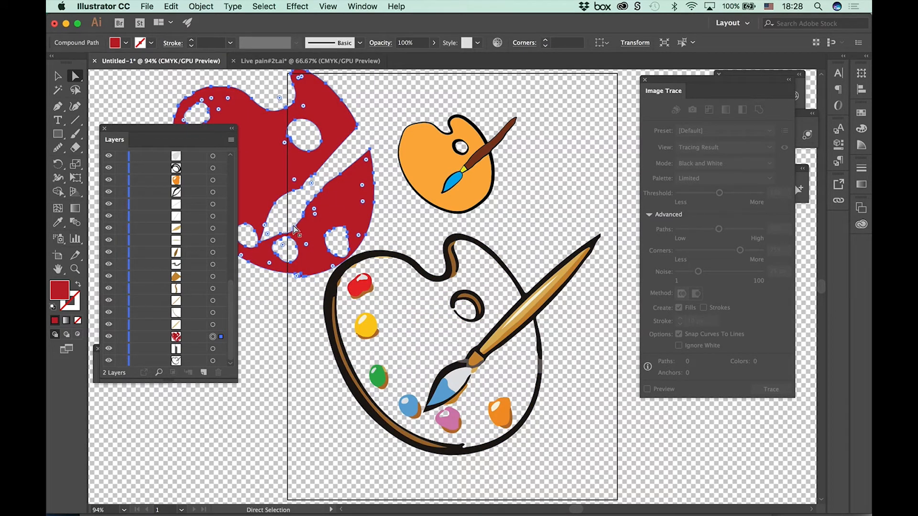
key(v)
key(super+z)
Step: Try reshaping the large brush handle's shading by moving an anchor point, and undo the change
key(a)
click(555, 289)
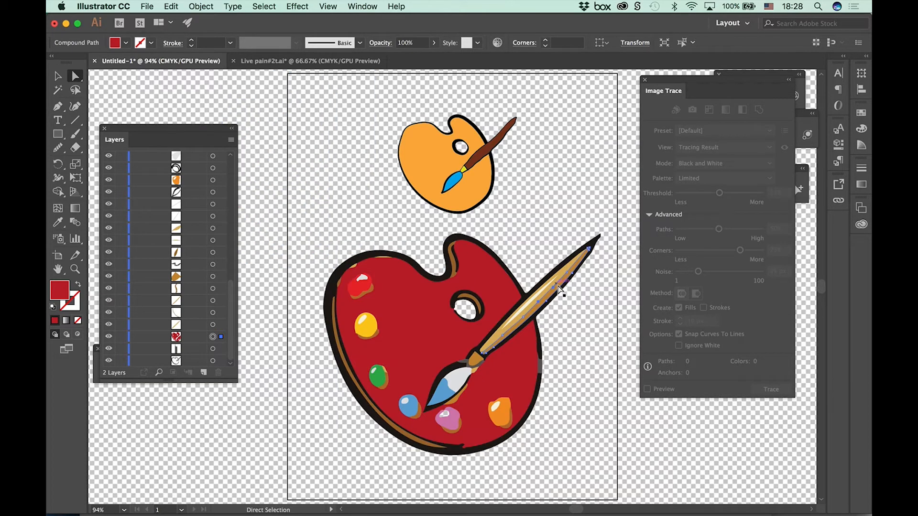
mouse_move(555, 290)
mouse_down()
mouse_move(547, 205)
mouse_move(554, 286)
mouse_up()
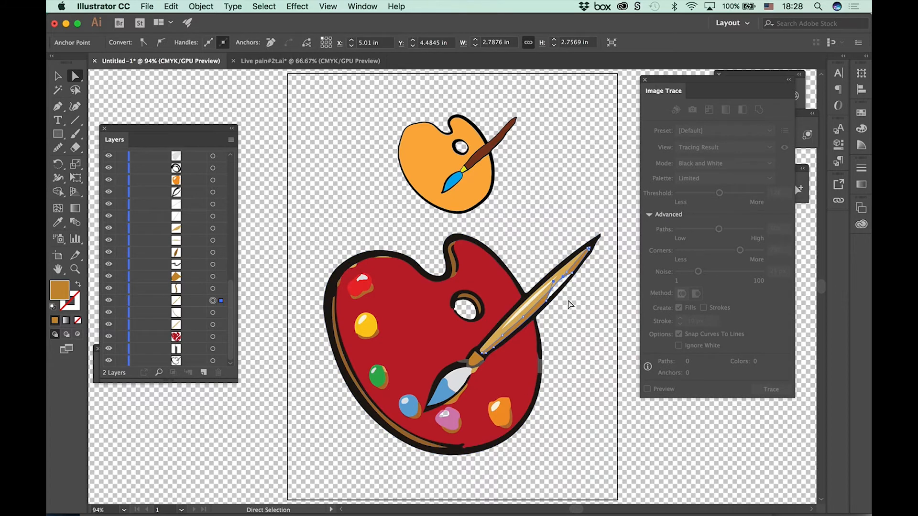
key(super+z)
Step: Inspect the black outline and the orange, purple, blue and green paint blobs by selecting each separately, and deselect everything
click(546, 306)
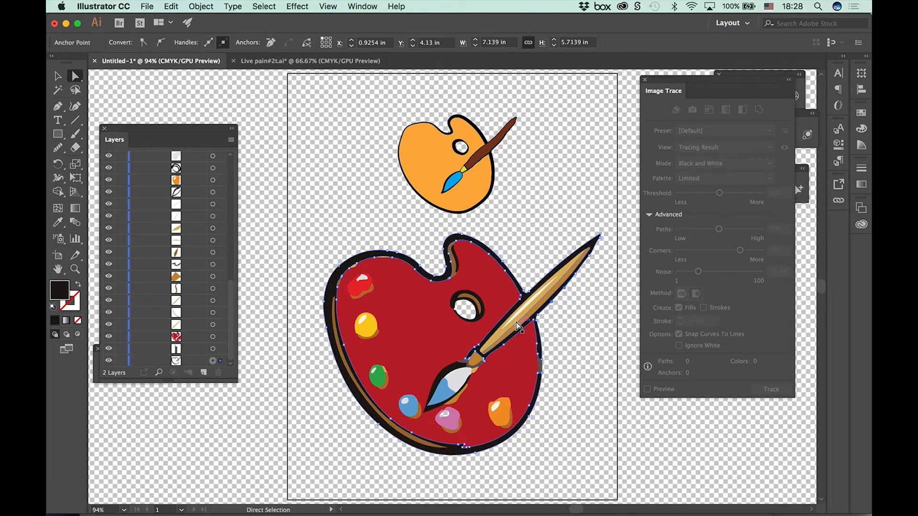
click(498, 414)
click(445, 420)
click(409, 407)
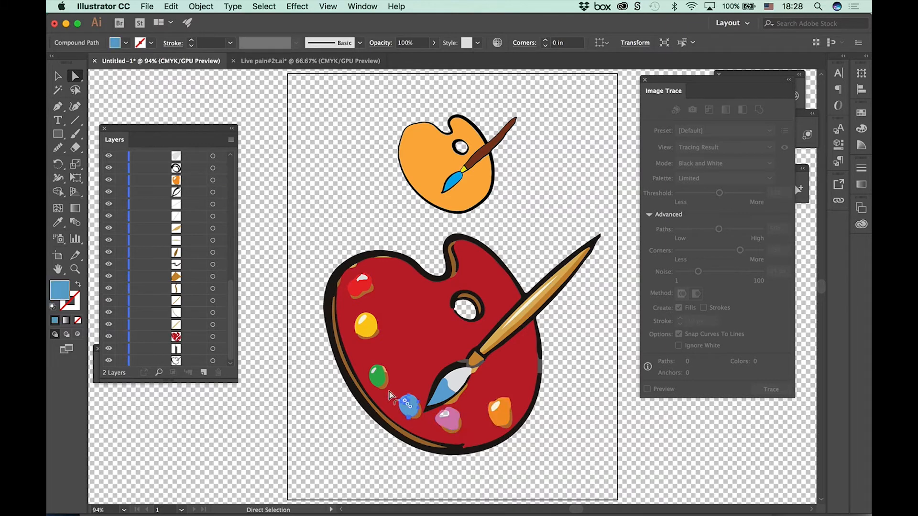
click(379, 380)
click(495, 483)
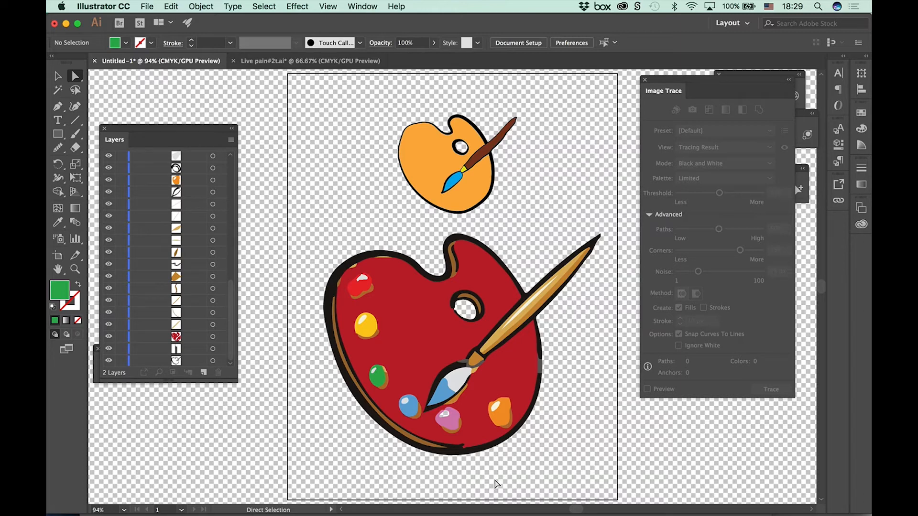
Step: Open Straight Lines Template.ai from the Pen Tool folder inside Adobe AI_drawing tools
click(146, 6)
click(156, 42)
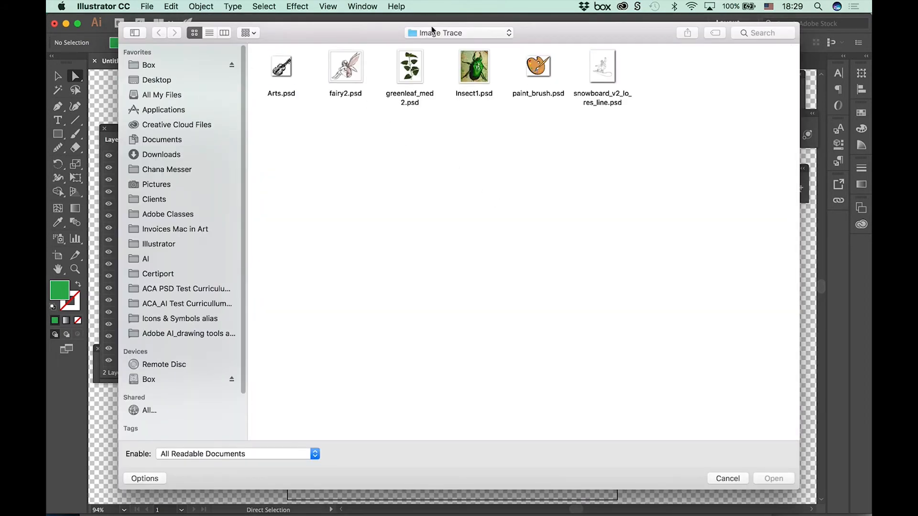
click(433, 33)
click(454, 45)
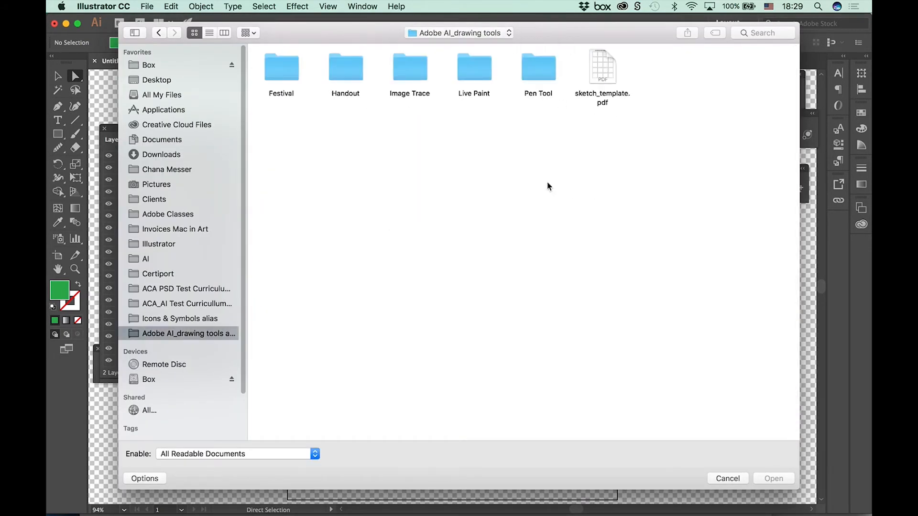
double_click(544, 71)
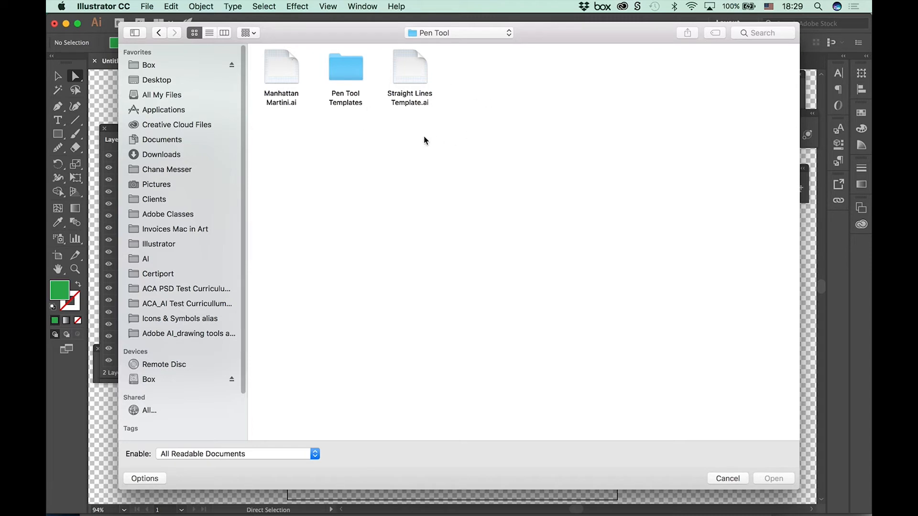
click(415, 78)
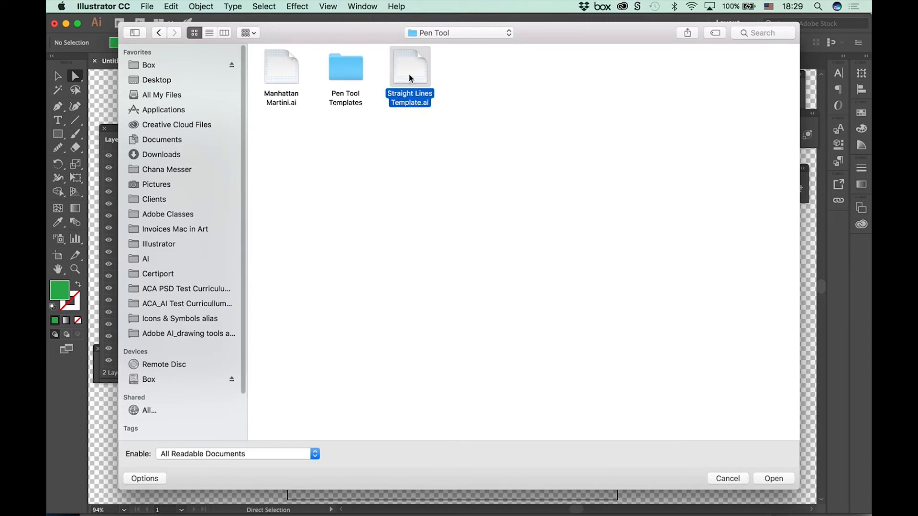
key(space)
key(space)
click(773, 478)
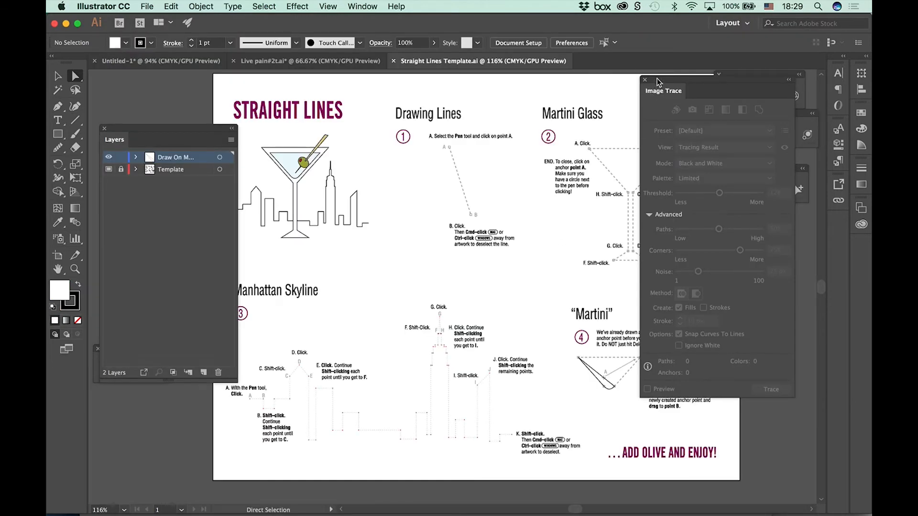
Step: Close the Image Trace settings and move the layer list clear of the template artwork
drag(661, 96, 764, 207)
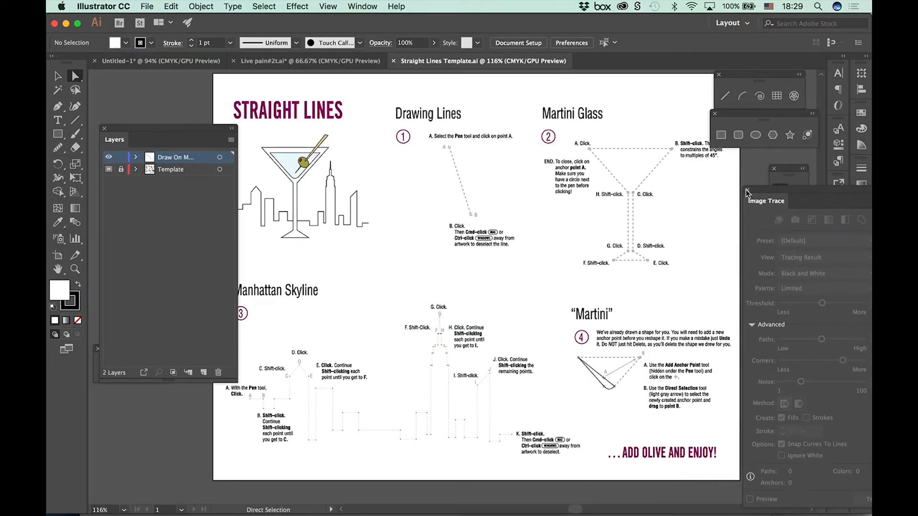
click(747, 189)
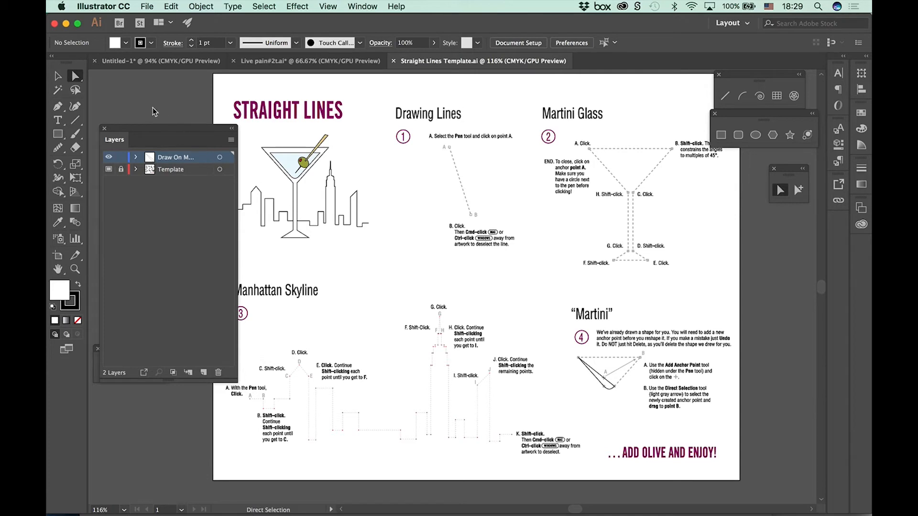
drag(165, 139, 141, 86)
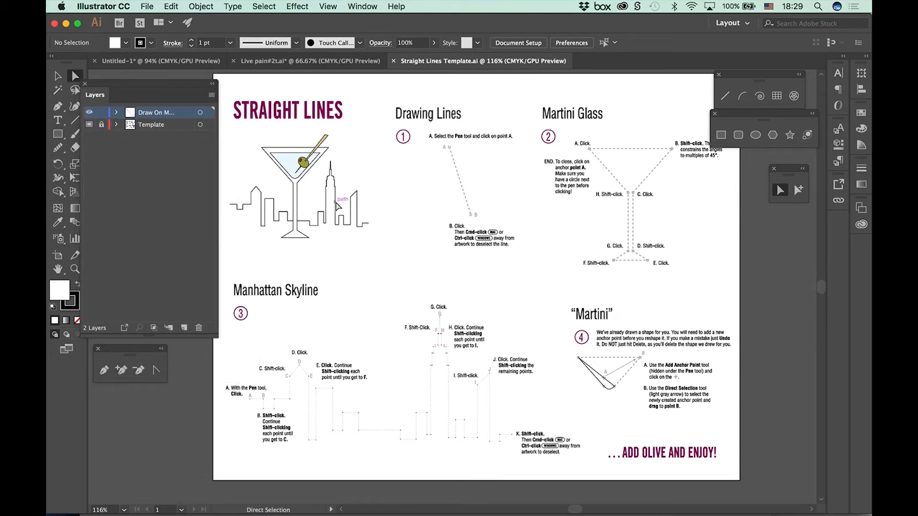
Step: Magnify the template's martini and skyline illustration to 200% for a closer look
key(super+equal)
key(super+equal)
mouse_move(298, 253)
mouse_down()
mouse_move(523, 353)
mouse_move(501, 356)
mouse_up()
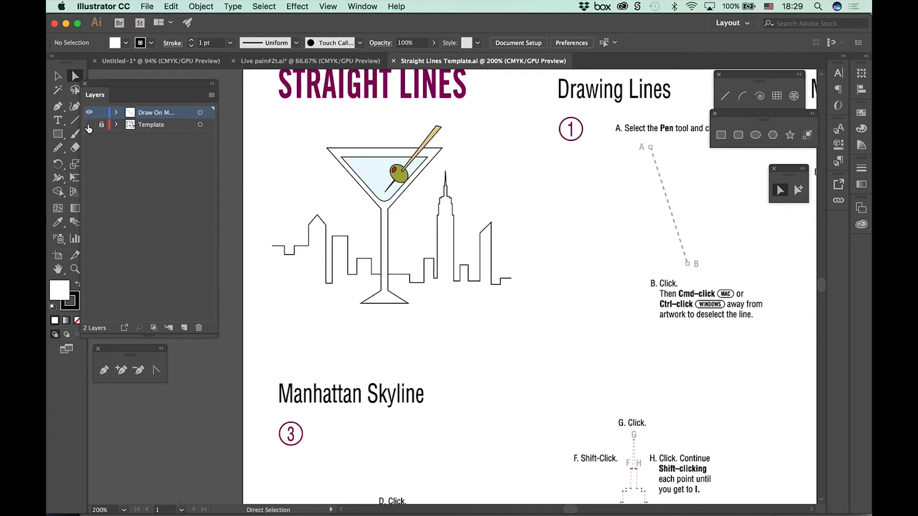
Step: Hide the Template layer and show it again to check which artwork it holds
click(90, 125)
click(90, 125)
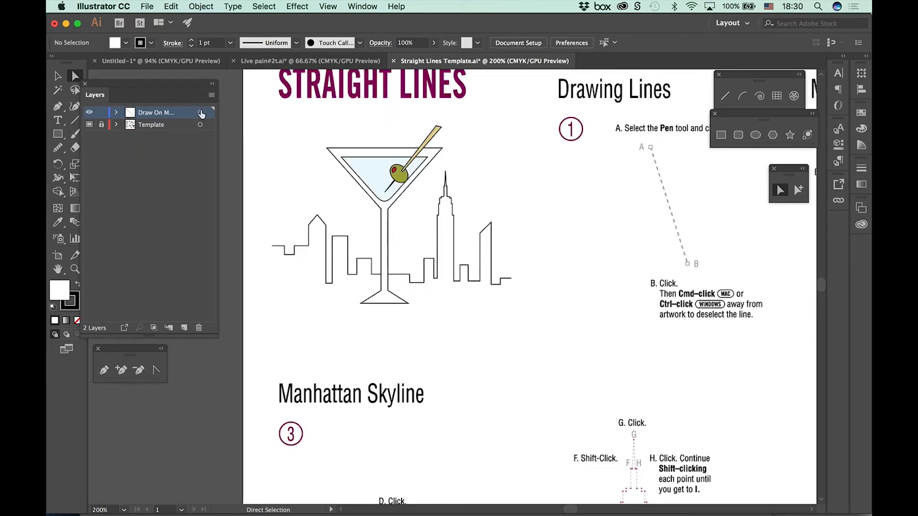
Step: Dock and collapse the layer list, and close the floating line, shape and selection tool groups covering the Martini Glass exercise
drag(547, 262, 301, 301)
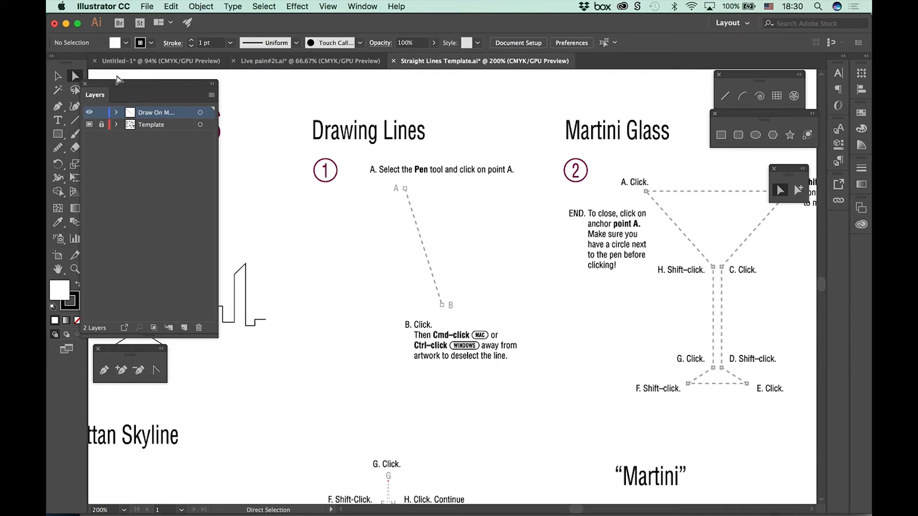
drag(109, 87, 799, 119)
click(718, 75)
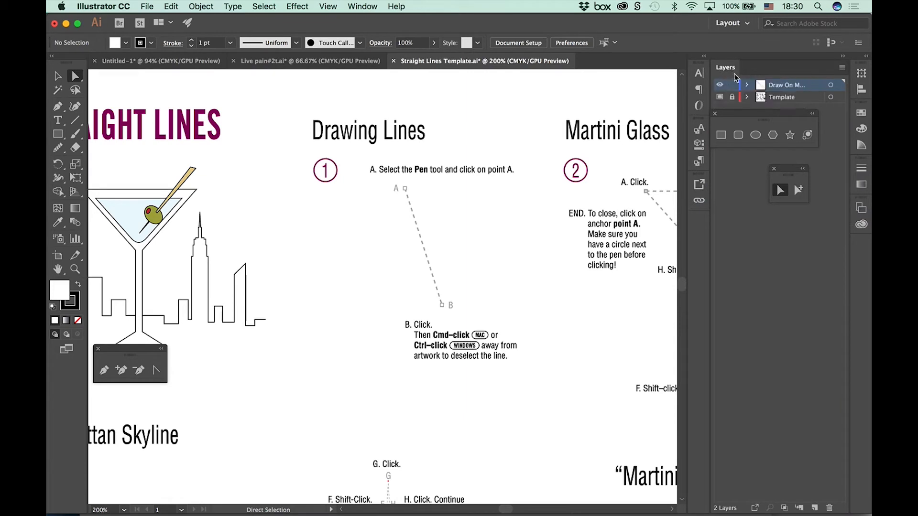
click(843, 57)
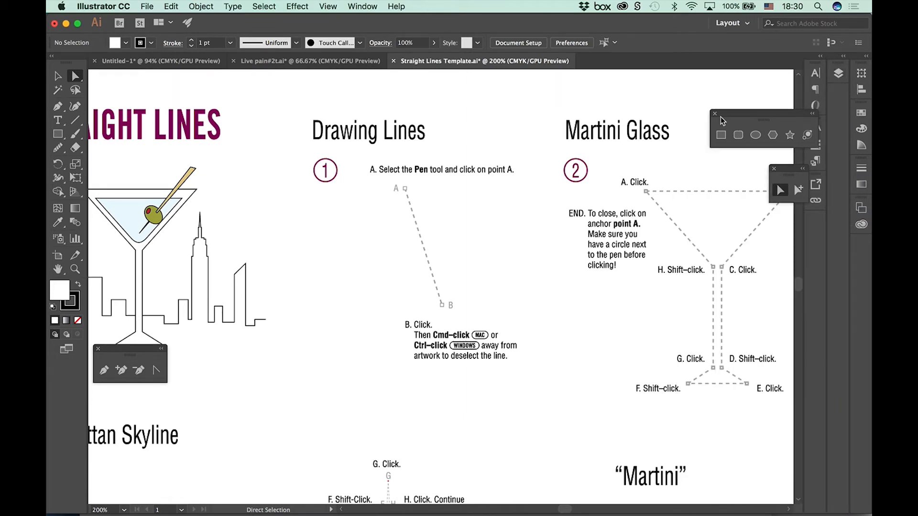
click(714, 115)
click(774, 169)
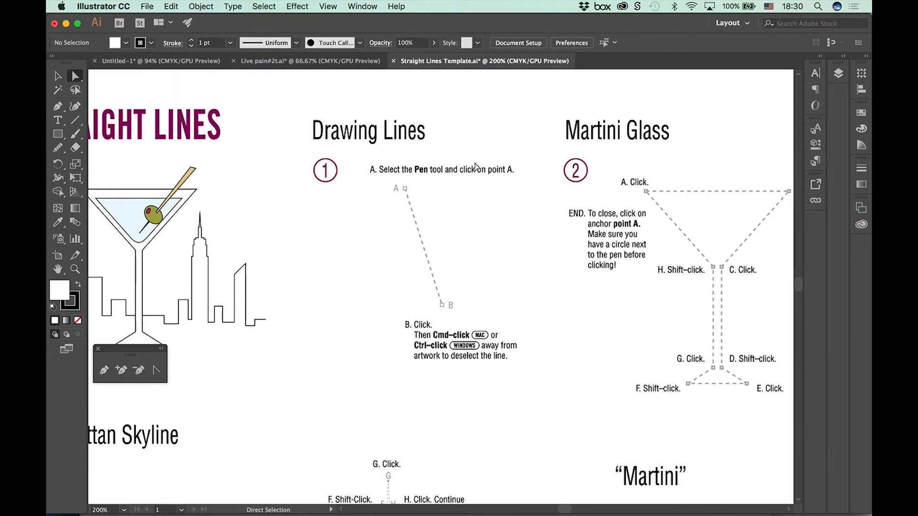
Step: Move the floating pen tool group up beside the toolbox, clear of the martini illustration, and activate the Pen tool
drag(127, 351, 129, 79)
click(112, 101)
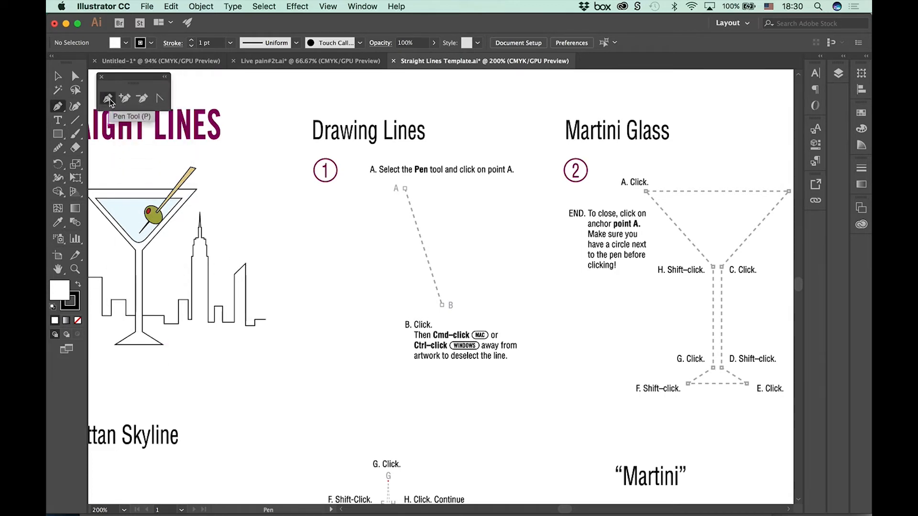
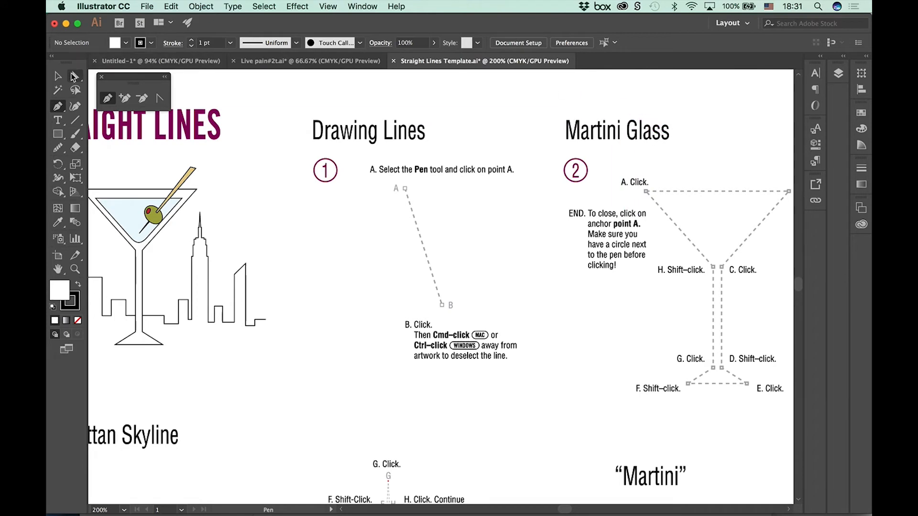
Step: Draw a straight line from point A to point B in the Drawing Lines exercise with the Pen tool
click(74, 77)
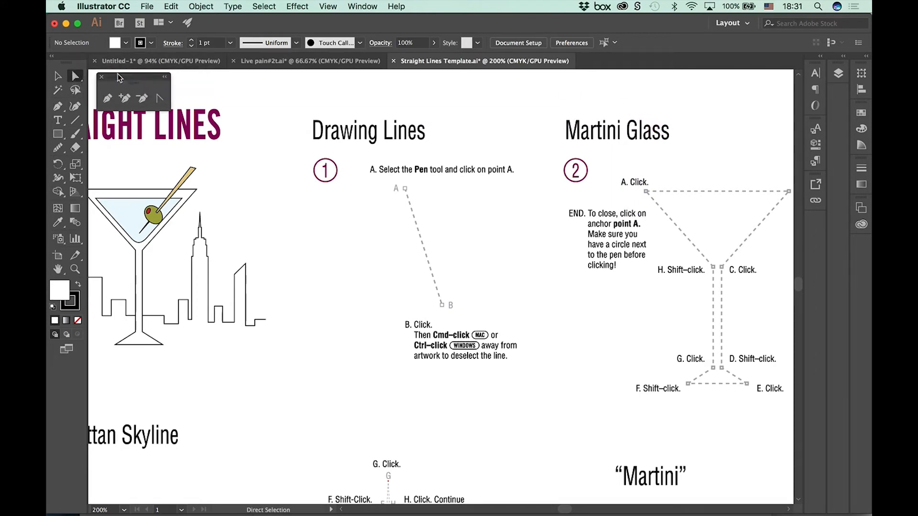
click(66, 78)
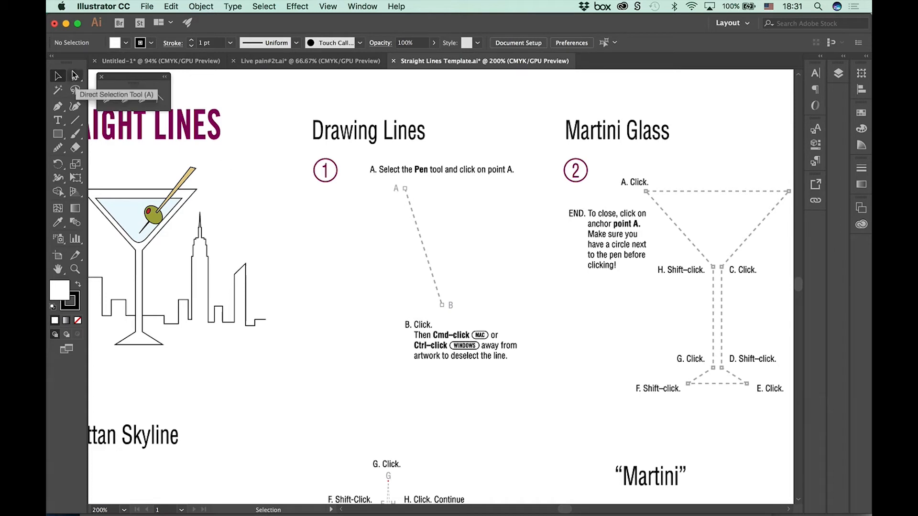
click(107, 103)
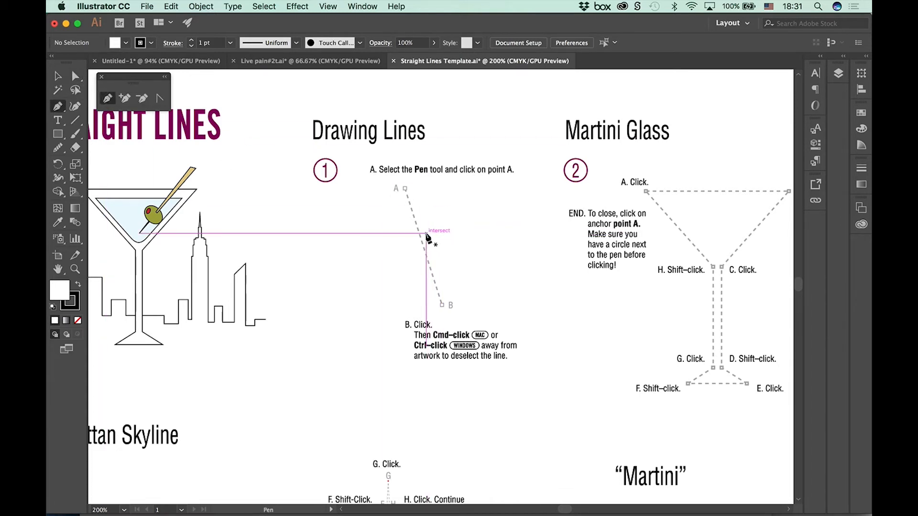
click(404, 188)
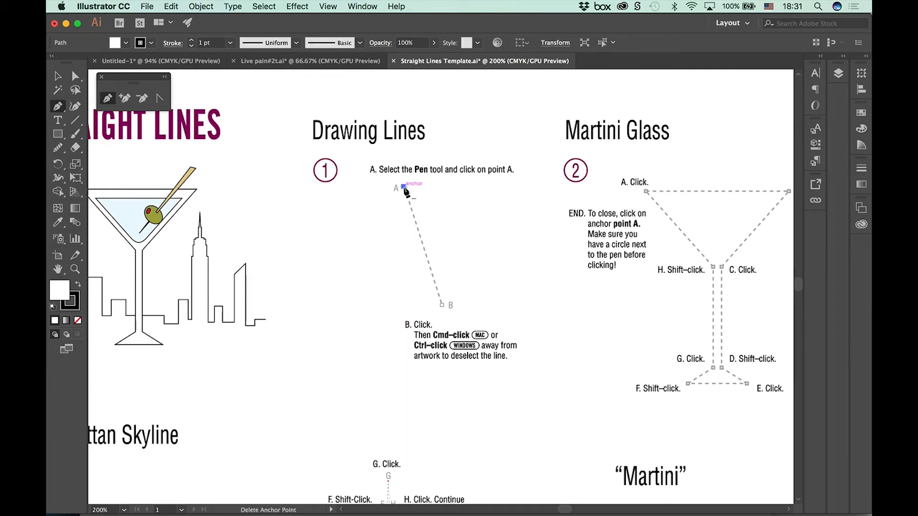
click(440, 304)
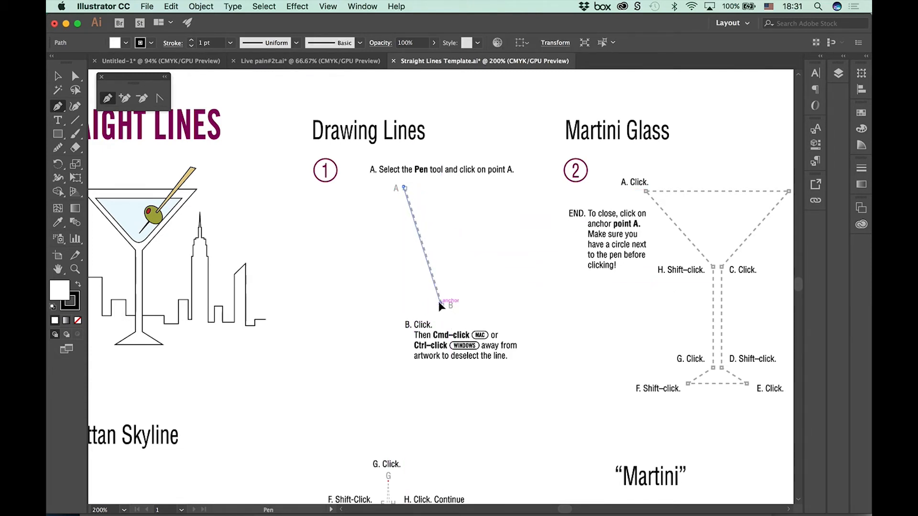
click(439, 303)
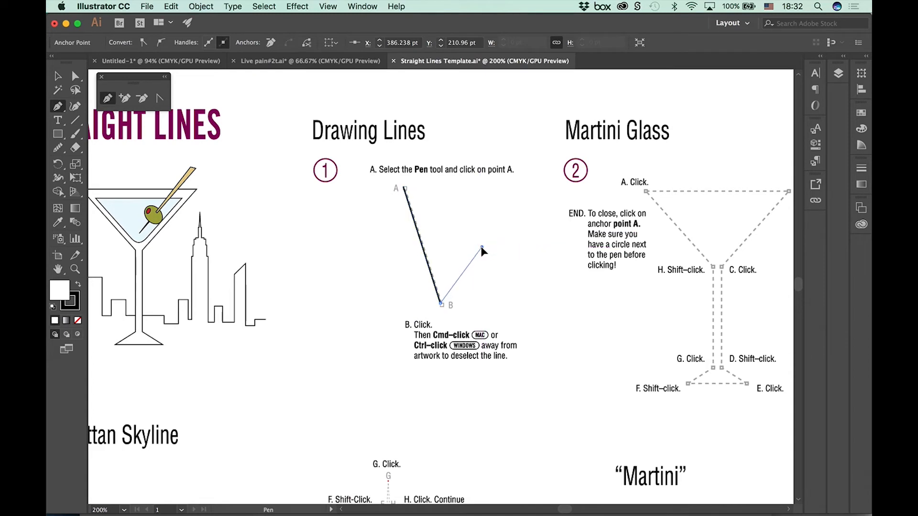
Step: Extend the path from point B with two more straight segments zigzagging upward, and deselect it
click(481, 247)
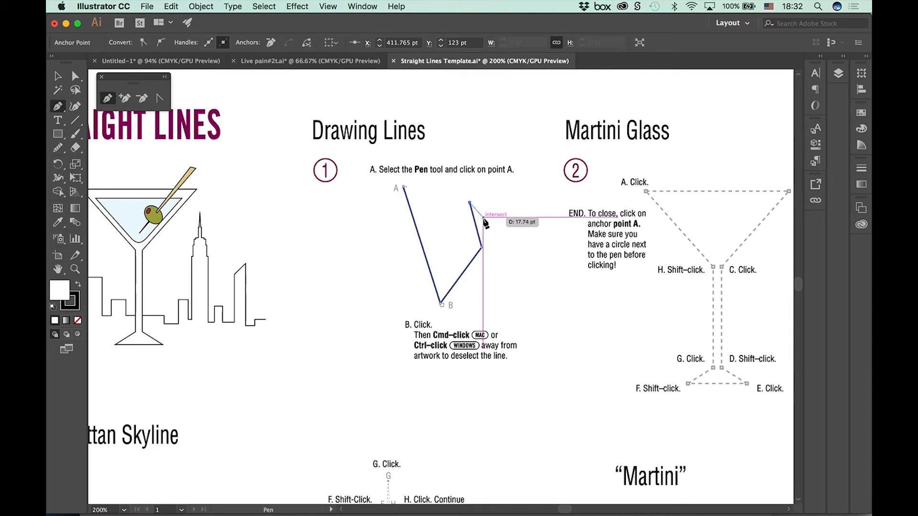
key(super)
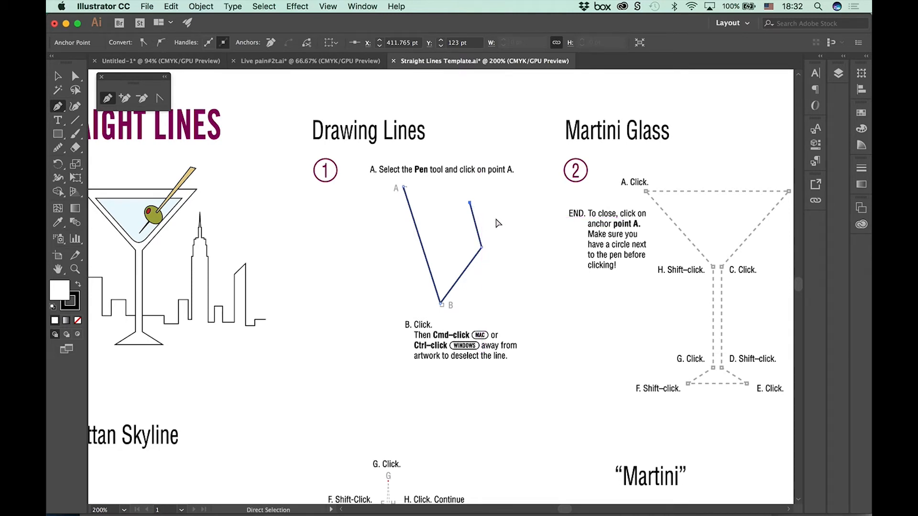
super+click(493, 216)
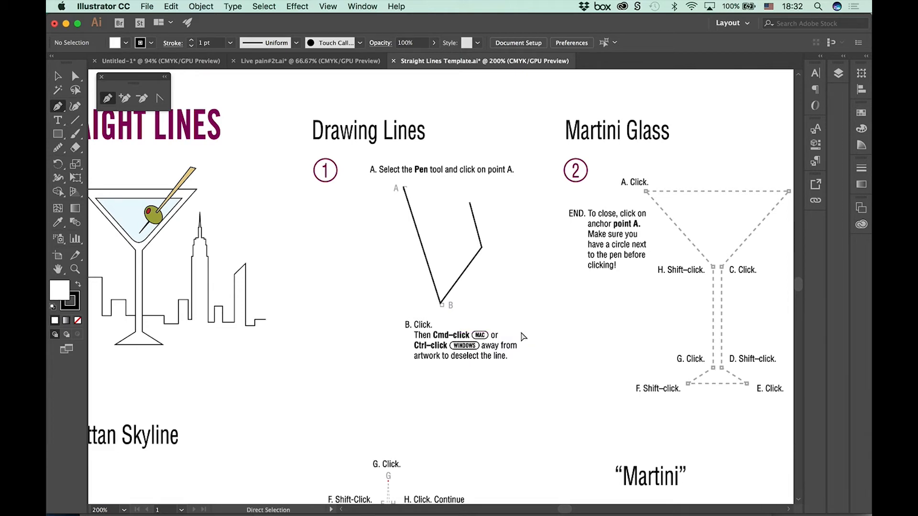
Step: Draw a separate diagonal line just beside the zigzag path's open end, sloping down and away from it, and deselect it
key(super+equal)
mouse_move(665, 251)
mouse_down()
mouse_move(566, 309)
mouse_move(504, 375)
mouse_up()
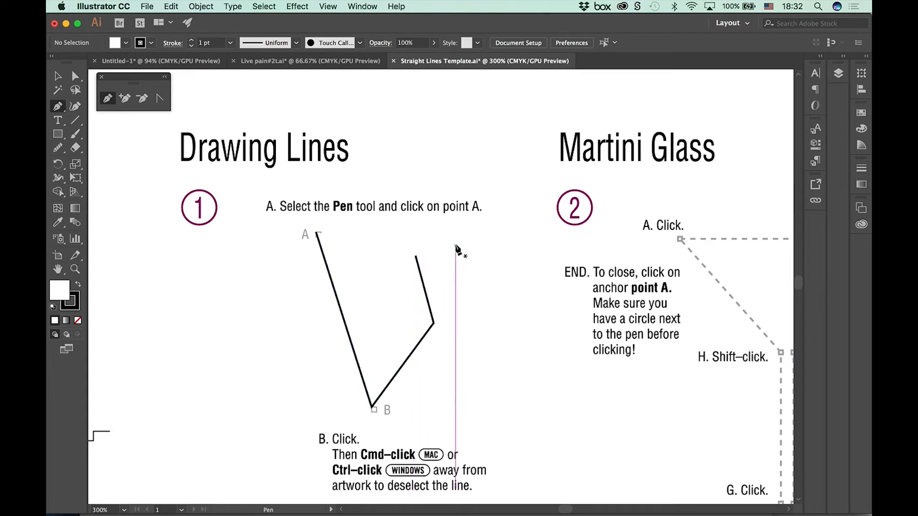
click(441, 236)
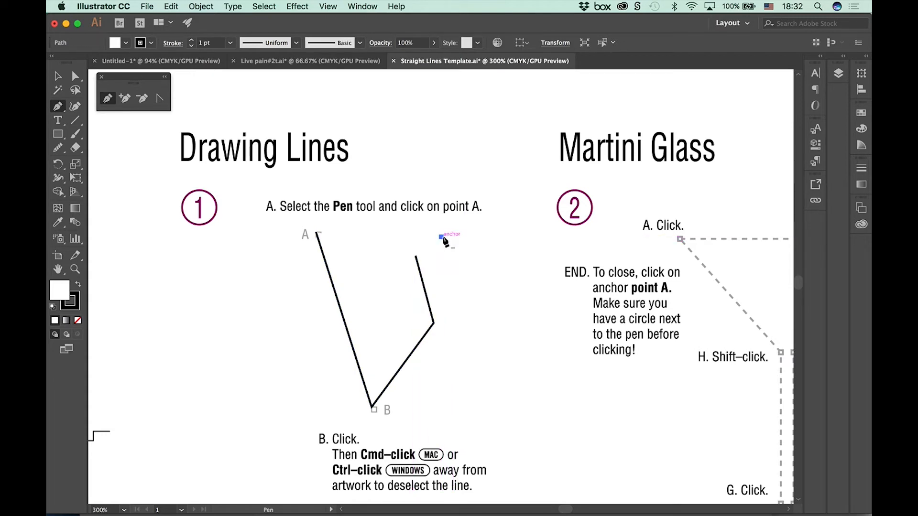
click(497, 344)
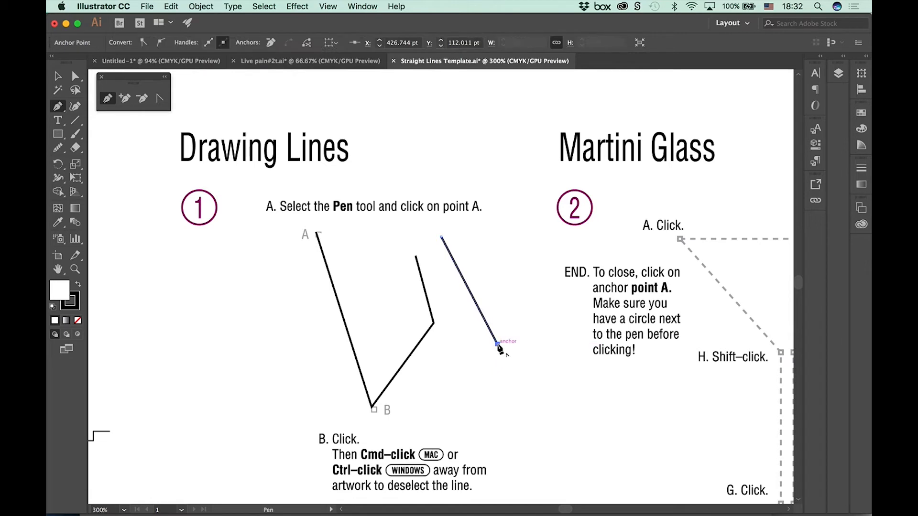
super+click(535, 373)
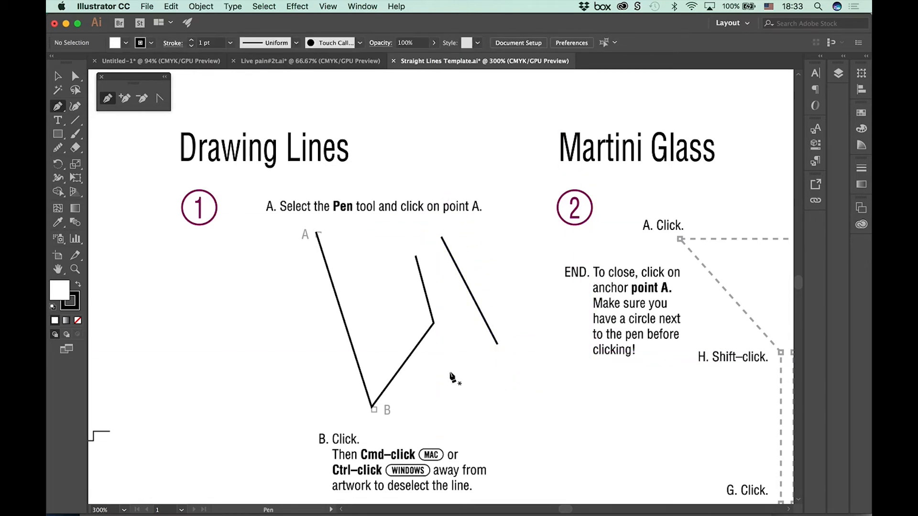
Step: Join the separate line's upper end to the zigzag's open end, close the path from its lower end to point A, and deselect it
click(440, 237)
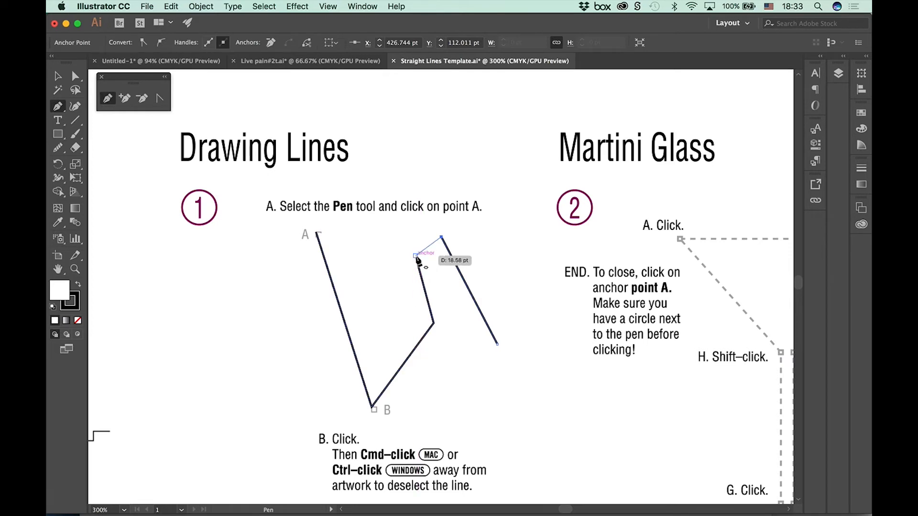
click(416, 256)
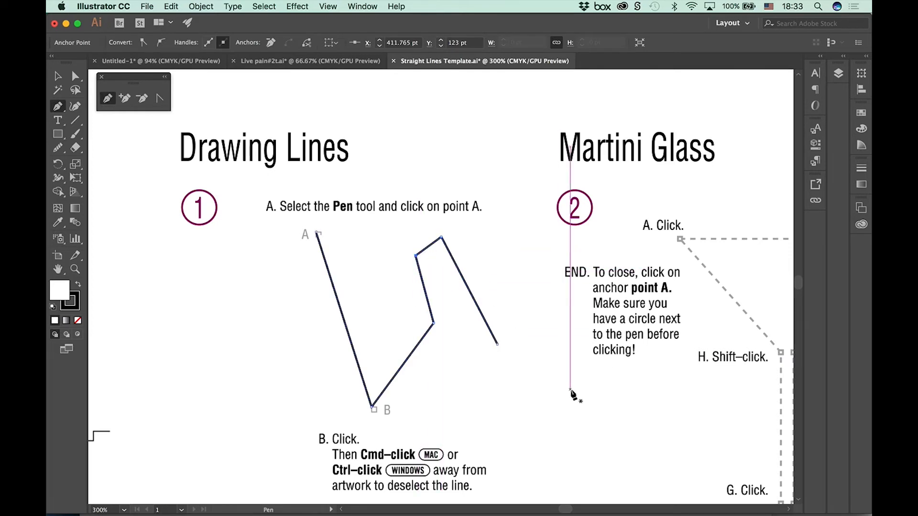
click(498, 344)
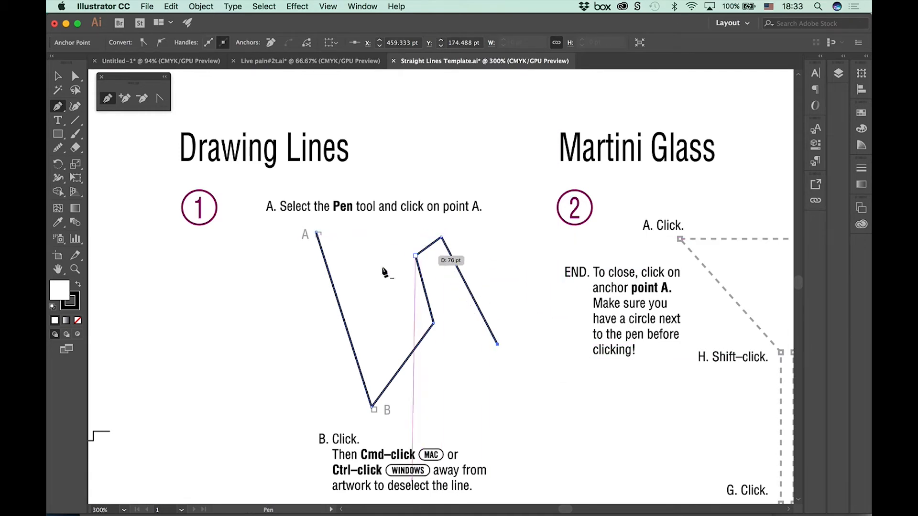
click(318, 234)
right_click(317, 234)
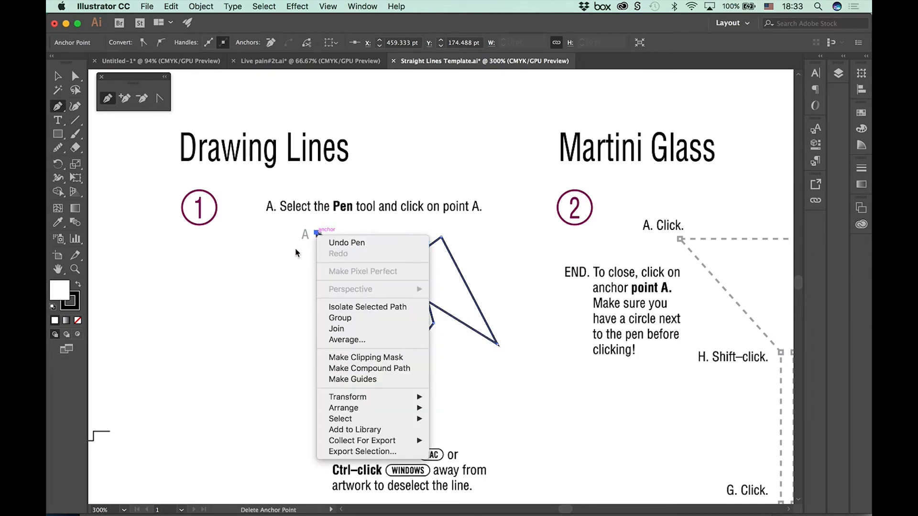
click(54, 79)
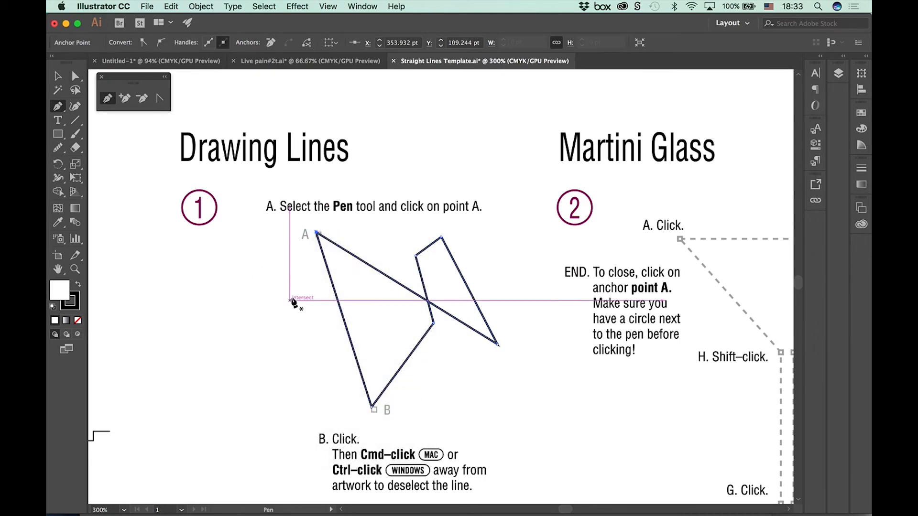
super+click(298, 368)
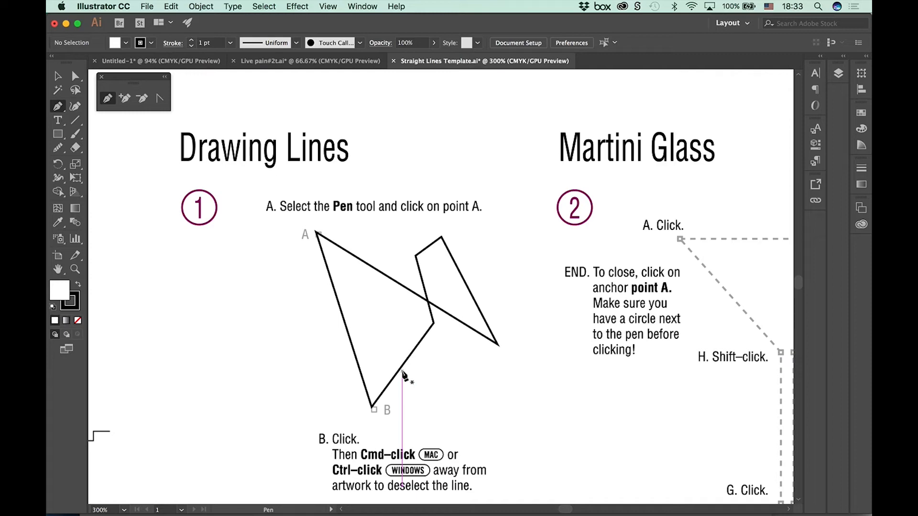
Step: Trace the Martini Glass template from point A through B, C, D and E to F, keeping horizontal and vertical segments constrained
drag(614, 292, 247, 198)
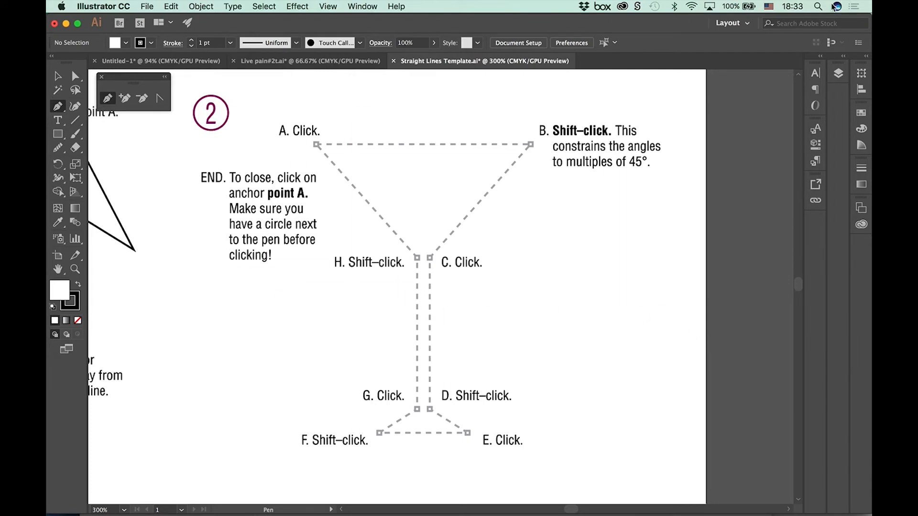
click(315, 142)
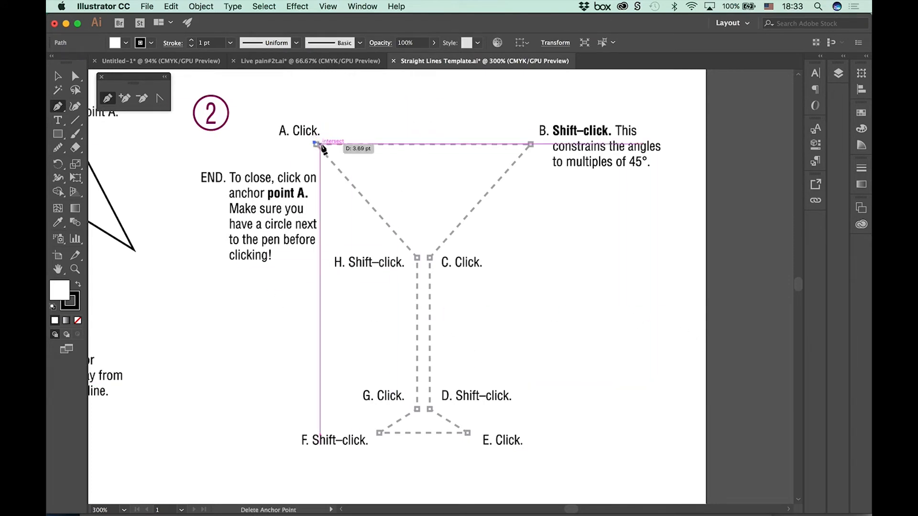
shift+click(531, 143)
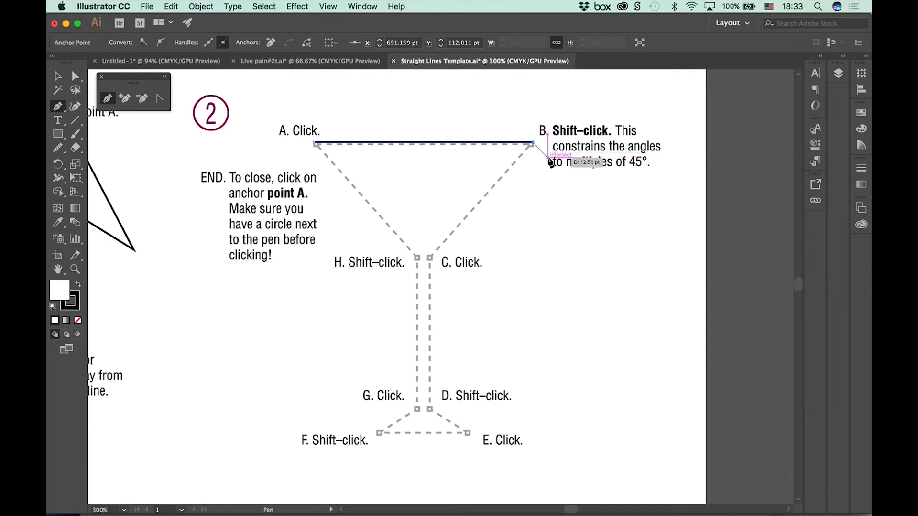
click(430, 259)
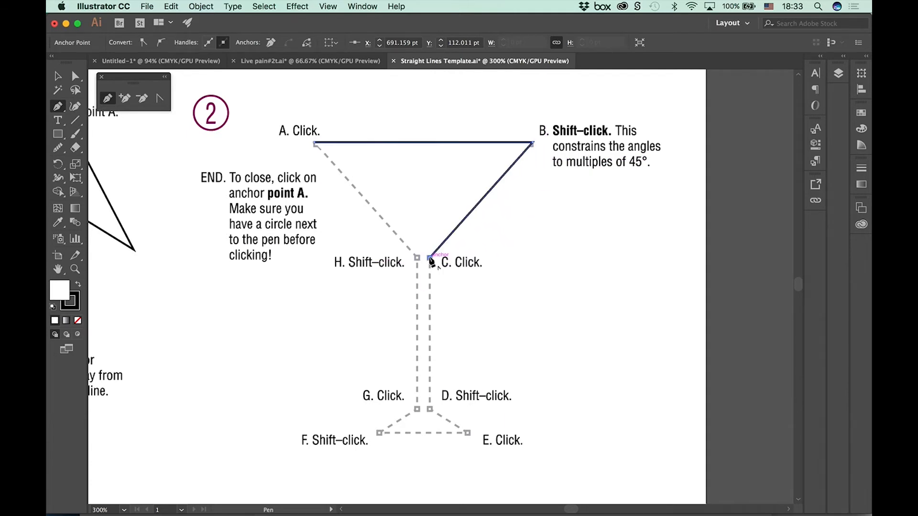
shift+click(430, 410)
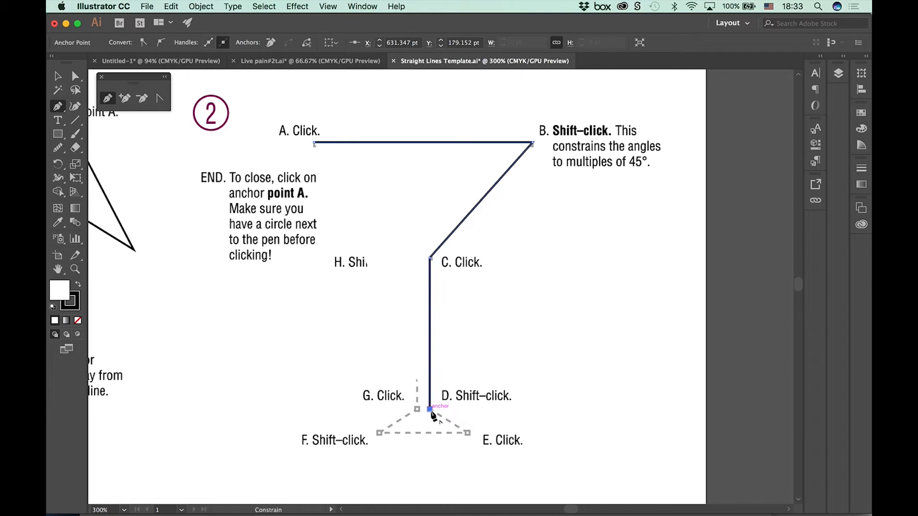
click(468, 433)
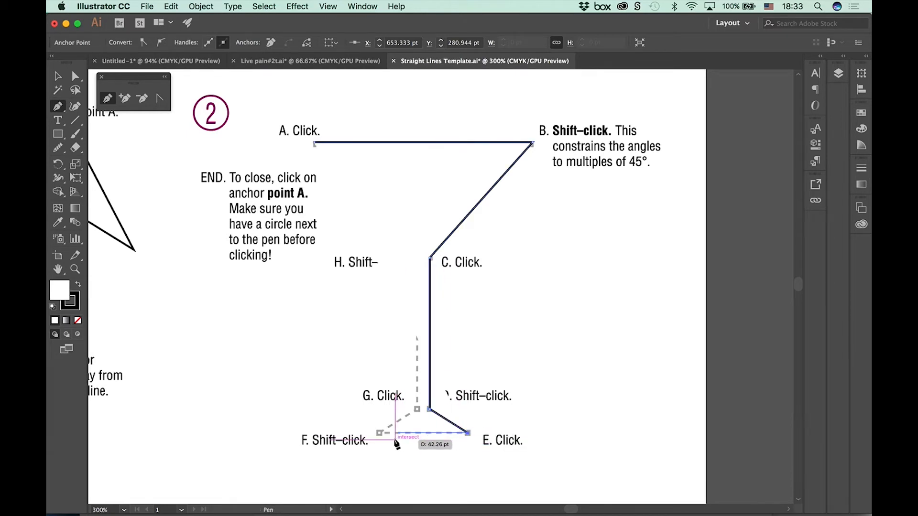
shift+click(379, 433)
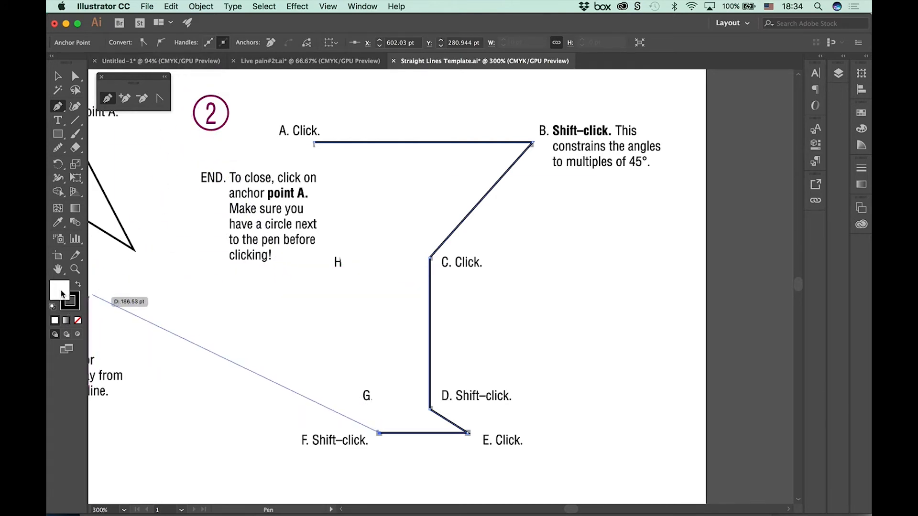
Step: Set the glass path's fill to None and complete the outline through G and H, closing it at point A
click(78, 322)
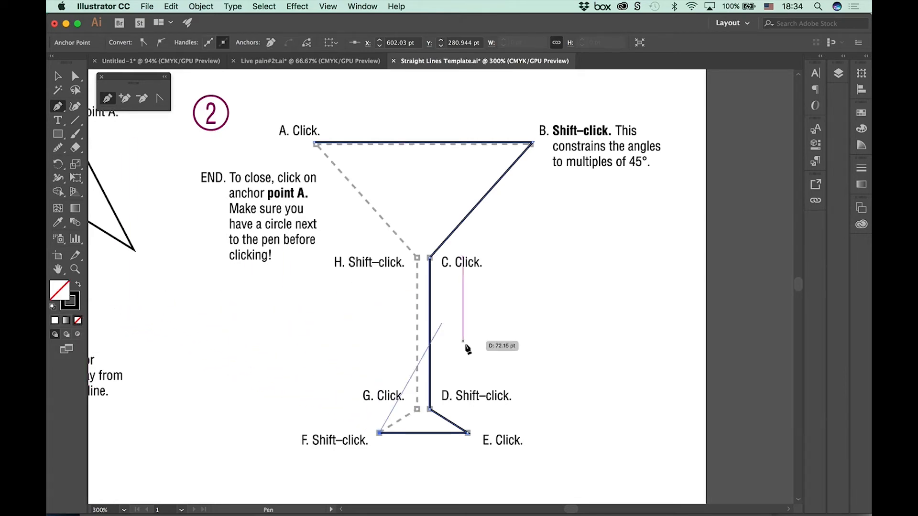
click(417, 409)
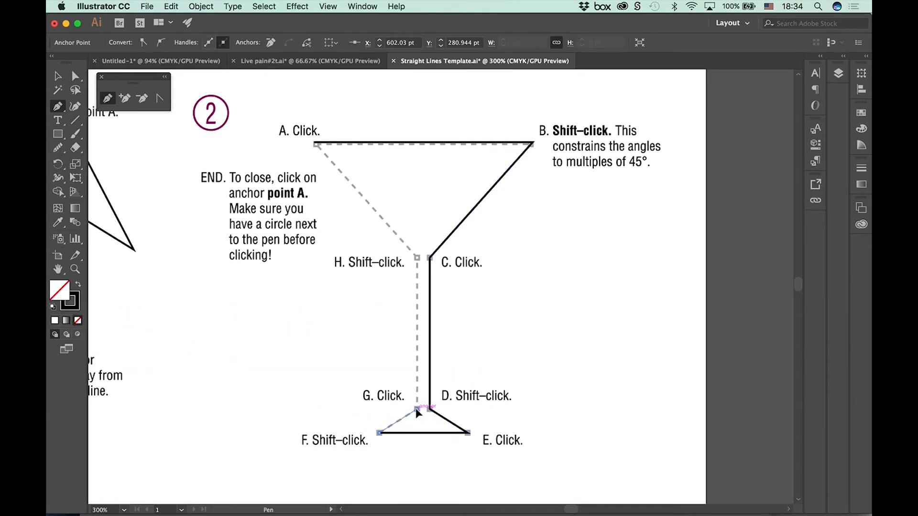
shift+click(416, 258)
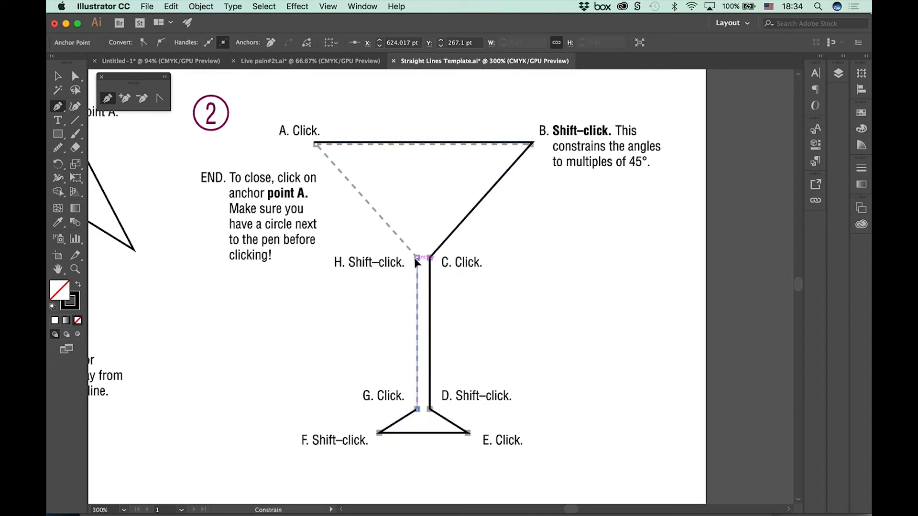
click(316, 145)
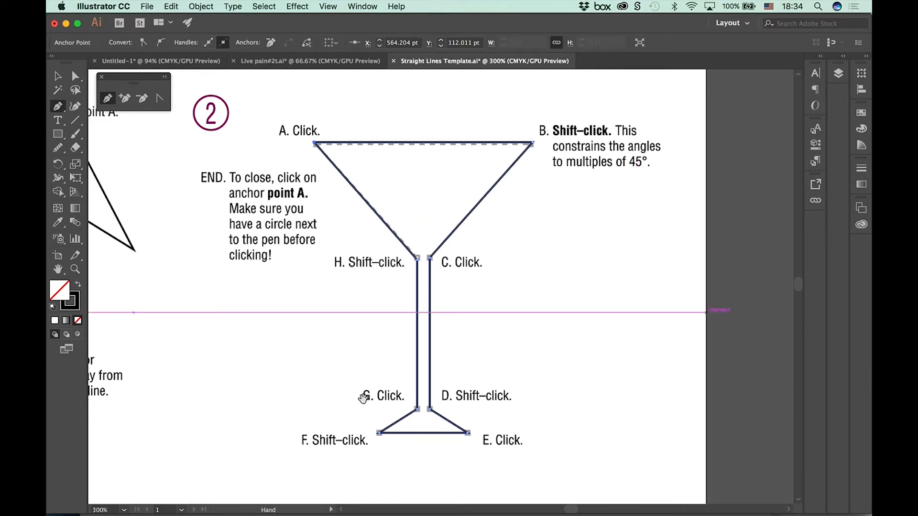
Step: Deselect the closed martini glass outline with the Selection tool, keeping both finished exercises in view at 200%
key(super)
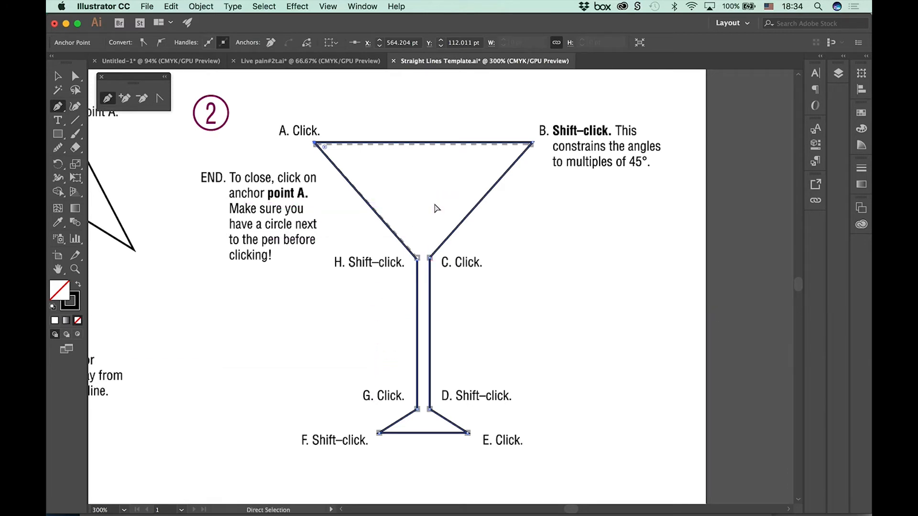
key(super+minus)
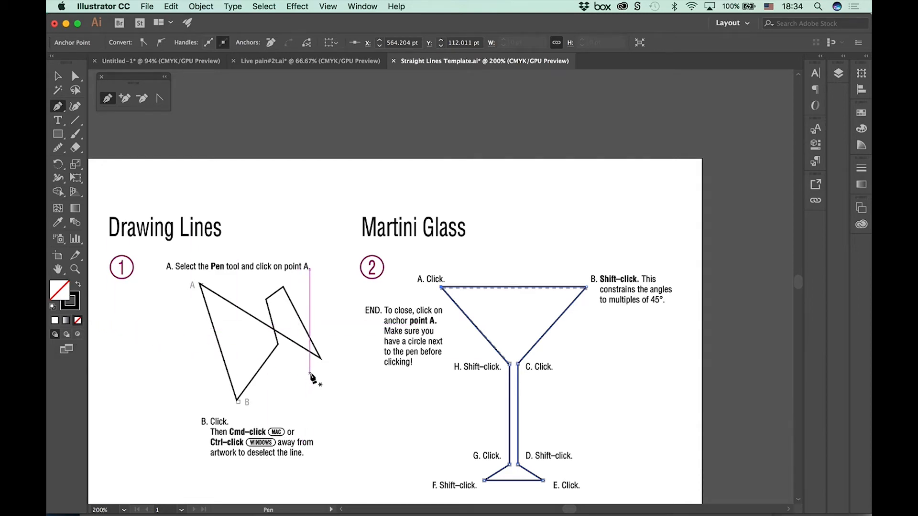
drag(430, 401, 551, 132)
drag(480, 289, 395, 394)
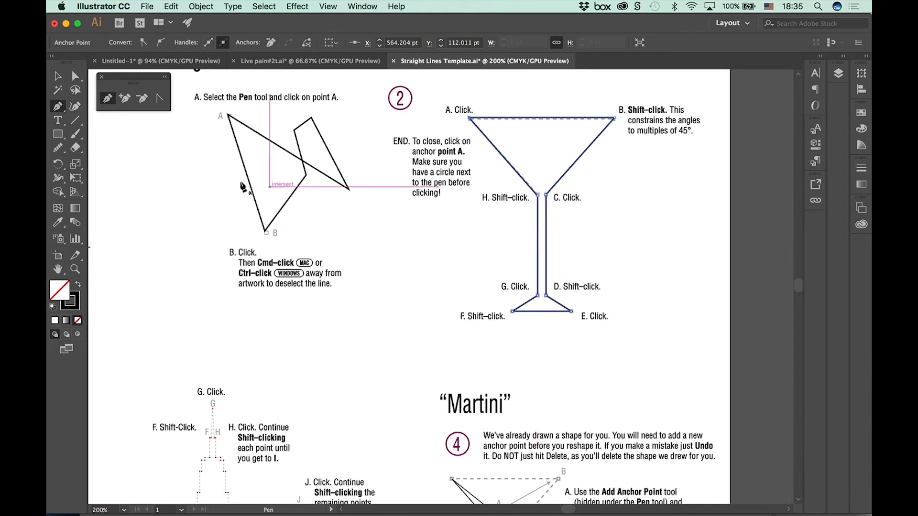
click(58, 76)
click(200, 147)
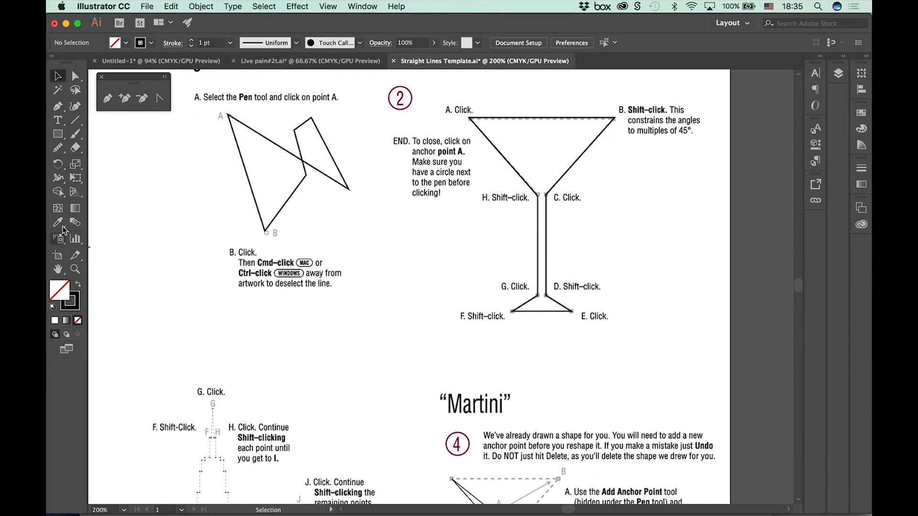
Step: Select the martini glass outline and fill it with the red swatch
click(125, 43)
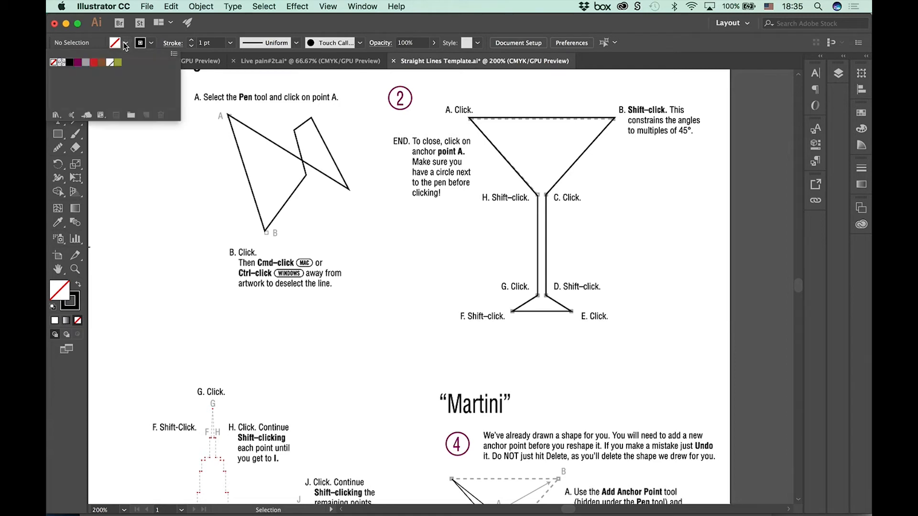
click(95, 63)
click(165, 175)
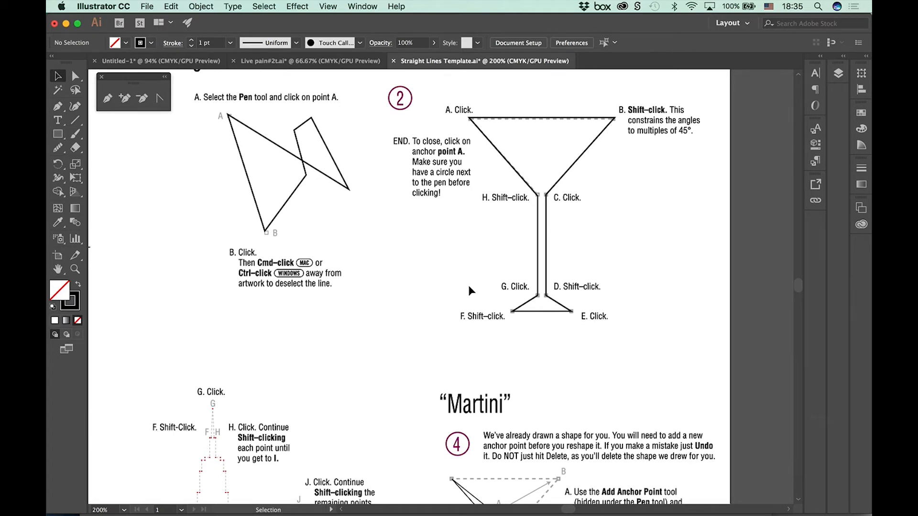
click(529, 189)
click(127, 43)
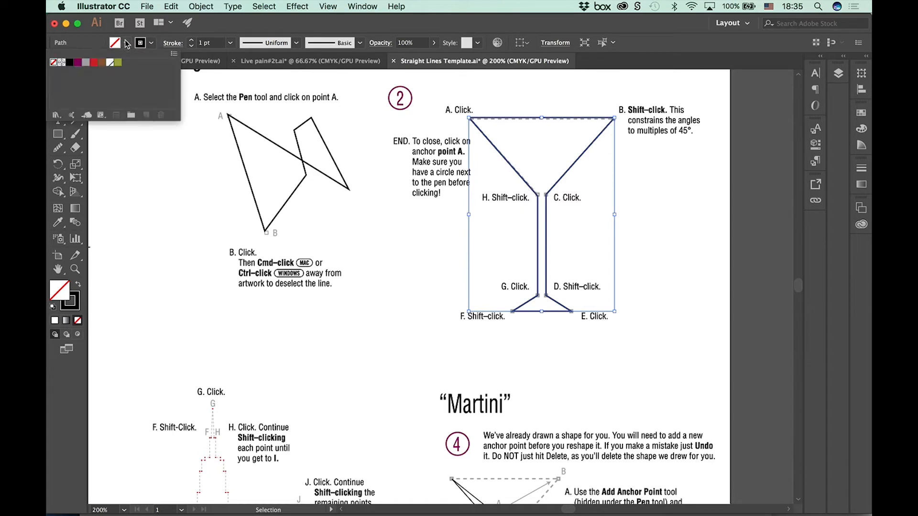
click(94, 63)
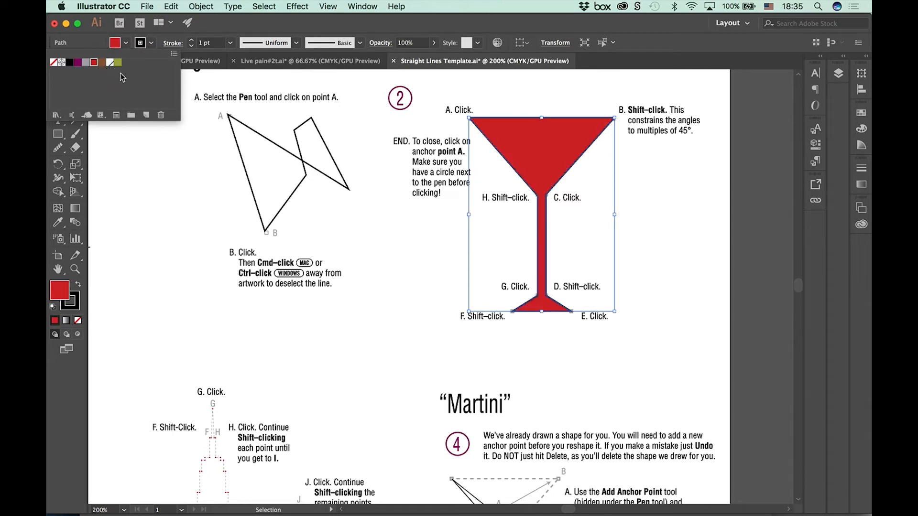
Step: Set the martini glass fill back to None and deselect the path
click(53, 63)
click(54, 64)
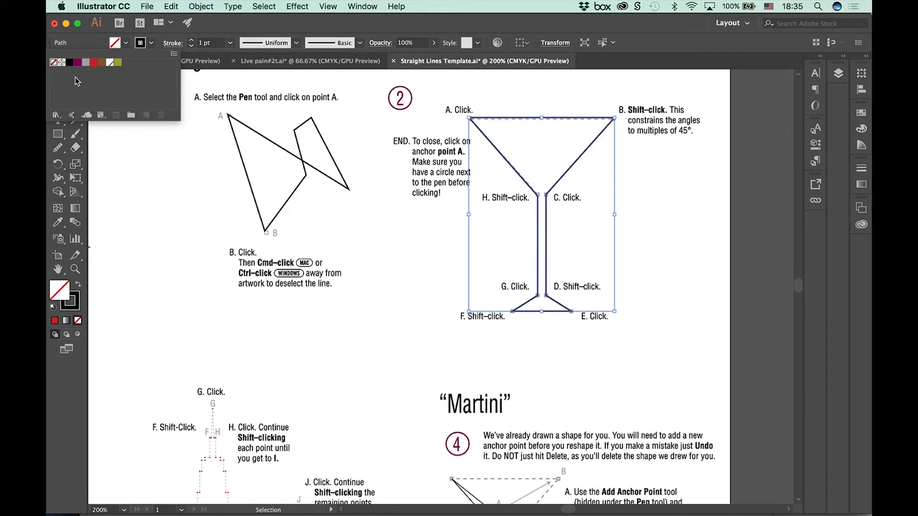
click(178, 141)
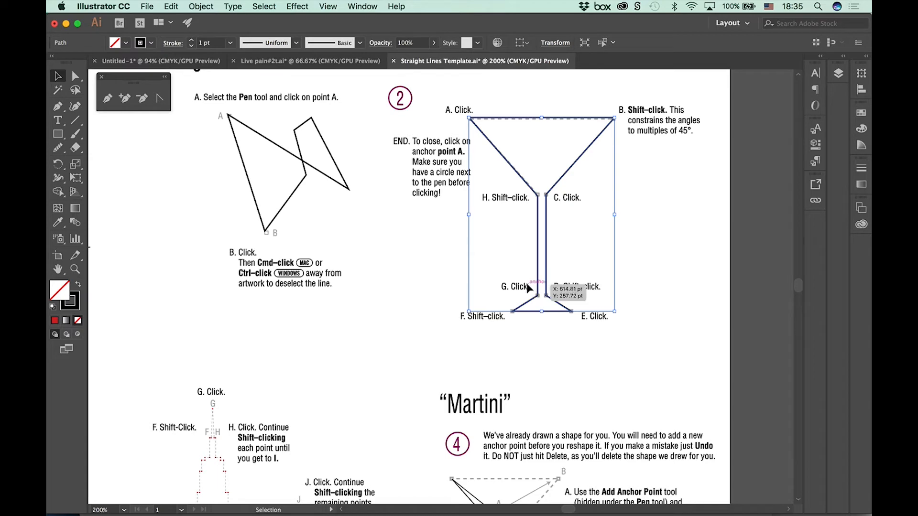
click(378, 367)
Step: Select the pre-drawn shape in the "Martini" exercise 4 with the Direct Selection tool
drag(360, 371, 284, 140)
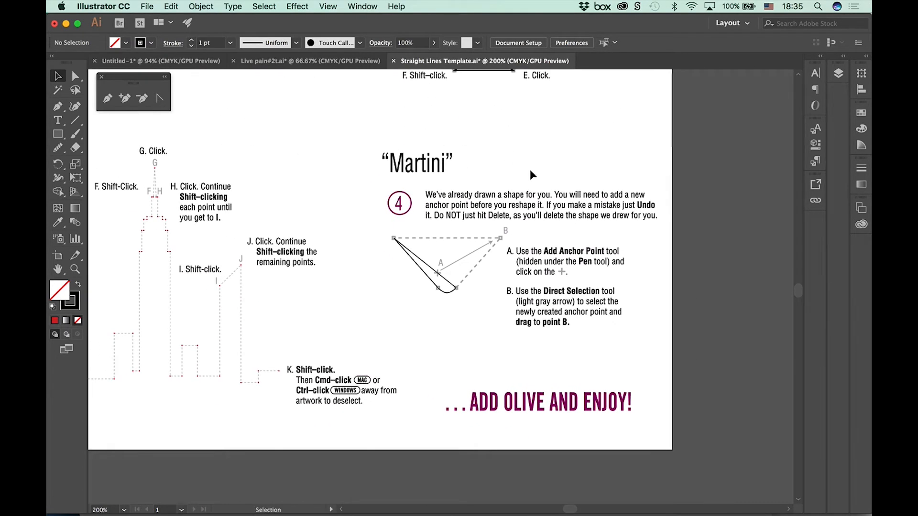
key(a)
key(super+equal)
key(super+equal)
key(super+equal)
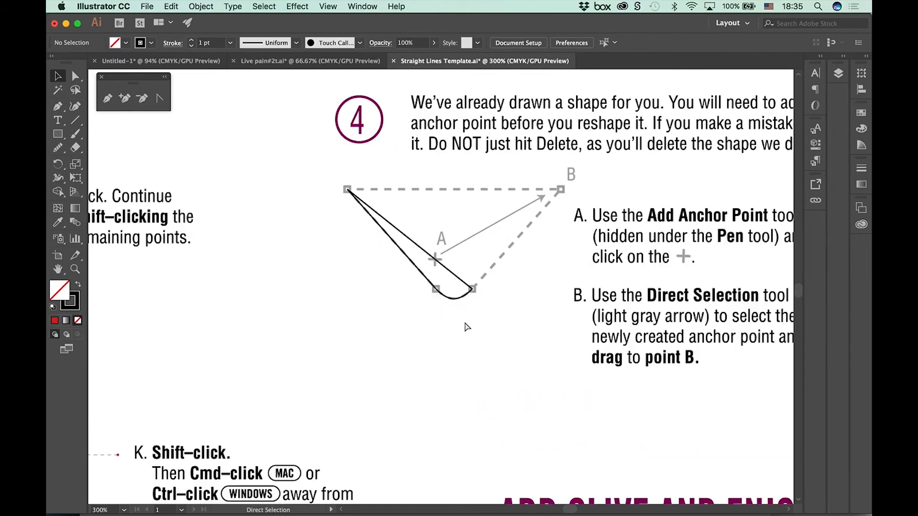
key(v)
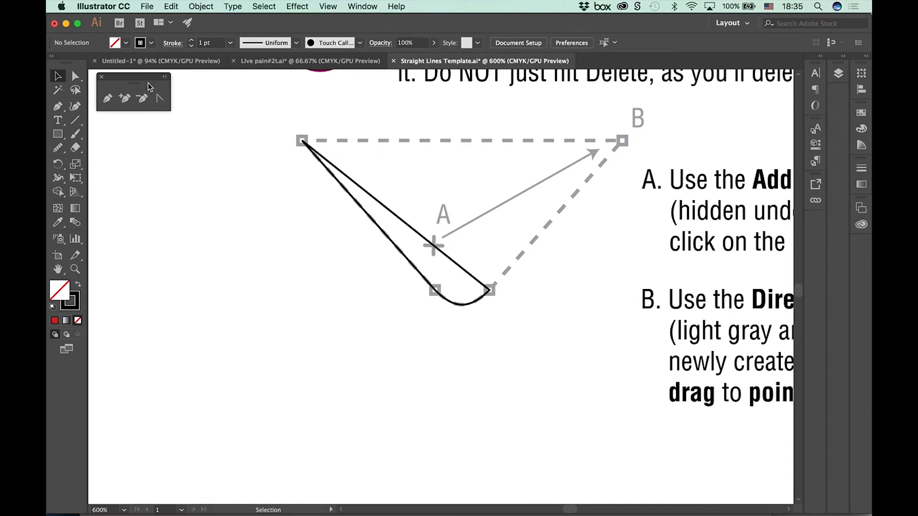
click(74, 76)
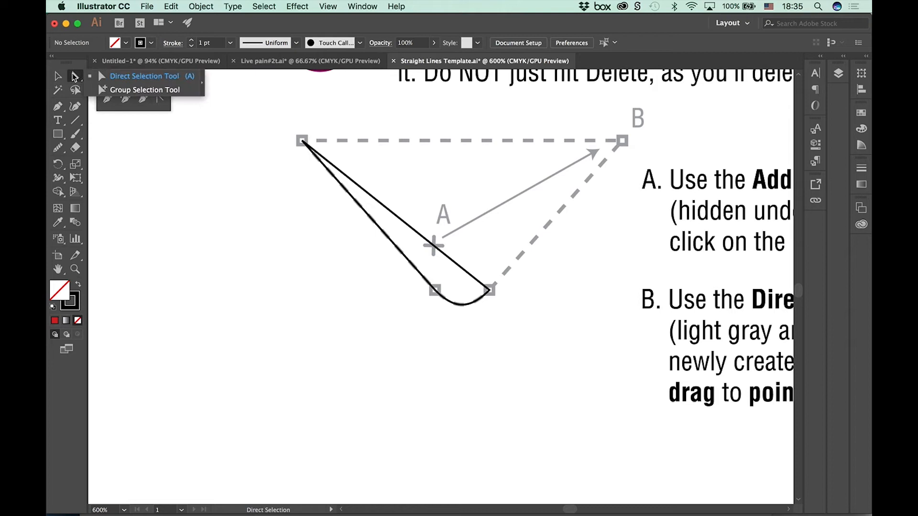
click(106, 77)
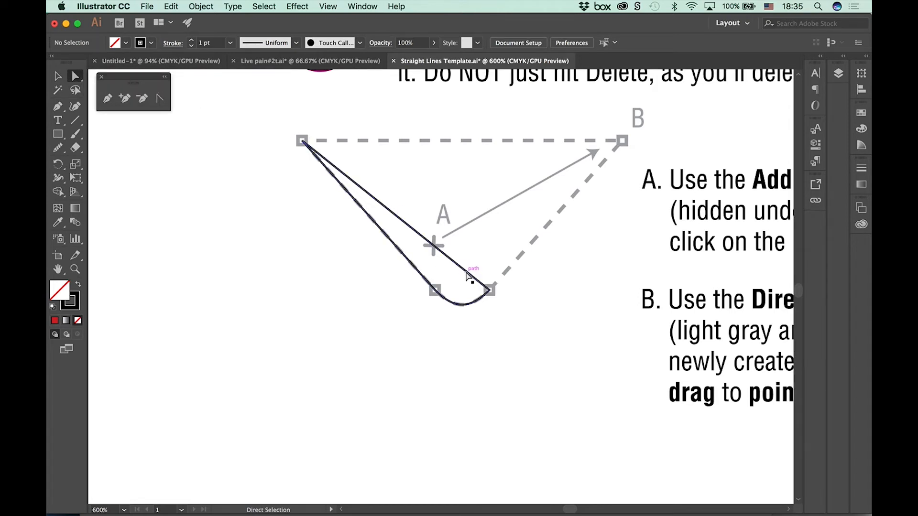
click(469, 276)
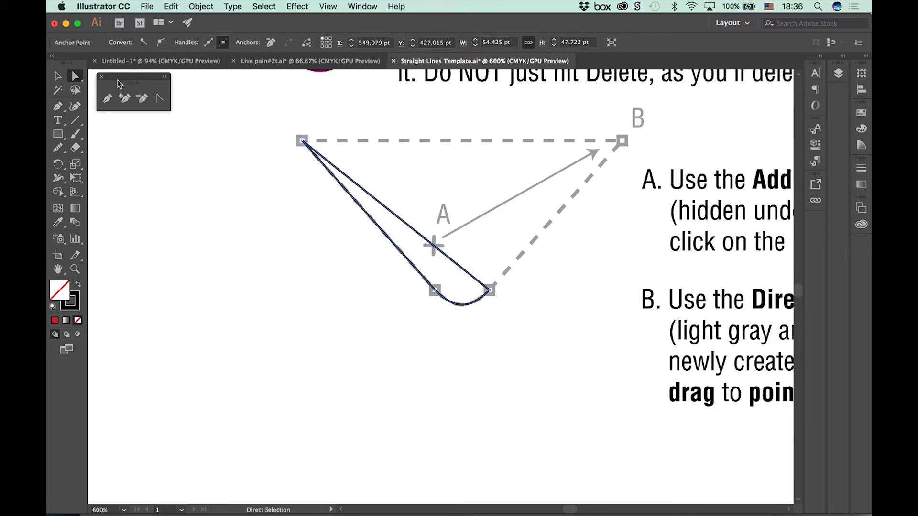
Step: Add an anchor point at the plus mark A on the Martini shape's straight upper edge
drag(118, 81, 129, 77)
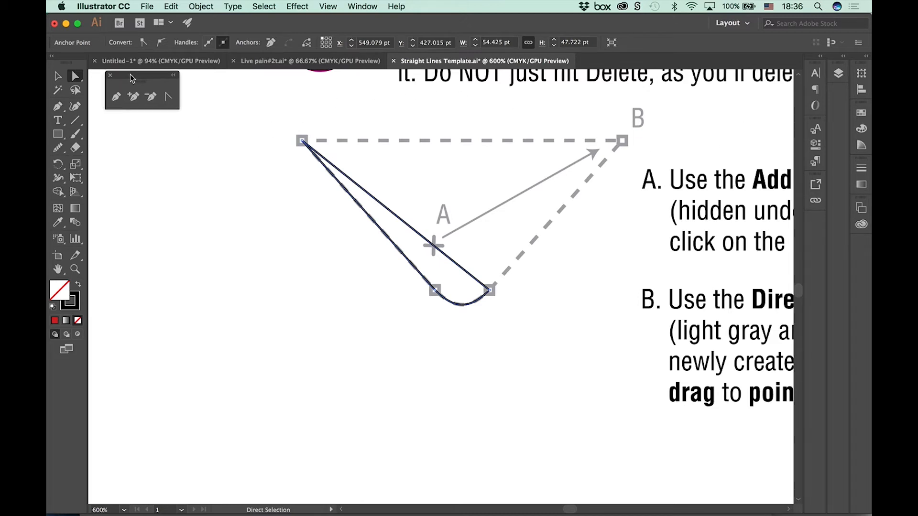
click(137, 98)
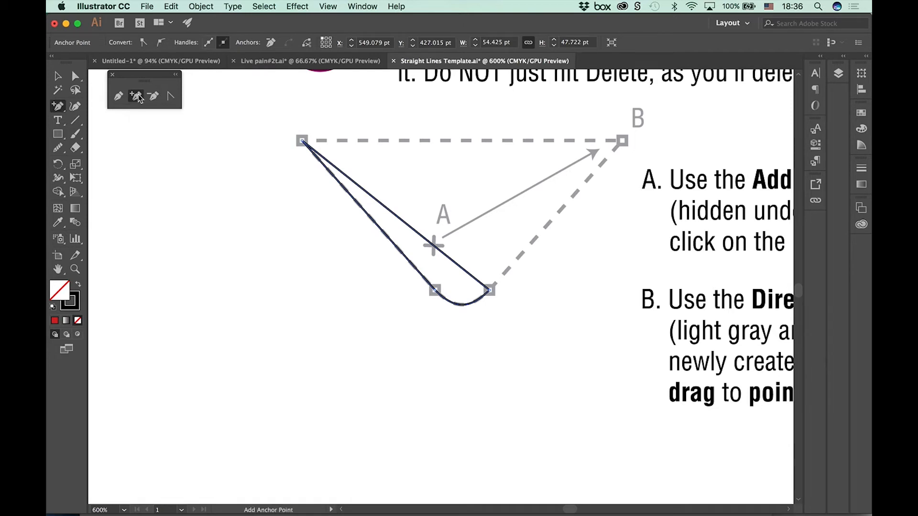
click(432, 244)
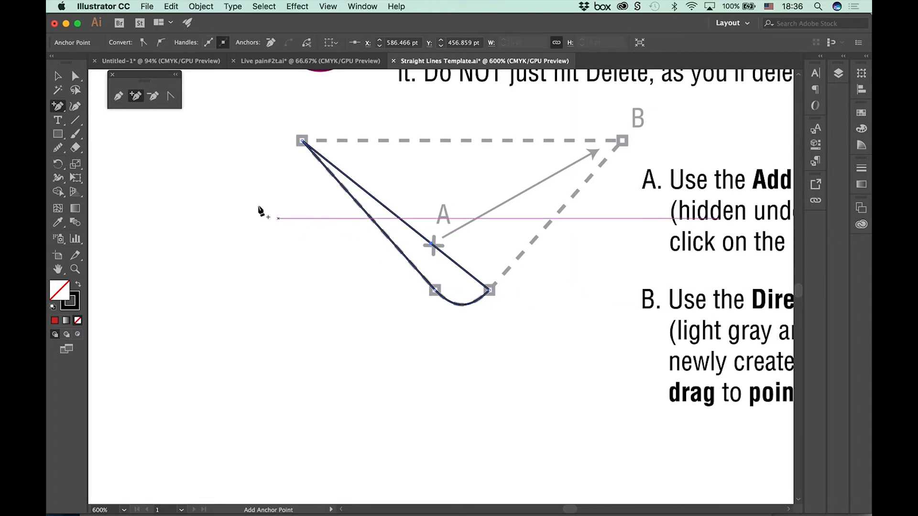
Step: Deselect the Martini shape and move its new anchor point from A to point B with the Direct Selection tool
key(a)
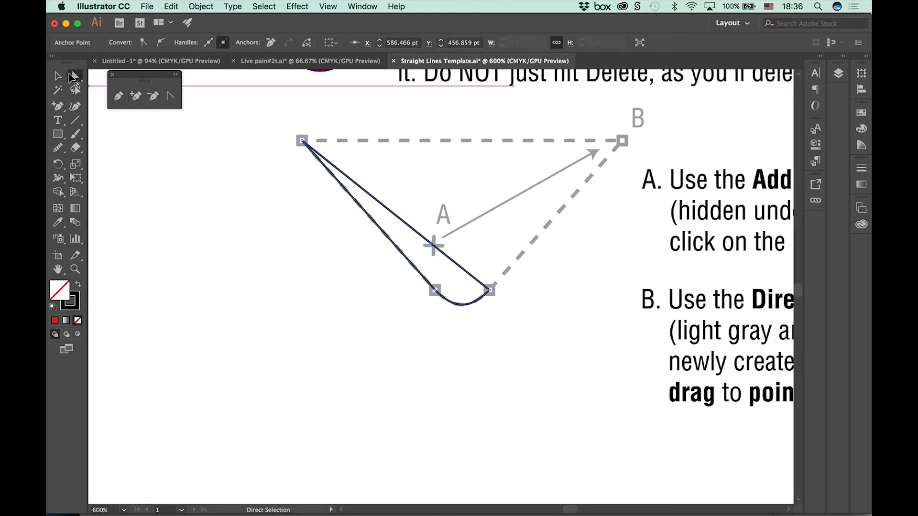
click(240, 193)
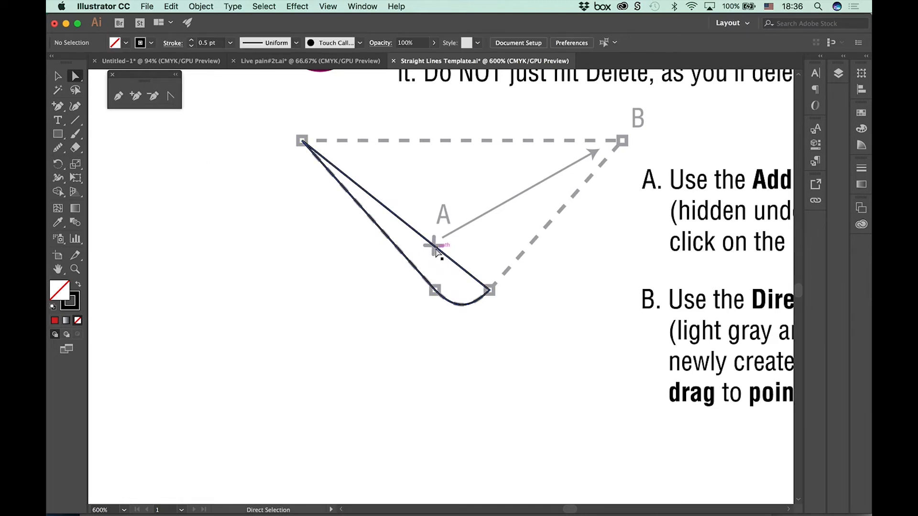
drag(436, 252, 621, 140)
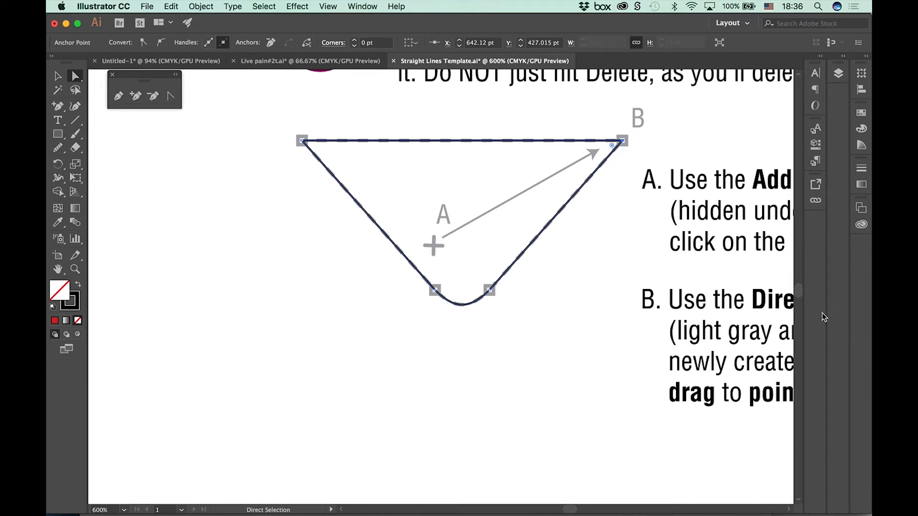
Step: Start tracing the Manhattan Skyline template with the Pen tool, drawing a horizontal segment from point A to B
key(super+minus)
key(super+minus)
key(super+minus)
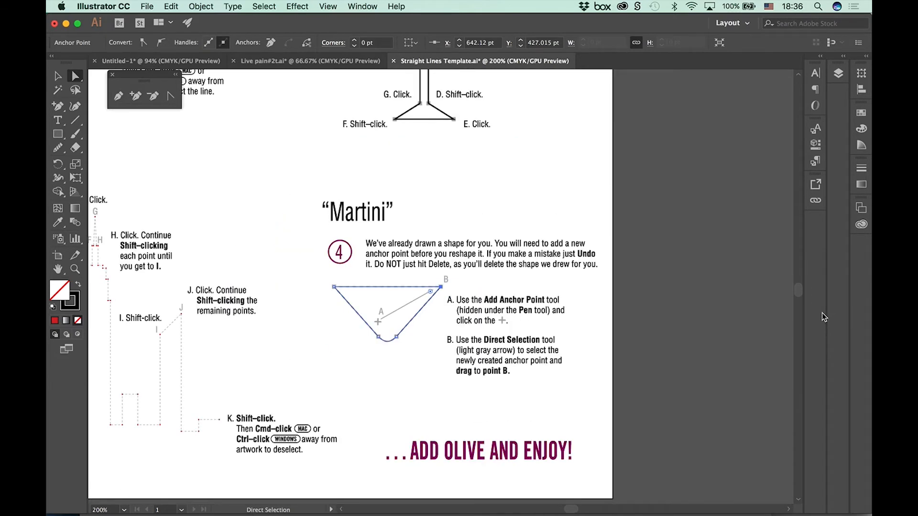
drag(248, 357, 678, 333)
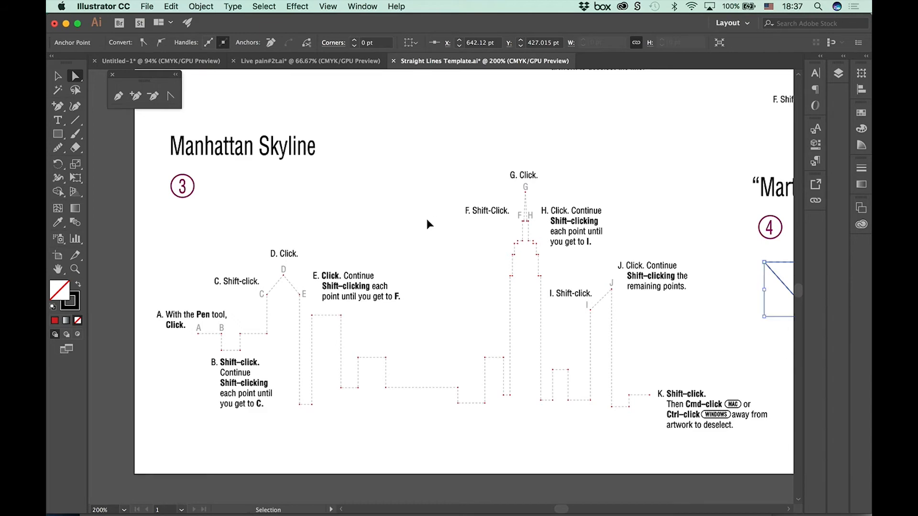
key(super+equal)
key(space)
drag(264, 374, 691, 207)
drag(441, 286, 719, 296)
drag(564, 307, 678, 353)
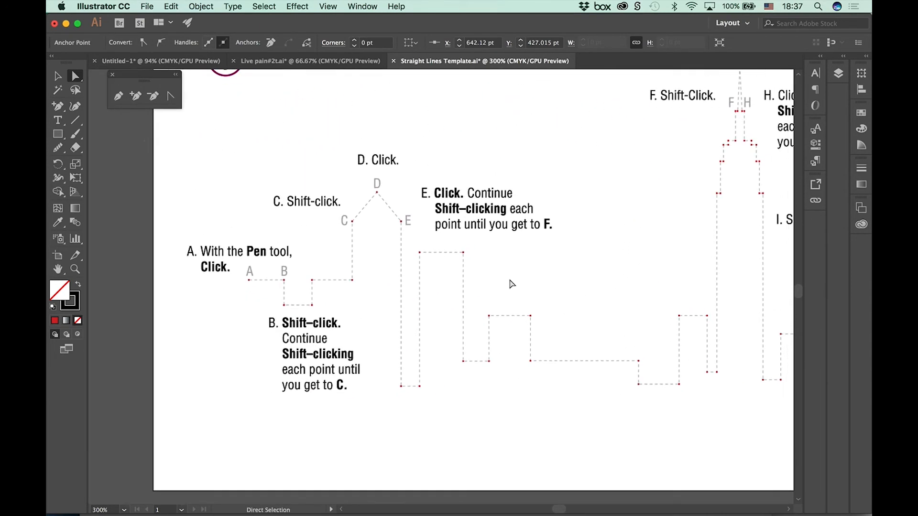
click(118, 97)
click(249, 280)
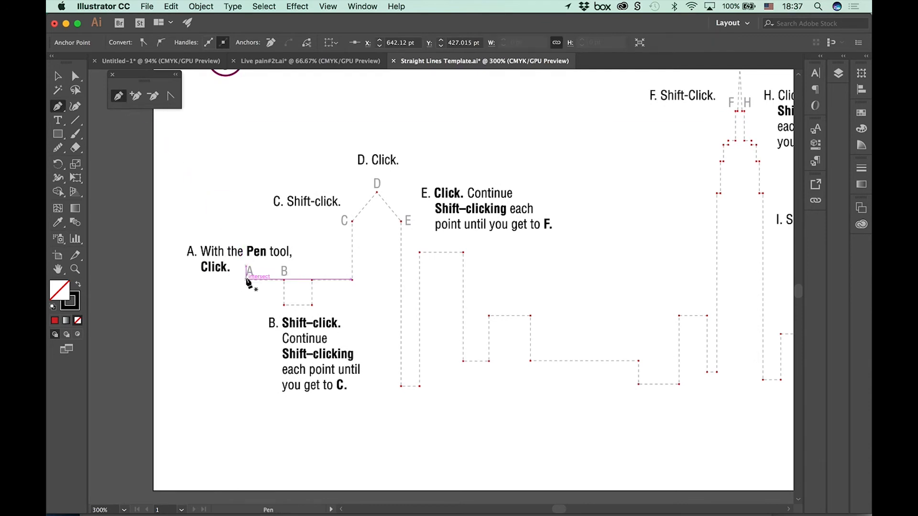
shift+click(284, 279)
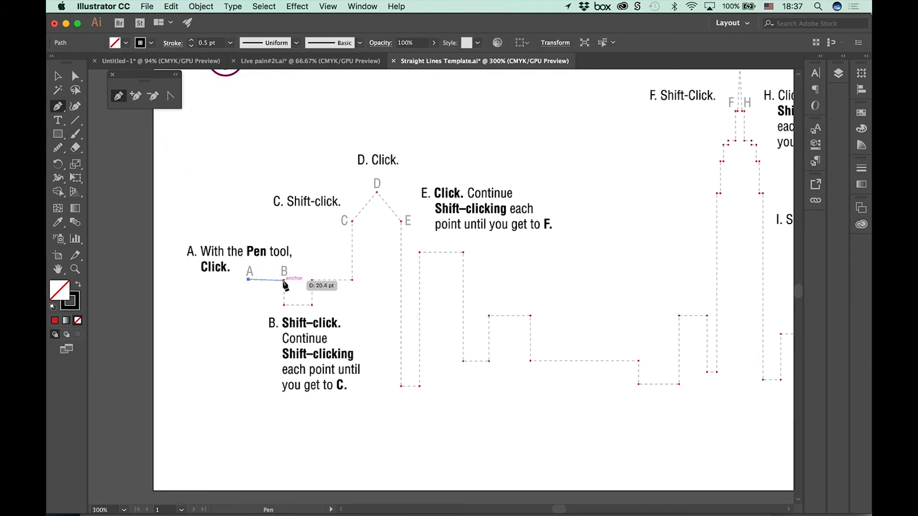
Step: Continue the skyline path around the notch after B and up to point C, keeping segments horizontal and vertical
shift+click(284, 305)
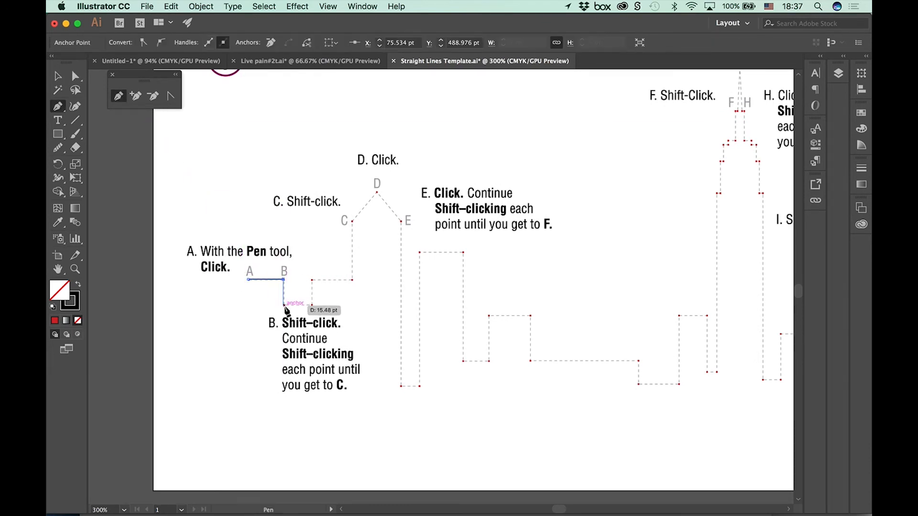
shift+click(312, 305)
shift+click(311, 305)
shift+click(312, 281)
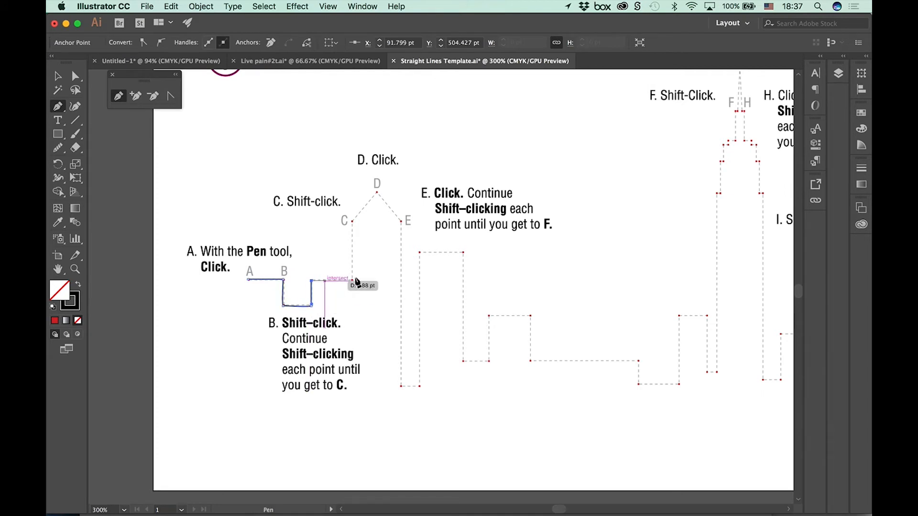
shift+click(352, 281)
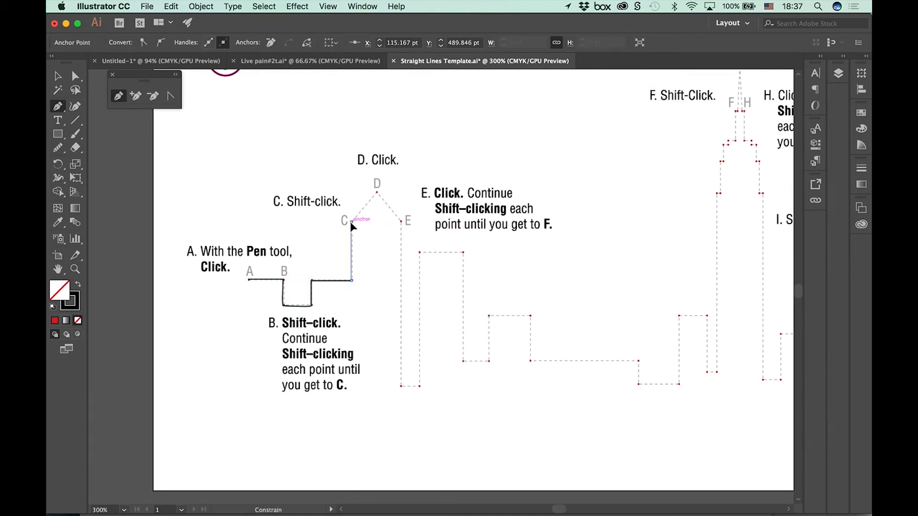
shift+click(353, 221)
Step: Extend the skyline path over peak D to E, down across the narrow gap, and over the next building's flat roof
click(377, 192)
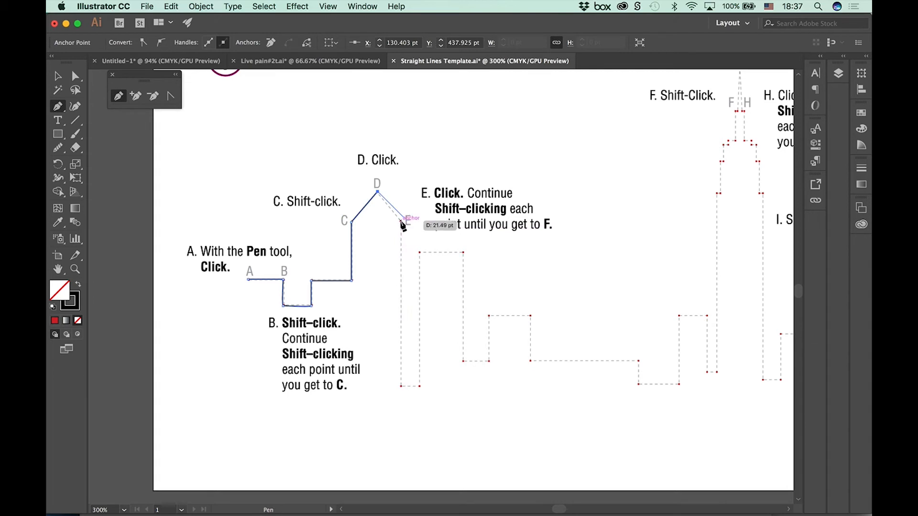
click(400, 222)
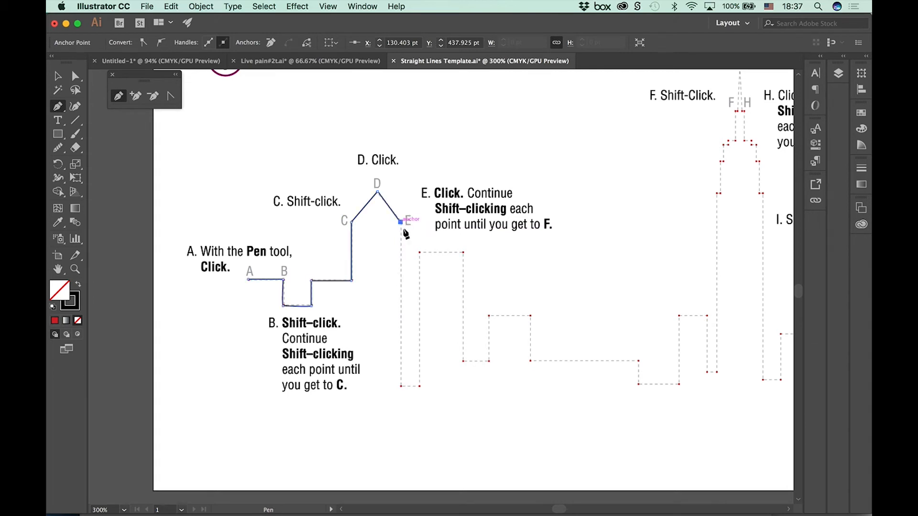
shift+click(400, 386)
shift+click(419, 385)
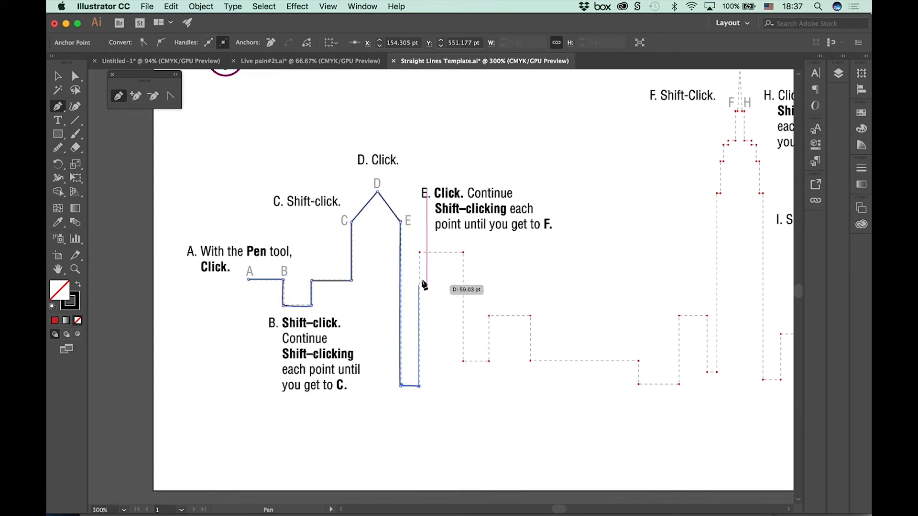
shift+click(419, 252)
shift+click(462, 252)
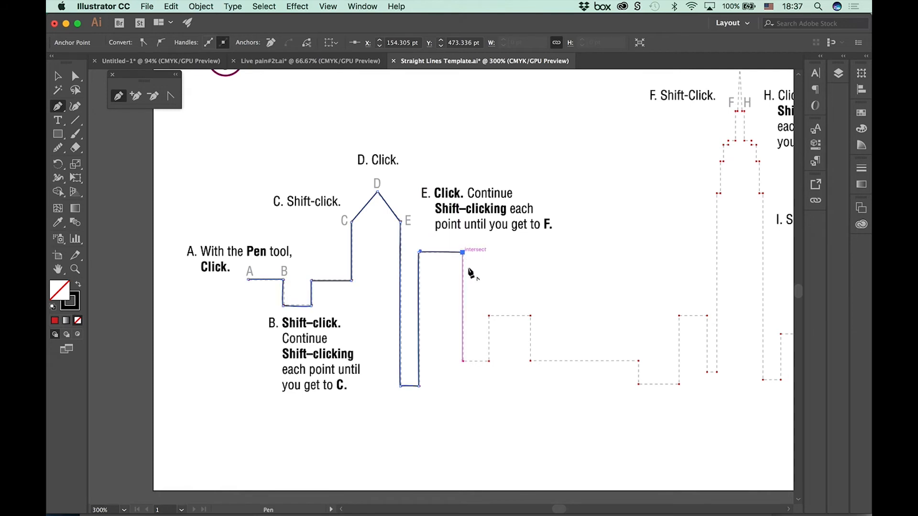
Step: Trace down the tall building and around the next lower block to its far base corner, and deselect the open skyline path
shift+click(462, 360)
shift+click(488, 361)
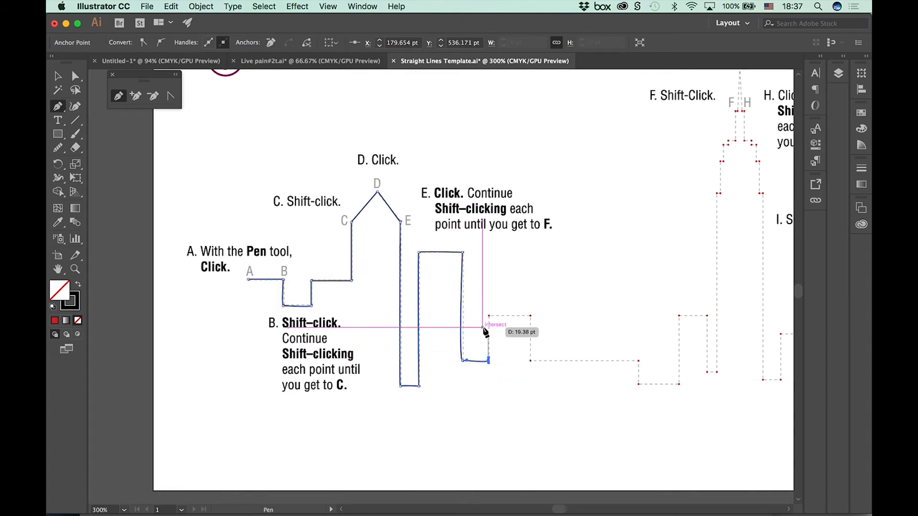
shift+click(489, 316)
shift+click(530, 316)
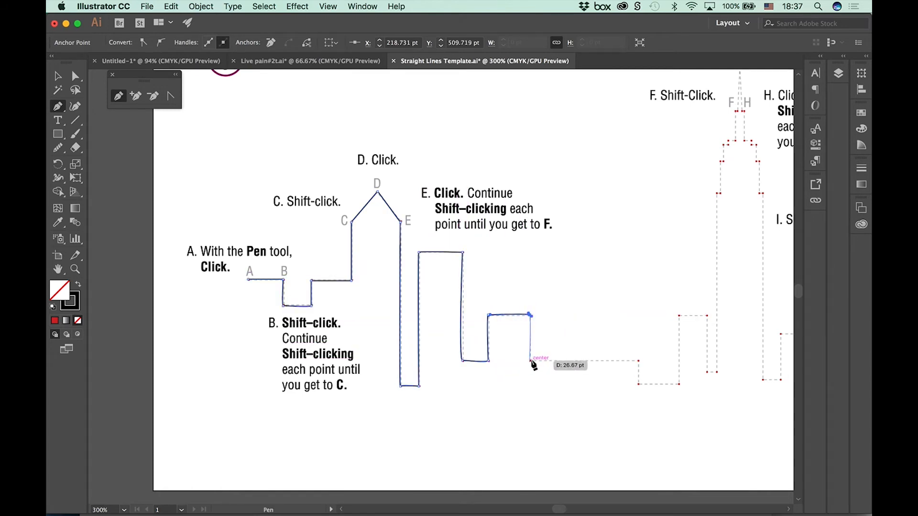
shift+click(530, 360)
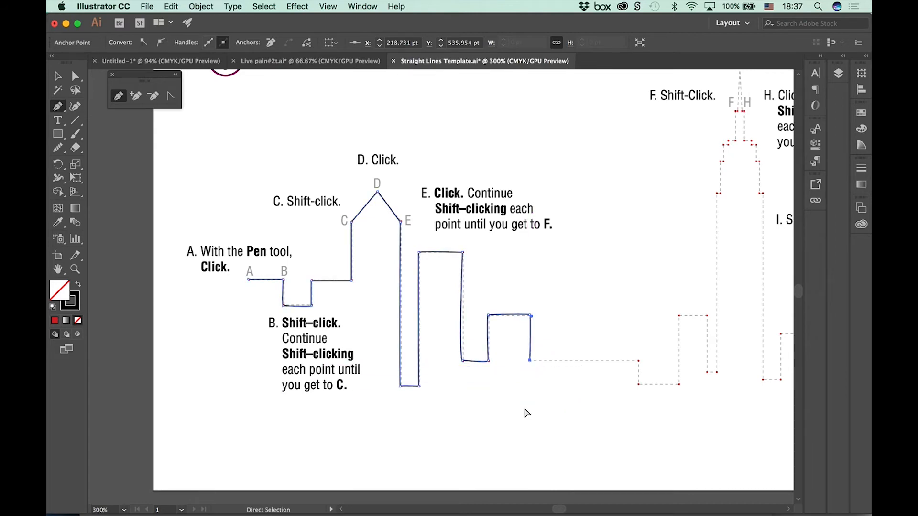
super+click(526, 412)
drag(480, 298, 80, 511)
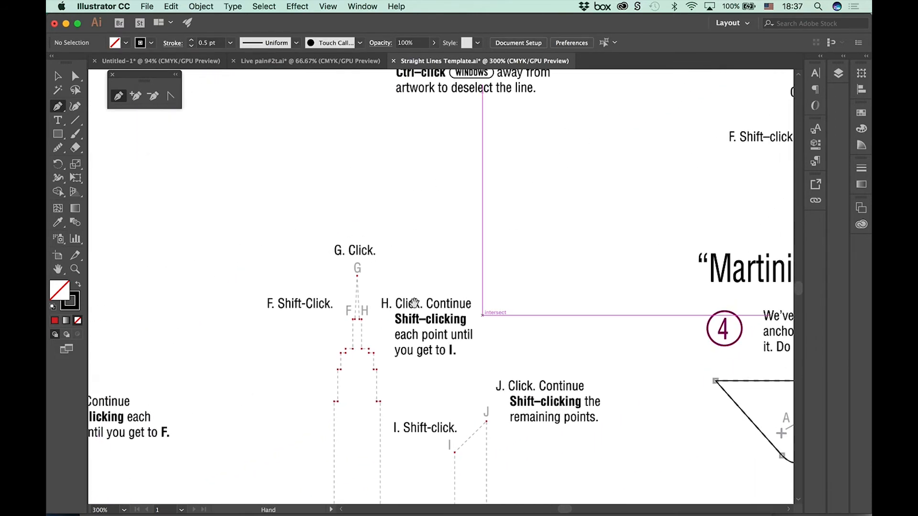
drag(414, 301, 134, 406)
key(super+minus)
key(super+minus)
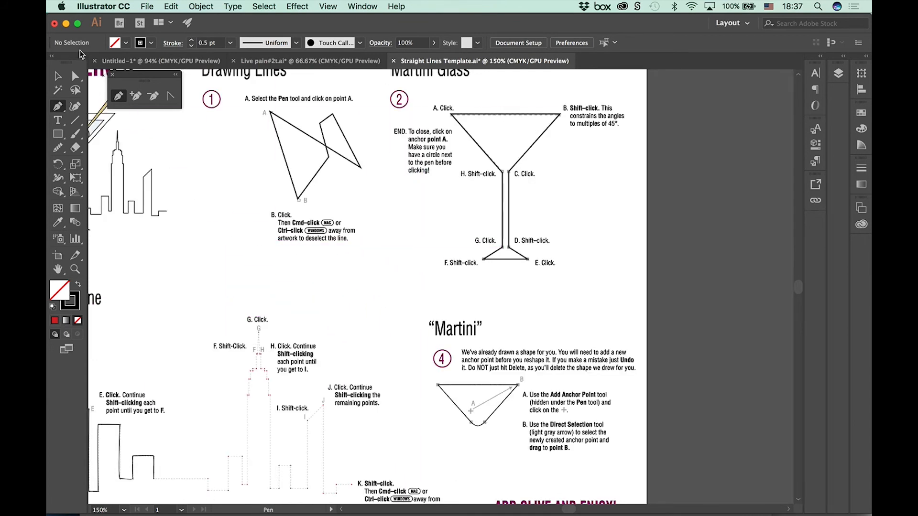
Step: Move the rounded triangular “Martini” shape from exercise 4 into the bowl of the martini glass and deselect it
click(58, 76)
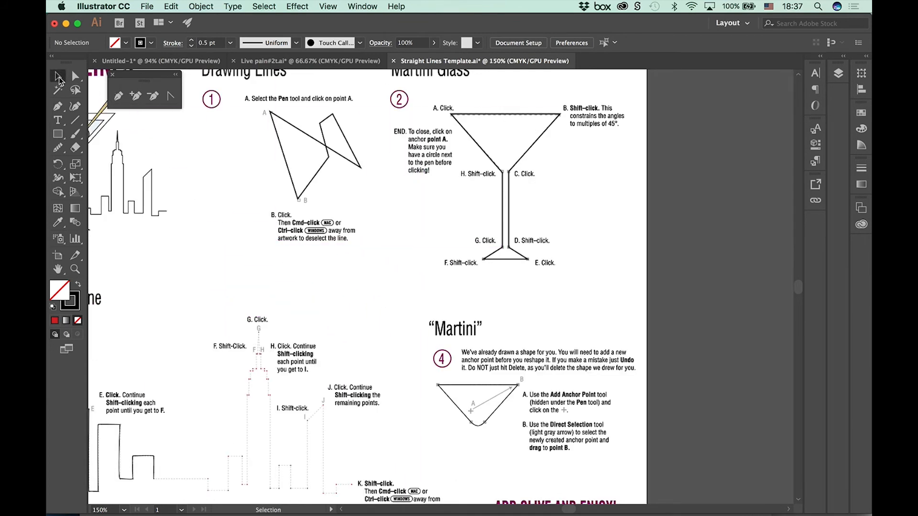
click(466, 387)
drag(467, 390, 492, 120)
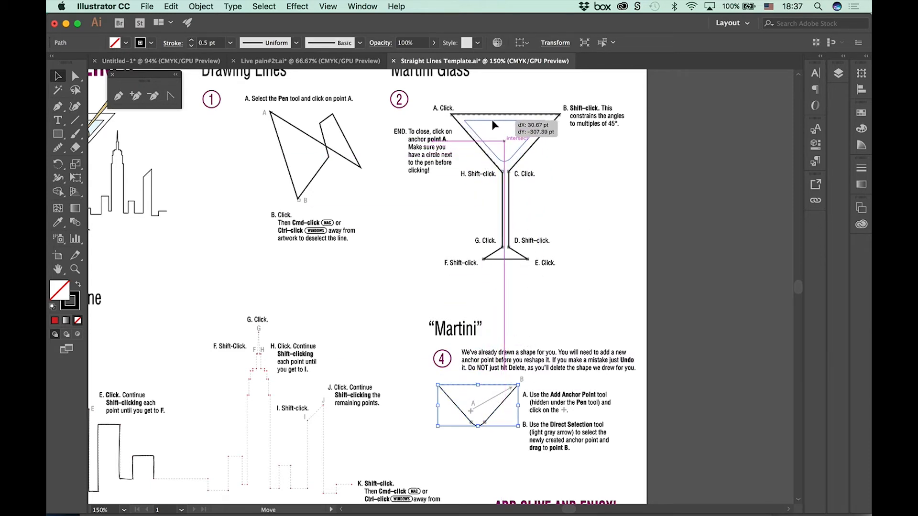
click(657, 216)
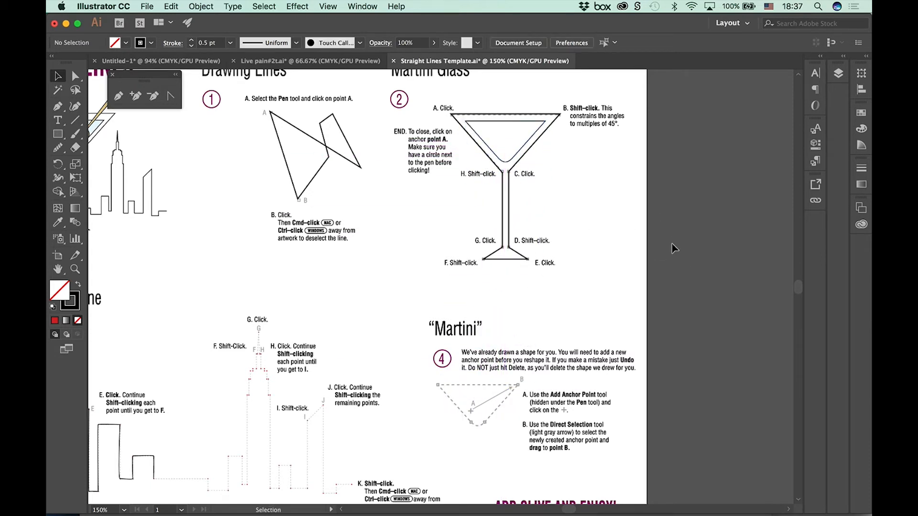
Step: Try filling the martini glass outline with the pale blue swatch, and undo the fill
click(510, 222)
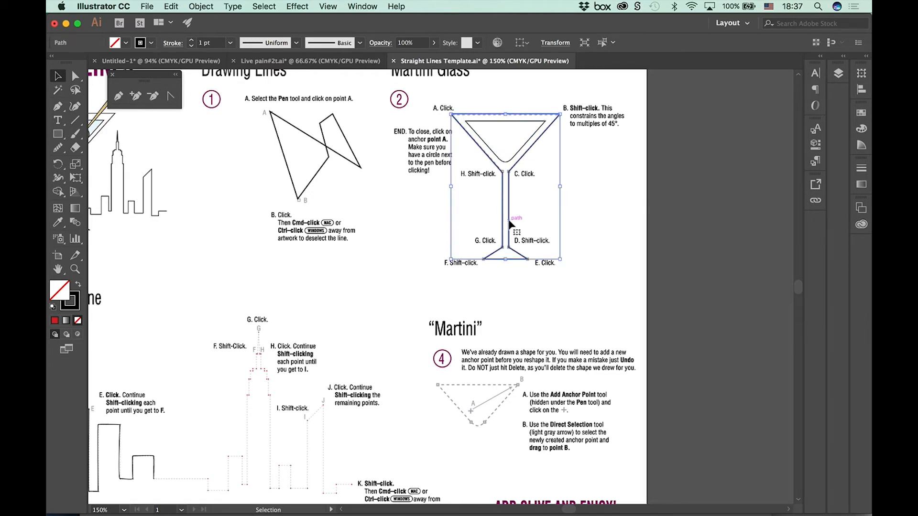
click(127, 43)
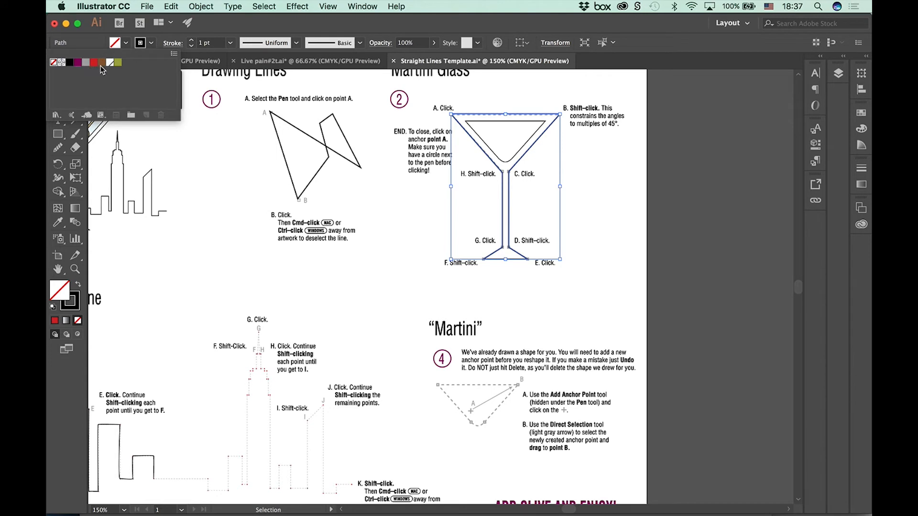
click(111, 64)
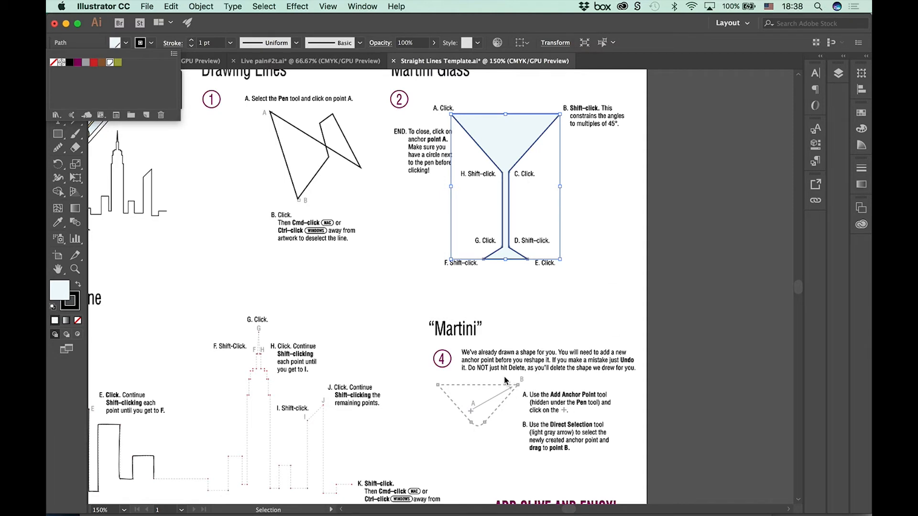
click(537, 330)
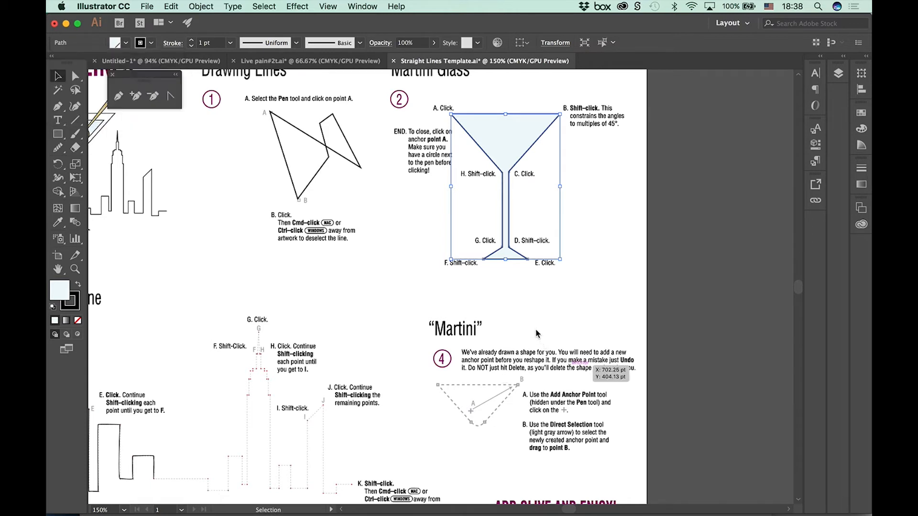
key(super+z)
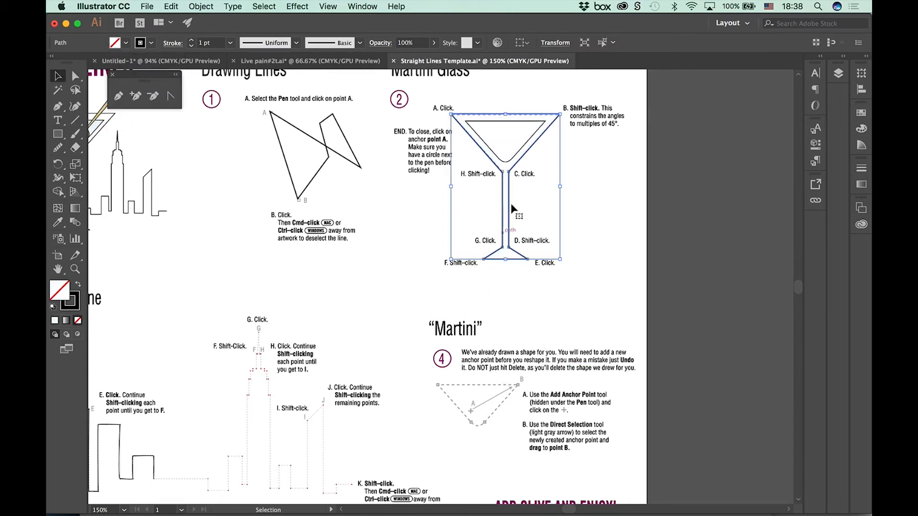
Step: Fill the drink shape inside the glass bowl with the gray swatch and deselect it
click(507, 163)
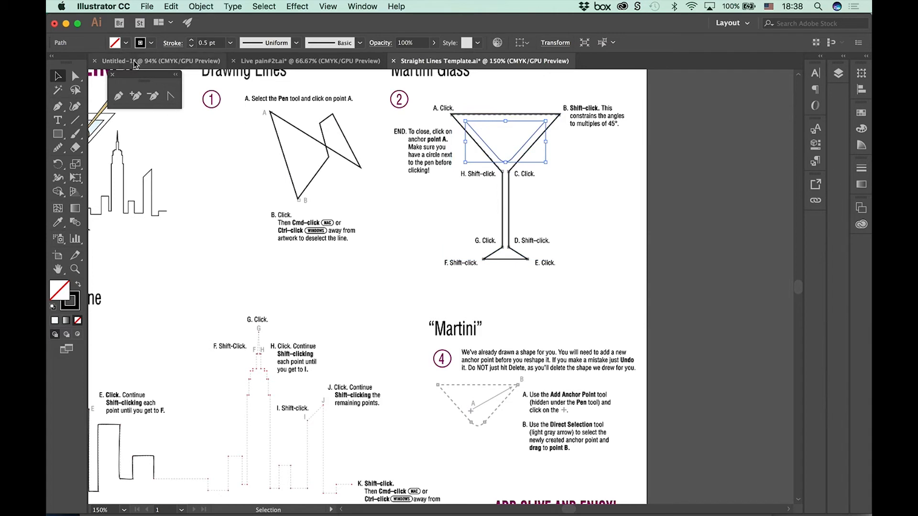
click(125, 43)
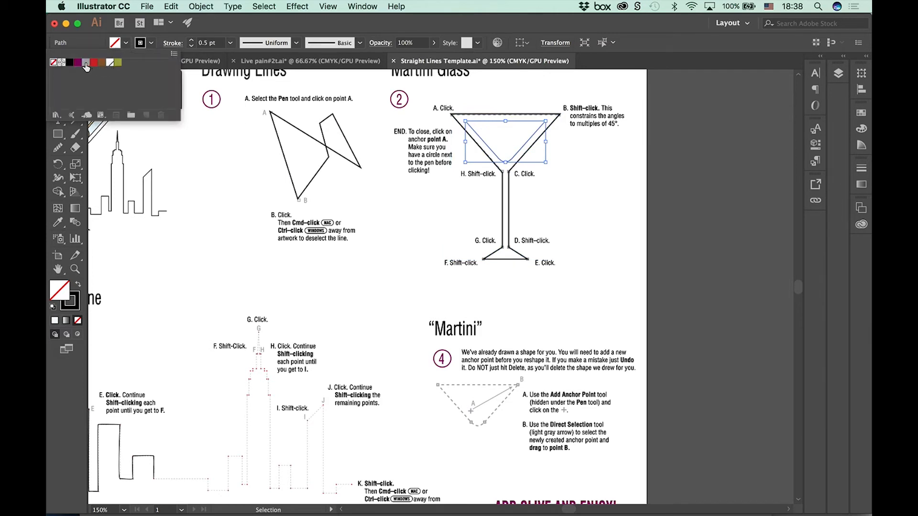
click(86, 64)
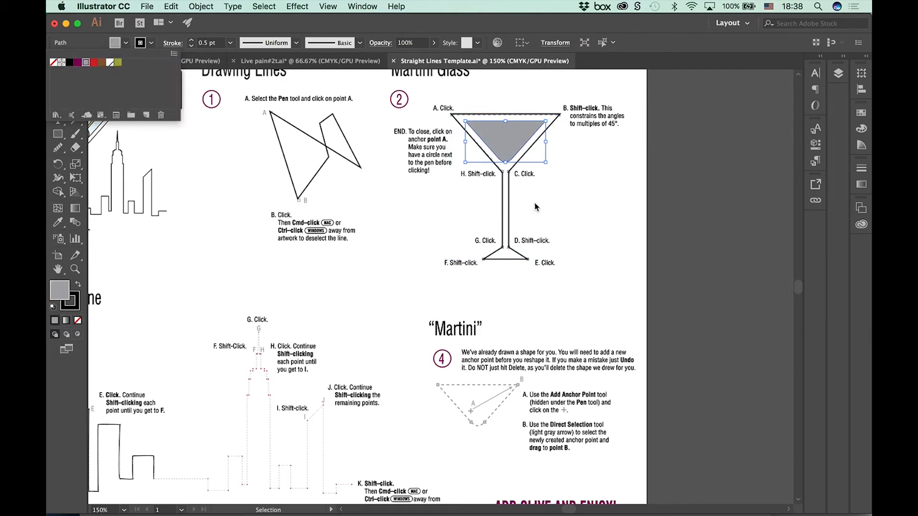
click(551, 211)
Step: Fill the martini glass outline with the pale blue swatch
click(508, 206)
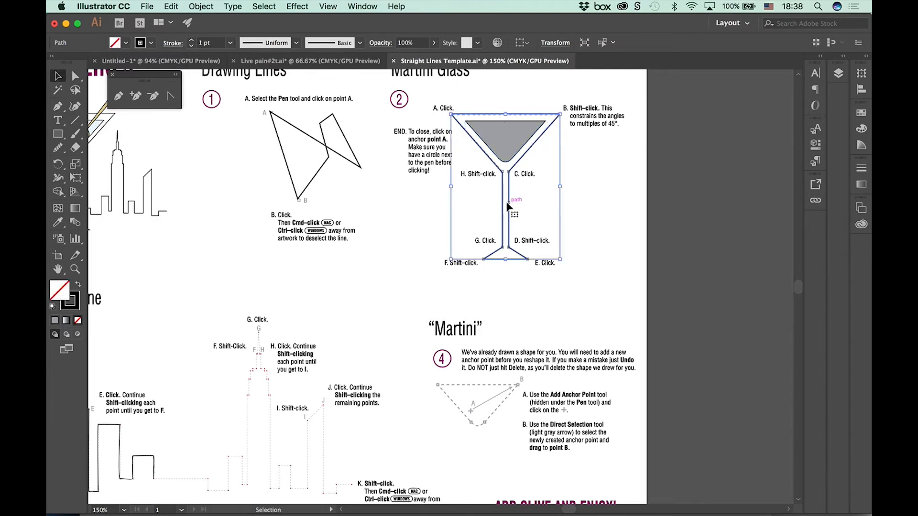
click(125, 43)
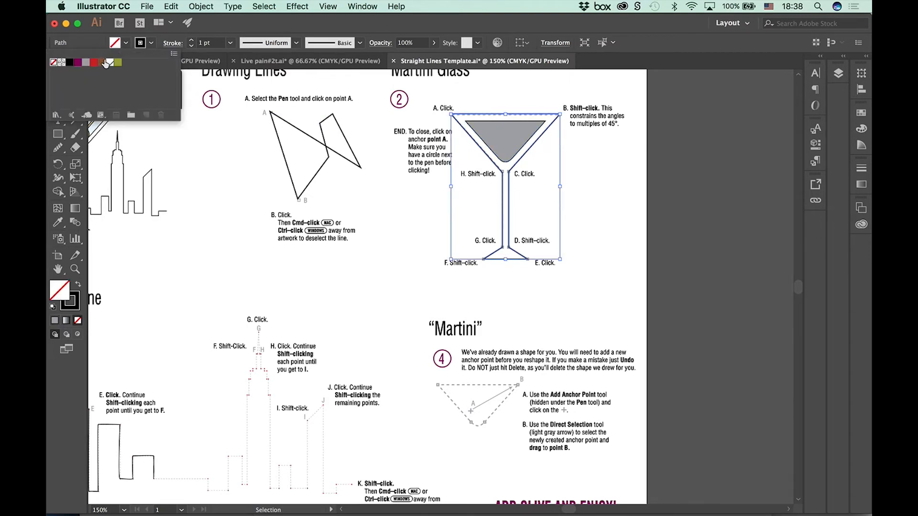
click(109, 64)
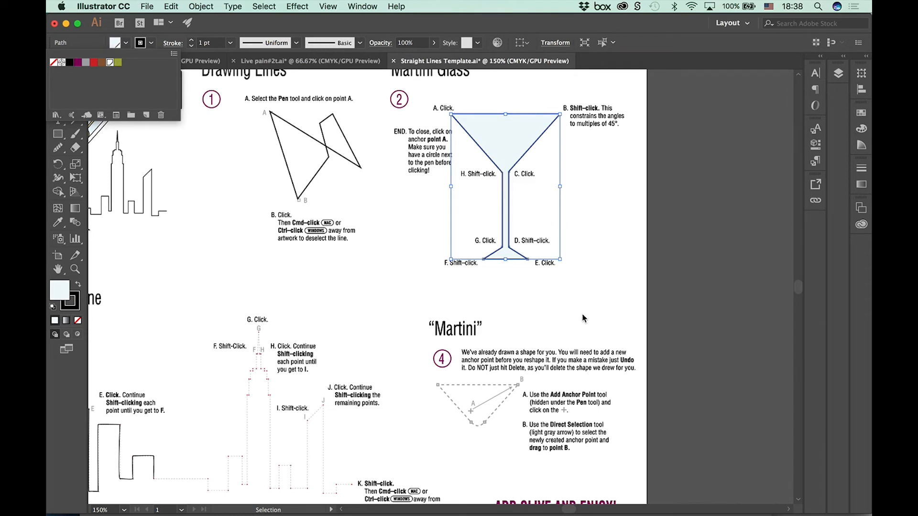
Step: Send the pale blue glass backward twice in the stacking order, behind the gray drink shape, and deselect it
click(199, 6)
click(408, 92)
click(615, 191)
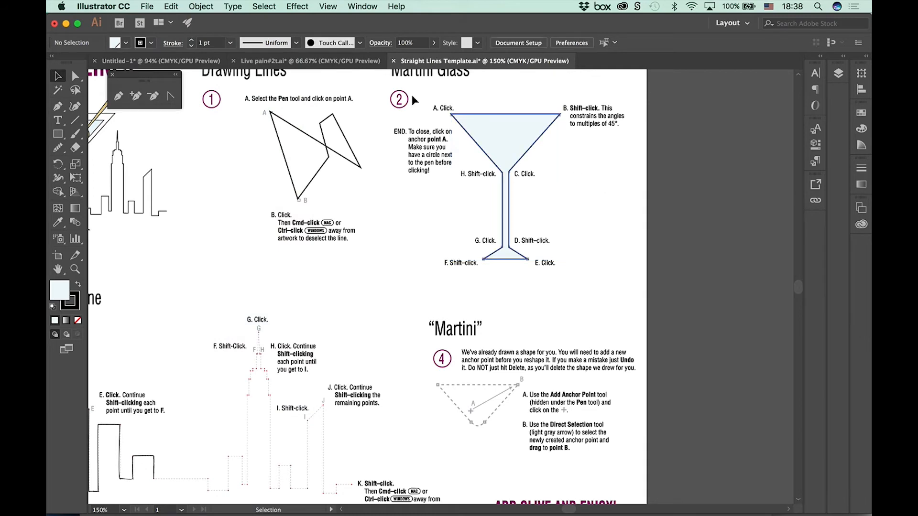
click(485, 150)
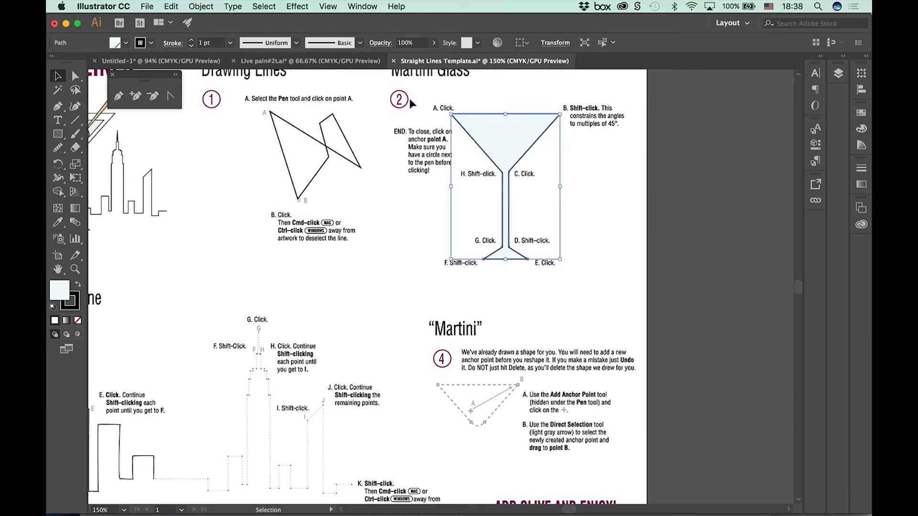
click(201, 6)
mouse_move(218, 32)
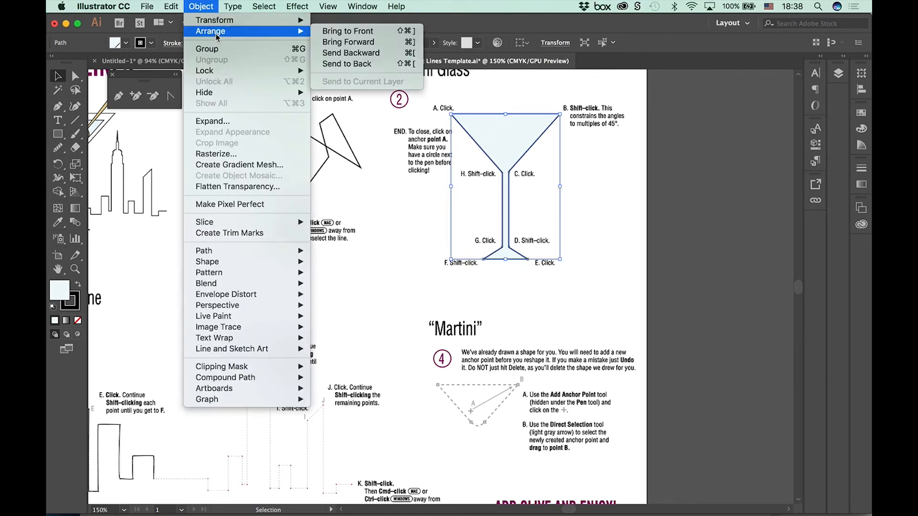
click(335, 54)
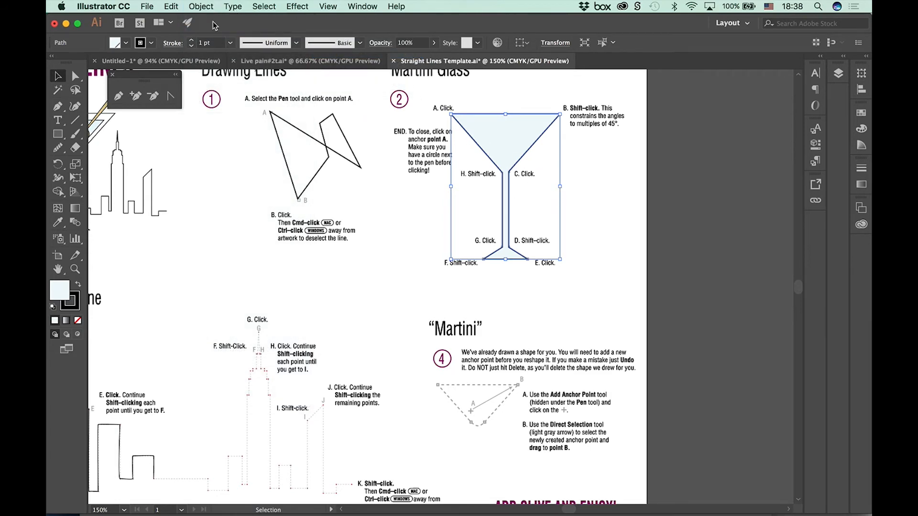
click(203, 6)
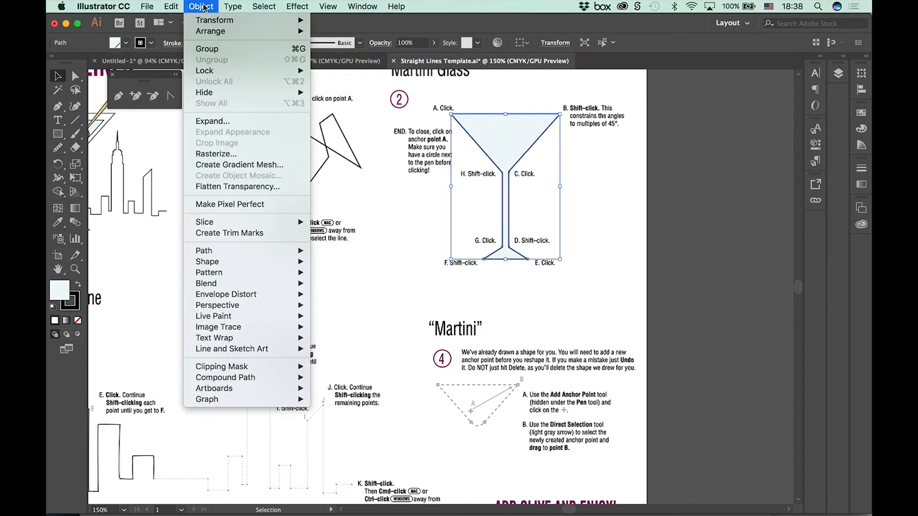
mouse_move(210, 32)
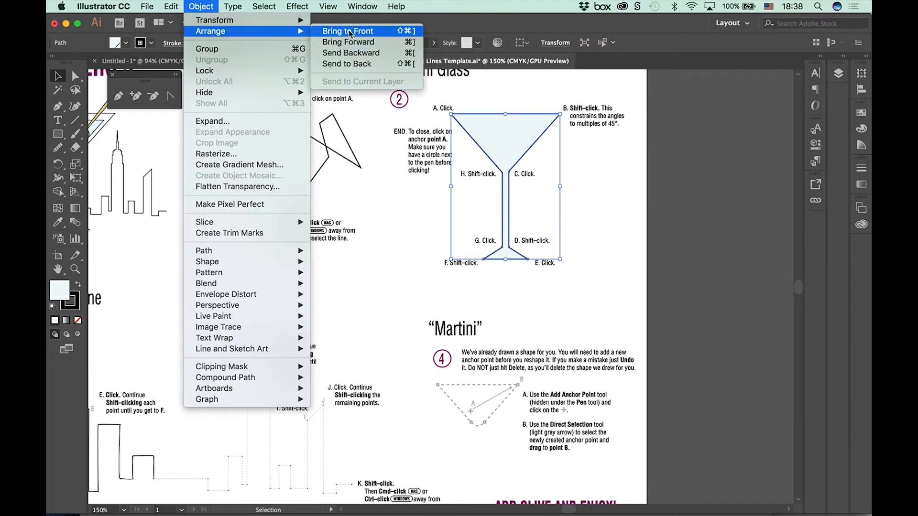
click(351, 53)
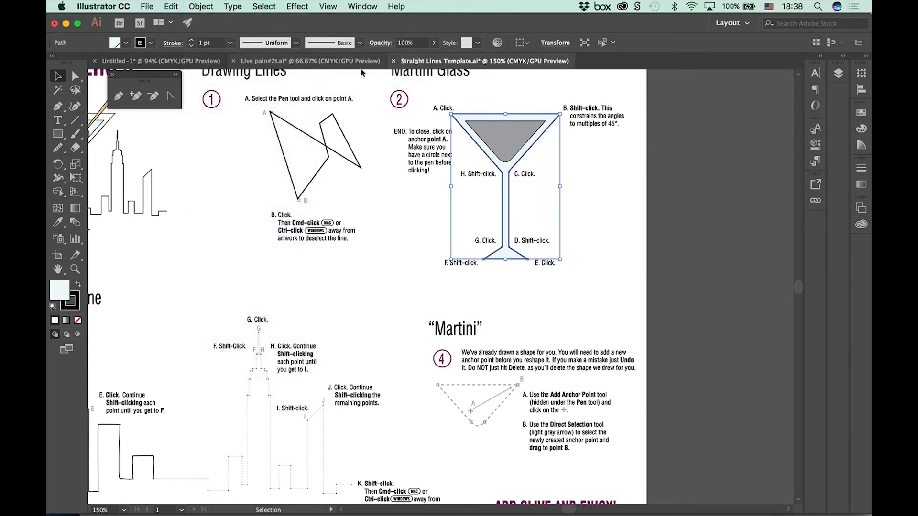
click(666, 304)
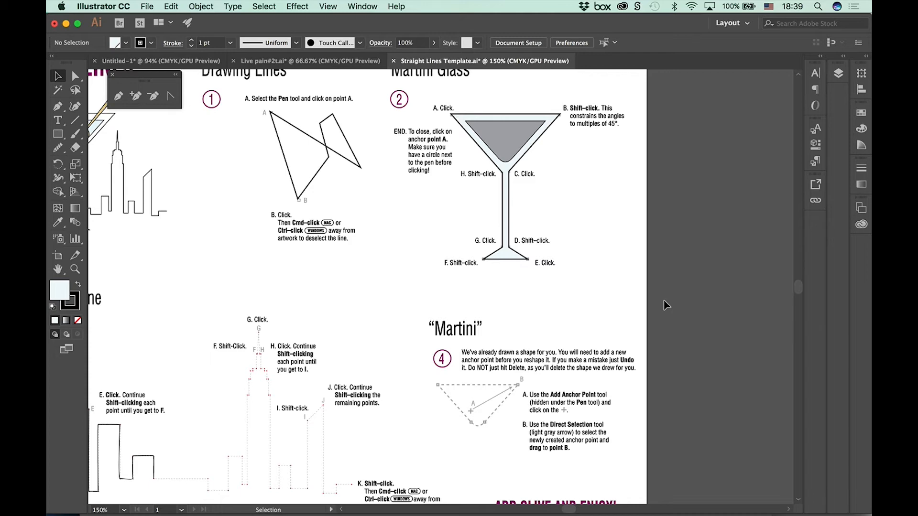
Step: Open the Curves.ai practice file from the Pen Tool Templates folder
click(148, 7)
click(154, 44)
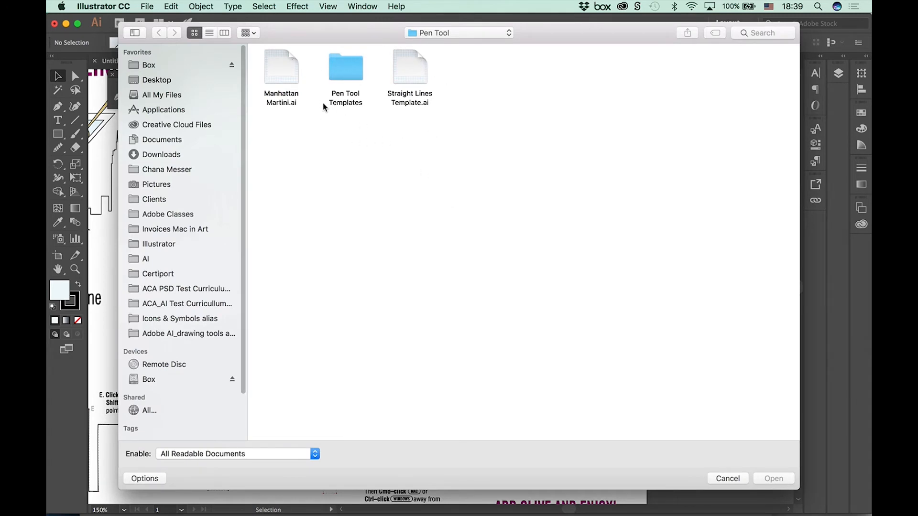
double_click(344, 70)
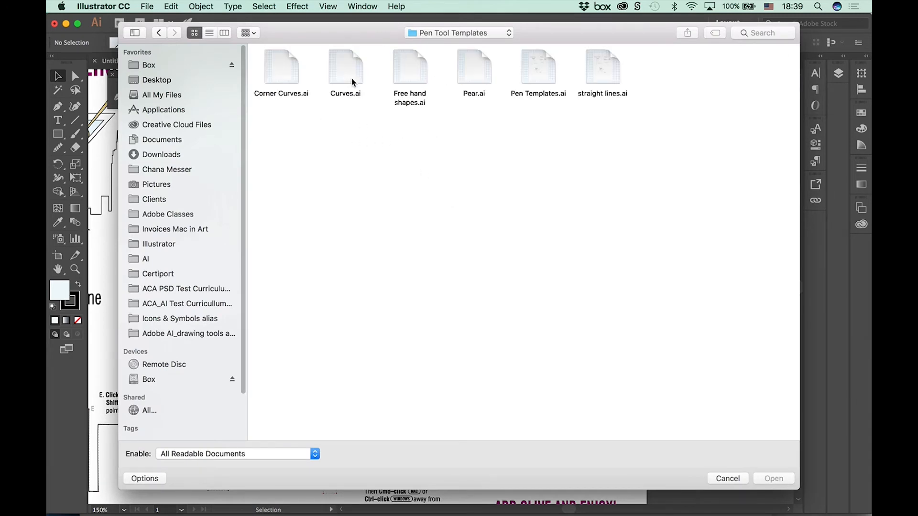
click(597, 78)
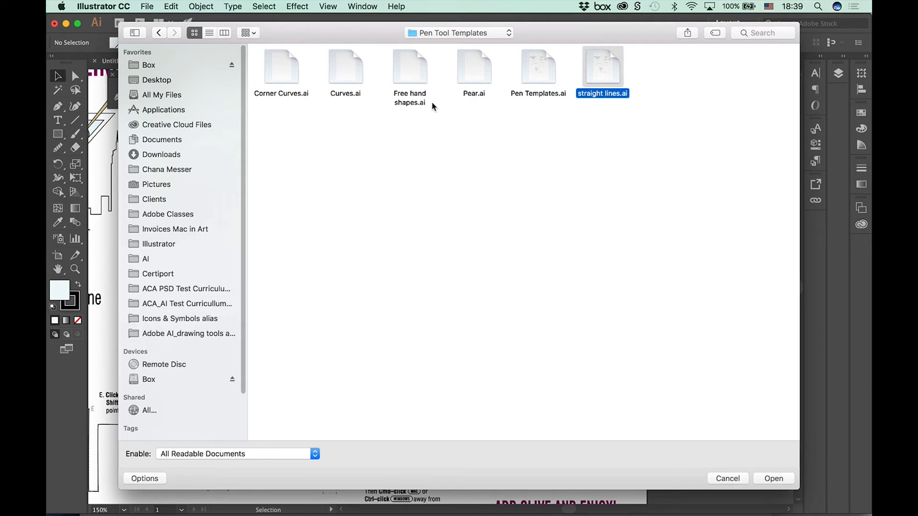
click(348, 75)
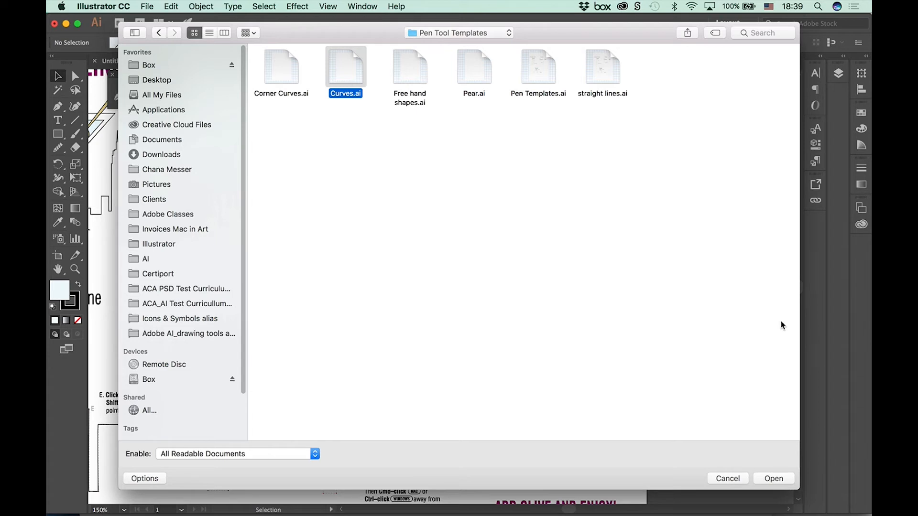
click(775, 480)
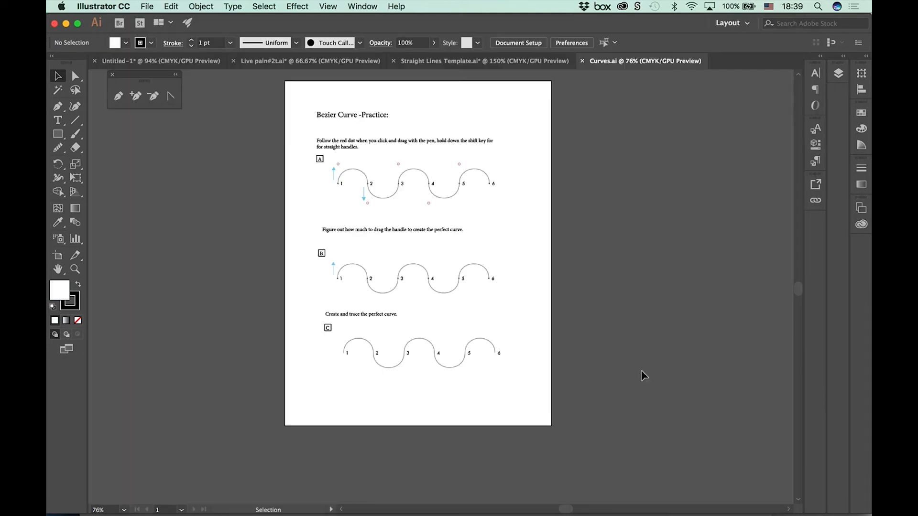
Step: Enlarge the curve exercises to 150%, display the Layers panel as a floating window, and target the "draw here" layer
key(super+equal)
key(super+equal)
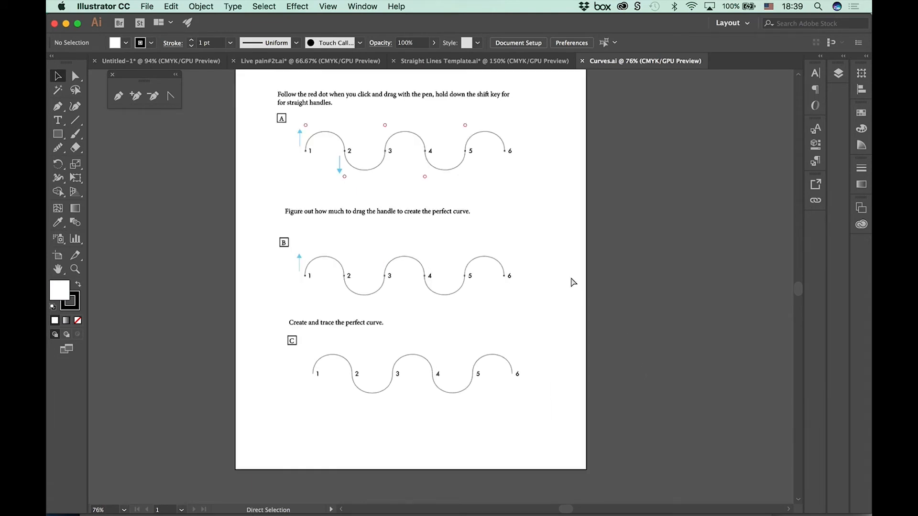
key(space)
drag(473, 303, 509, 333)
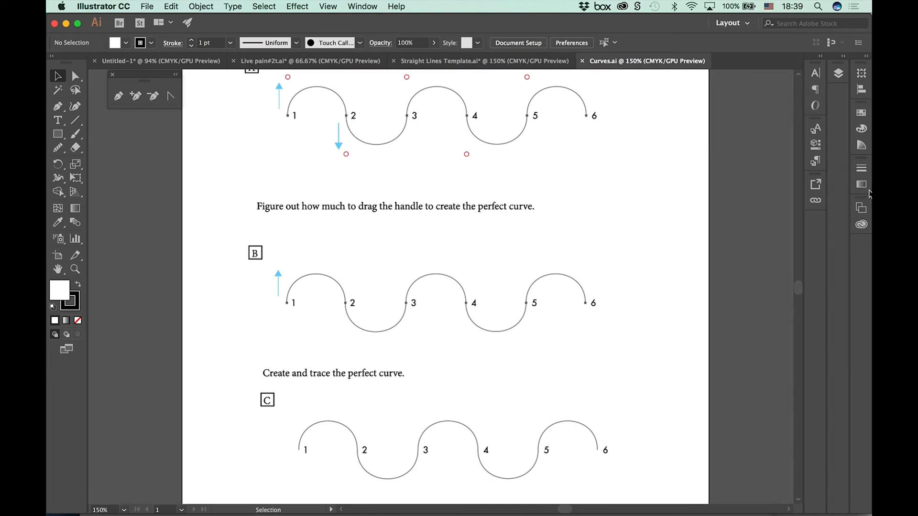
click(838, 73)
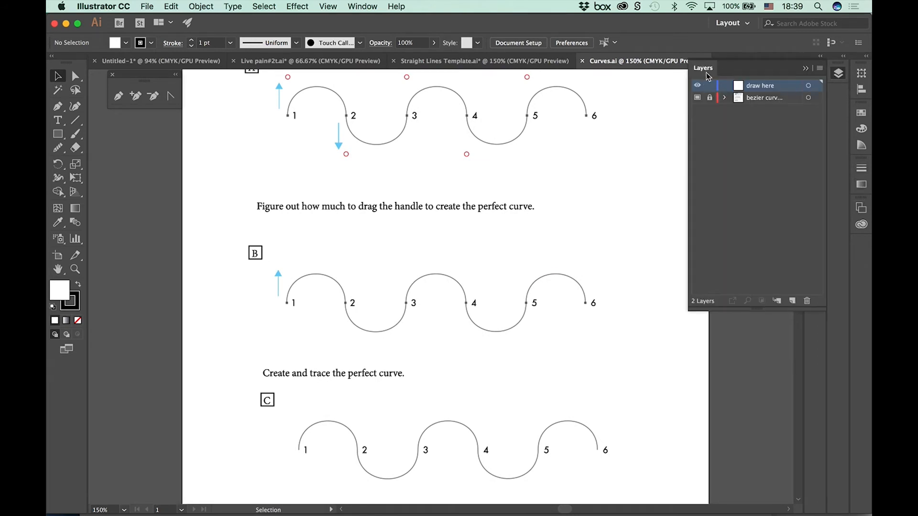
drag(703, 67, 662, 93)
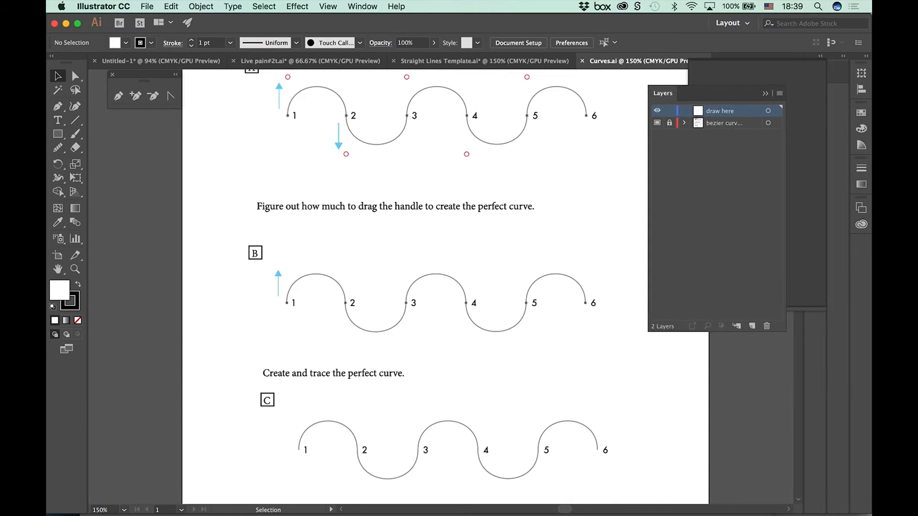
click(768, 110)
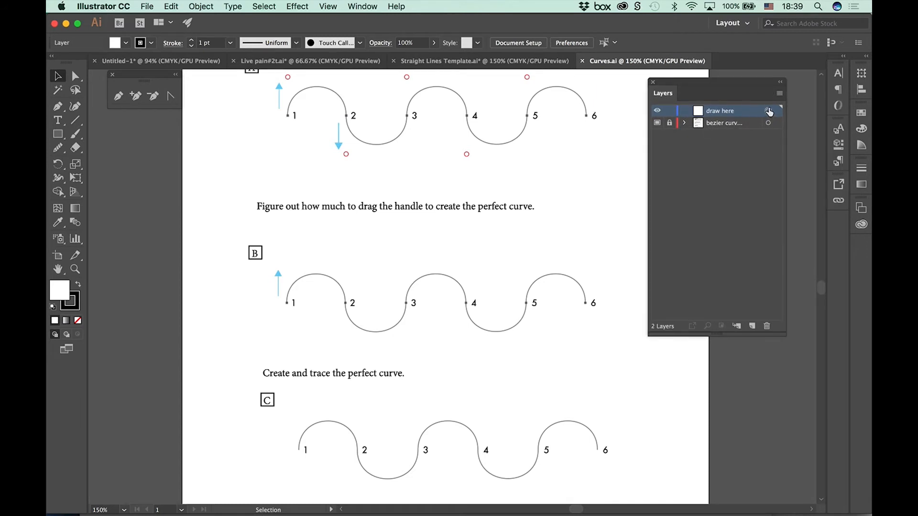
click(726, 173)
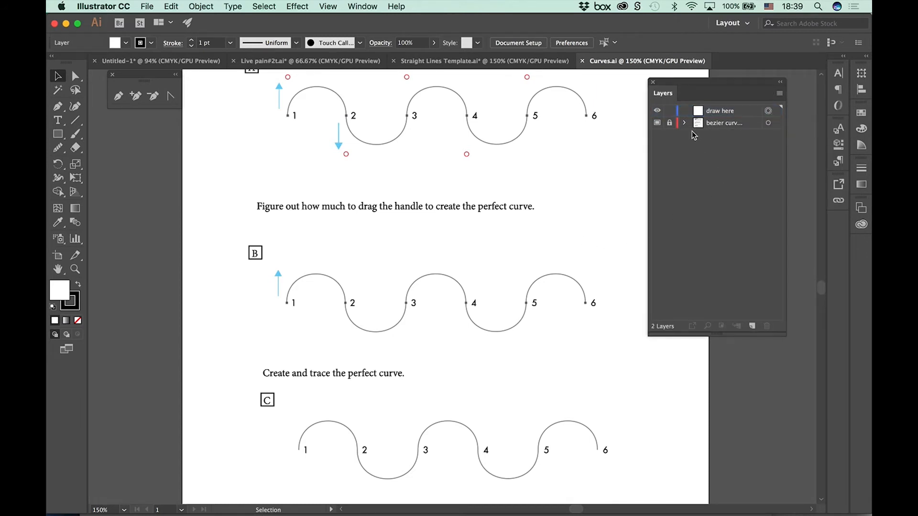
Step: Toggle the locked bezier curves template layer off and back on, and make the "draw here" layer active
click(657, 123)
click(657, 123)
click(658, 123)
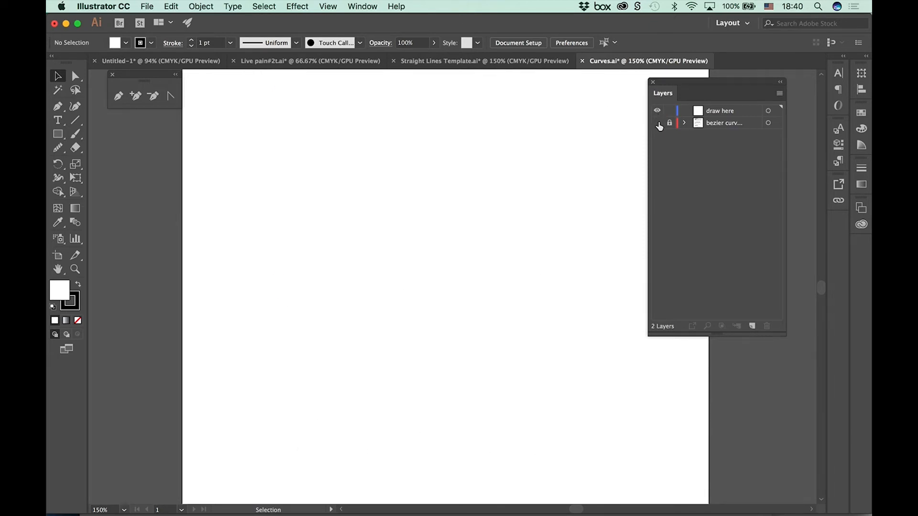
click(658, 124)
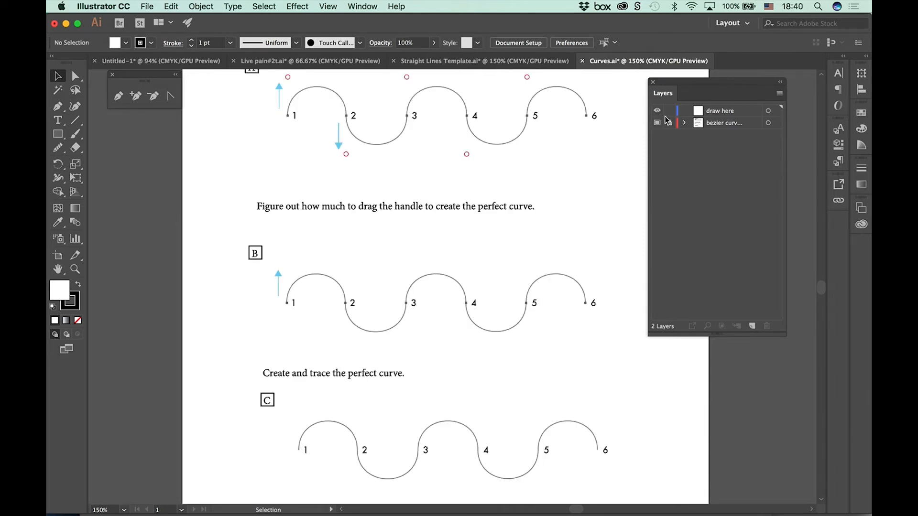
click(721, 112)
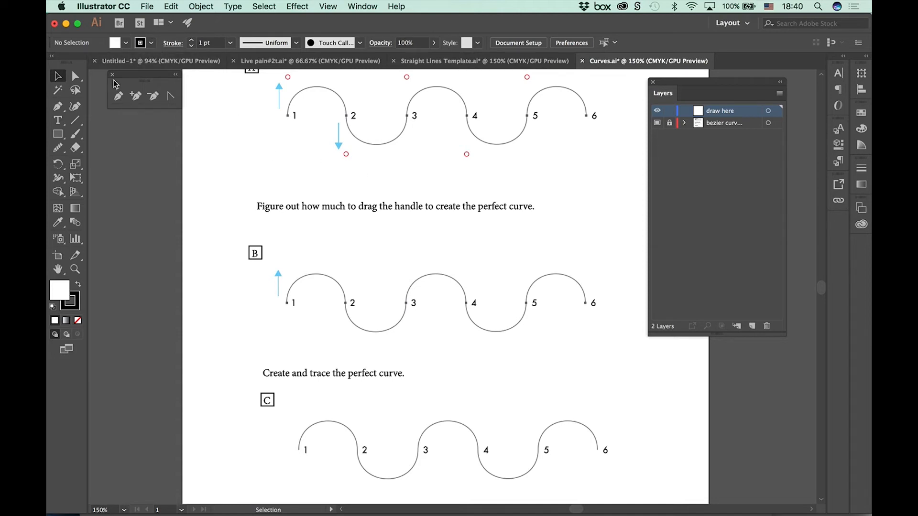
Step: Set up the Pen tool with a 2 pt purple stroke (C=75 M=100 Y=0 K=0) and no fill
click(117, 96)
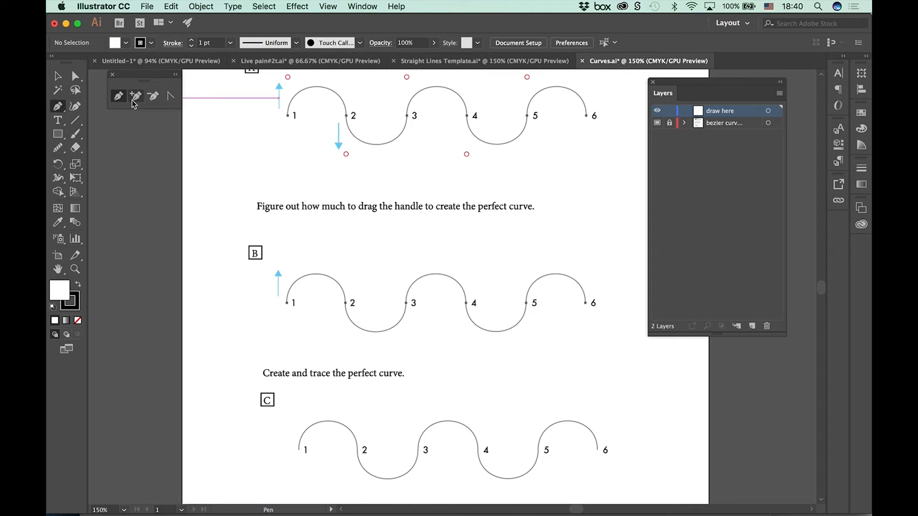
click(151, 43)
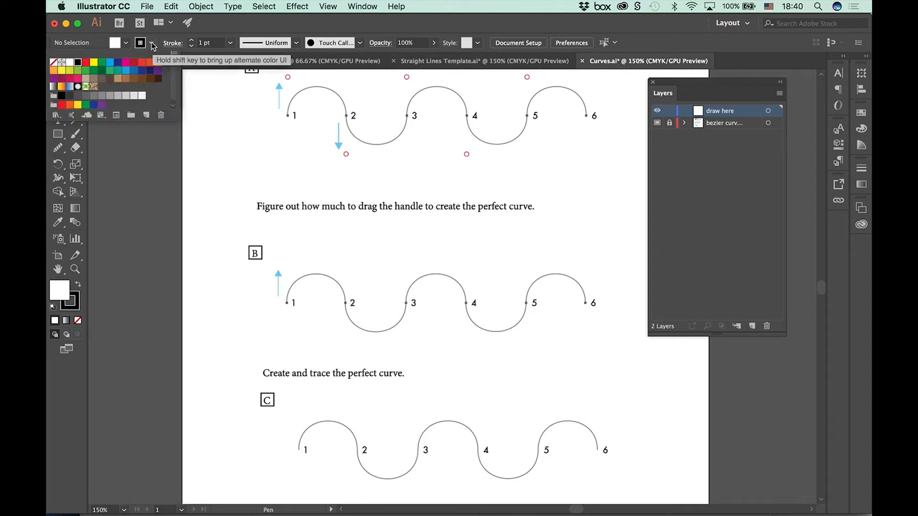
click(158, 73)
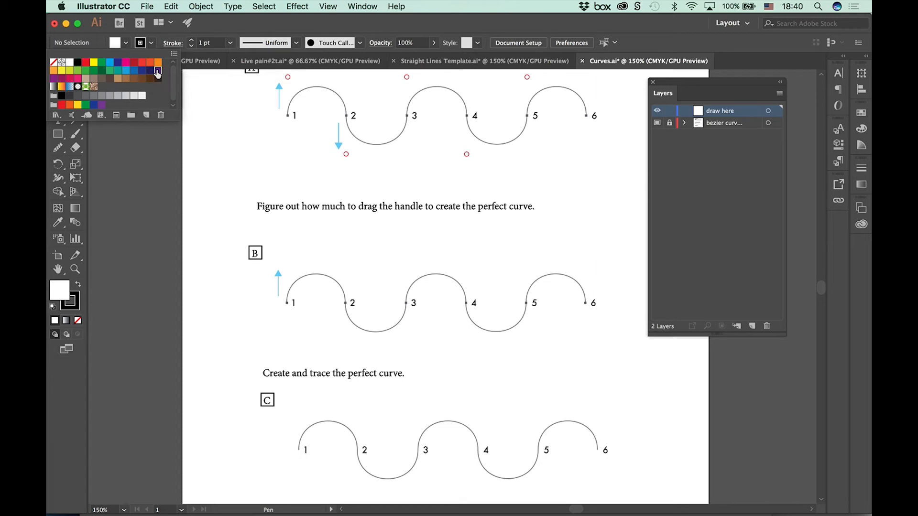
click(192, 41)
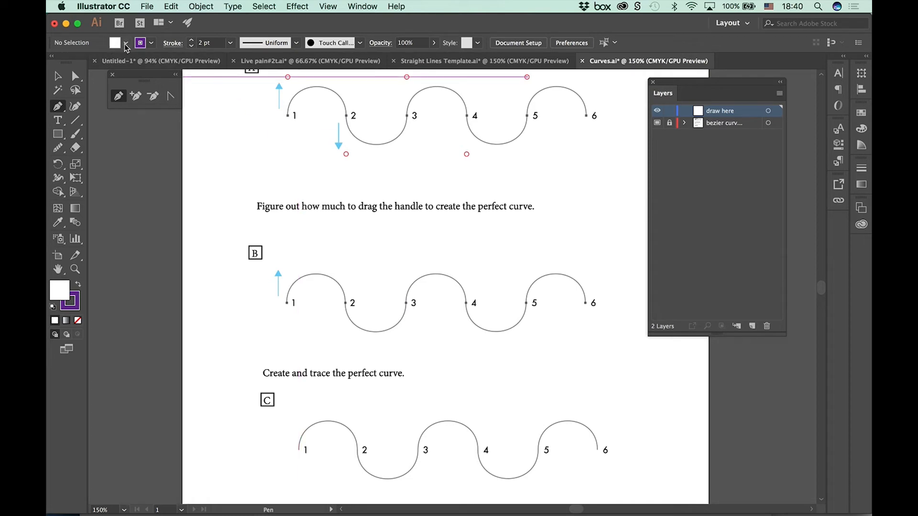
click(126, 45)
click(53, 62)
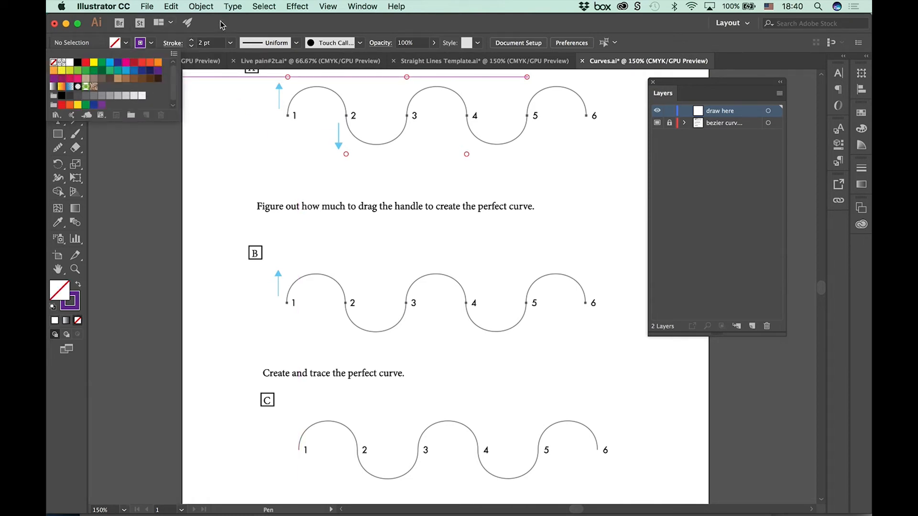
click(222, 25)
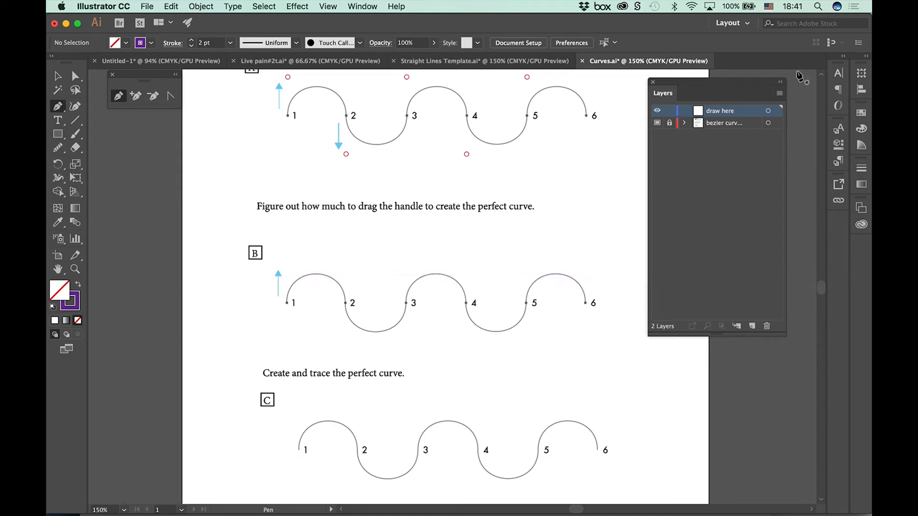
Step: Trace wave A with the Pen tool, placing smooth curve anchors at points 1 through 6 with alternating upward and downward handles
key(super+equal)
scroll(480, 240, up, 5)
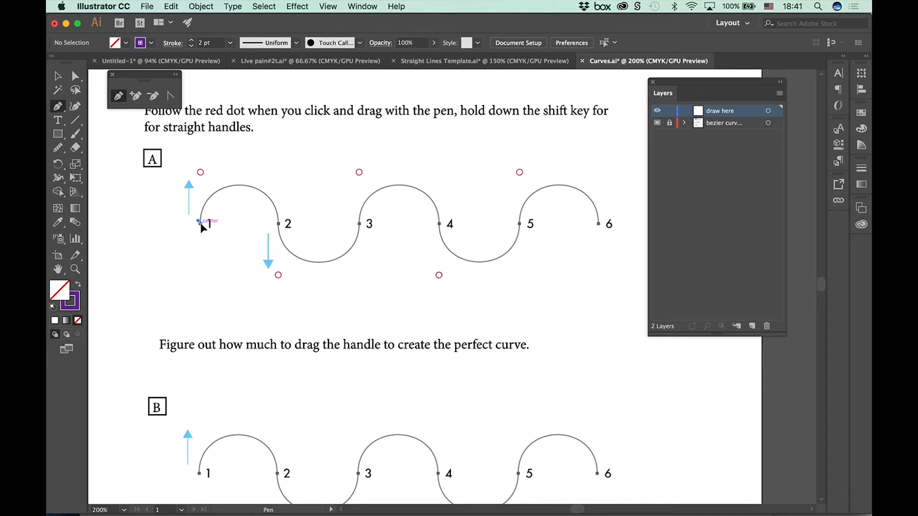
drag(201, 224, 199, 173)
drag(201, 173, 201, 173)
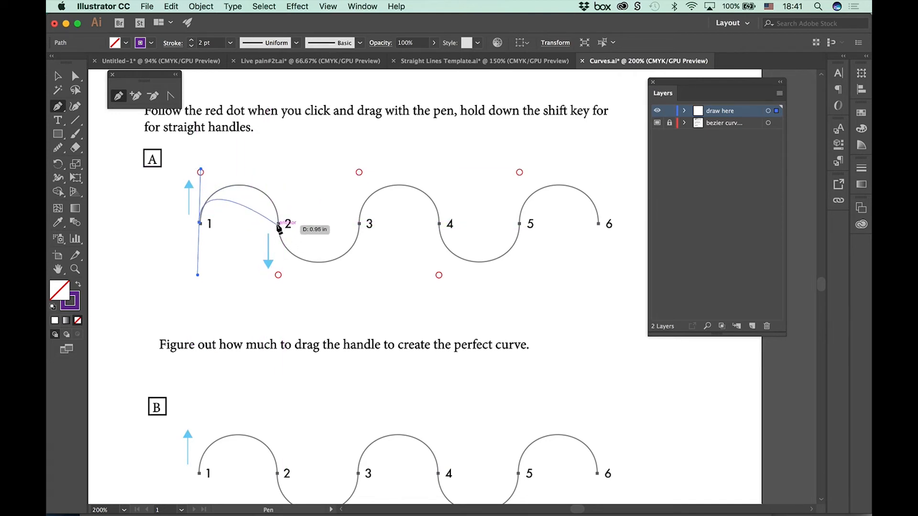
drag(278, 224, 261, 310)
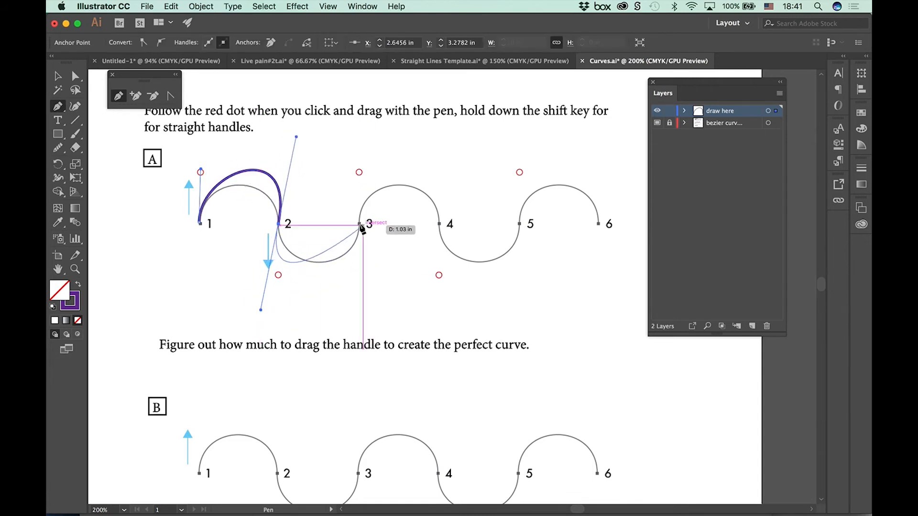
drag(359, 224, 337, 165)
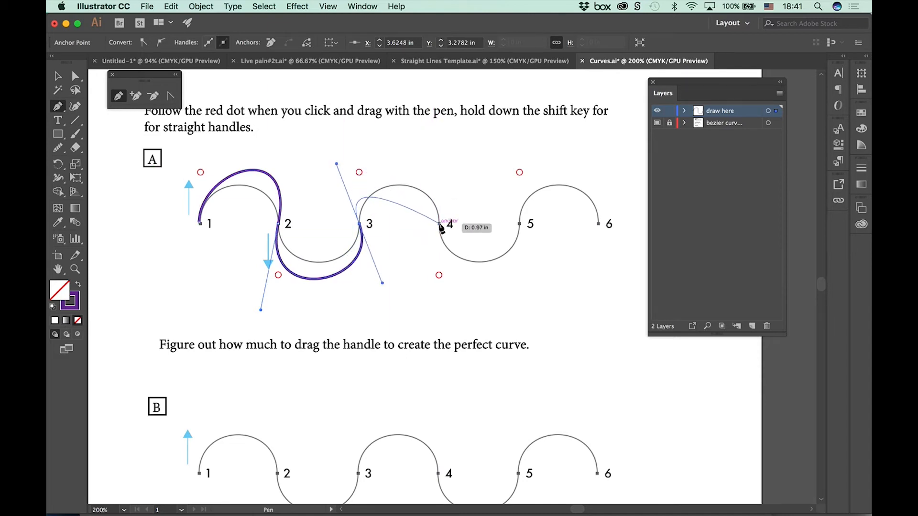
drag(439, 224, 431, 302)
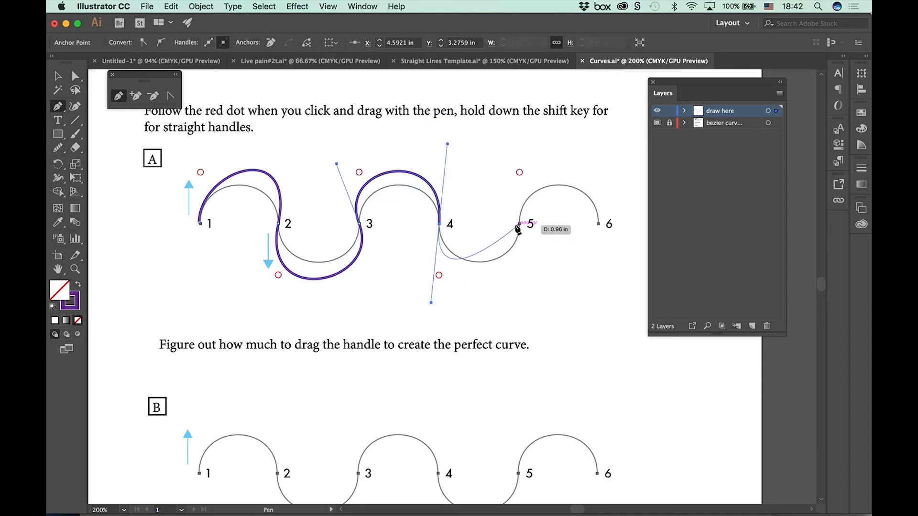
drag(520, 224, 519, 163)
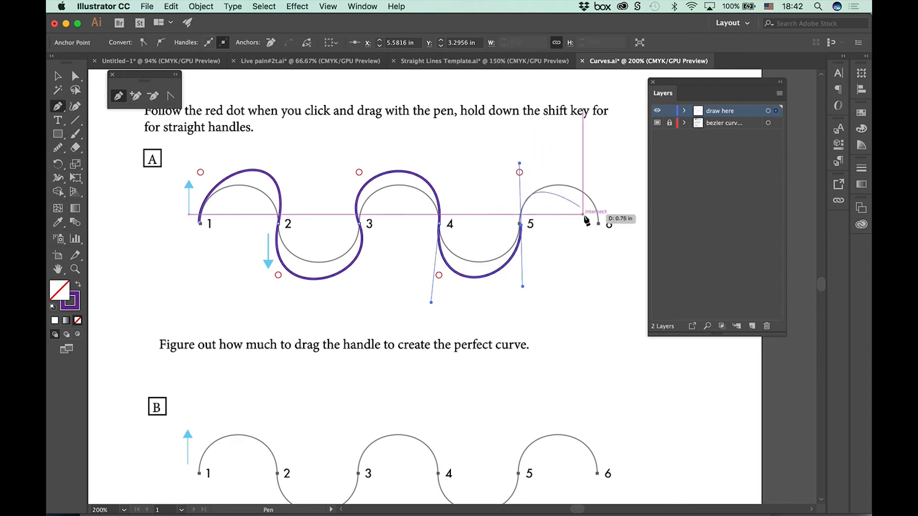
drag(598, 224, 601, 300)
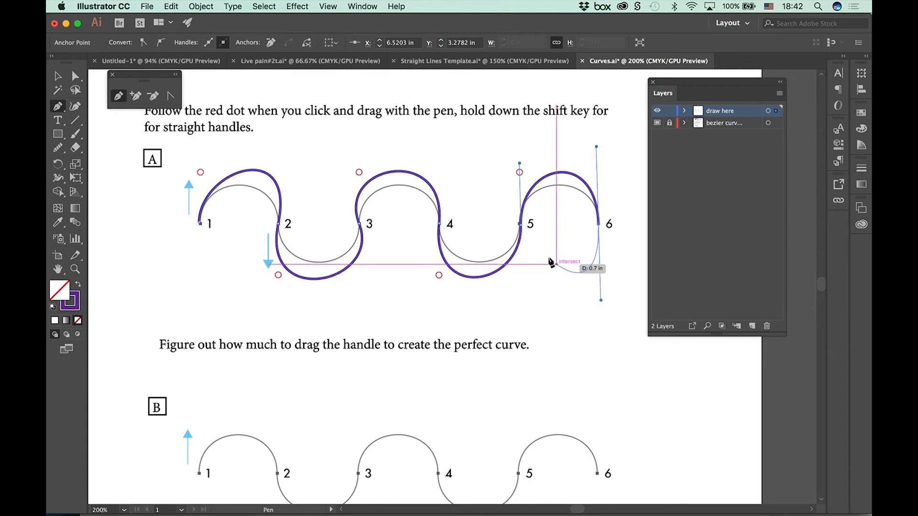
Step: Lower the arch between points 5 and 6 onto the template curve with the Direct Selection tool
click(75, 77)
click(75, 77)
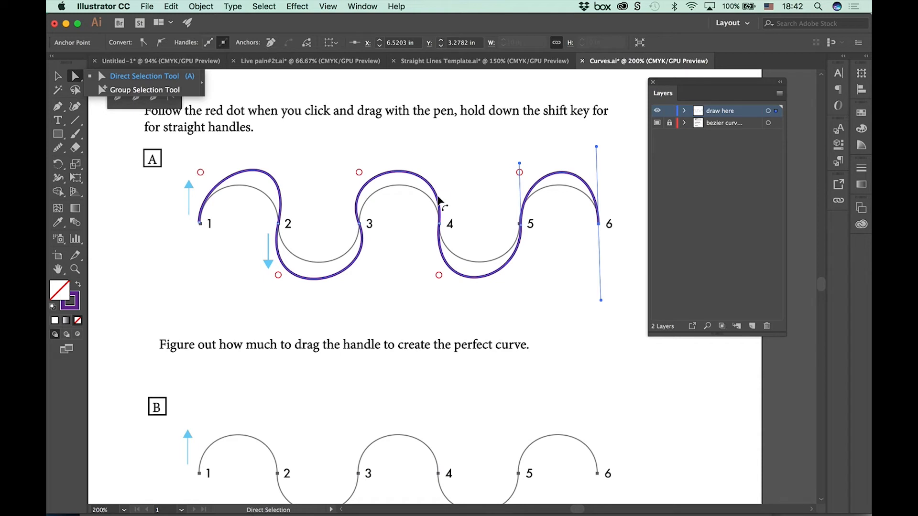
click(438, 198)
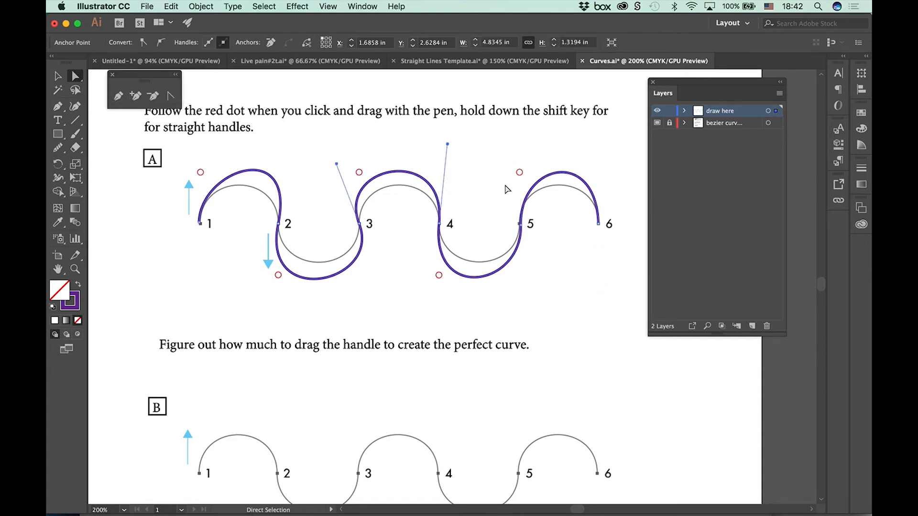
click(563, 177)
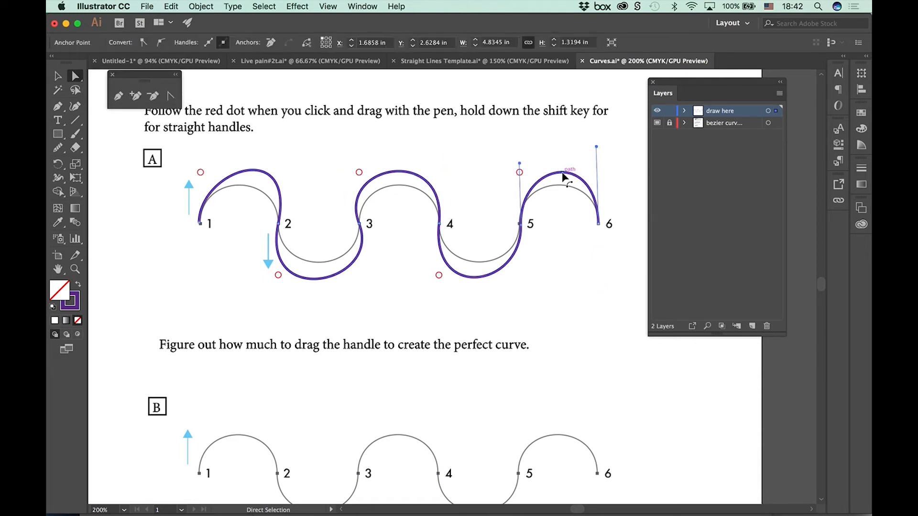
drag(563, 175, 598, 164)
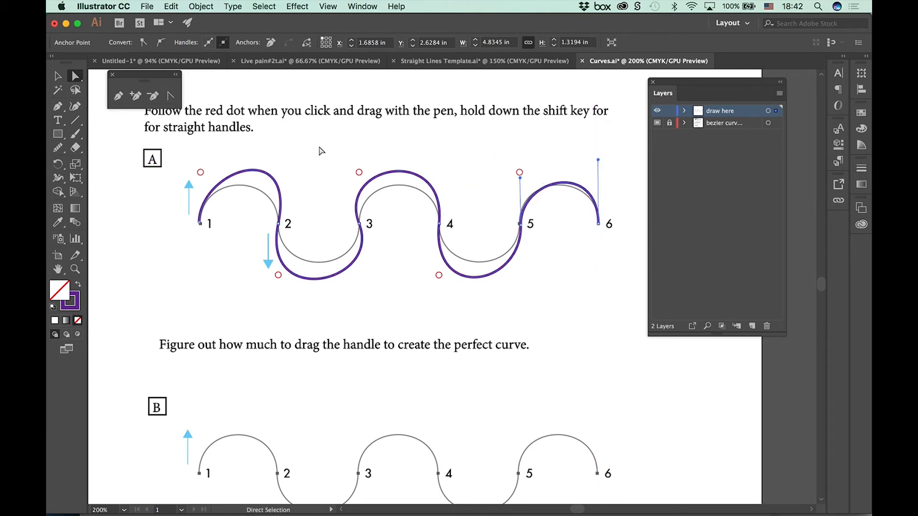
Step: Move the whole purple wave upward with the Selection tool, undo the move, and deselect the path
click(58, 76)
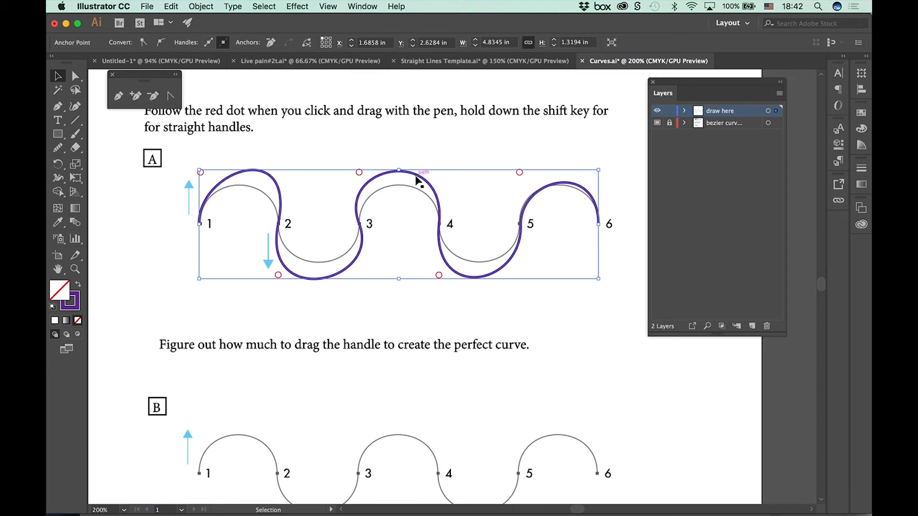
drag(416, 169, 424, 117)
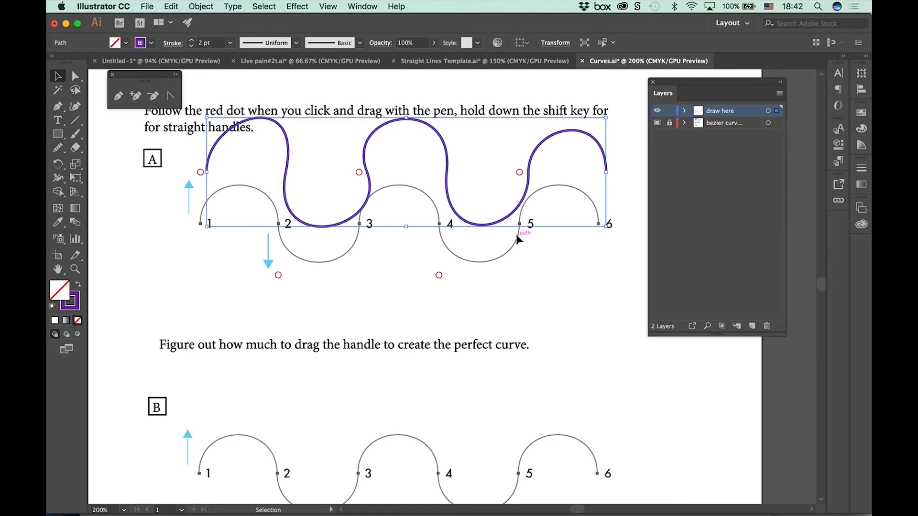
key(super+z)
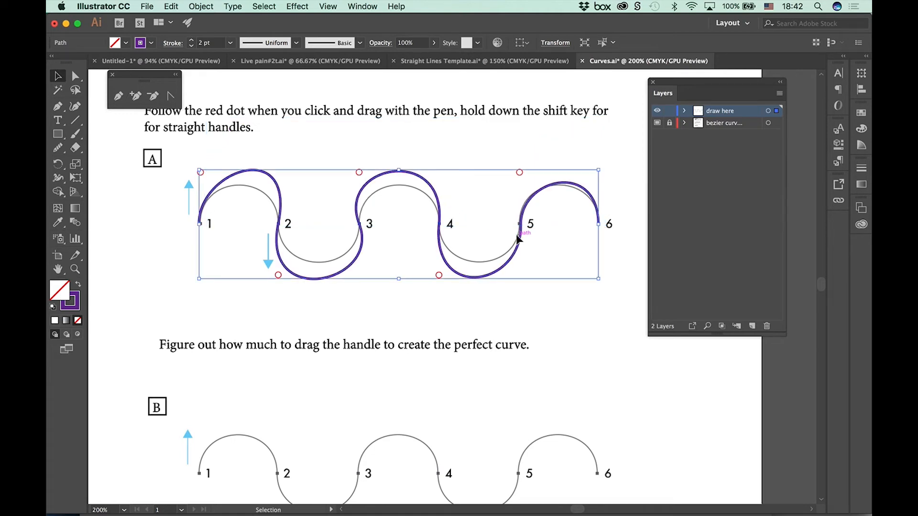
click(398, 141)
Step: Reshape the arch between points 1 and 2 to fit the template, and adjust the upper handle at point 2
click(76, 77)
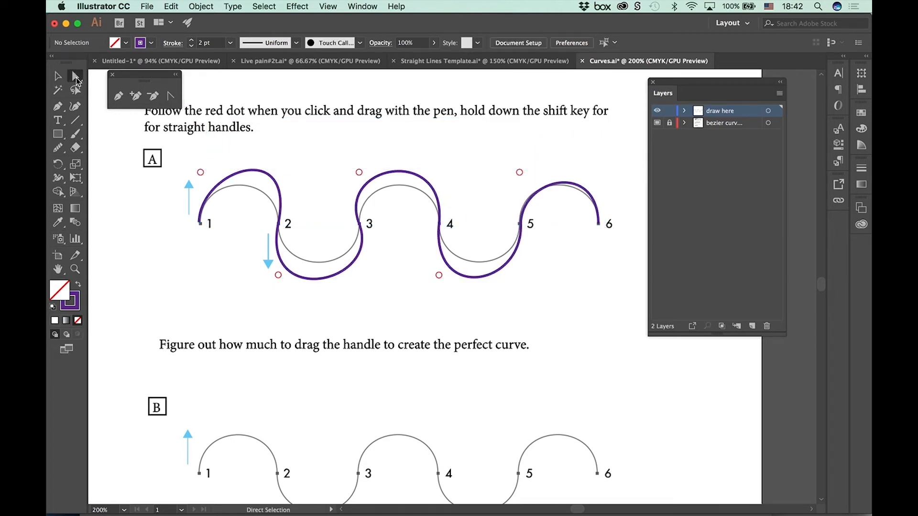
click(241, 173)
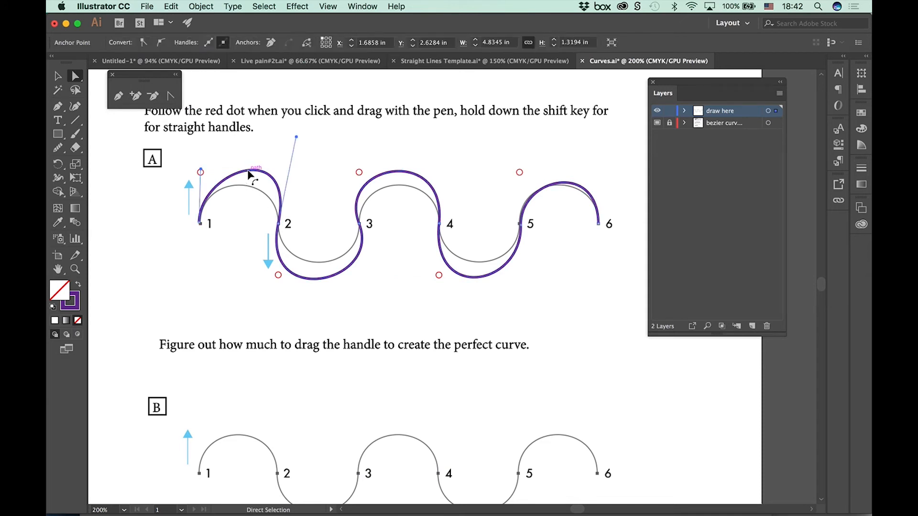
drag(239, 179, 238, 190)
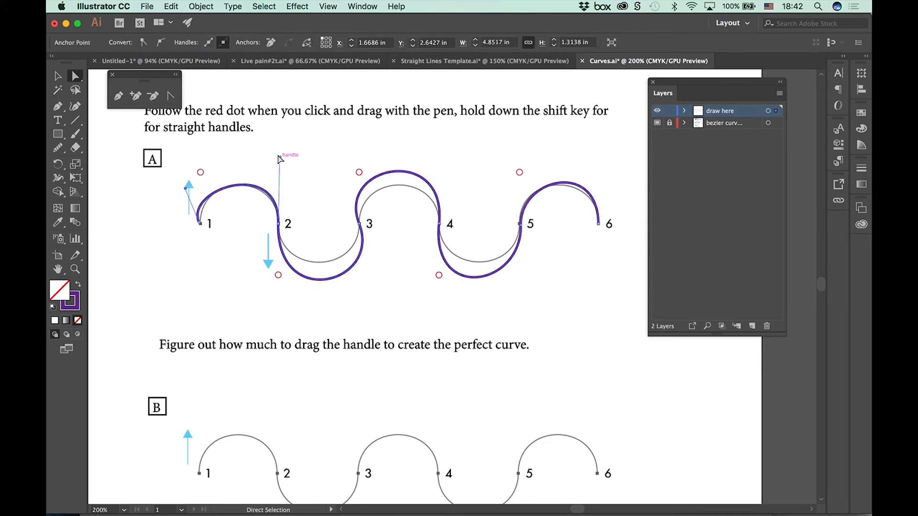
click(279, 164)
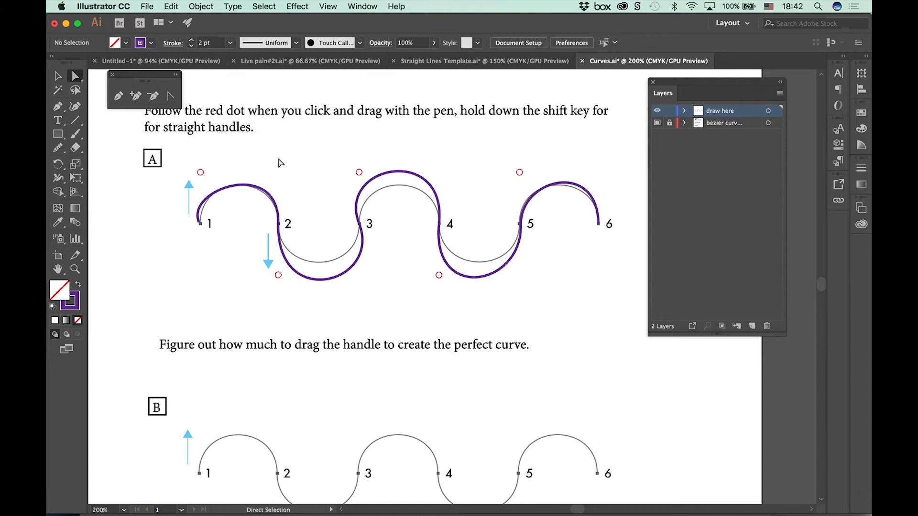
click(277, 203)
mouse_move(279, 157)
mouse_down()
mouse_move(276, 192)
mouse_move(275, 157)
mouse_up()
Step: Reshape the three curves between points 2 and 5 to match the template by adjusting point 3's handle and the curve segments
click(353, 266)
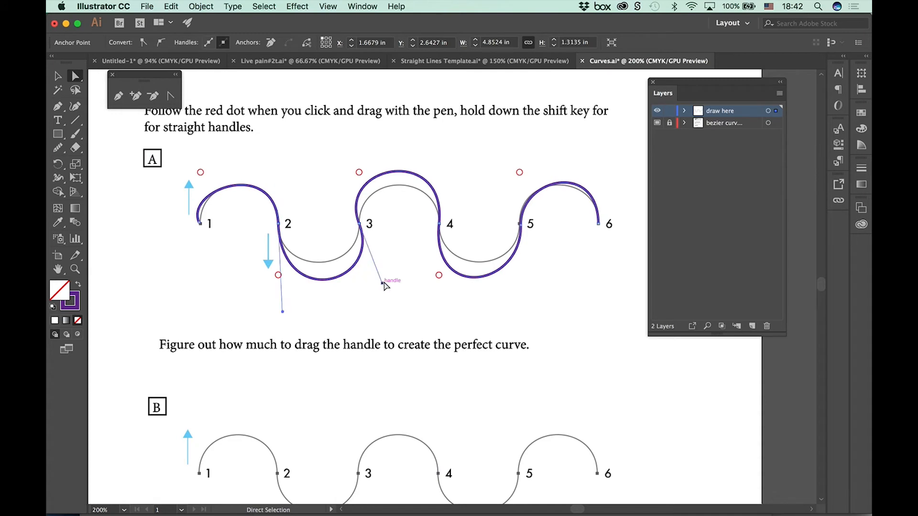
drag(381, 288, 319, 261)
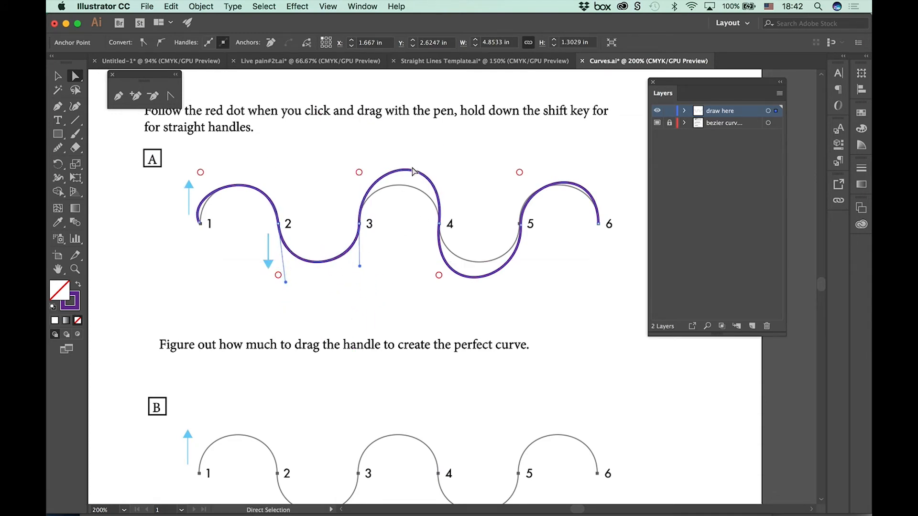
drag(412, 178, 406, 191)
drag(480, 279, 481, 263)
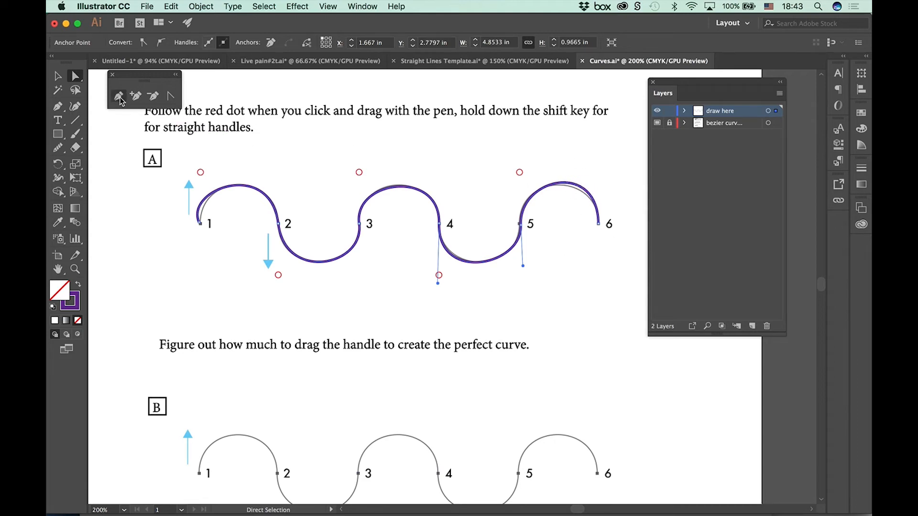
Step: Add an anchor point at the crest or trough of each of the five curves in wave A
click(135, 96)
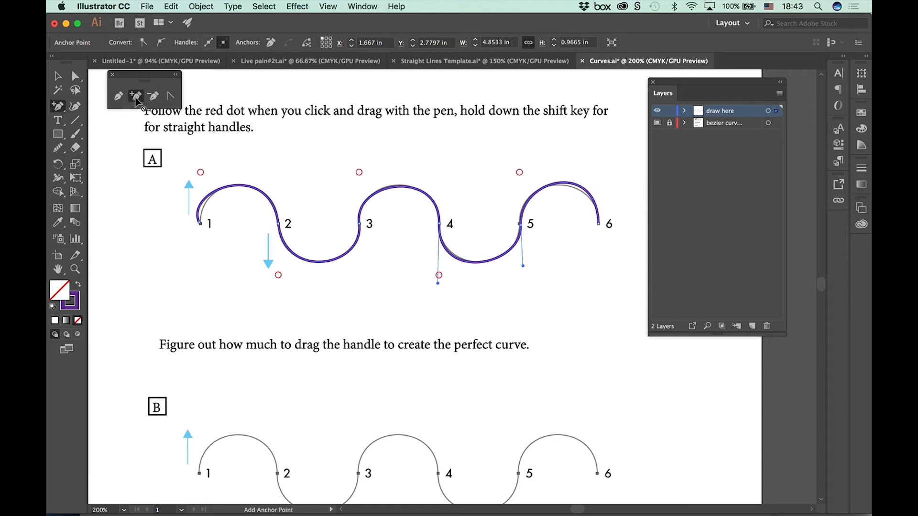
click(239, 185)
click(317, 262)
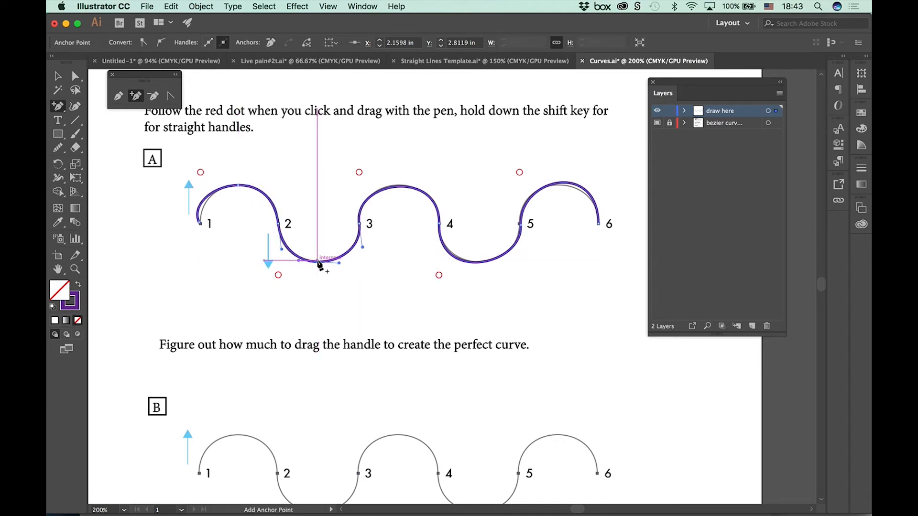
click(400, 186)
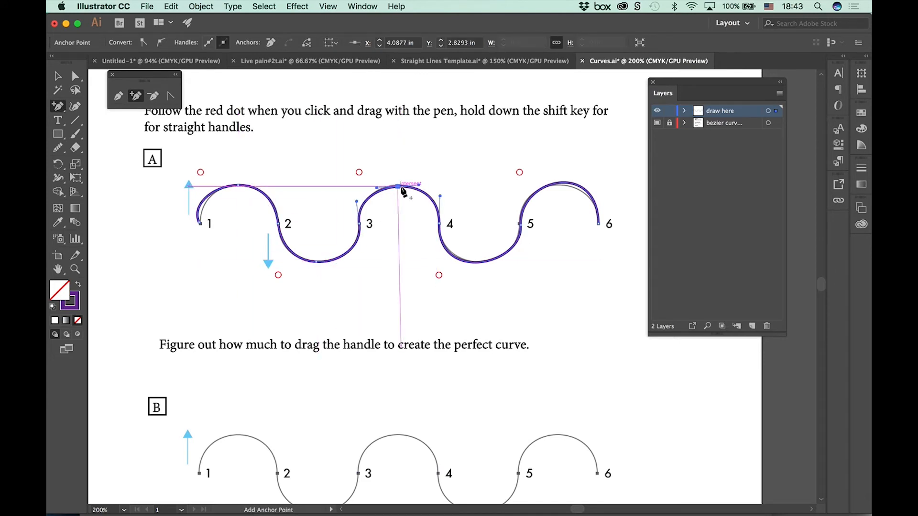
click(479, 262)
click(563, 182)
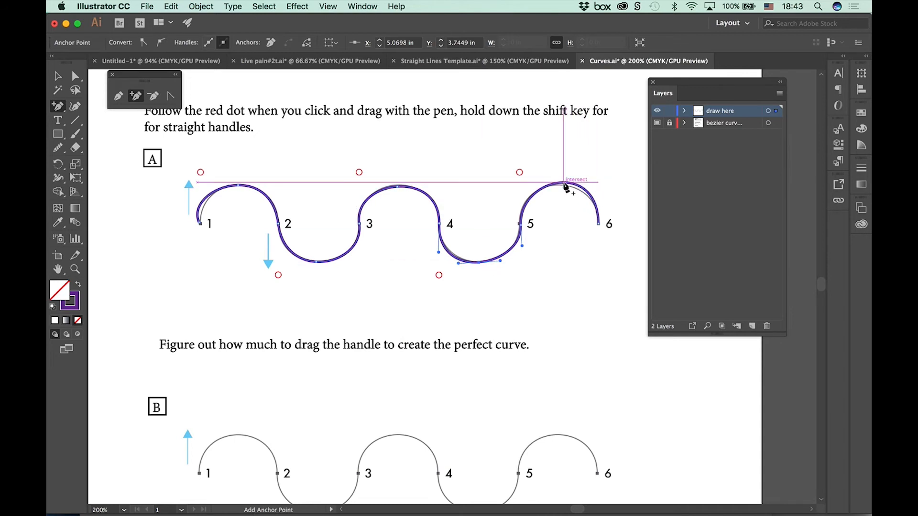
Step: Pull the first arch's crest anchor down below points 1 and 2 with the Direct Selection tool and deselect the path
click(74, 76)
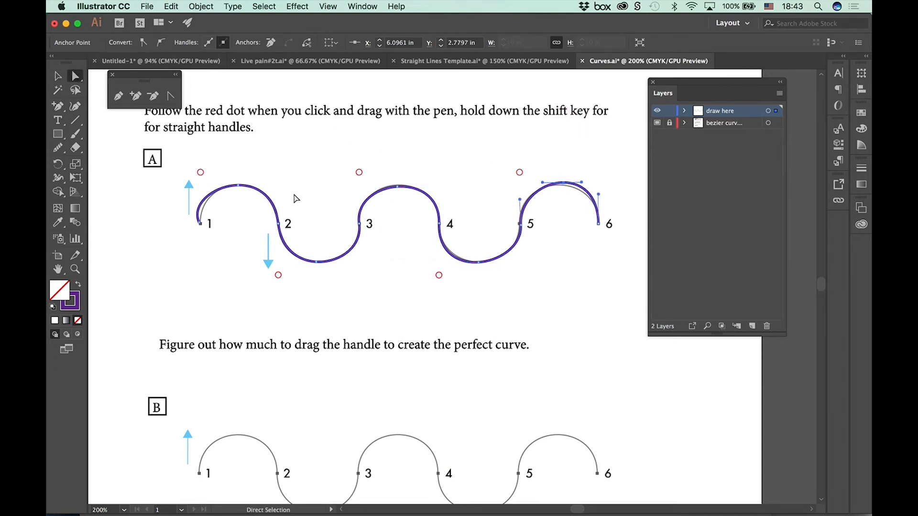
drag(238, 185, 201, 233)
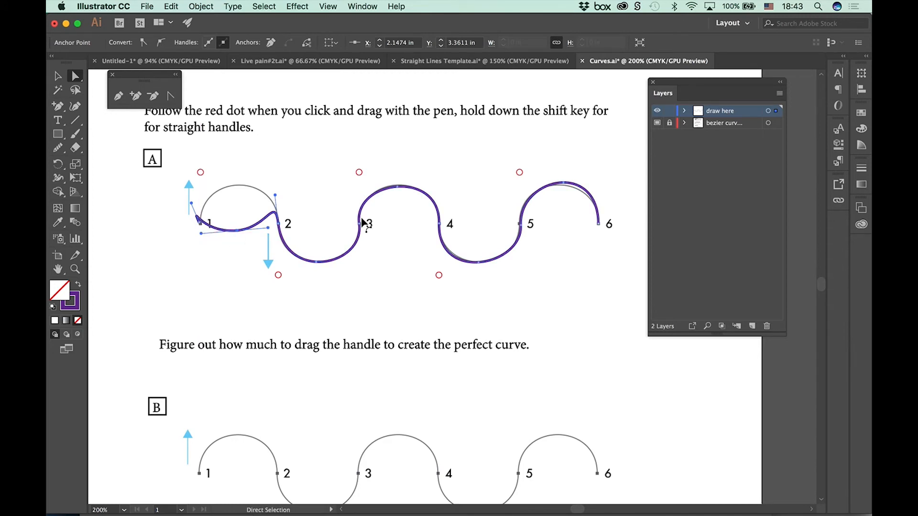
click(410, 252)
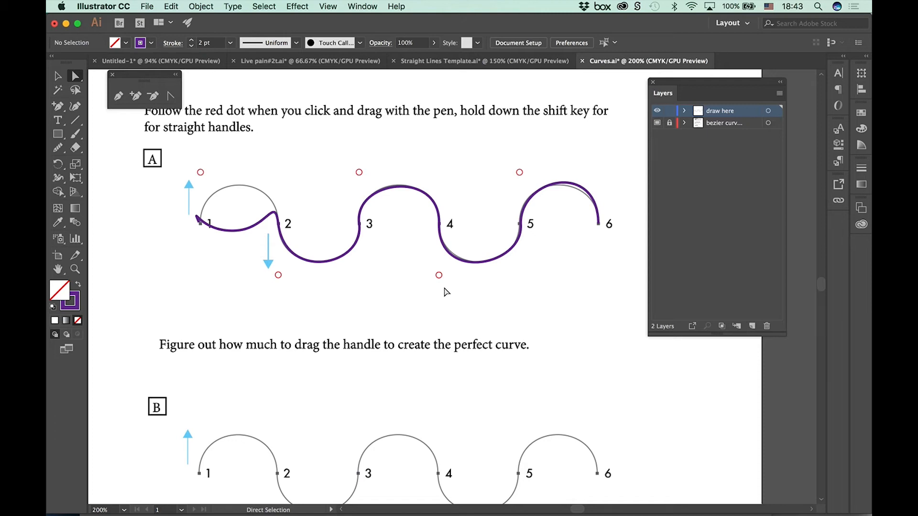
drag(368, 345, 353, 149)
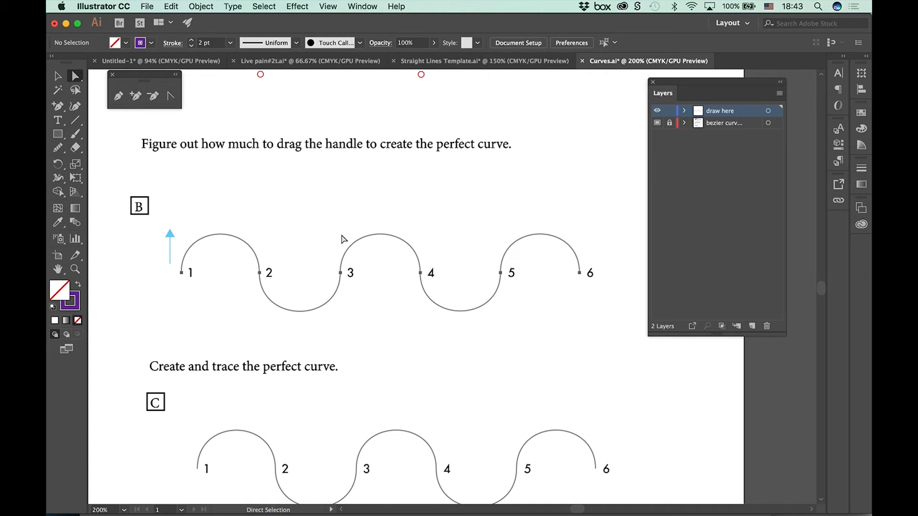
Step: Show the rulers and place a horizontal guide along the crests of wave B
click(328, 6)
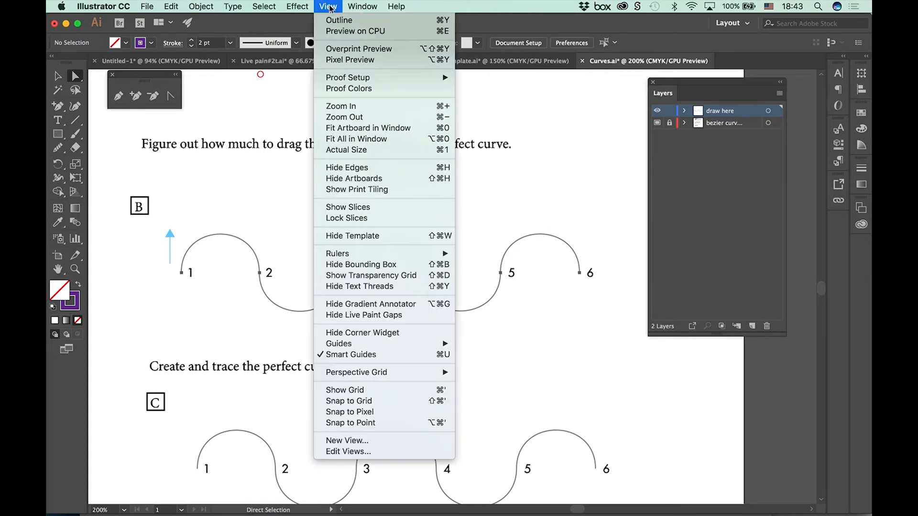
mouse_move(402, 254)
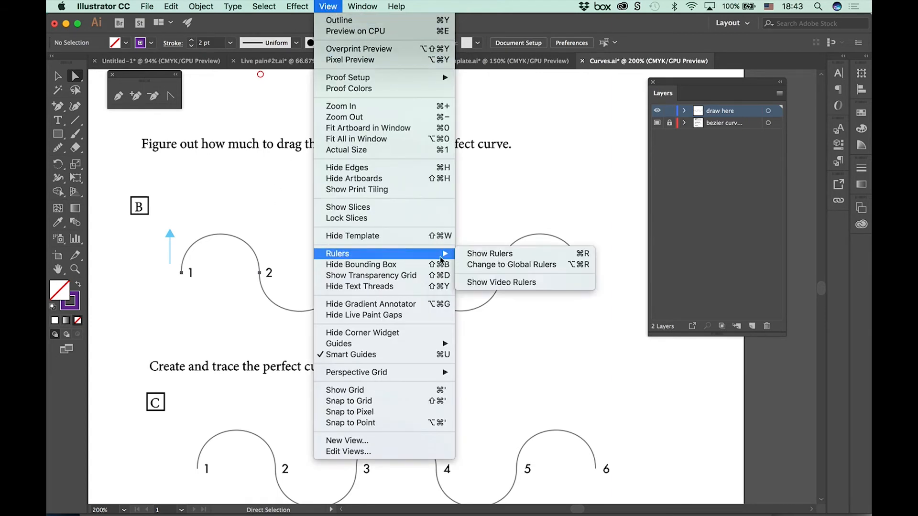
click(488, 253)
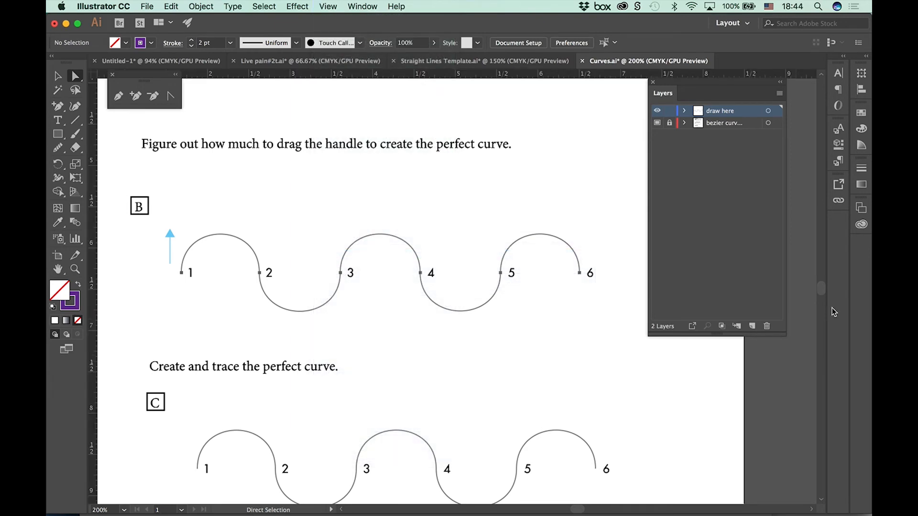
drag(419, 74, 436, 238)
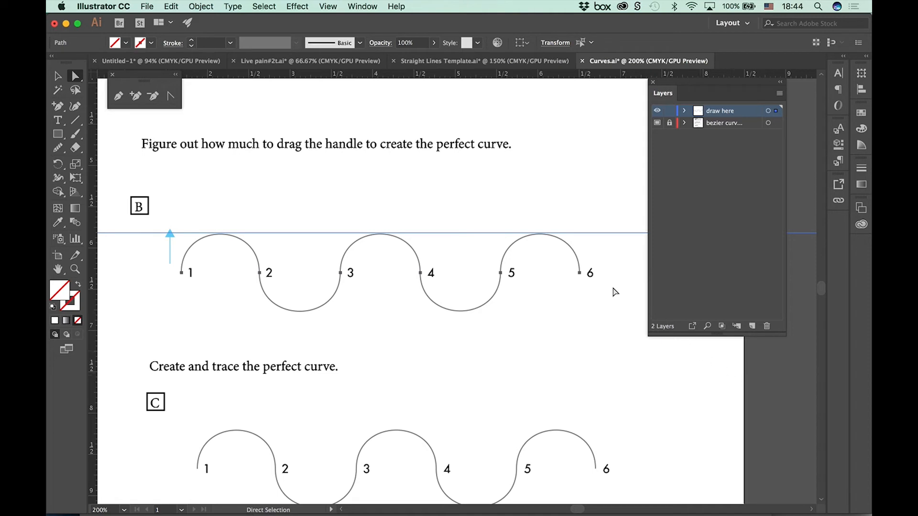
Step: Set up the Pen tool with a purple 2 pt stroke and no fill
click(118, 97)
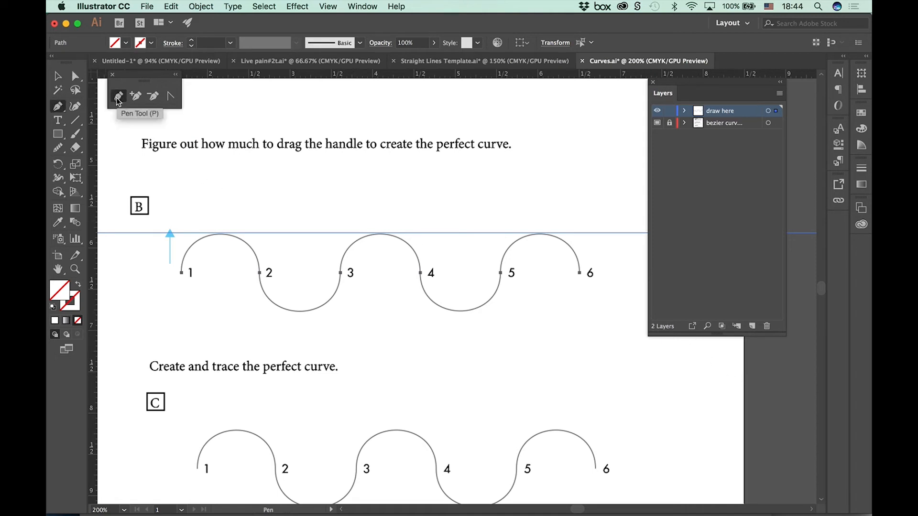
click(152, 43)
click(135, 62)
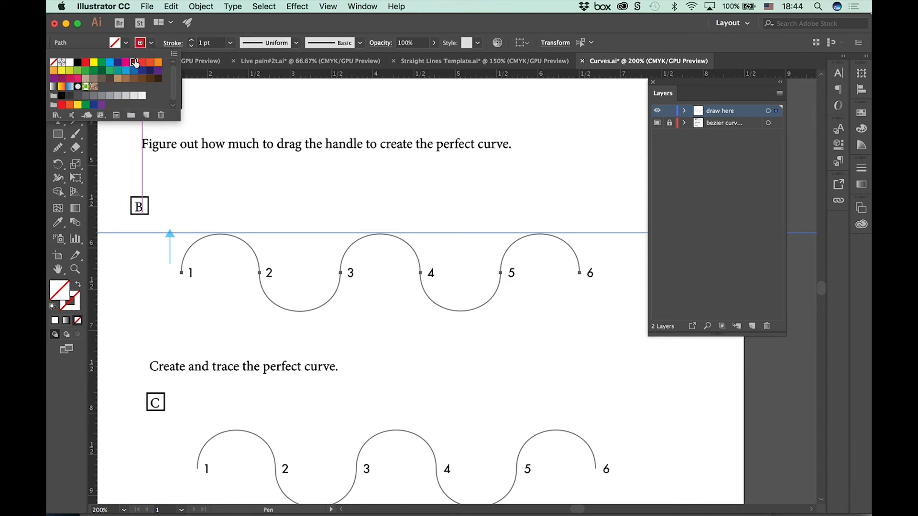
click(157, 71)
click(193, 43)
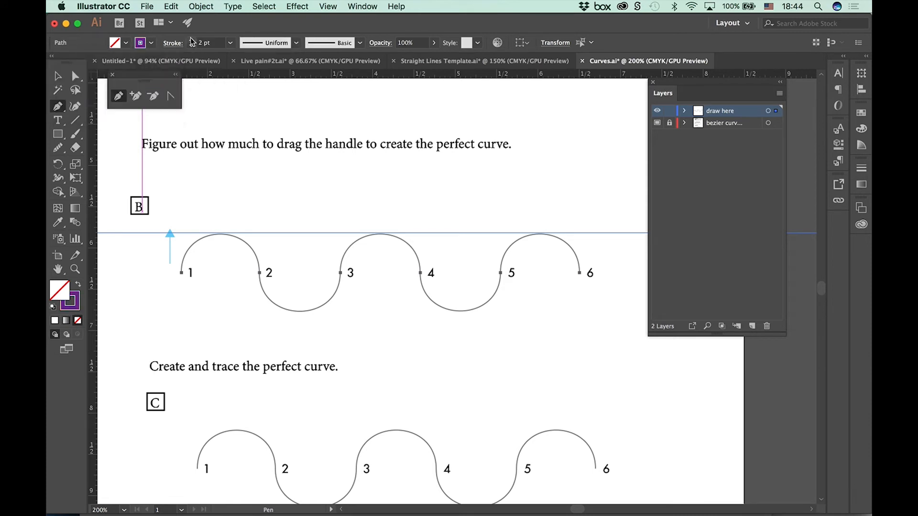
key(super)
click(73, 306)
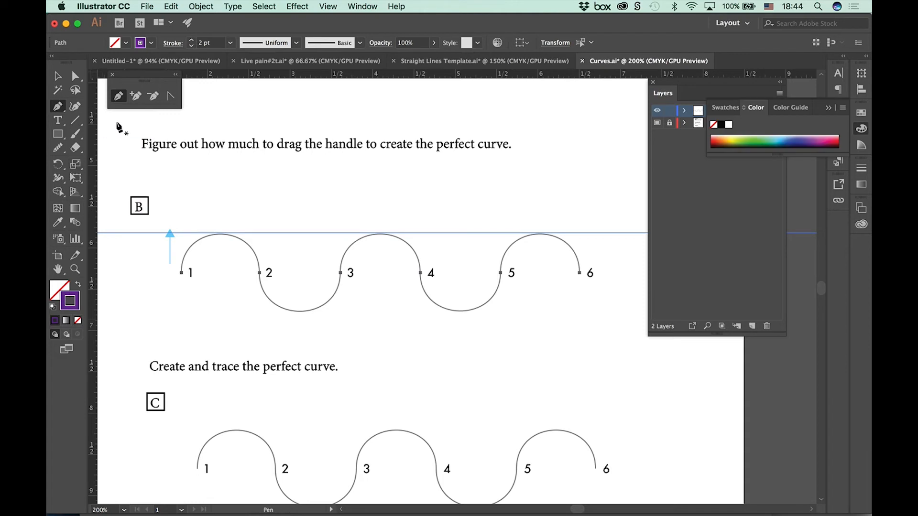
Step: Trace wave B with the Pen tool through points 1 to 6, pulling curve handles alternately up and down with the guide as reference
drag(181, 273, 181, 231)
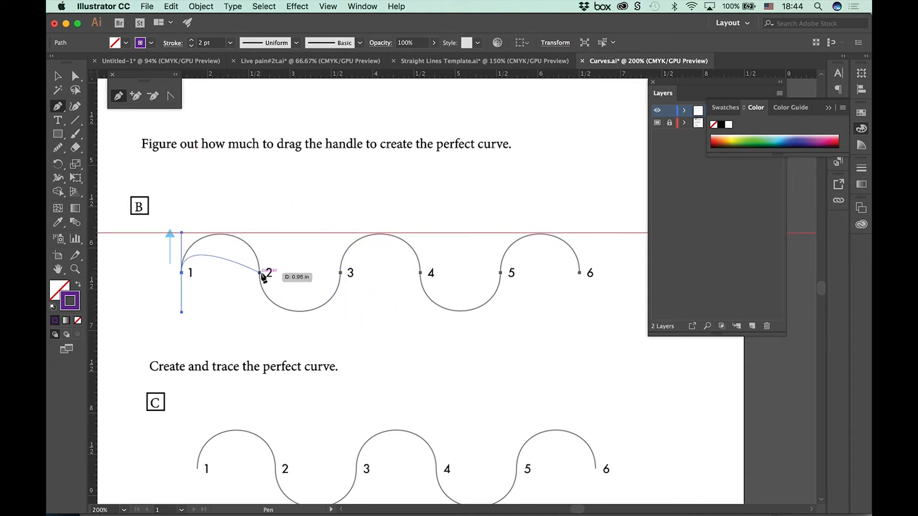
drag(260, 273, 264, 339)
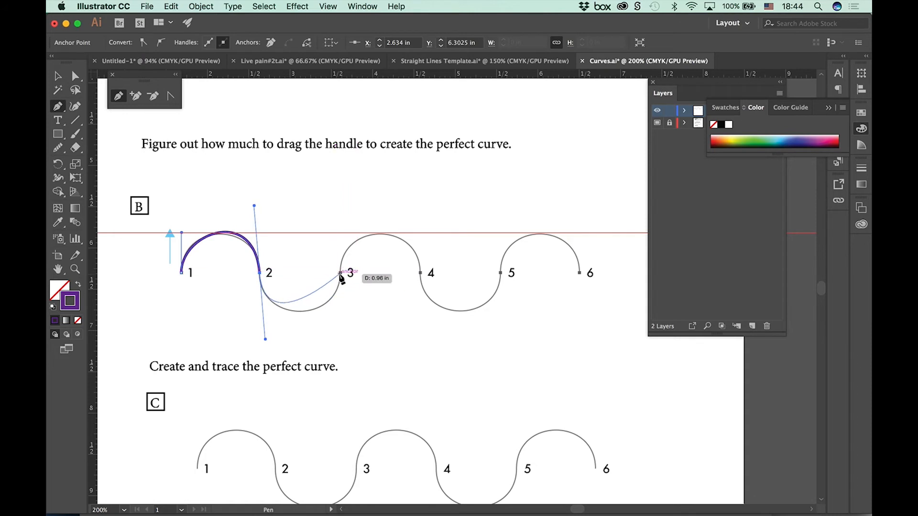
drag(340, 272, 341, 234)
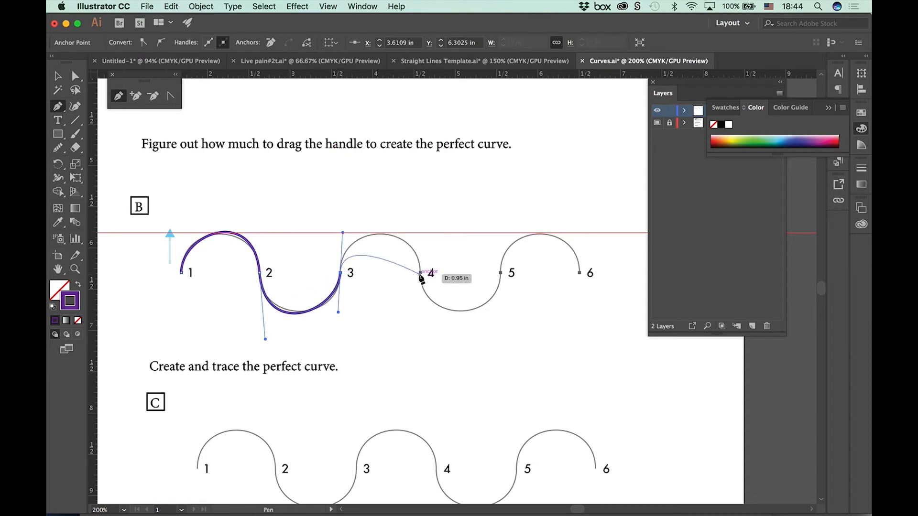
drag(420, 273, 429, 341)
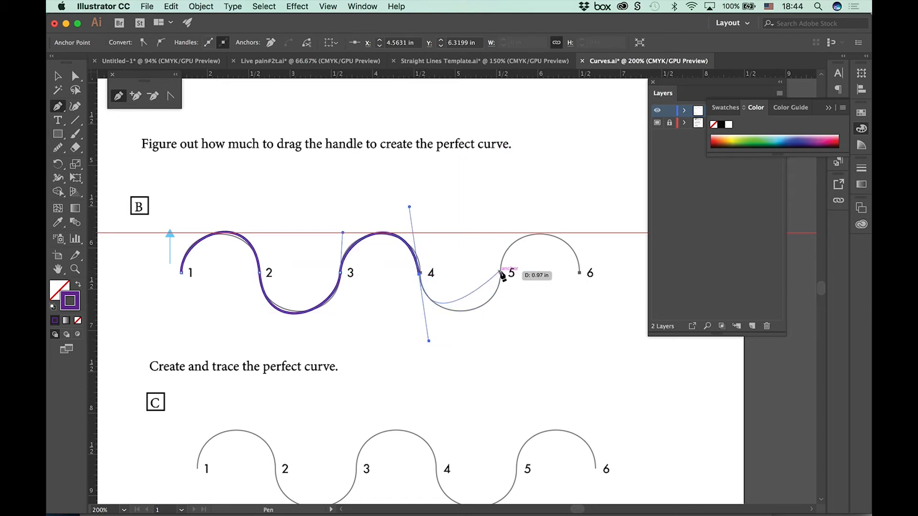
drag(500, 273, 502, 233)
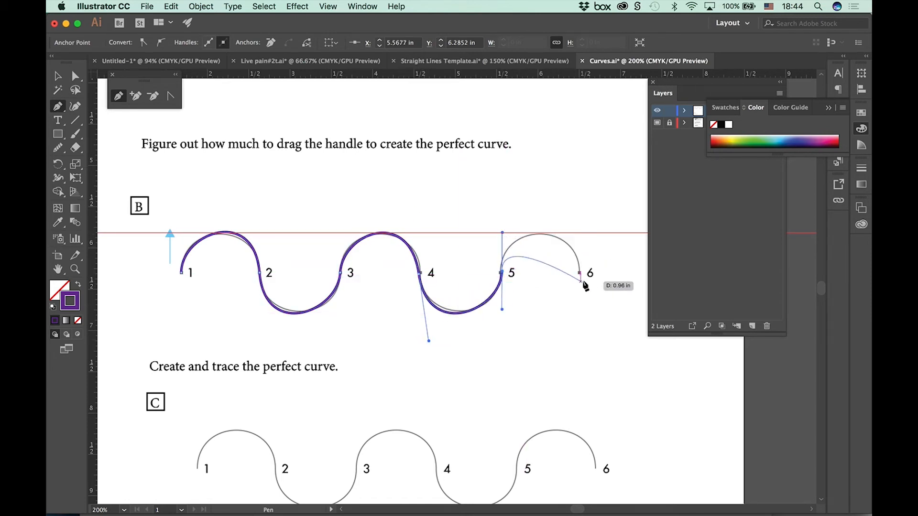
drag(580, 275, 584, 328)
Step: Lower the arch between points 3 and 4 of wave B slightly to meet the template, using the Direct Selection tool
key(a)
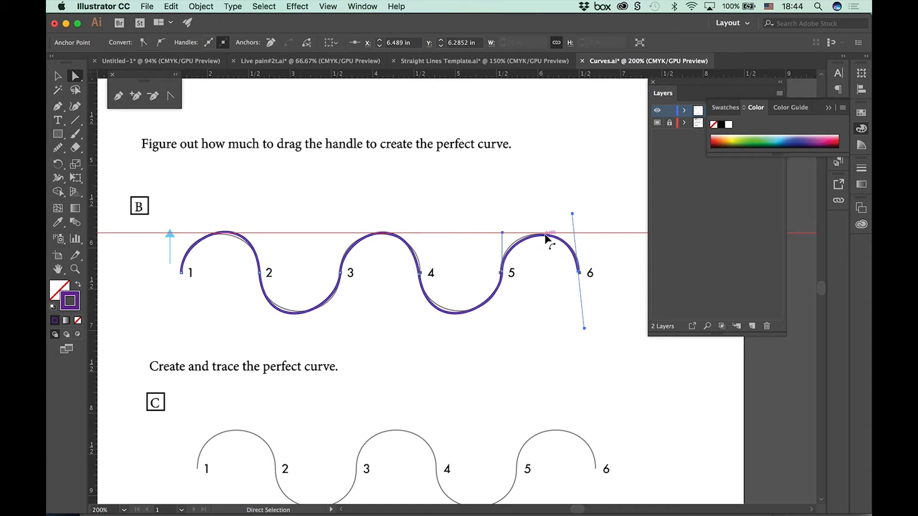
click(381, 234)
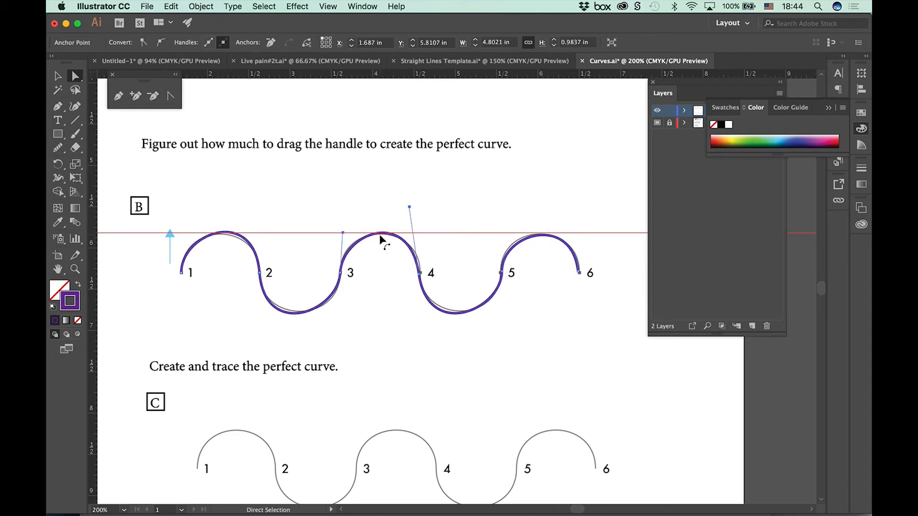
drag(381, 235, 380, 234)
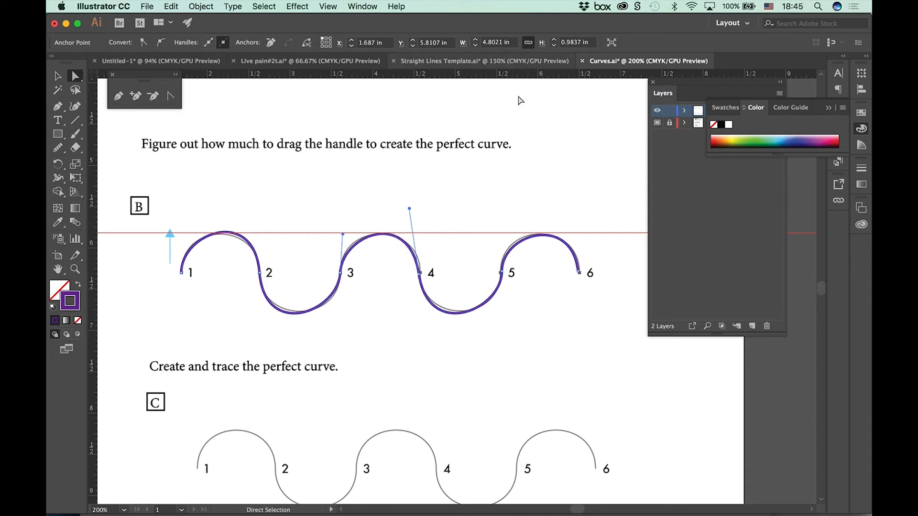
click(538, 234)
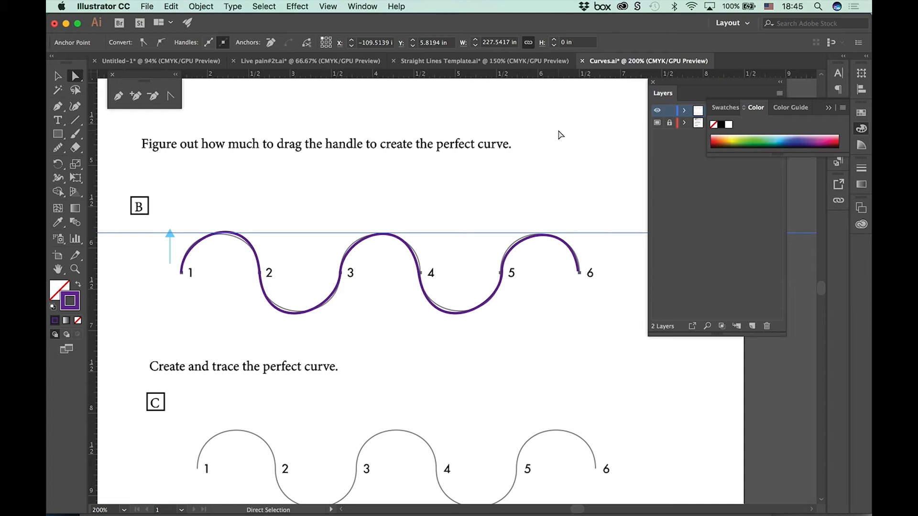
Step: Trace wave C with the Pen tool, placing smooth anchor points at points 1 to 6
scroll(501, 344, down, 8)
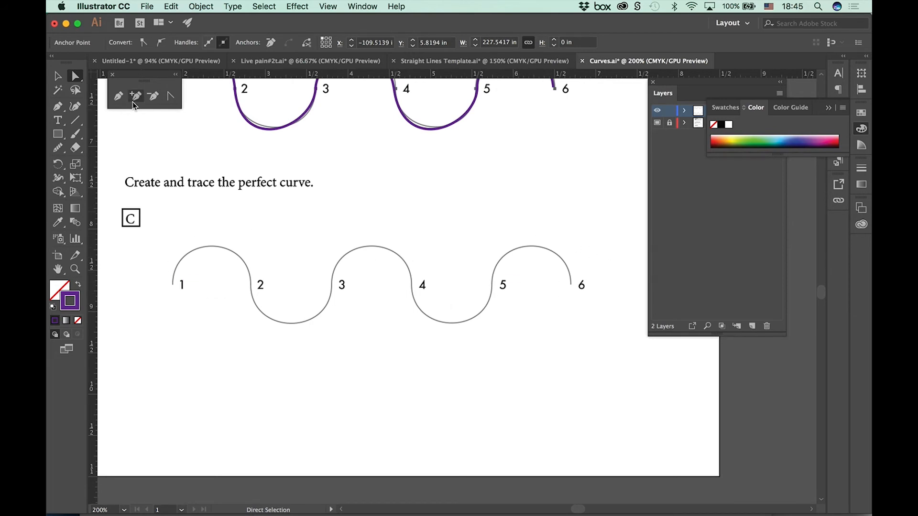
click(118, 96)
drag(173, 249, 174, 315)
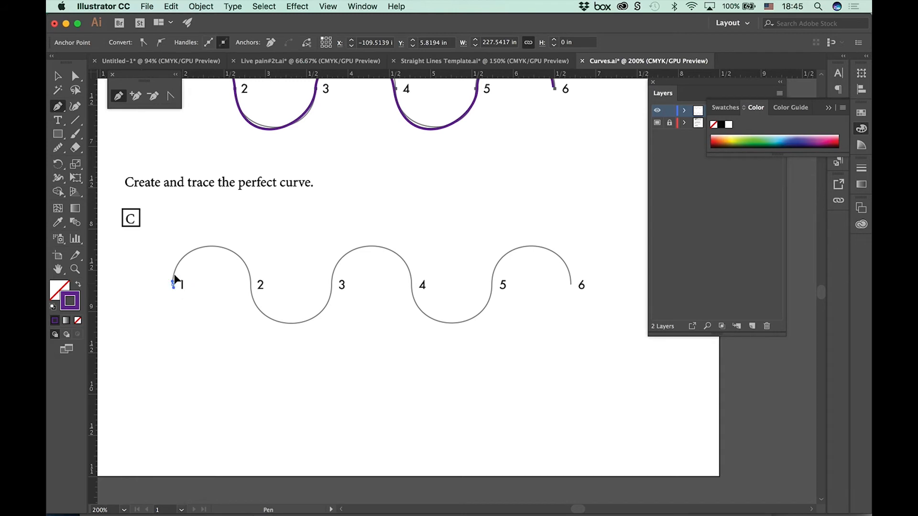
drag(173, 284, 171, 356)
drag(251, 286, 249, 350)
drag(331, 285, 335, 219)
drag(412, 286, 417, 360)
drag(492, 286, 496, 214)
drag(572, 286, 573, 360)
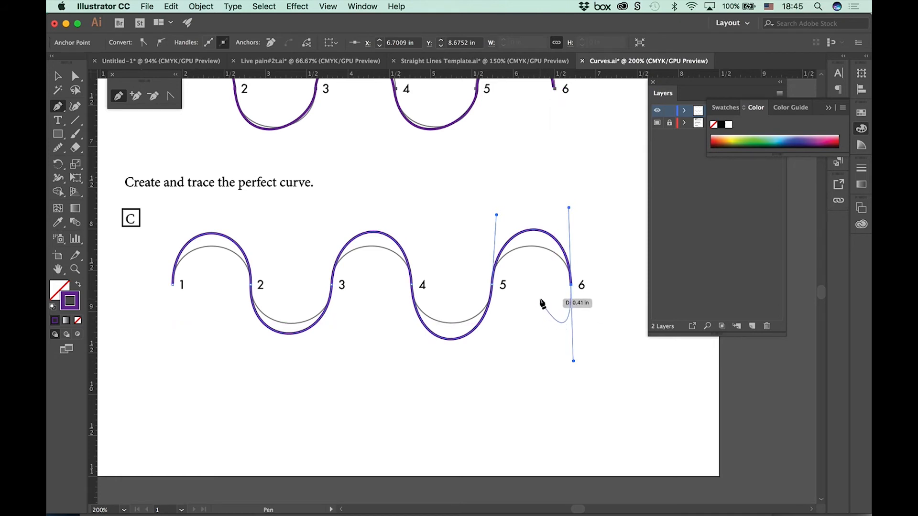
Step: Reshape all five curves of wave C to match the template with the Direct Selection tool and deselect the path
click(75, 76)
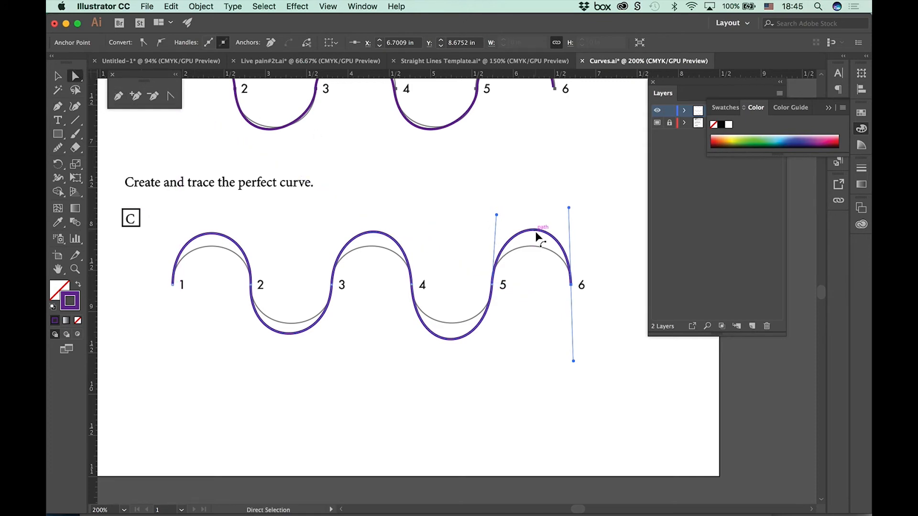
drag(536, 234, 535, 253)
drag(453, 339, 452, 327)
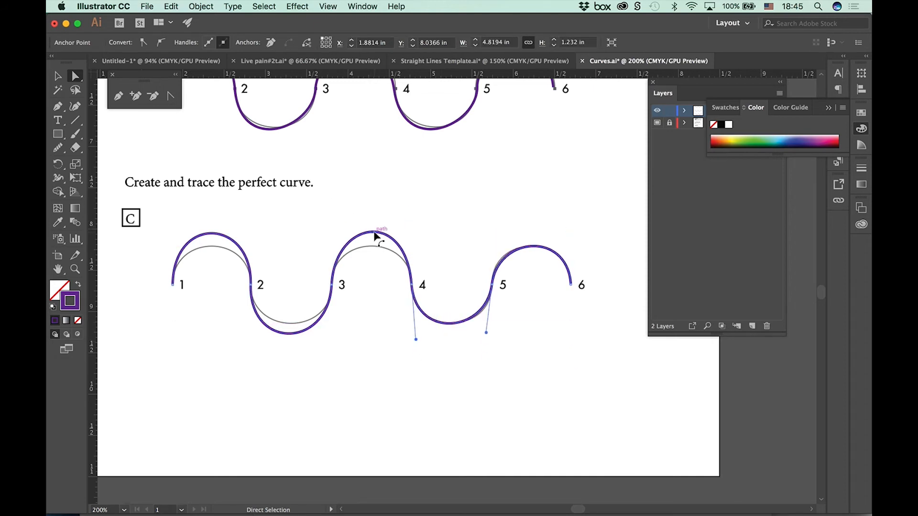
drag(377, 236, 373, 247)
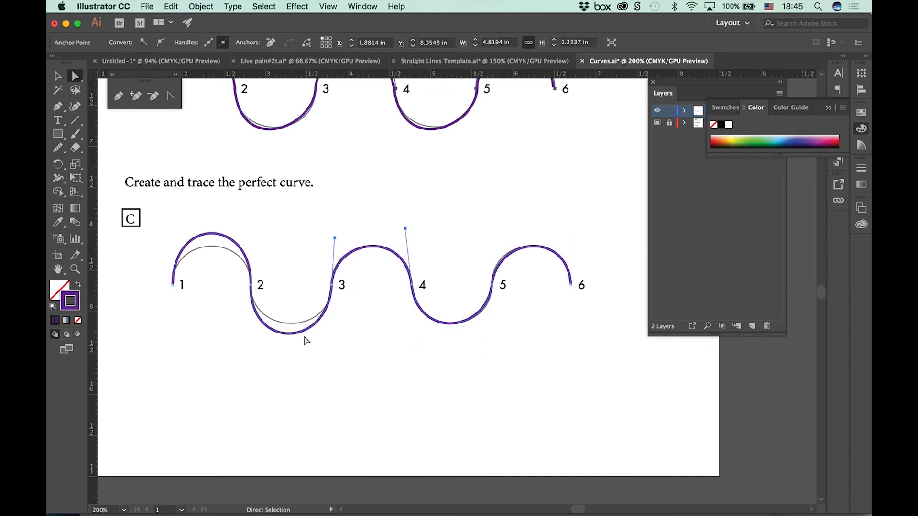
drag(296, 337, 298, 323)
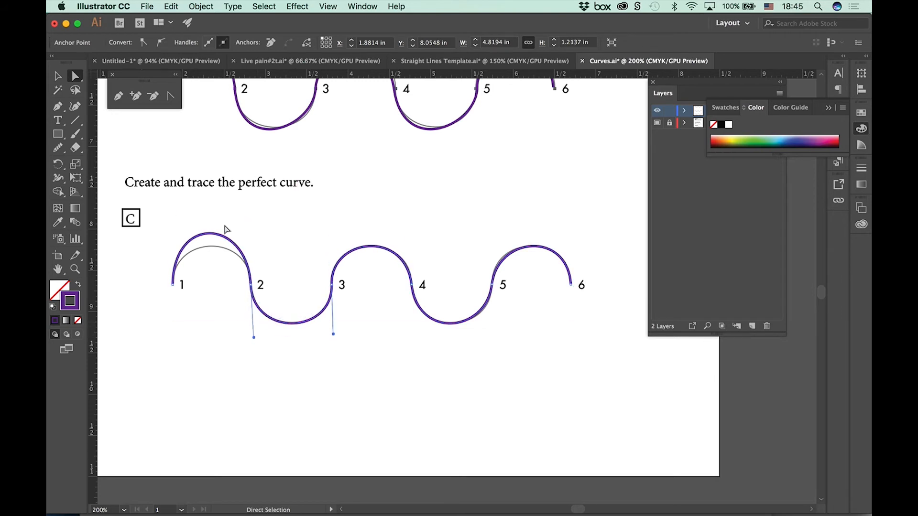
drag(217, 237, 218, 253)
click(403, 378)
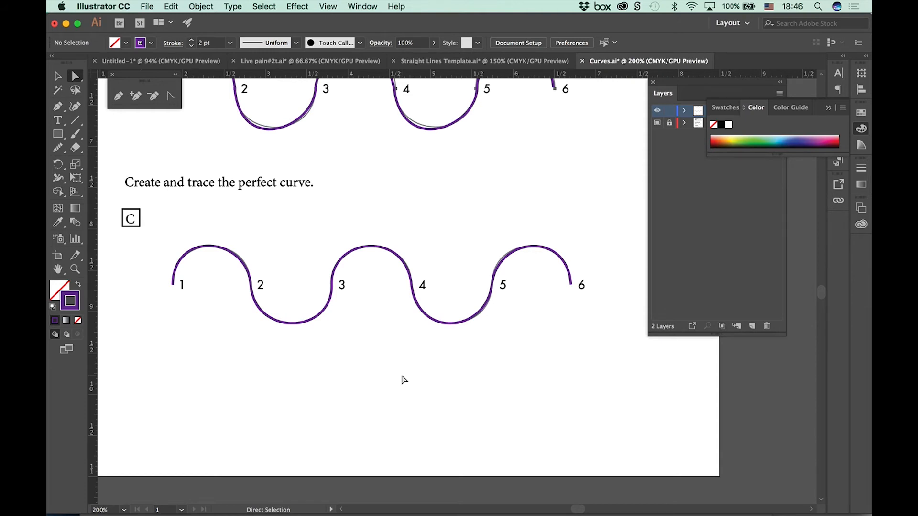
Step: Draw a free open wavy path with four smooth anchor points below wave C using the Pen tool and finish it
click(118, 96)
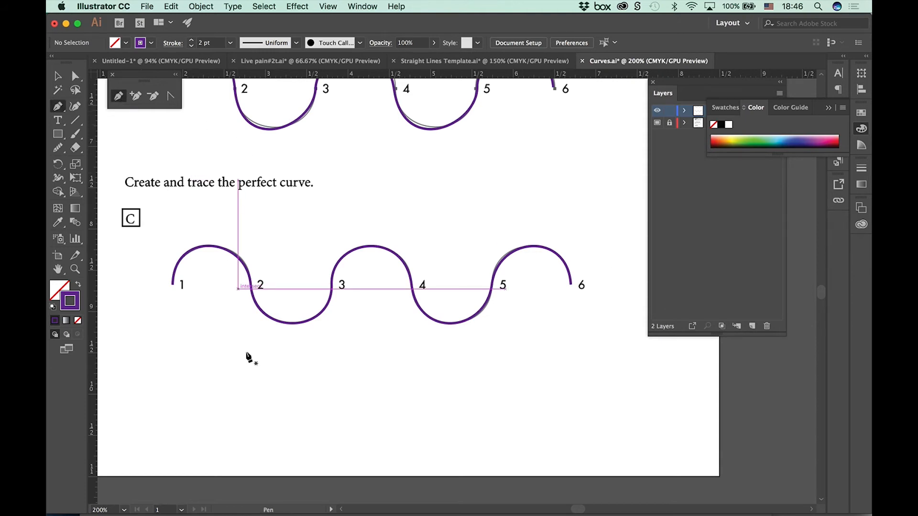
drag(218, 379, 250, 393)
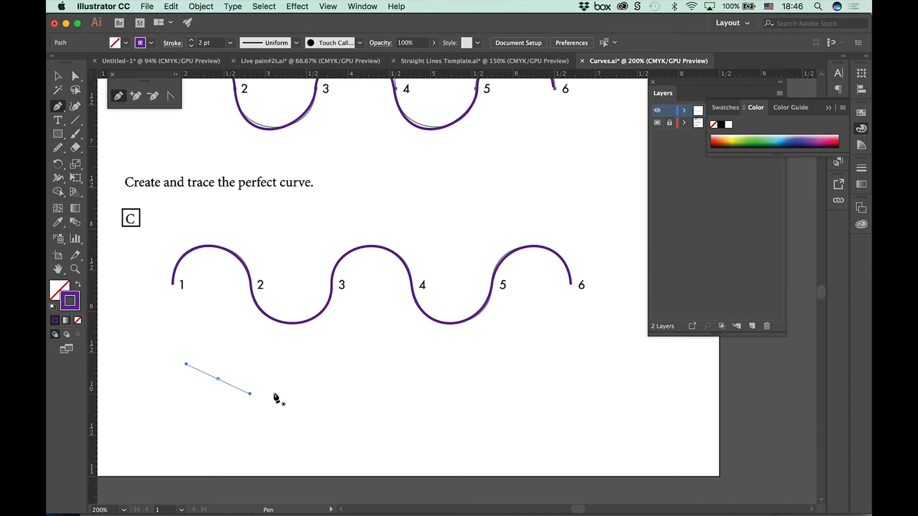
drag(350, 406, 410, 366)
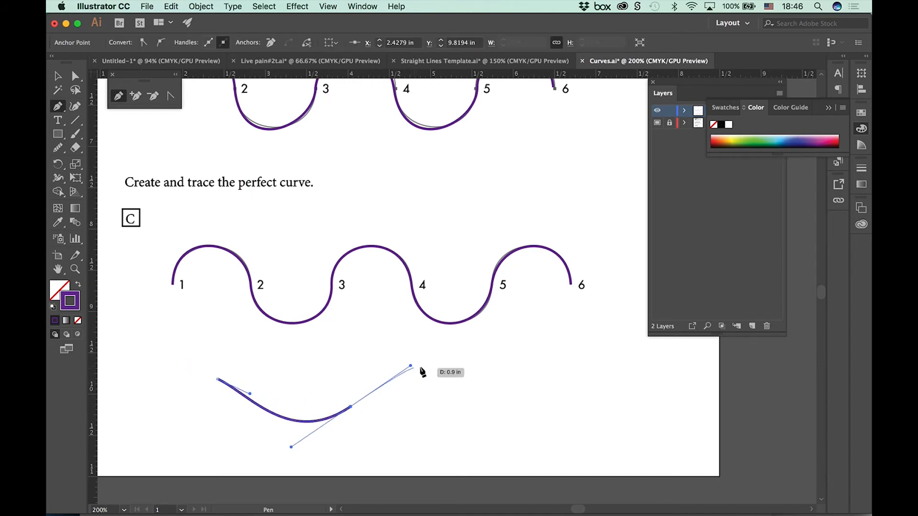
drag(502, 365, 550, 386)
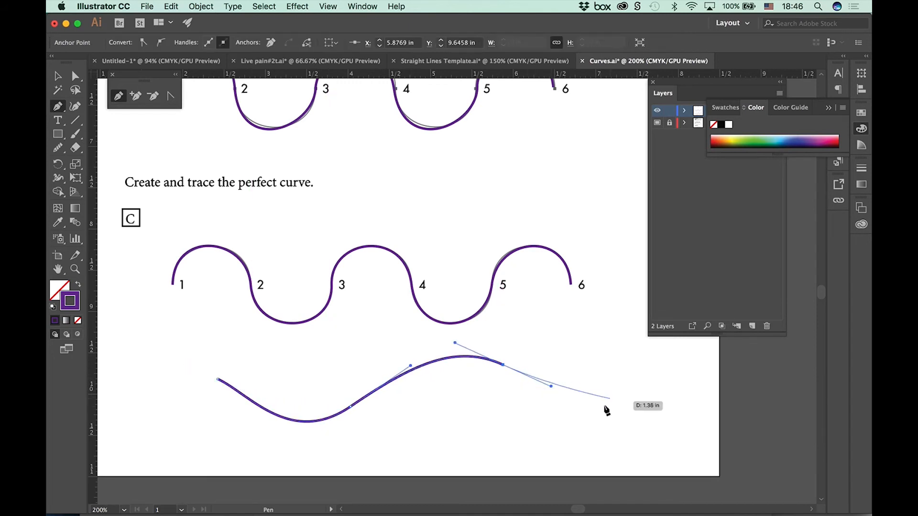
drag(628, 407, 692, 385)
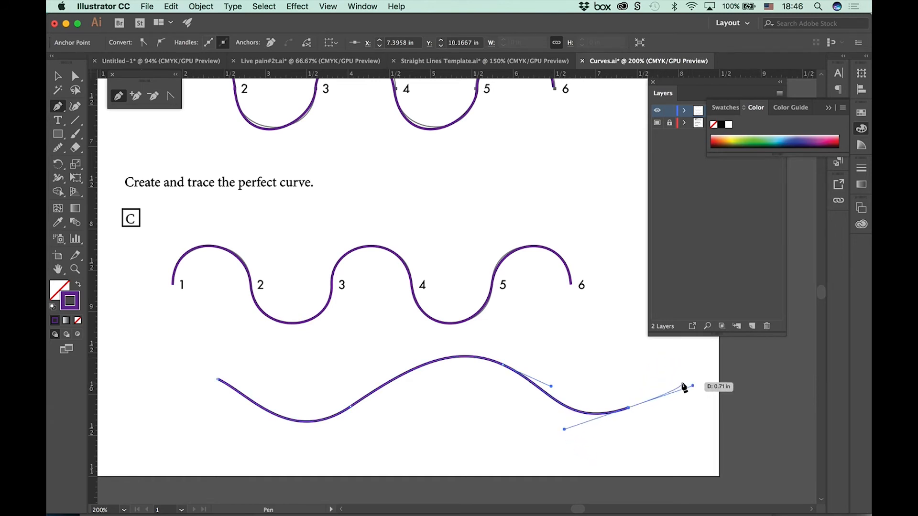
super+click(681, 422)
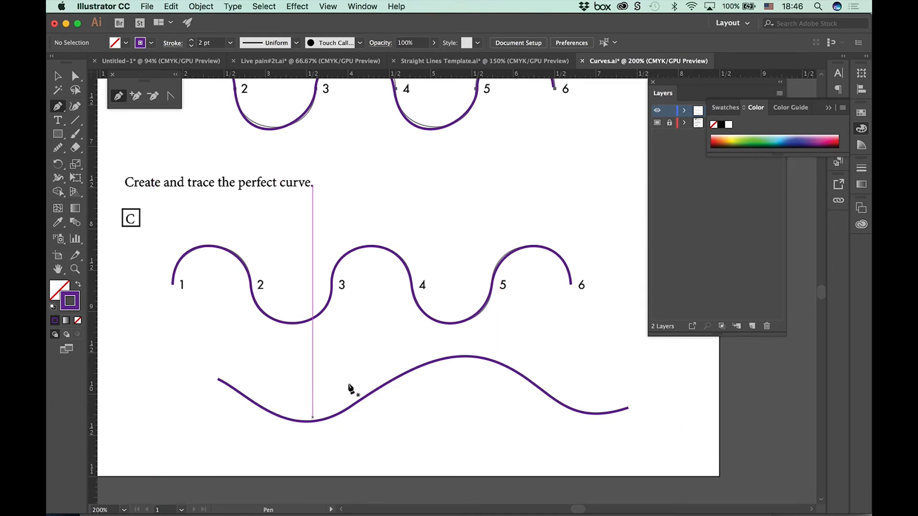
Step: Move the free wave's third anchor up and to the right and its second anchor up and slightly left with Direct Selection
key(a)
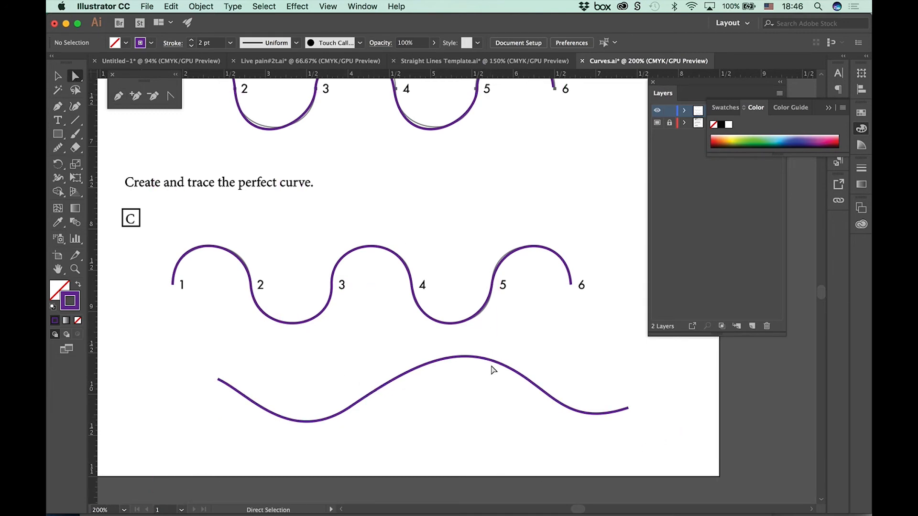
click(476, 361)
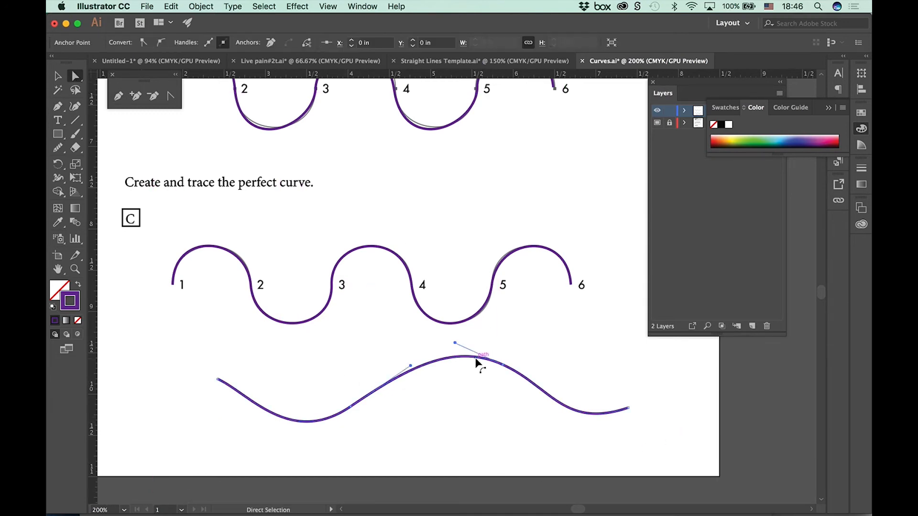
click(504, 367)
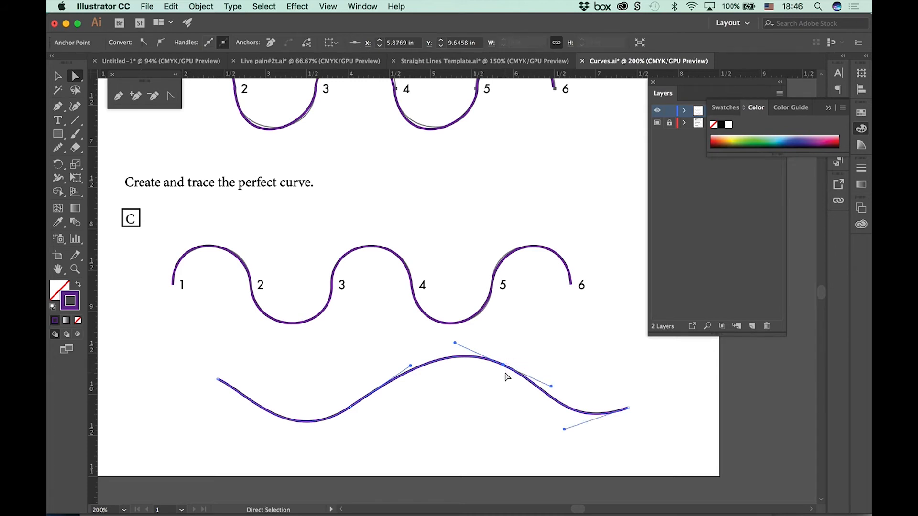
drag(552, 386, 521, 344)
drag(350, 409, 342, 390)
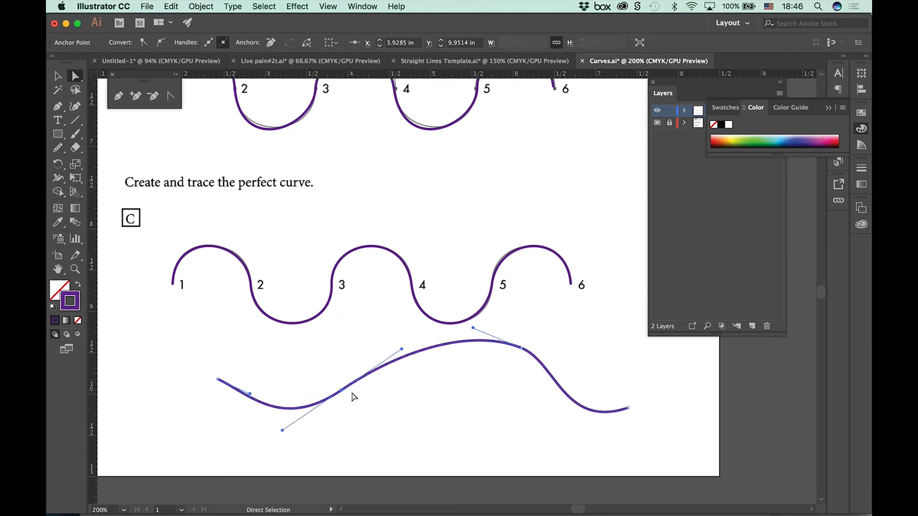
Step: Add the free wave's third anchor to the selected second one, move both slightly upward together, and deselect the path
click(527, 355)
mouse_move(524, 352)
mouse_down()
mouse_move(508, 414)
mouse_move(524, 342)
mouse_up()
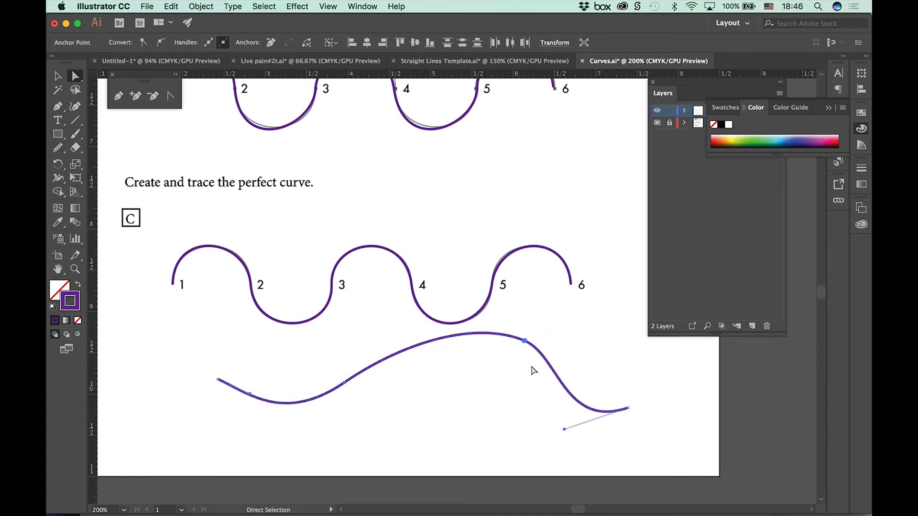
click(494, 407)
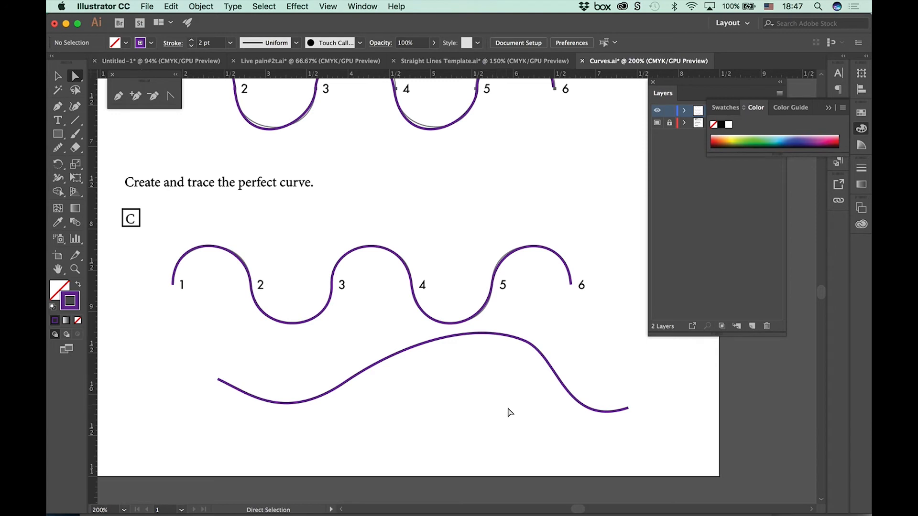
Step: Continue the free wave from its right endpoint with the Pen tool, adding smooth points along the underside, and close it at its left endpoint
click(629, 409)
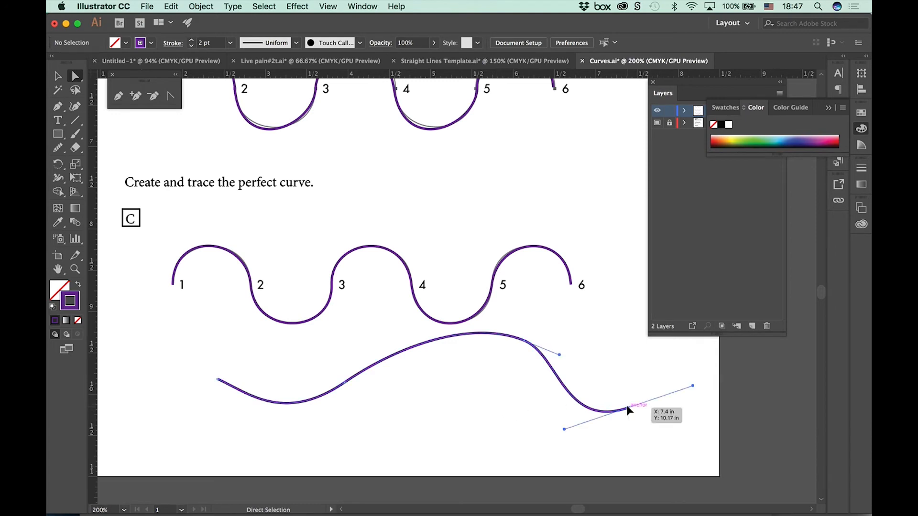
click(218, 380)
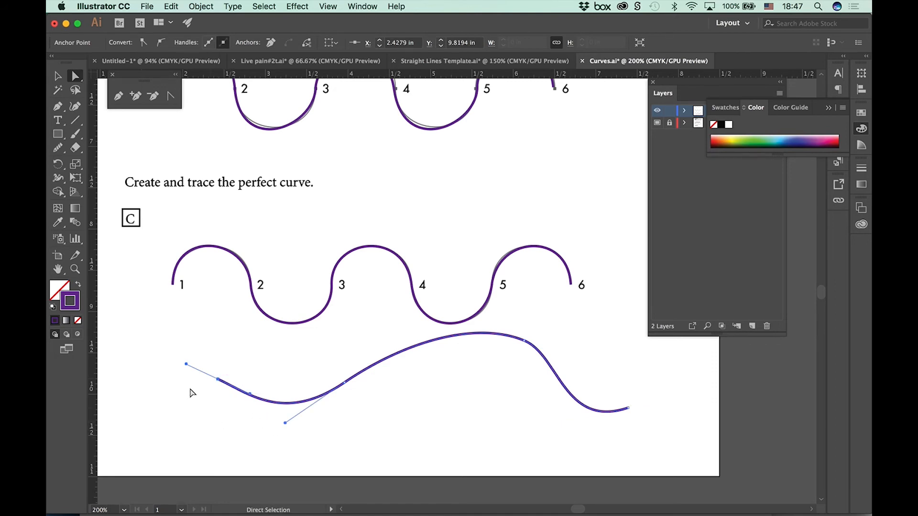
click(118, 96)
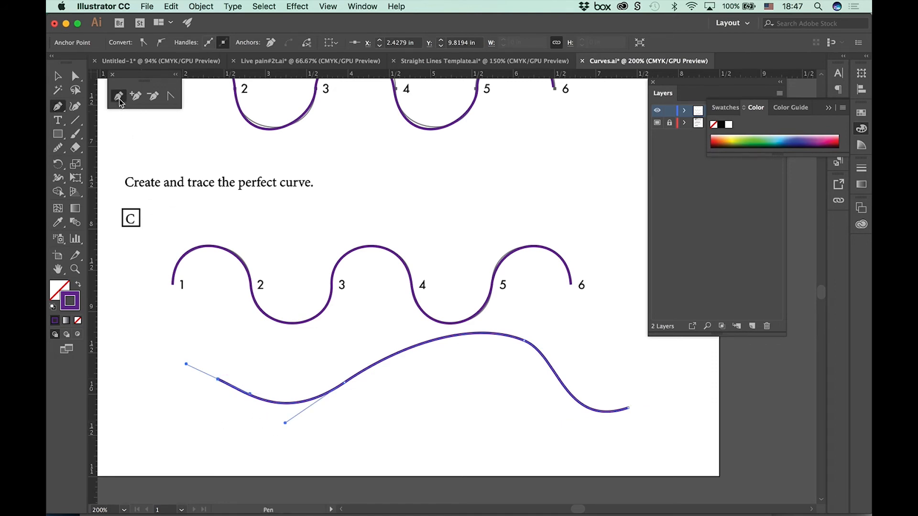
click(629, 409)
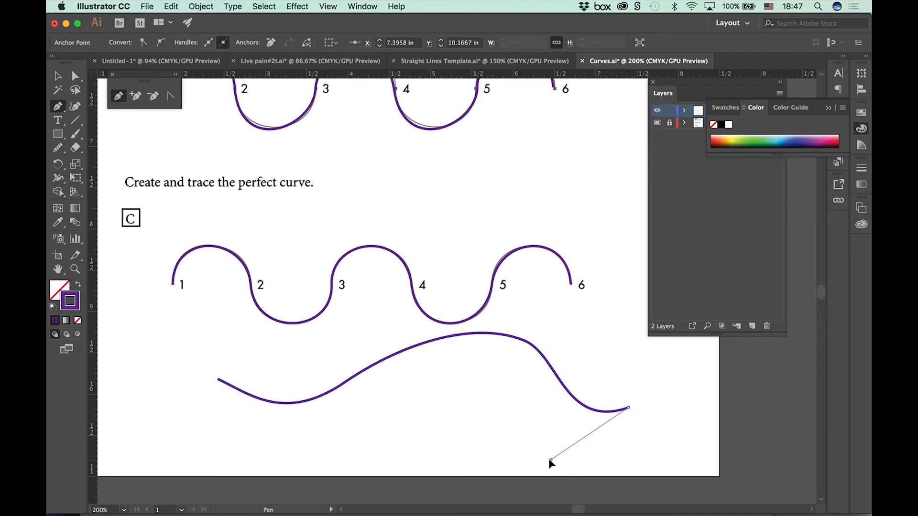
drag(550, 460, 495, 441)
drag(324, 451, 237, 450)
drag(180, 421, 182, 378)
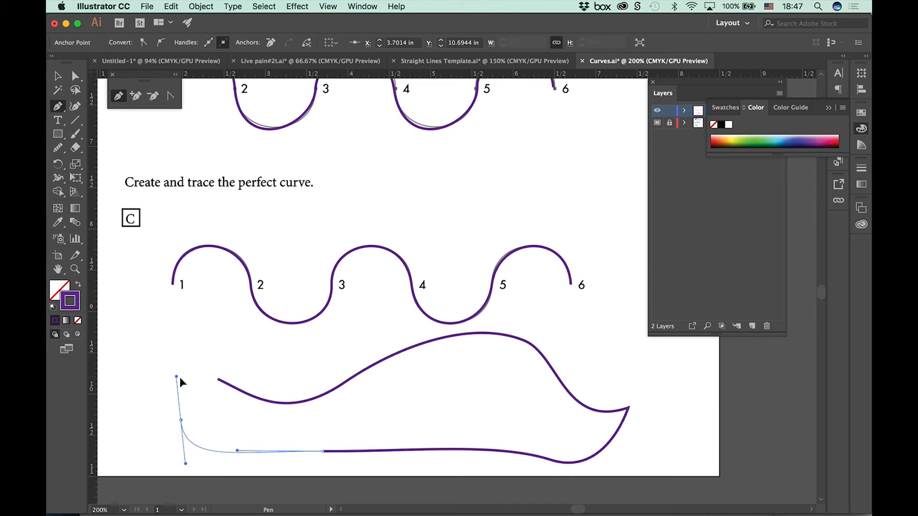
click(218, 379)
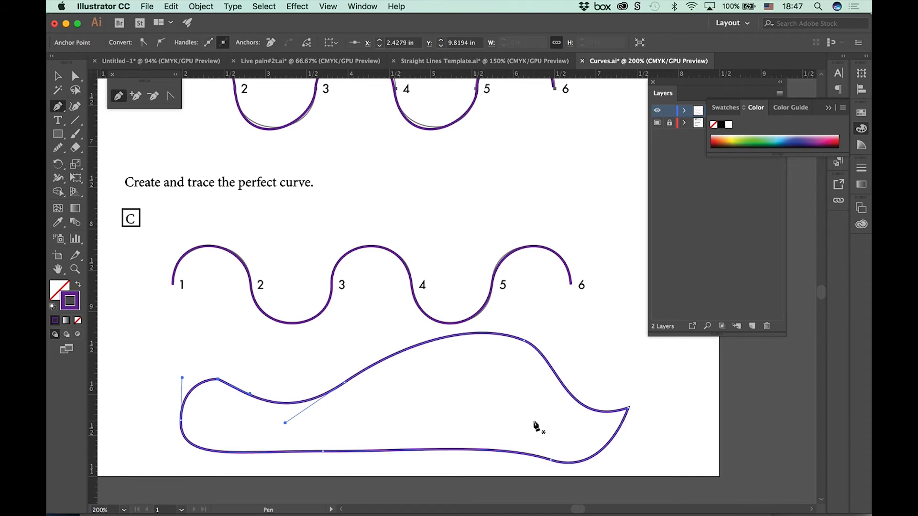
Step: Reshape wave B with Direct Selection, bending segments 4–5 and 2–3 upward and pulling segment 4–5 down below the template
scroll(421, 352, up, 5)
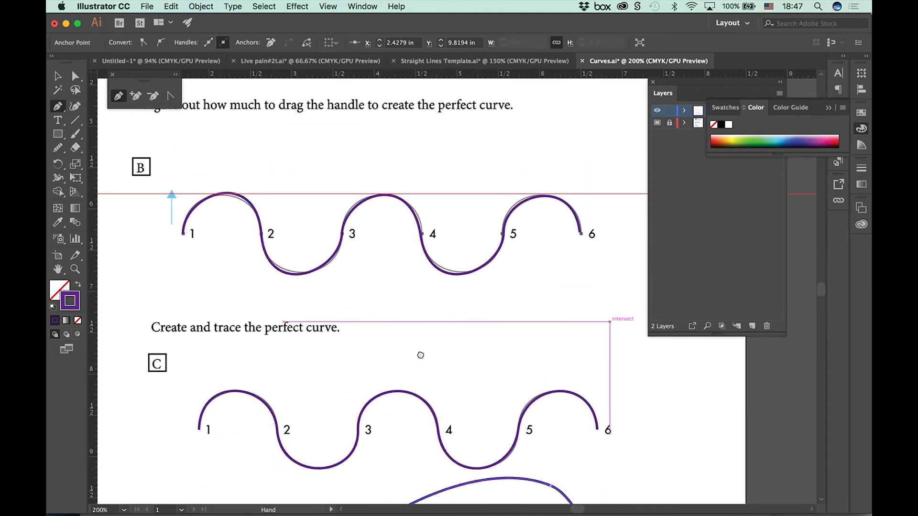
key(a)
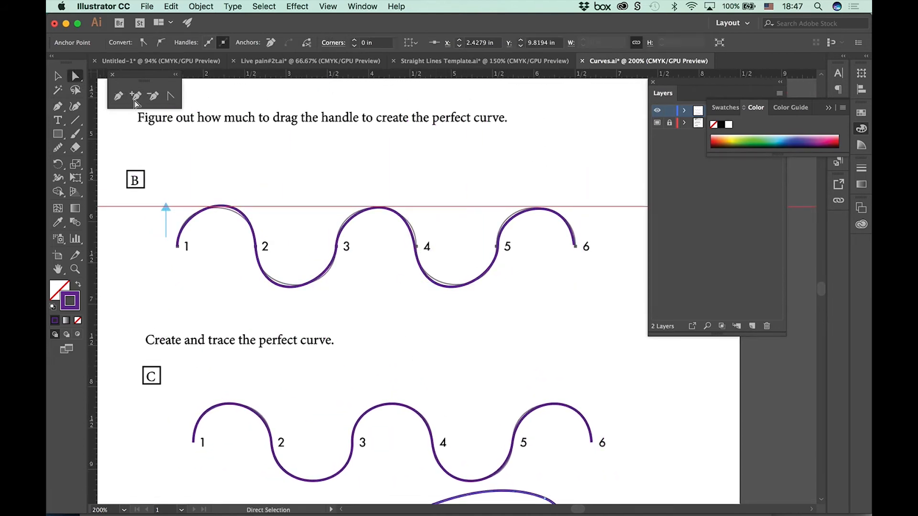
click(454, 287)
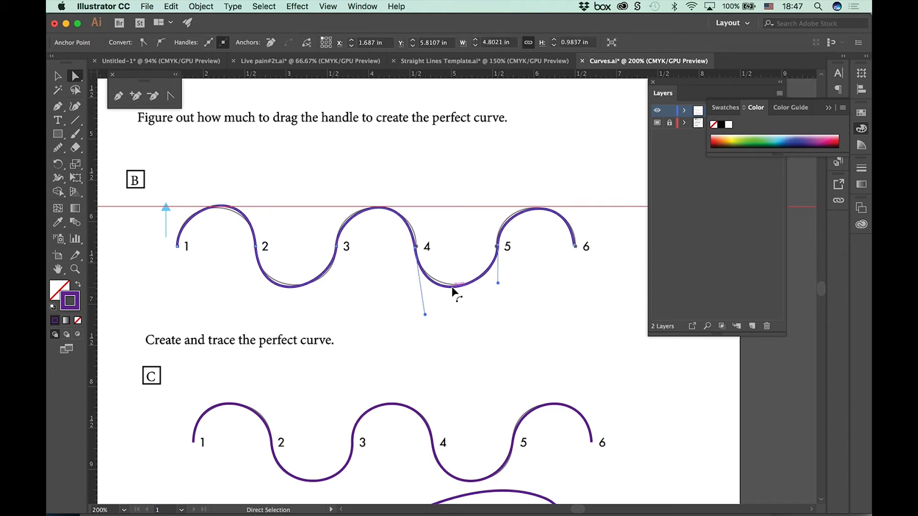
drag(454, 288, 451, 209)
click(295, 287)
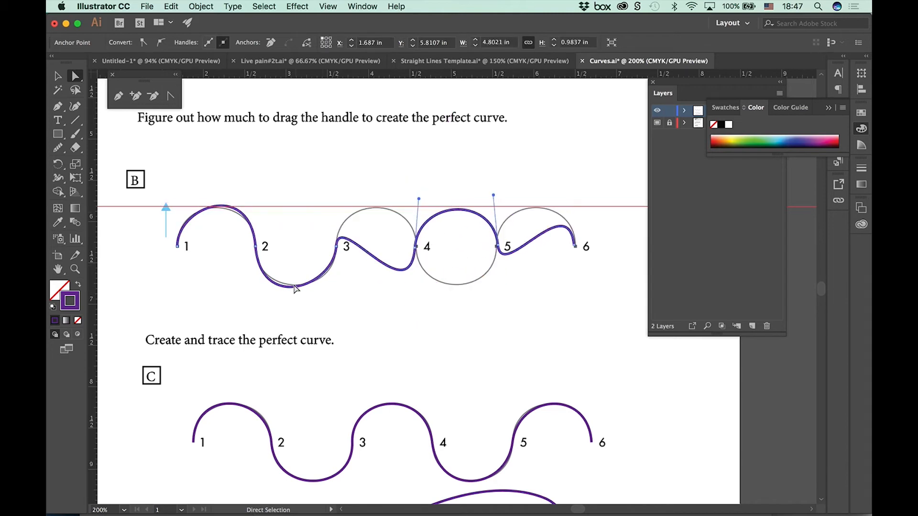
drag(289, 289, 301, 210)
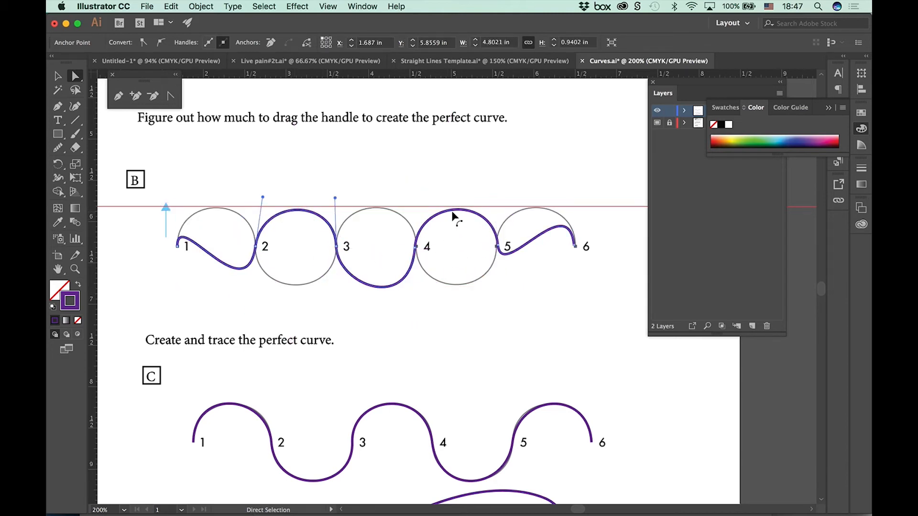
drag(453, 211, 452, 308)
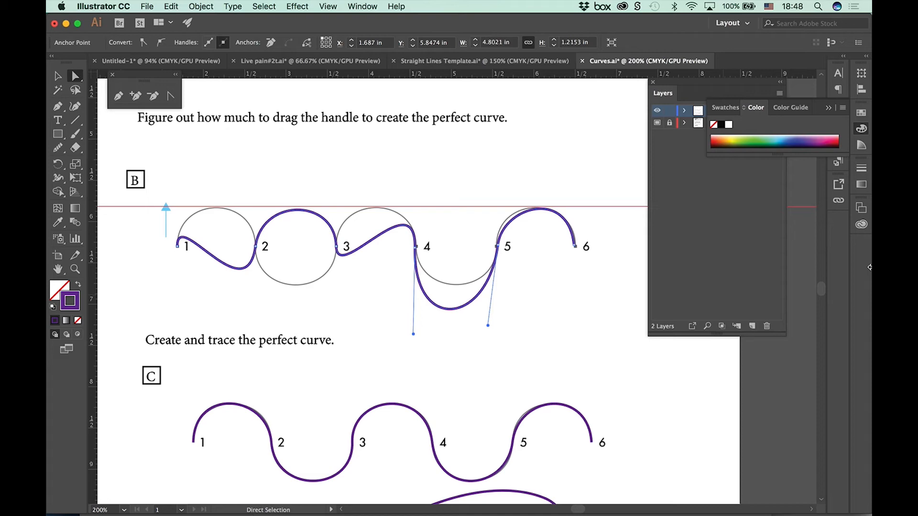
Step: Open Corner Curves.ai from the Pen Tool Templates folder
click(147, 6)
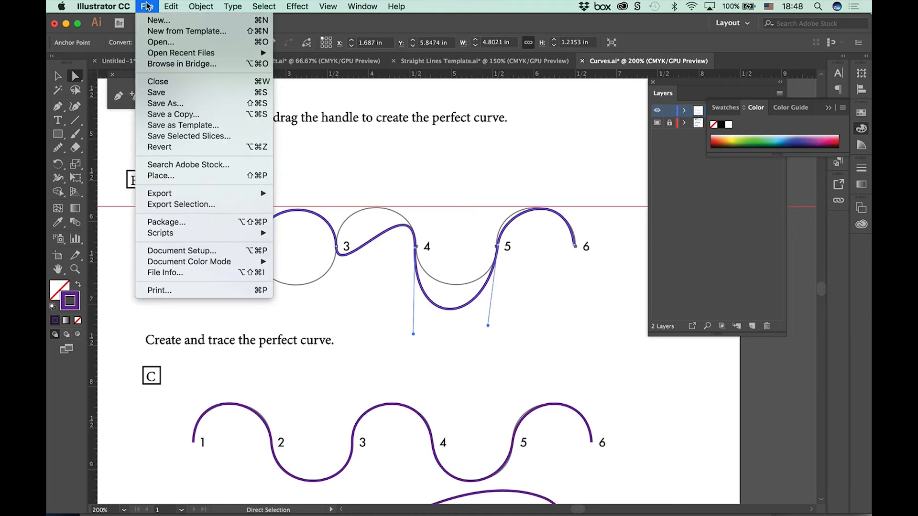
click(161, 42)
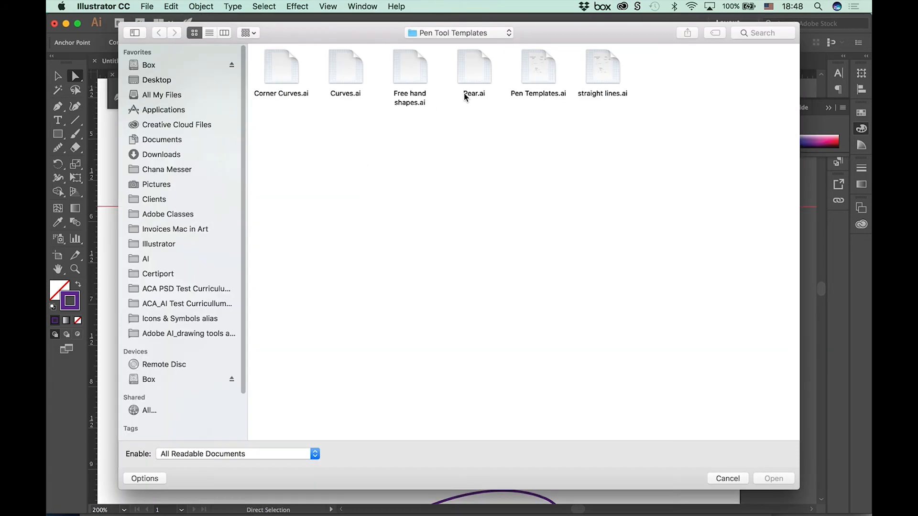
click(277, 73)
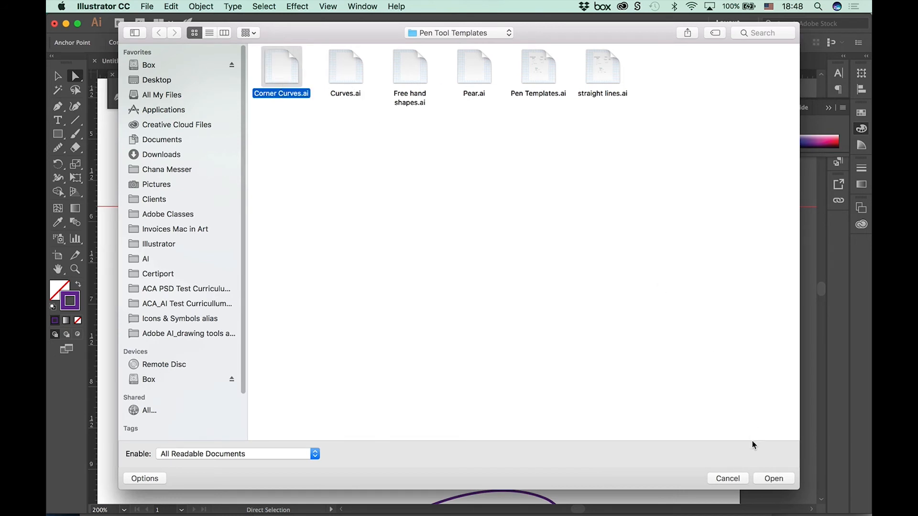
click(767, 479)
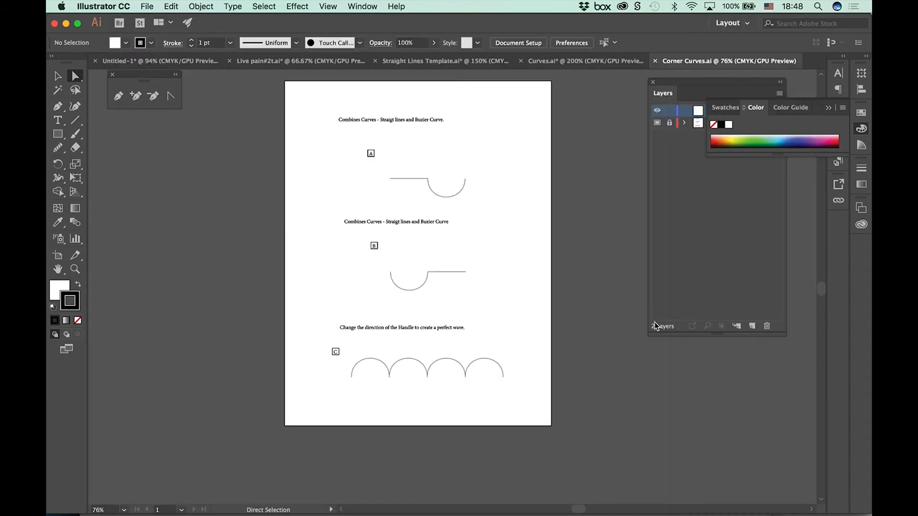
Step: Set the fill to None for new paths in Corner Curves.ai
key(super+1)
key(super+equal)
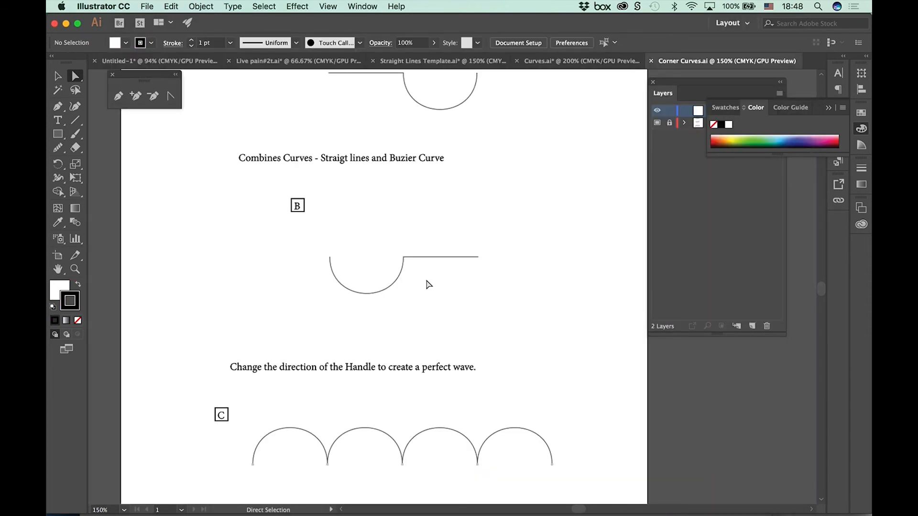
scroll(429, 284, up, 5)
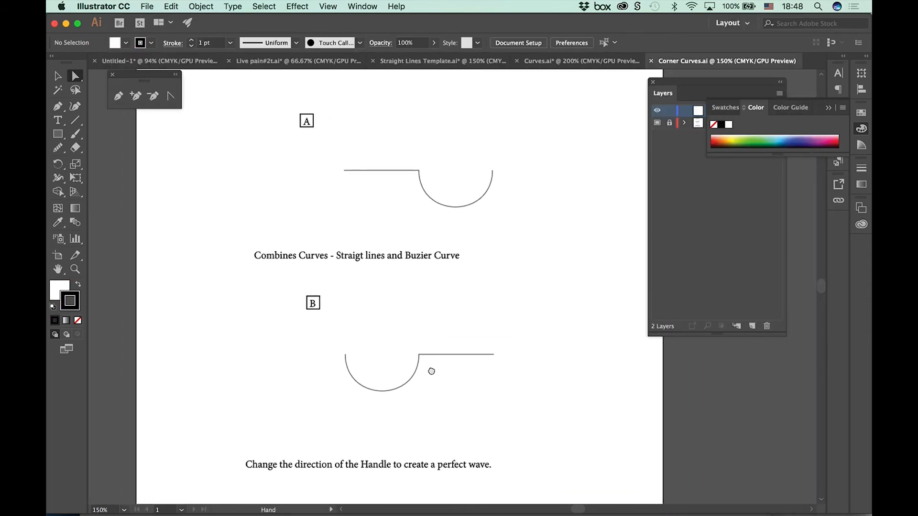
click(127, 42)
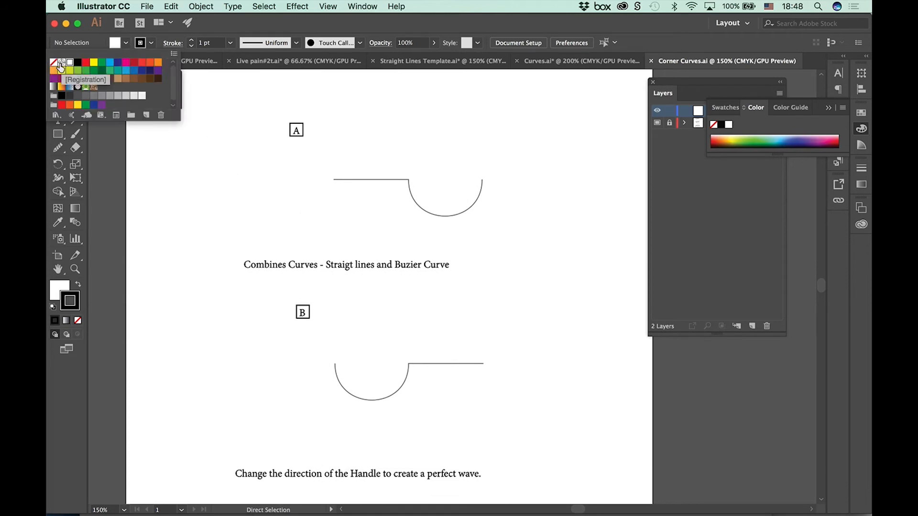
click(239, 23)
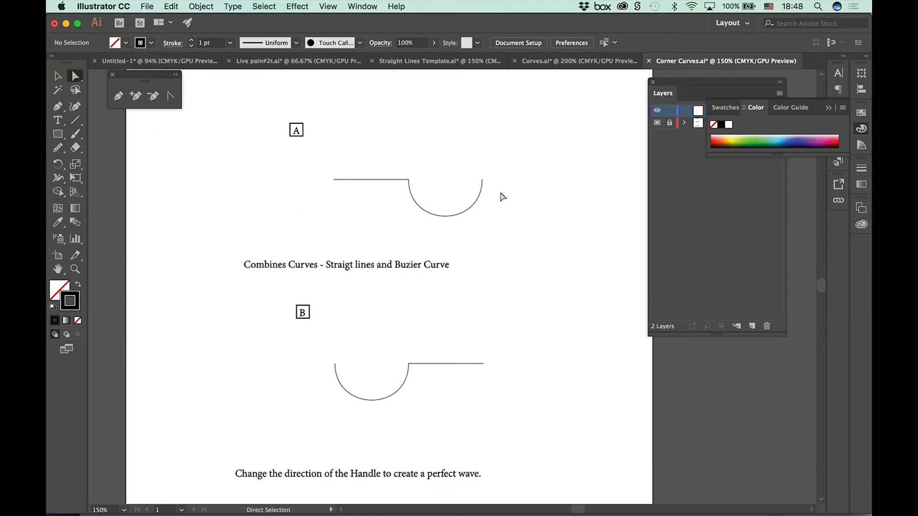
Step: Trace exercise A with the Pen tool, drawing the straight line and a curved segment ending at the arc's right end
key(super+equal)
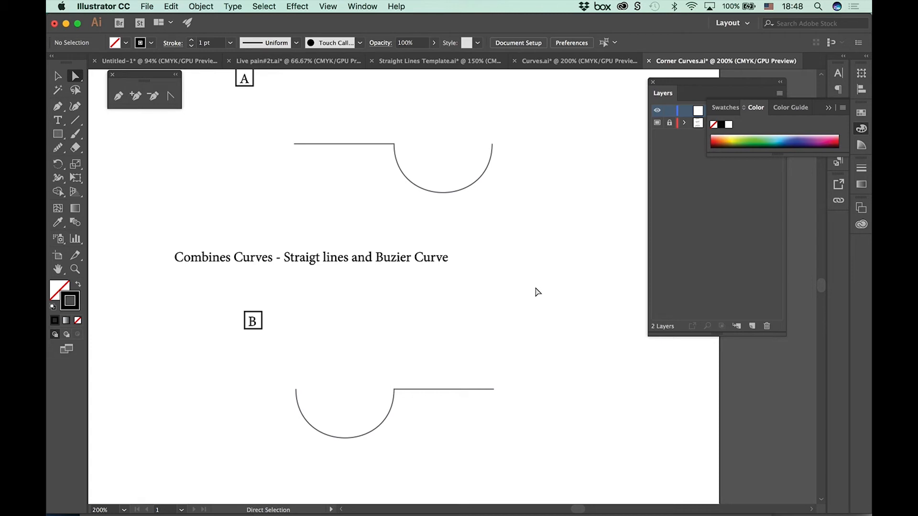
click(58, 107)
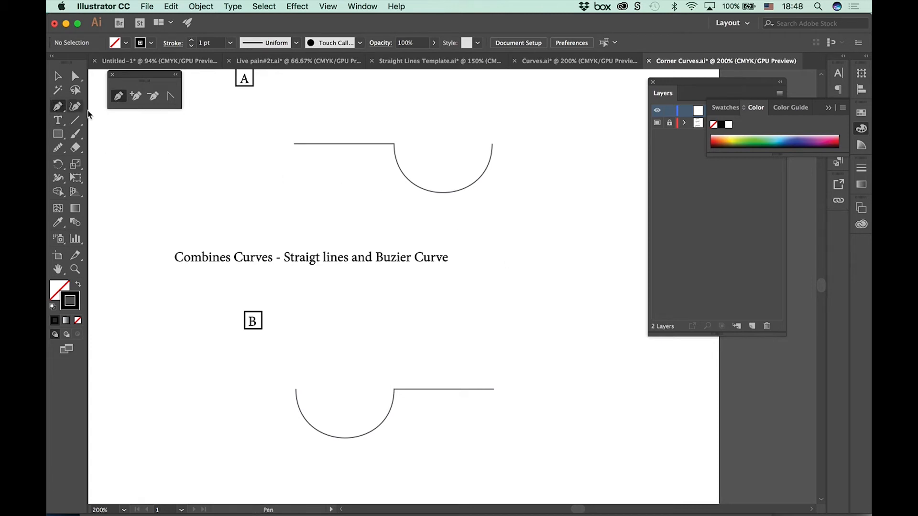
click(294, 144)
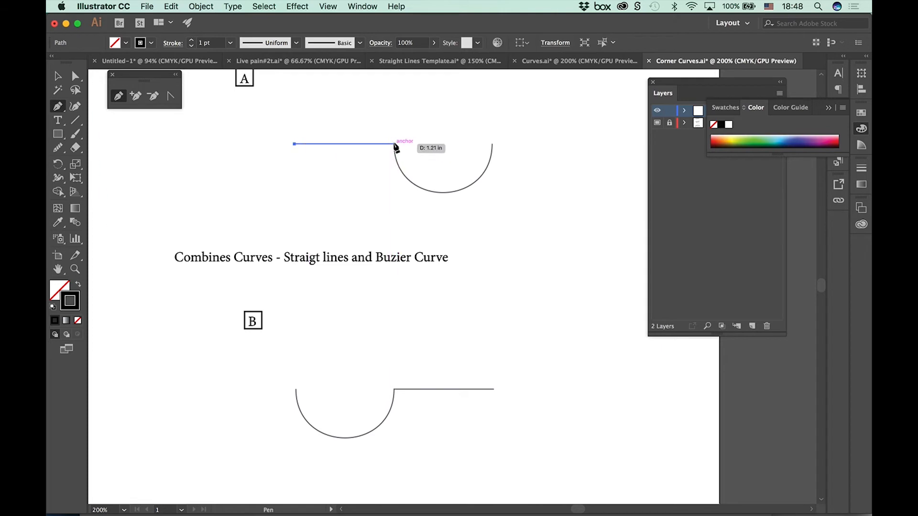
drag(394, 144, 427, 241)
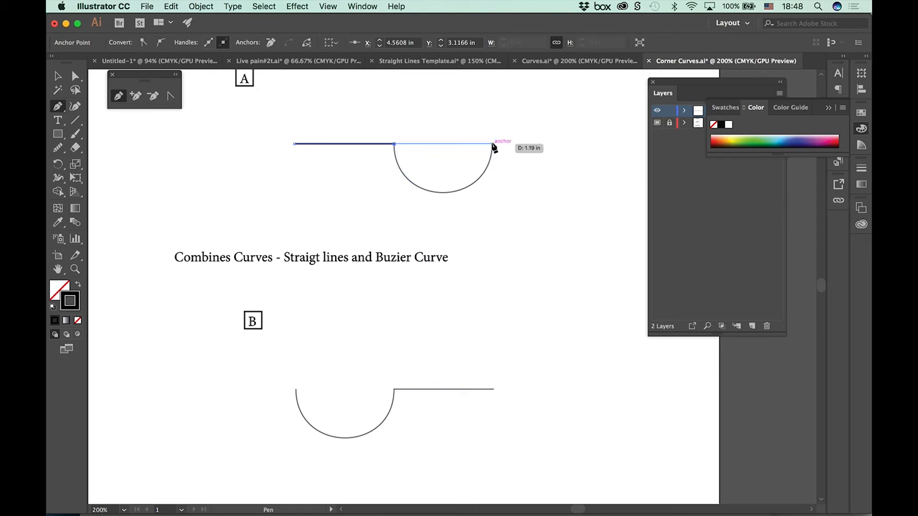
drag(493, 145, 492, 87)
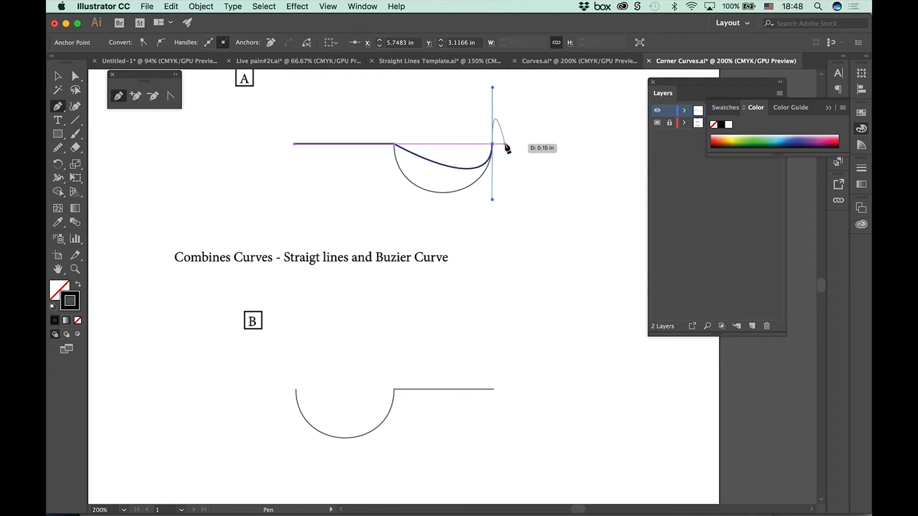
Step: Reshape exercise A's curved segment with Direct Selection to match the template's downward semicircle
click(78, 77)
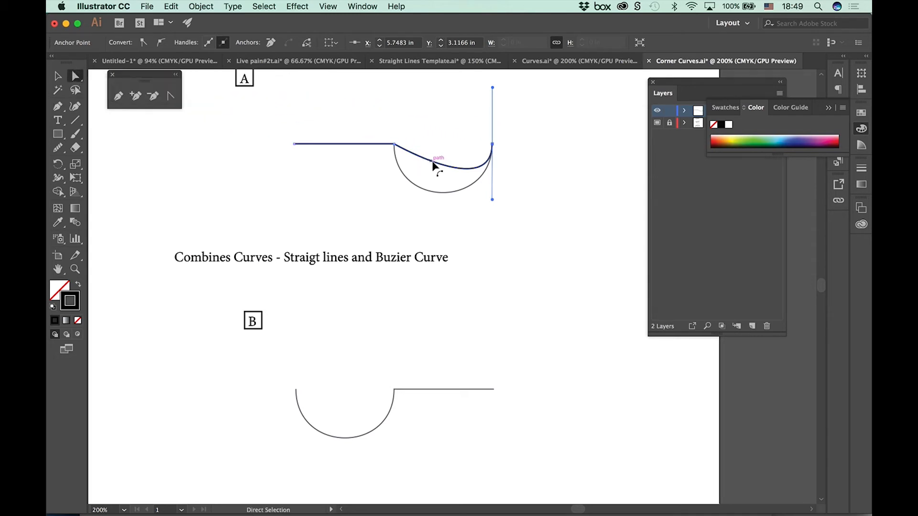
drag(437, 166, 394, 228)
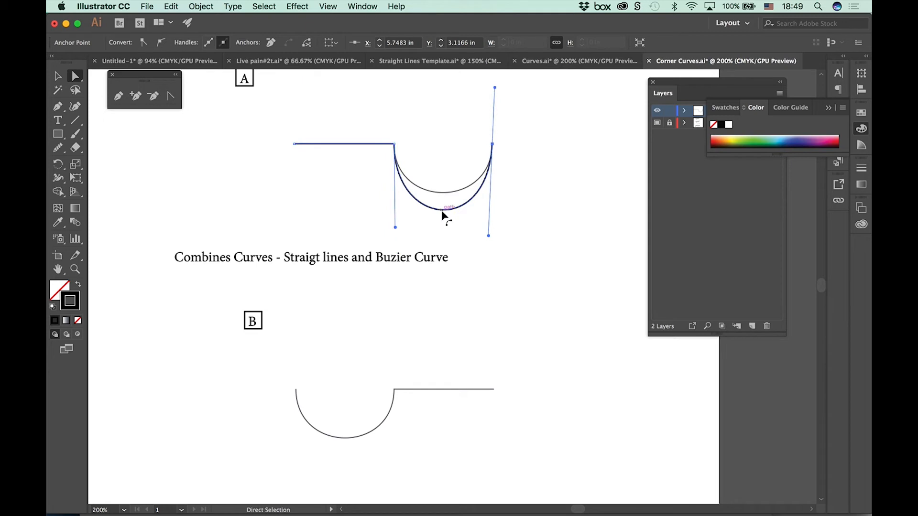
drag(440, 210, 442, 195)
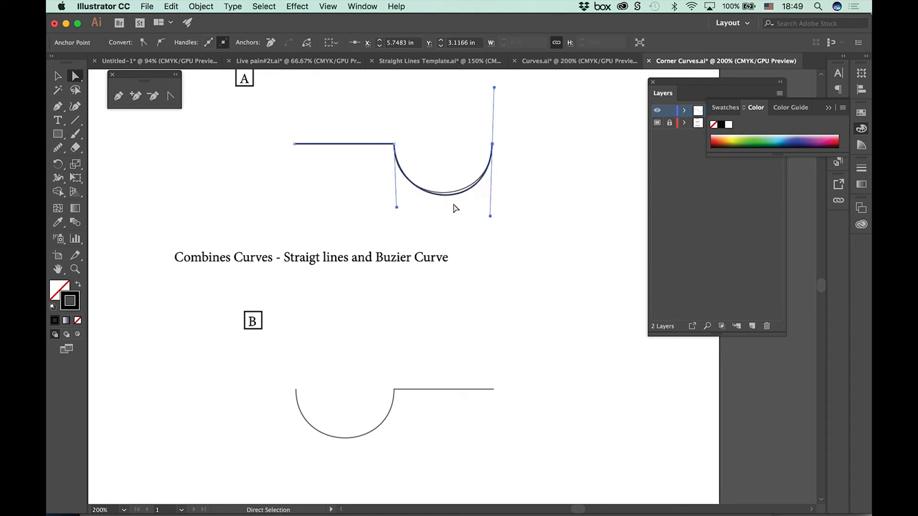
Step: Continue exercise A's path with the Pen tool, adding a horizontal straight segment from the arc's right end to about X 6.69 in
scroll(483, 239, right, 5)
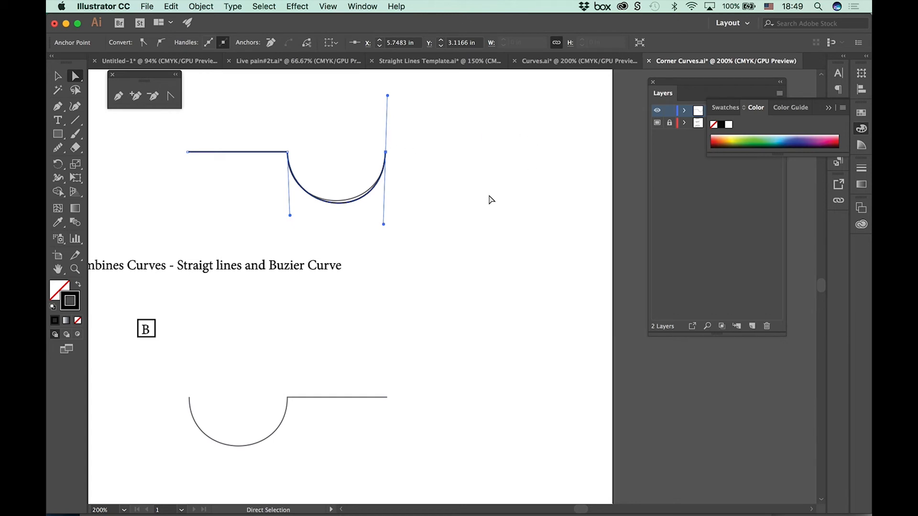
click(118, 95)
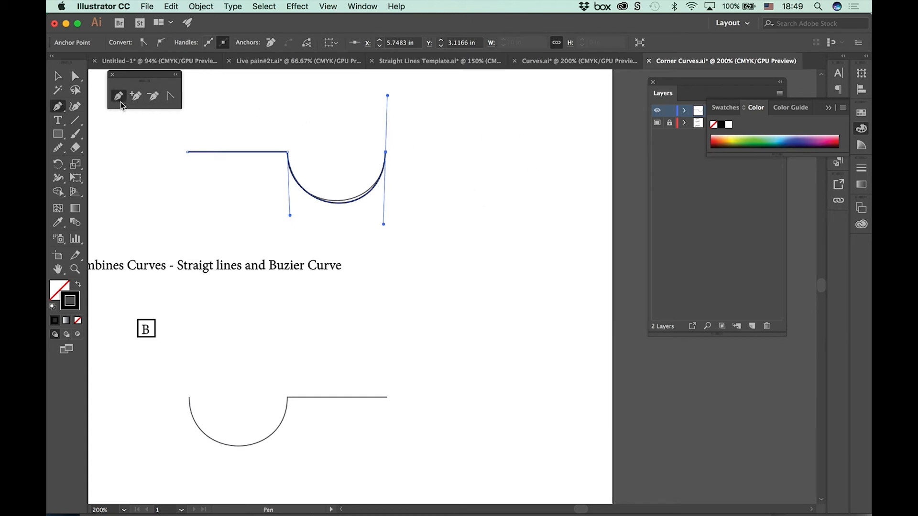
click(385, 153)
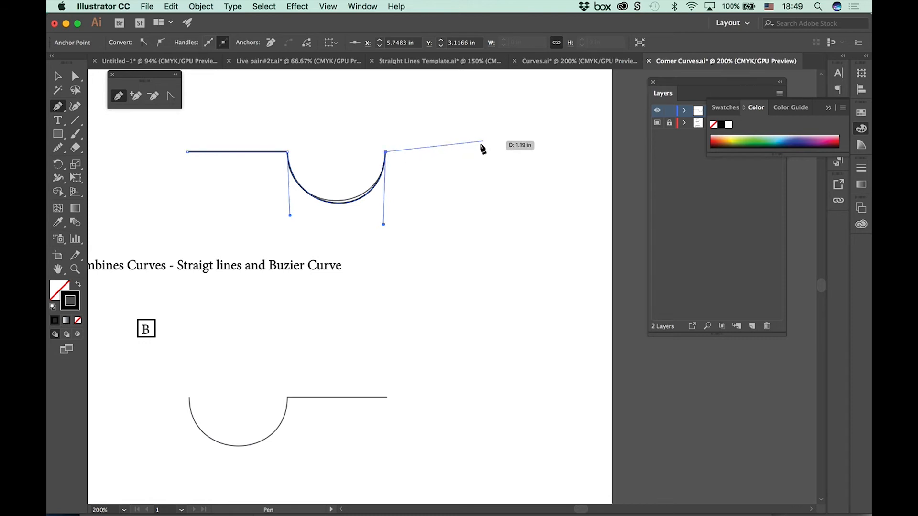
click(463, 152)
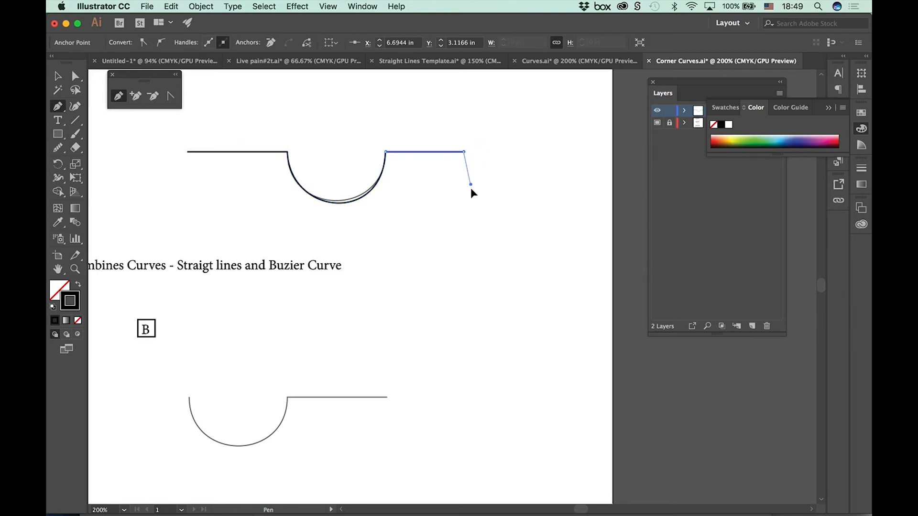
Step: Extend exercise A's path with a downward curve to X 7.5 in and a horizontal line to about X 8.19 in, then end the path
click(457, 272)
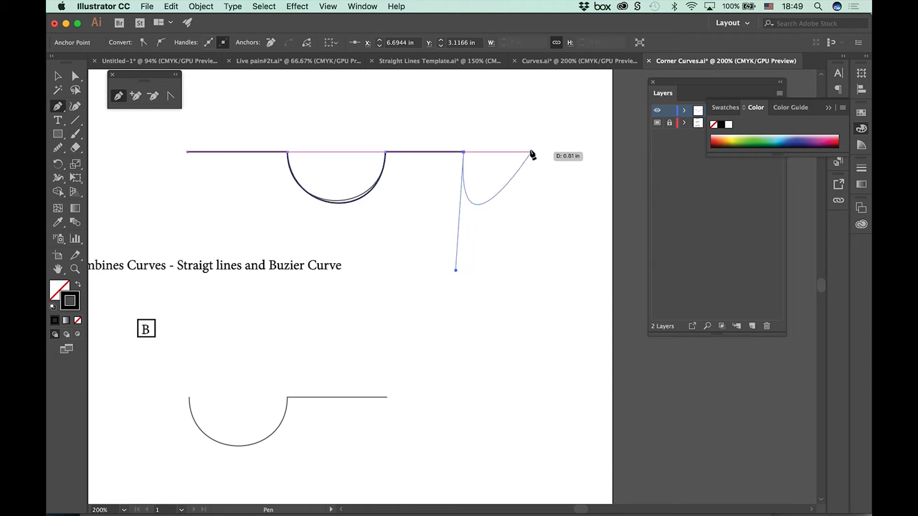
drag(530, 152, 529, 89)
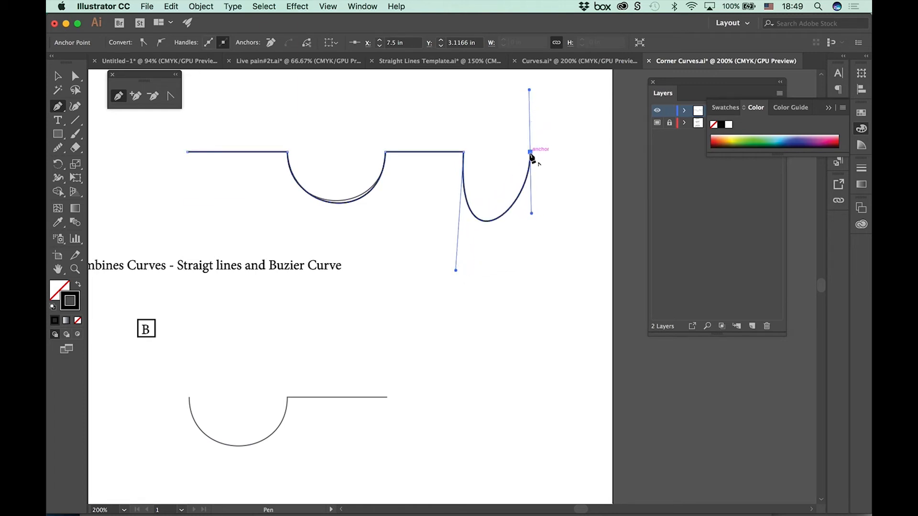
click(530, 152)
click(587, 151)
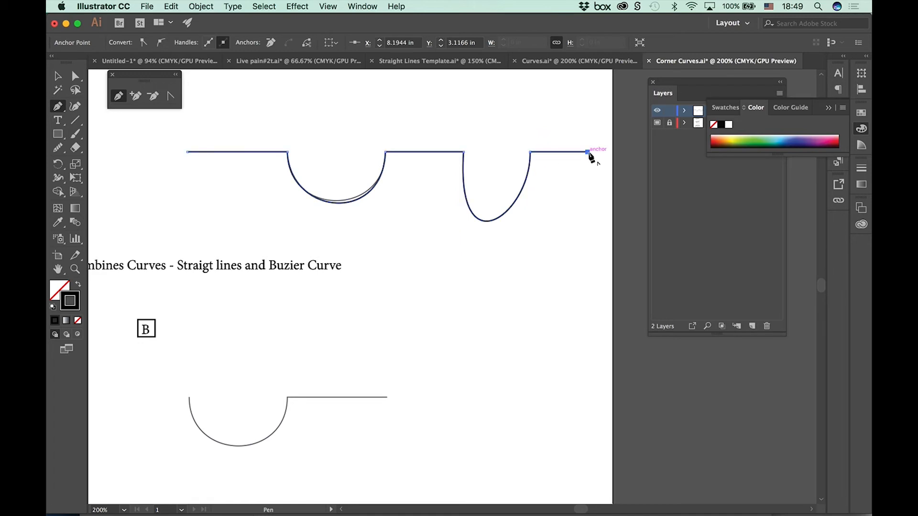
super+click(561, 216)
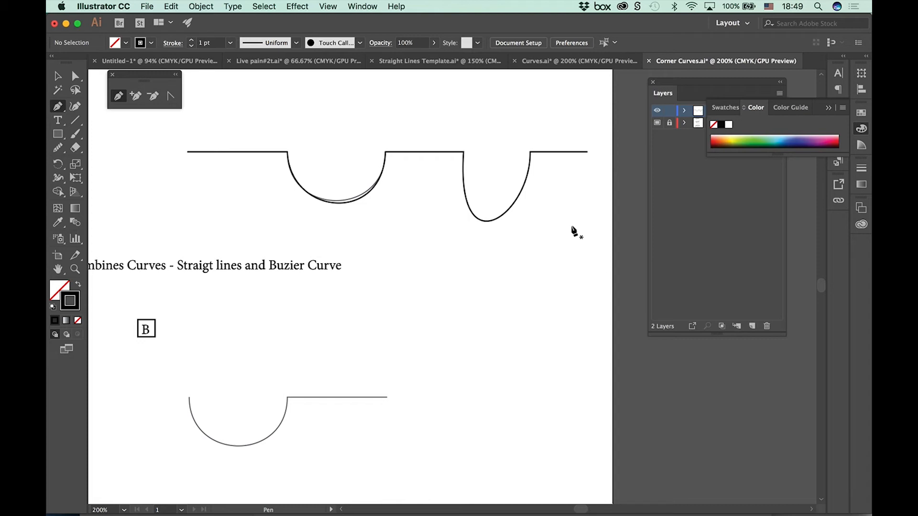
Step: Trace exercise C's first arch with the Pen tool and add a second curved segment bulging below the baseline to the third anchor
key(space)
drag(274, 414, 352, 45)
drag(369, 239, 352, 196)
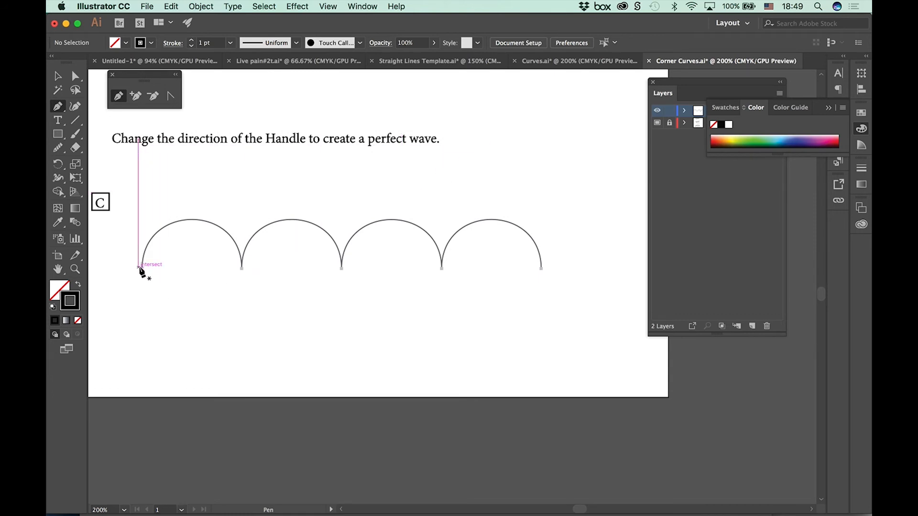
drag(142, 202, 141, 179)
drag(241, 268, 239, 337)
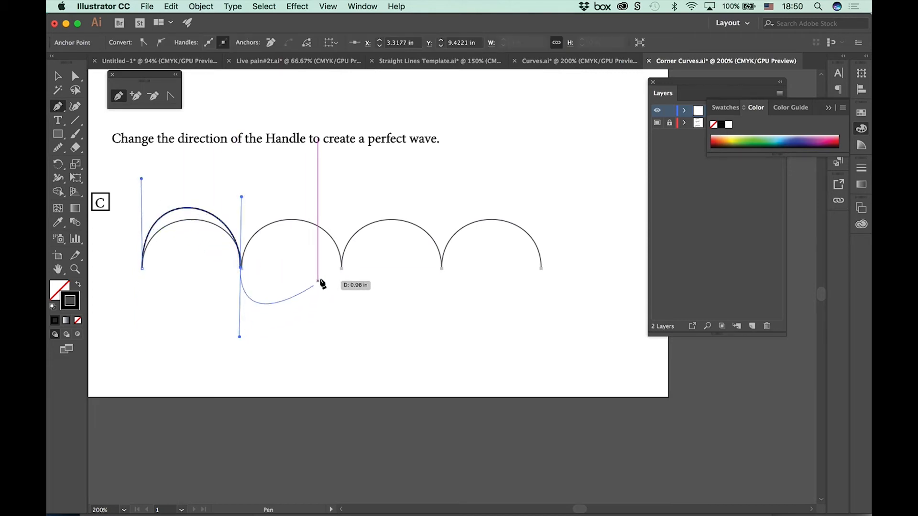
drag(341, 268, 339, 176)
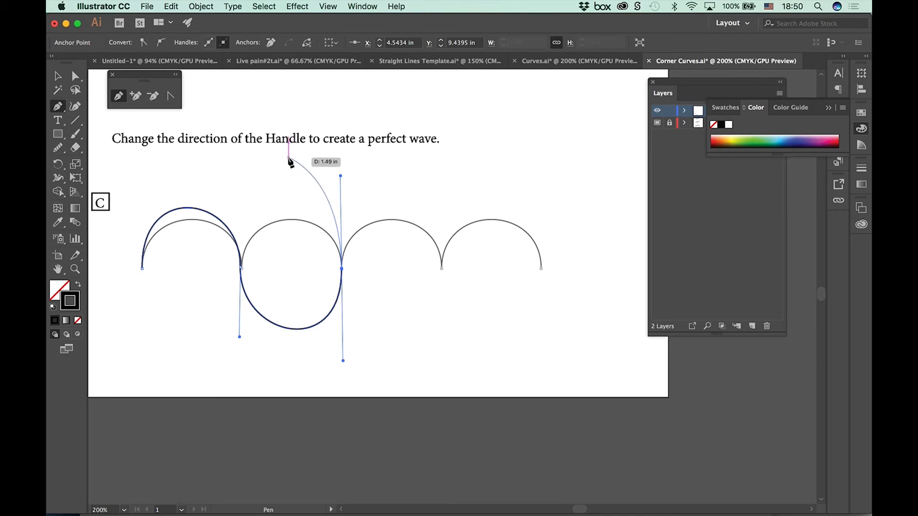
Step: Redirect the second segment's handles upward to form an arch, and trace exercise C's third and fourth arches with upward handles
key(alt)
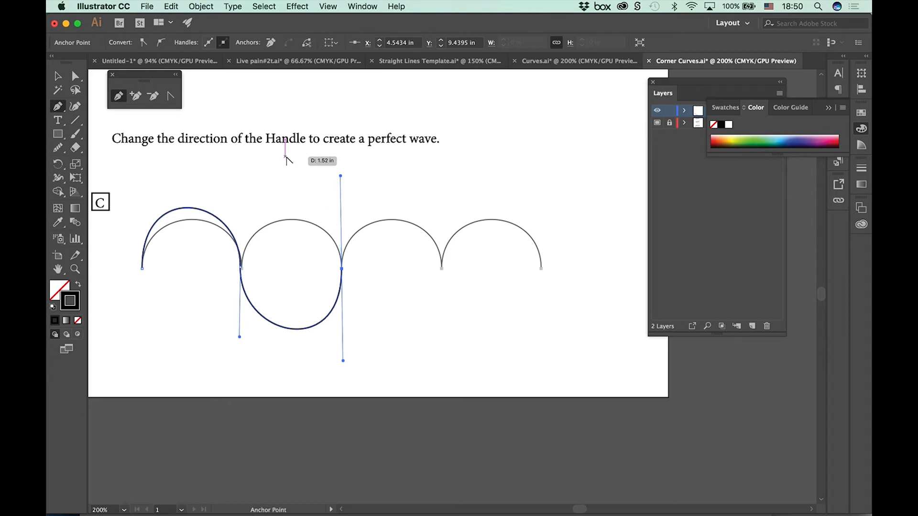
drag(286, 157, 335, 171)
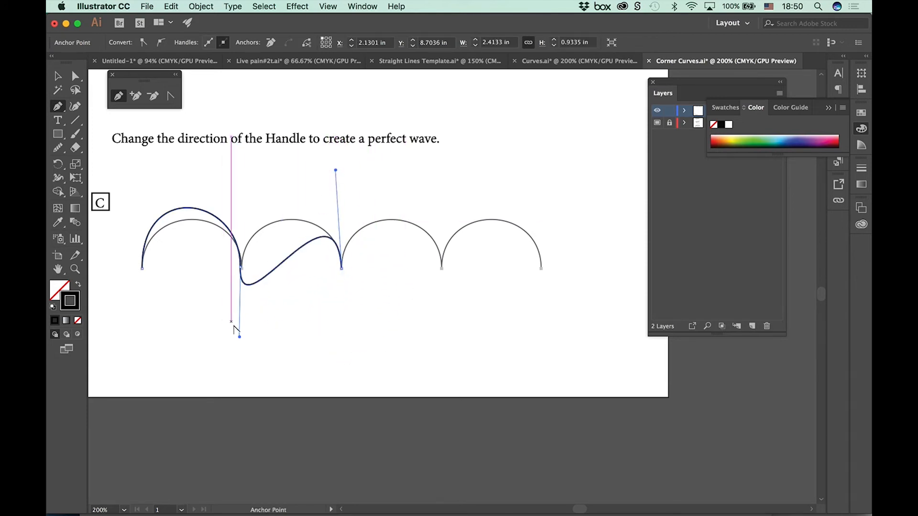
drag(239, 336, 247, 174)
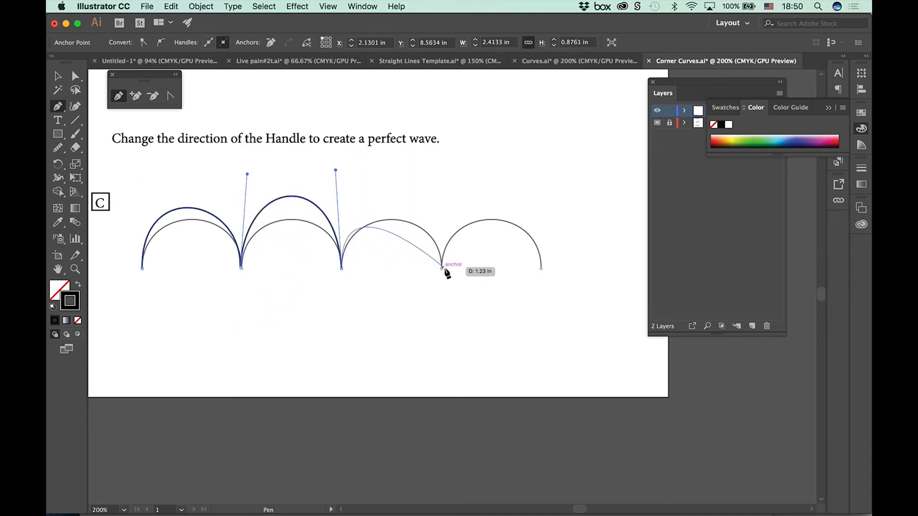
drag(442, 269, 457, 169)
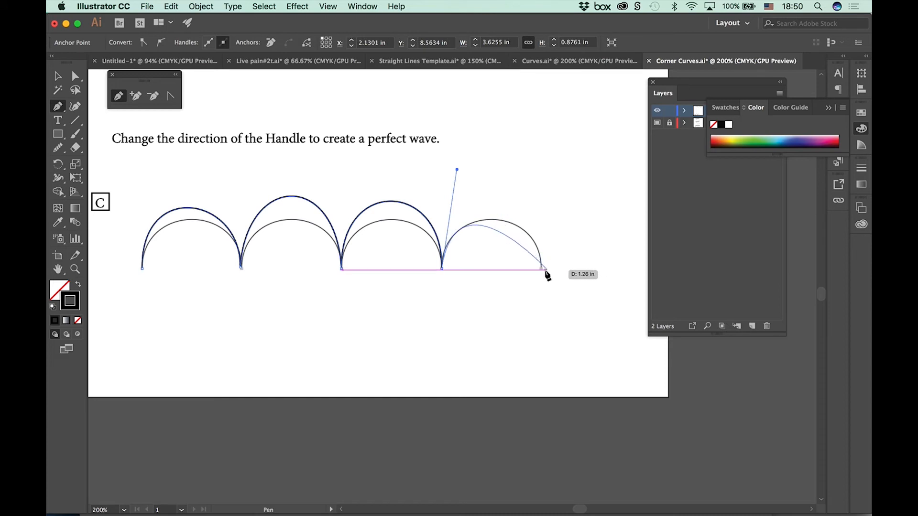
drag(541, 268, 554, 181)
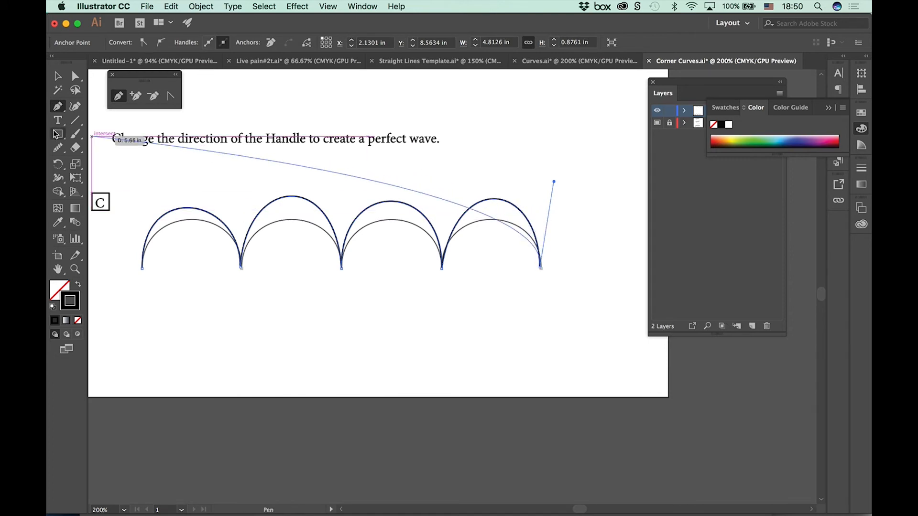
Step: Reshape all four arches of exercise C with Direct Selection to match the template wave, and deselect the path
click(75, 76)
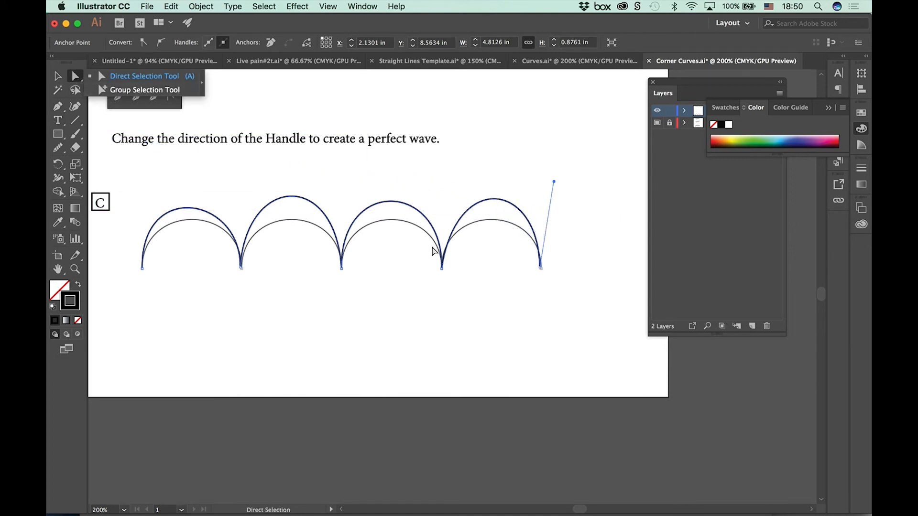
drag(496, 203, 494, 217)
drag(393, 201, 389, 220)
drag(392, 221, 392, 220)
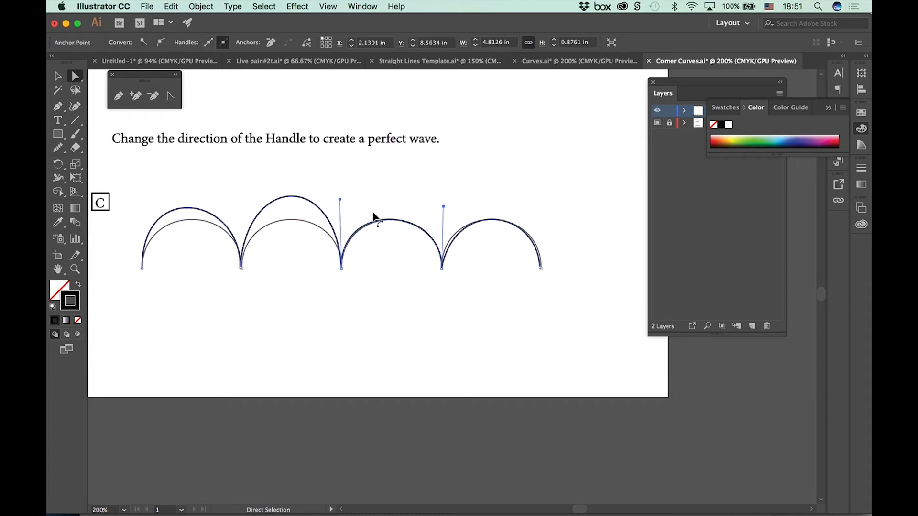
drag(291, 200, 291, 219)
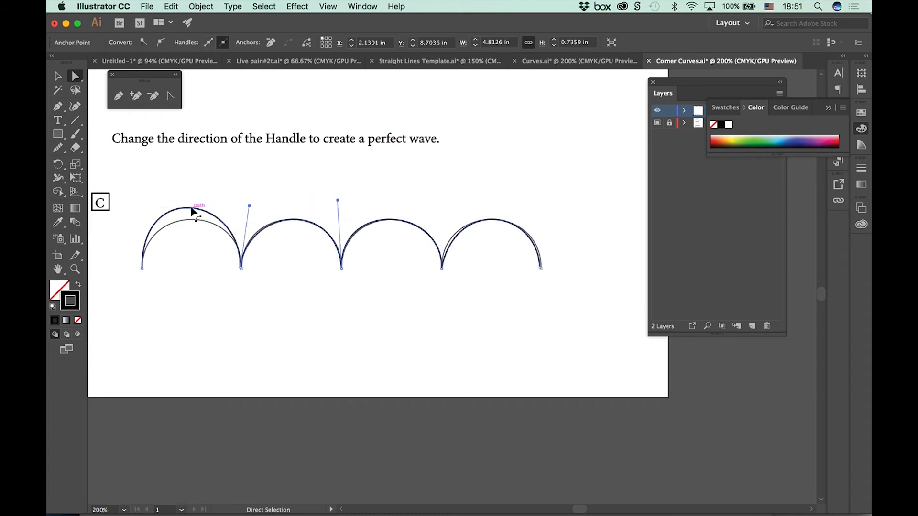
drag(194, 209, 192, 219)
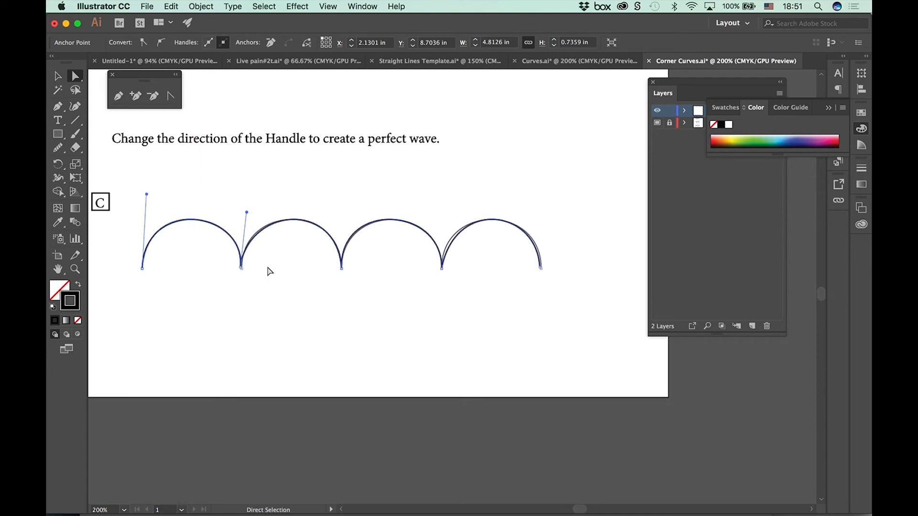
click(785, 481)
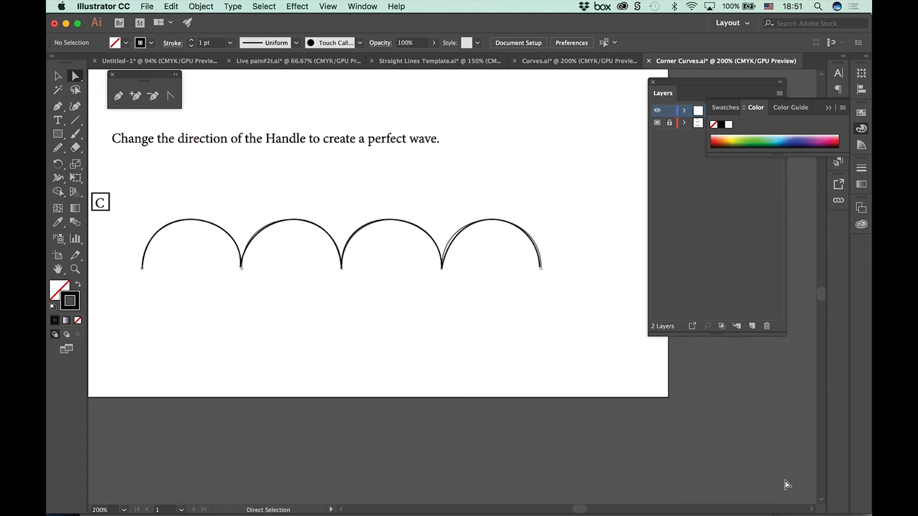
Step: Draw a wavy two-segment open path with the Pen tool in the empty space below exercise C
click(118, 96)
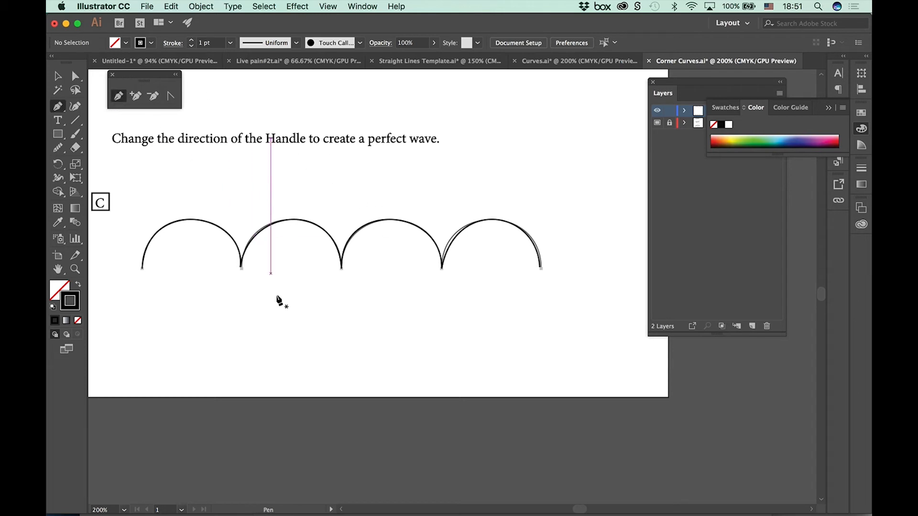
drag(261, 348, 278, 328)
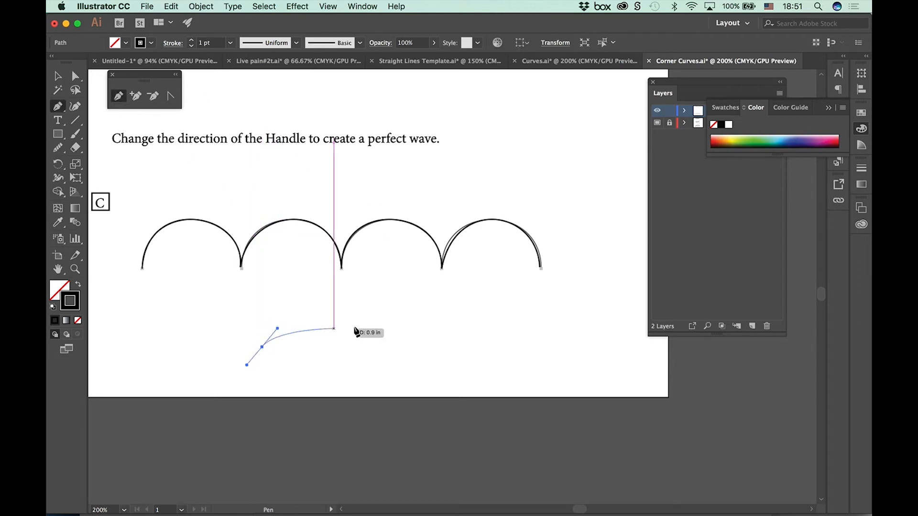
drag(389, 335, 414, 353)
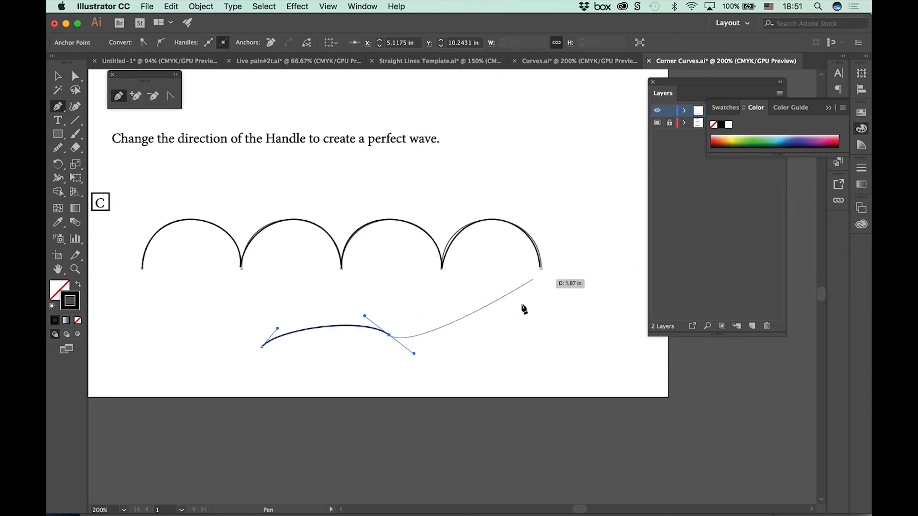
drag(547, 329, 591, 352)
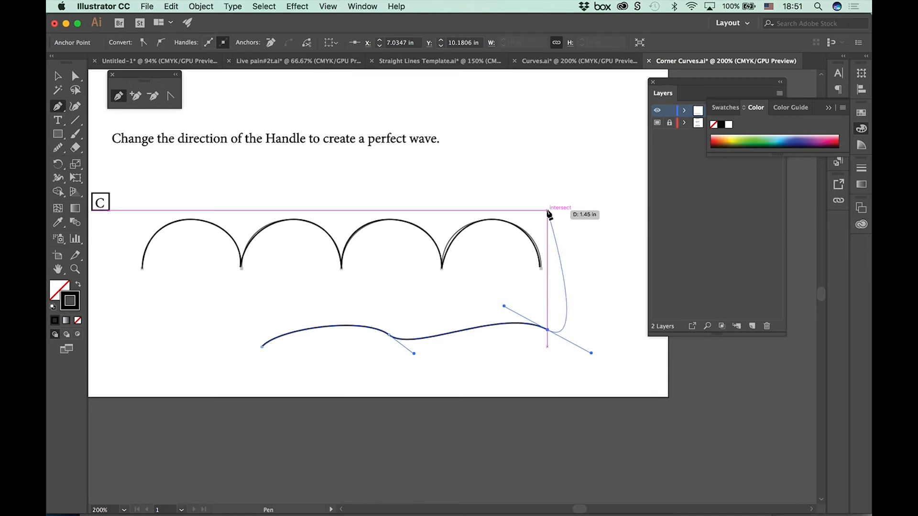
Step: Switch Rubber Band off and back on for the Pen and Curvature tools in the Selection & Anchor Display preferences
click(100, 6)
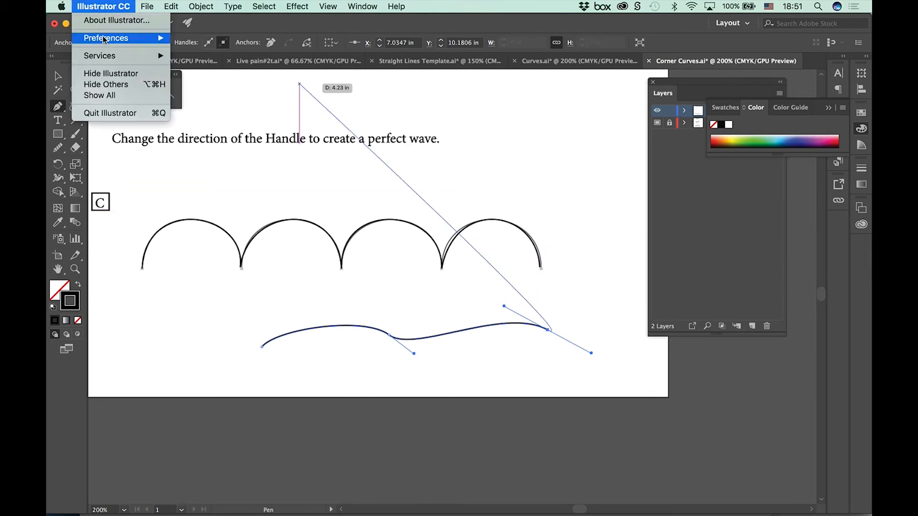
mouse_move(104, 39)
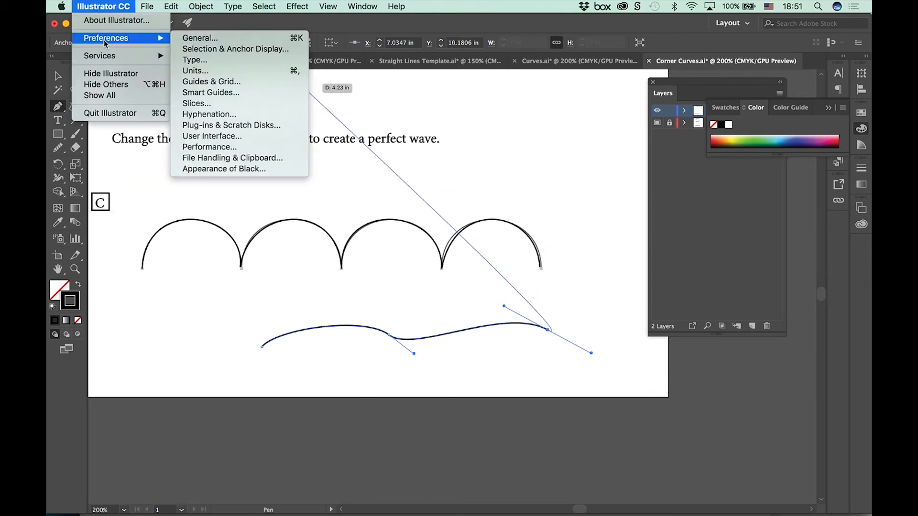
click(192, 53)
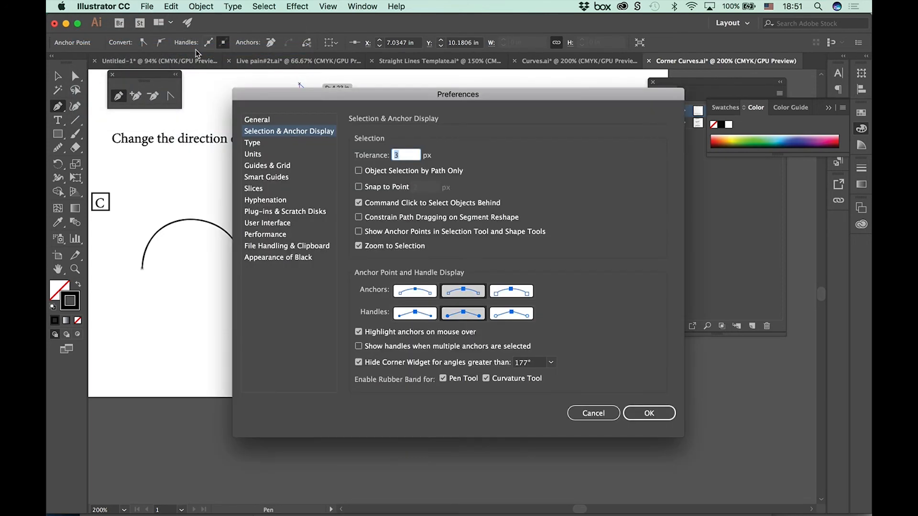
click(173, 8)
click(163, 7)
click(294, 136)
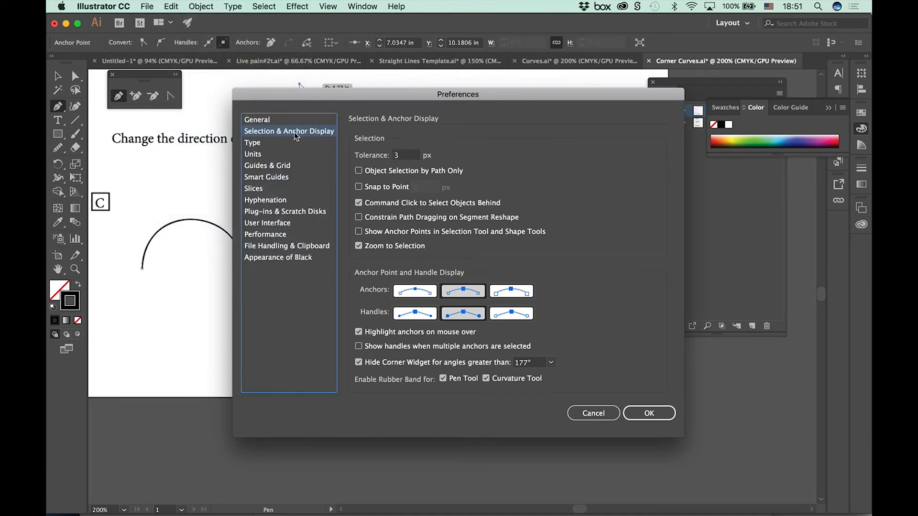
click(442, 380)
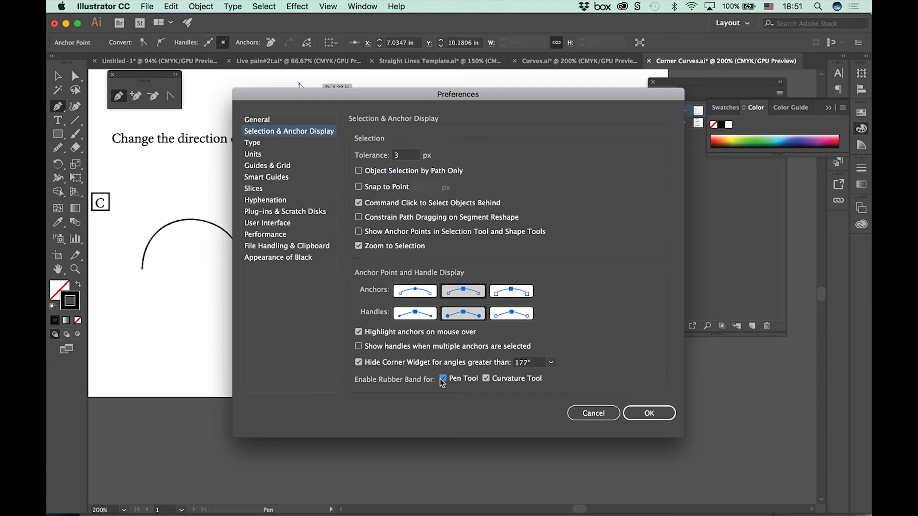
click(487, 379)
click(486, 380)
click(443, 379)
click(647, 412)
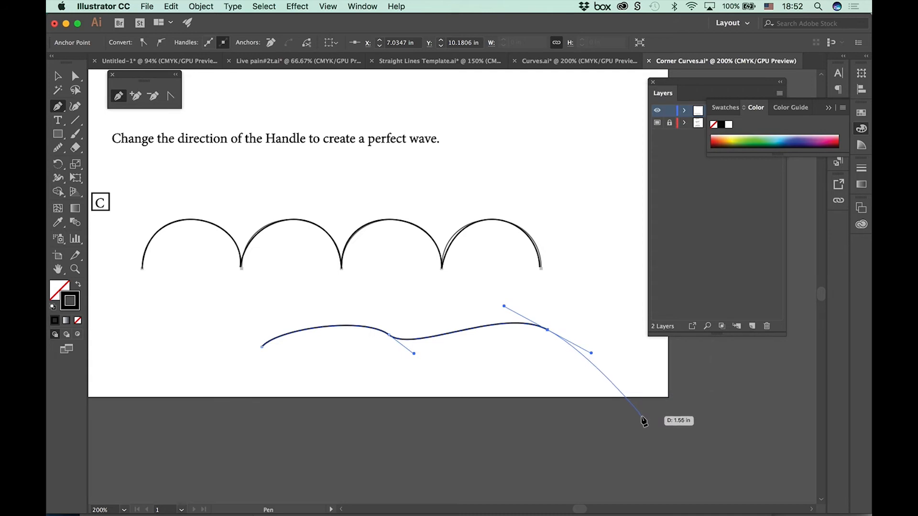
Step: Toggle the Rubber Band options for the Pen Tool and Curvature Tool in the Selection & Anchor Display preferences
click(119, 6)
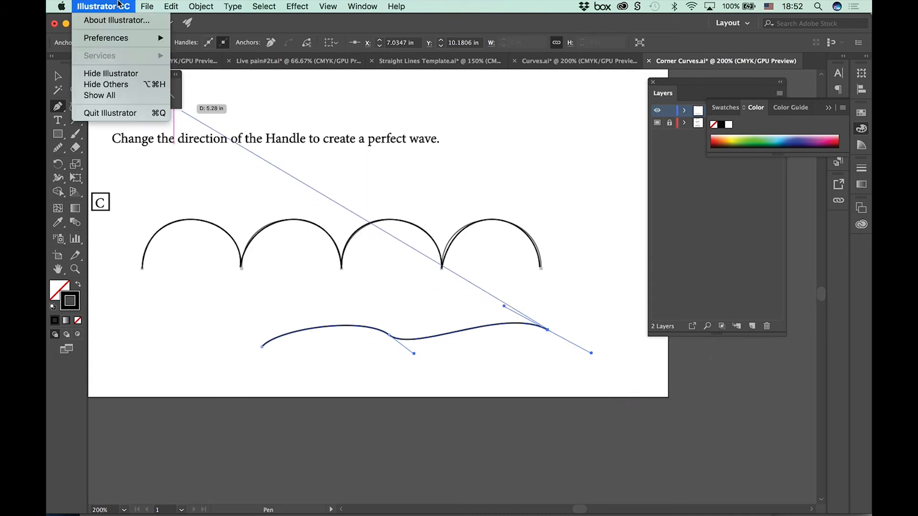
mouse_move(123, 38)
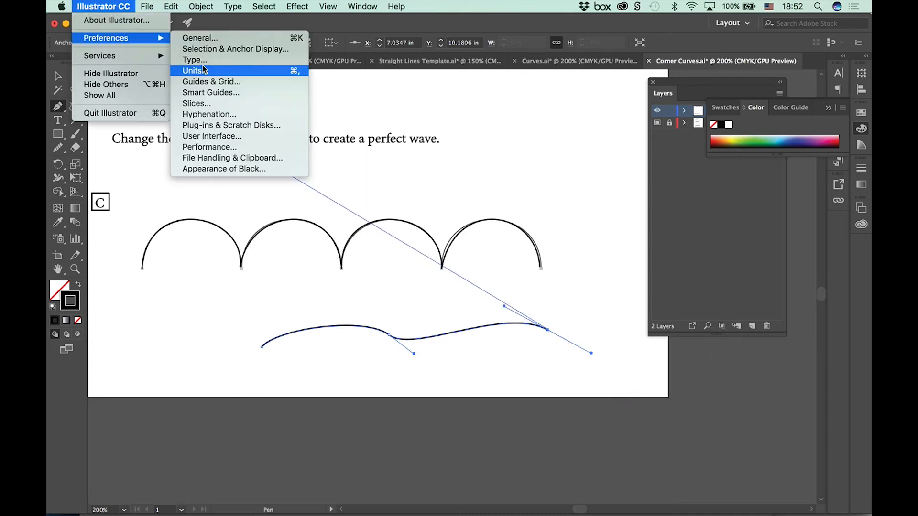
click(202, 50)
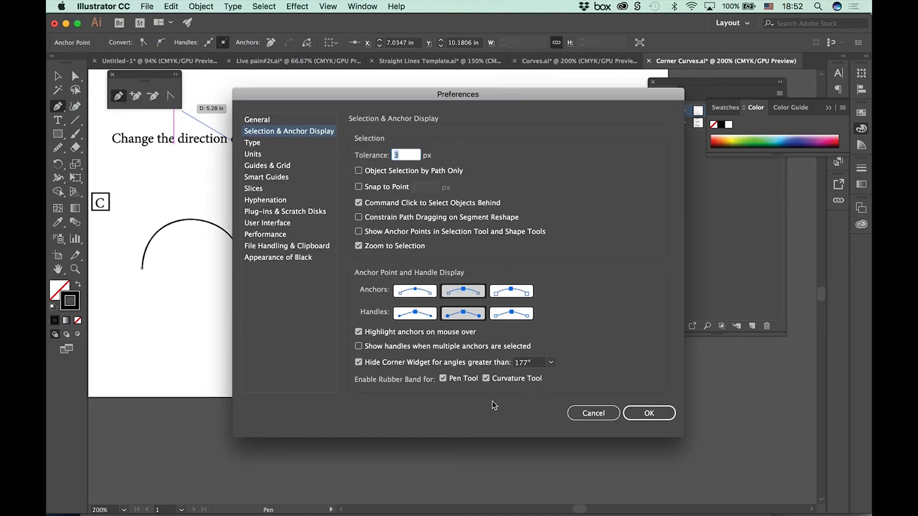
click(487, 380)
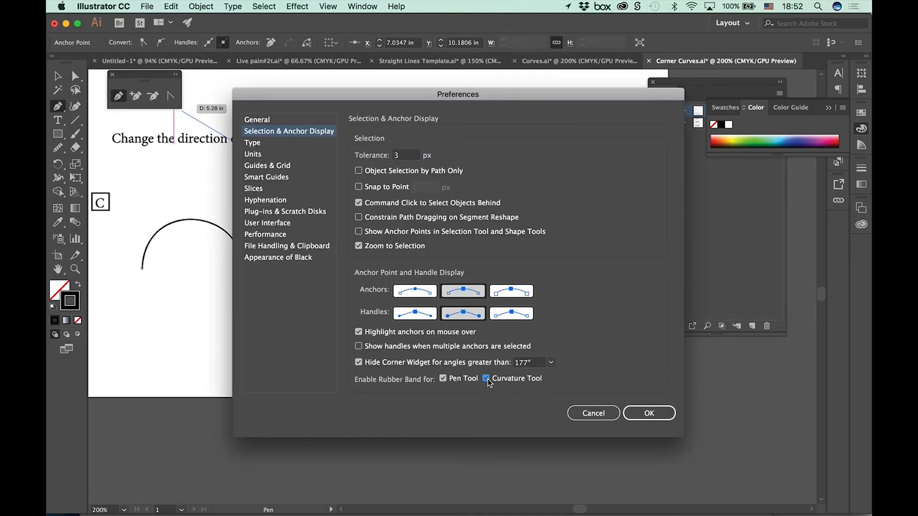
click(443, 379)
click(648, 413)
drag(547, 330, 591, 353)
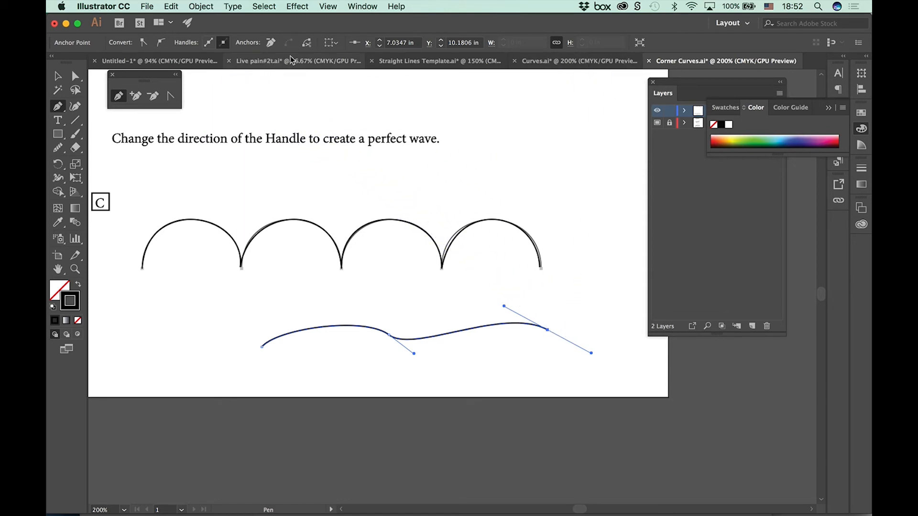
click(555, 60)
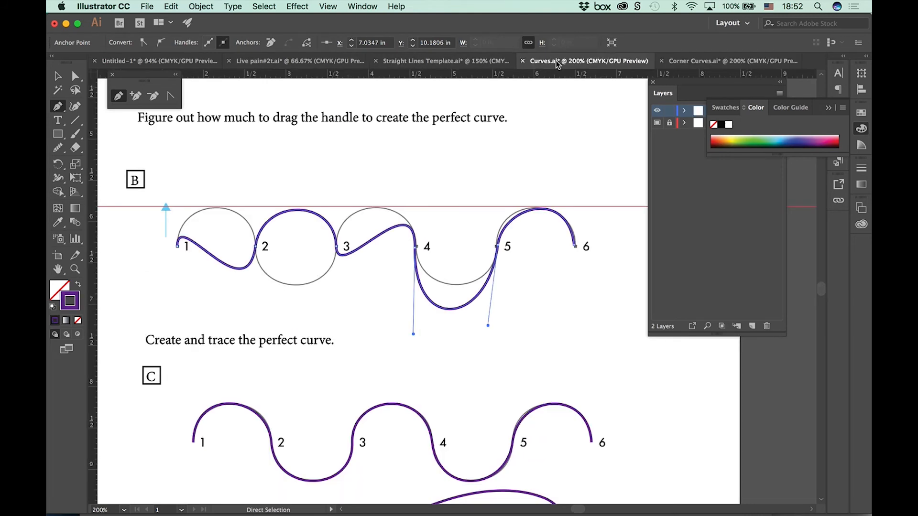
click(691, 63)
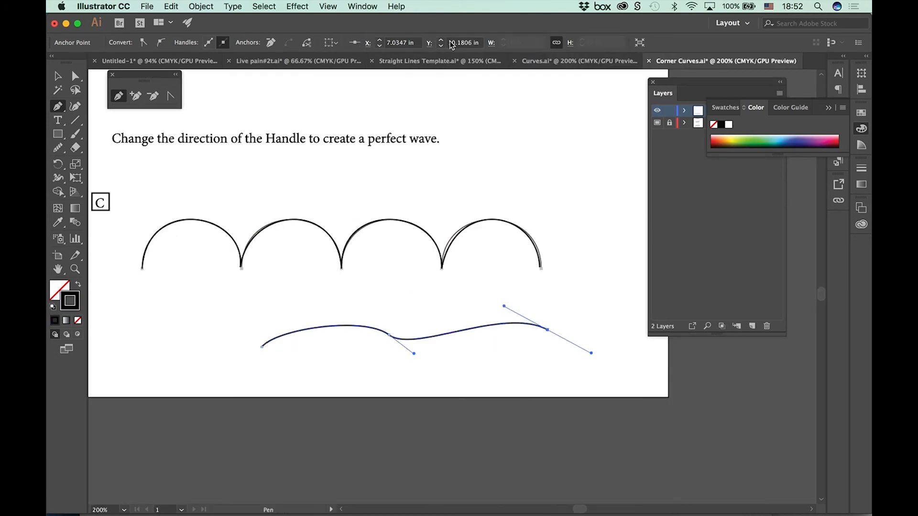
click(371, 6)
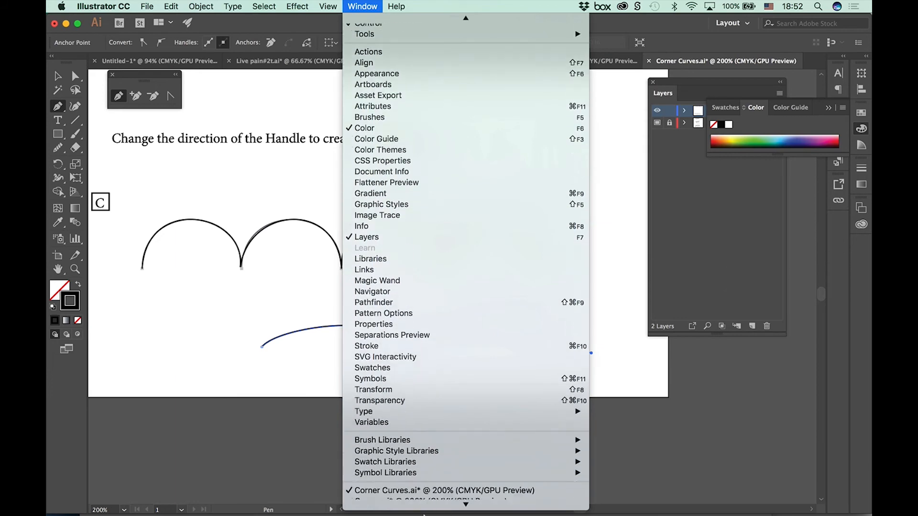
key(Escape)
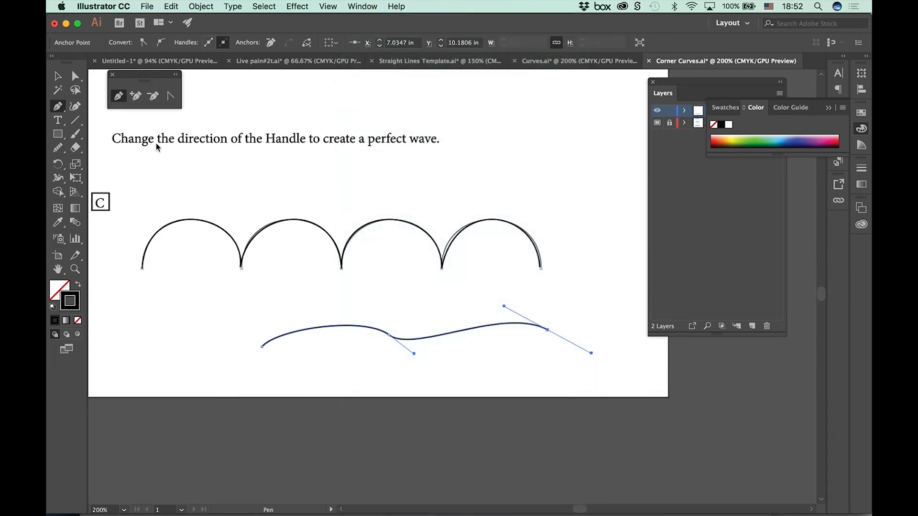
Step: Open Pear.ai from the Pen Tool Templates folder
click(146, 7)
click(153, 43)
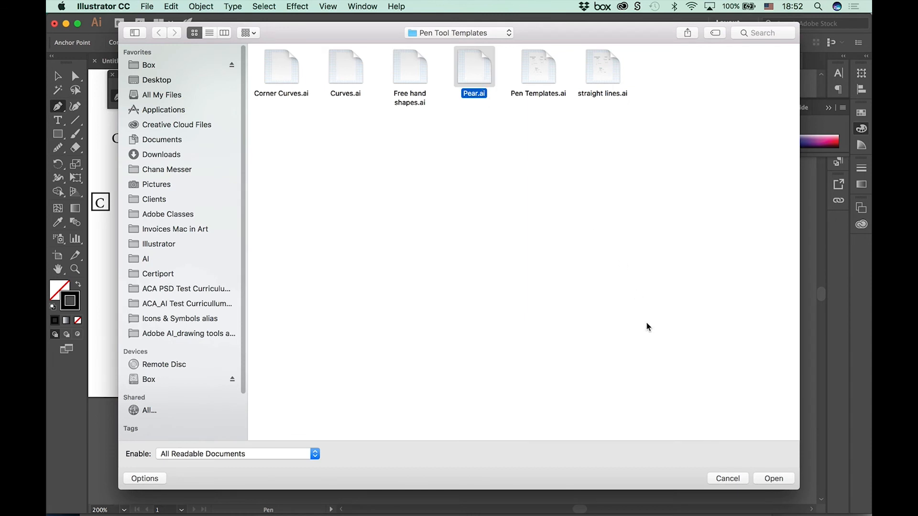
click(770, 478)
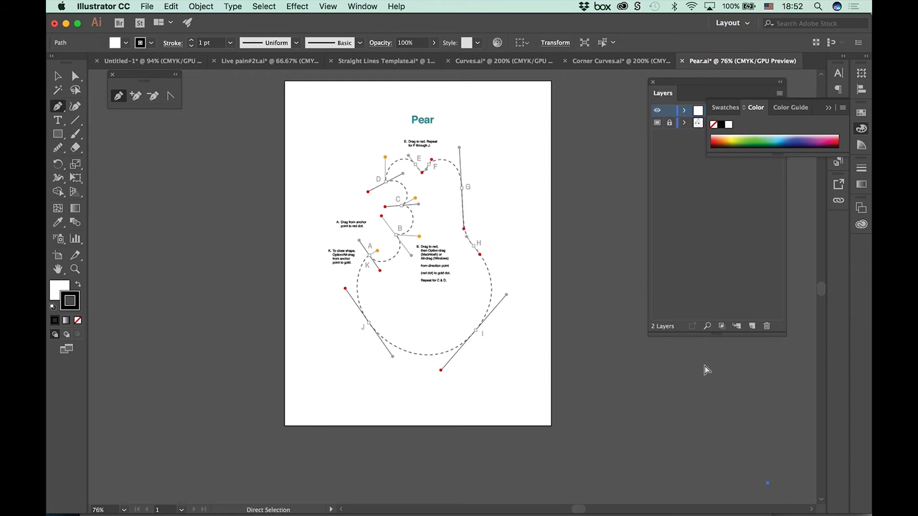
Step: Delete the stray anchor point lying outside the Pear artboard
key(super+1)
key(super+equal)
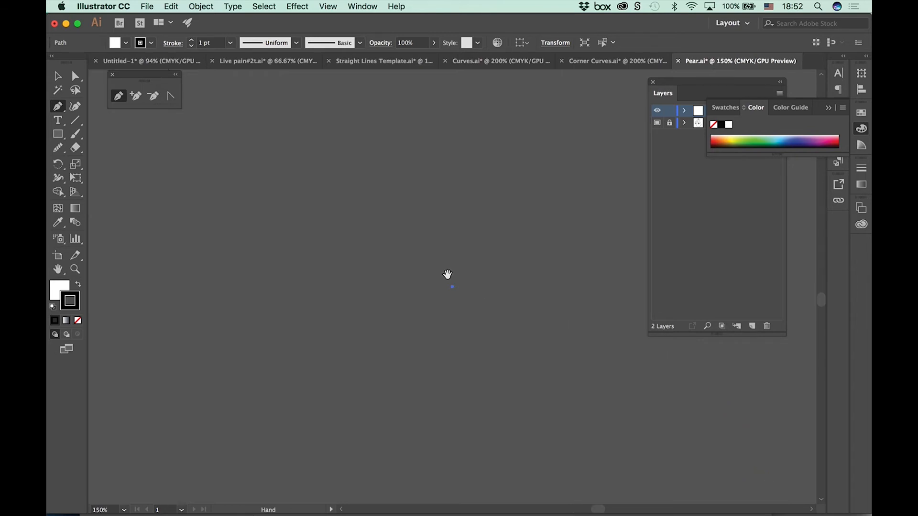
key(Delete)
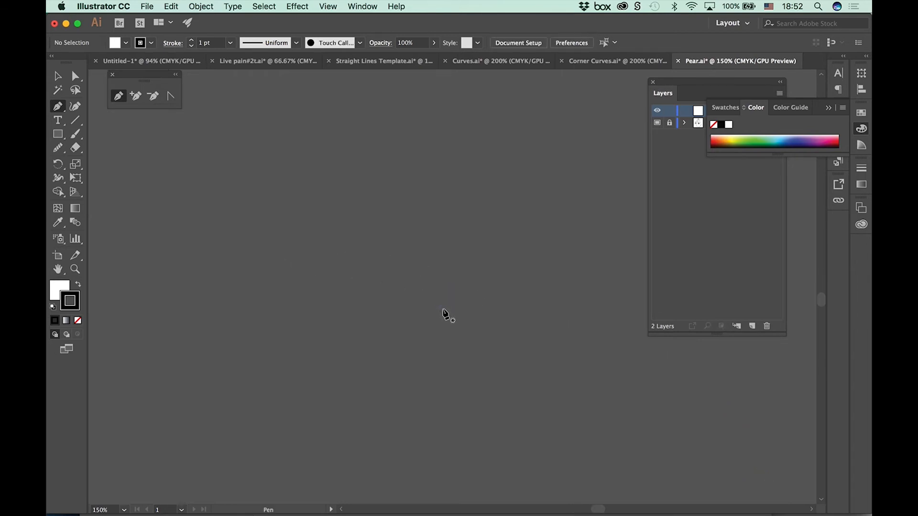
Step: Set the fill to None for tracing the pear template
scroll(333, 313, left, 15)
scroll(333, 313, up, 10)
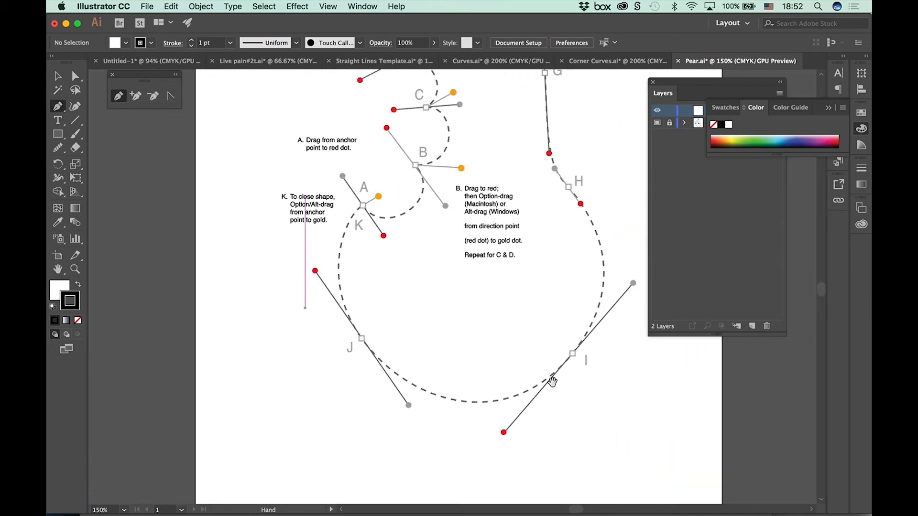
key(super+minus)
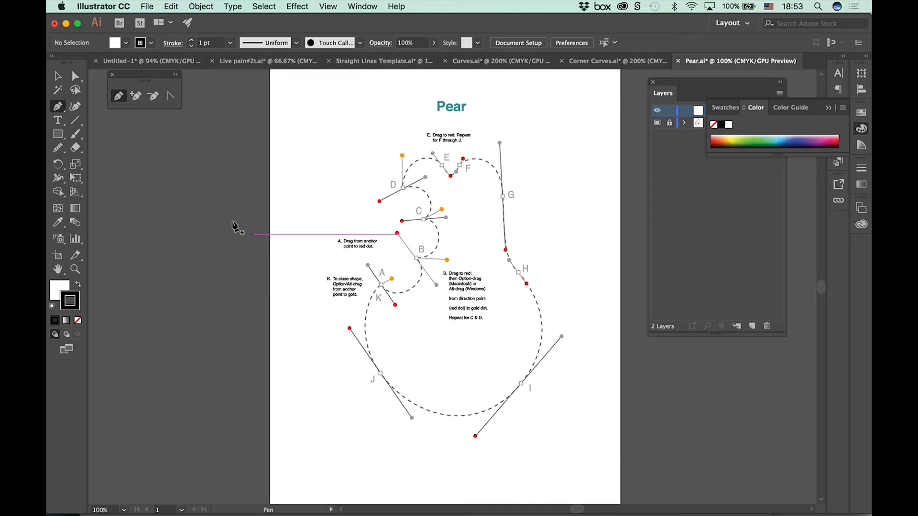
click(126, 43)
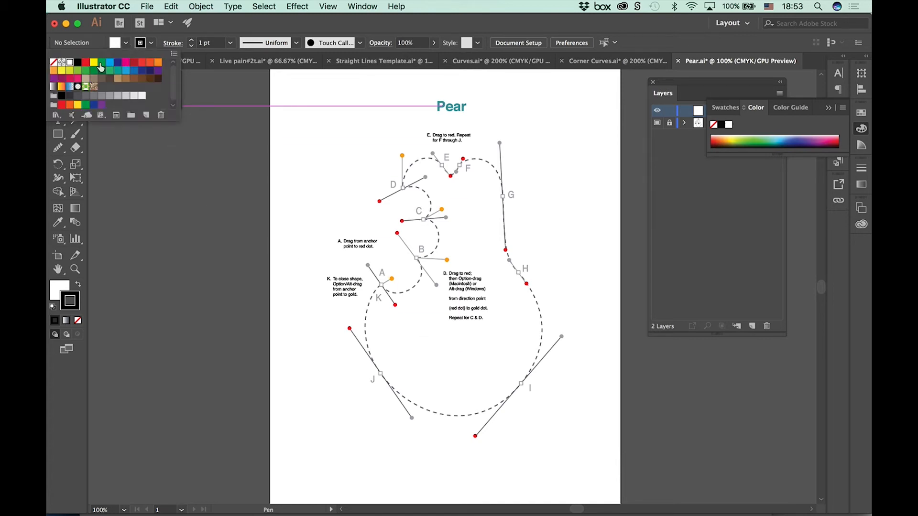
click(53, 62)
click(217, 29)
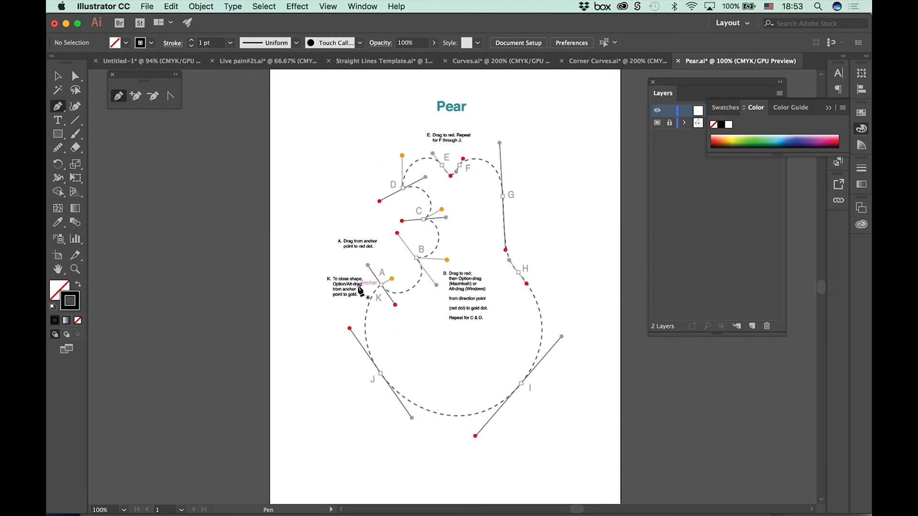
Step: Trace the pear's bite curve from A to B with the Pen tool, and redirect B's outgoing handle to the gold dot
key(super+equal)
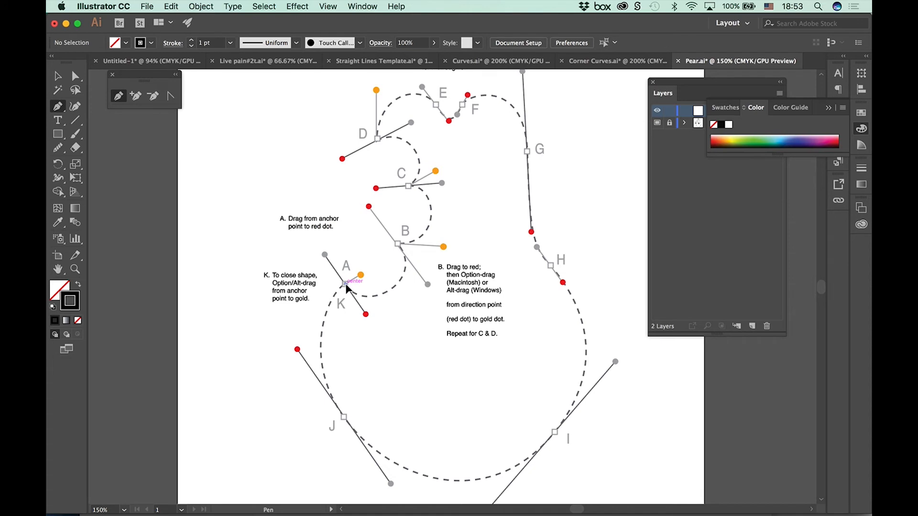
drag(345, 284, 368, 316)
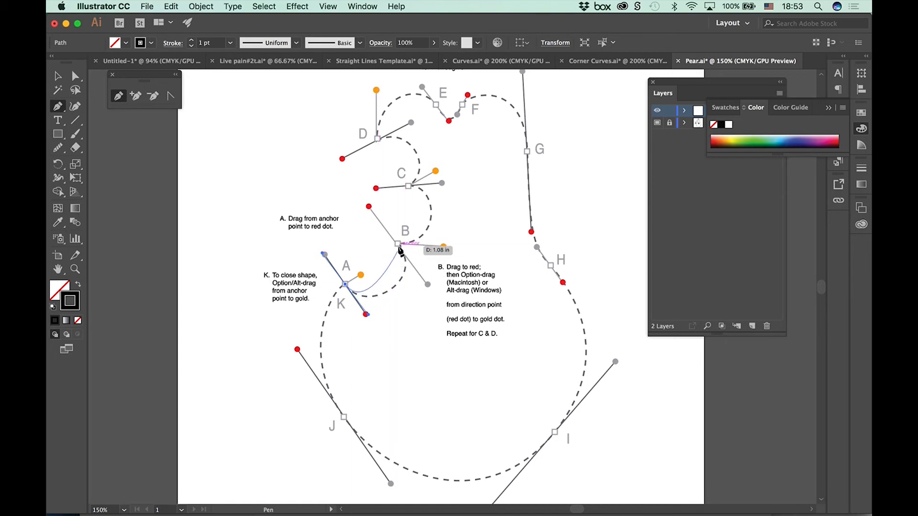
drag(374, 226, 368, 206)
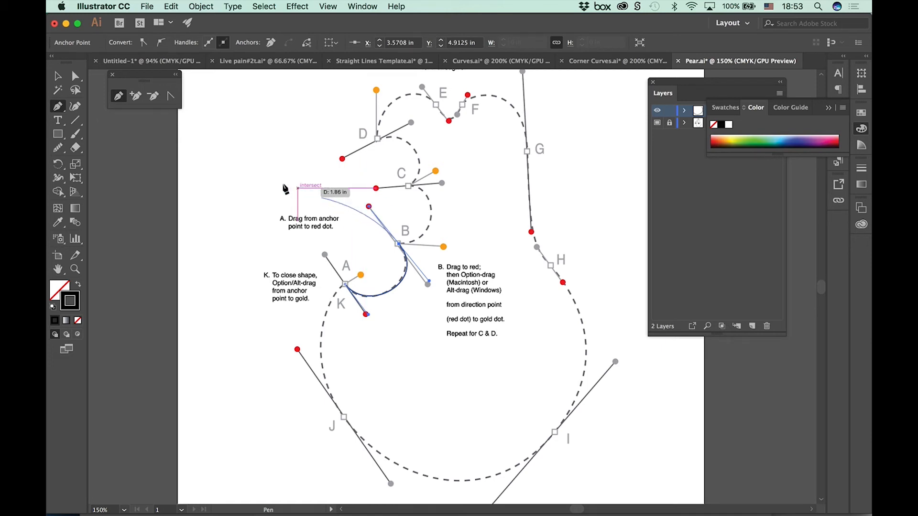
click(171, 99)
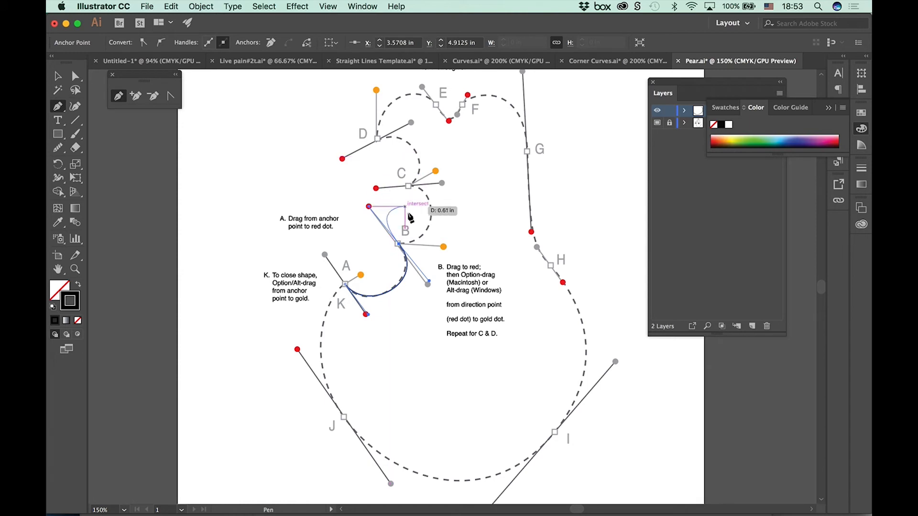
drag(369, 207, 443, 246)
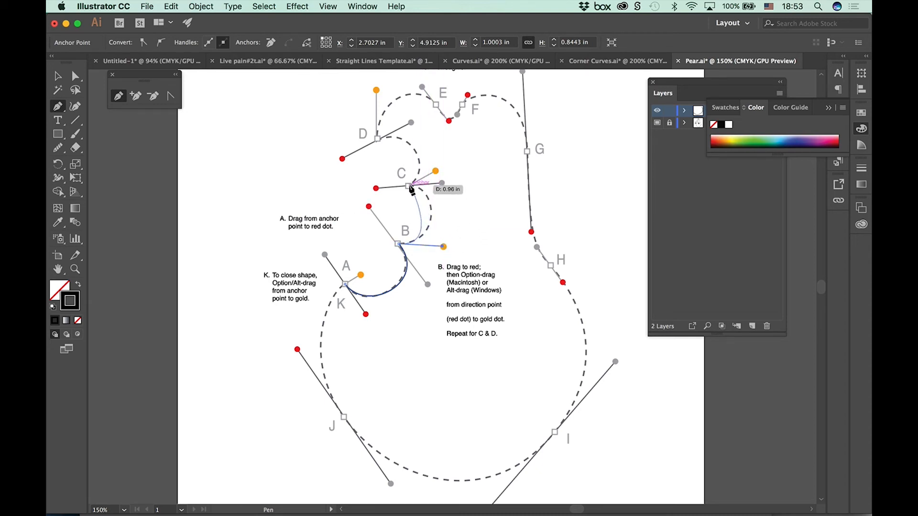
Step: Trace the bite curves from B to C and C to D, redirecting each point's outgoing handle to its gold dot
drag(409, 186, 376, 190)
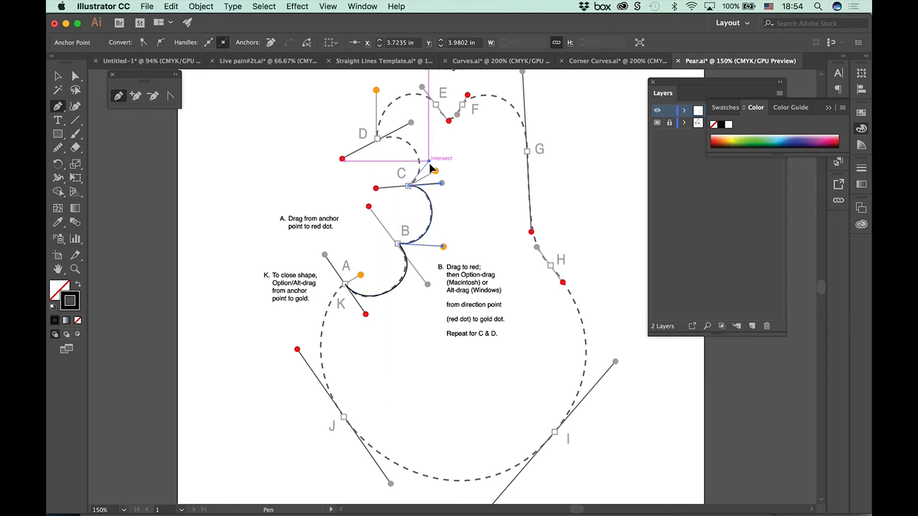
drag(436, 171, 436, 171)
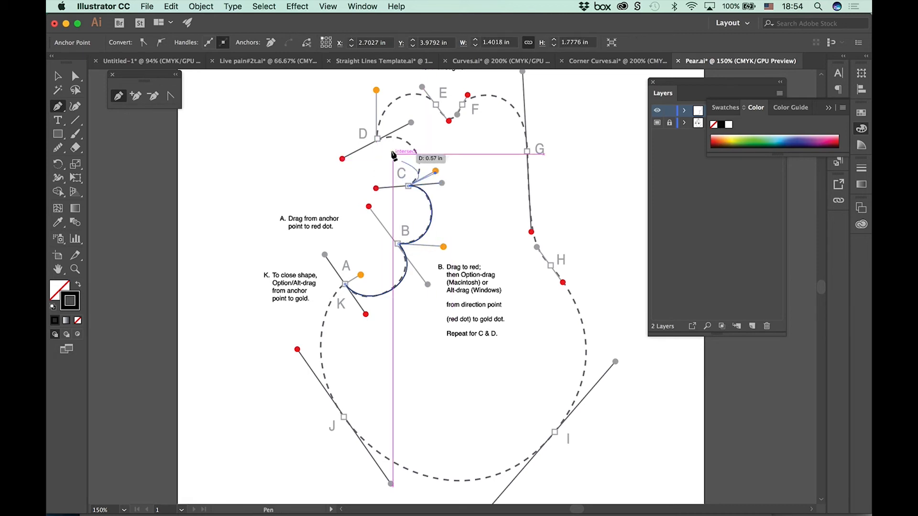
drag(378, 138, 383, 93)
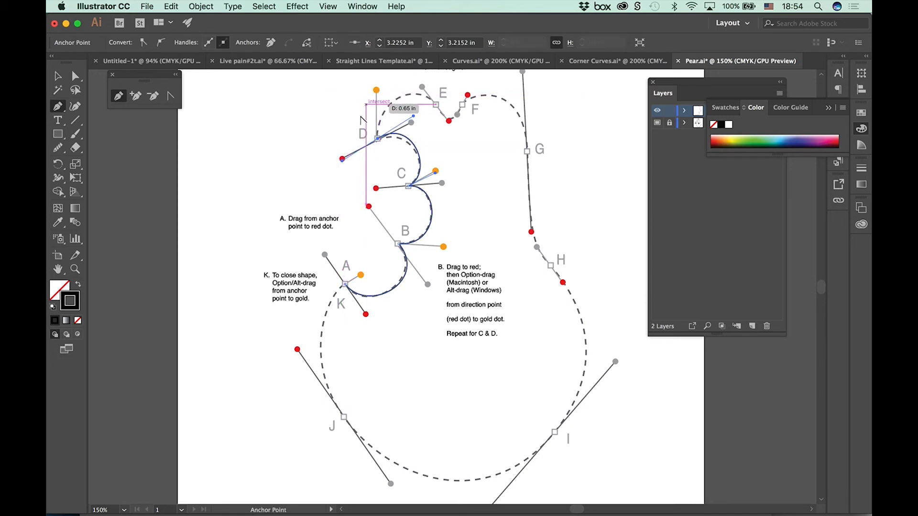
drag(343, 159, 376, 90)
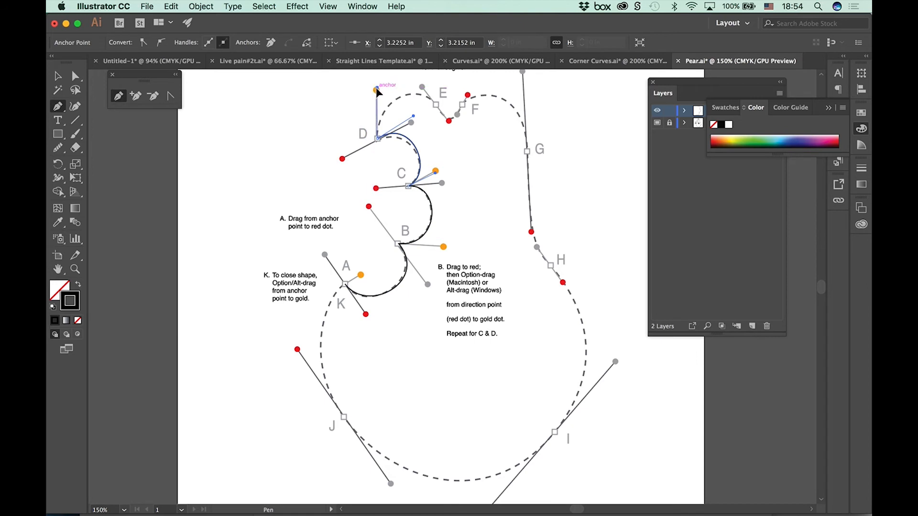
Step: Undo the detached point at E, resume the path at D with its handle on the gold dot, and trace the curve to E
drag(438, 109, 448, 120)
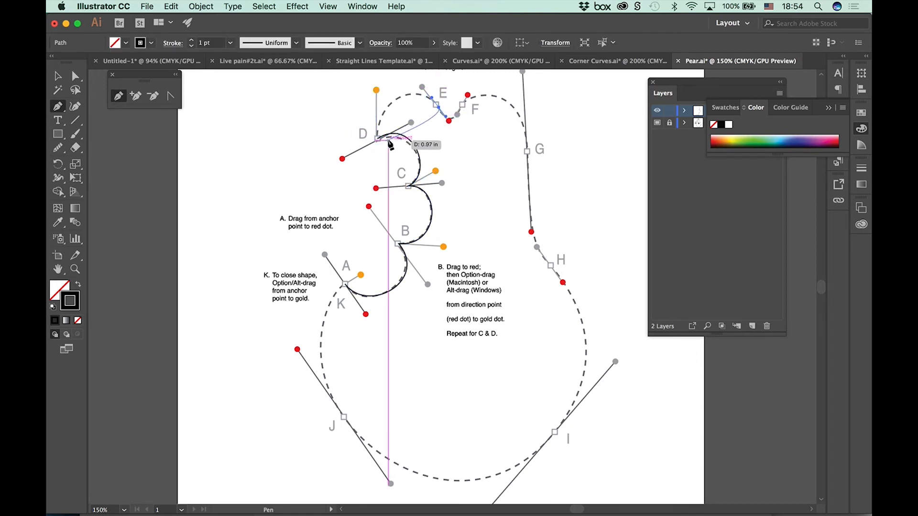
key(super+z)
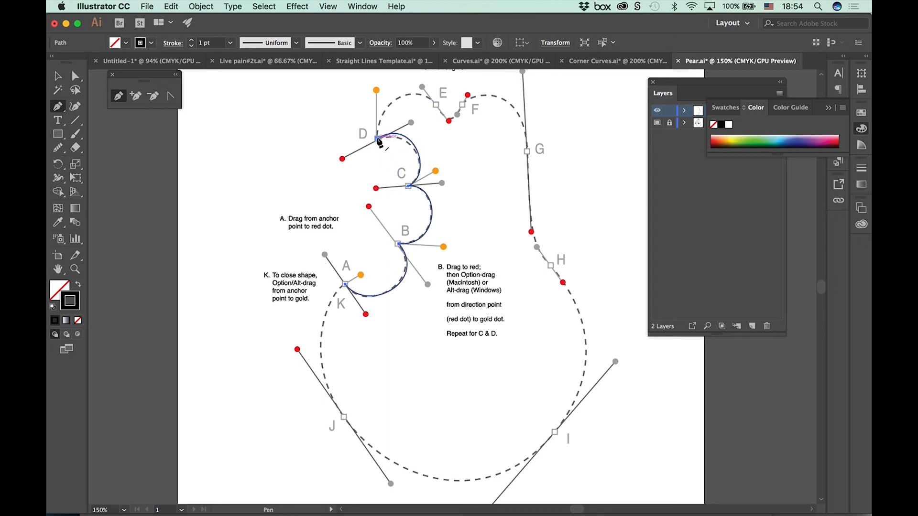
click(377, 139)
drag(436, 105, 376, 90)
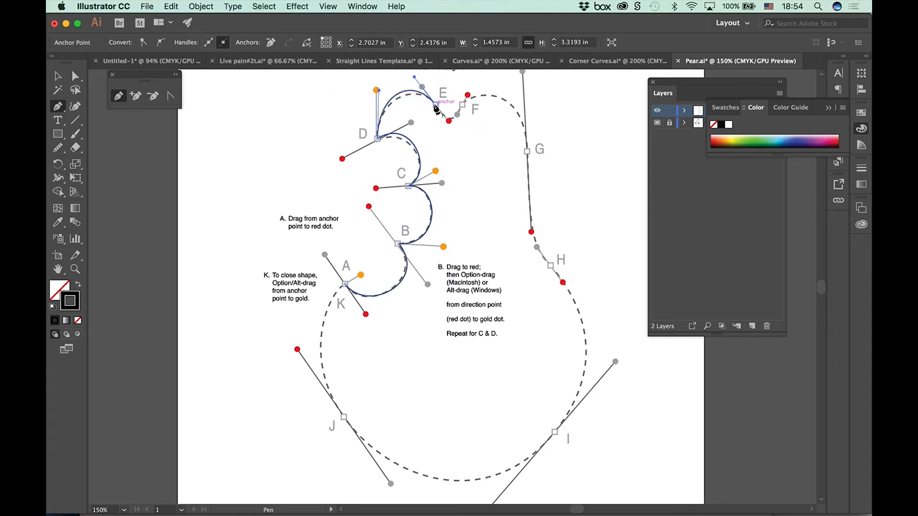
Step: Continue the pear outline from E through the notch, F, G, H, I and J, pulling the handles toward the red dots
drag(435, 105, 476, 87)
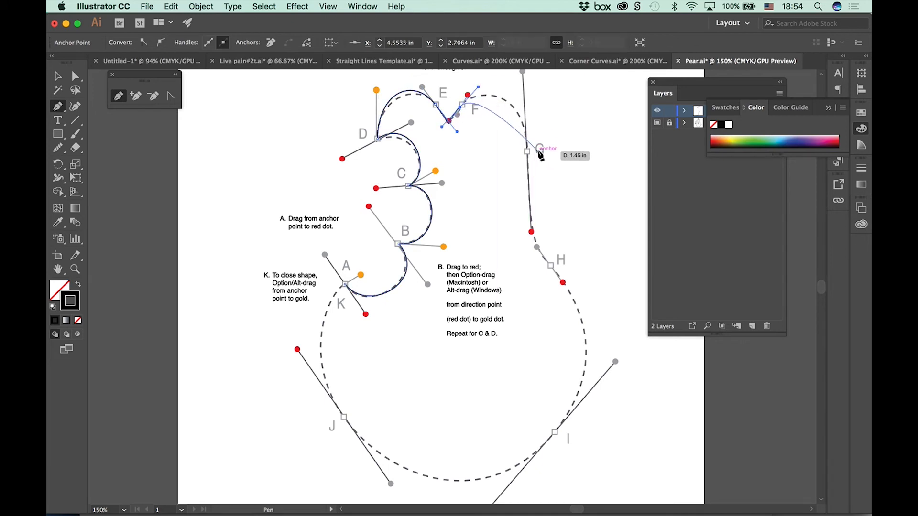
drag(527, 151, 530, 231)
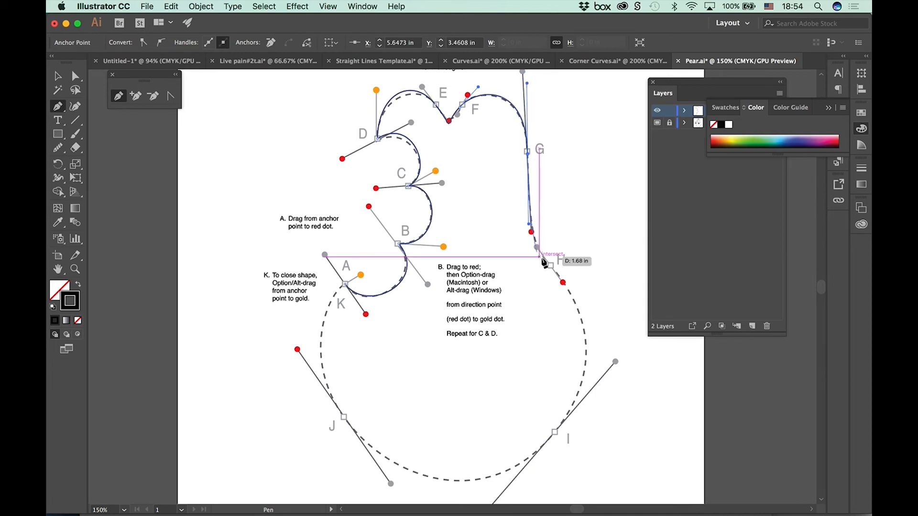
drag(550, 265, 562, 283)
drag(555, 433, 473, 444)
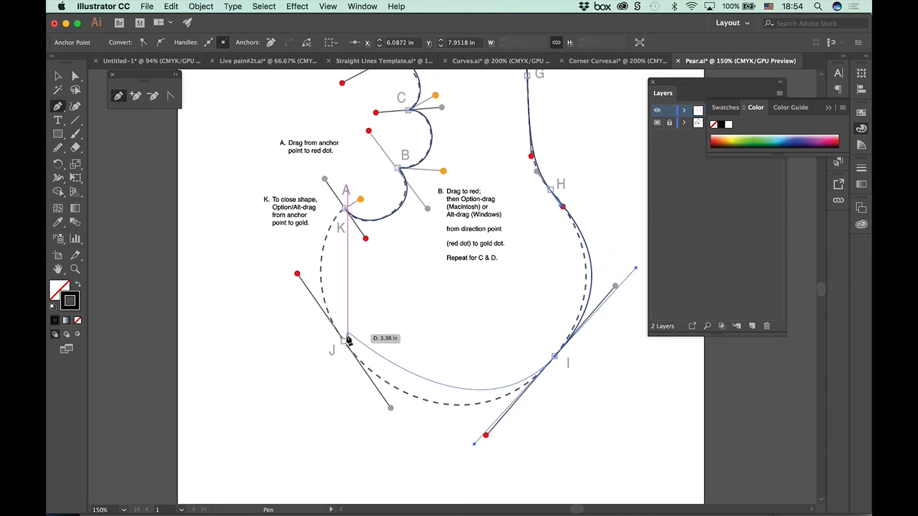
drag(344, 341, 296, 266)
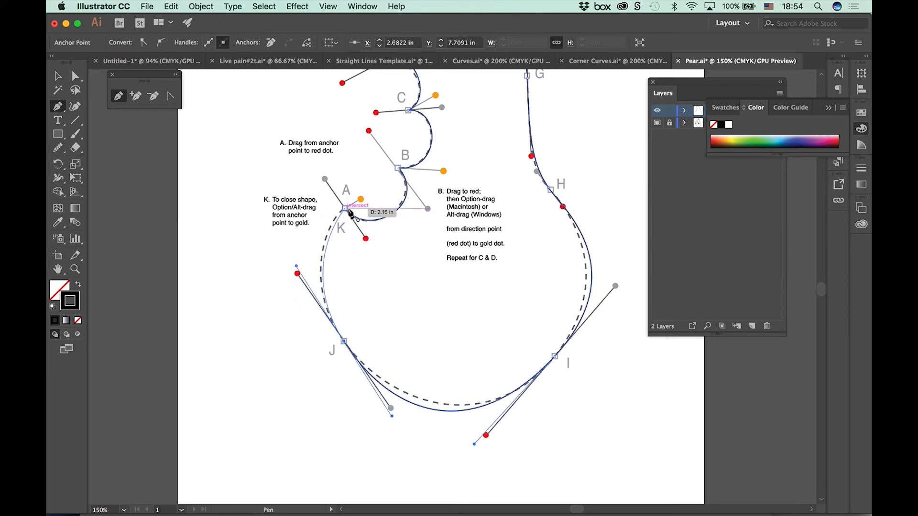
Step: Close the pear outline at K on starting point A, pulling only the closing curve's handle toward the gold dot
key(alt)
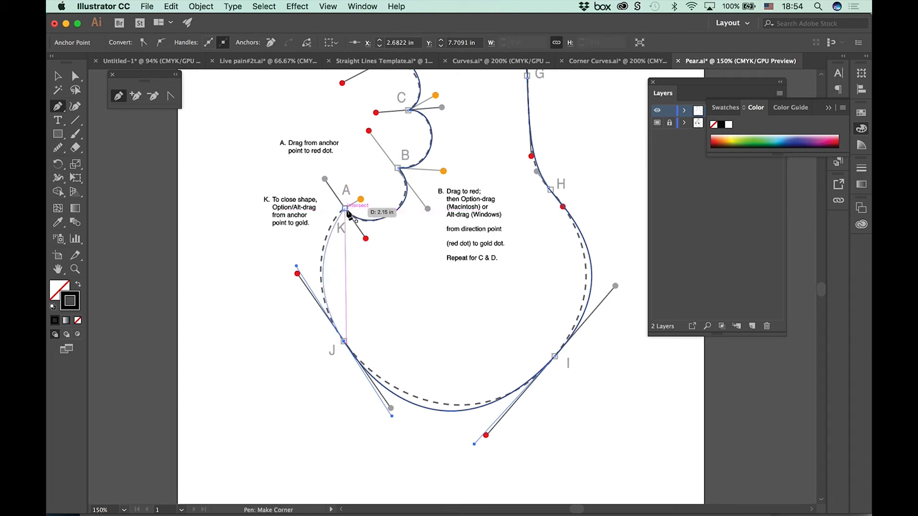
drag(345, 208, 361, 199)
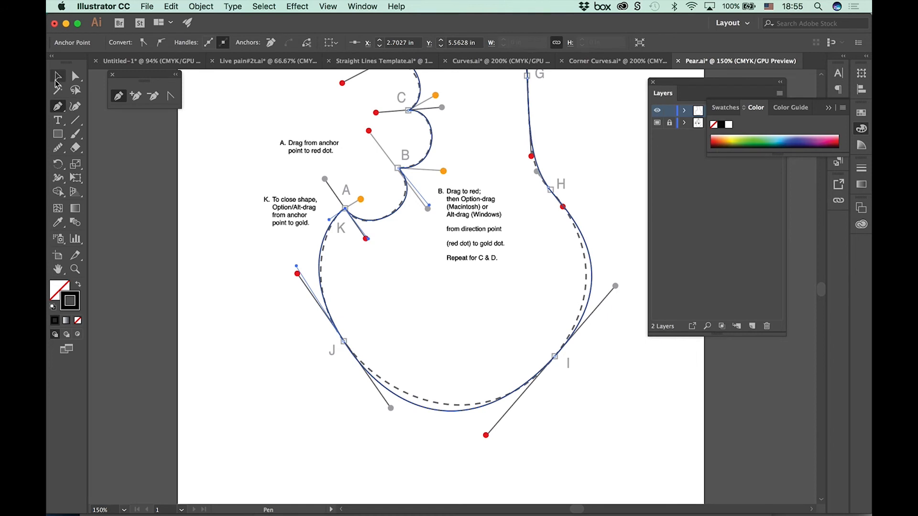
Step: Nudge the curve segment between H and I slightly with the Direct Selection tool
drag(360, 250, 320, 324)
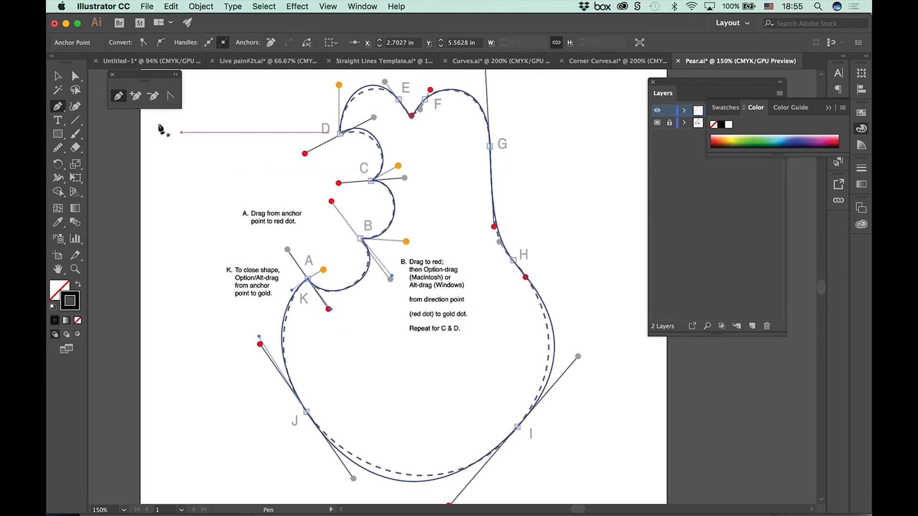
click(75, 76)
click(555, 340)
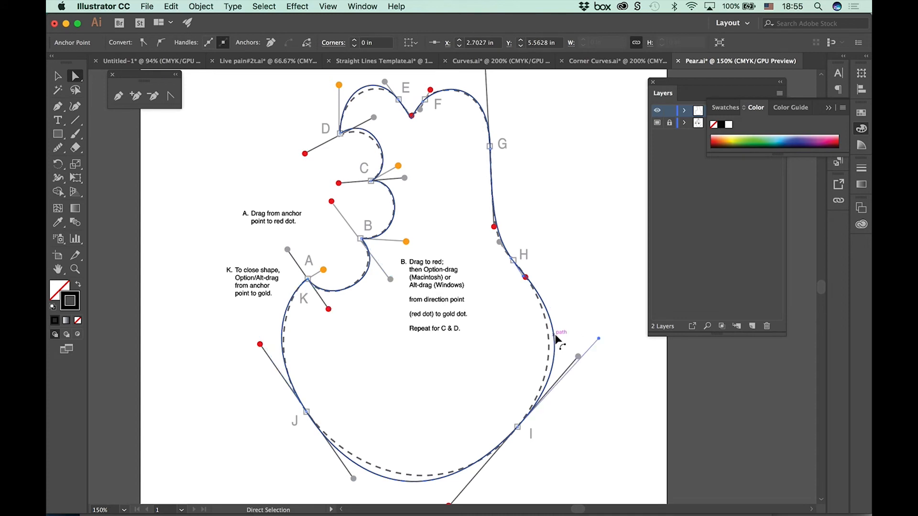
drag(552, 338, 552, 339)
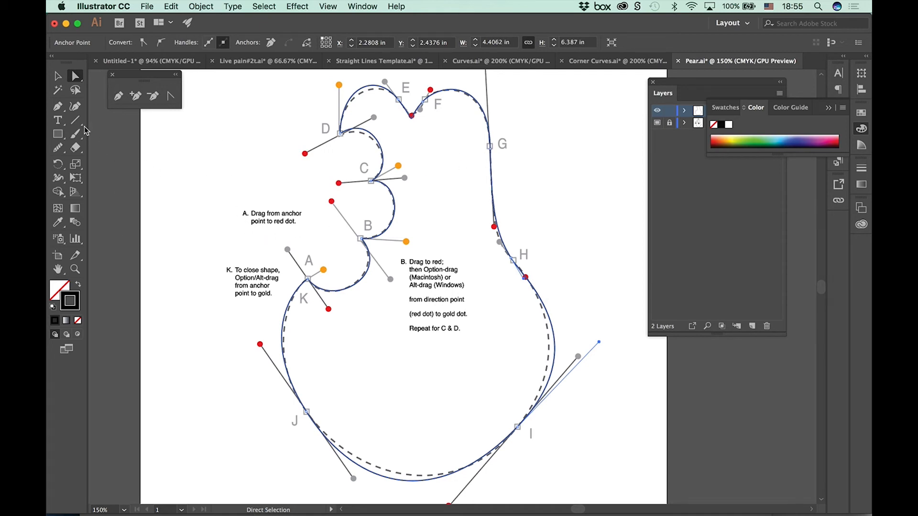
Step: Try to apply an orange fill to the pear with the outline deselected
click(57, 76)
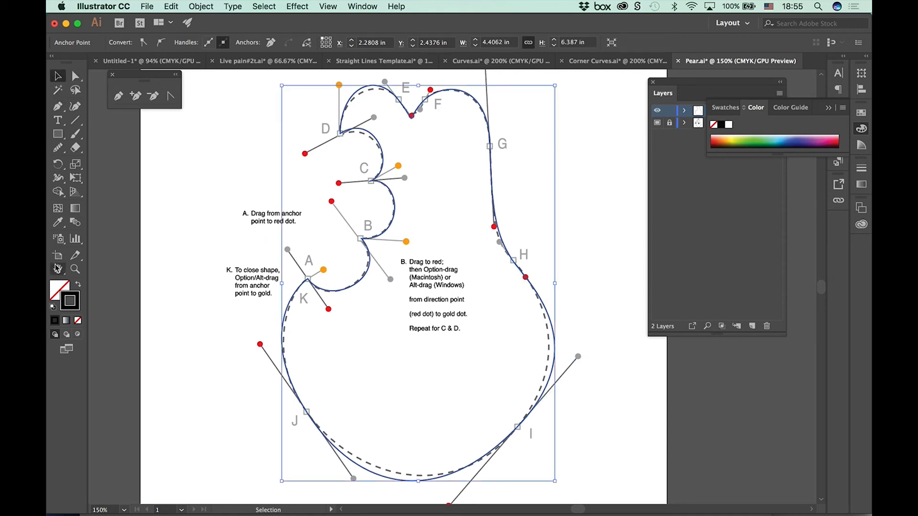
click(58, 287)
click(189, 223)
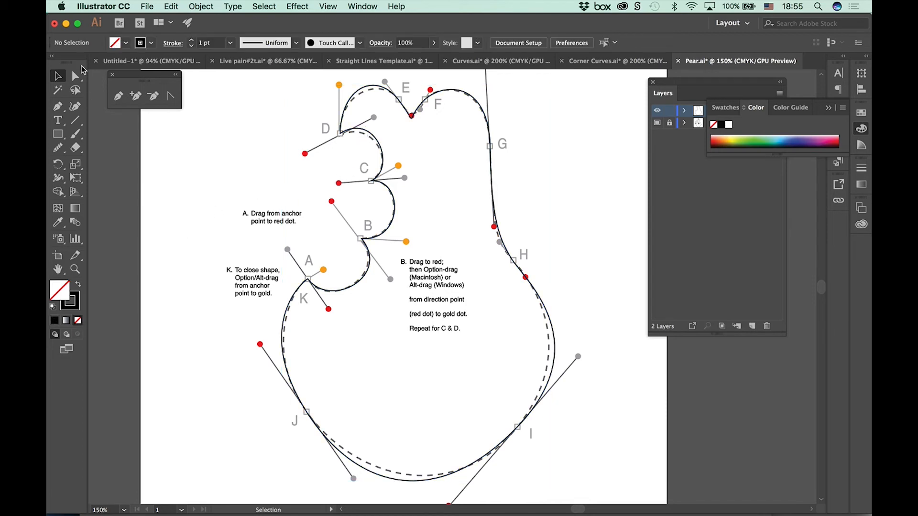
click(124, 43)
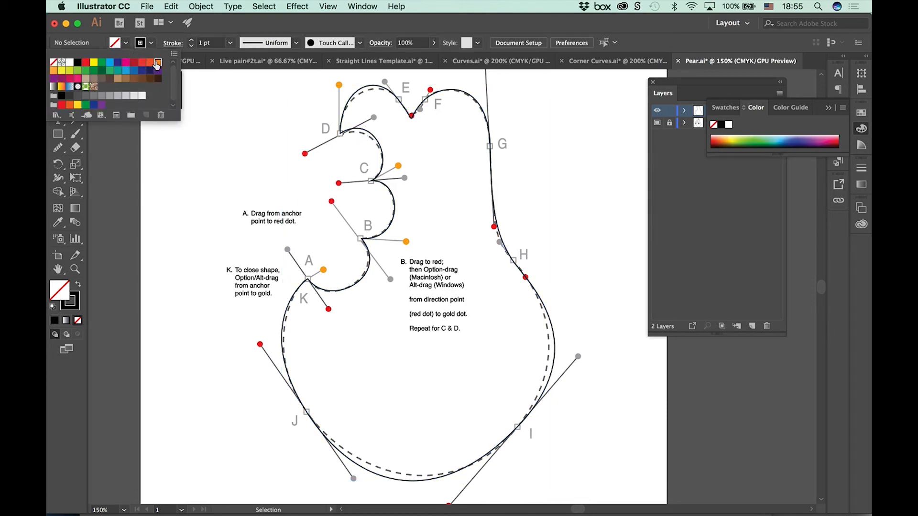
click(158, 63)
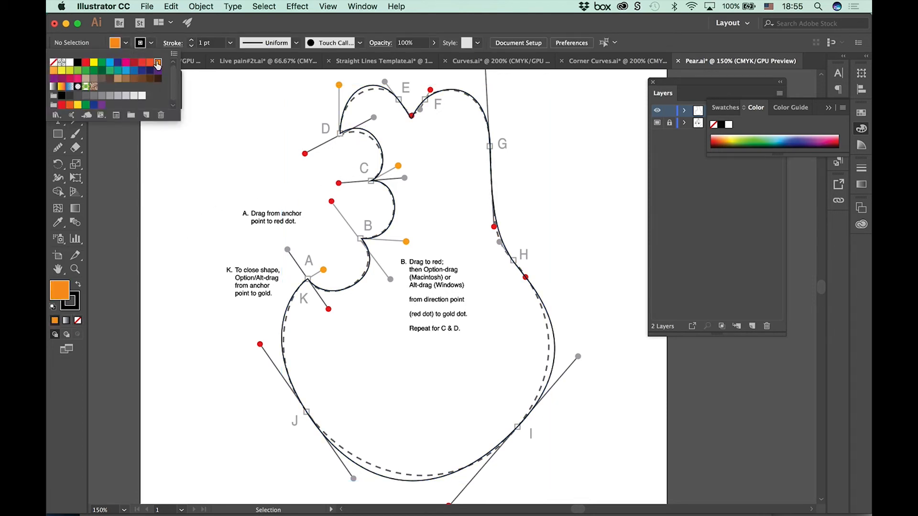
click(348, 105)
Step: Select the closed pear outline and fill it with the orange swatch
click(350, 107)
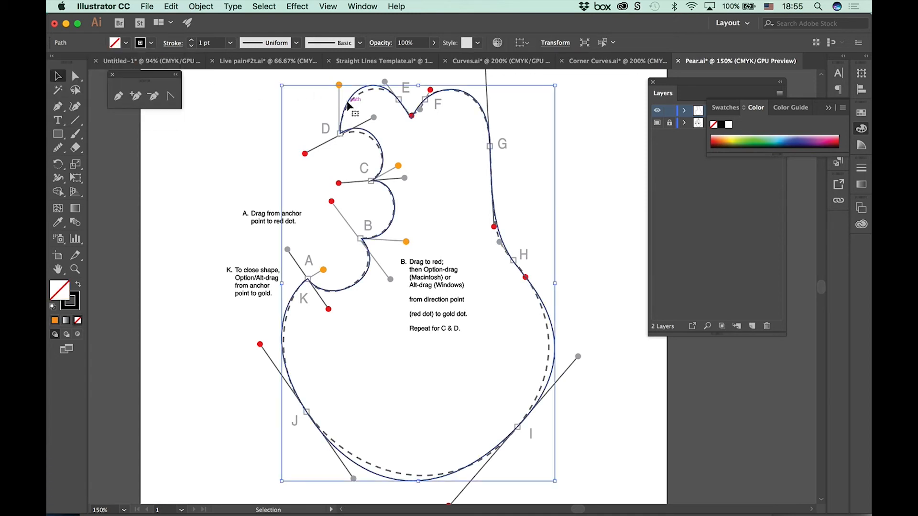
click(125, 43)
click(158, 65)
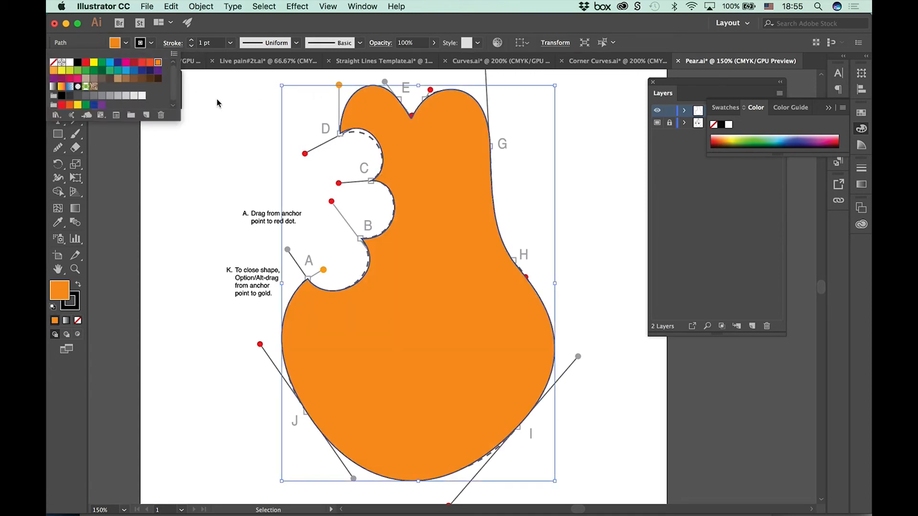
click(237, 127)
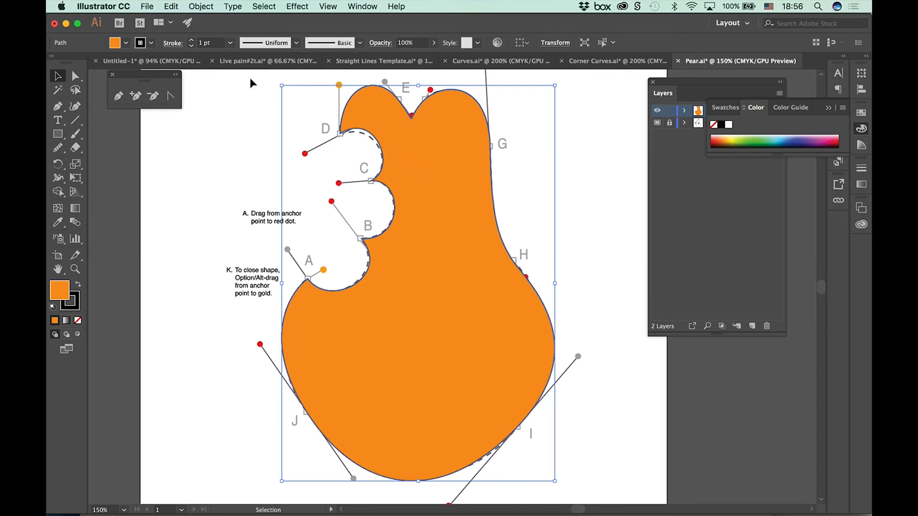
Step: Delete the orange-filled pear outline from the Pear.ai template
click(159, 62)
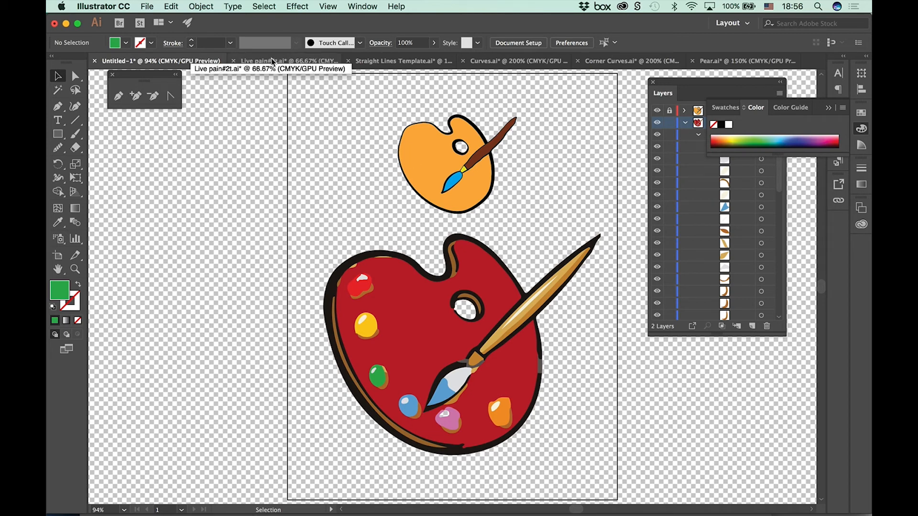
click(721, 62)
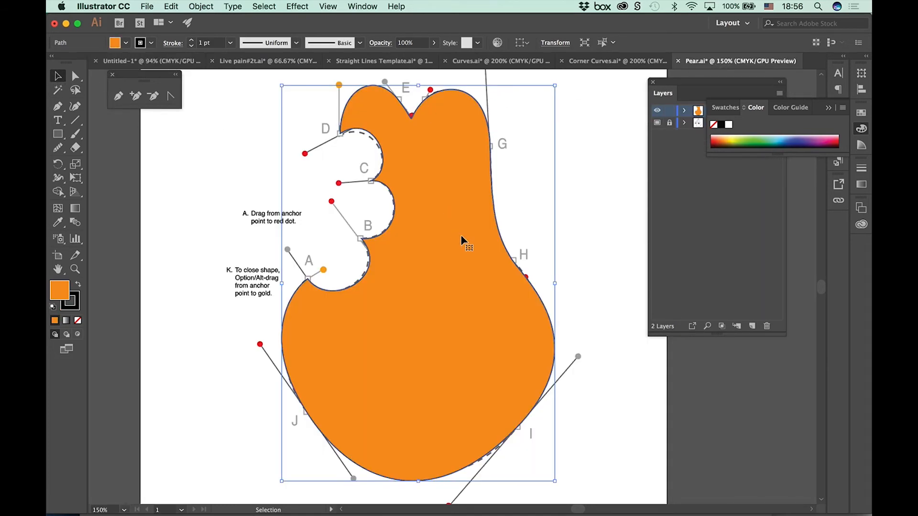
key(Delete)
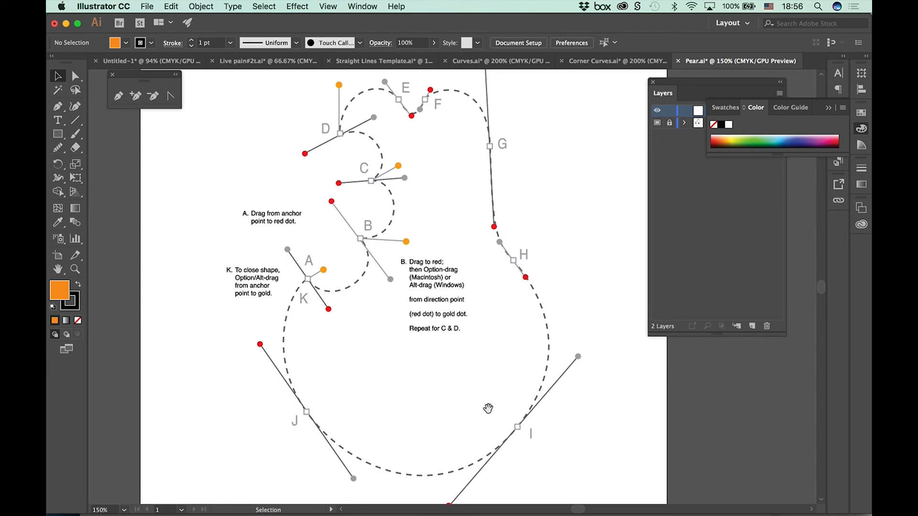
drag(488, 408, 448, 428)
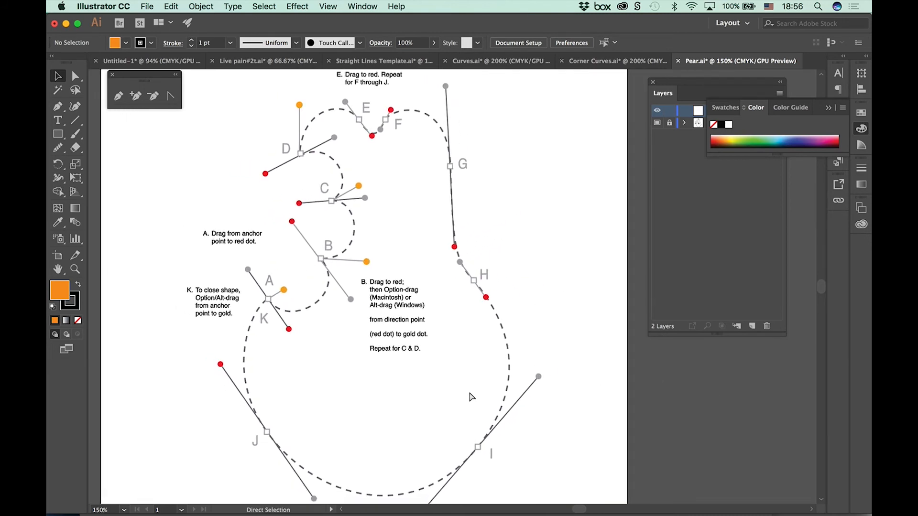
key(super+minus)
mouse_move(490, 440)
mouse_down()
mouse_move(482, 372)
mouse_move(495, 424)
mouse_up()
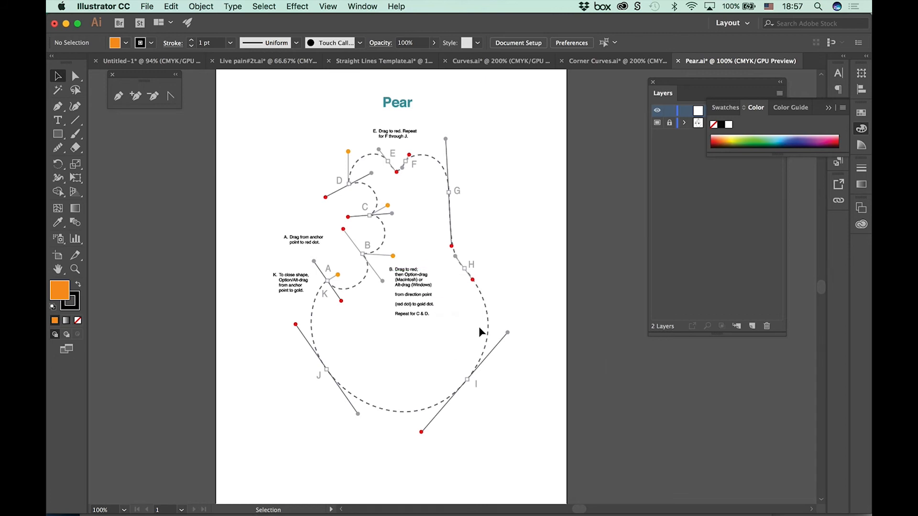
Step: Activate the Curvature tool and set the fill to None for drawing in the blank area beside G and H
click(77, 106)
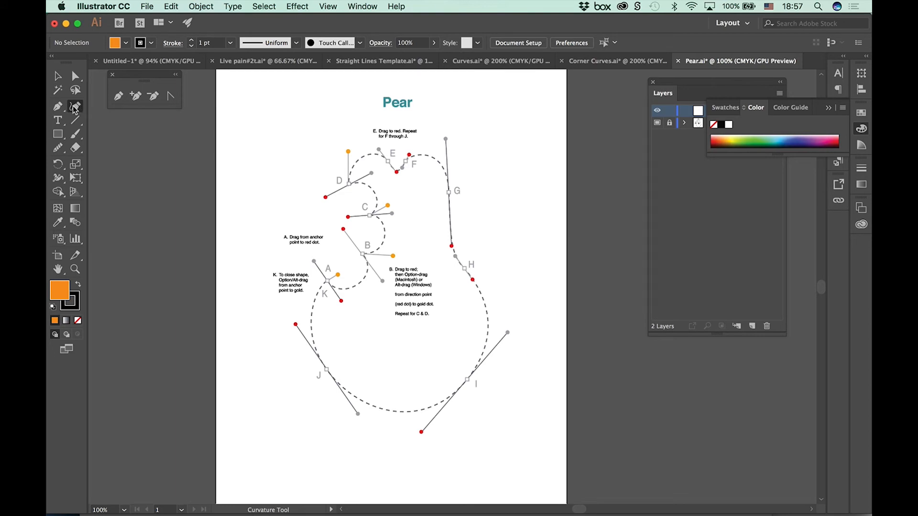
key(super+plus)
key(super+plus)
key(super+plus)
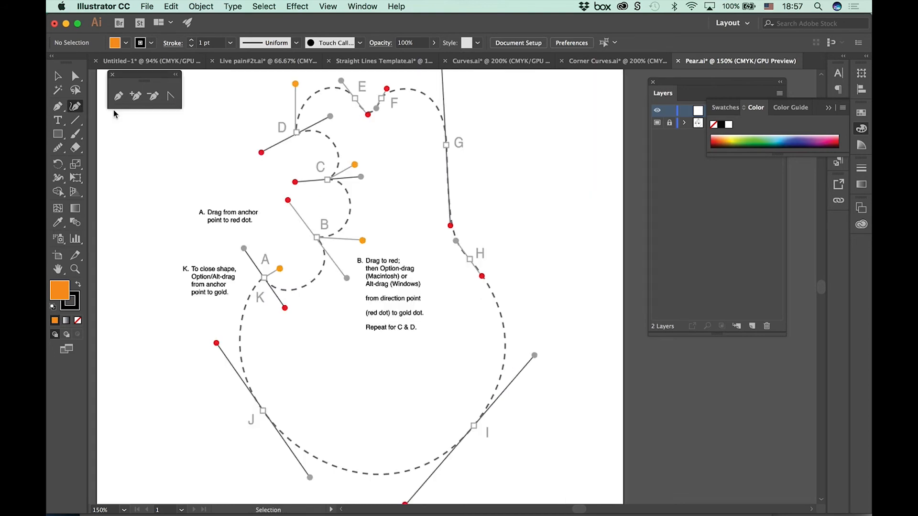
drag(434, 244, 197, 398)
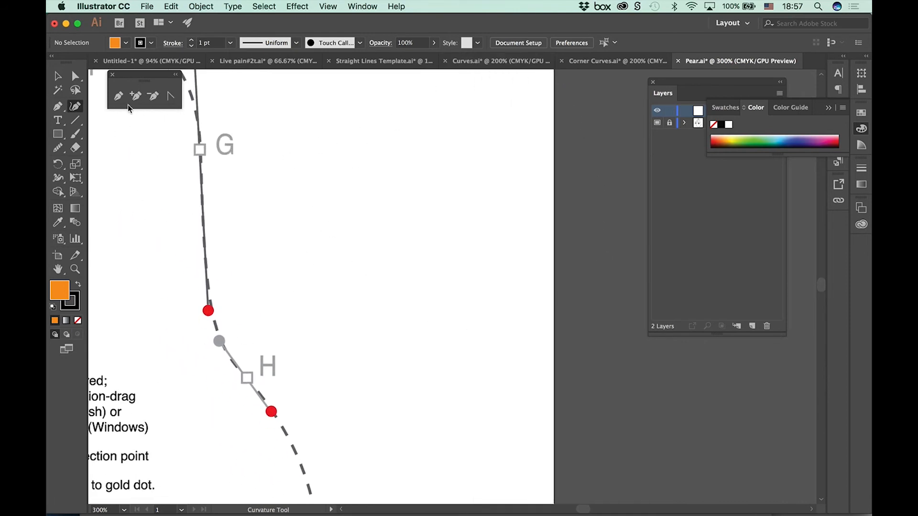
click(127, 45)
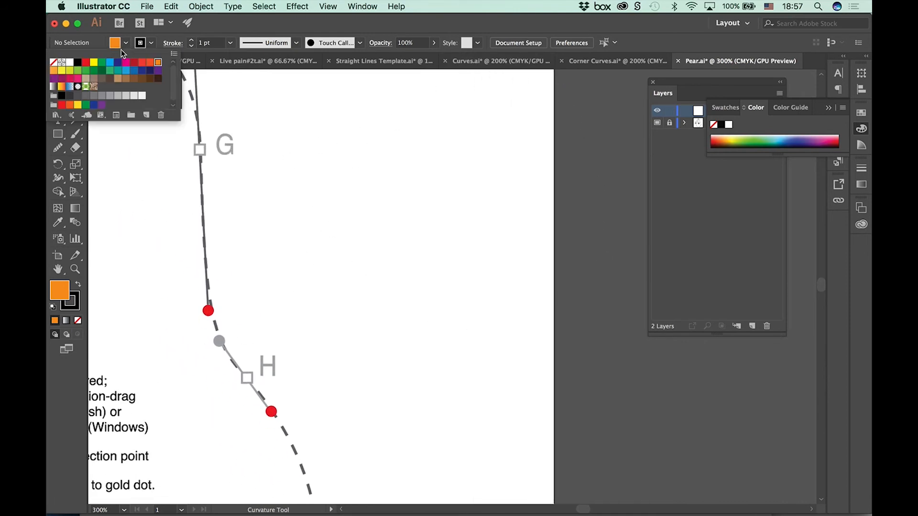
click(53, 63)
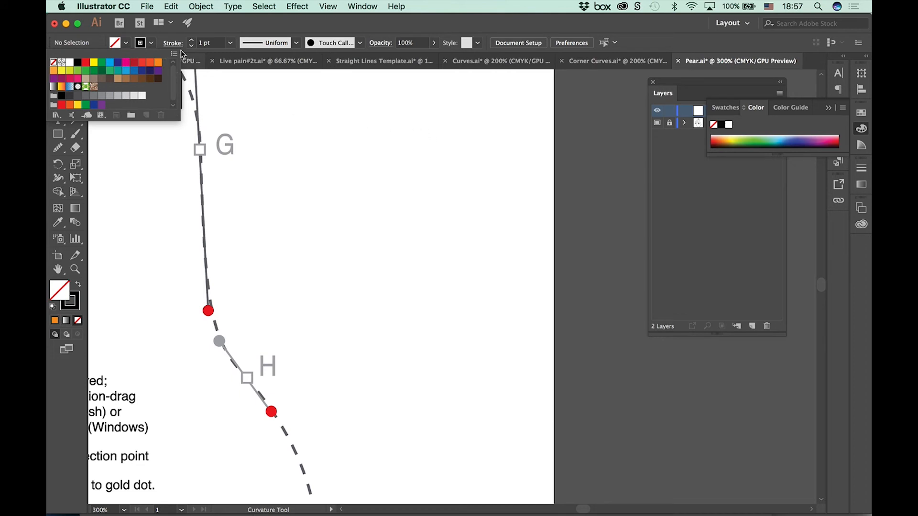
click(127, 40)
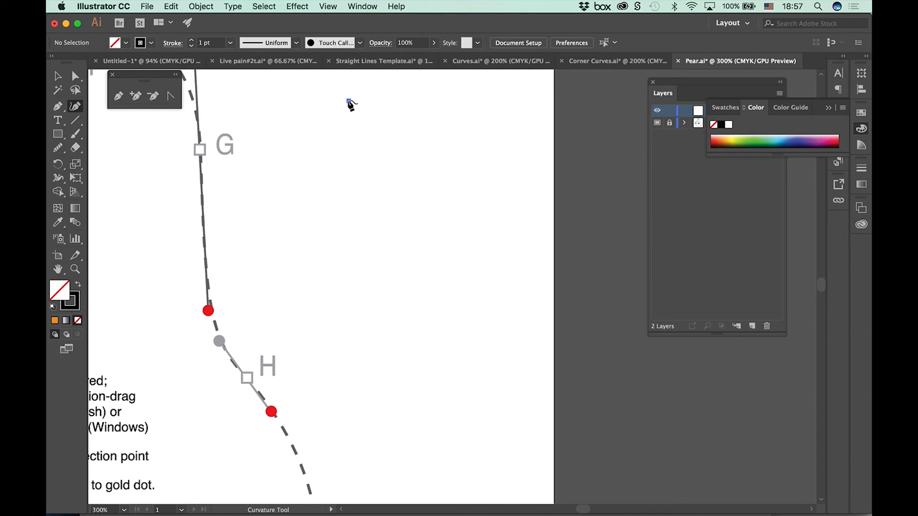
Step: Draw a closed, rounded six-point shape with the Curvature tool in the blank area beside points G and H
click(349, 101)
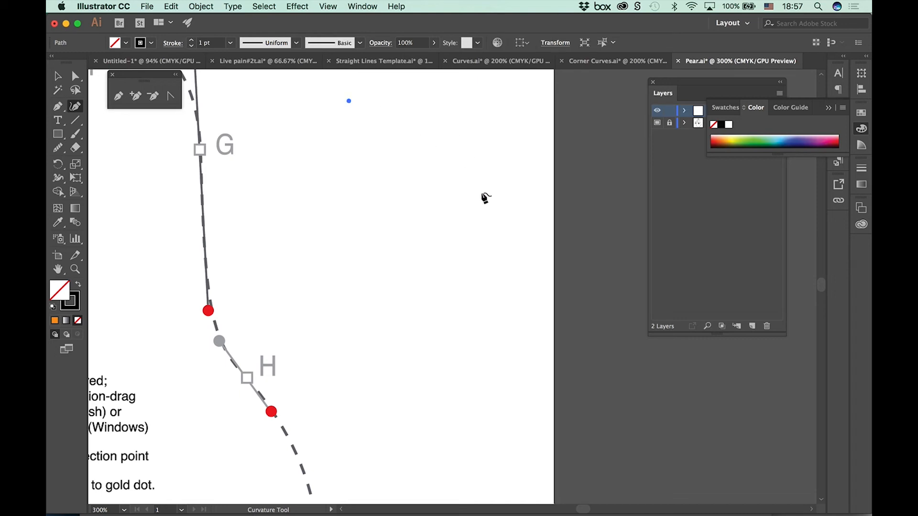
click(482, 192)
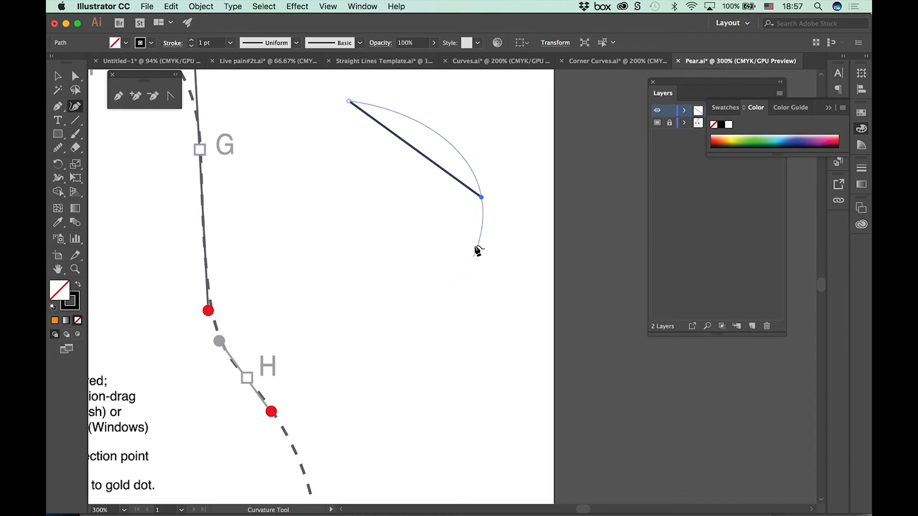
click(444, 290)
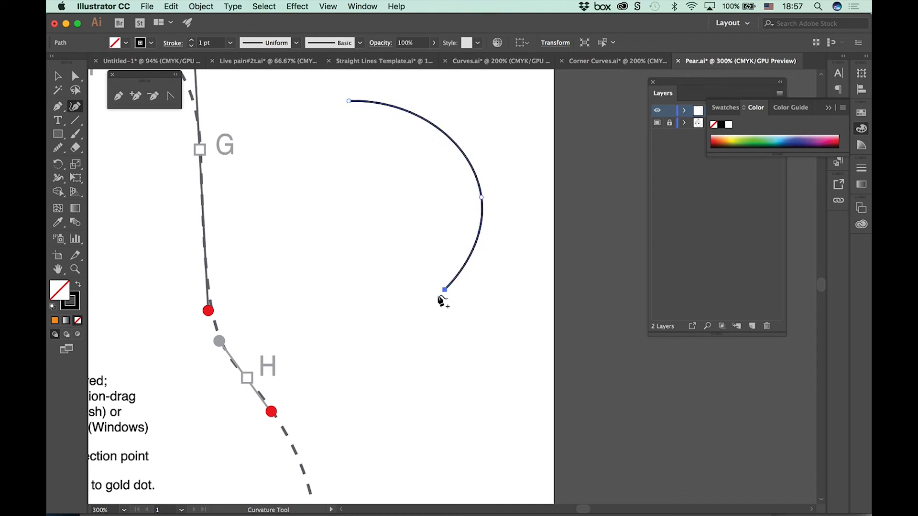
click(273, 313)
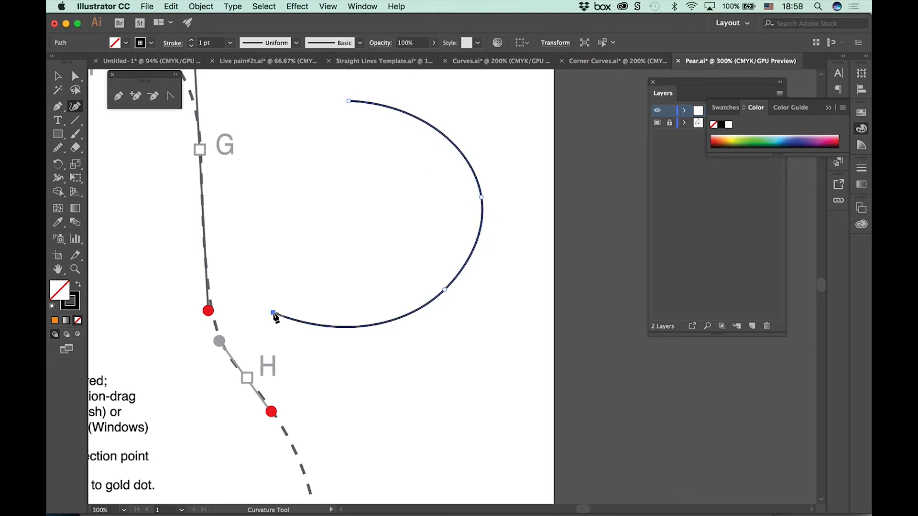
click(230, 177)
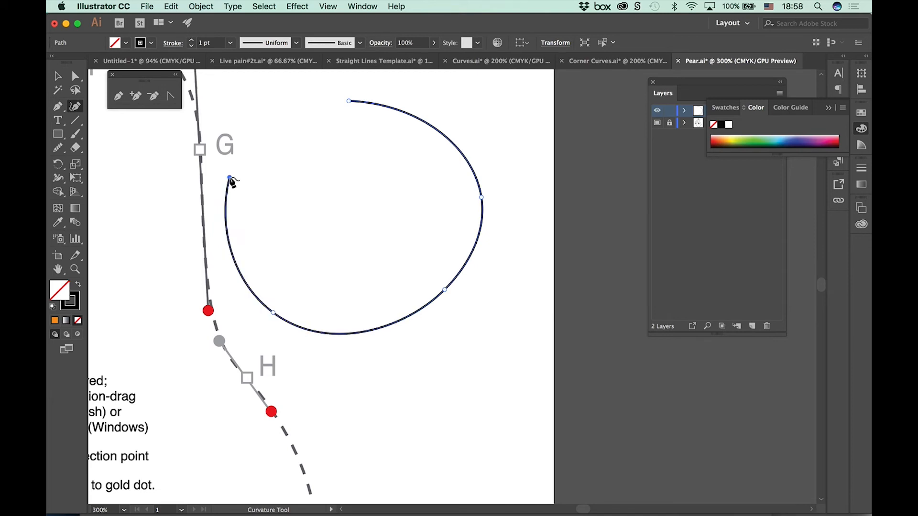
click(306, 106)
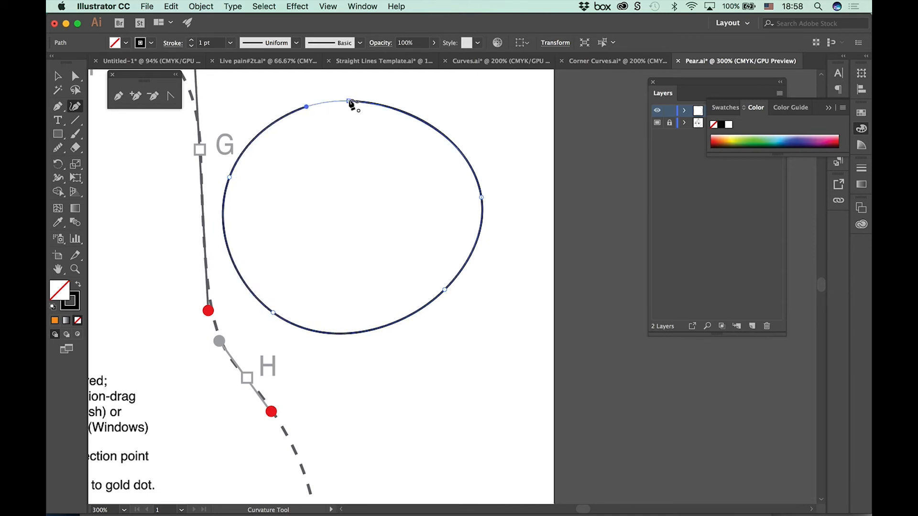
key(Escape)
click(349, 102)
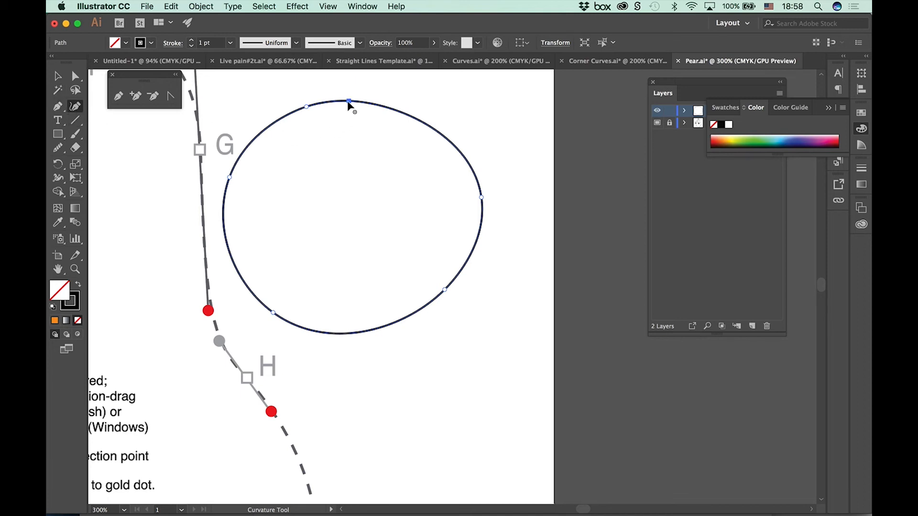
Step: Pull the rounded shape's top and lower-right points inward, converting the lower-right one to a corner with the Curvature tool
drag(349, 102, 391, 160)
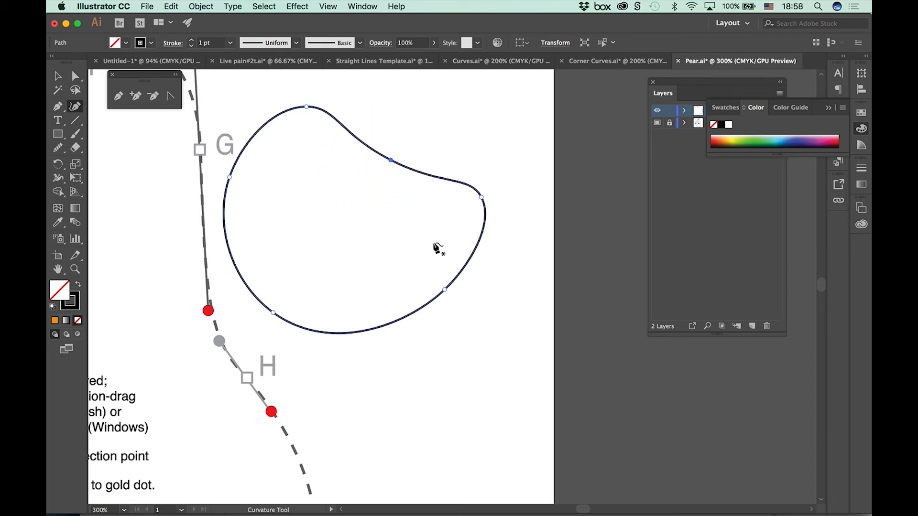
drag(445, 291, 362, 218)
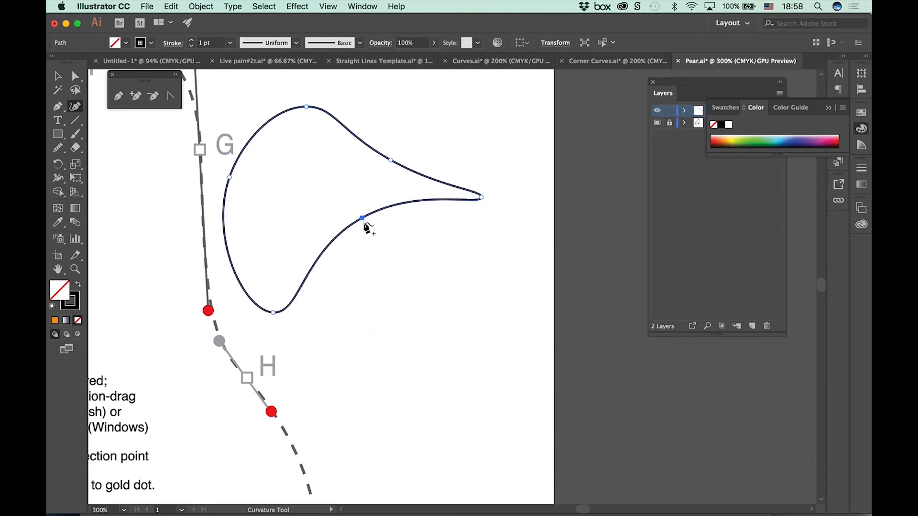
double_click(363, 218)
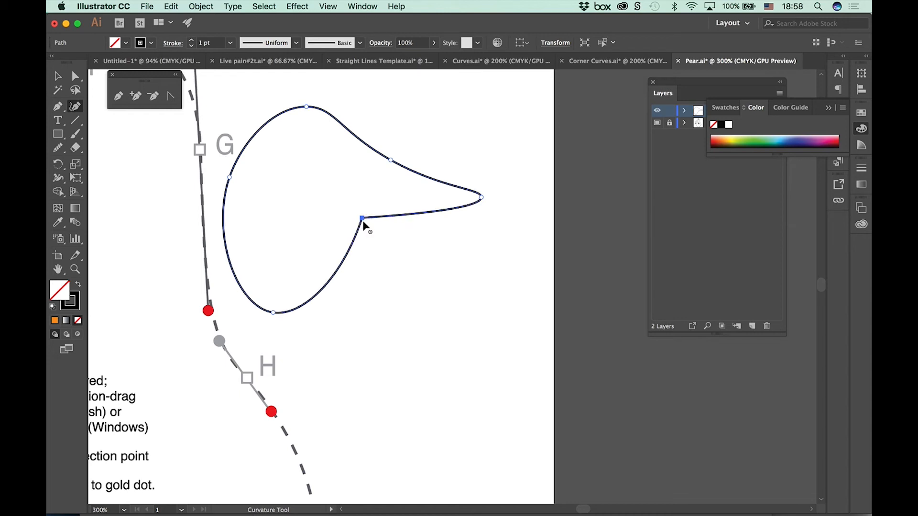
drag(361, 219, 296, 193)
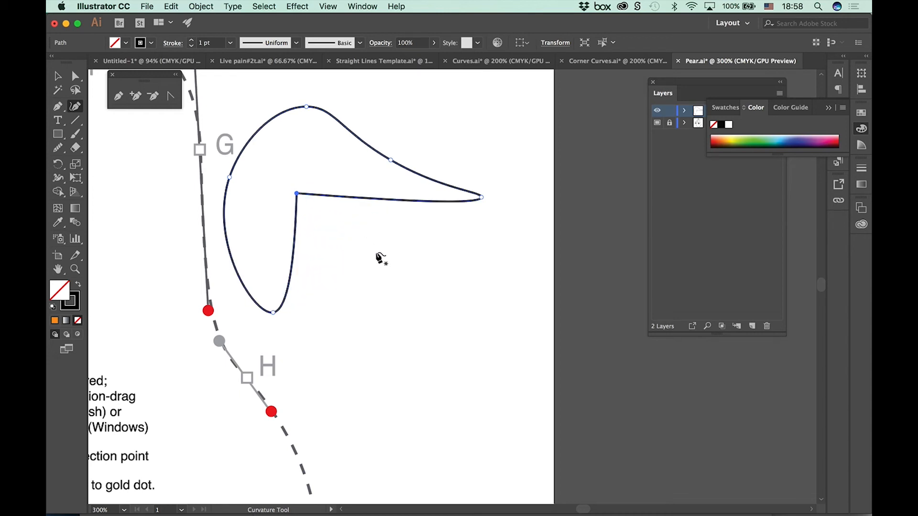
Step: Move the shape's upper-right point outward, then convert its bottom and left smooth points to corners and reposition them
drag(391, 161, 440, 105)
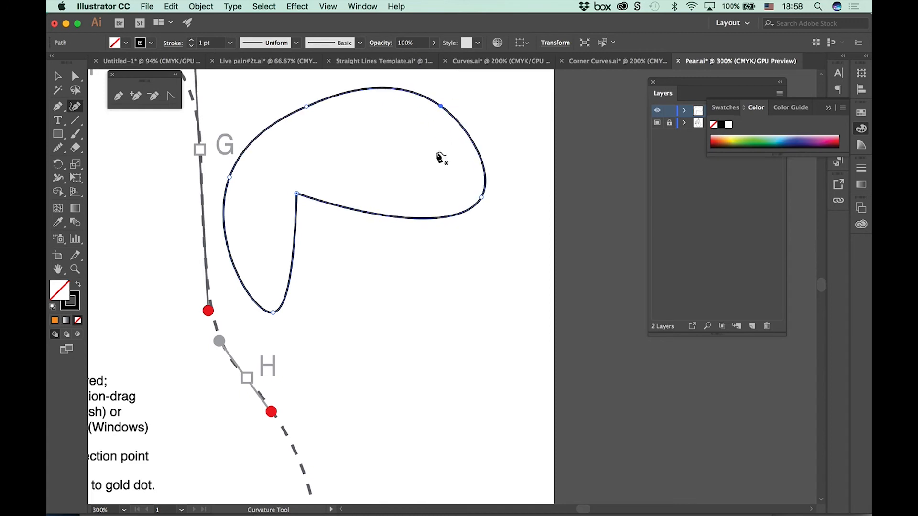
double_click(273, 313)
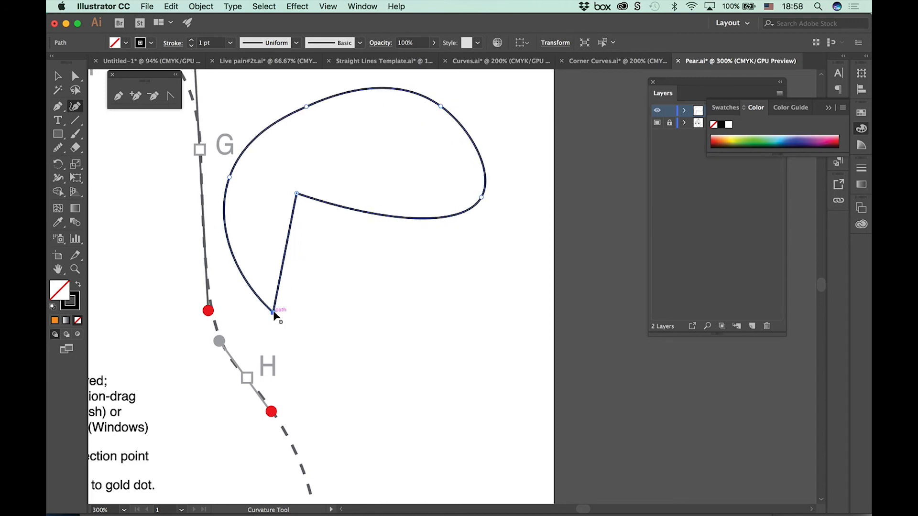
drag(273, 313, 380, 309)
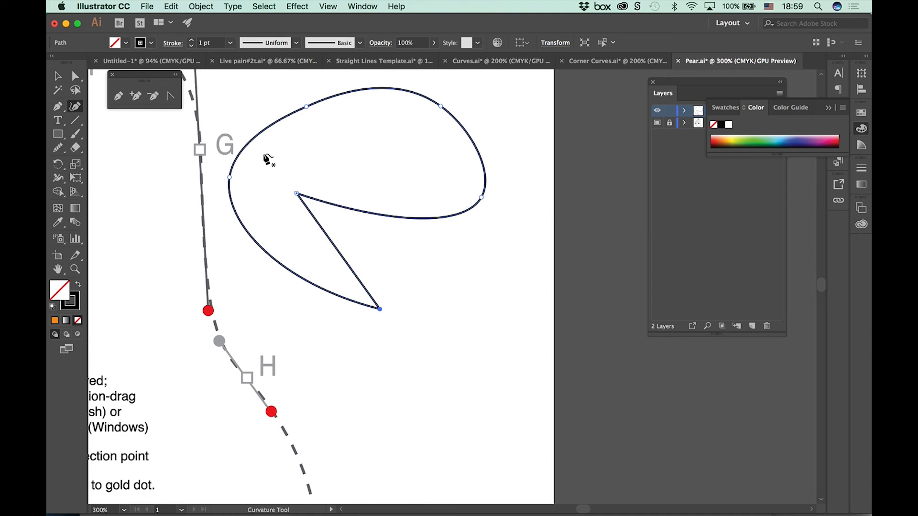
click(229, 177)
double_click(229, 177)
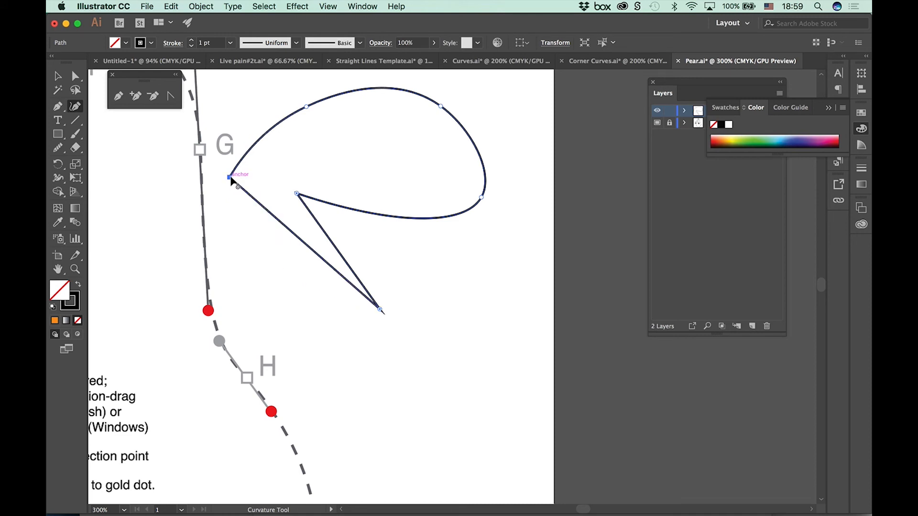
drag(229, 177, 250, 107)
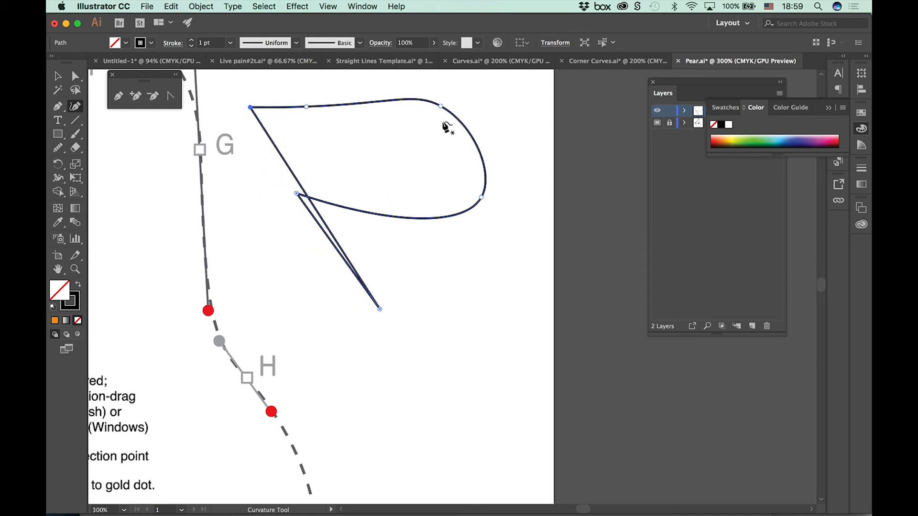
Step: Add an anchor point on the shape's right-hand curve, pull it inward, and remove that point again
click(472, 138)
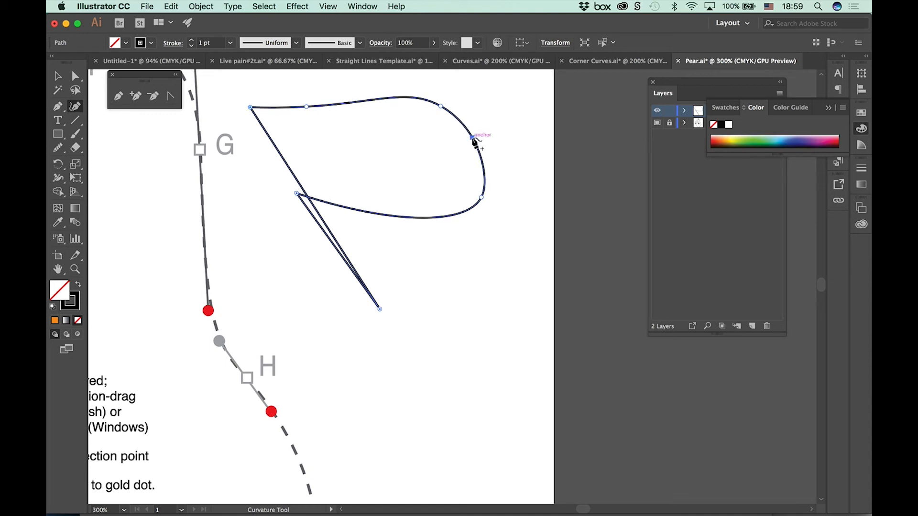
drag(471, 137, 413, 142)
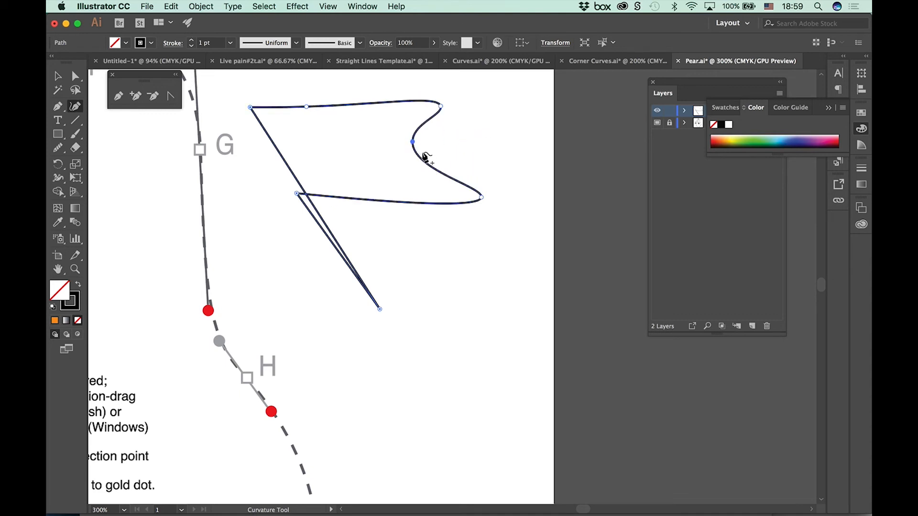
key(Delete)
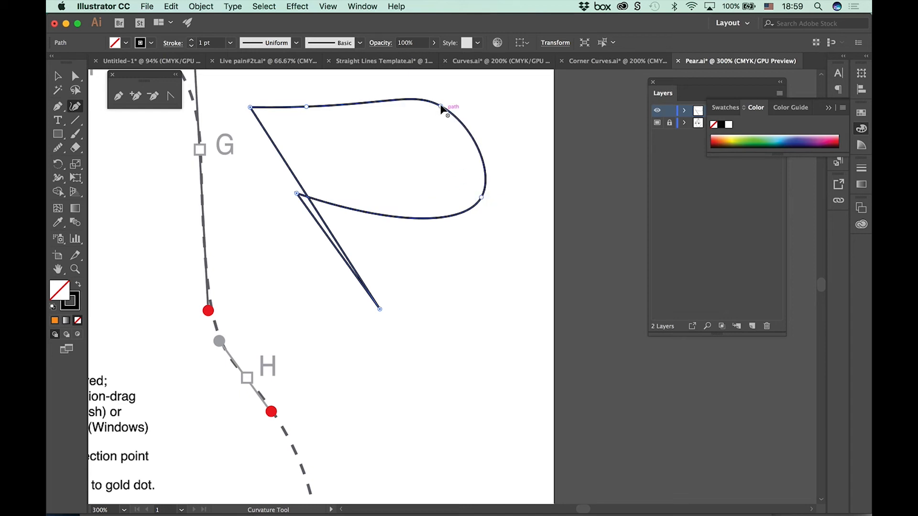
Step: Delete the entire practice shape beside points G and H
drag(440, 107, 476, 144)
key(Delete)
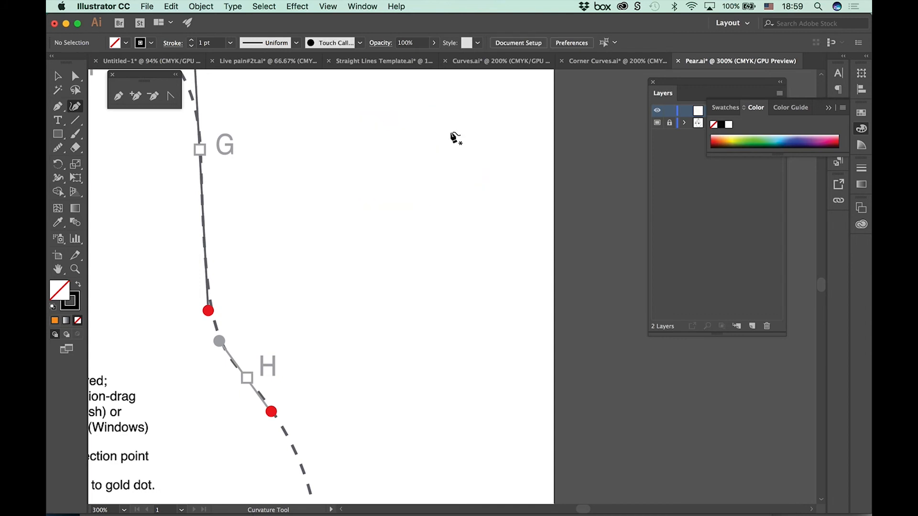
Step: Draw a closed fish-like loop with six smooth points beside points G and H using the Curvature tool, crossing itself at the tail
click(505, 193)
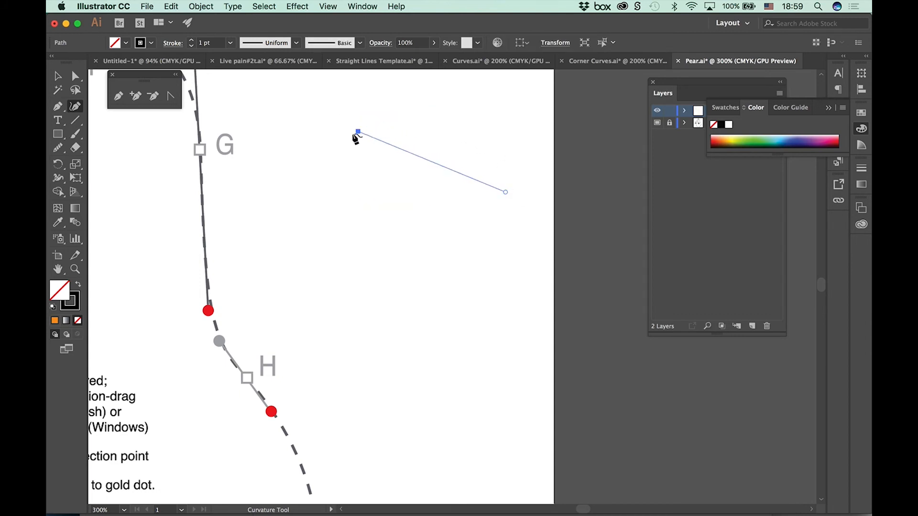
click(352, 133)
click(280, 188)
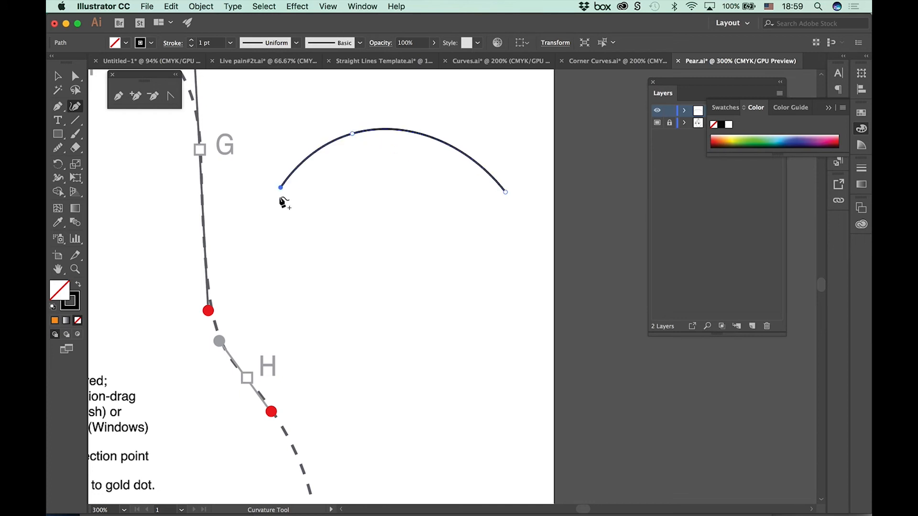
click(271, 245)
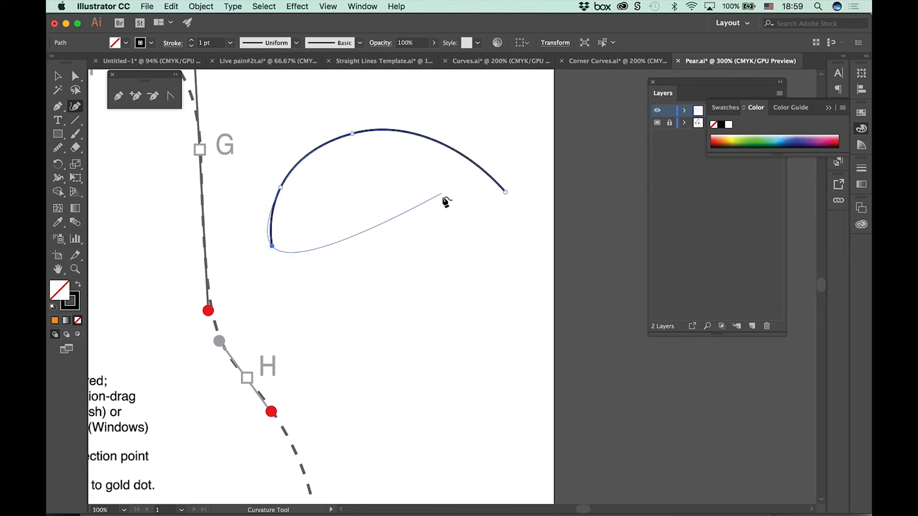
click(441, 251)
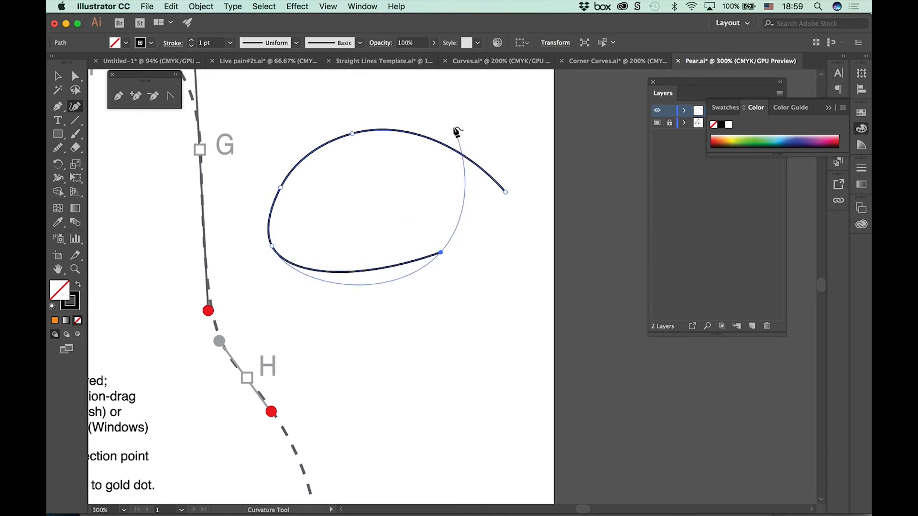
click(447, 119)
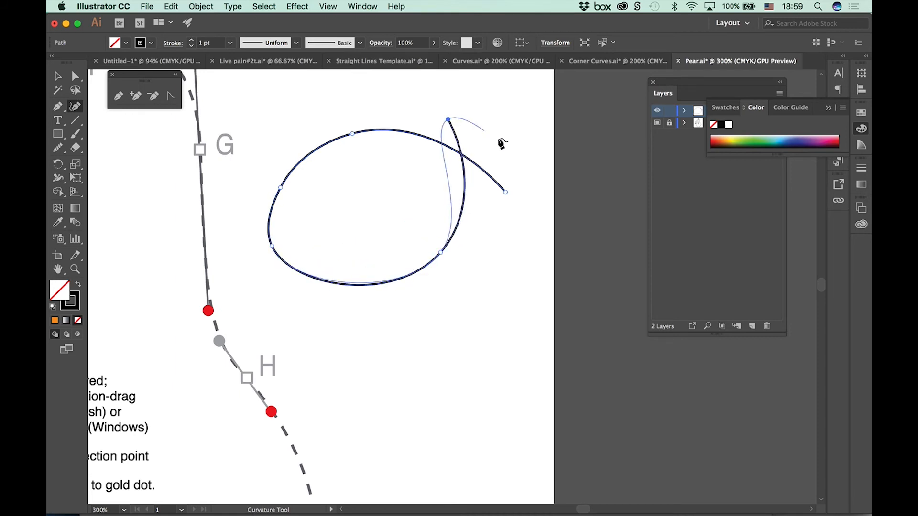
click(505, 193)
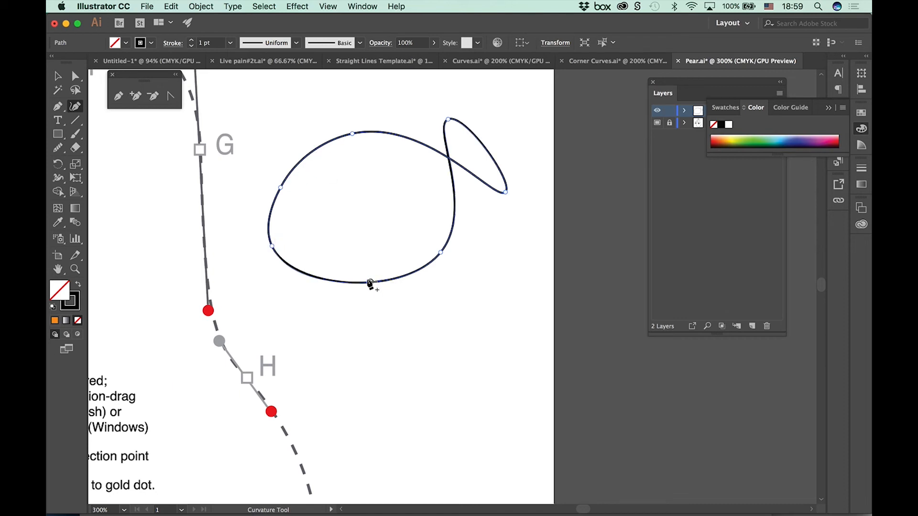
Step: Reshape the fish body by adding a point on its belly and repositioning its belly, nose and back points into a slimmer oval
drag(370, 283, 364, 267)
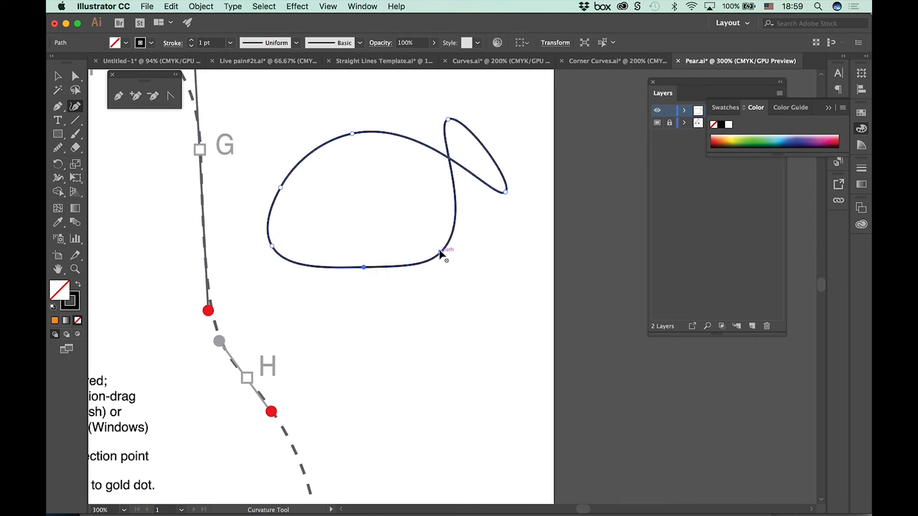
drag(440, 254, 432, 228)
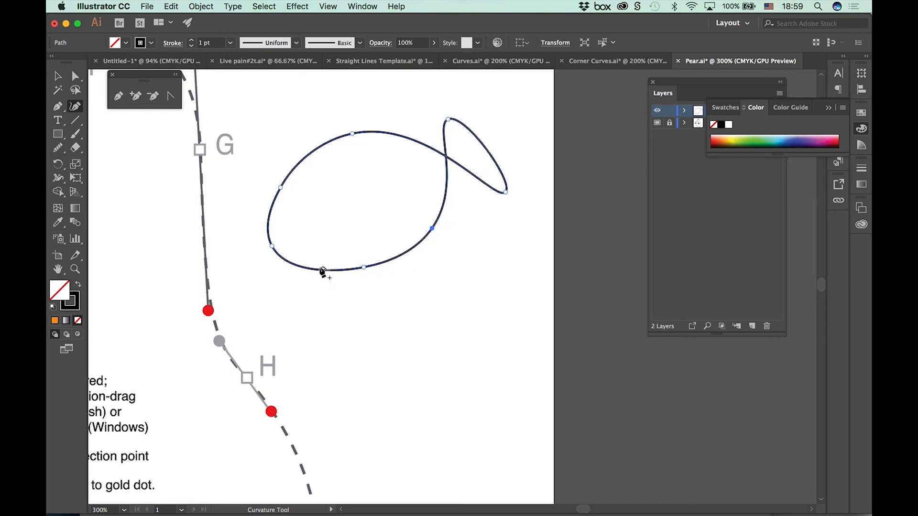
drag(271, 247, 255, 219)
drag(352, 134, 361, 161)
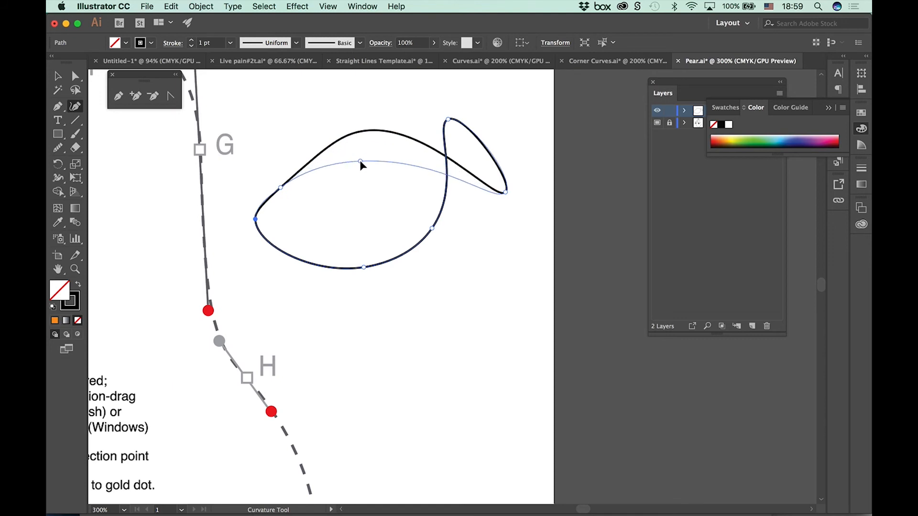
drag(279, 187, 279, 176)
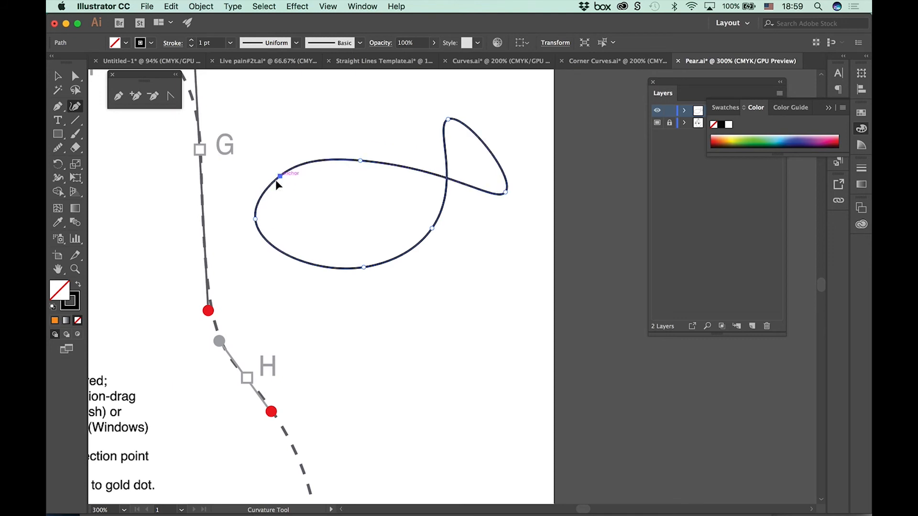
Step: Convert the fish's nose point and both tail-tip points from smooth to corner points
double_click(255, 220)
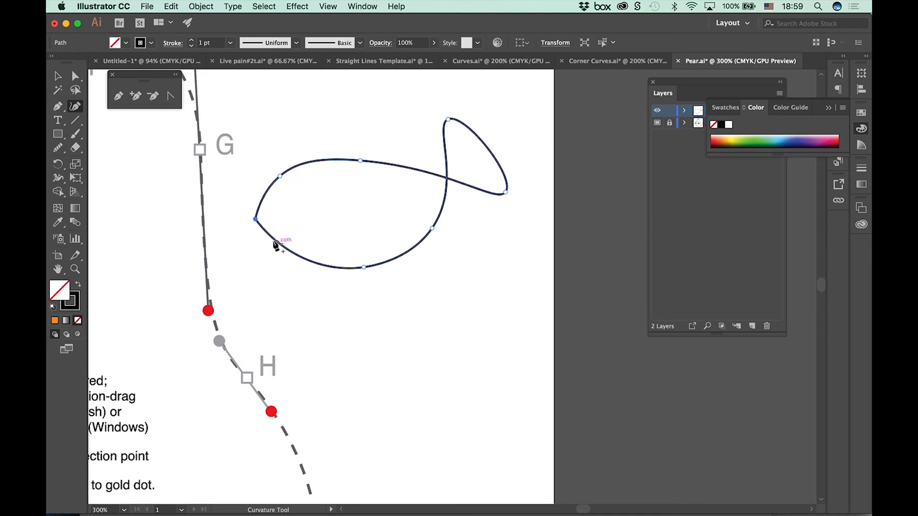
double_click(506, 193)
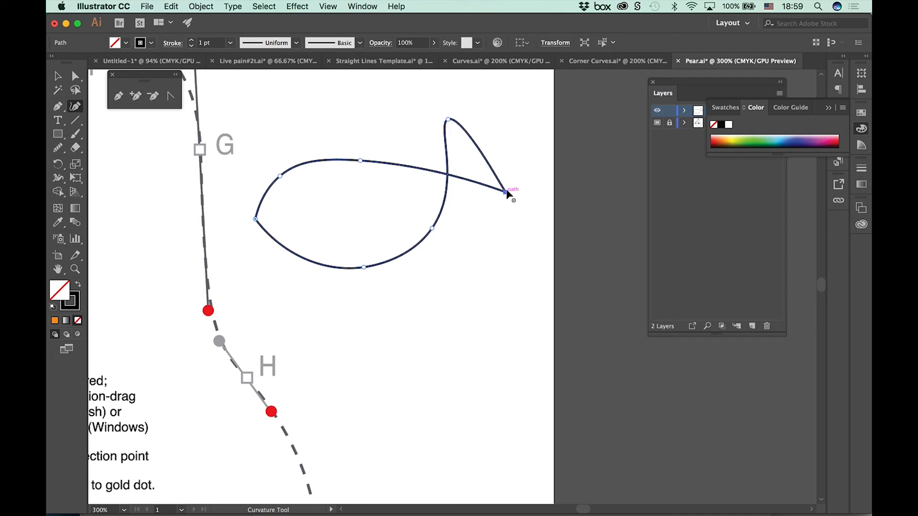
double_click(448, 119)
Step: Lower the tail's lower tip and bow the tail's outer edge outward, then delete the whole fish shape
drag(506, 192, 508, 235)
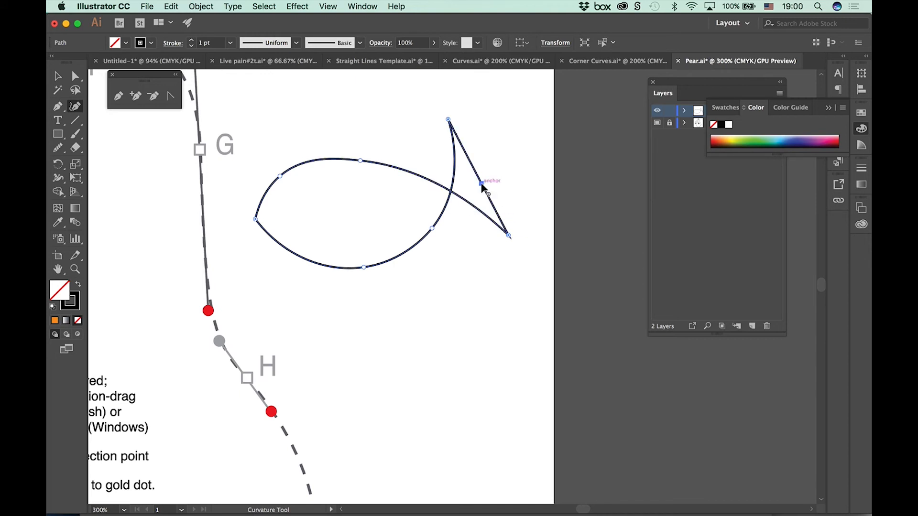
drag(483, 188, 498, 177)
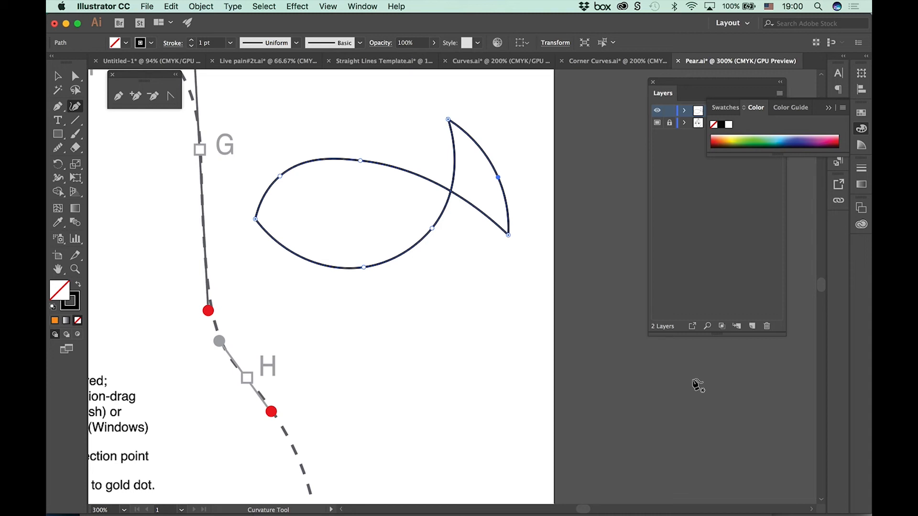
key(Delete)
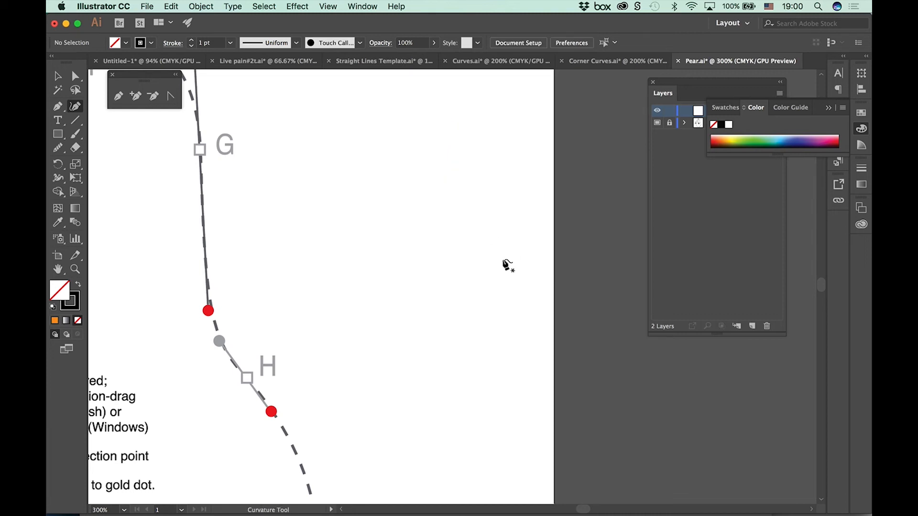
Step: Draw a closed practice shape beside points G and H with three smooth points on its outer curve and four corner points on its inner side
key(super+minus)
key(super+minus)
drag(424, 337, 543, 273)
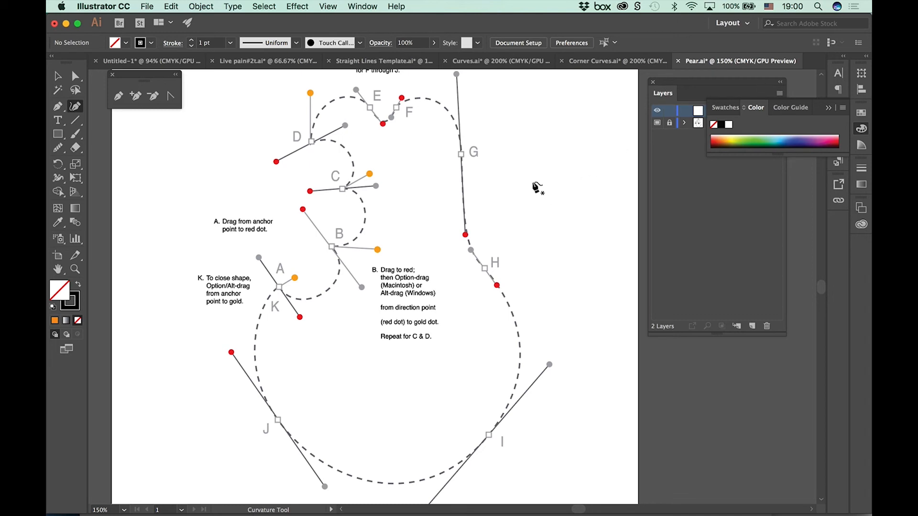
click(516, 132)
click(586, 190)
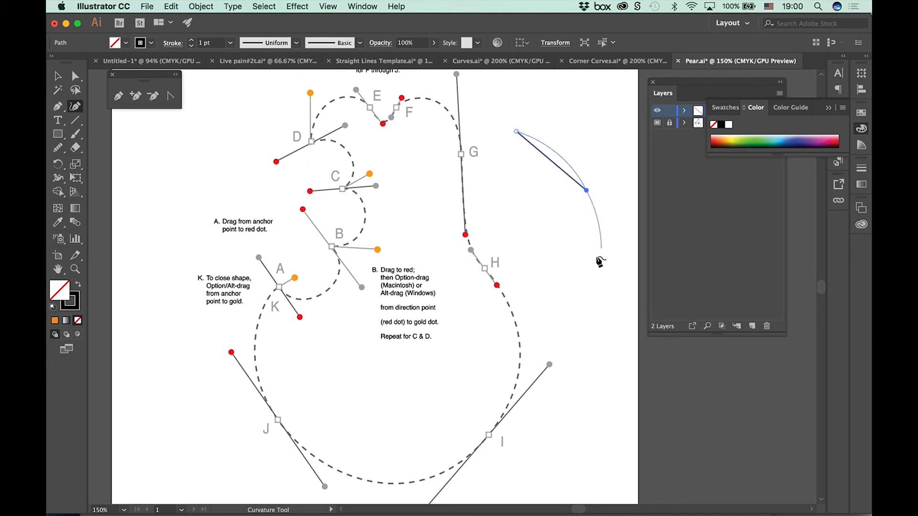
click(581, 271)
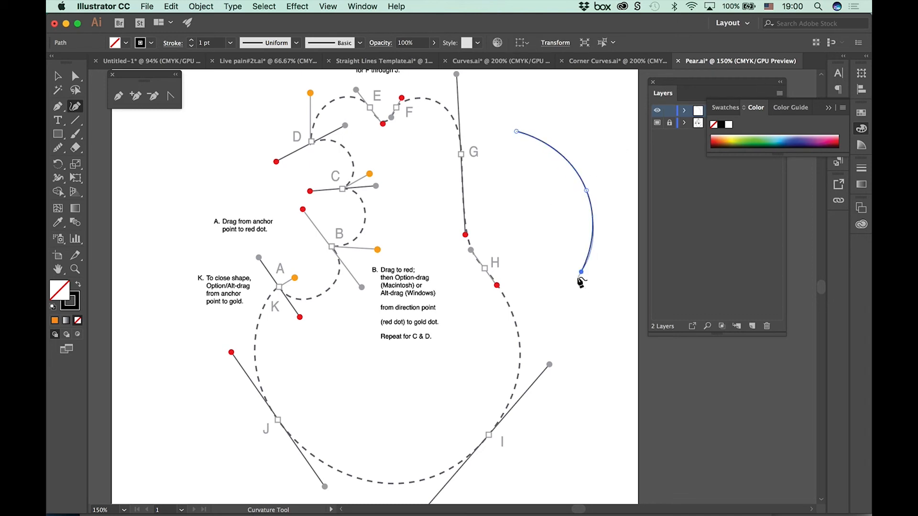
click(521, 224)
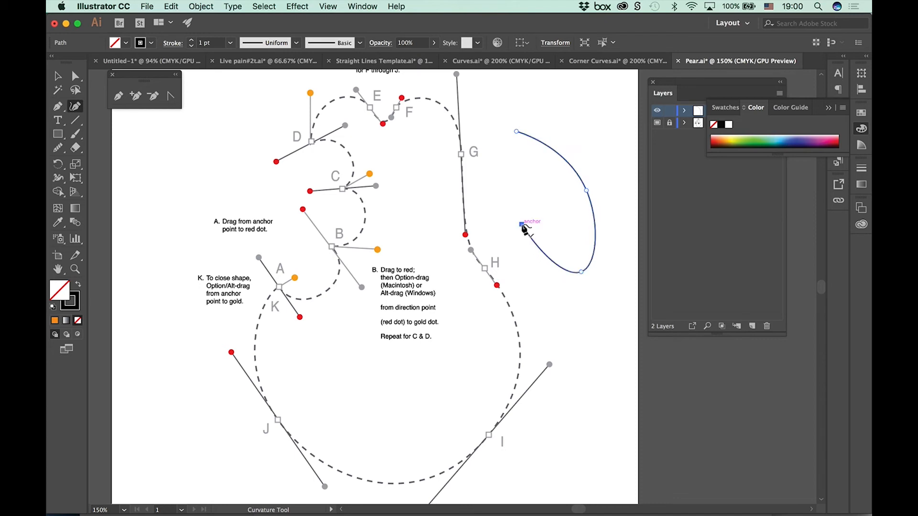
double_click(532, 180)
double_click(487, 178)
click(494, 146)
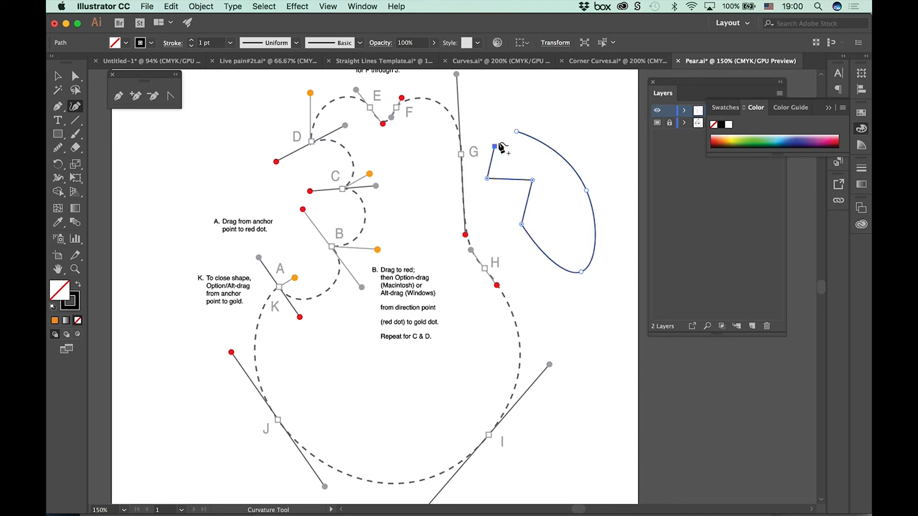
click(517, 131)
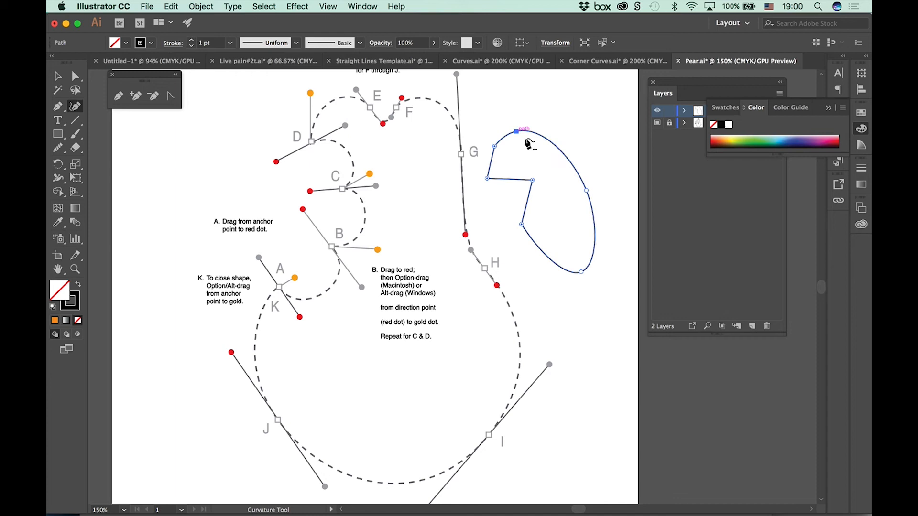
Step: Convert the practice shape's innermost corner to a smooth point and pull it deeper into the shape, then delete the entire shape
double_click(532, 180)
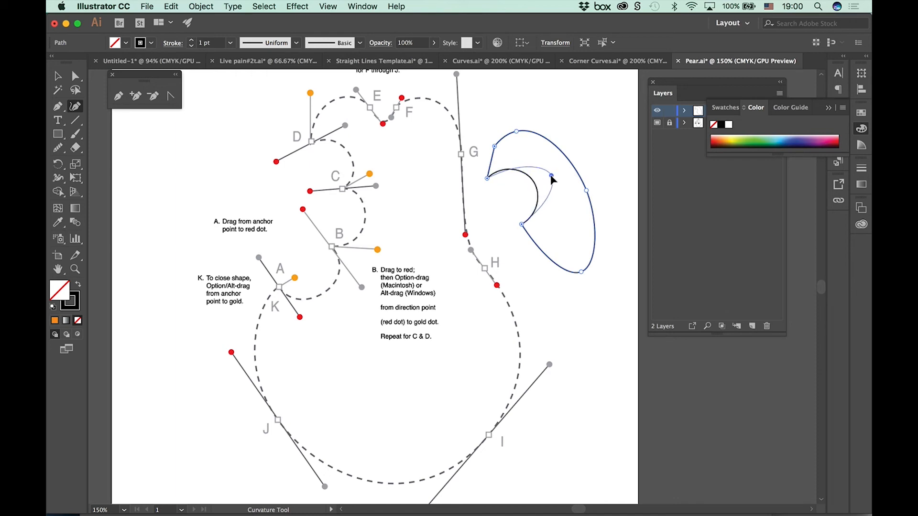
key(Delete)
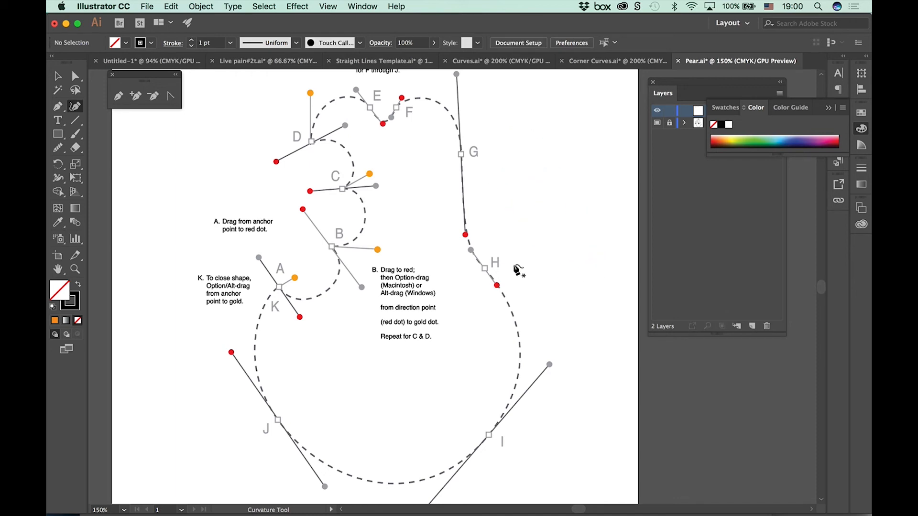
Step: Draw a closed Curvature path on the pear template by placing smooth points at A through J and closing it at A
click(279, 288)
click(333, 247)
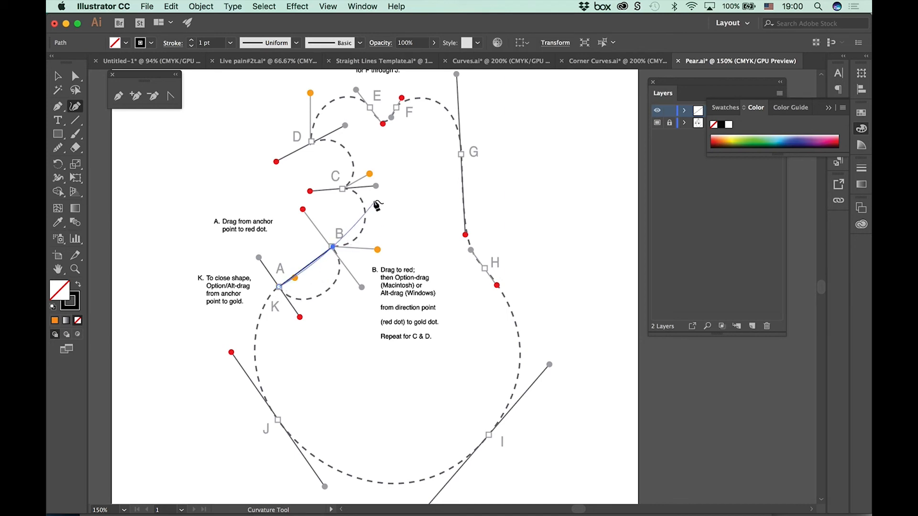
click(342, 189)
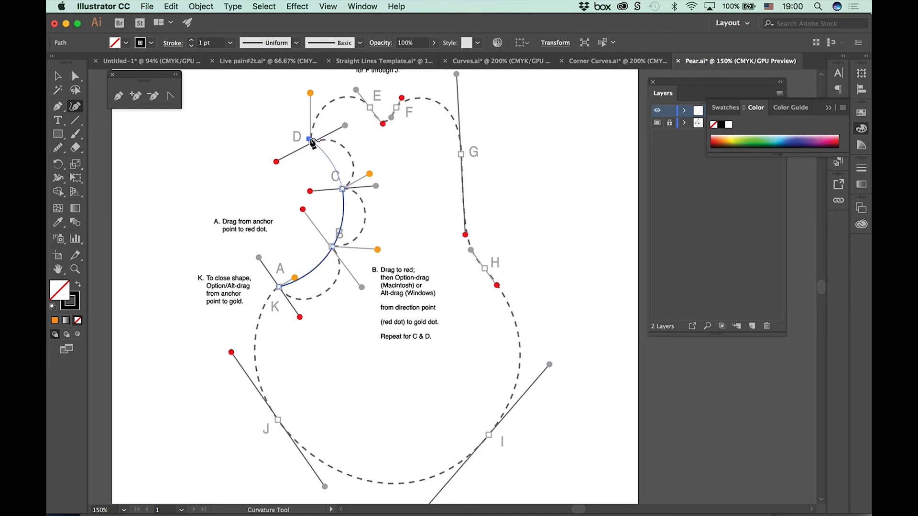
click(311, 142)
click(367, 105)
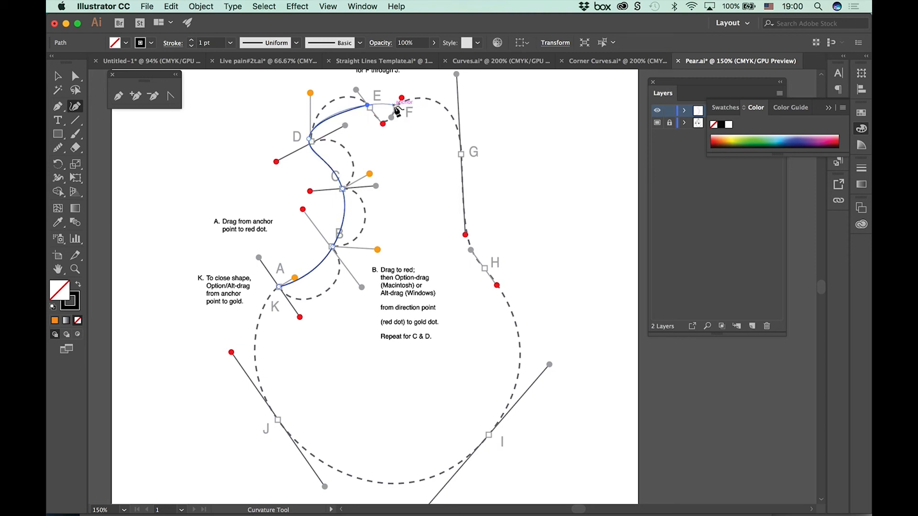
click(394, 106)
click(459, 153)
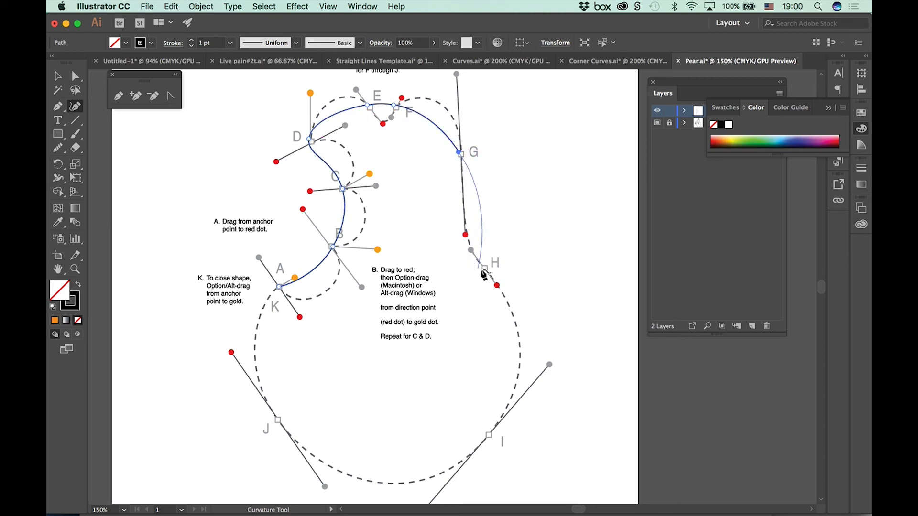
click(485, 268)
click(488, 435)
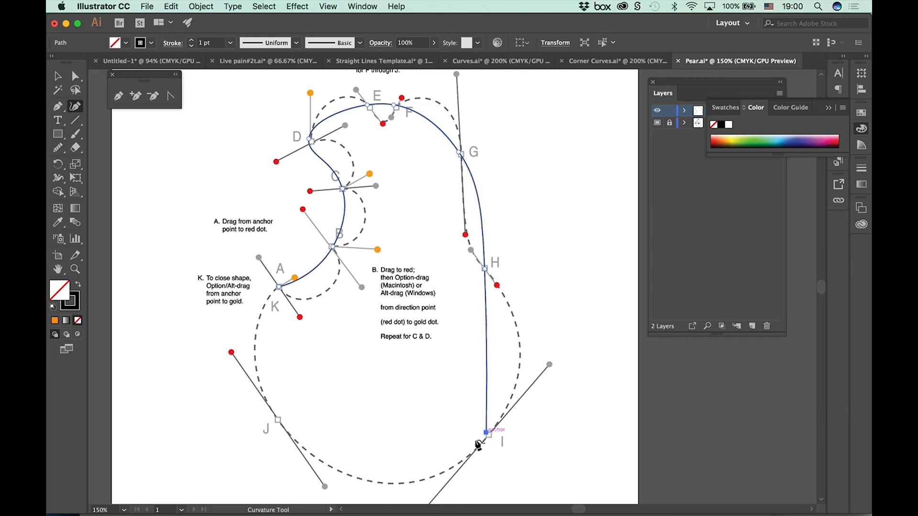
click(276, 417)
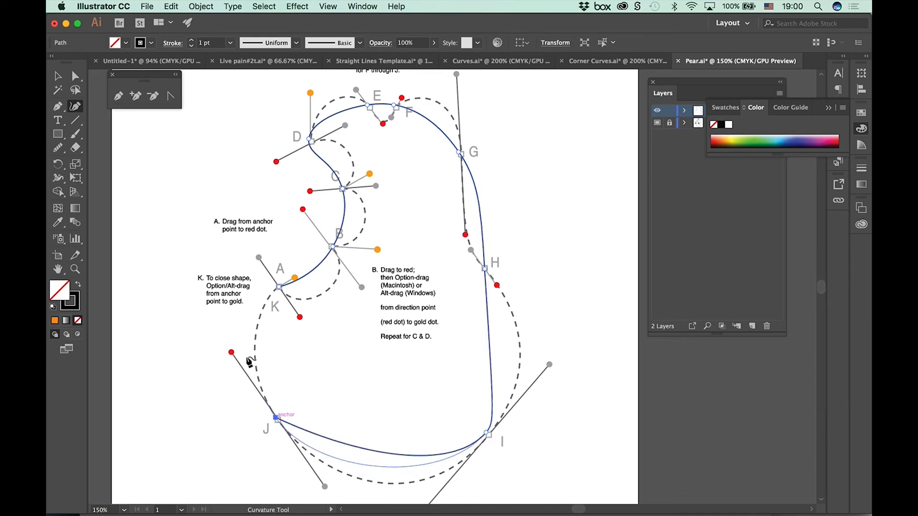
click(278, 288)
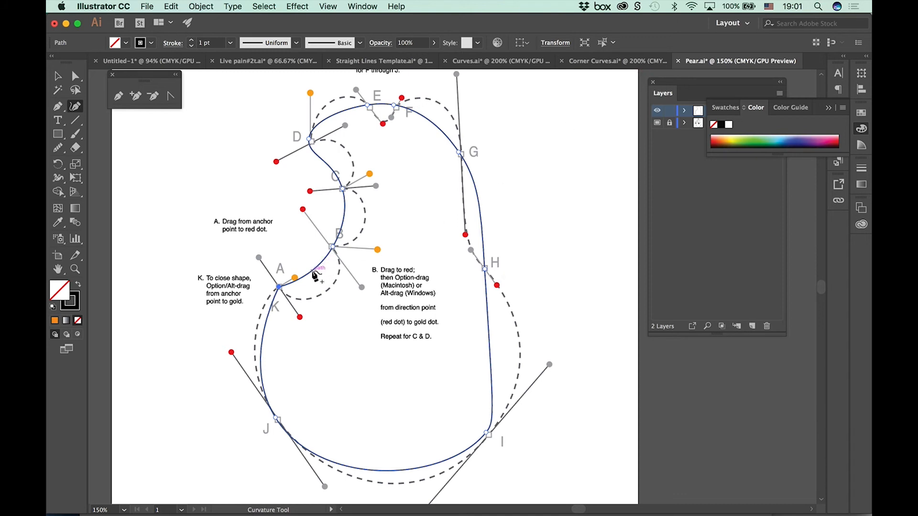
Step: Add a point between A and B, pull it onto the dashed curve, and convert points A and B to corners
drag(315, 274, 327, 290)
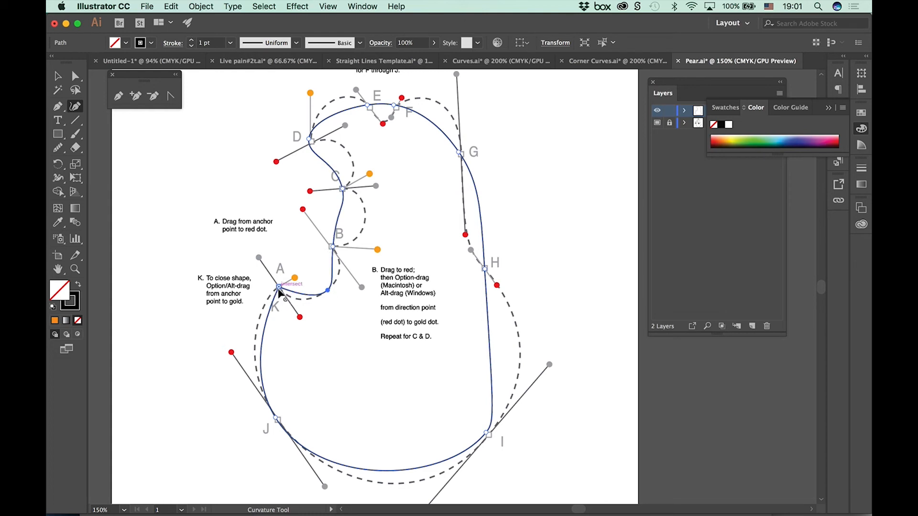
click(279, 287)
click(333, 247)
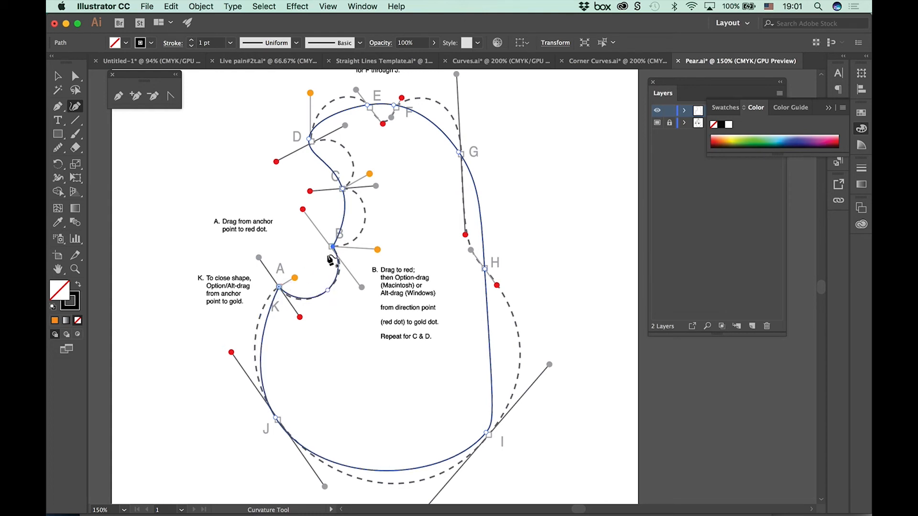
Step: Set the pear path's stroke to 3 pt, then bow its B–C and C–D segments toward the dashed curves with corners at C and D
click(192, 41)
click(191, 41)
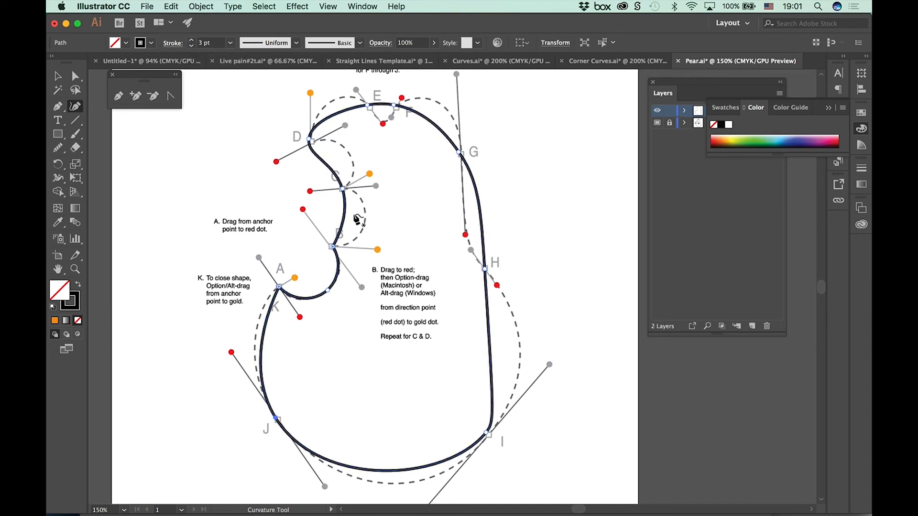
drag(345, 219, 366, 221)
double_click(342, 190)
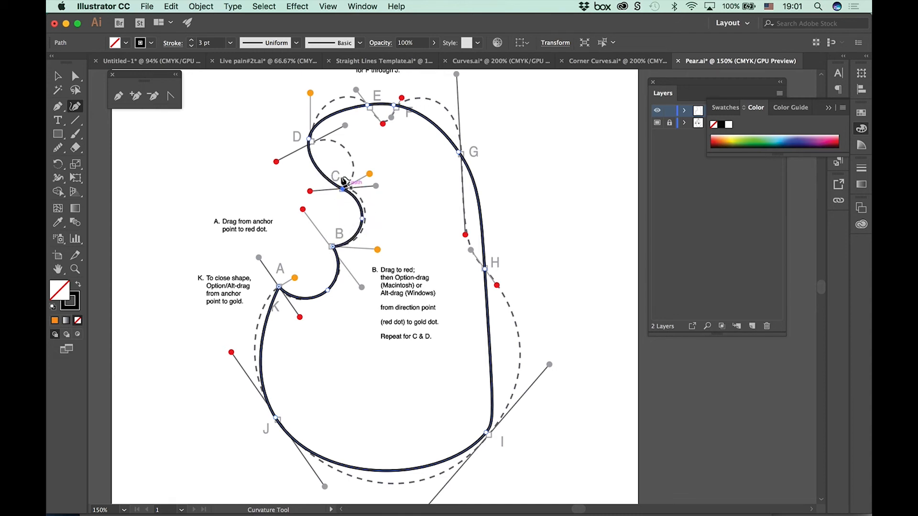
drag(319, 168, 345, 147)
click(309, 138)
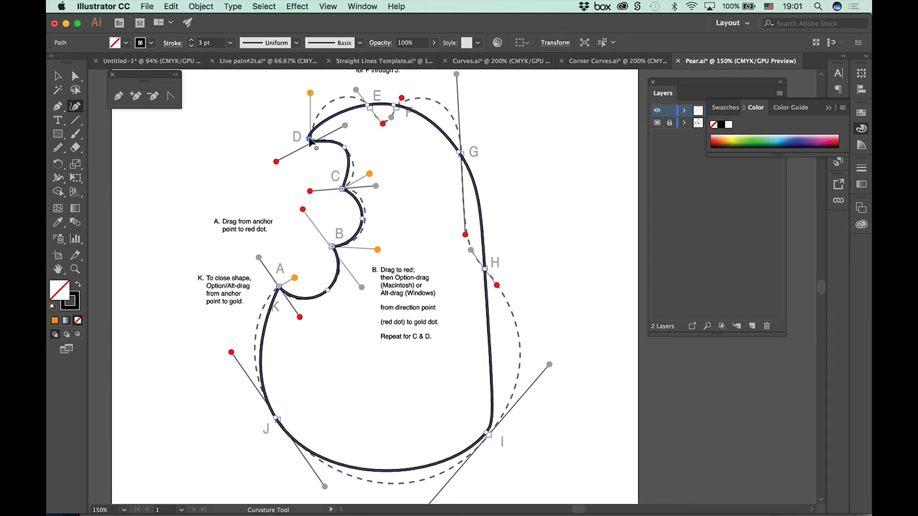
Step: Bow the pear's D–E and F–G segments onto the dashed curves and shape a pointed notch between E and F
drag(344, 115, 331, 101)
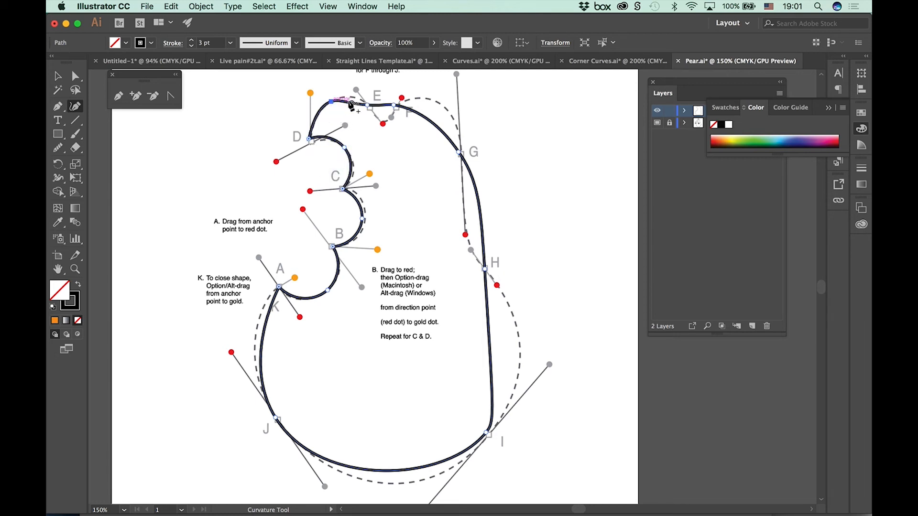
click(366, 104)
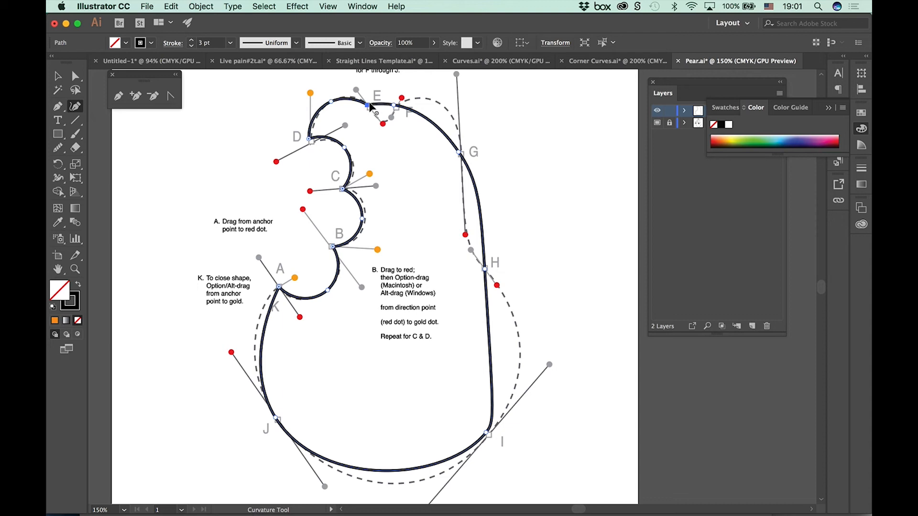
click(399, 105)
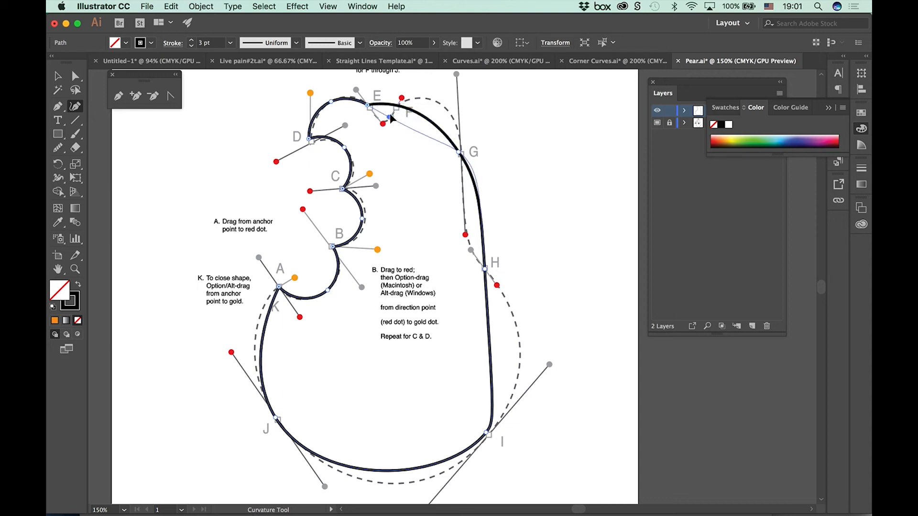
drag(398, 106, 440, 104)
double_click(402, 107)
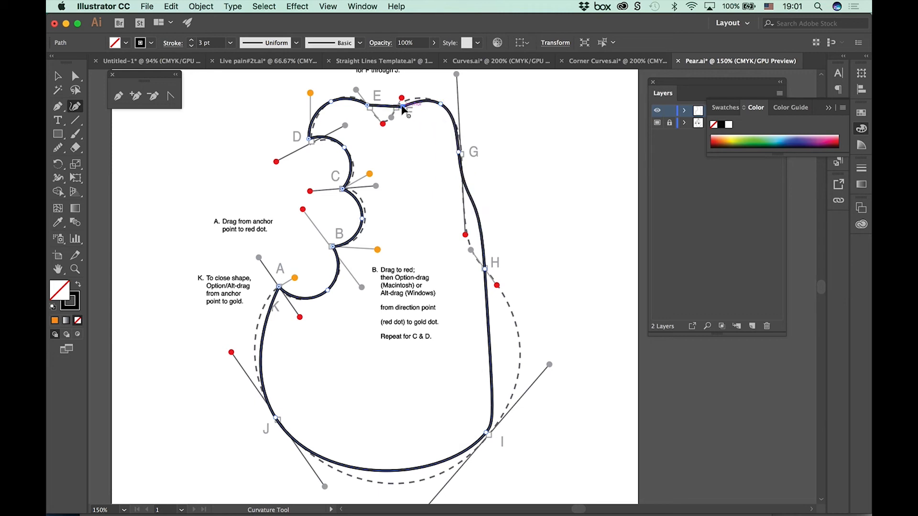
drag(385, 106, 408, 101)
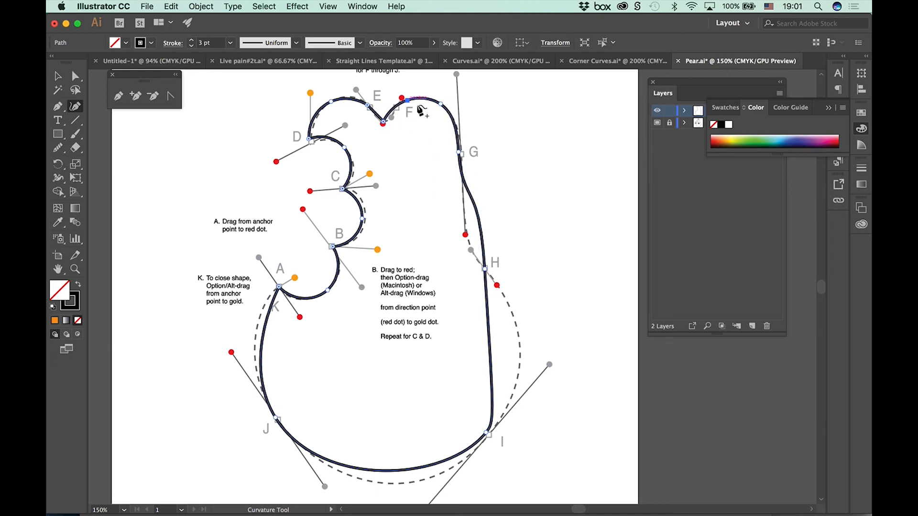
Step: Convert point H to a corner and pull the G–H, H–I and I–J segments onto the dashed outline
double_click(485, 269)
drag(472, 225, 466, 234)
drag(516, 368, 521, 371)
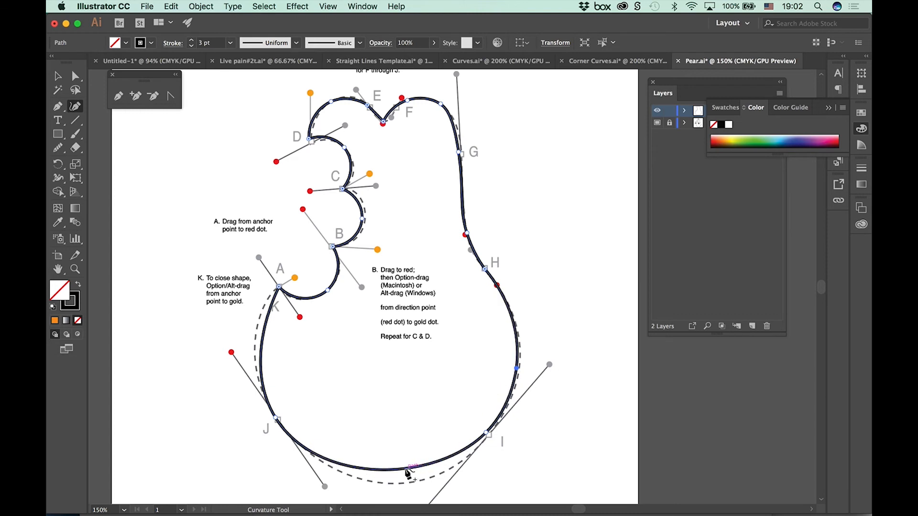
drag(409, 473, 410, 481)
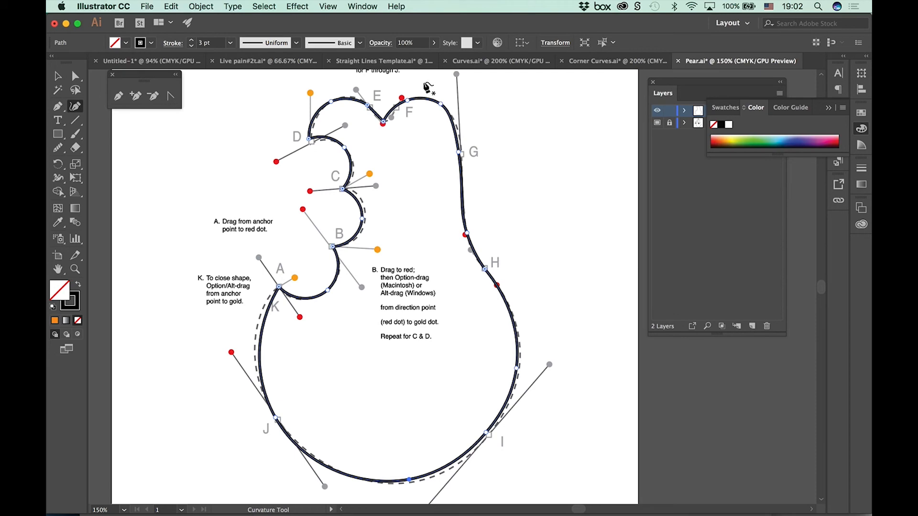
Step: Close all open documents, discarding their unsaved changes
right_click(376, 62)
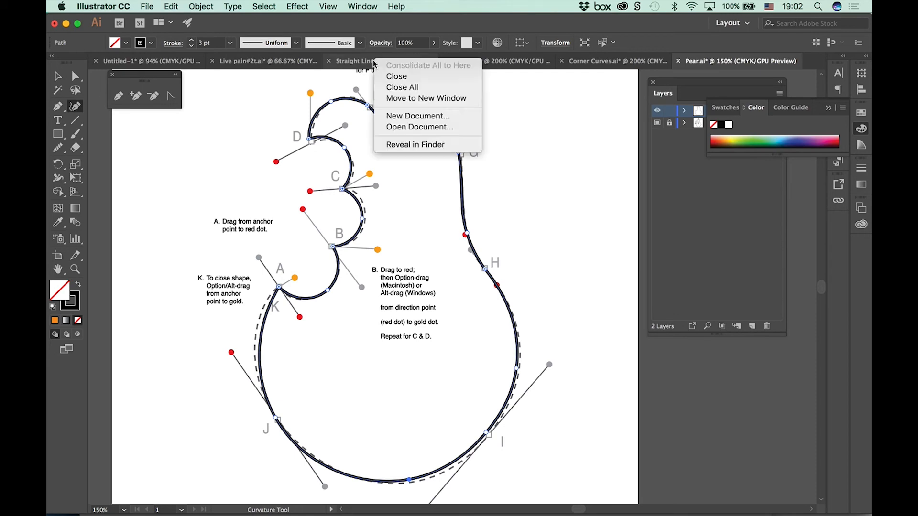
click(392, 88)
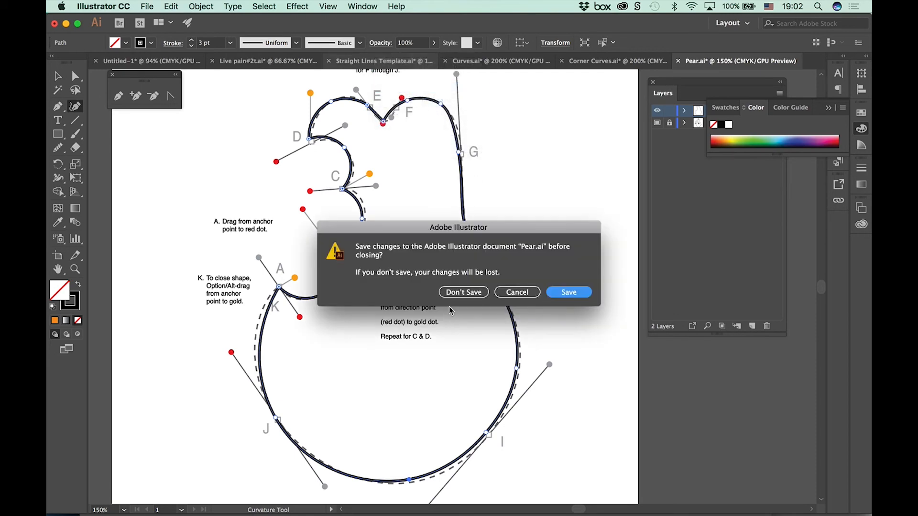
click(450, 292)
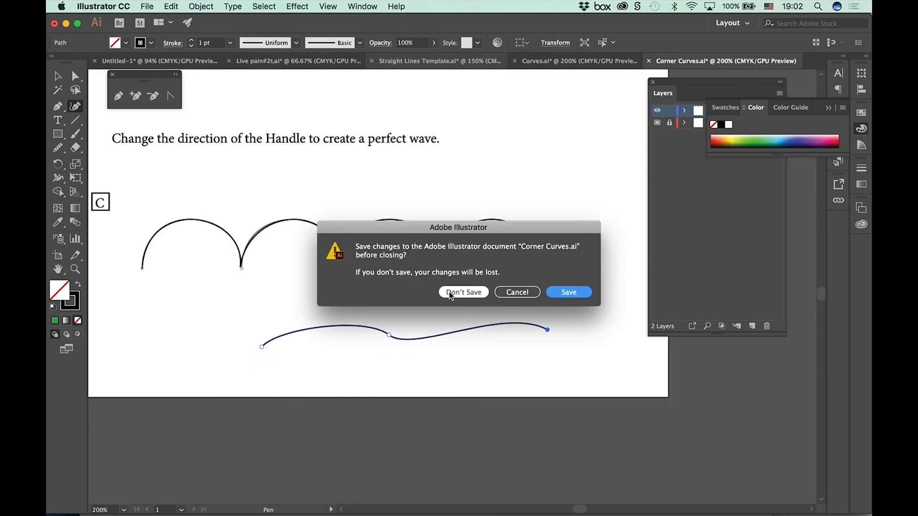
click(449, 293)
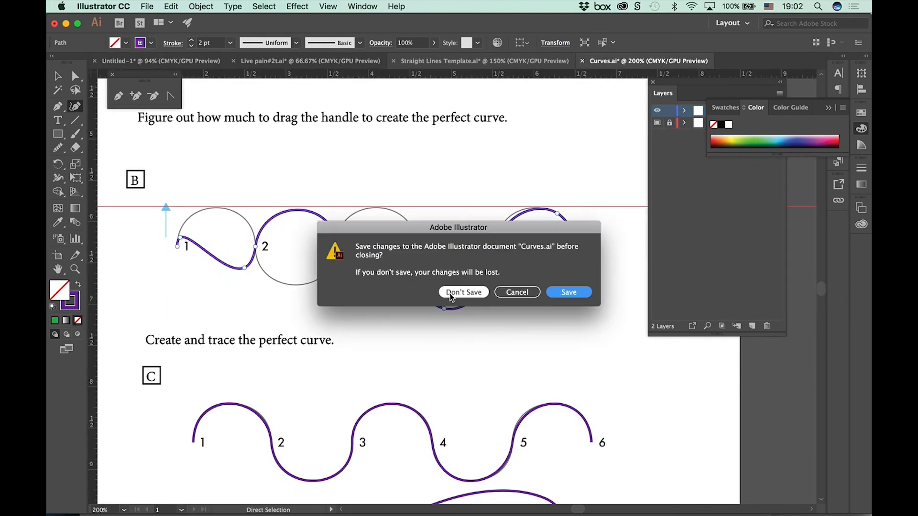
click(449, 292)
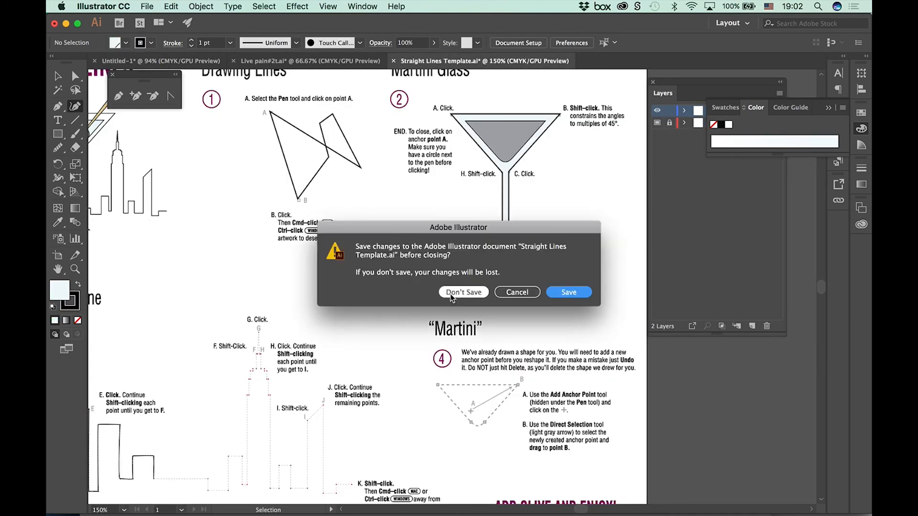
click(450, 293)
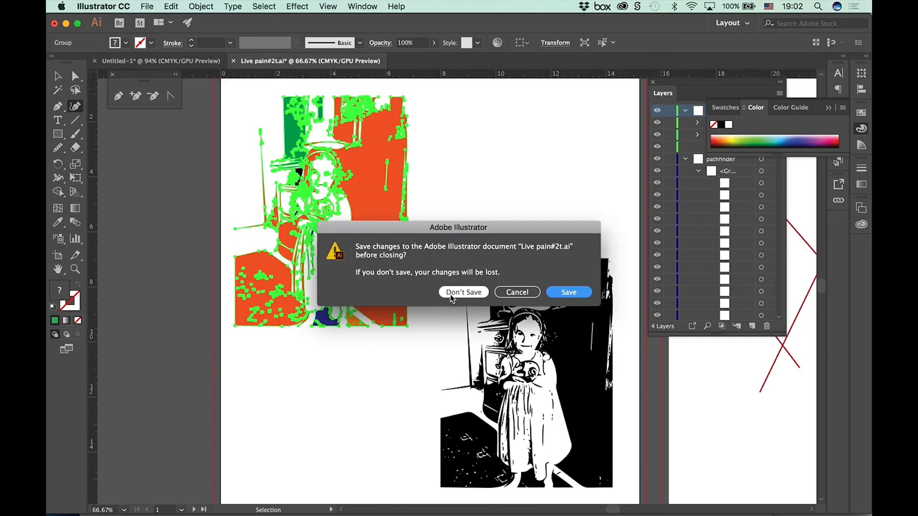
click(450, 293)
click(451, 293)
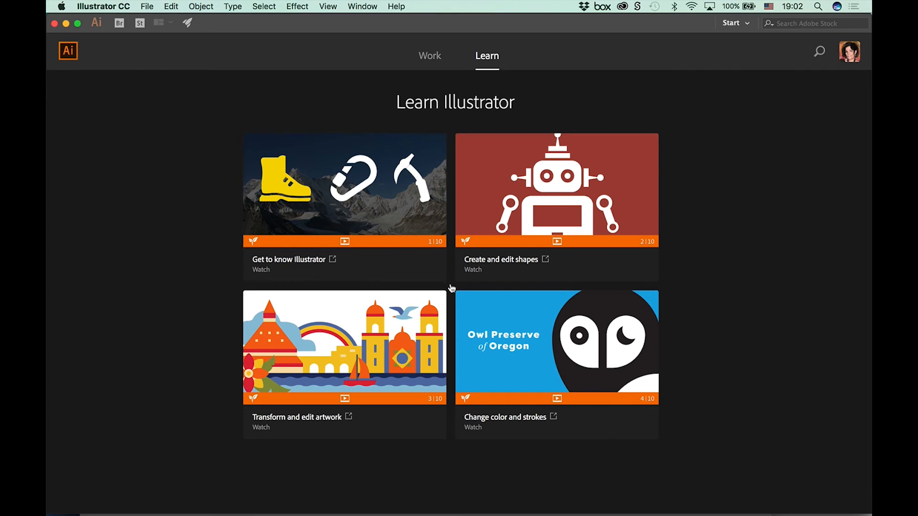
Step: Create a new Letter document, 612 x 792 pt, portrait, in CMYK Color
click(146, 6)
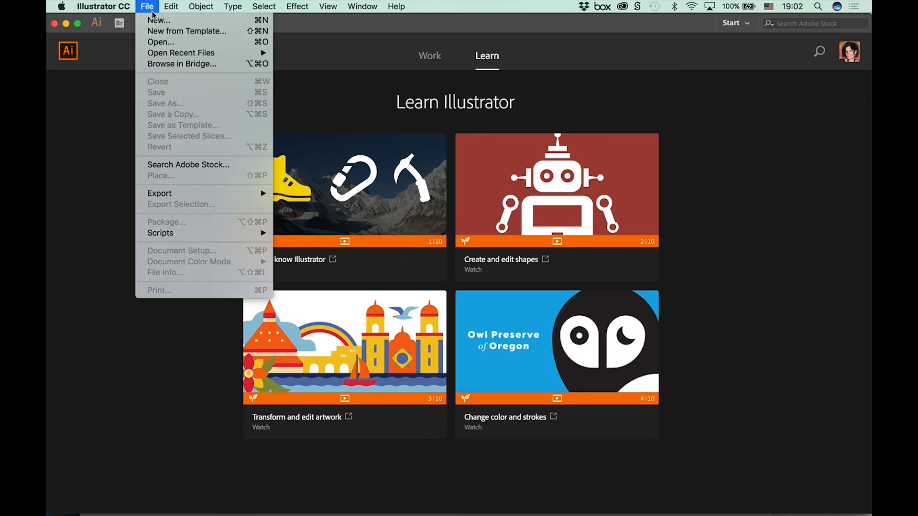
click(155, 20)
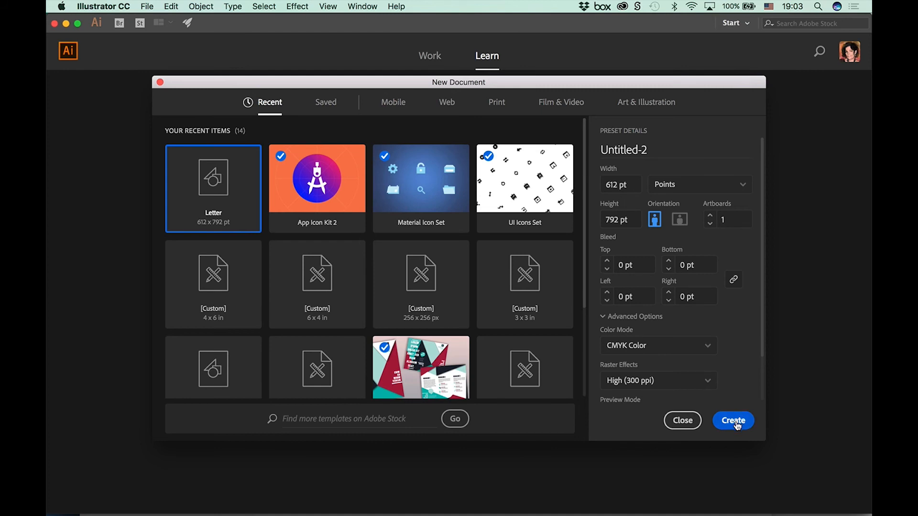
click(736, 425)
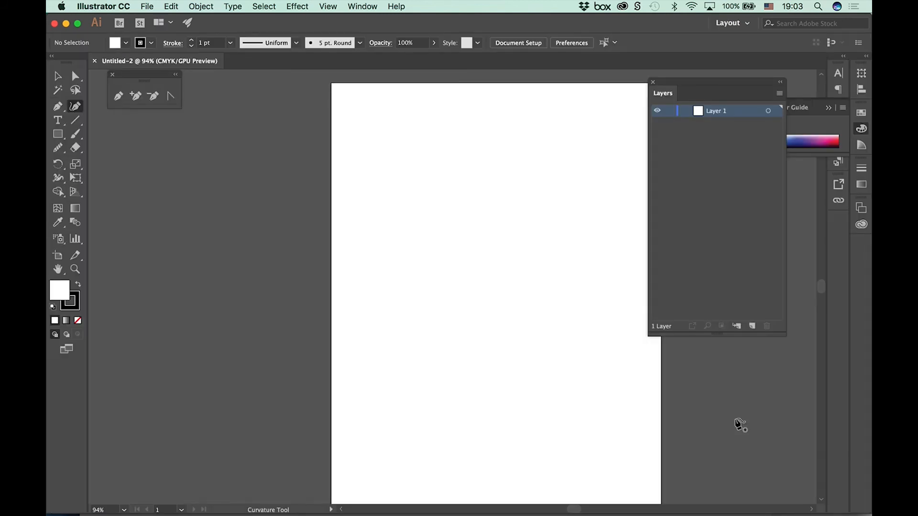
Step: Start placing an image and browse to the Image Trace folder inside Adobe AI_drawing tools
click(148, 6)
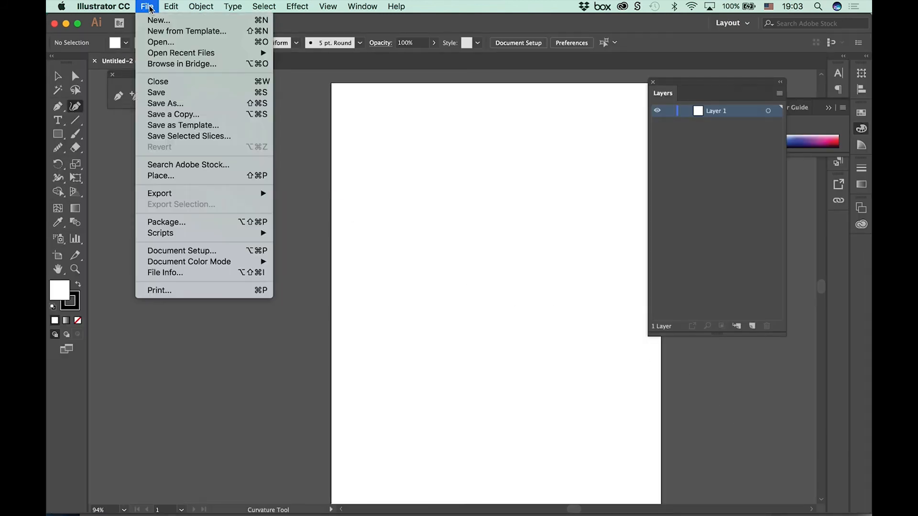
click(257, 176)
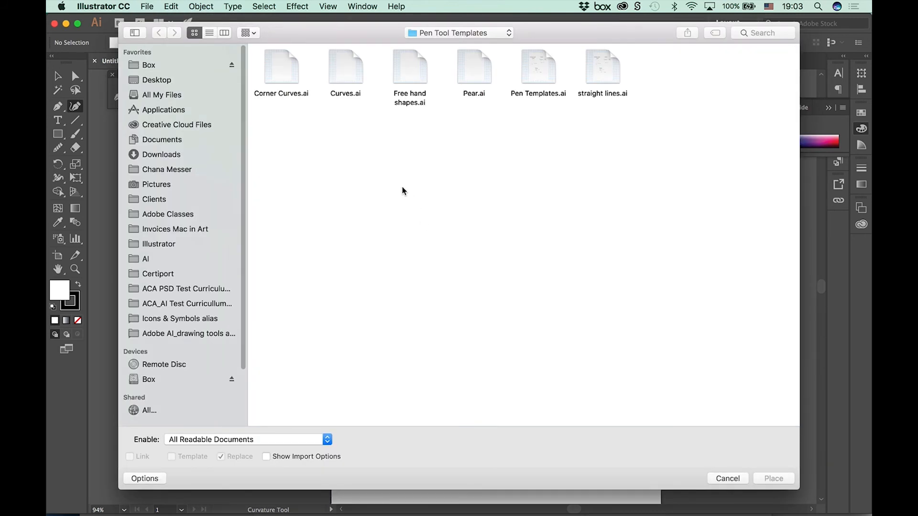
click(434, 33)
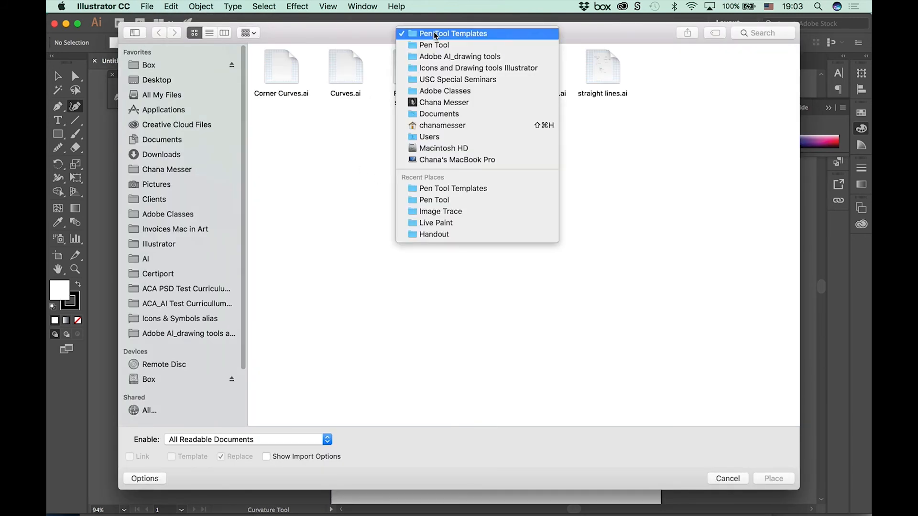
click(441, 56)
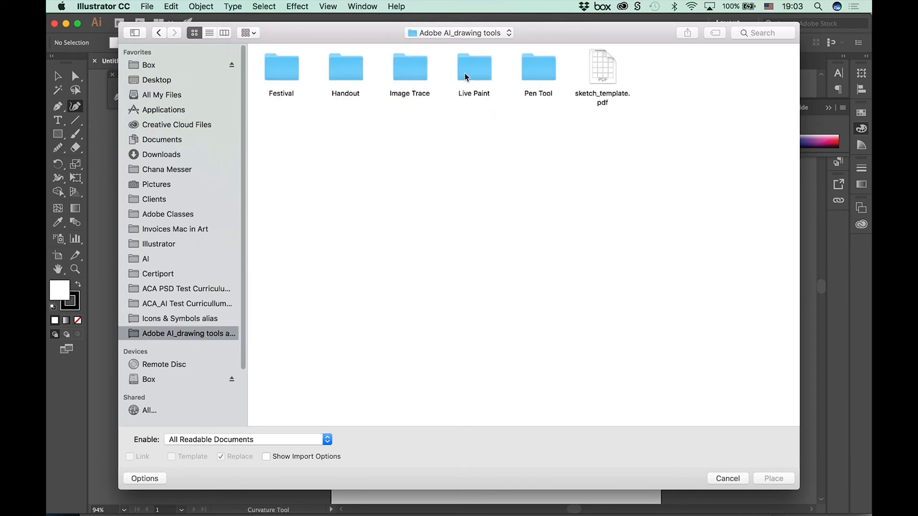
double_click(424, 79)
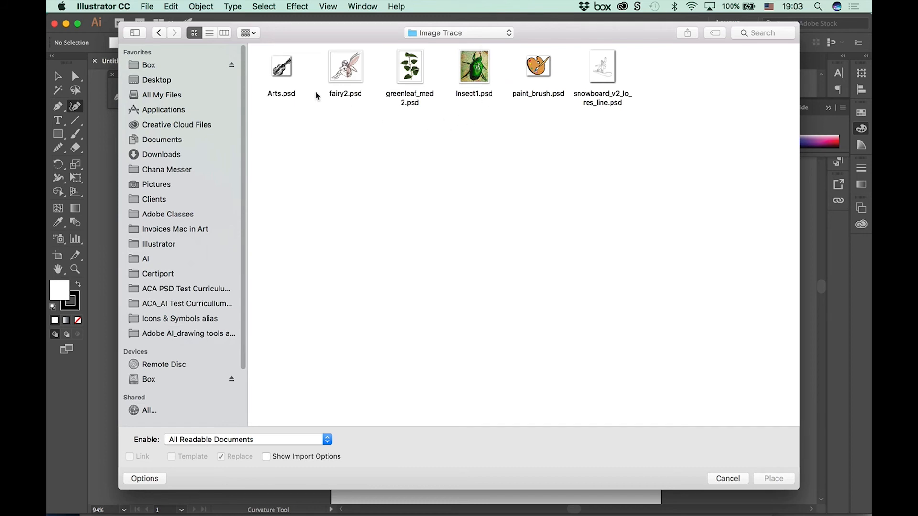
Step: Preview Arts.psd and fairy2.psd in the Image Trace folder
click(282, 70)
key(space)
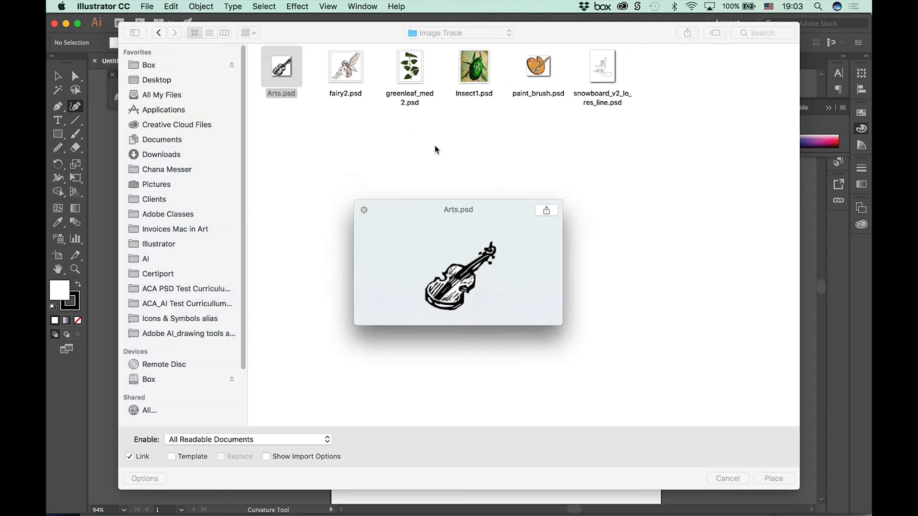
key(space)
key(Right)
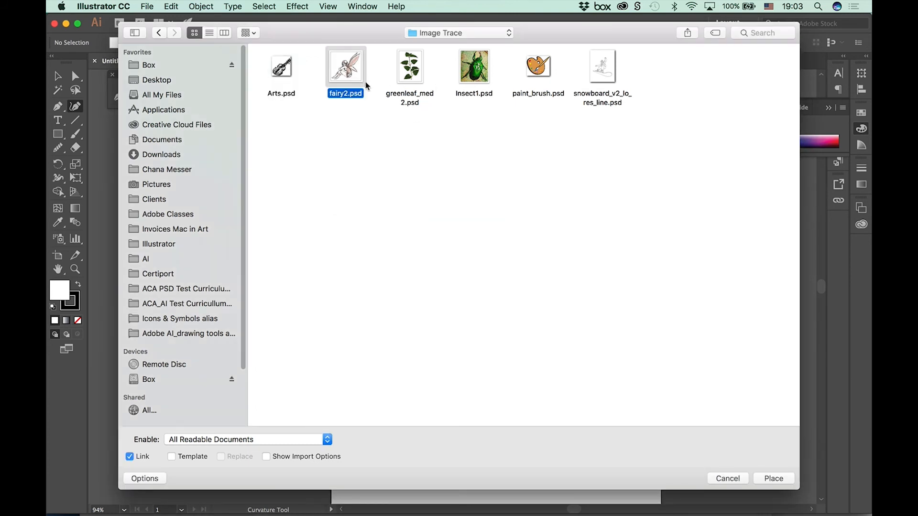
key(space)
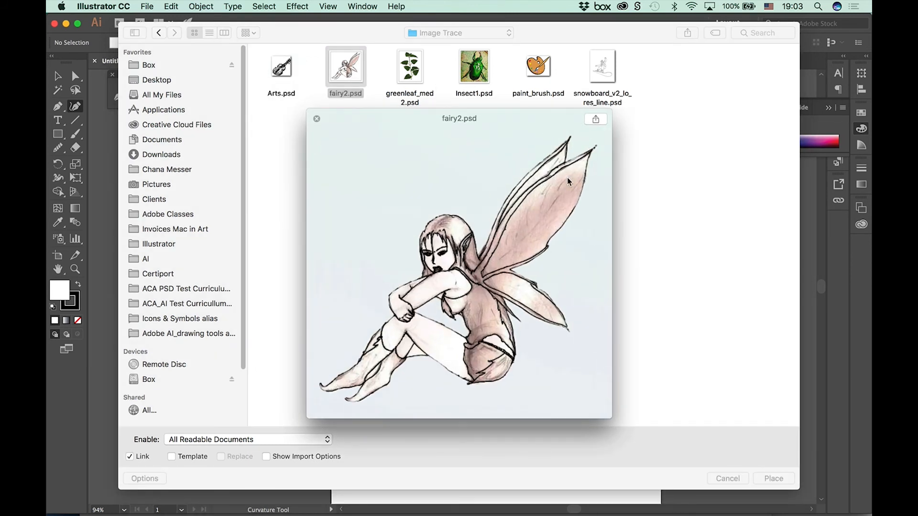
Step: Place paint_brush.psd as a linked image at its original size and move it to the middle of the artboard
click(548, 72)
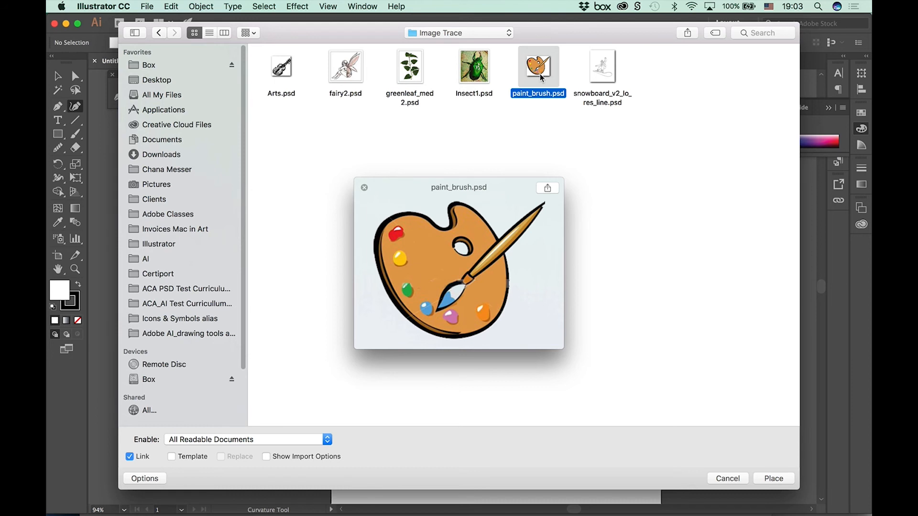
click(771, 479)
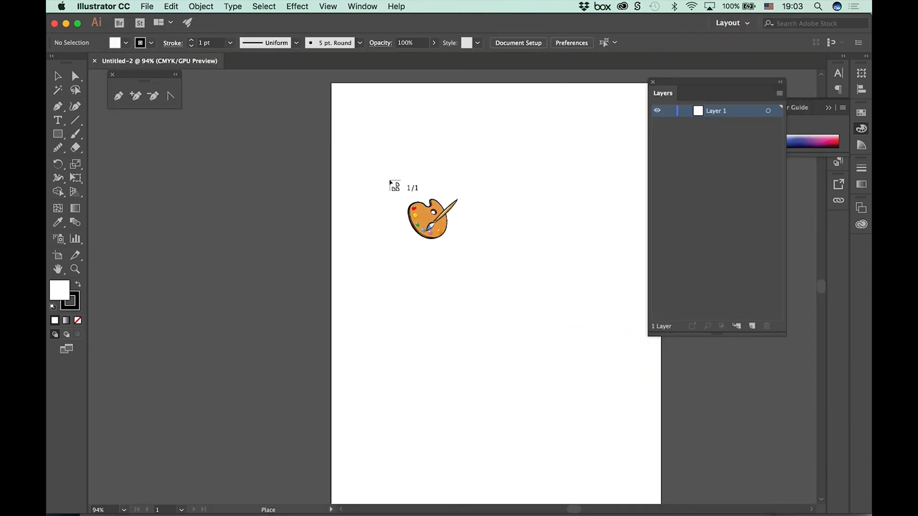
click(389, 180)
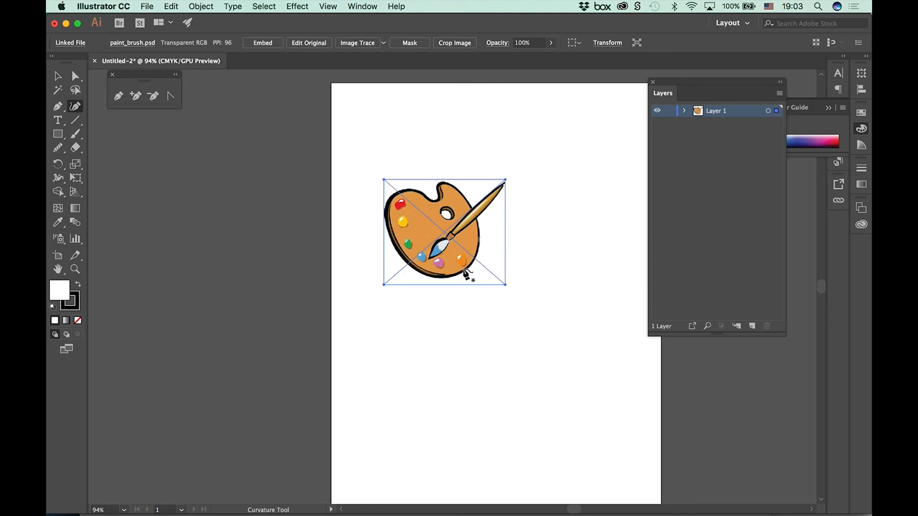
click(58, 76)
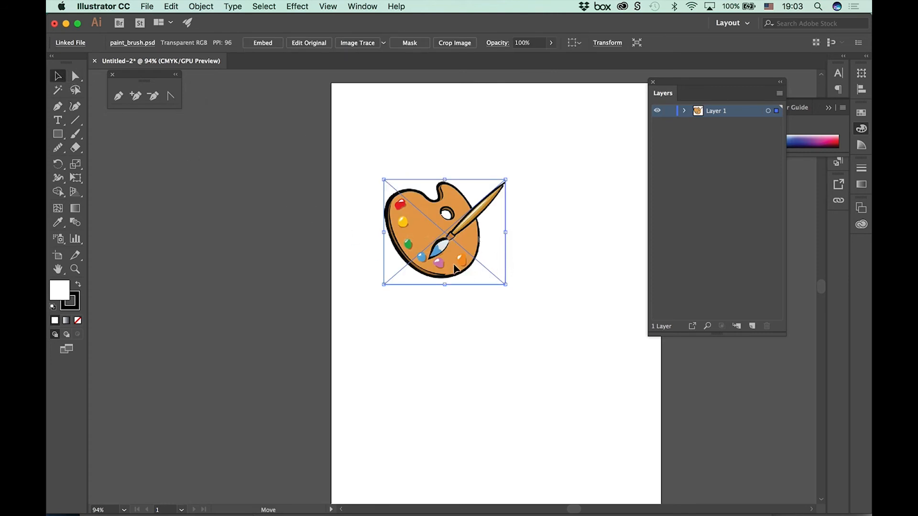
drag(454, 269, 501, 315)
Step: Turn Layer 1, which holds the palette image, into a template layer
click(767, 111)
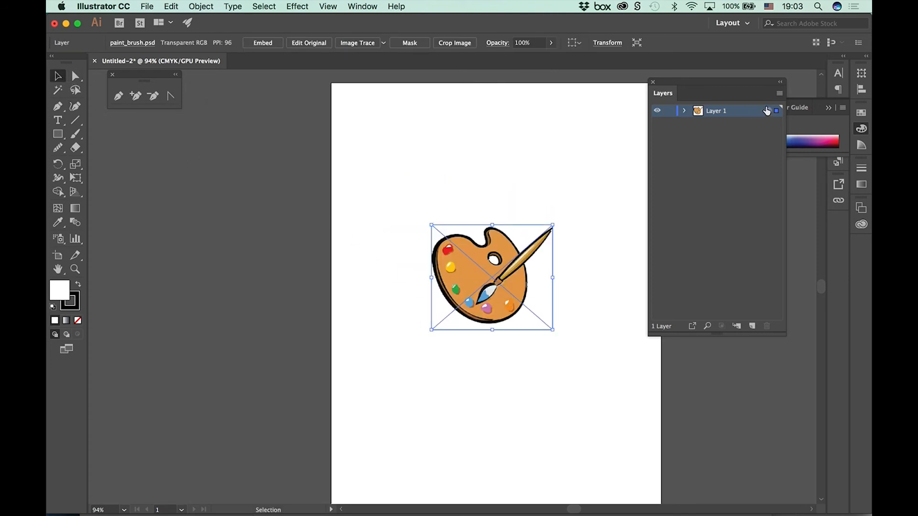
click(779, 93)
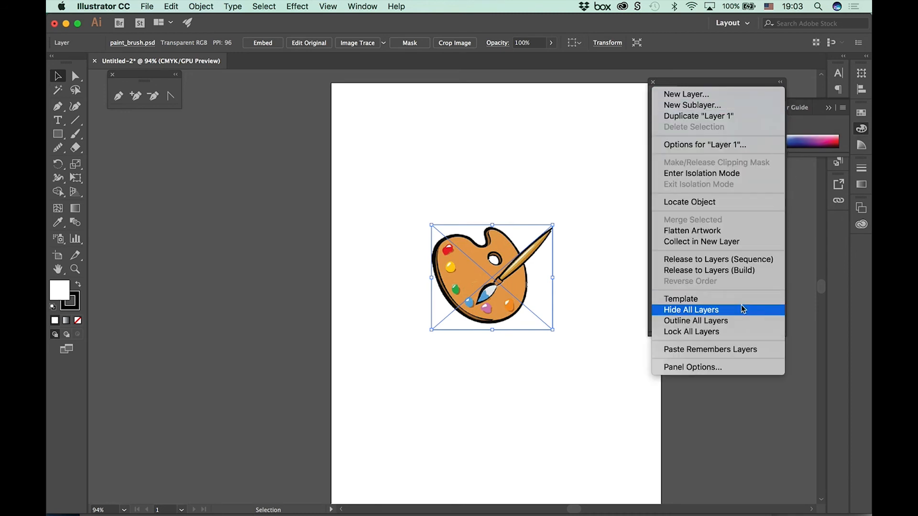
click(690, 299)
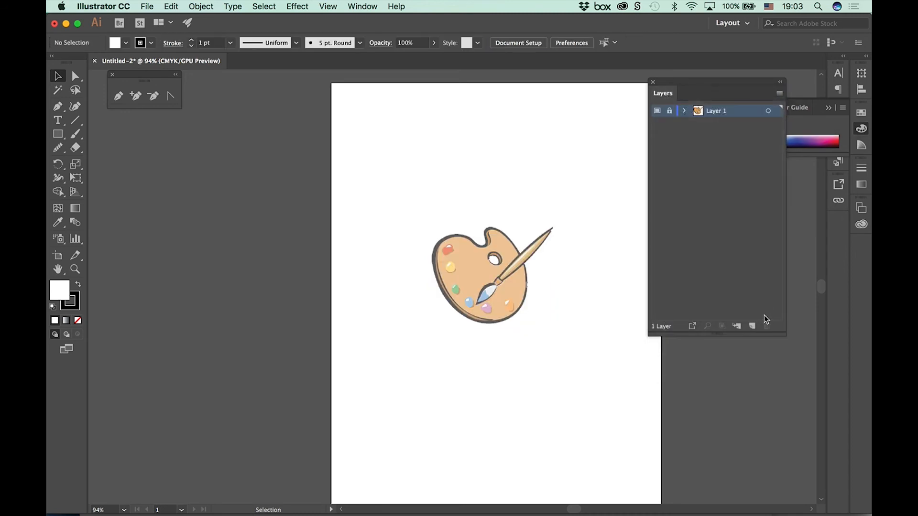
Step: Activate the Curvature tool and set the fill to None for tracing the palette
key(super+equal)
key(super+equal)
key(super+equal)
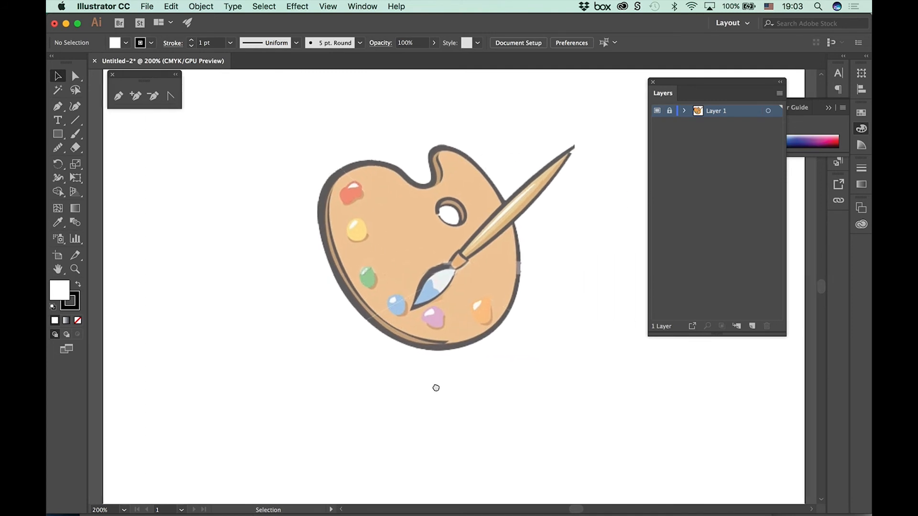
drag(436, 388, 441, 384)
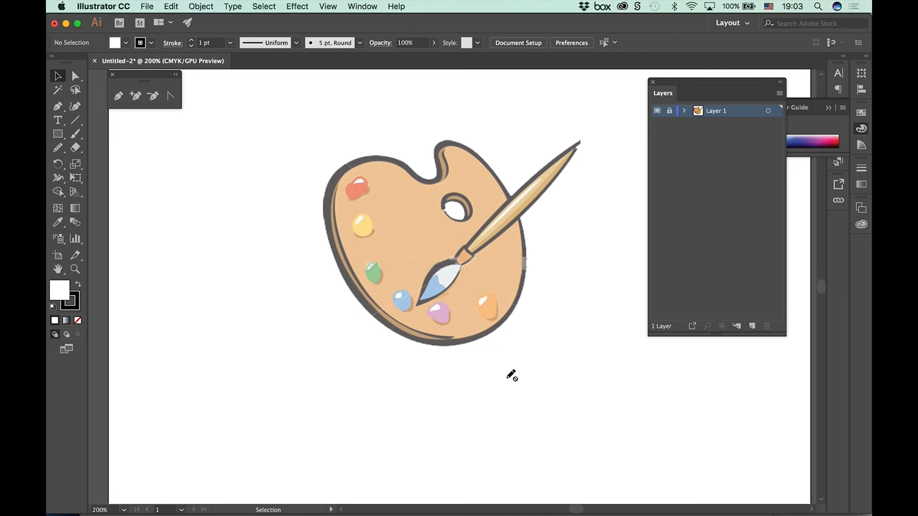
click(75, 107)
click(125, 43)
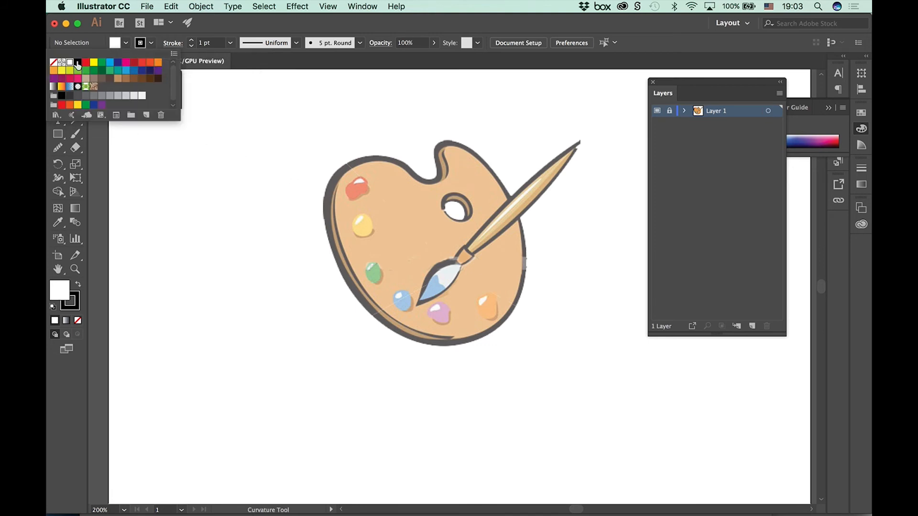
click(53, 62)
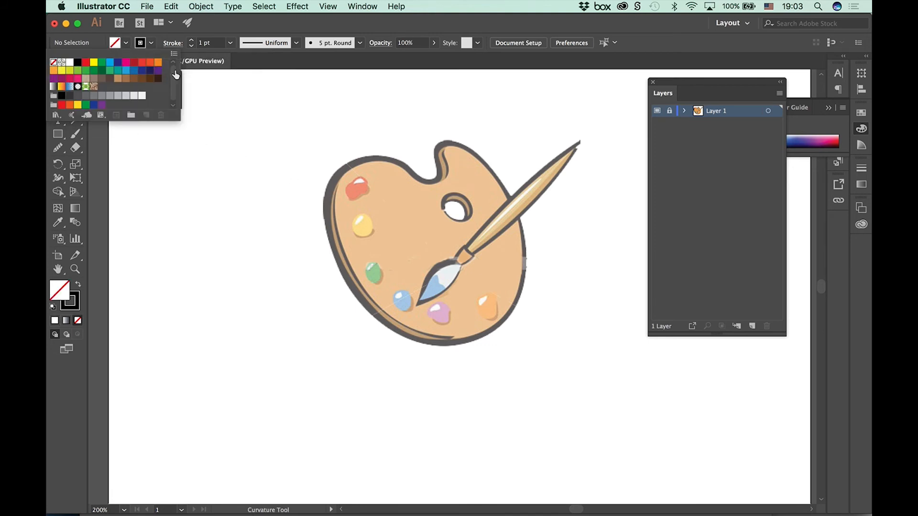
click(429, 179)
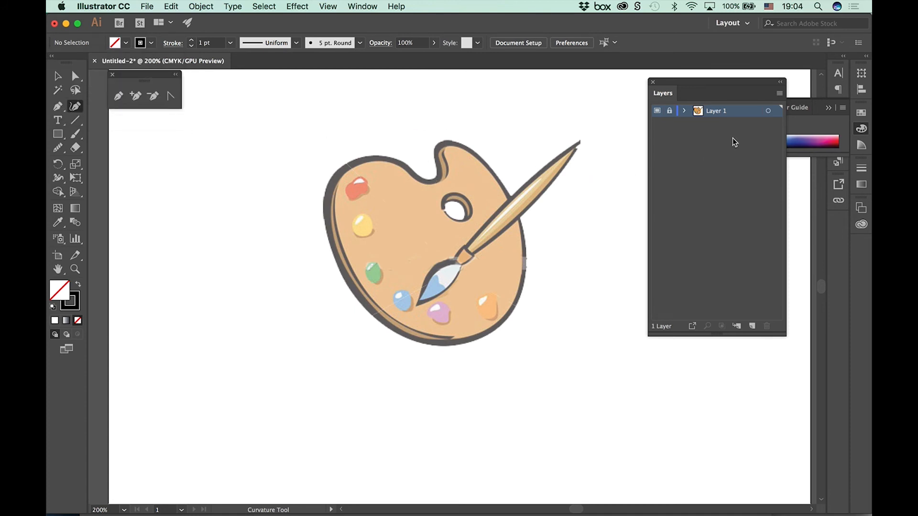
Step: Create a new layer with the default options above the palette template layer
click(779, 93)
click(770, 94)
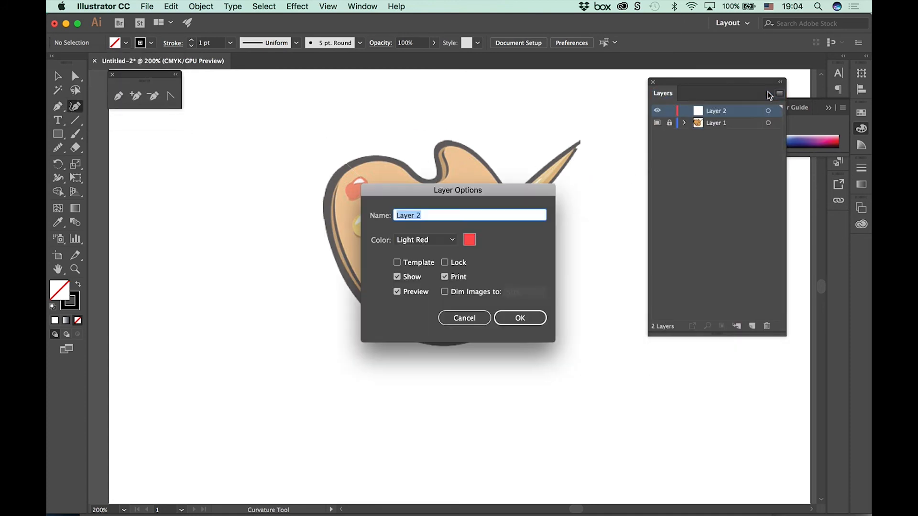
click(527, 321)
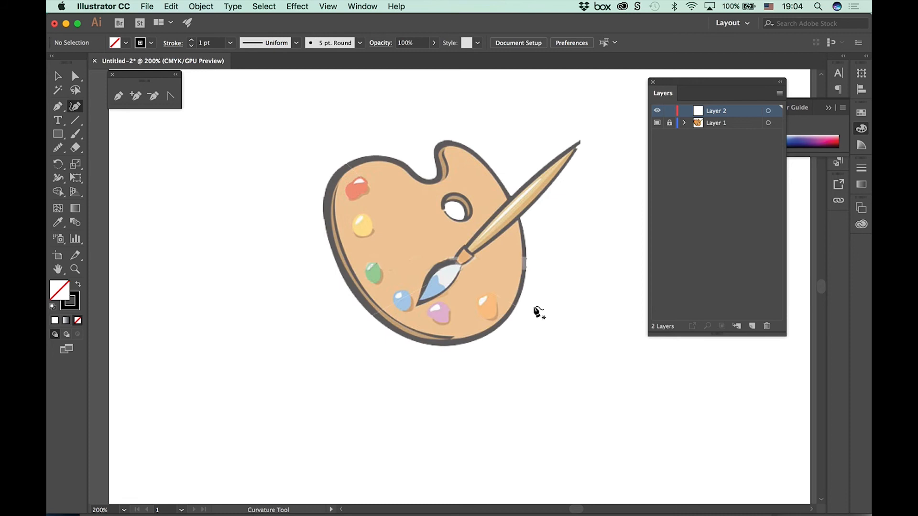
Step: Trace the palette's outer outline as a closed curved path, starting and ending where the brush handle crosses its edge
click(509, 197)
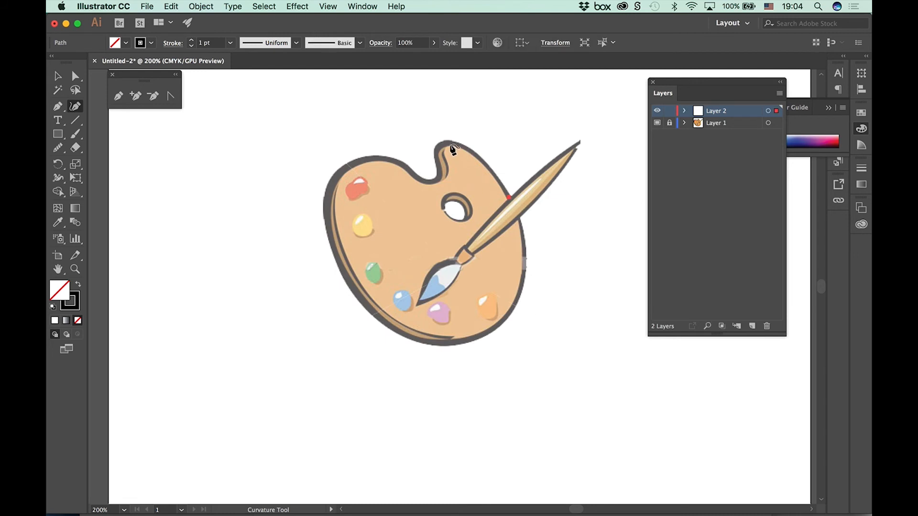
click(446, 143)
click(435, 179)
click(365, 158)
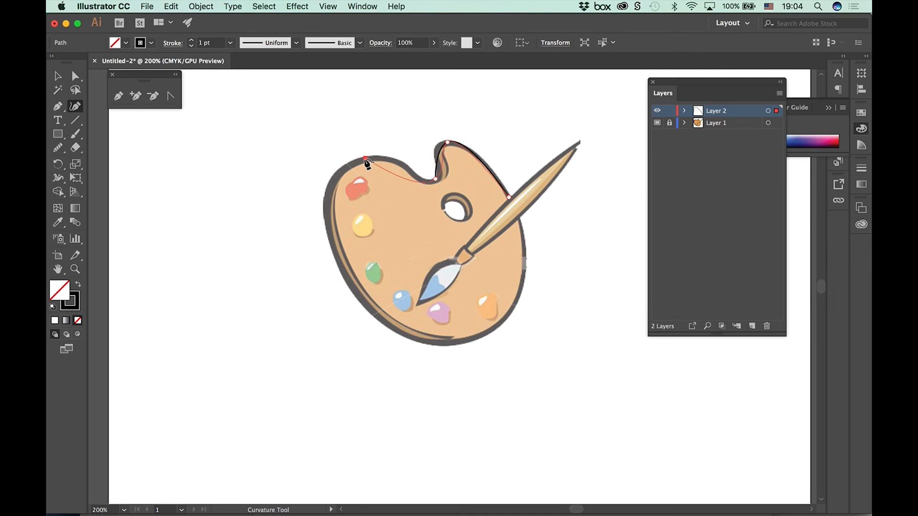
click(338, 263)
click(450, 344)
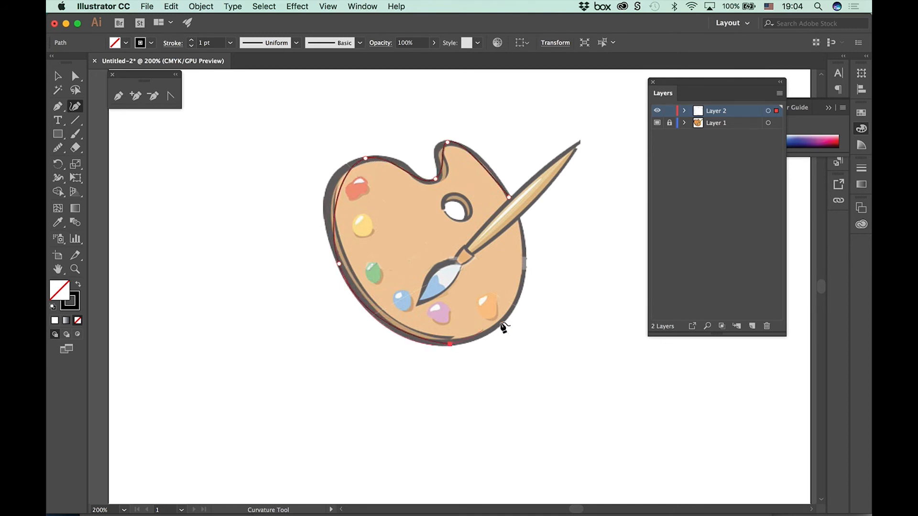
click(523, 262)
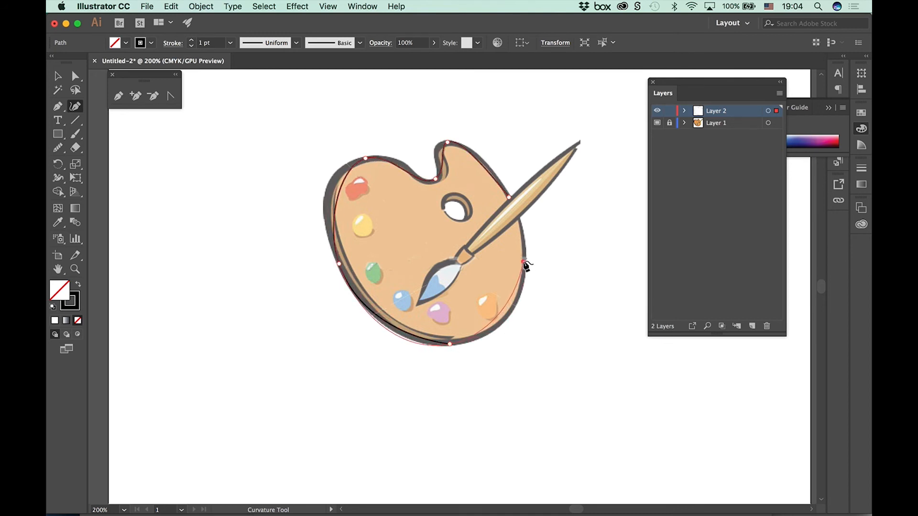
click(509, 197)
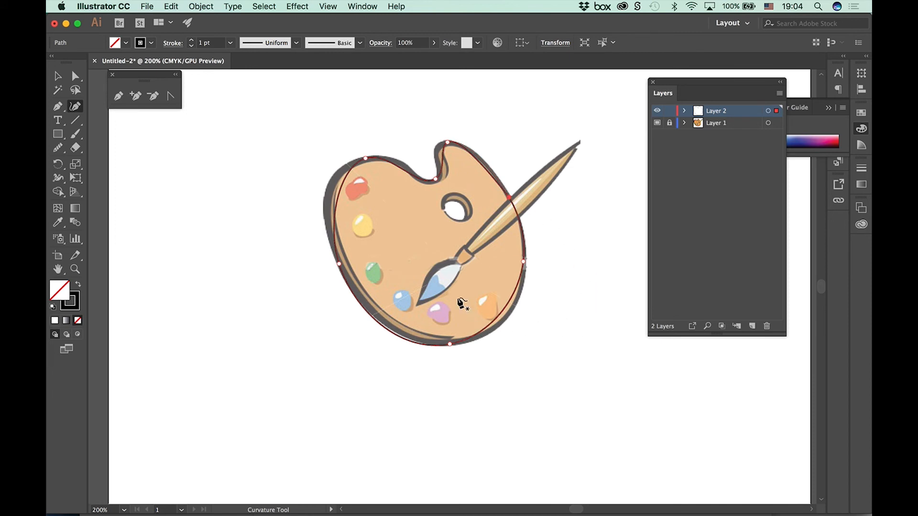
Step: Refine the palette outline by adding curve points where it strays from the image and moving them onto the drawn edge
click(338, 199)
drag(332, 194, 328, 186)
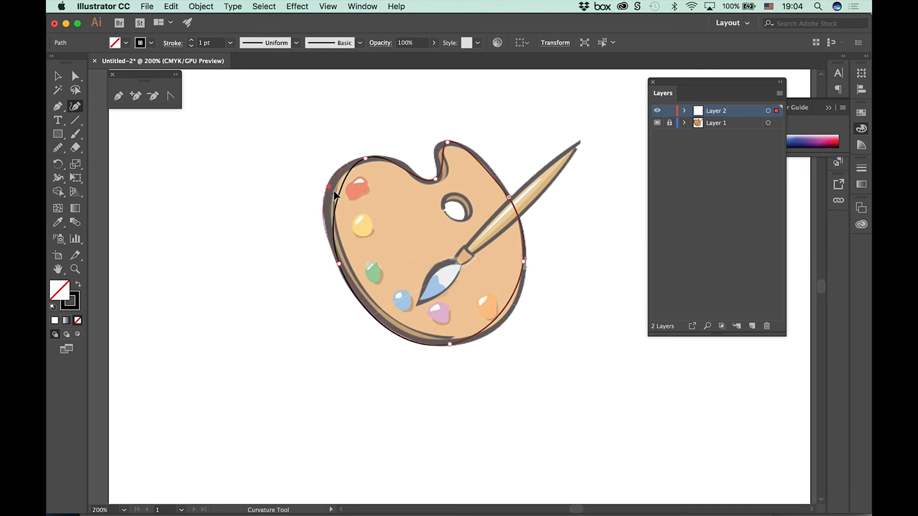
click(511, 309)
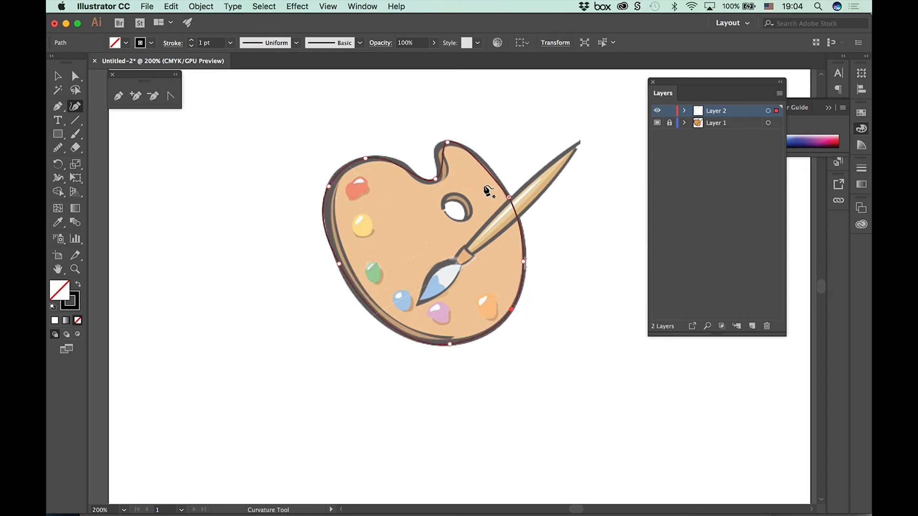
click(488, 162)
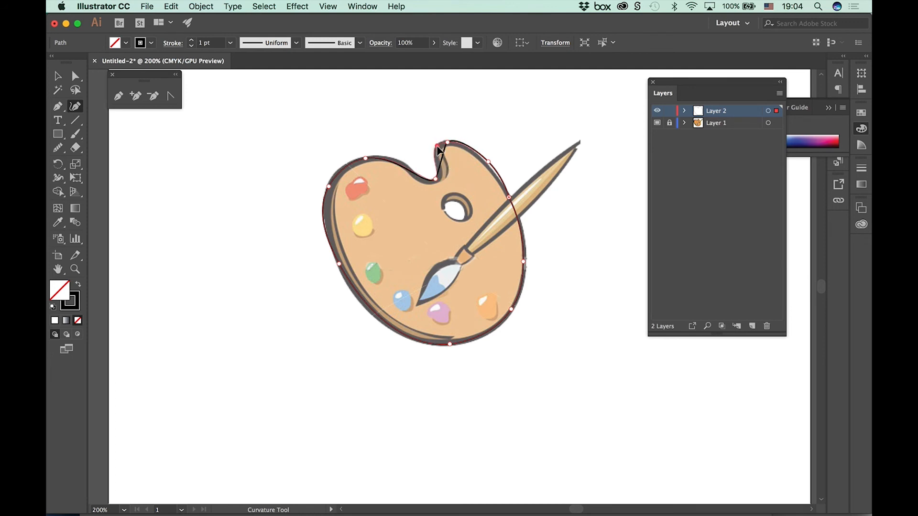
click(438, 146)
click(411, 170)
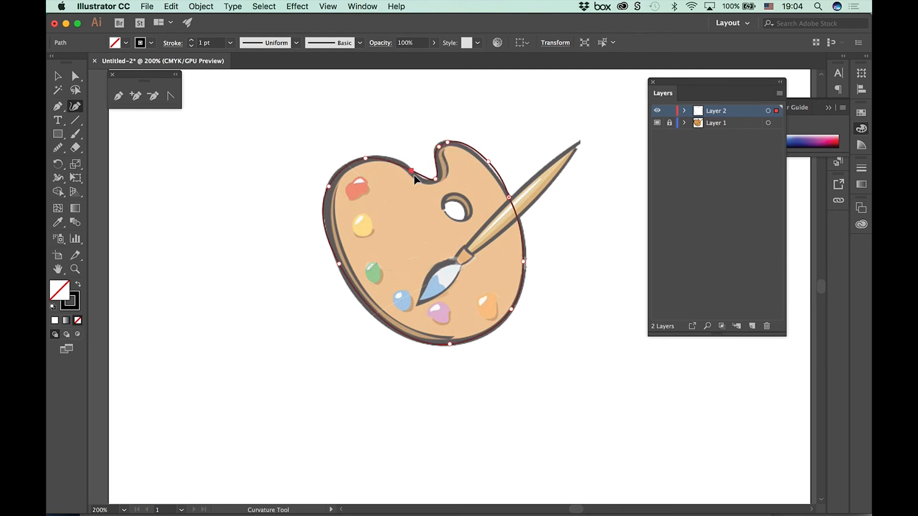
click(392, 162)
drag(392, 161, 392, 157)
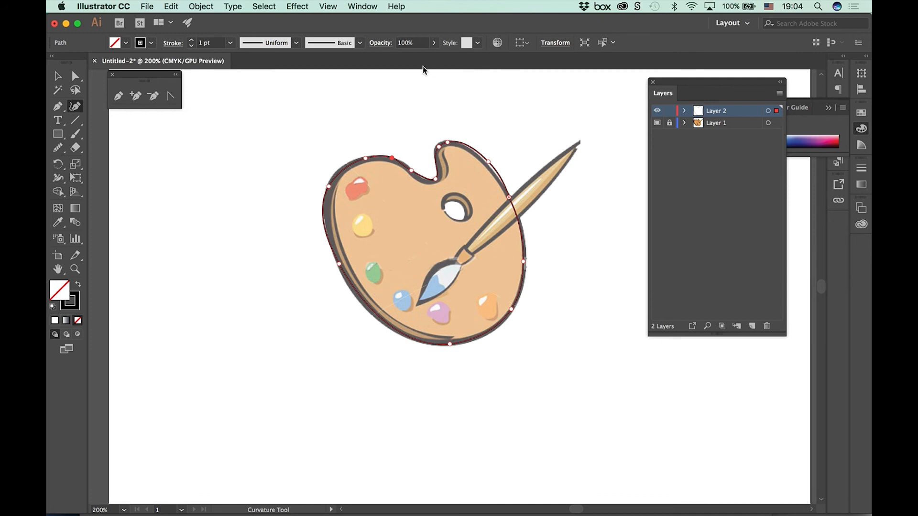
Step: Release Layer 1 from template mode, select its palette image, and make the layer a template again
click(708, 128)
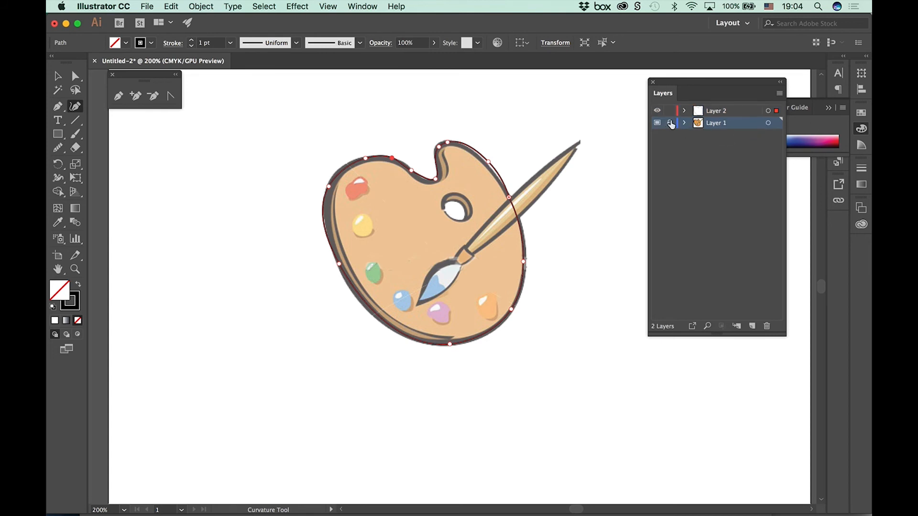
click(779, 94)
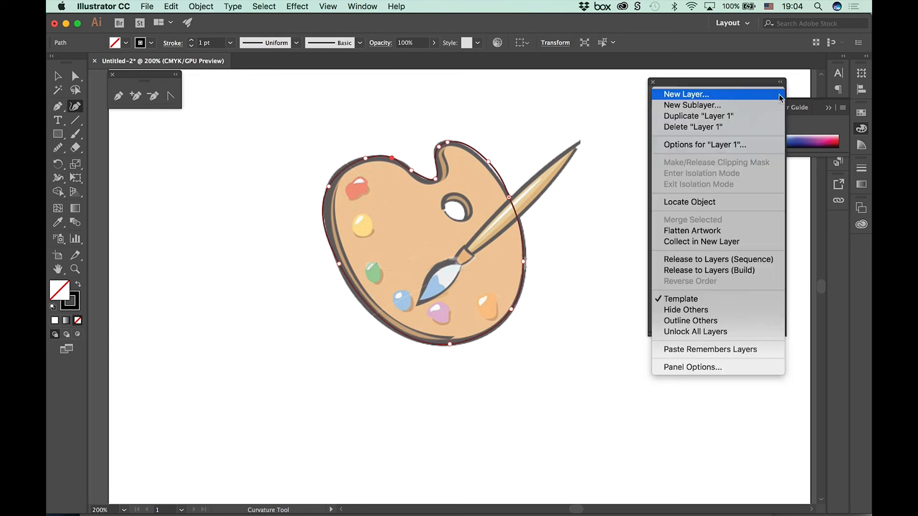
click(719, 300)
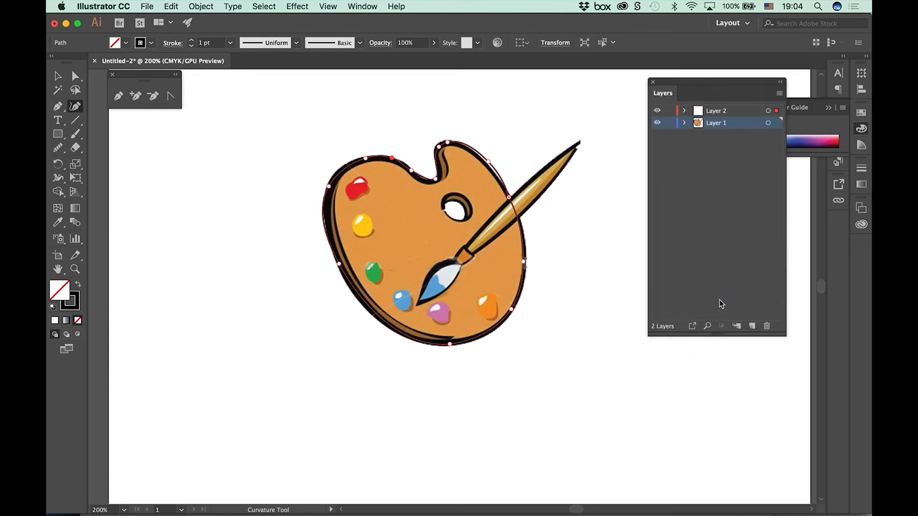
click(774, 123)
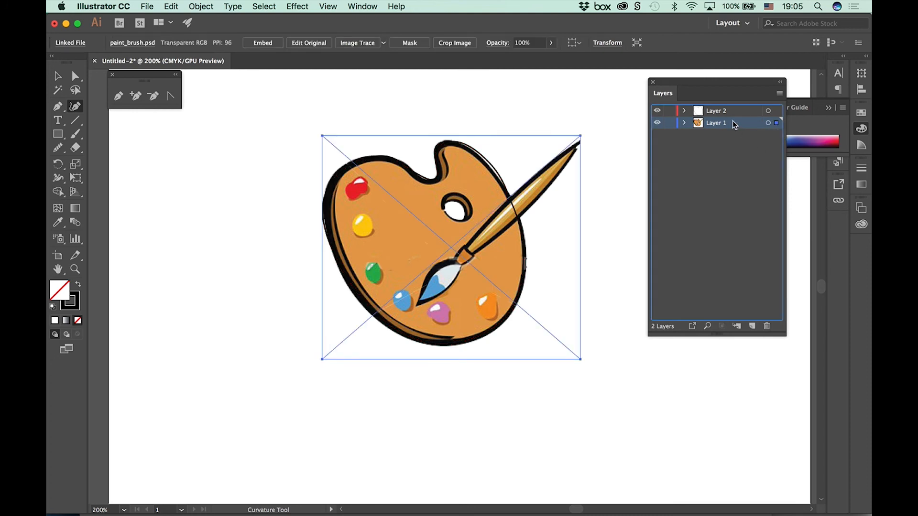
click(781, 94)
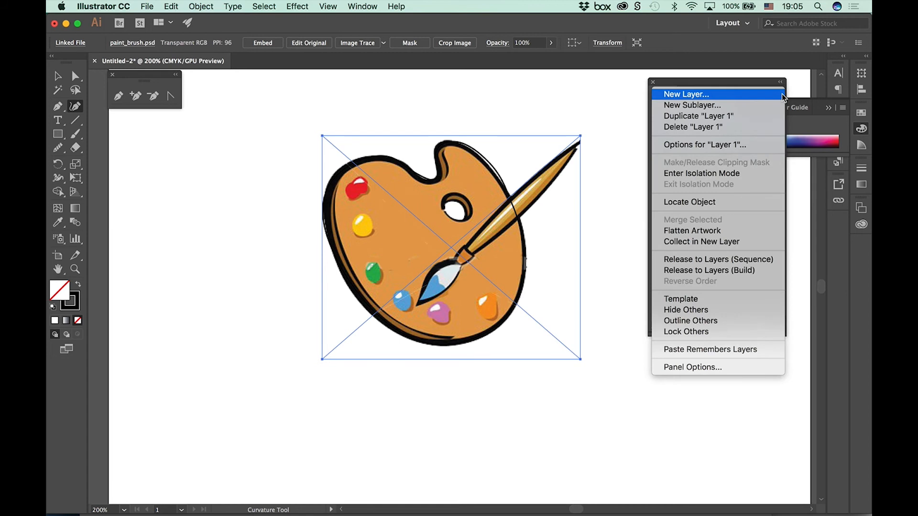
click(748, 306)
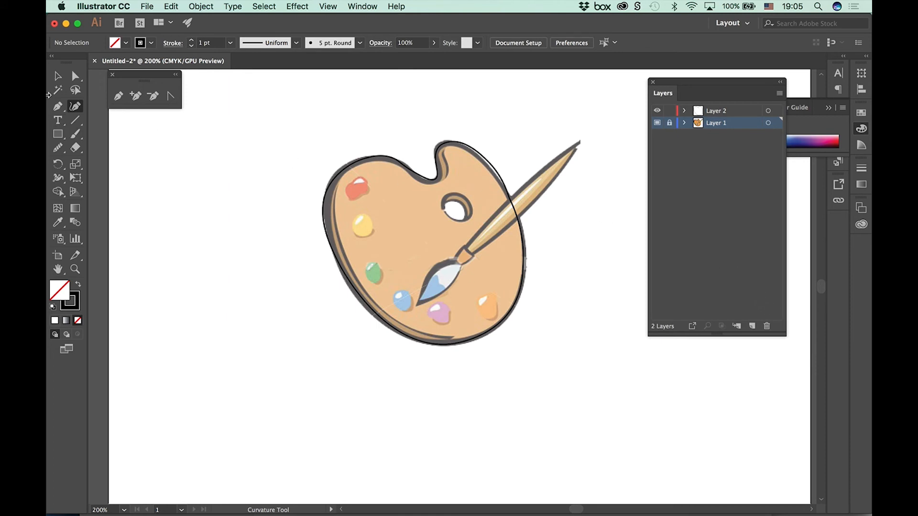
Step: Set the traced palette outline's stroke weight to 5 pt and deselect the path
key(v)
click(429, 180)
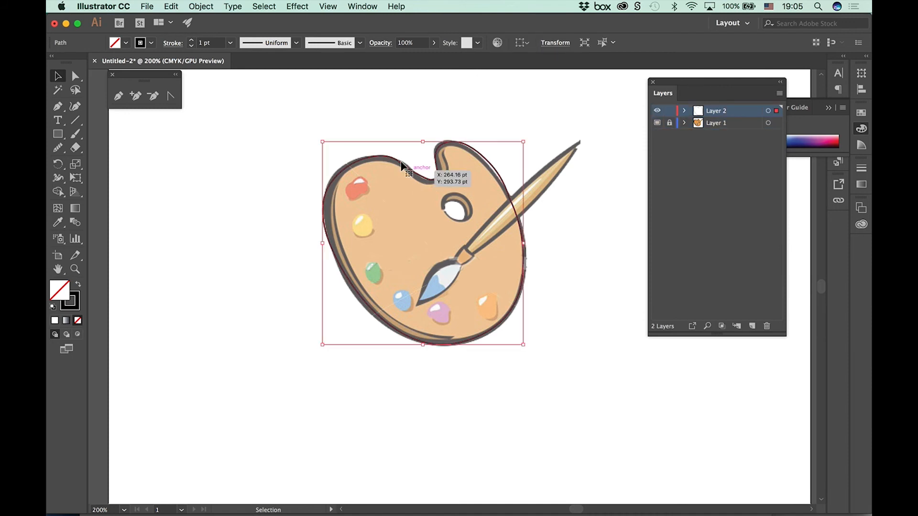
click(191, 40)
click(192, 40)
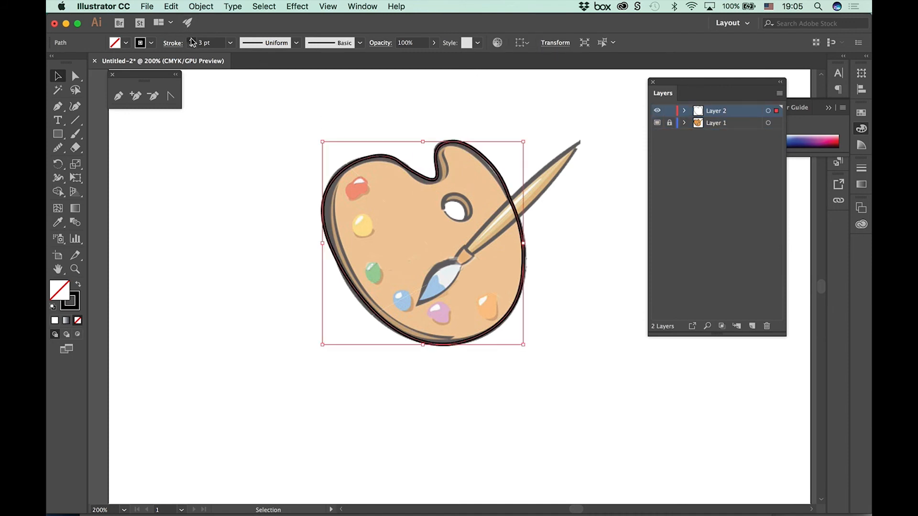
click(192, 40)
click(192, 40)
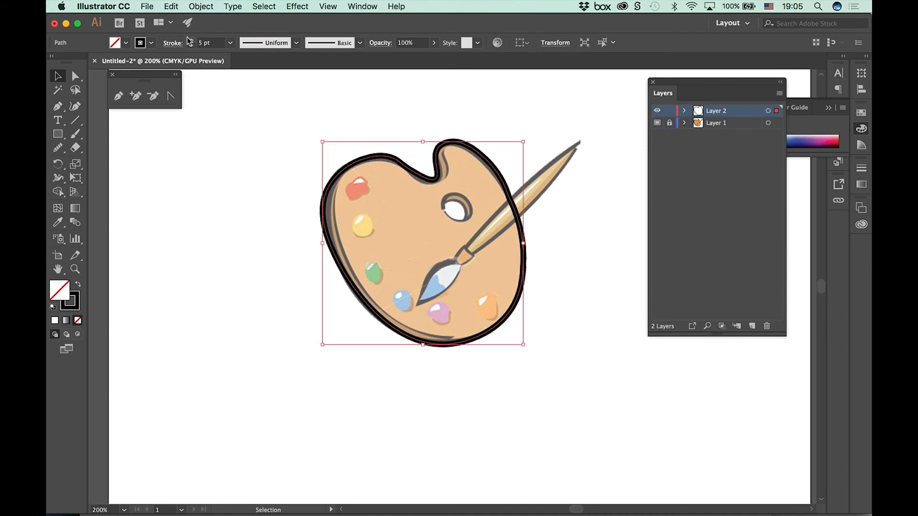
click(350, 101)
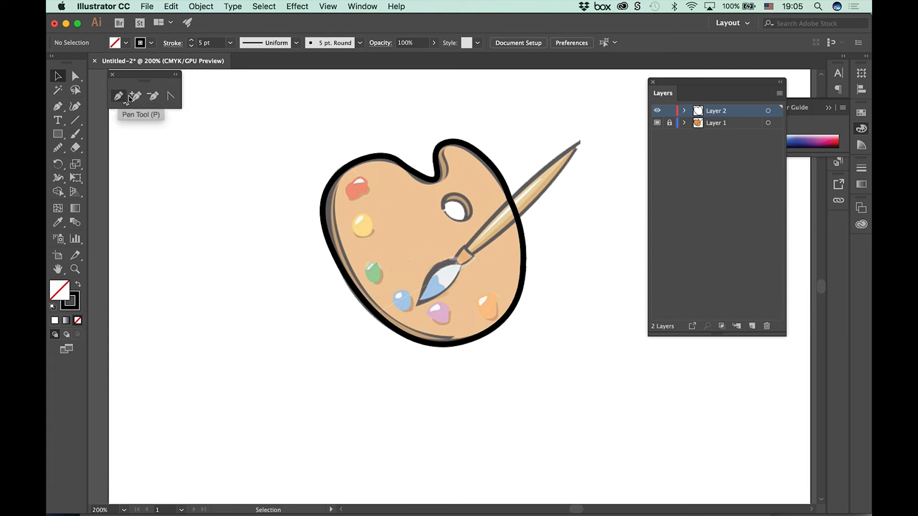
Step: Trace the palette's thumb hole as a closed four-point path with the Curvature tool and deselect it
click(75, 106)
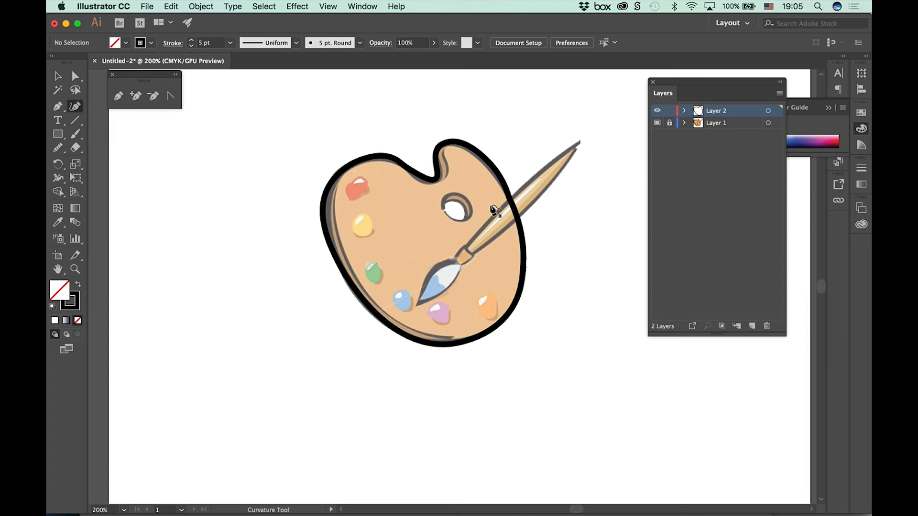
click(449, 192)
click(470, 205)
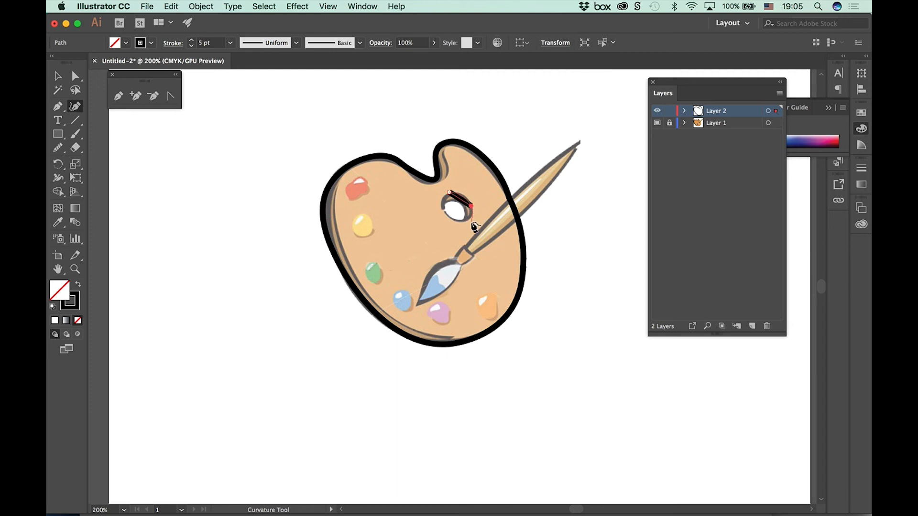
click(462, 223)
click(440, 205)
click(449, 192)
click(449, 192)
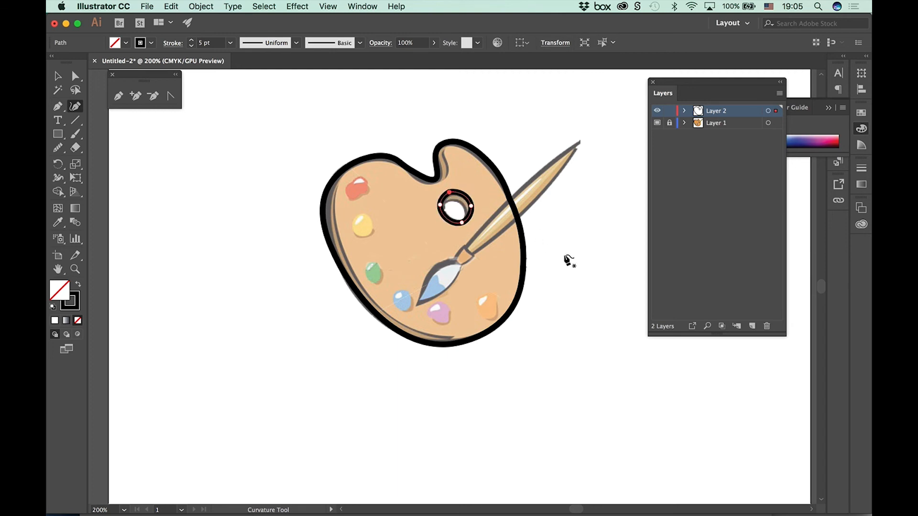
super+click(607, 290)
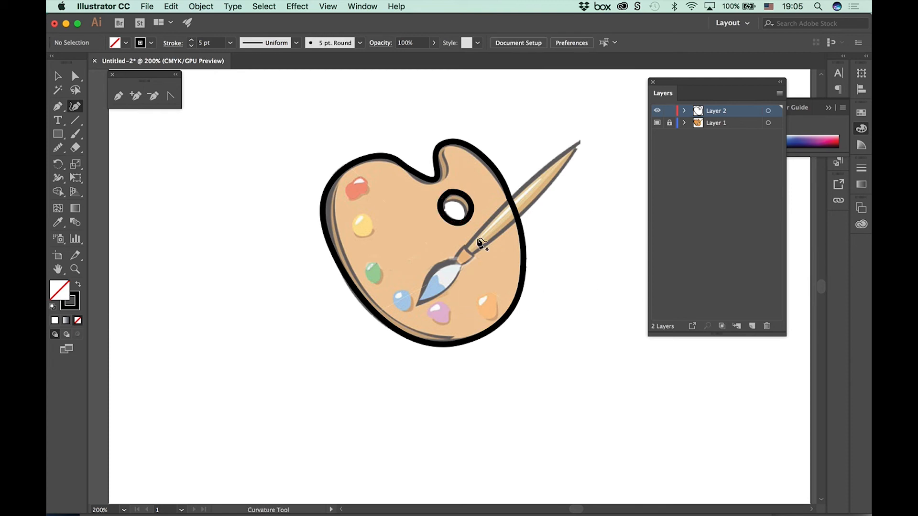
click(575, 140)
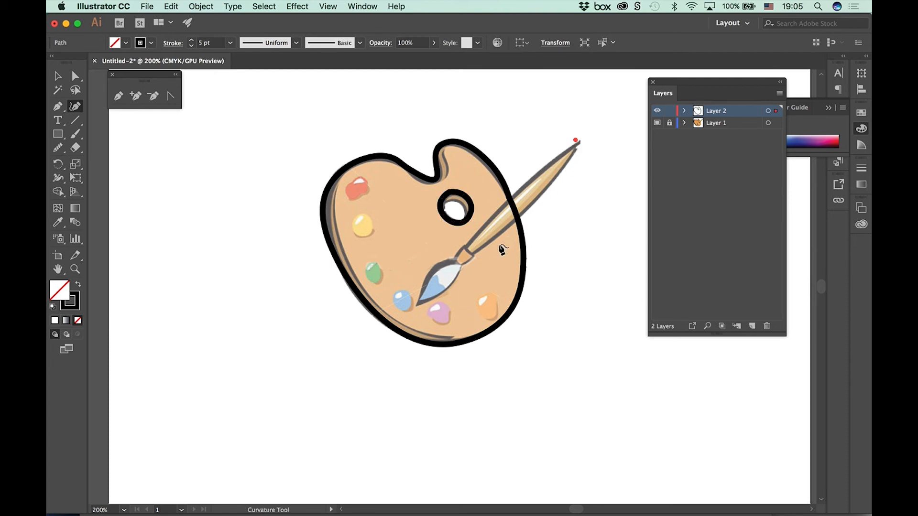
click(474, 252)
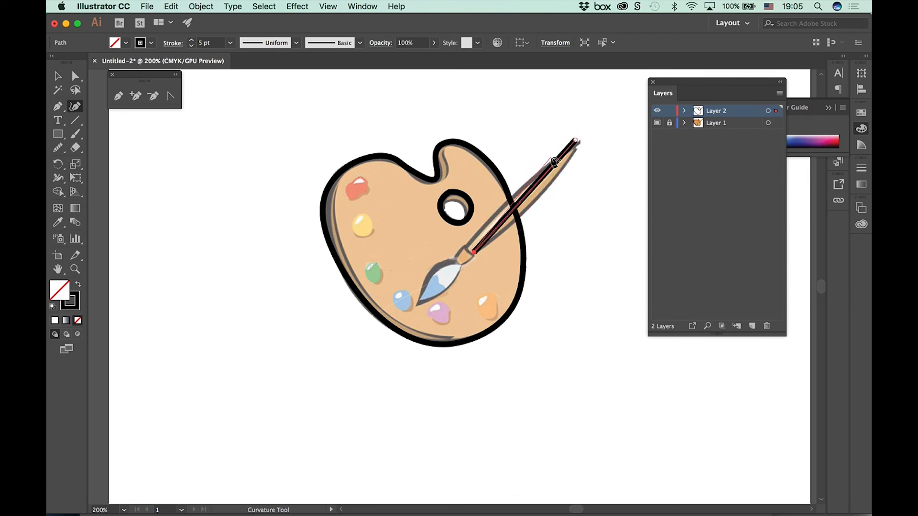
click(538, 170)
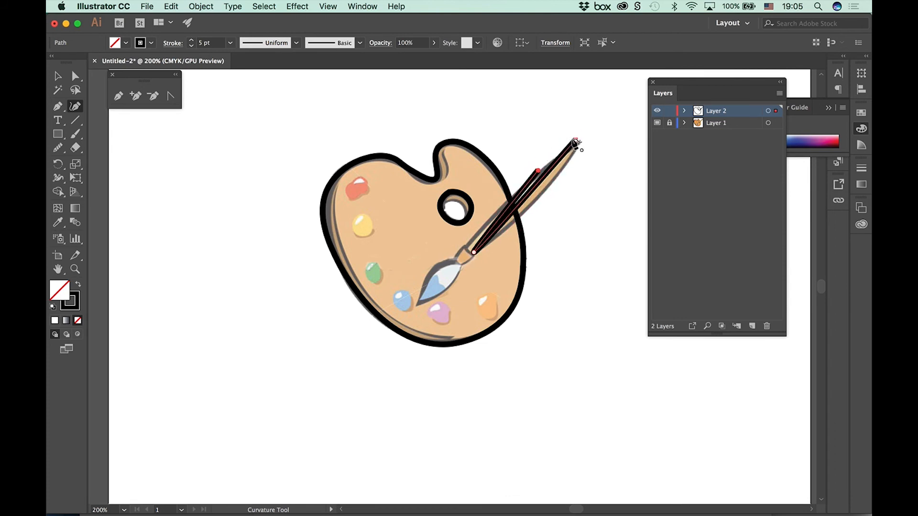
key(Delete)
key(Delete)
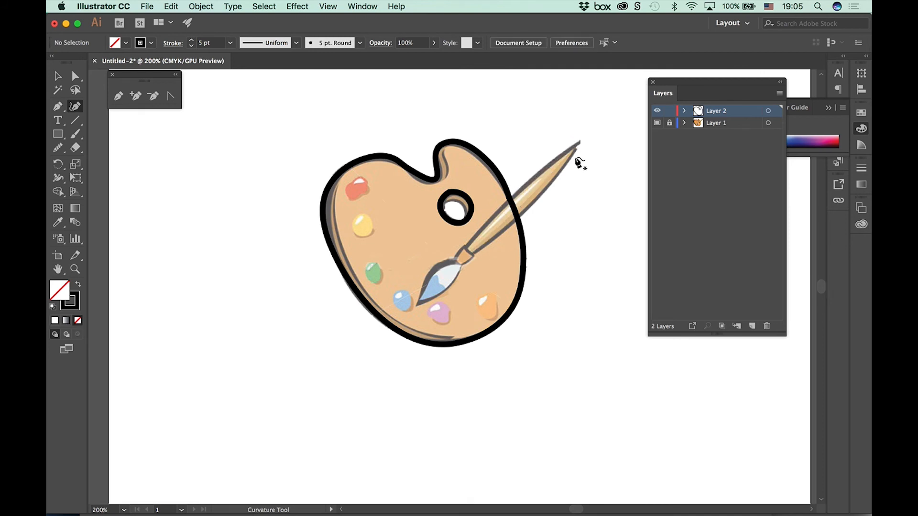
Step: Trace the brush handle as a closed curved path with a corner point at its tip, and set its stroke to 3 pt
click(573, 145)
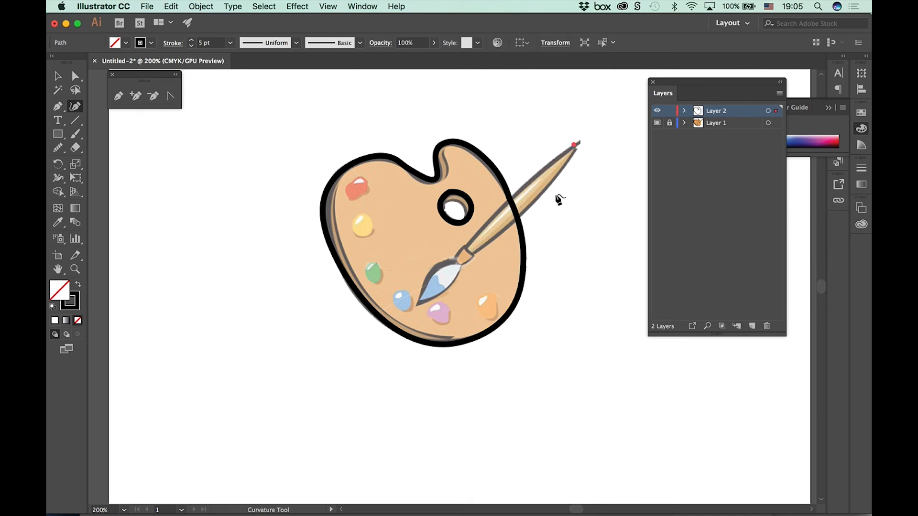
click(532, 204)
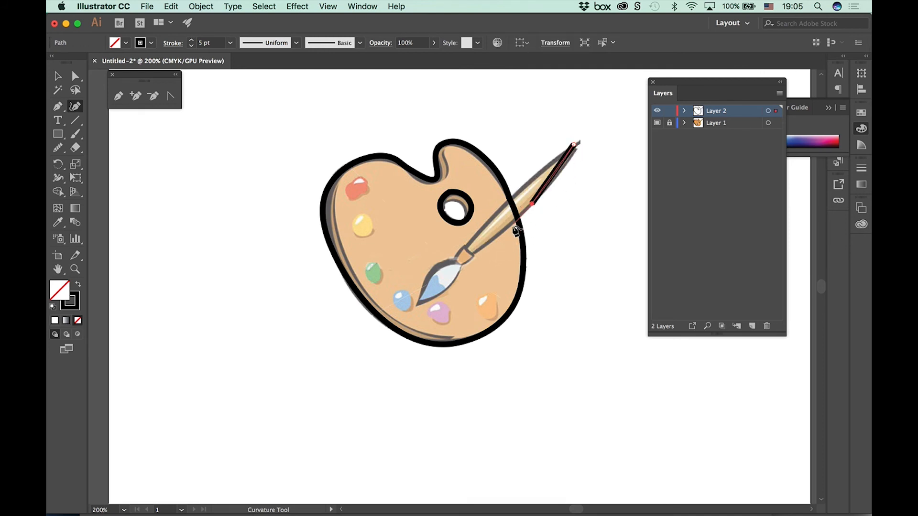
click(471, 254)
click(465, 245)
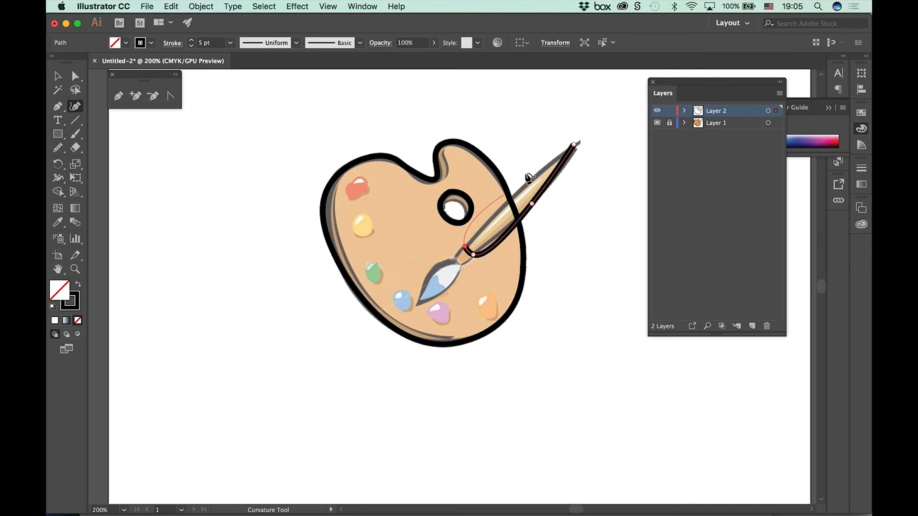
click(573, 144)
double_click(573, 144)
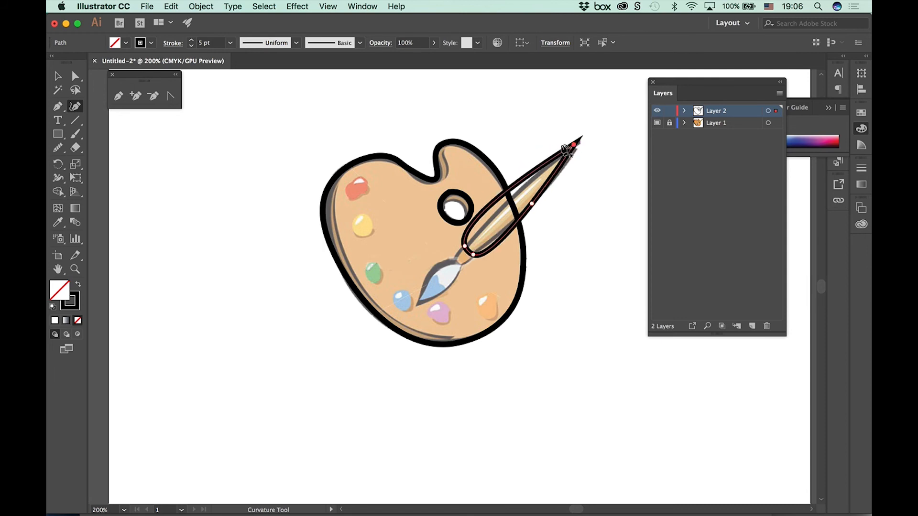
click(191, 46)
Step: Set the brush handle's stroke to 2 pt and fit its outline to the template with an added upper-edge point and a corner at the ferrule
click(192, 46)
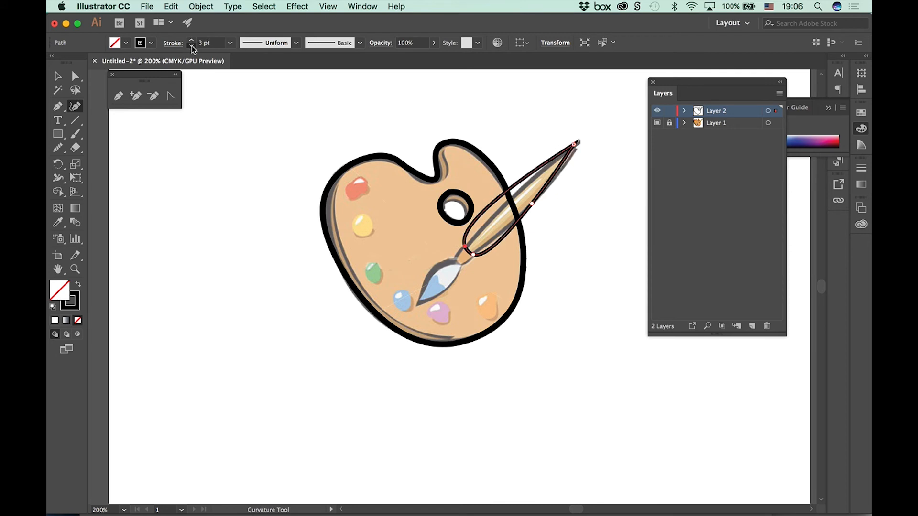
click(191, 46)
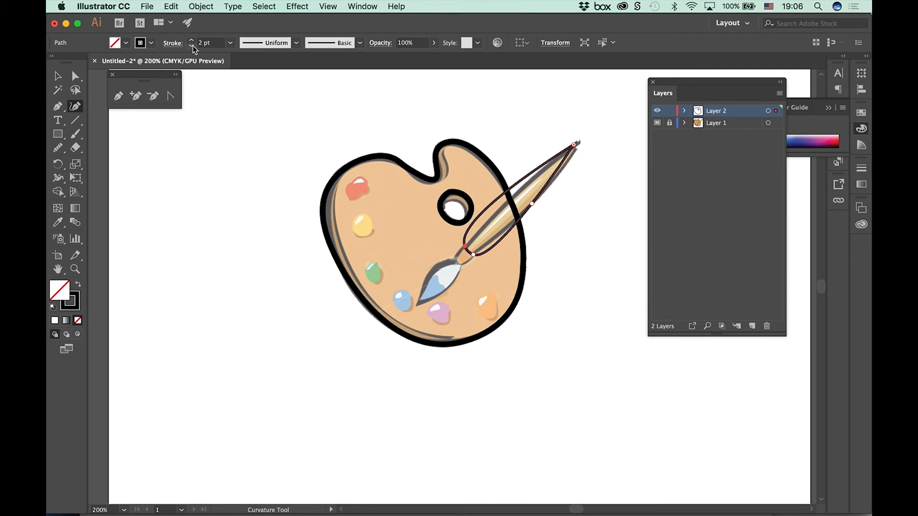
click(575, 146)
click(496, 206)
drag(496, 207, 500, 210)
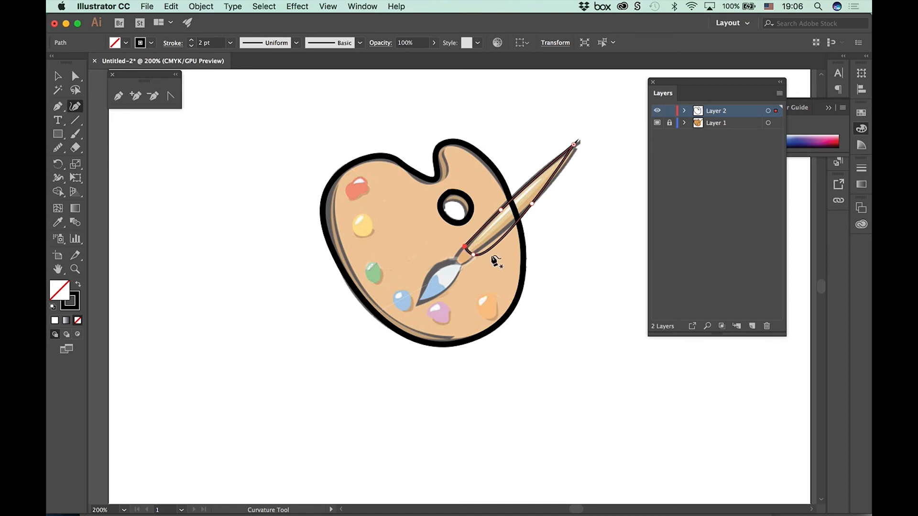
click(473, 254)
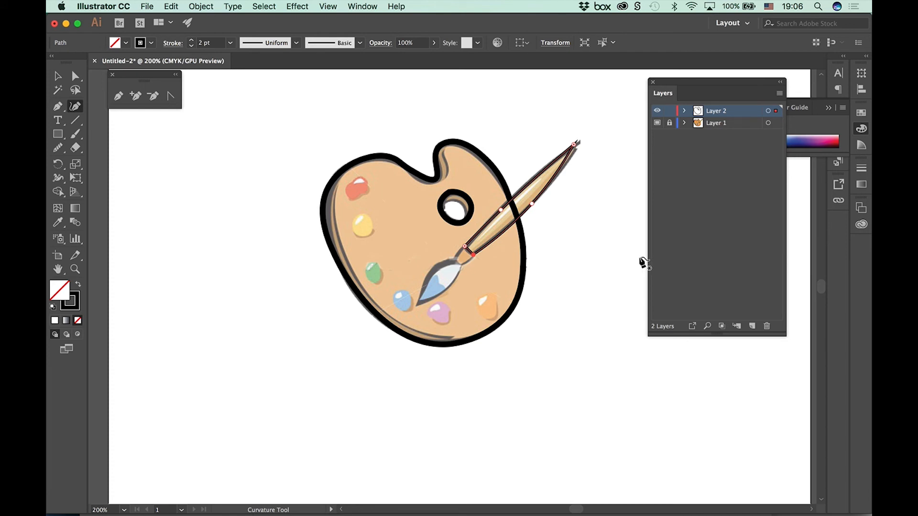
click(580, 248)
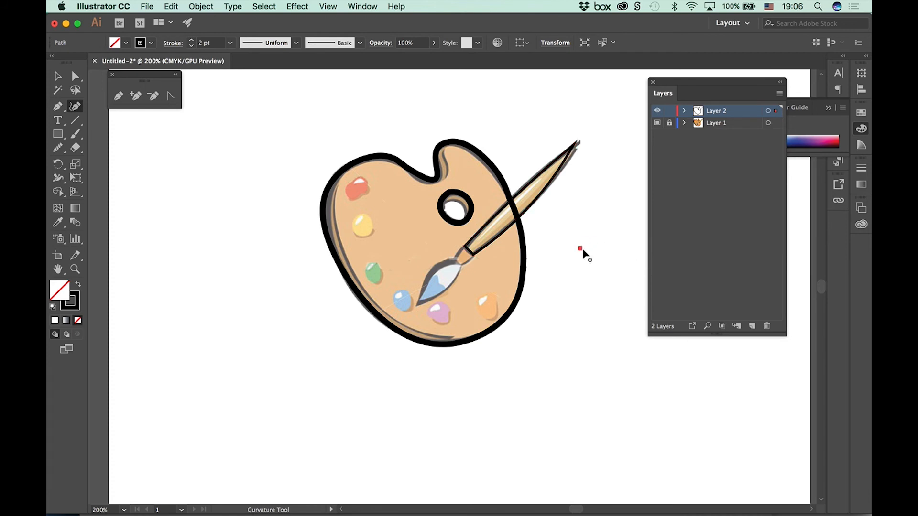
Step: Delete the stray empty path from Layer 2 and lock the thumb hole and palette outline paths
key(super+equal)
drag(407, 318, 640, 274)
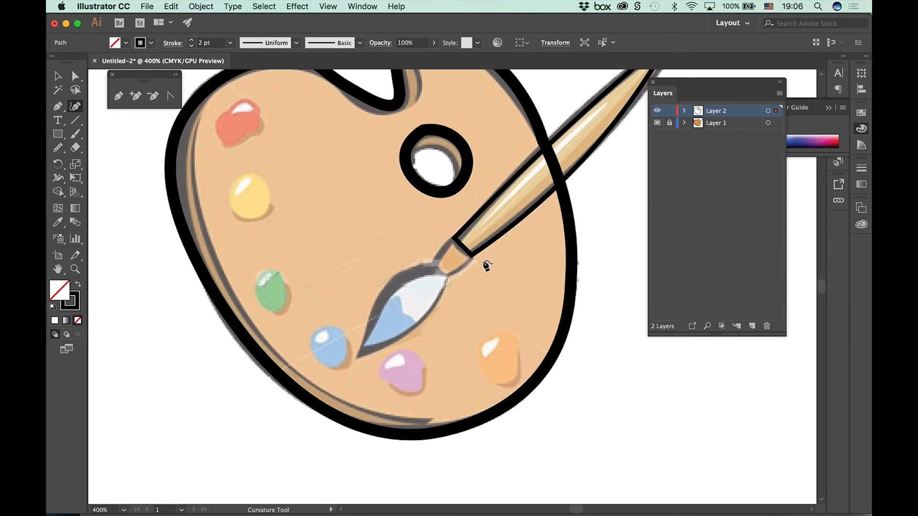
click(685, 111)
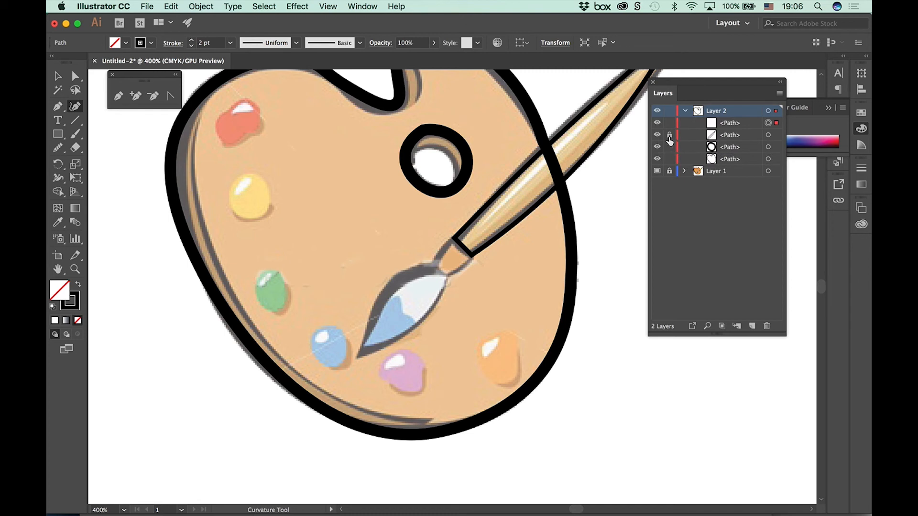
click(658, 125)
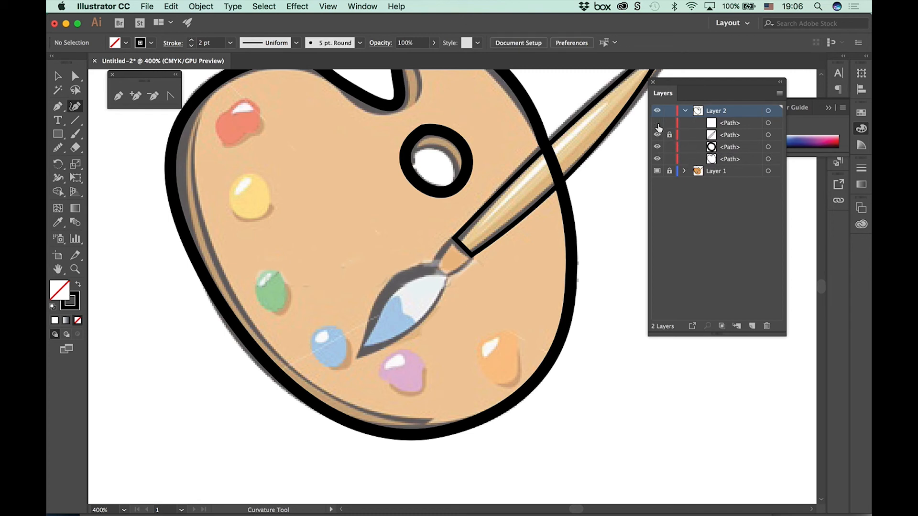
click(763, 126)
click(767, 326)
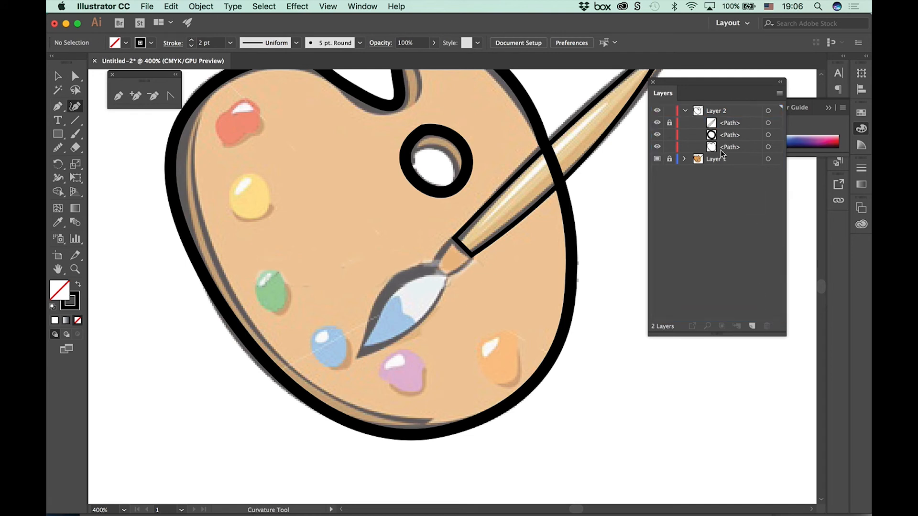
click(668, 148)
Step: Trace the brush ferrule between handle and bristles as a closed four-point path with the Curvature tool
click(472, 255)
click(448, 276)
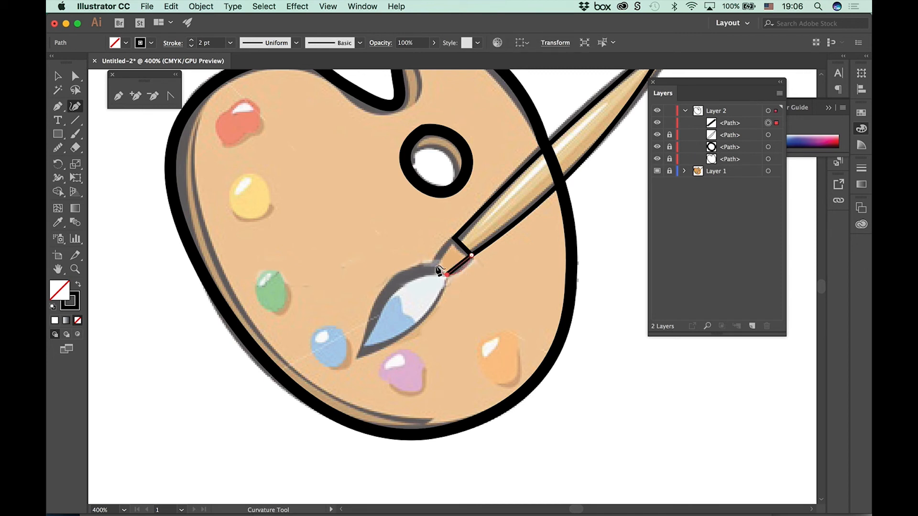
click(433, 264)
click(454, 239)
click(473, 255)
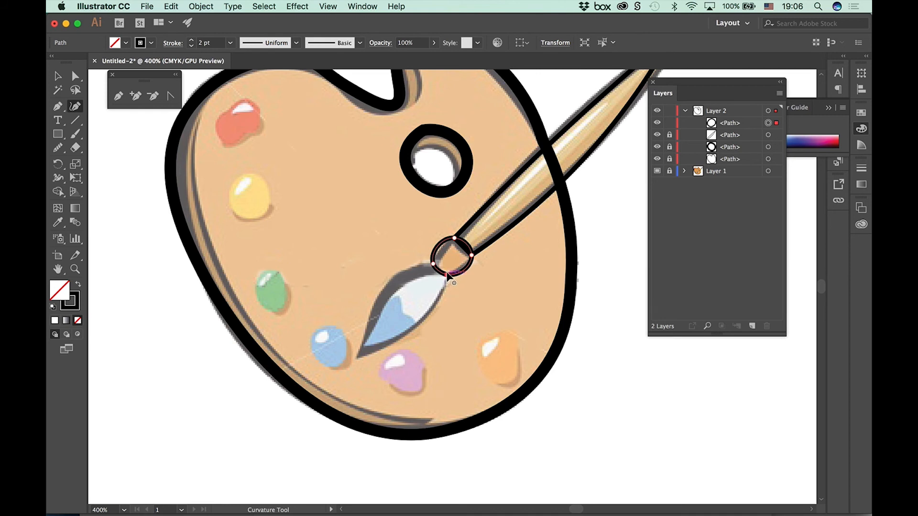
Step: Convert the ferrule path's four curved points to corner points and lock the path
click(447, 274)
click(433, 264)
click(455, 239)
double_click(471, 255)
double_click(447, 274)
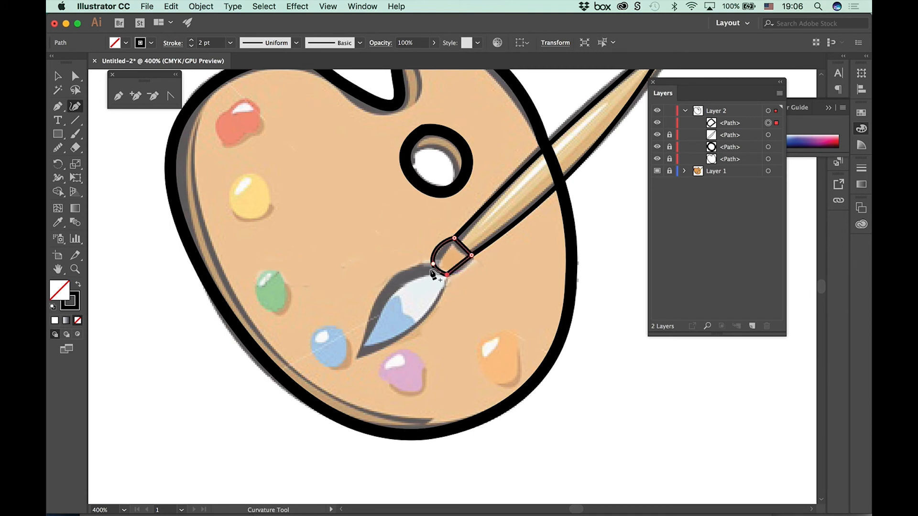
double_click(433, 264)
click(56, 77)
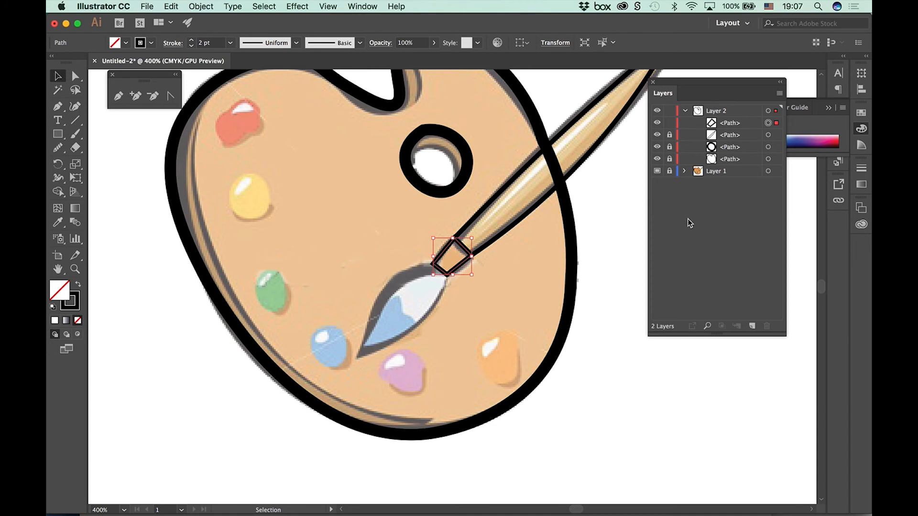
click(669, 124)
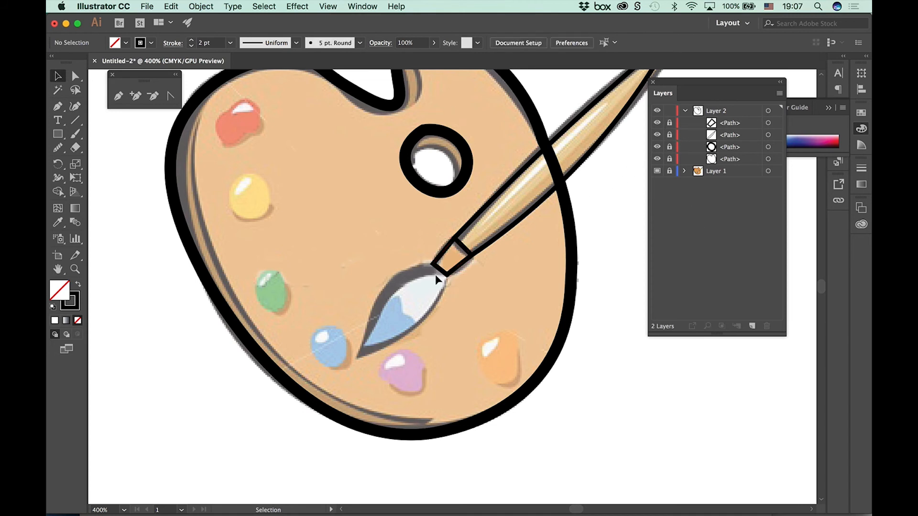
Step: Trace the brush bristles as a closed curved path with the Curvature tool, adding extra points along both edges to follow the template
click(75, 107)
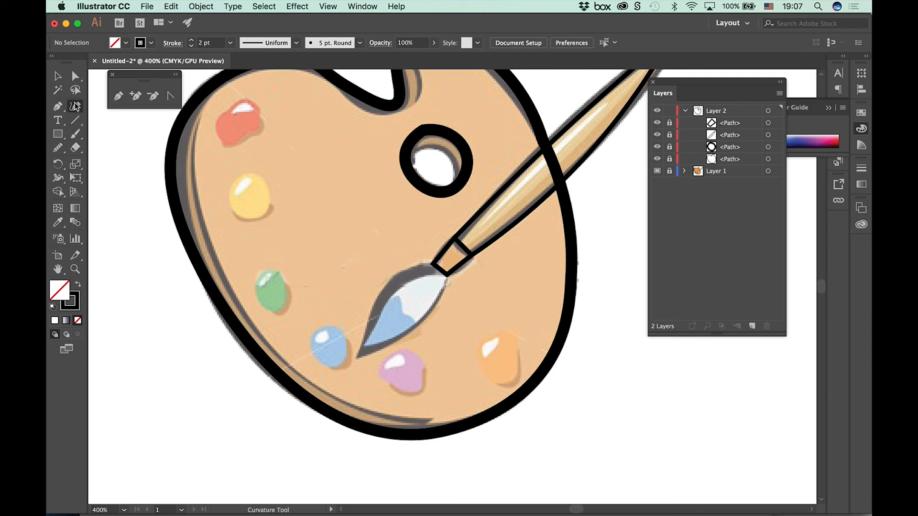
click(446, 275)
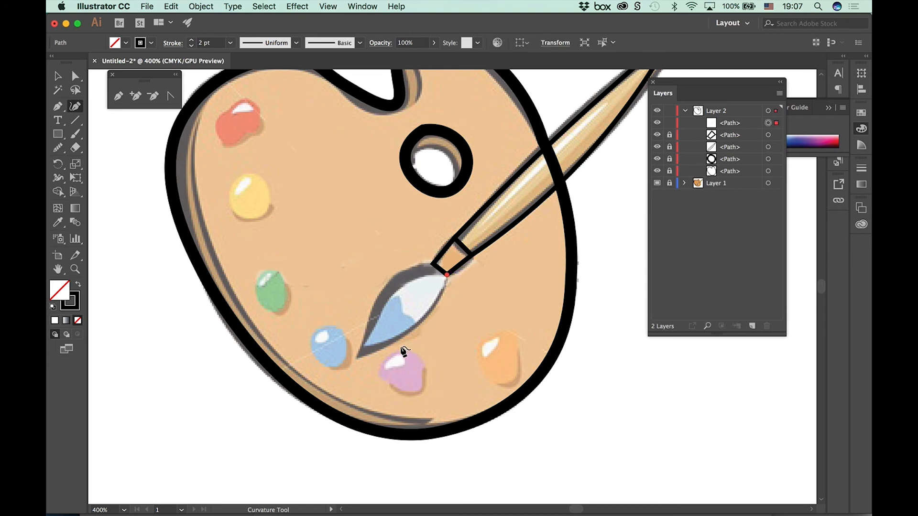
click(366, 357)
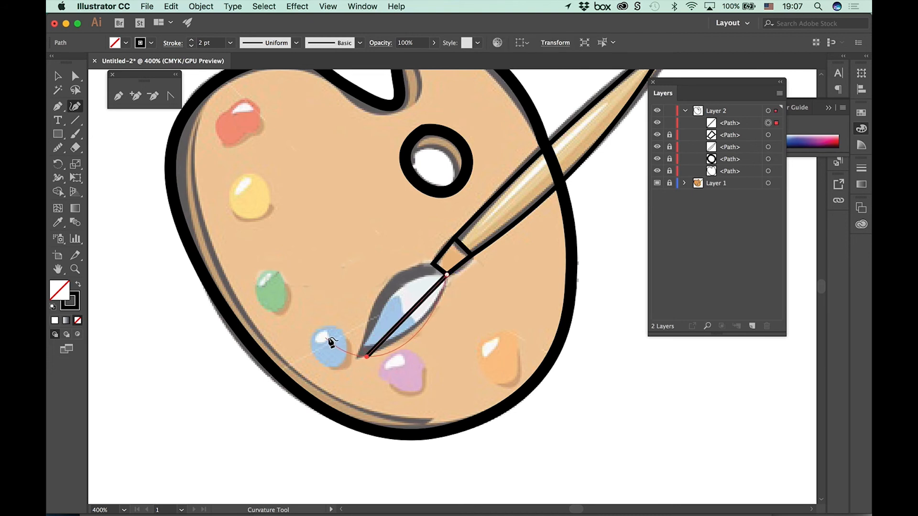
click(360, 343)
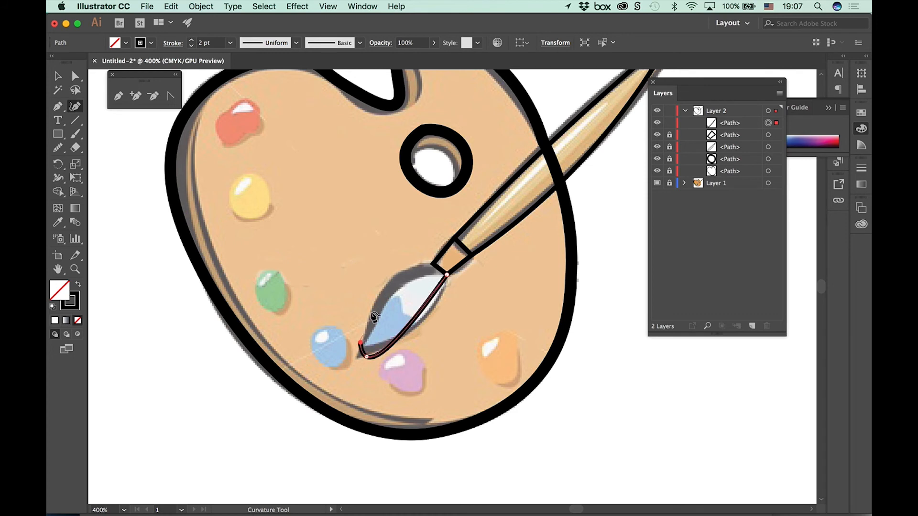
click(412, 268)
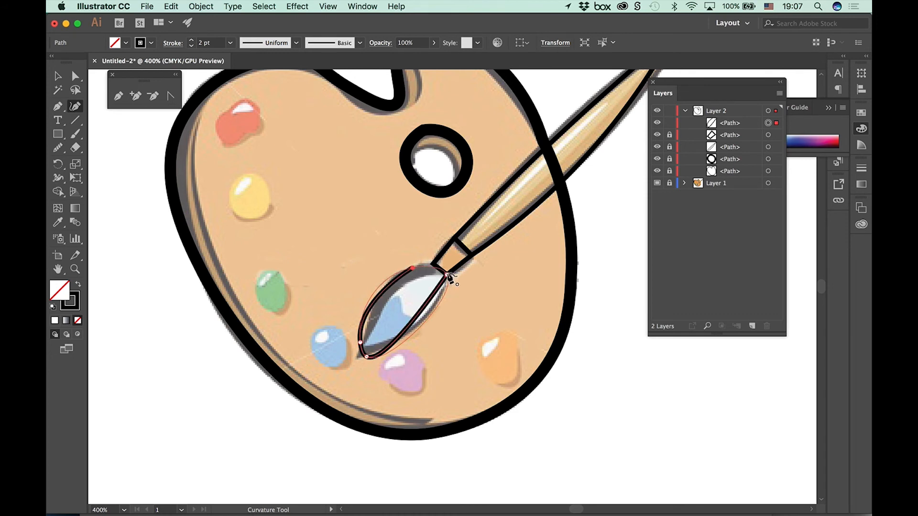
click(446, 275)
click(420, 326)
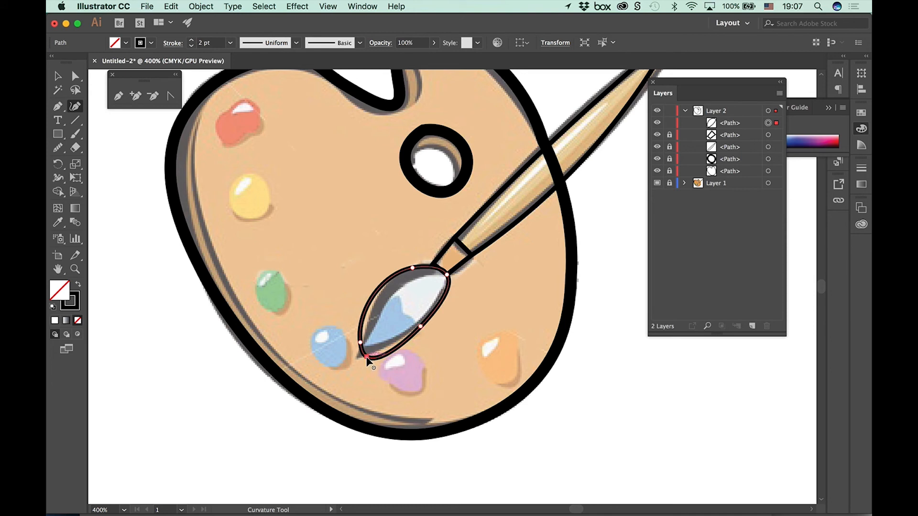
click(379, 293)
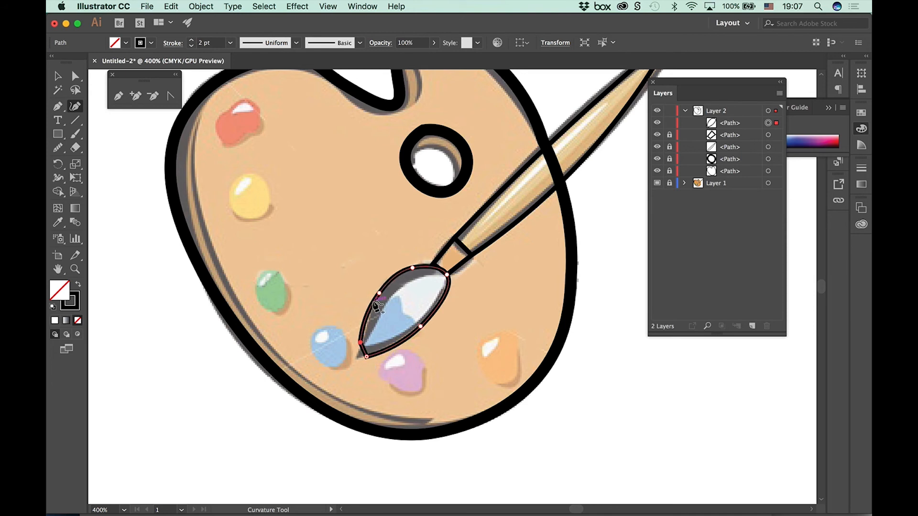
click(435, 267)
Step: Shape the bristle tip into a single corner point by deleting its neighbouring point and moving it onto the template's tip
click(360, 342)
click(366, 357)
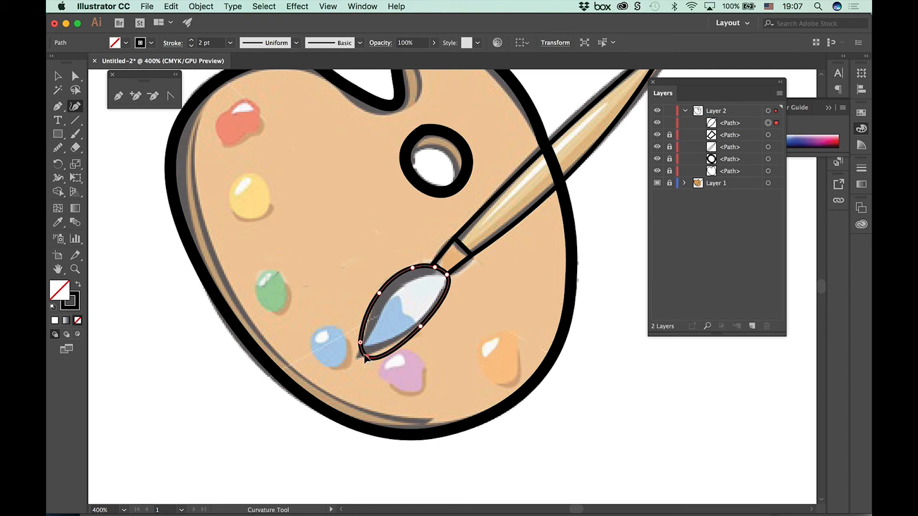
double_click(366, 357)
click(360, 342)
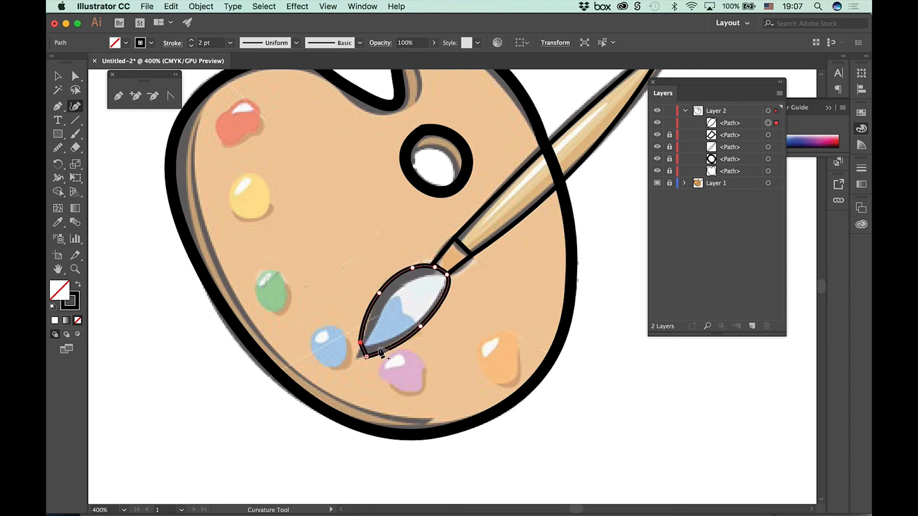
key(Delete)
drag(366, 356, 359, 357)
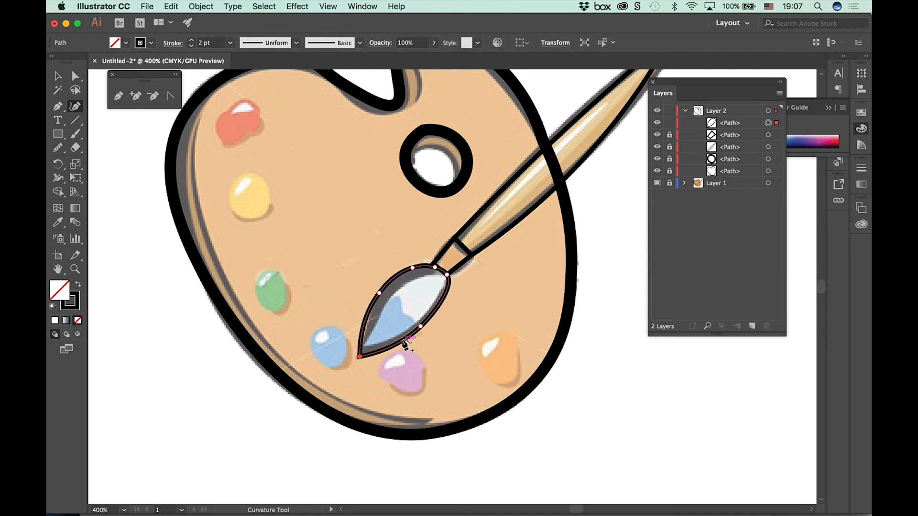
Step: Deselect the bristle path and unlock the four locked paths in Layer 2
key(space)
drag(477, 233, 463, 286)
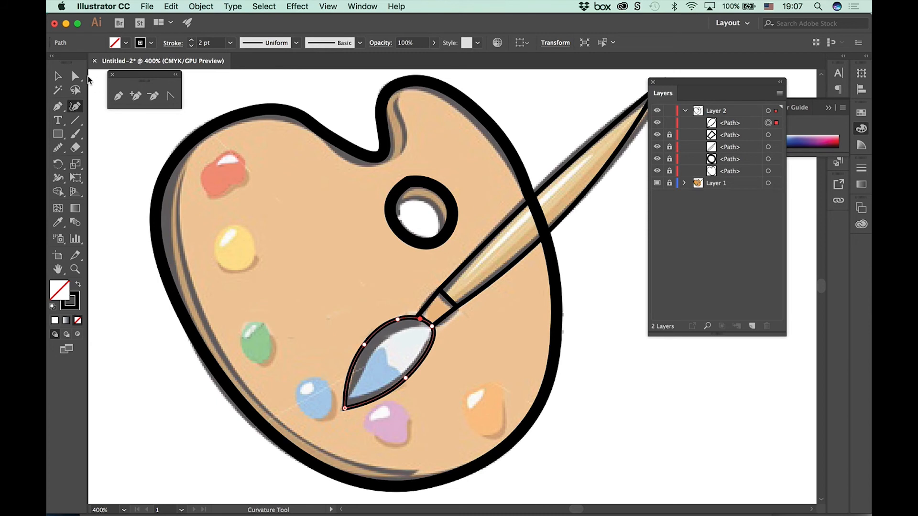
key(a)
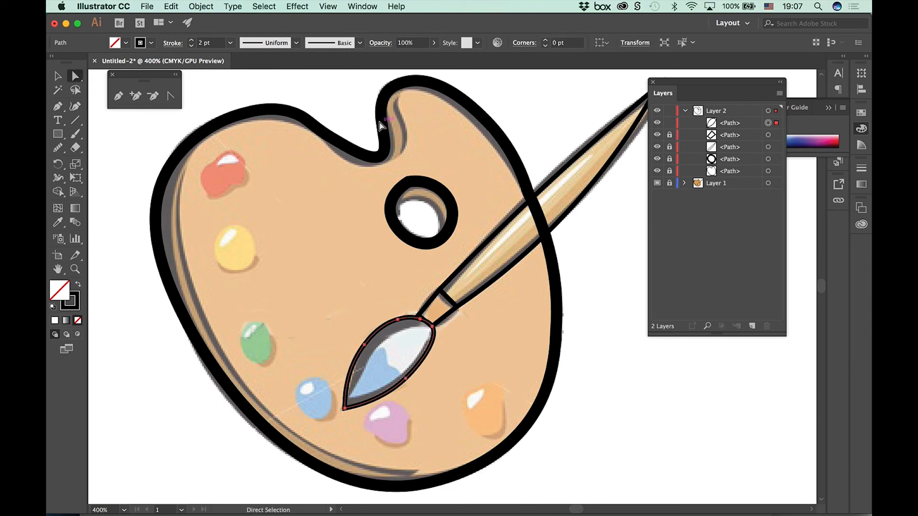
click(380, 125)
drag(669, 135, 672, 178)
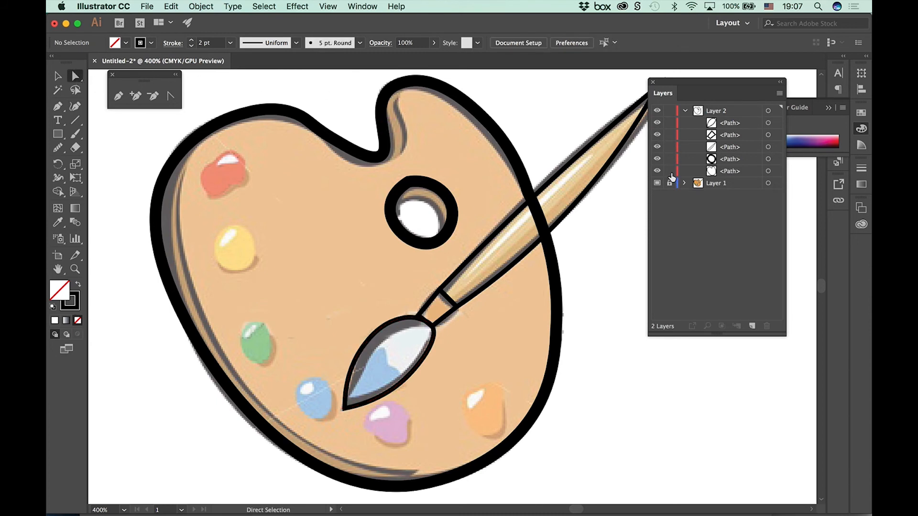
Step: Try the dome-shaped variable width profile on the palette outline's stroke
click(501, 141)
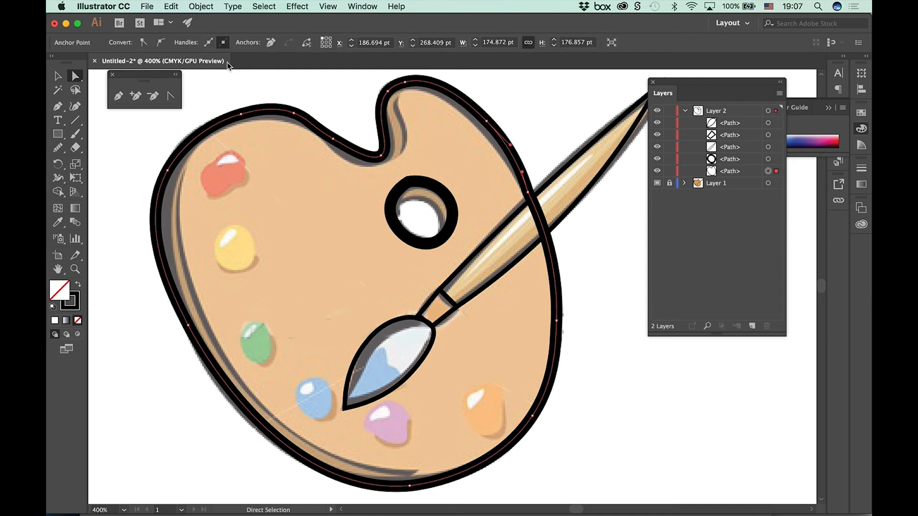
click(58, 77)
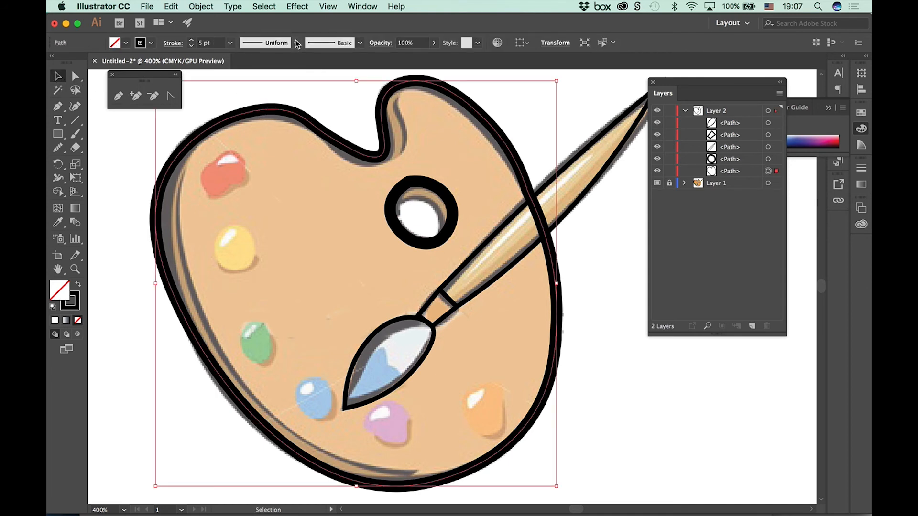
click(296, 43)
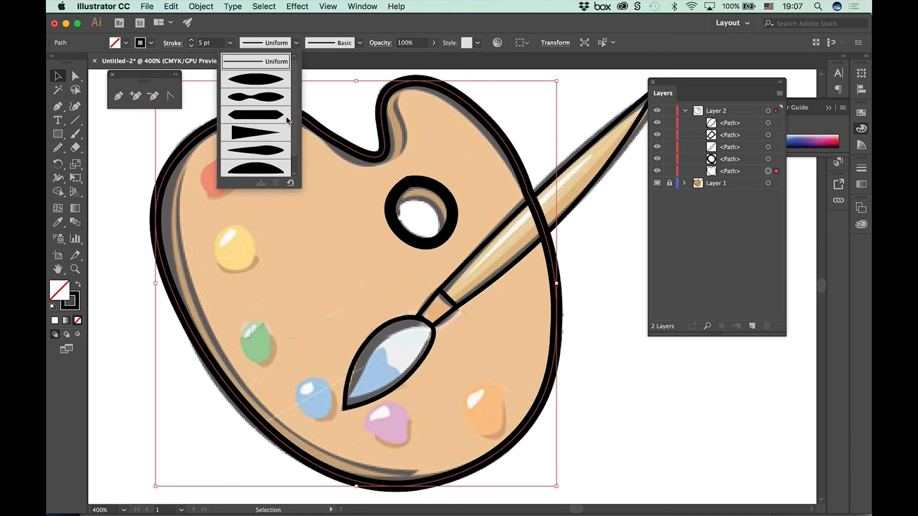
click(263, 170)
click(632, 326)
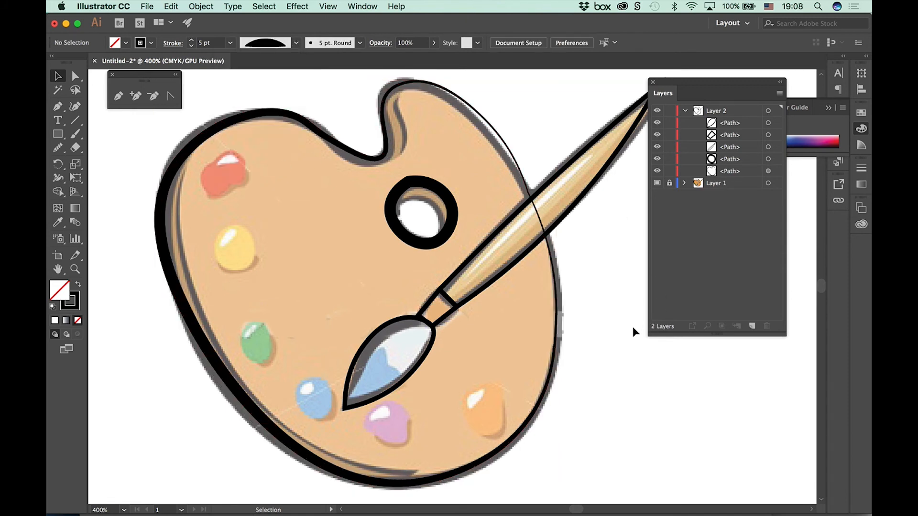
Step: Apply the width profile with one bulging end and a narrow flared tail to the palette outline's stroke and deselect it
click(519, 172)
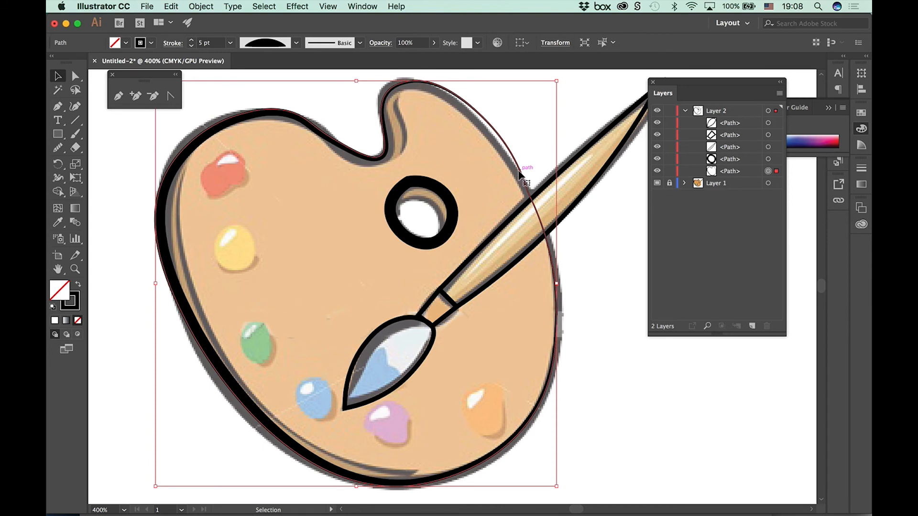
click(296, 43)
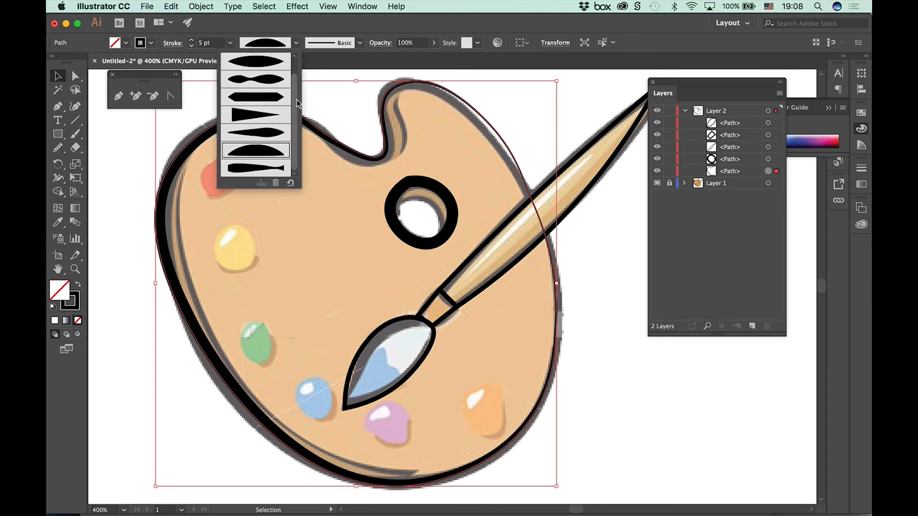
click(267, 169)
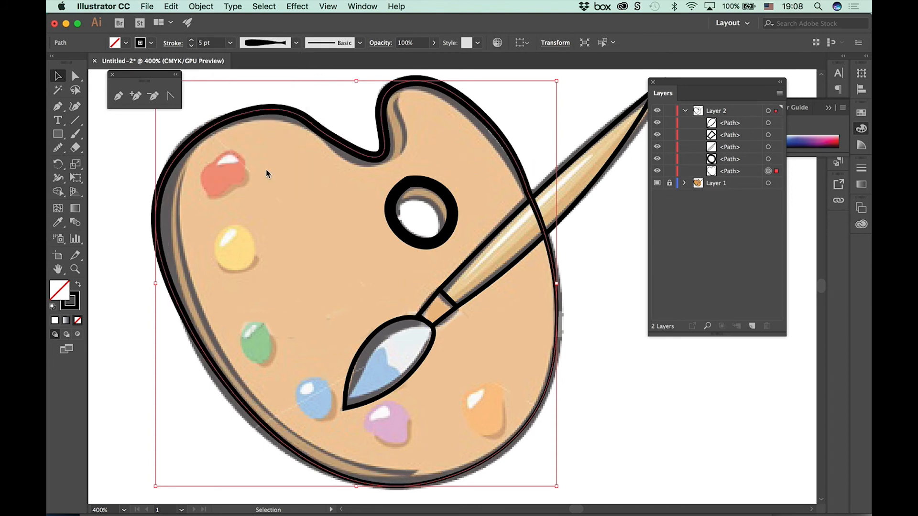
click(614, 363)
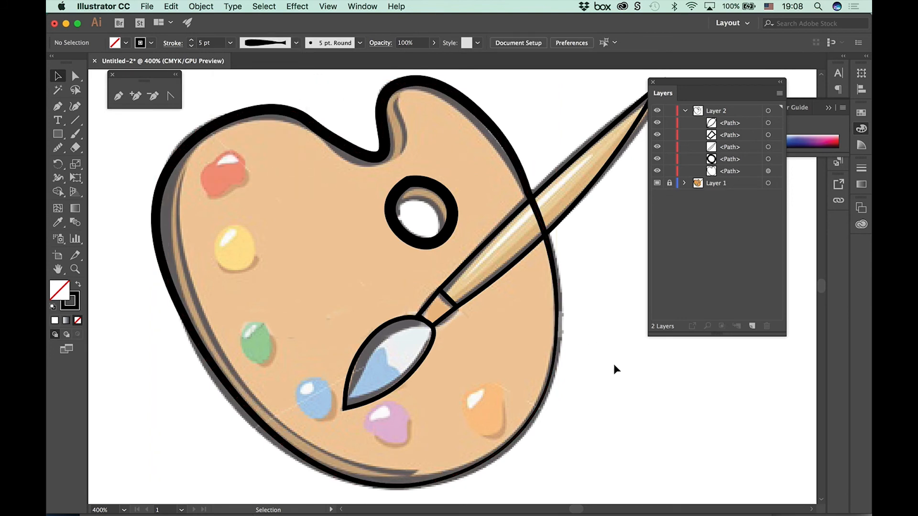
Step: Apply the width profile with one bulging end and a narrow flared tail to the thumb hole's stroke
click(451, 228)
click(297, 43)
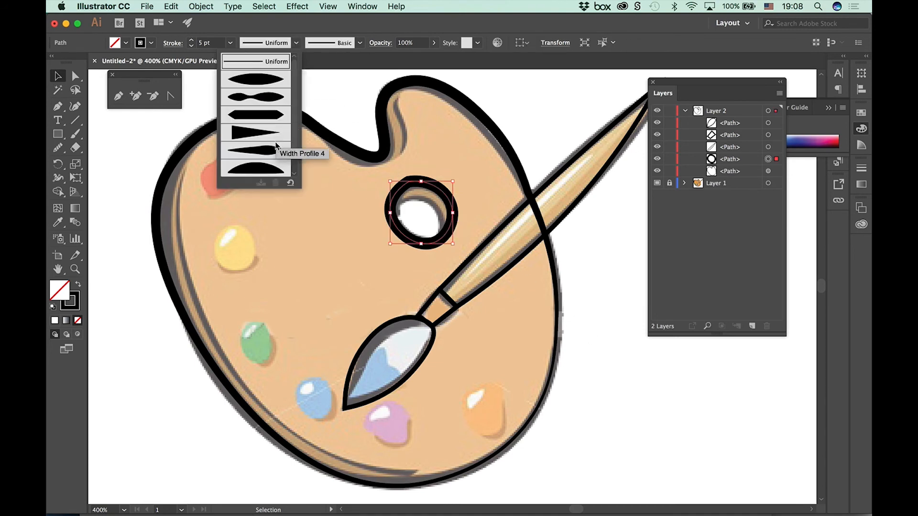
scroll(296, 125, down, 1)
scroll(297, 125, down, 1)
click(267, 167)
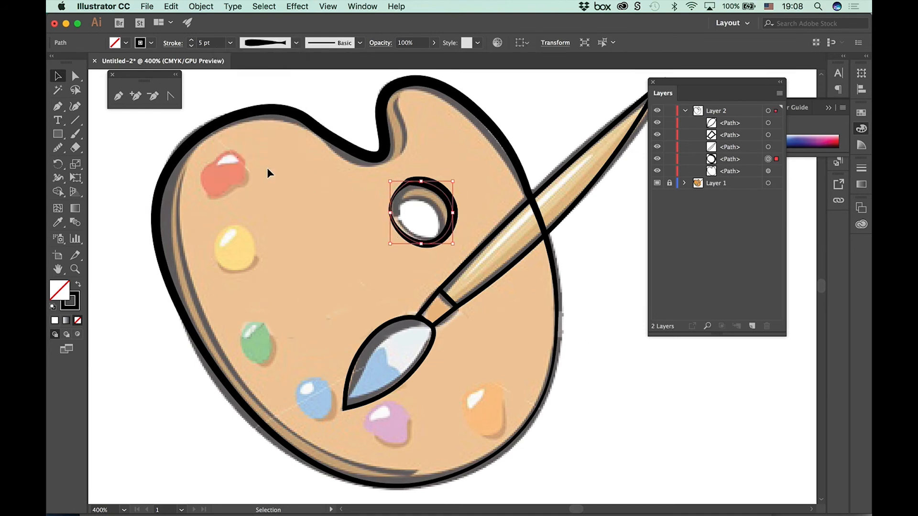
Step: Try to combine the palette outline and the thumb hole into a compound path
shift+click(560, 314)
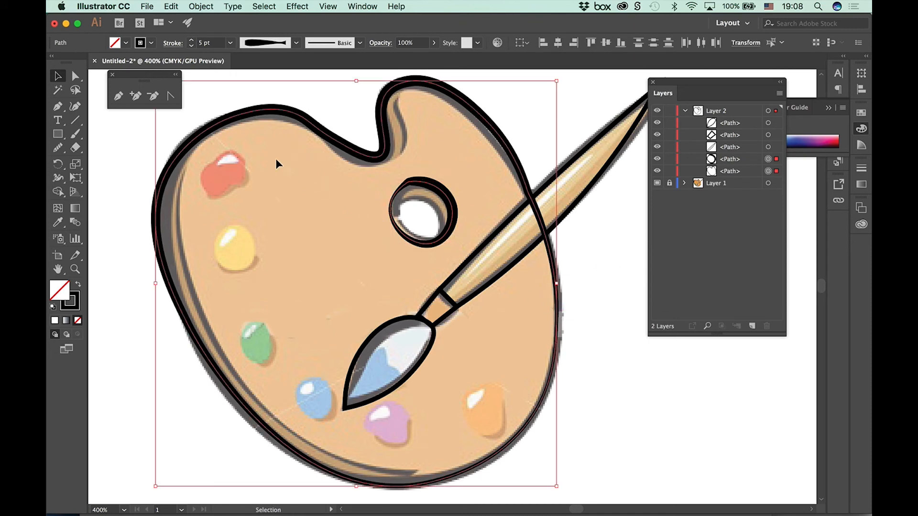
click(171, 6)
mouse_move(198, 8)
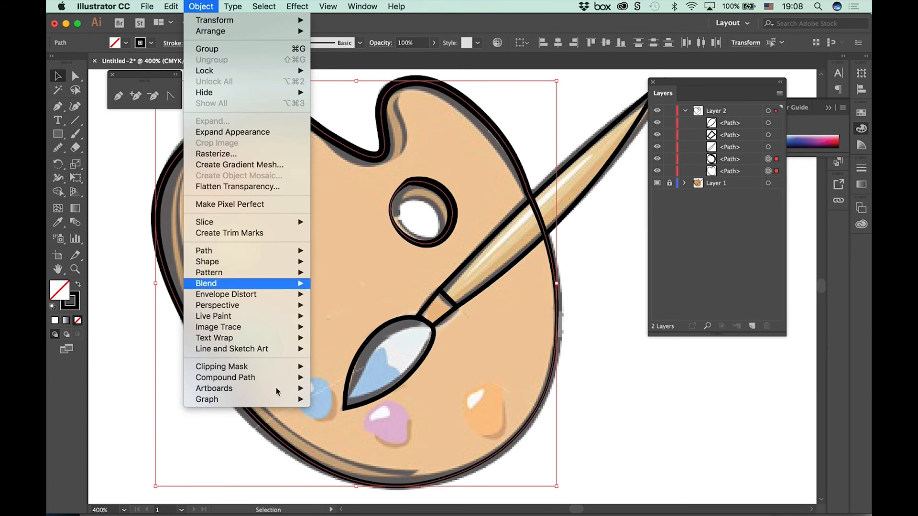
click(248, 377)
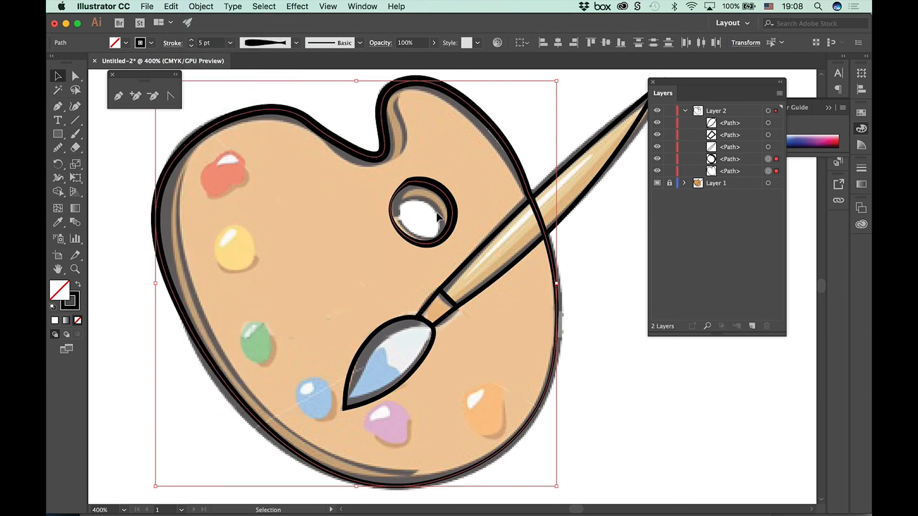
click(200, 6)
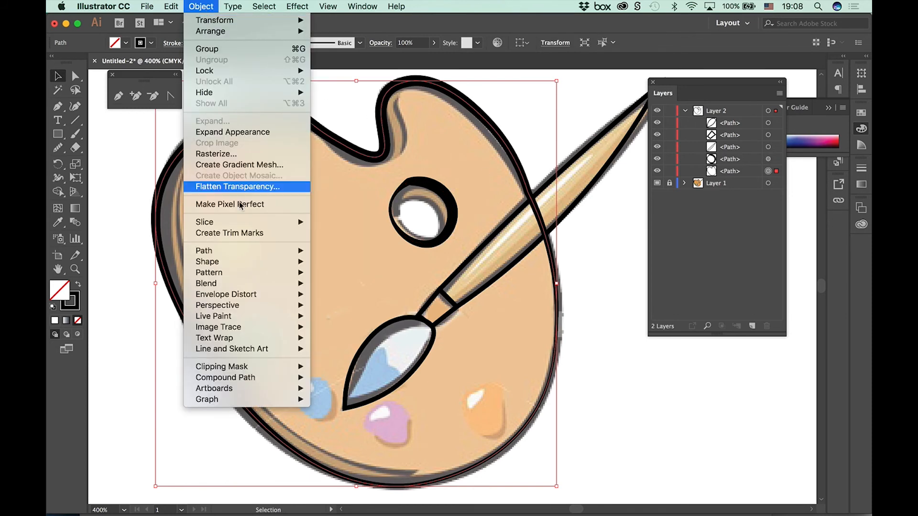
mouse_move(296, 377)
click(329, 376)
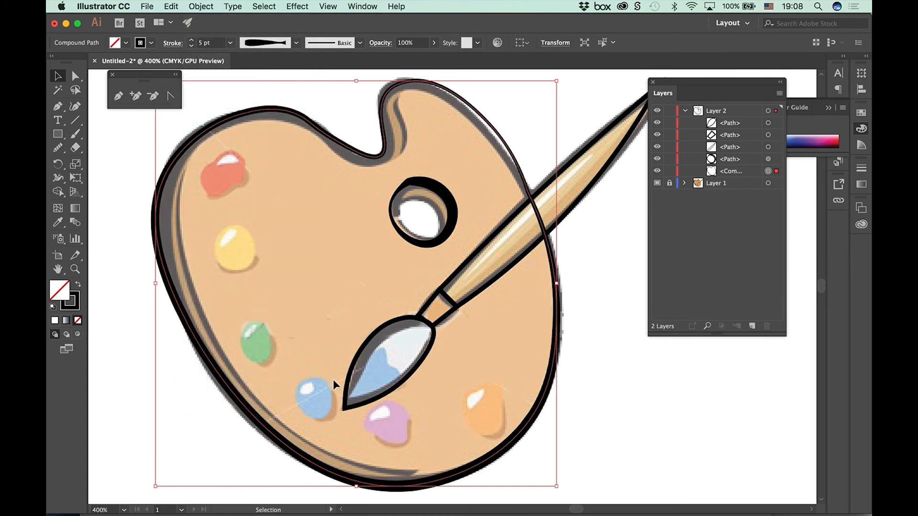
click(656, 367)
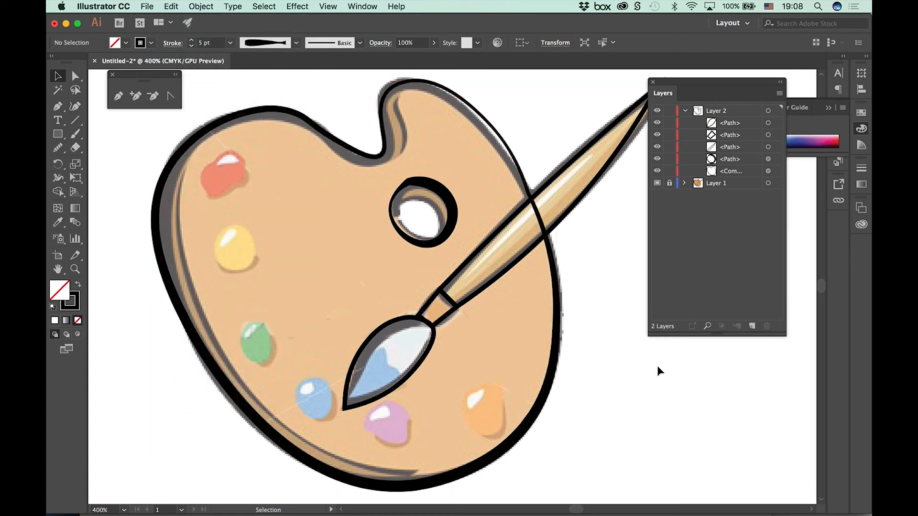
Step: Combine the thumb hole and palette outline into one compound path and check it by toggling its visibility
click(450, 208)
shift+click(532, 196)
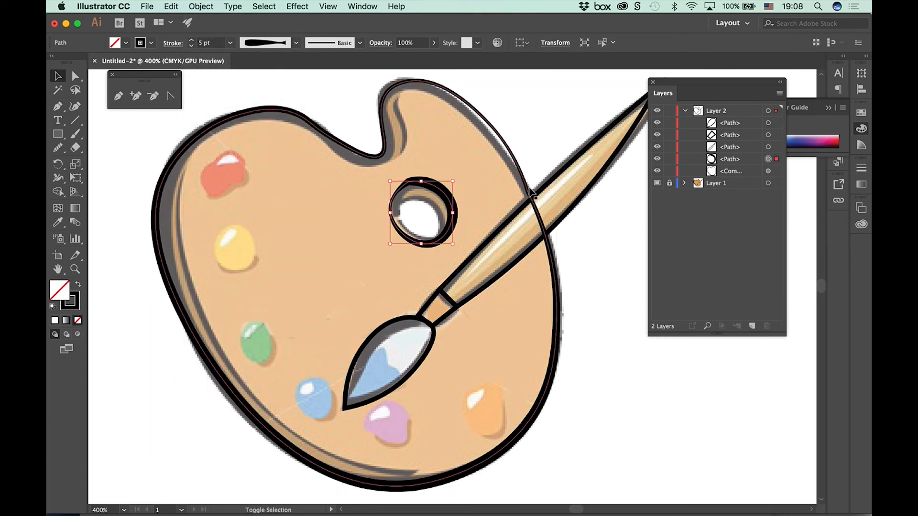
click(201, 7)
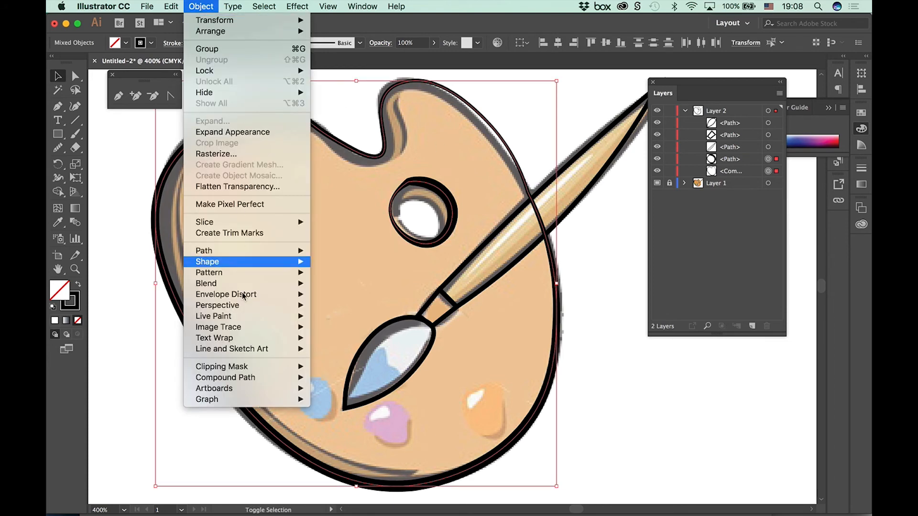
mouse_move(258, 378)
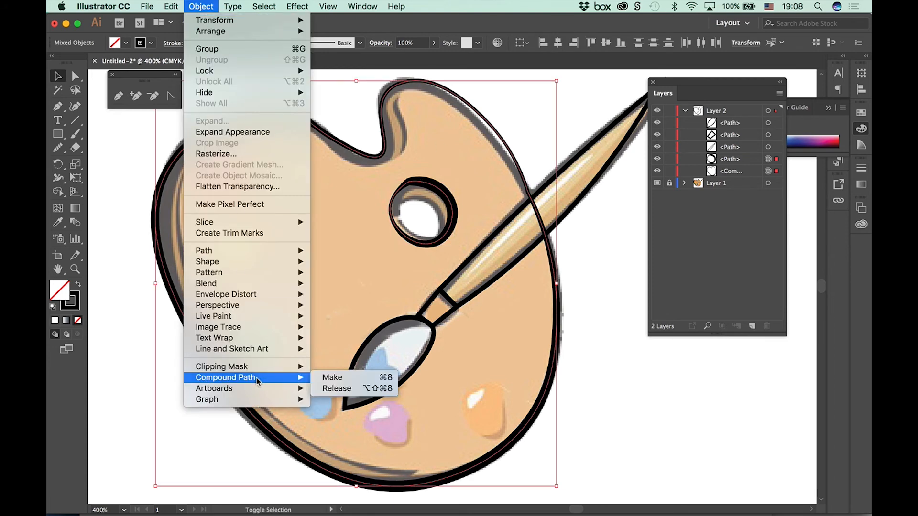
click(332, 378)
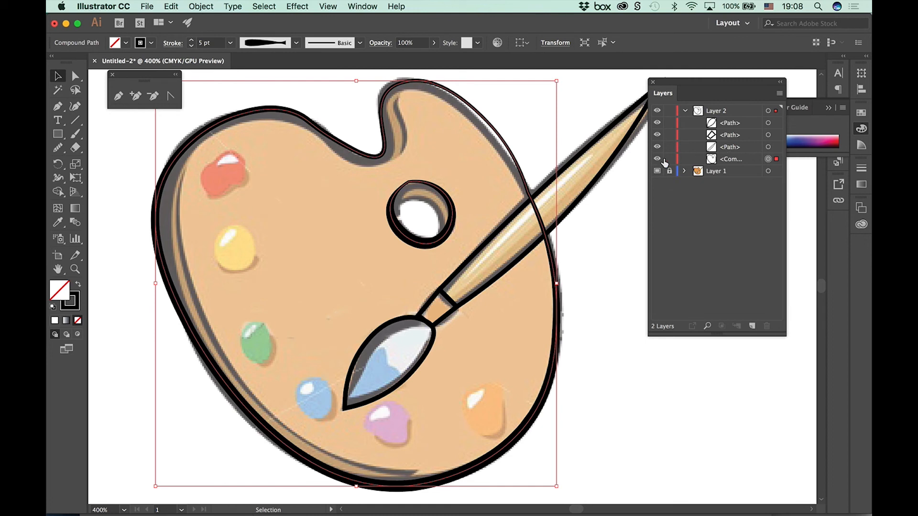
click(656, 159)
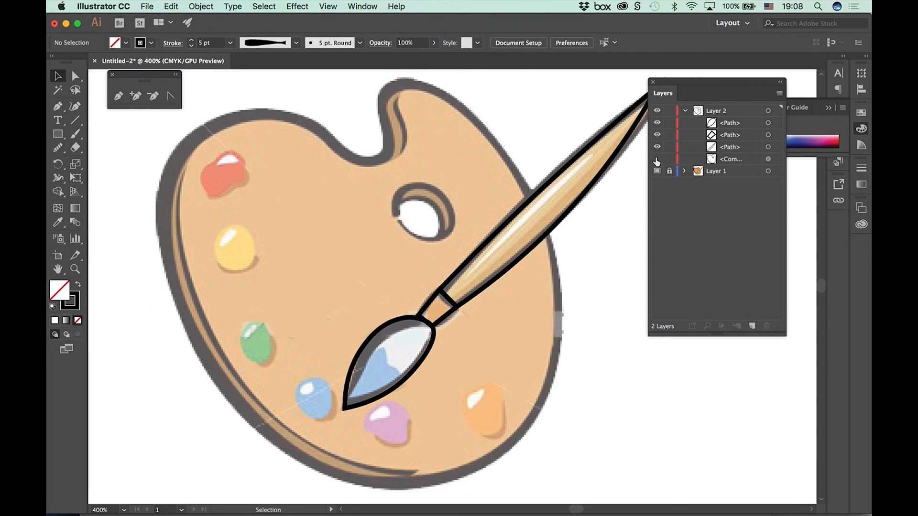
click(657, 159)
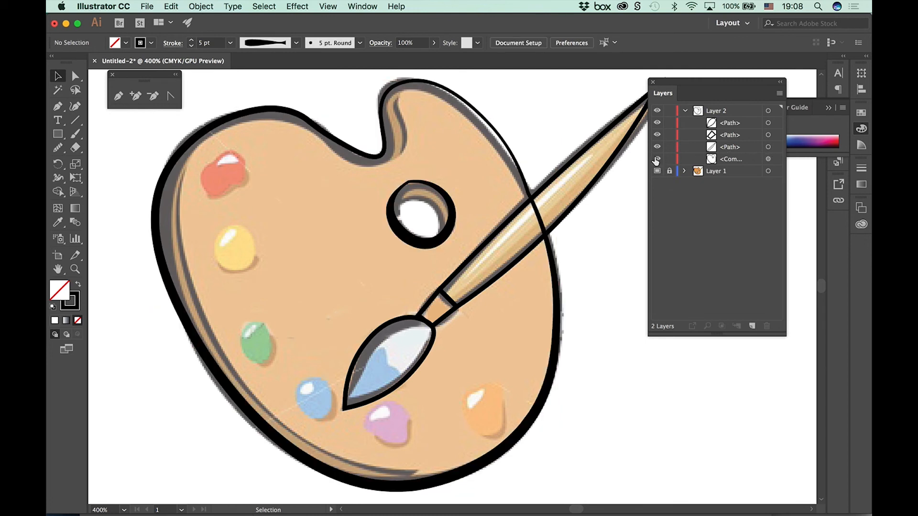
Step: Apply the width profile with the narrow flared tail to the brush's handle, ferrule and bristle paths, and deselect them
click(572, 215)
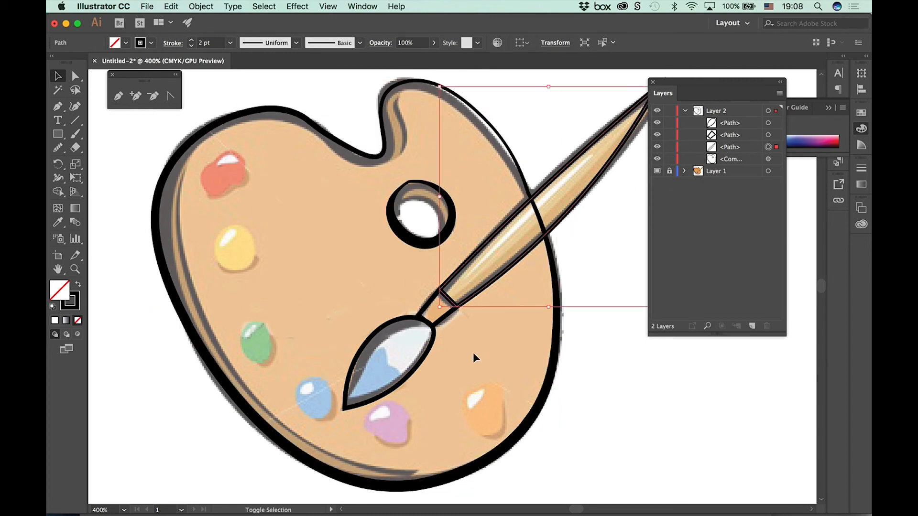
shift+click(431, 343)
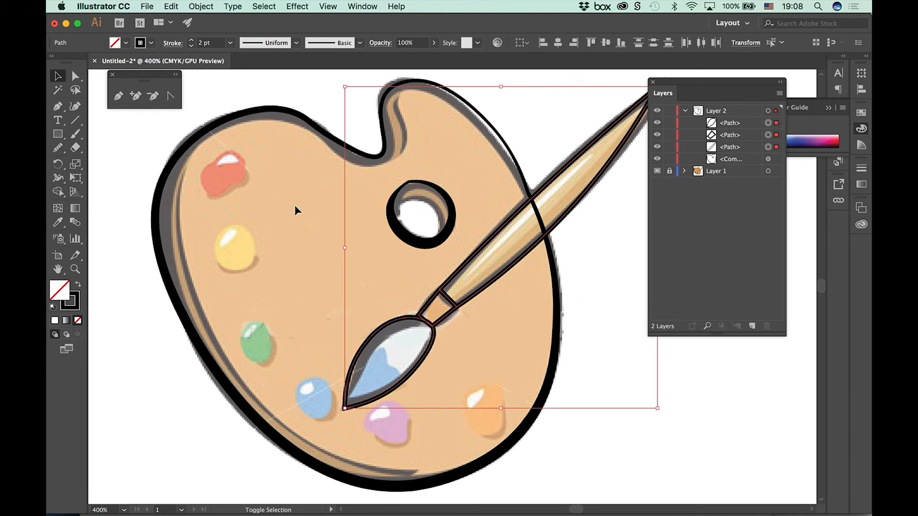
click(296, 42)
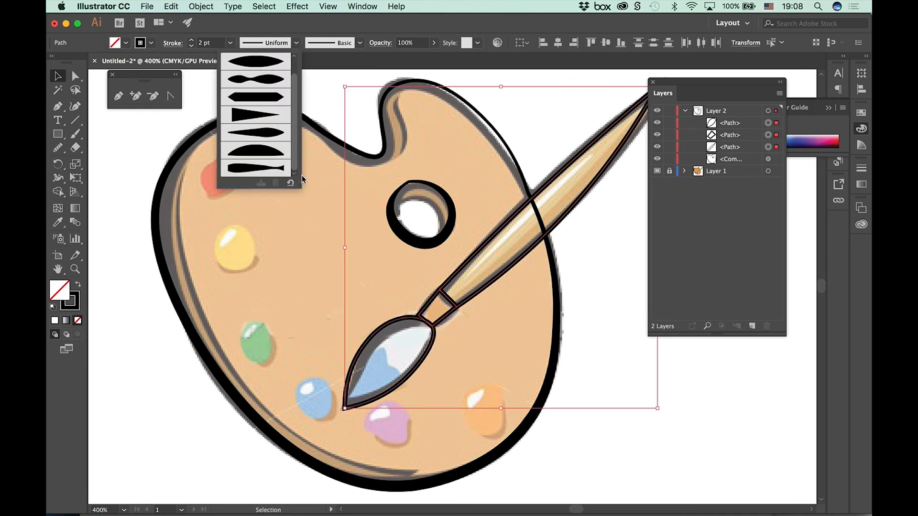
click(273, 169)
click(700, 378)
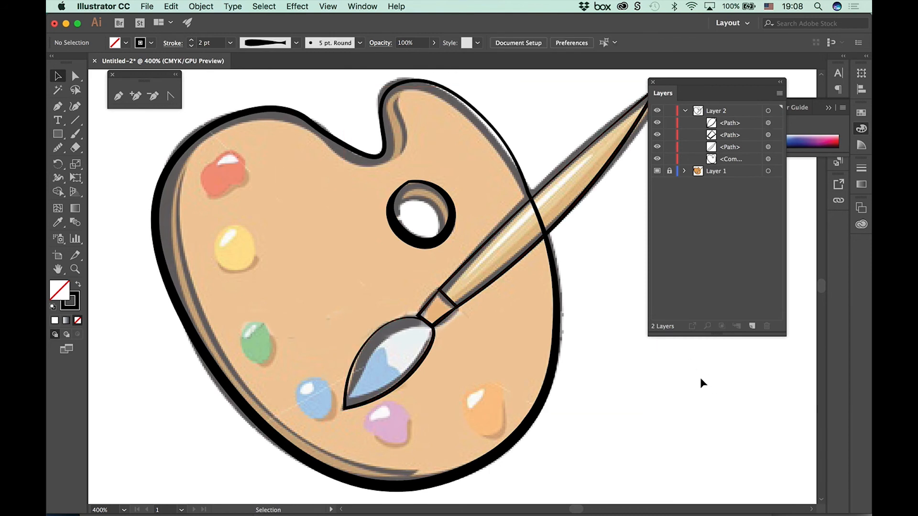
Step: Hide the Layer 1 template and fill the bristle shape with light blue
click(657, 170)
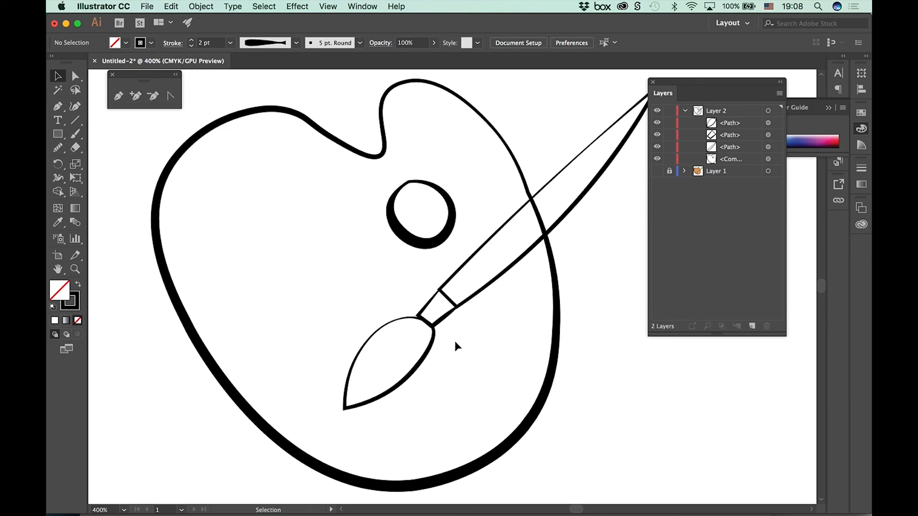
click(433, 345)
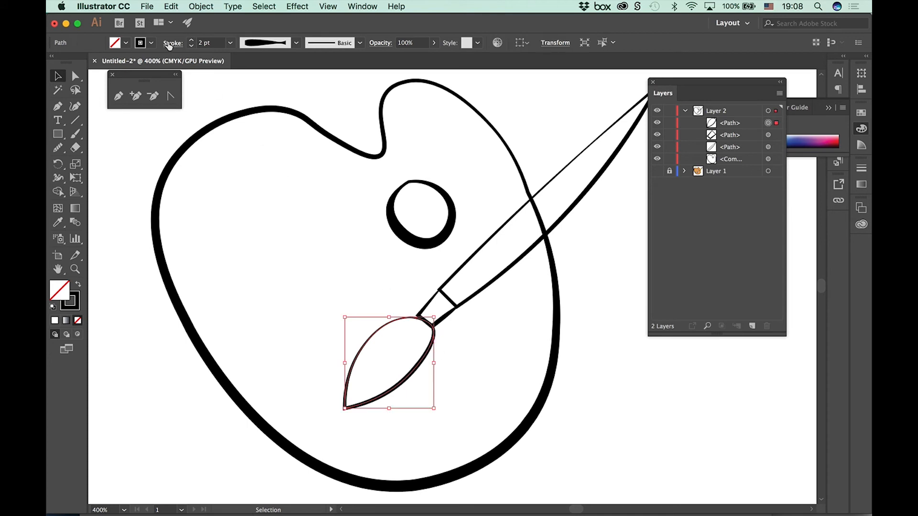
click(125, 42)
click(109, 63)
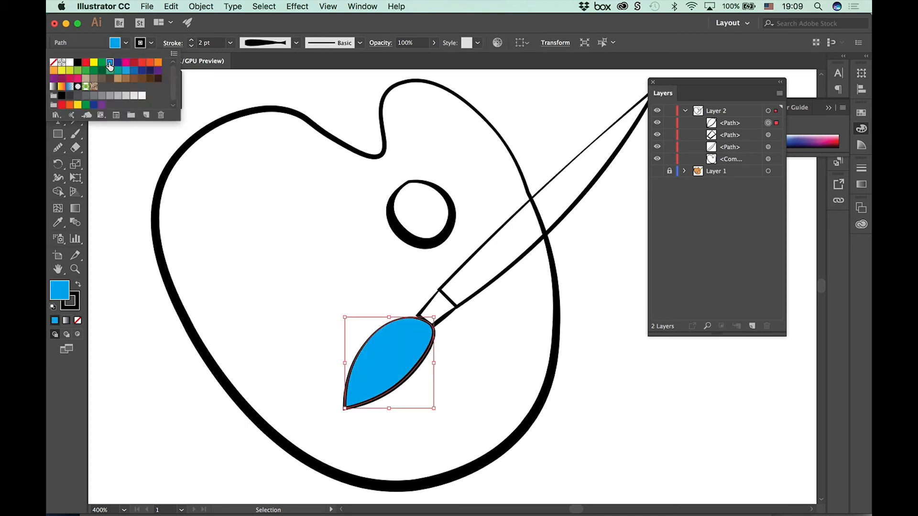
Step: Fill the small ferrule between the bristles and the handle with light brown
click(448, 316)
click(231, 43)
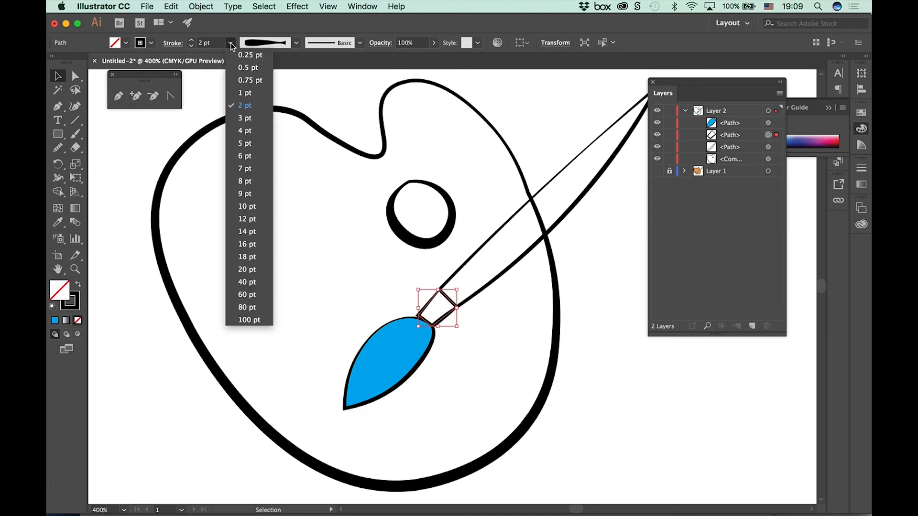
click(127, 42)
click(126, 43)
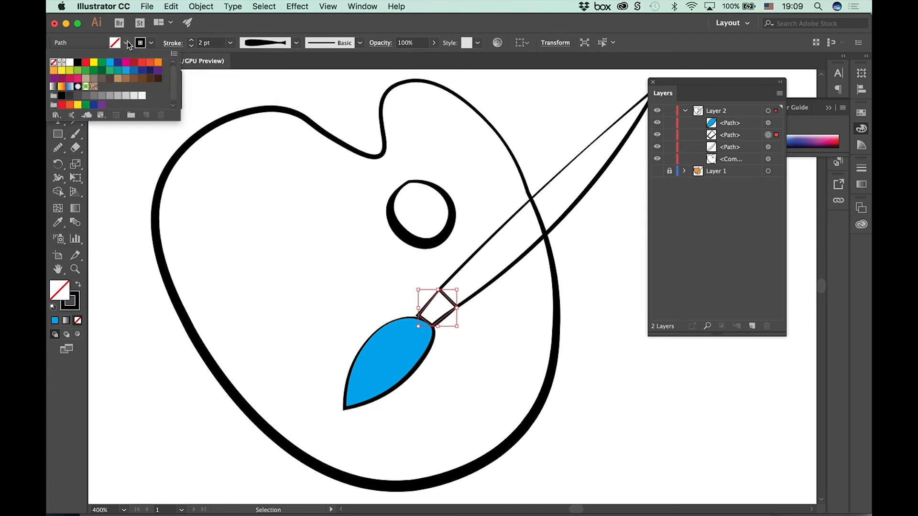
click(118, 79)
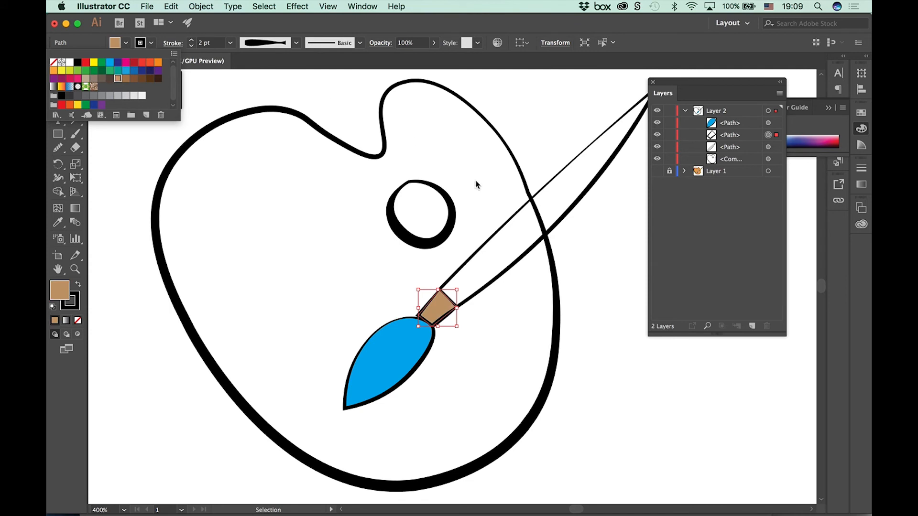
Step: Fill the brush handle with dark brown and deselect it
click(498, 272)
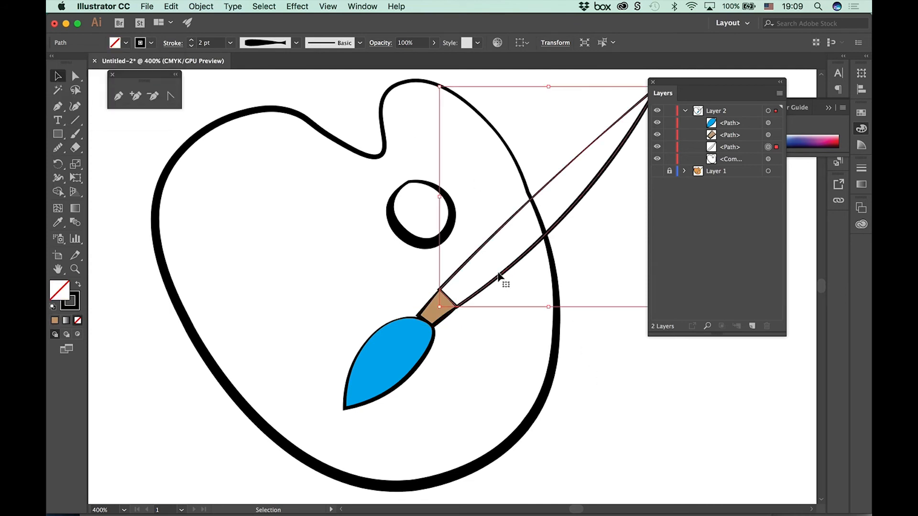
click(126, 42)
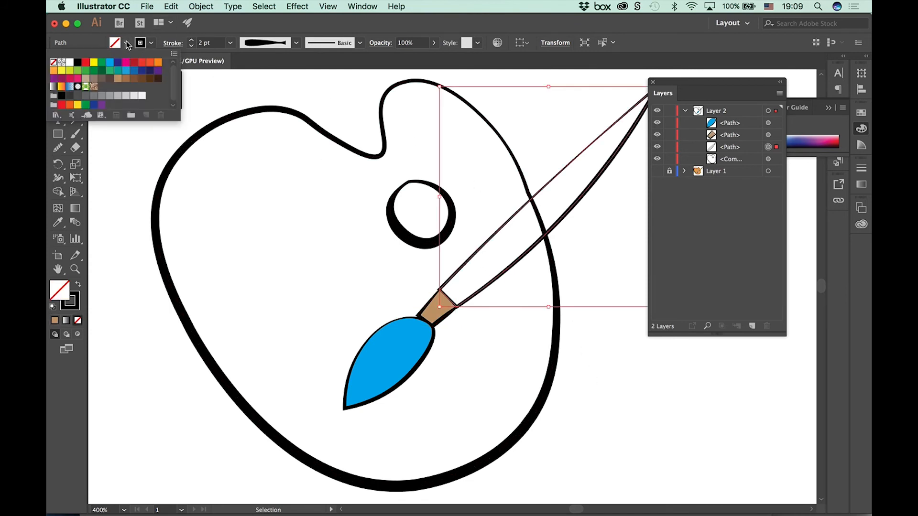
click(150, 78)
click(618, 413)
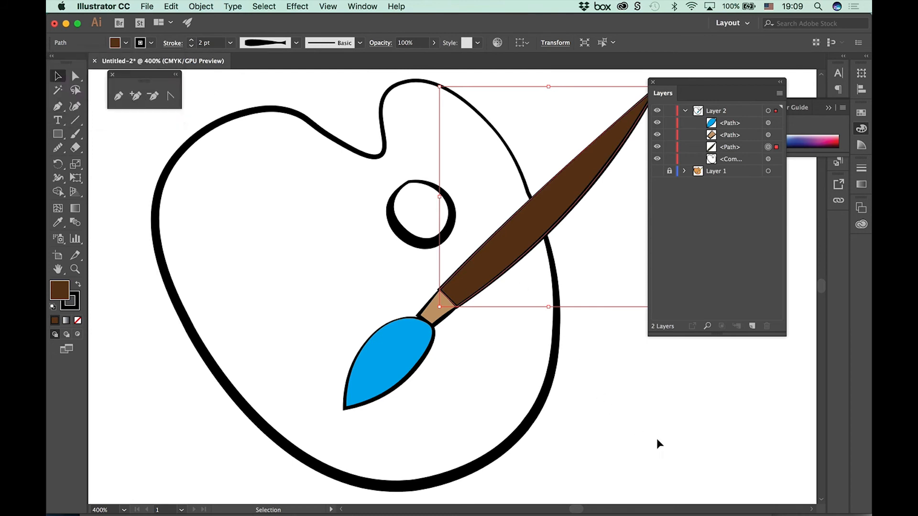
click(572, 422)
Step: Widen the brush handle into a leaf shape by moving the anchor points on both long edges outward with Direct Selection
key(super+minus)
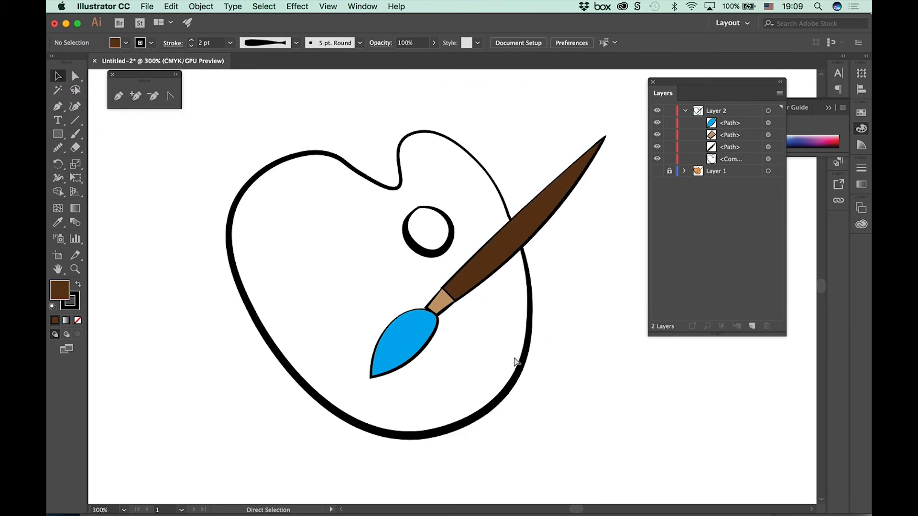
key(super+minus)
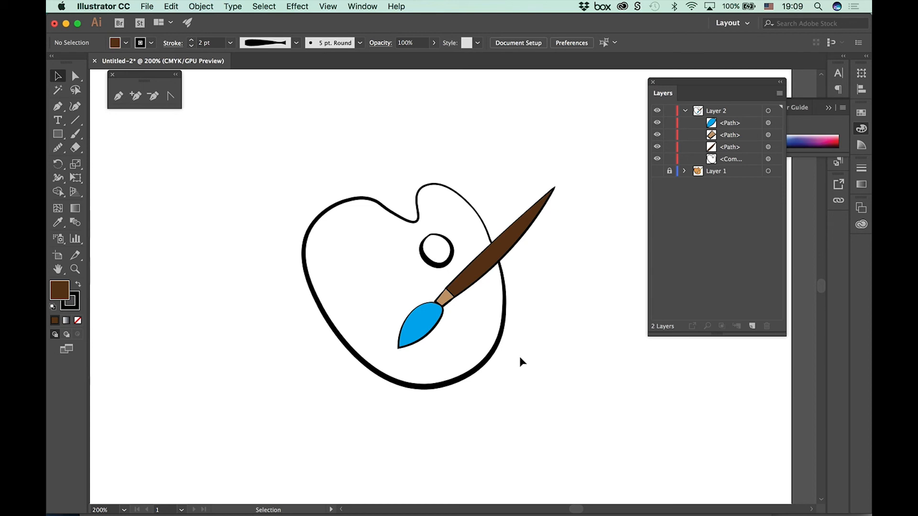
click(78, 81)
click(459, 191)
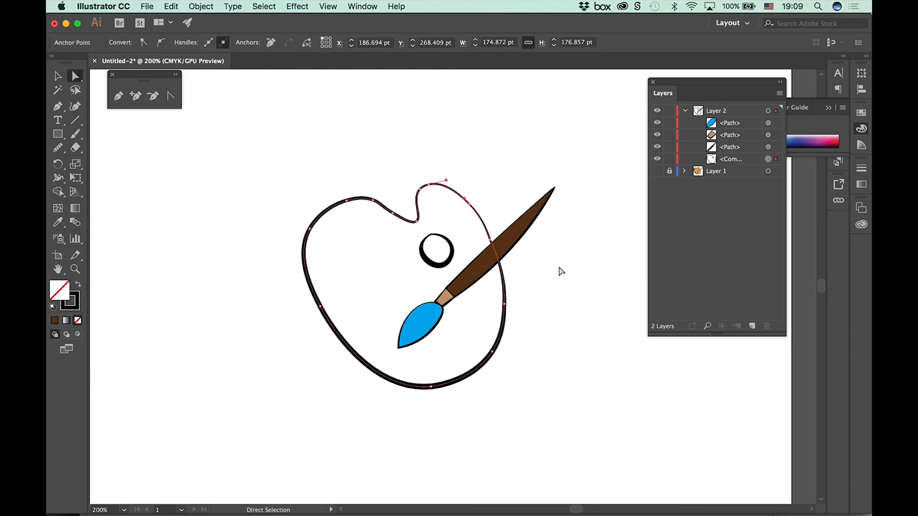
click(526, 233)
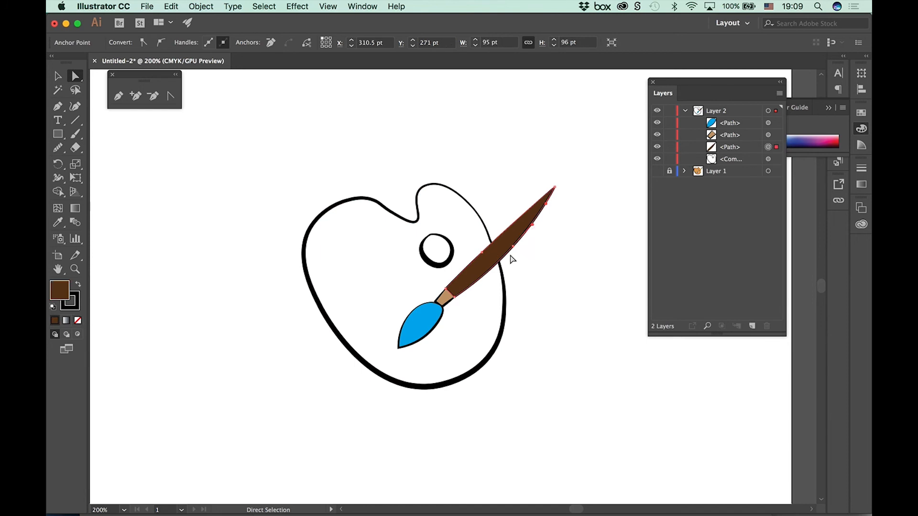
click(515, 249)
mouse_move(516, 249)
mouse_down()
mouse_move(535, 263)
mouse_move(467, 235)
mouse_up()
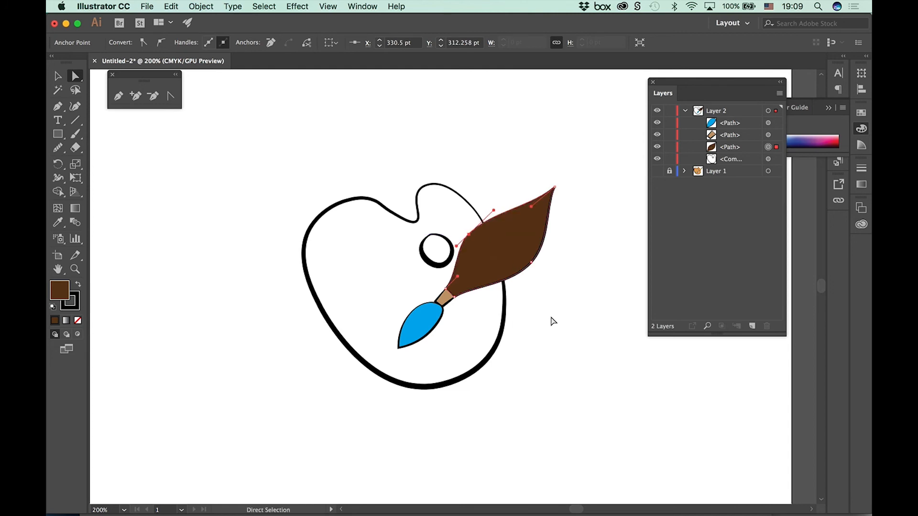
click(592, 356)
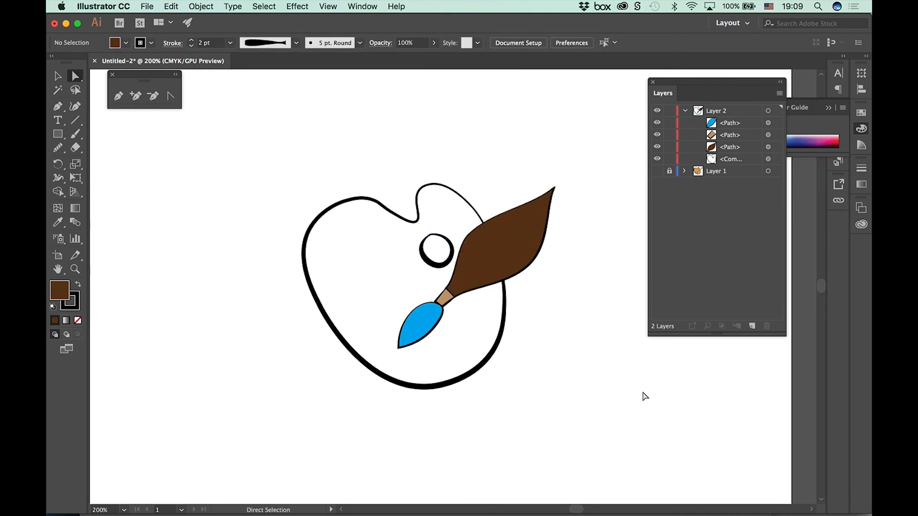
Step: Reshape the blue bristles by moving the upper-edge anchor point toward the tip and adjusting the anchor point beside the ferrule with Direct Selection
click(433, 330)
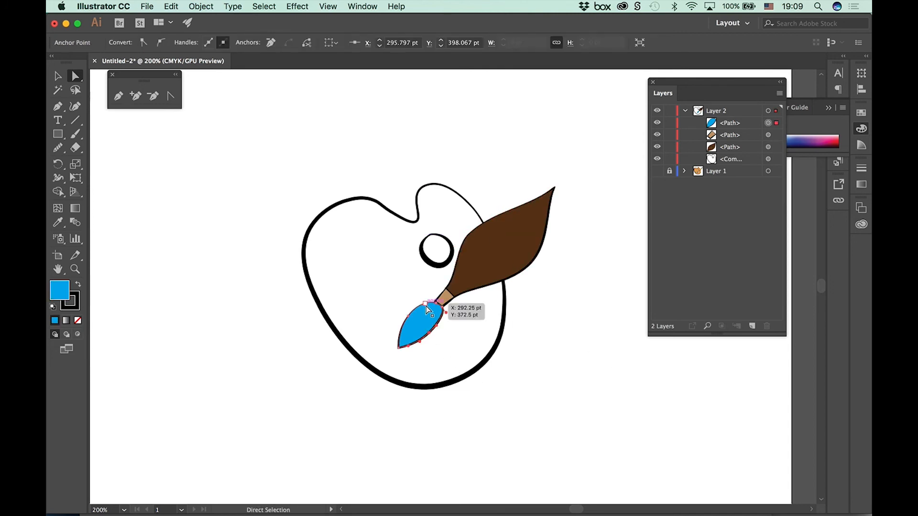
mouse_move(425, 304)
mouse_down()
mouse_move(400, 313)
mouse_move(410, 318)
mouse_up()
key(super+plus)
key(super+plus)
key(super+plus)
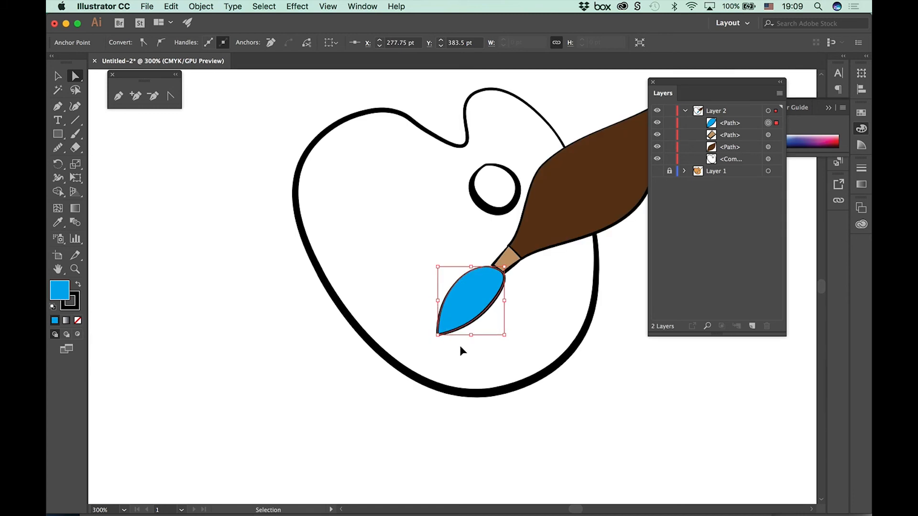
drag(510, 383, 426, 314)
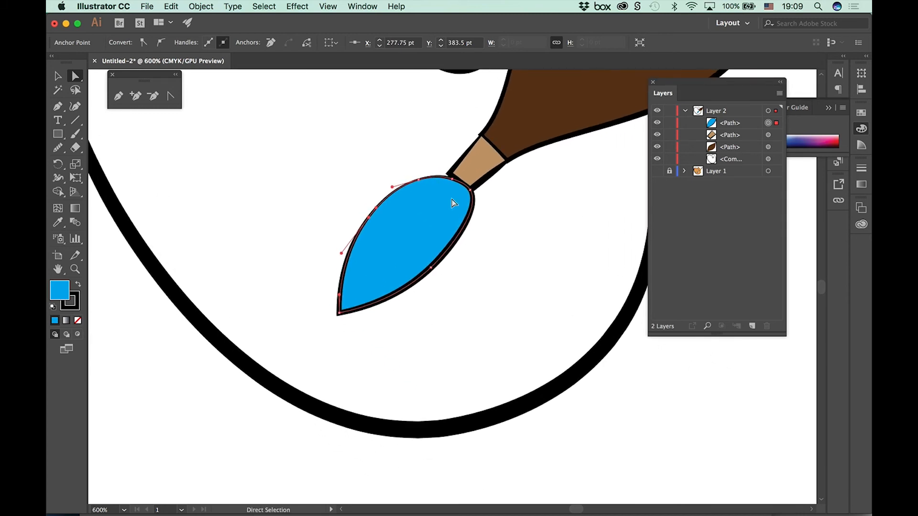
drag(450, 179, 449, 176)
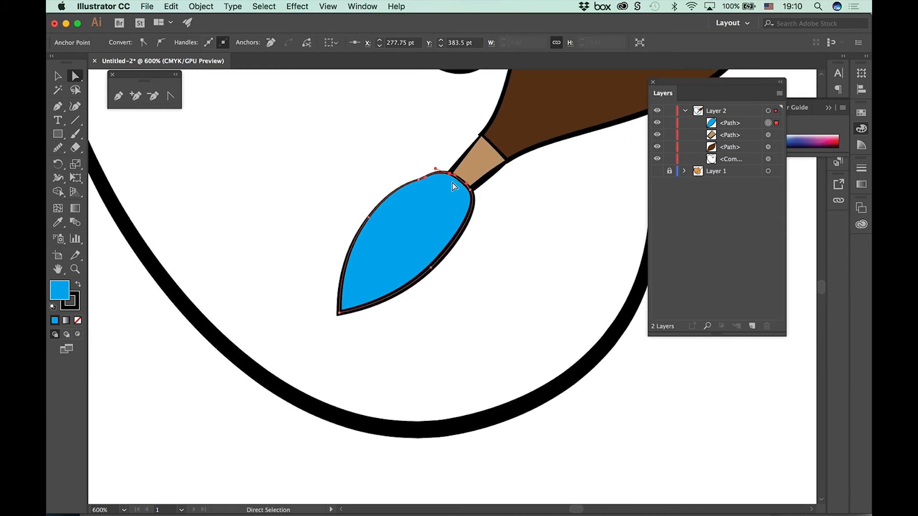
click(526, 240)
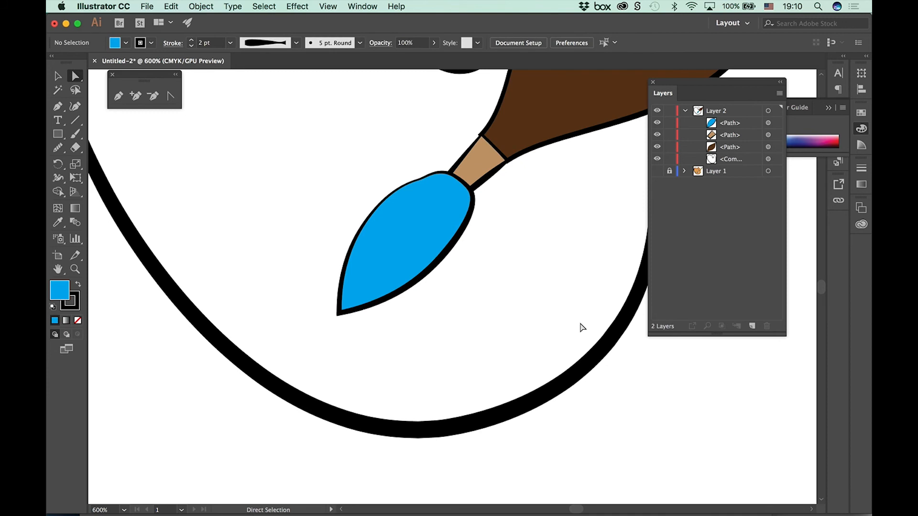
Step: Delete the two intermediate anchor points on the upper edge of the blue bristles with the Delete Anchor Point tool
click(418, 181)
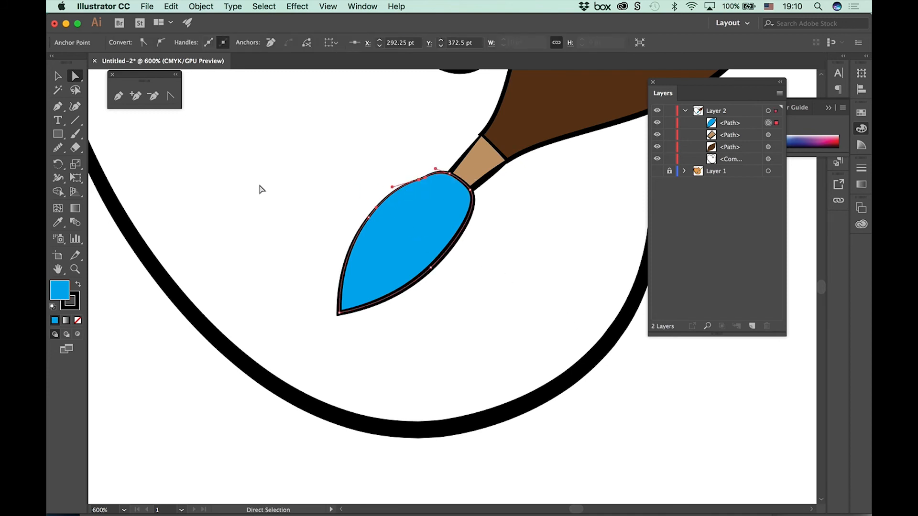
click(153, 96)
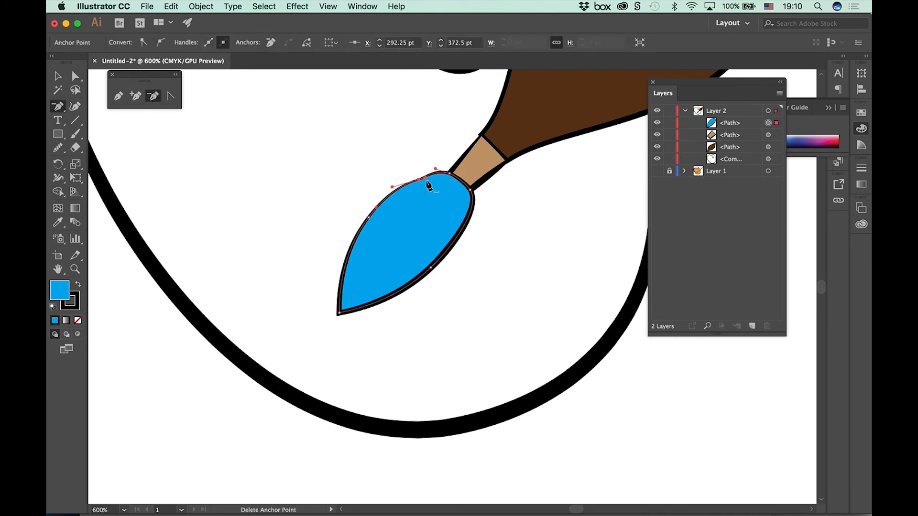
click(425, 179)
click(571, 283)
click(426, 180)
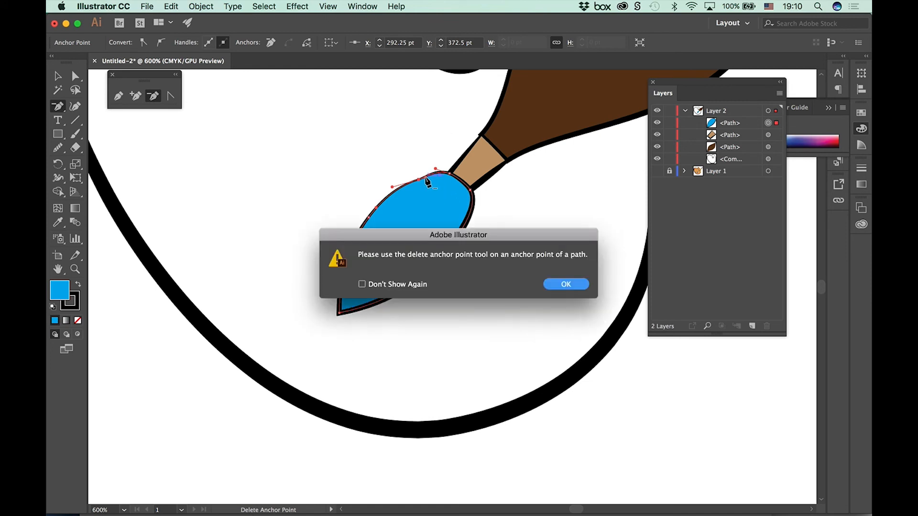
click(573, 285)
click(419, 180)
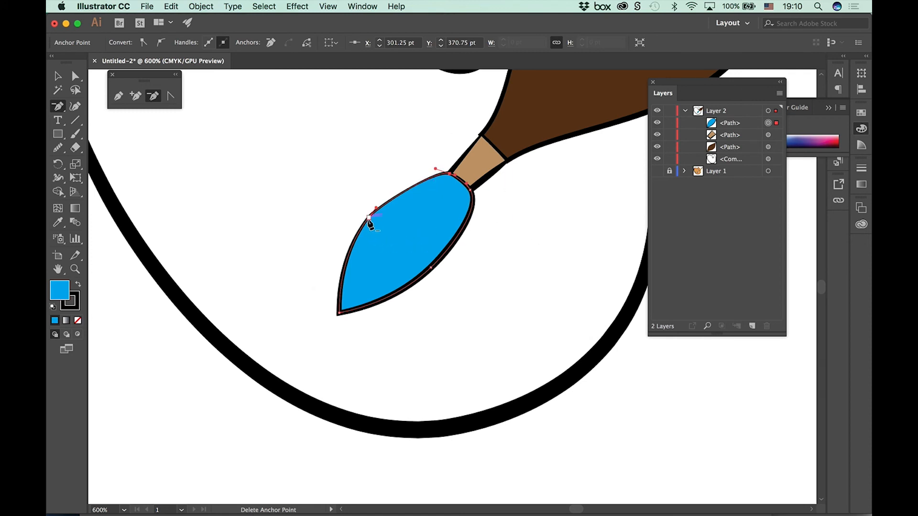
click(369, 217)
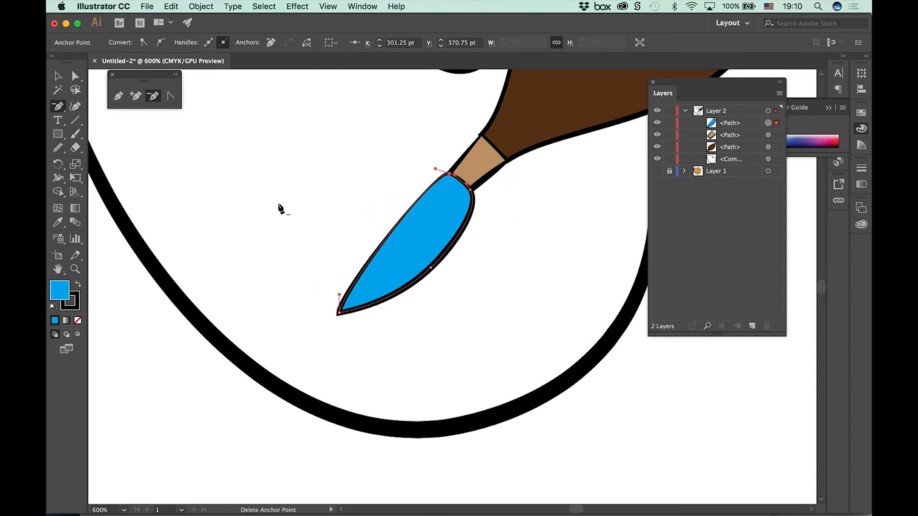
Step: Bow the upper edge of the bristles outward and refine its curve by adjusting the direction handles at both ends
click(76, 76)
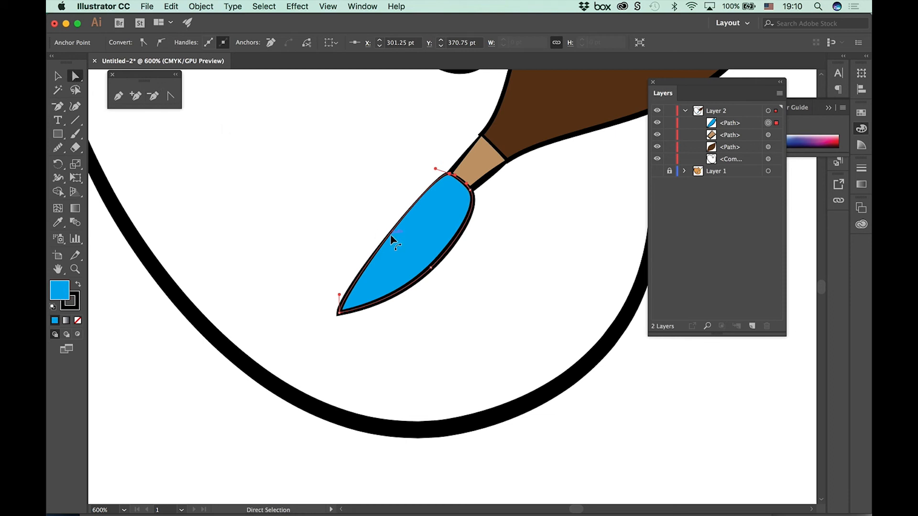
drag(389, 234, 373, 232)
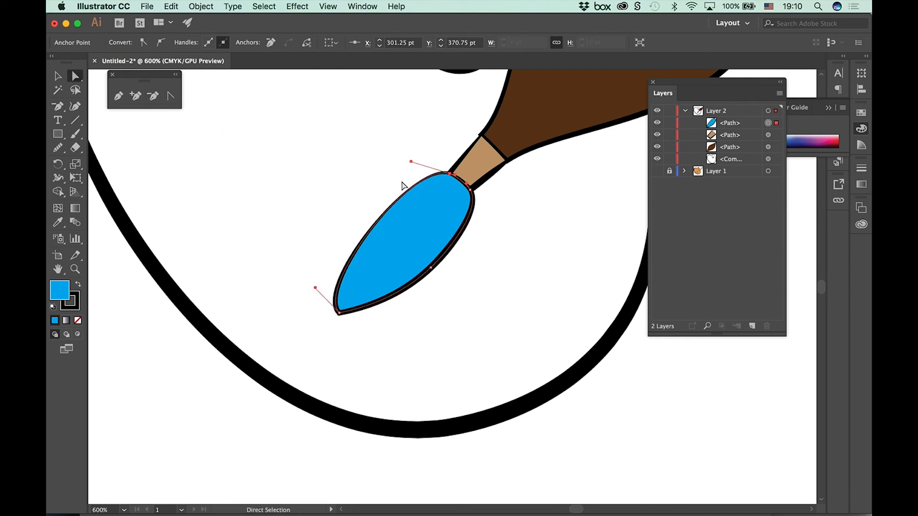
drag(409, 162, 411, 176)
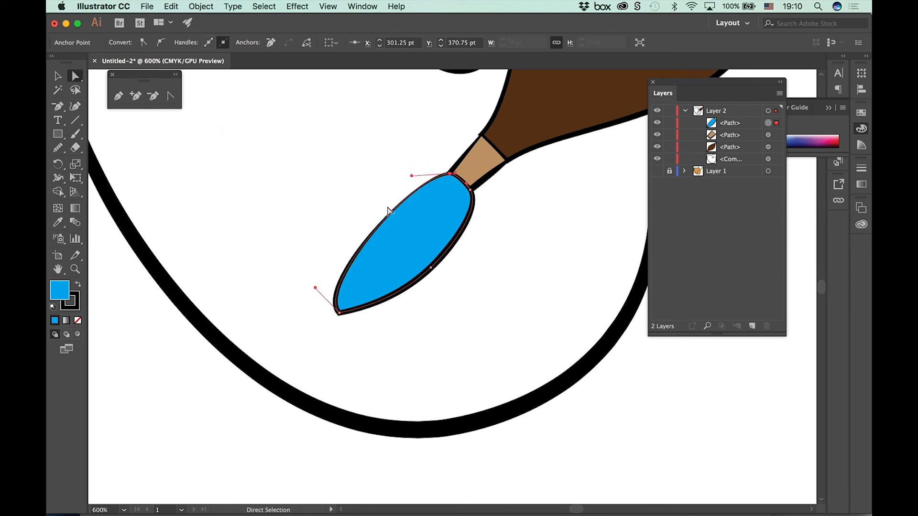
drag(315, 287, 334, 274)
click(302, 290)
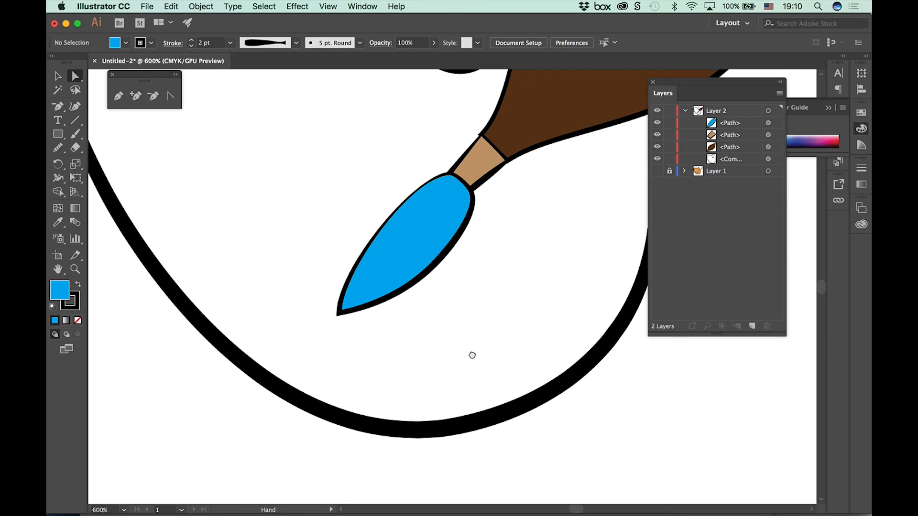
Step: Flare the light brown ferrule by moving its two handle-side corner points outward with Direct Selection
drag(471, 352, 376, 502)
drag(482, 369, 459, 375)
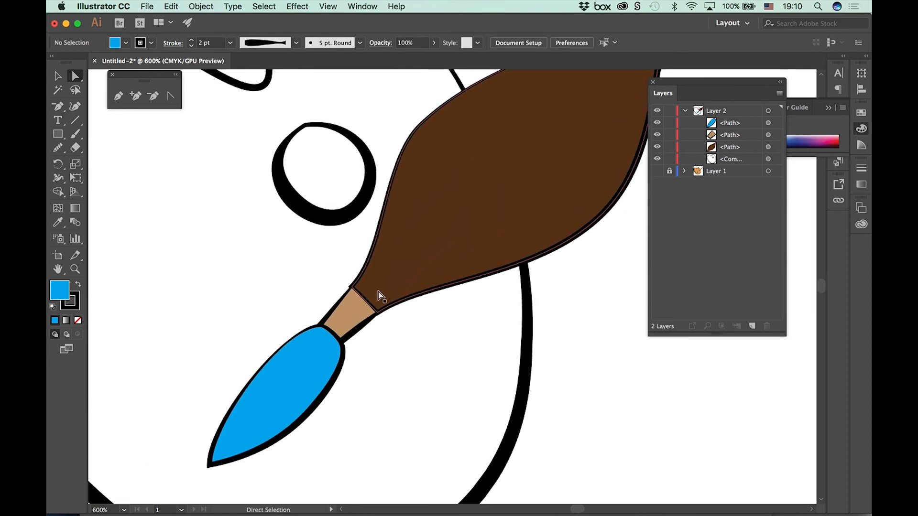
click(366, 320)
mouse_move(352, 288)
mouse_down()
mouse_move(342, 283)
mouse_move(353, 281)
mouse_up()
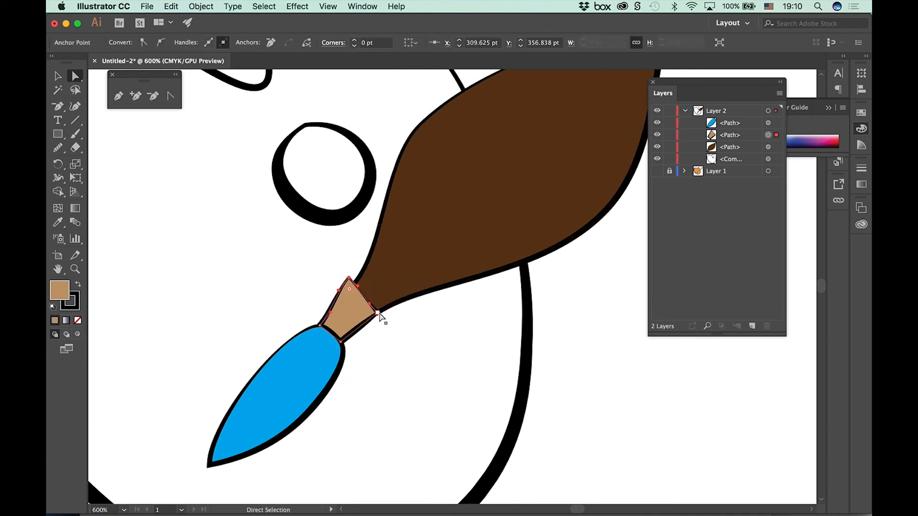
drag(378, 313, 391, 312)
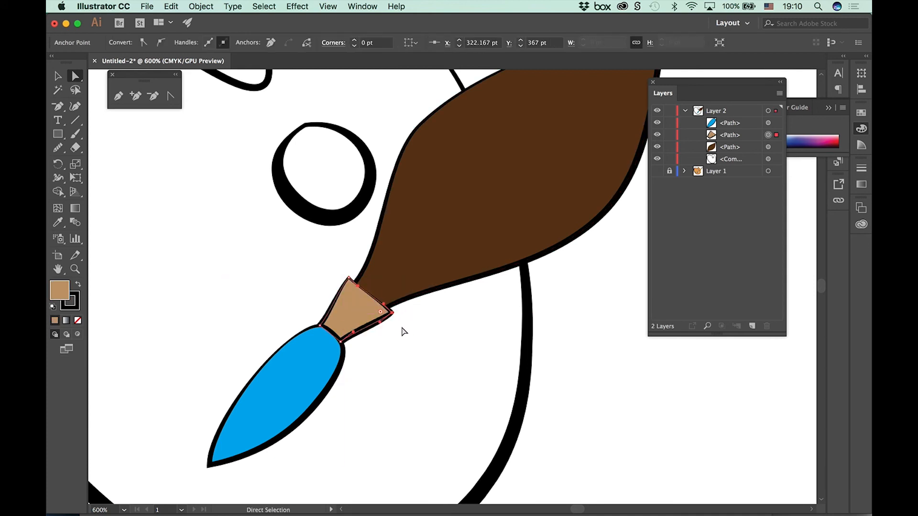
click(404, 331)
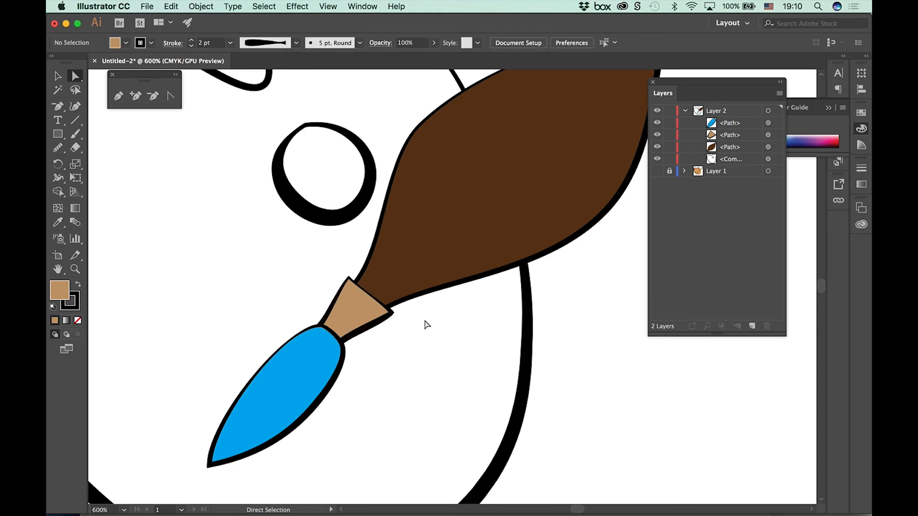
Step: Send the dark brown brush handle behind all the other shapes with Send to Back
key(super+minus)
key(super+minus)
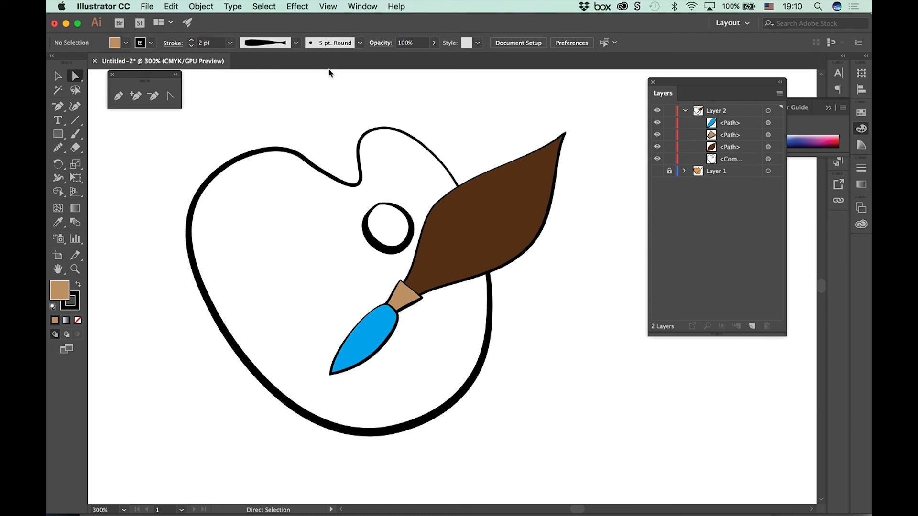
click(509, 191)
click(201, 6)
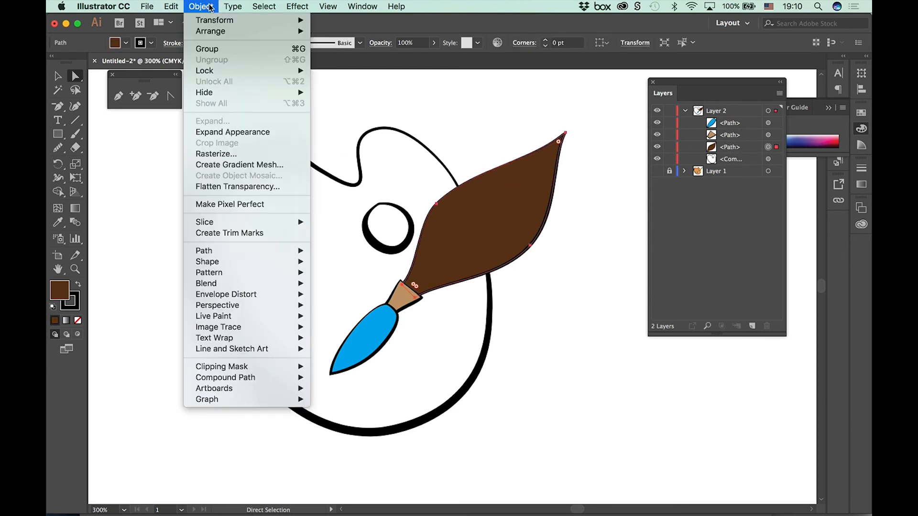
mouse_move(216, 32)
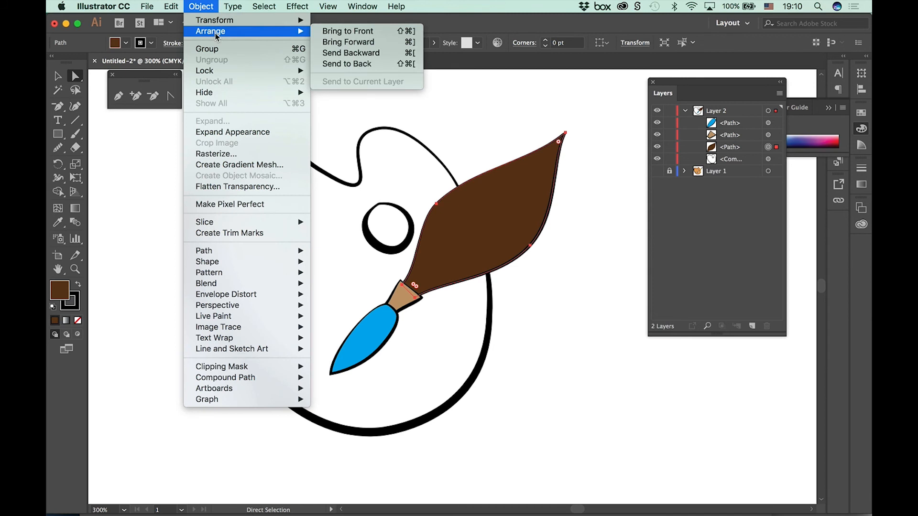
click(362, 68)
click(598, 250)
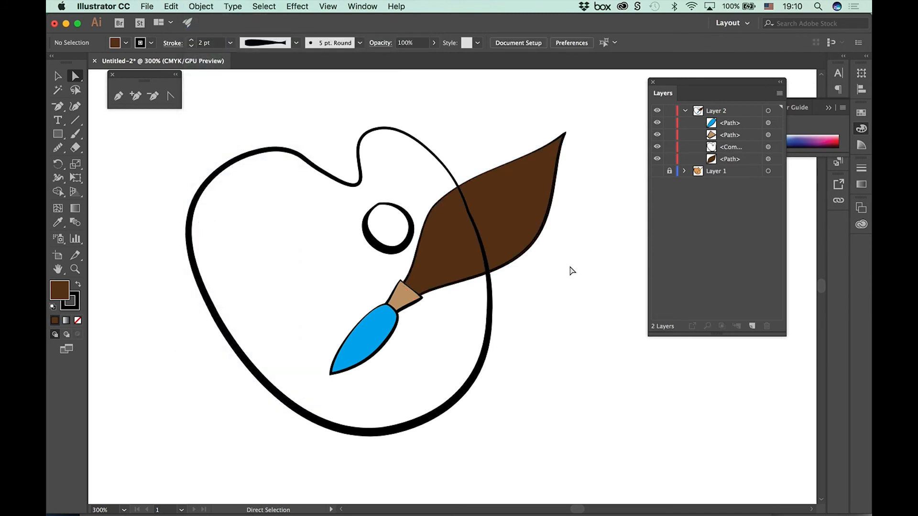
Step: Arrange the dark brown brush handle in front of all the other shapes with Bring to Front
click(512, 219)
click(201, 7)
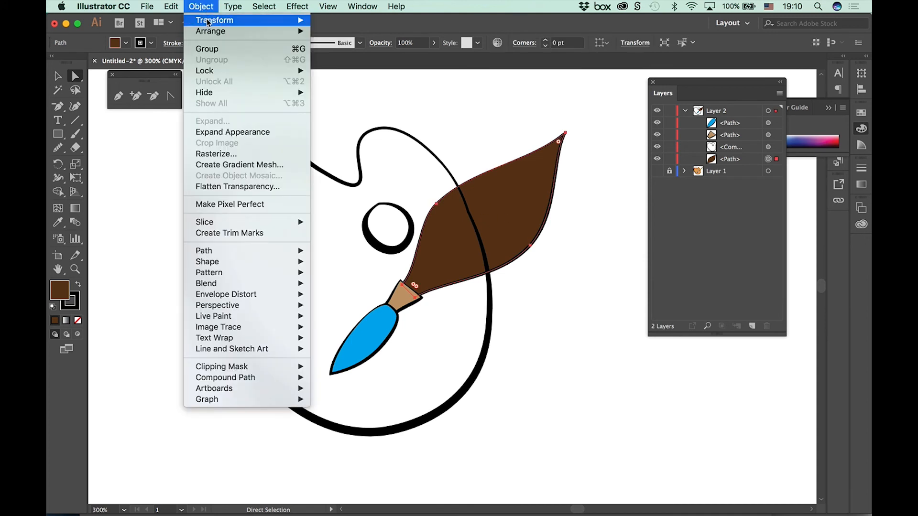
mouse_move(213, 31)
click(339, 37)
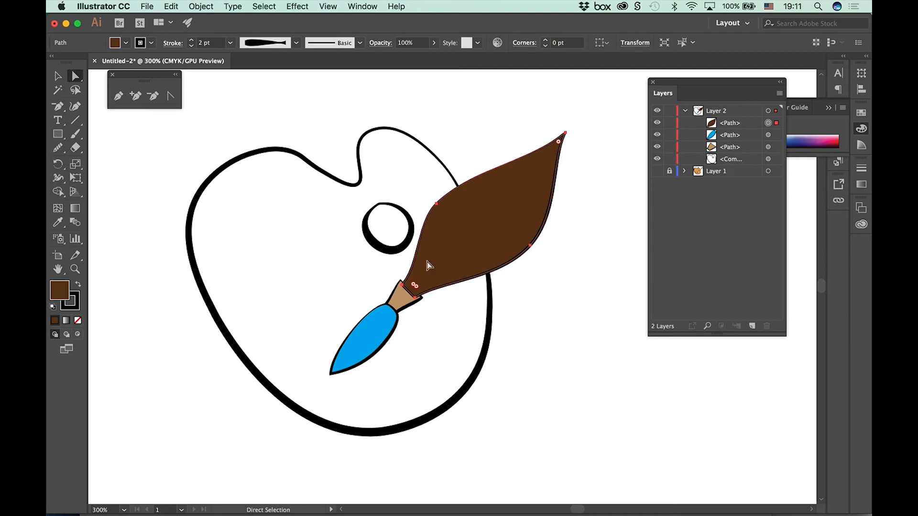
Step: Select the whole palette compound path with the Selection tool, fill it with light orange and deselect it
click(437, 160)
click(438, 159)
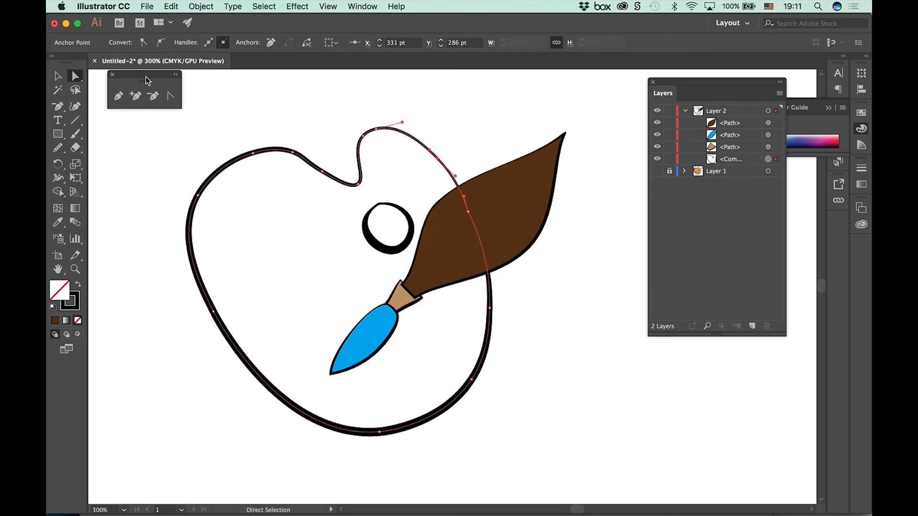
click(58, 77)
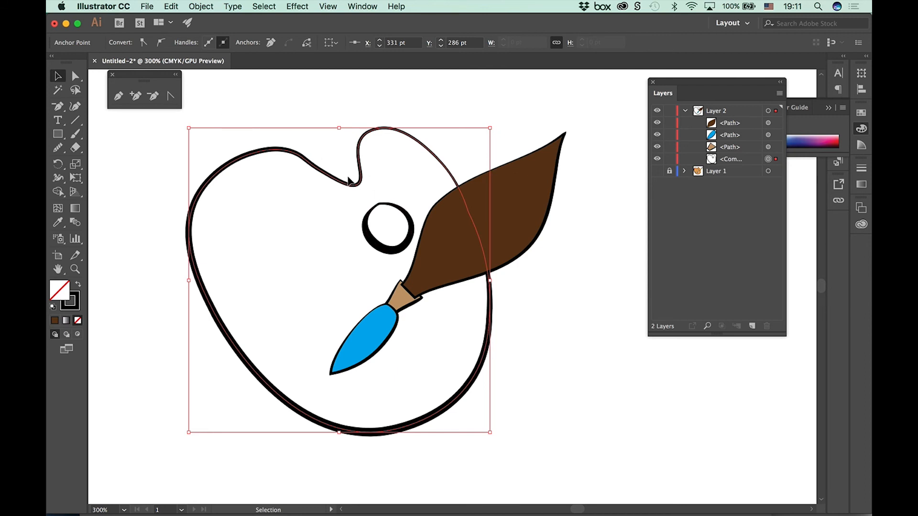
click(741, 160)
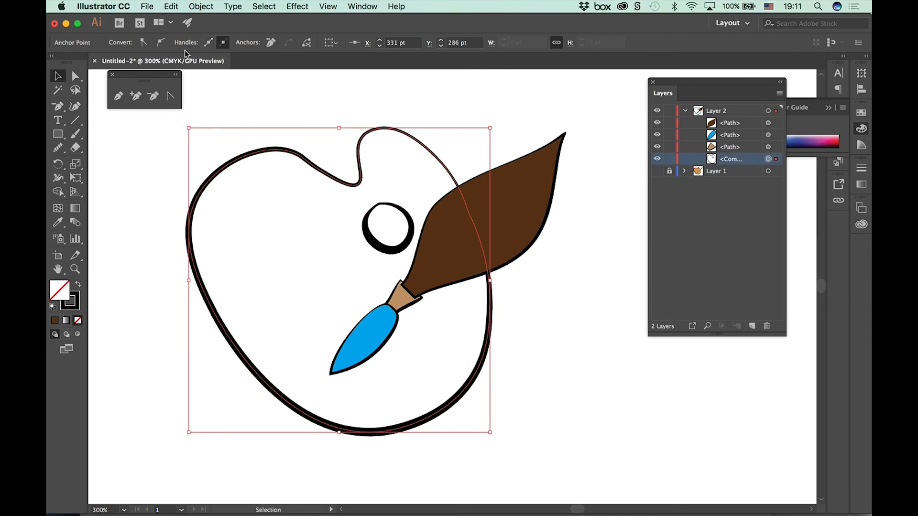
click(545, 354)
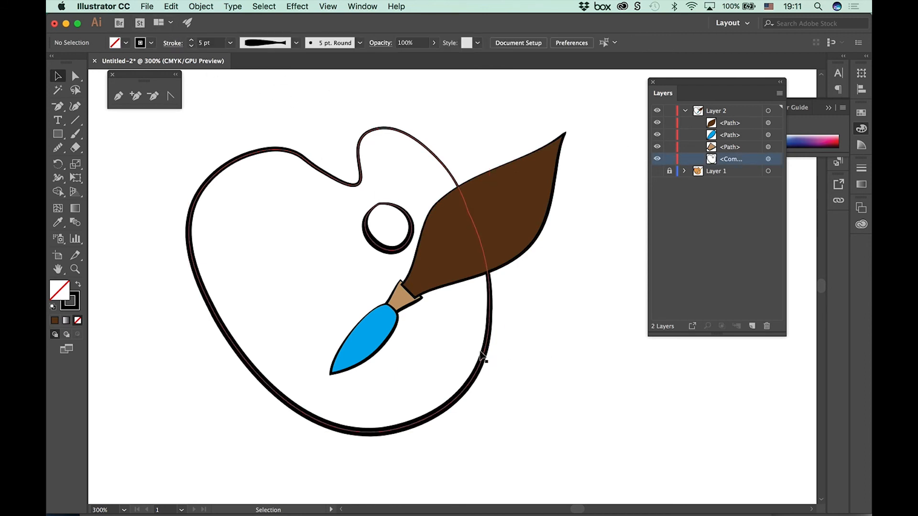
click(488, 352)
click(126, 43)
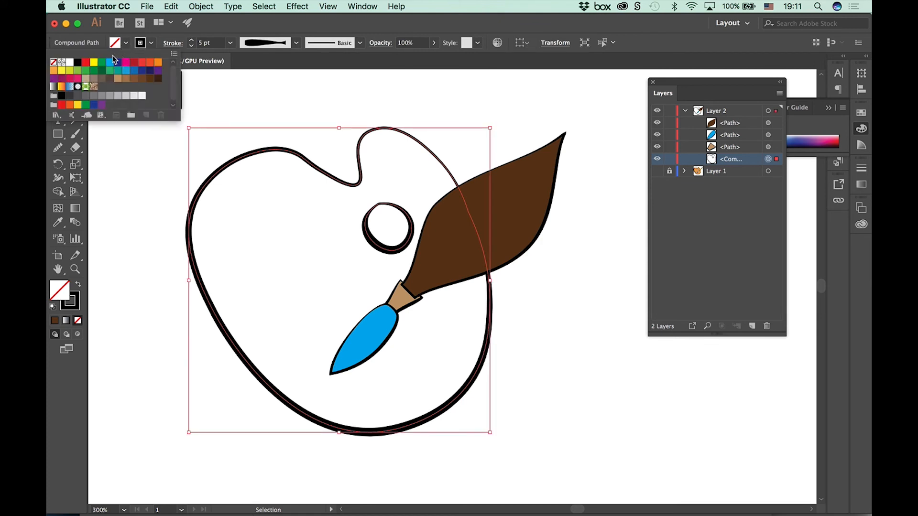
click(54, 73)
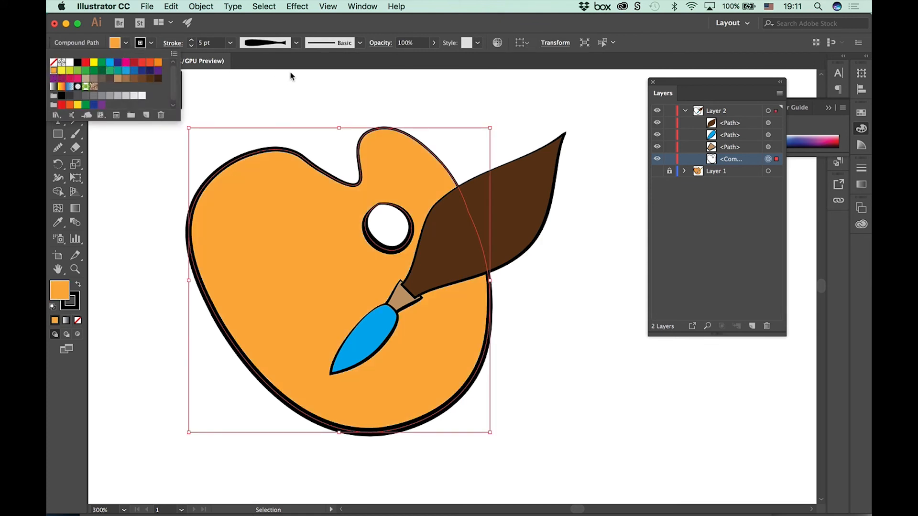
click(603, 300)
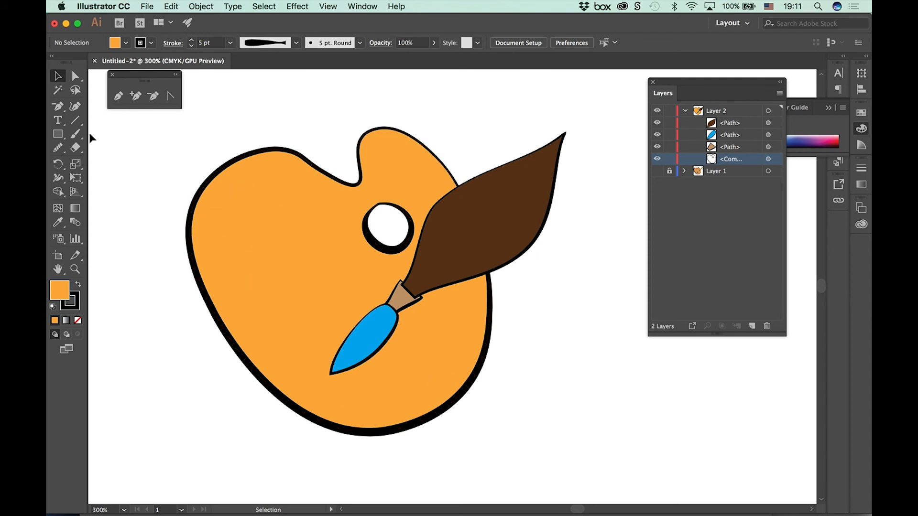
Step: Sketch four closed paint-blob outlines with the Pencil tool along the palette's left side and below the brush tip
mouse_move(58, 148)
mouse_down()
mouse_move(91, 177)
mouse_move(91, 190)
mouse_move(92, 161)
mouse_up()
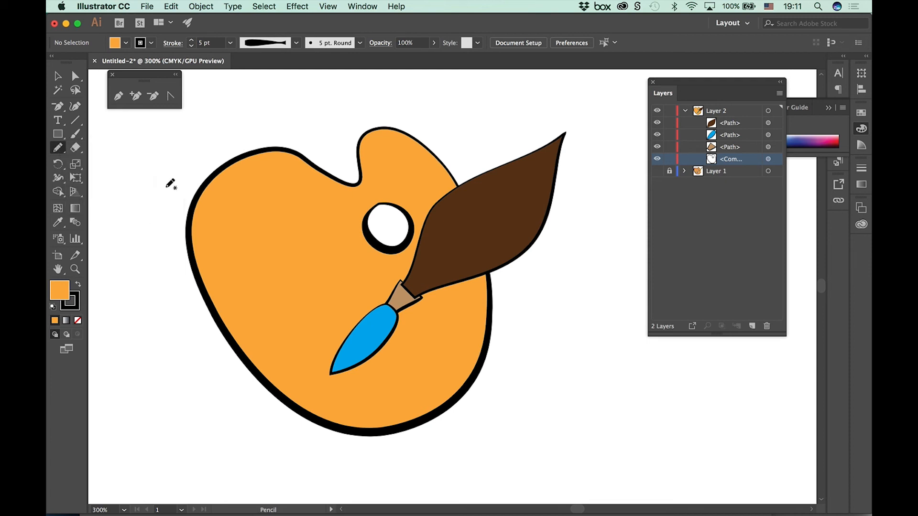
mouse_move(222, 213)
mouse_down()
mouse_move(238, 224)
mouse_move(227, 237)
mouse_move(228, 215)
mouse_up()
mouse_move(260, 293)
mouse_down()
mouse_move(273, 274)
mouse_move(235, 277)
mouse_move(258, 275)
mouse_up()
mouse_move(293, 328)
mouse_down()
mouse_move(294, 354)
mouse_move(264, 338)
mouse_move(289, 320)
mouse_up()
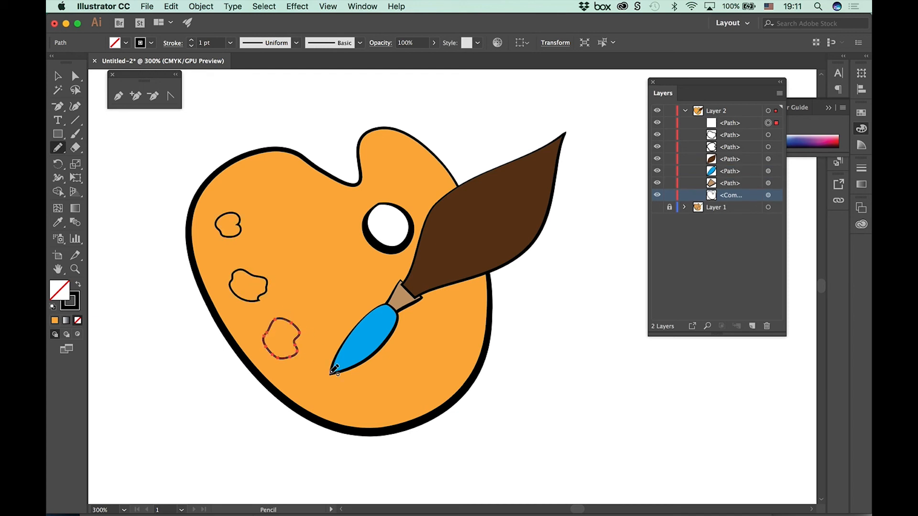
mouse_move(337, 386)
mouse_down()
mouse_move(371, 388)
mouse_move(331, 392)
mouse_move(371, 387)
mouse_move(381, 399)
mouse_up()
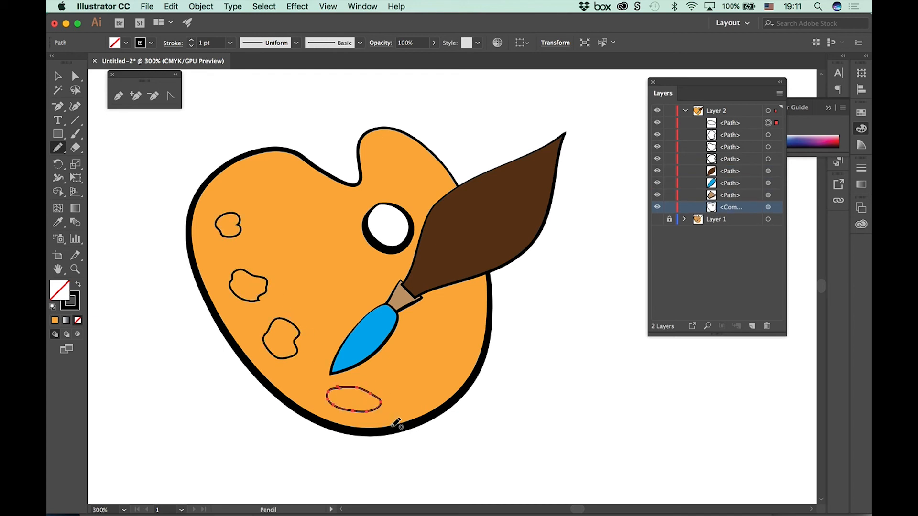
Step: Fill the uppermost paint blob with red and remove its stroke
click(60, 78)
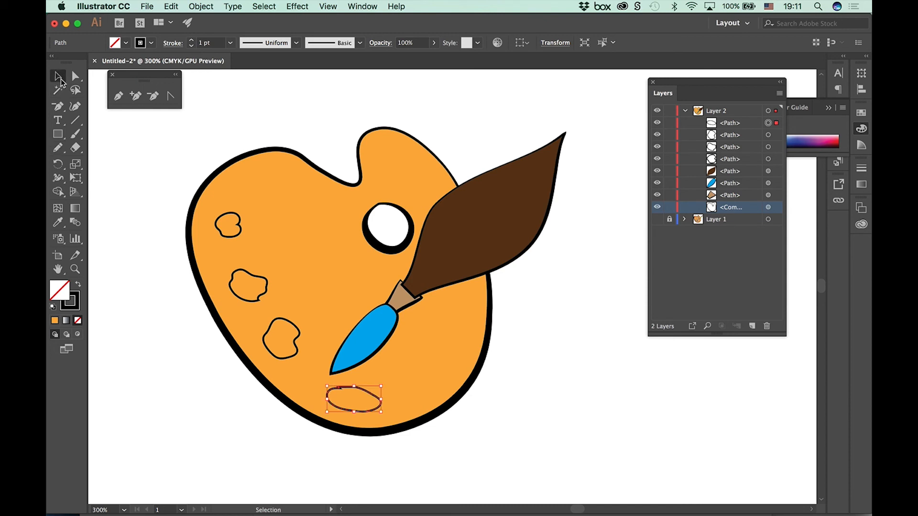
click(233, 236)
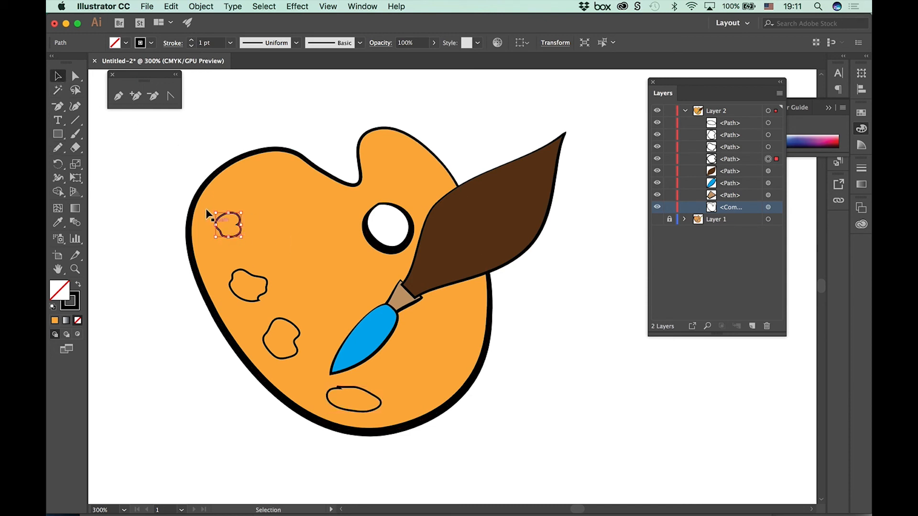
click(126, 42)
click(86, 62)
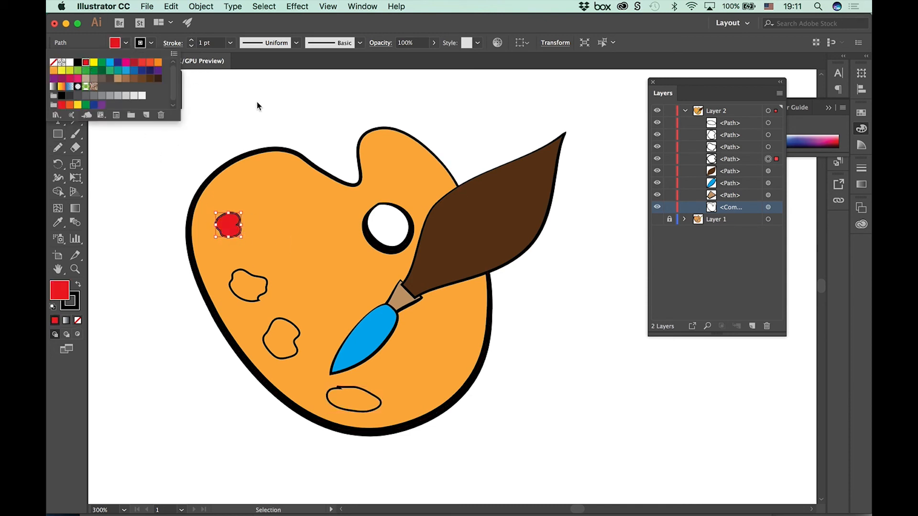
click(257, 102)
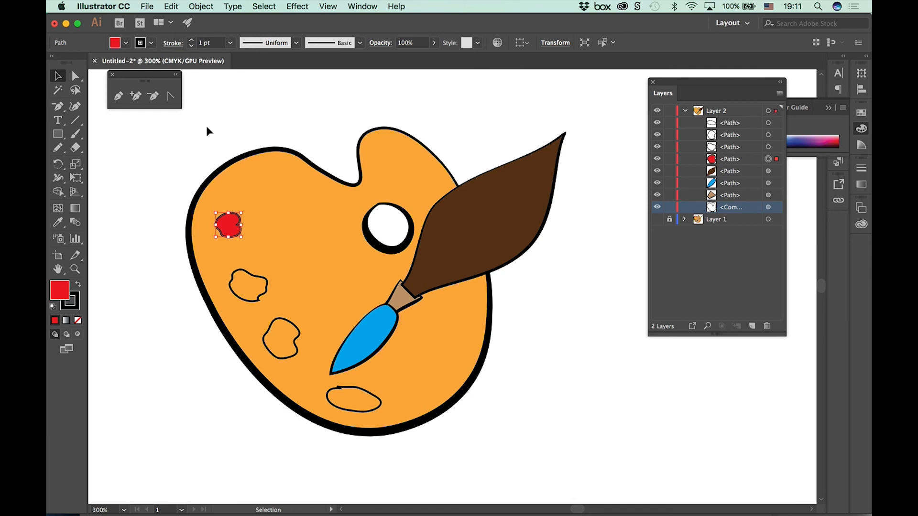
click(151, 43)
click(54, 62)
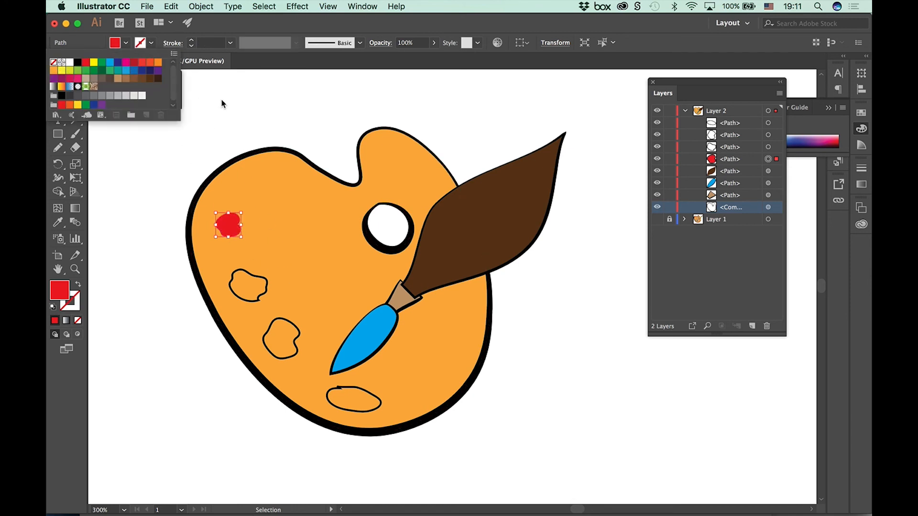
click(221, 101)
Step: Fill the second paint blob, below the red one, with dark green and remove its stroke
click(251, 273)
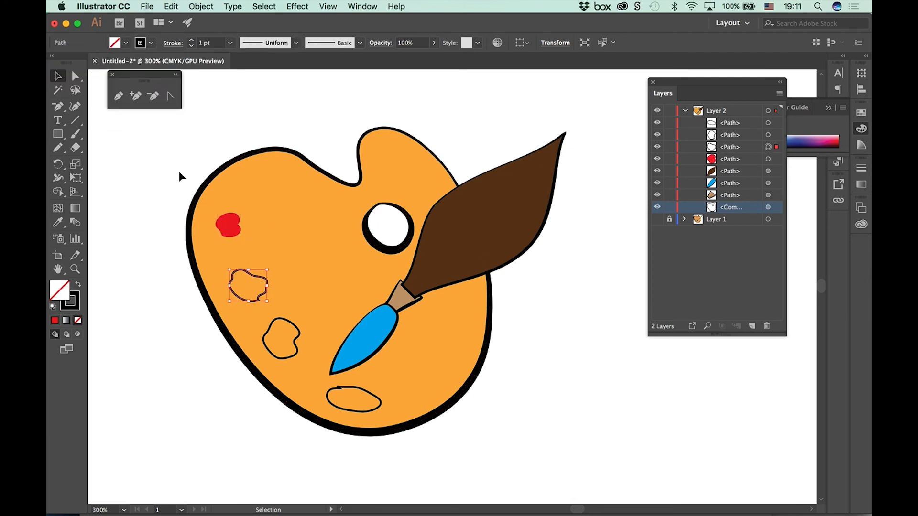
click(126, 42)
click(102, 71)
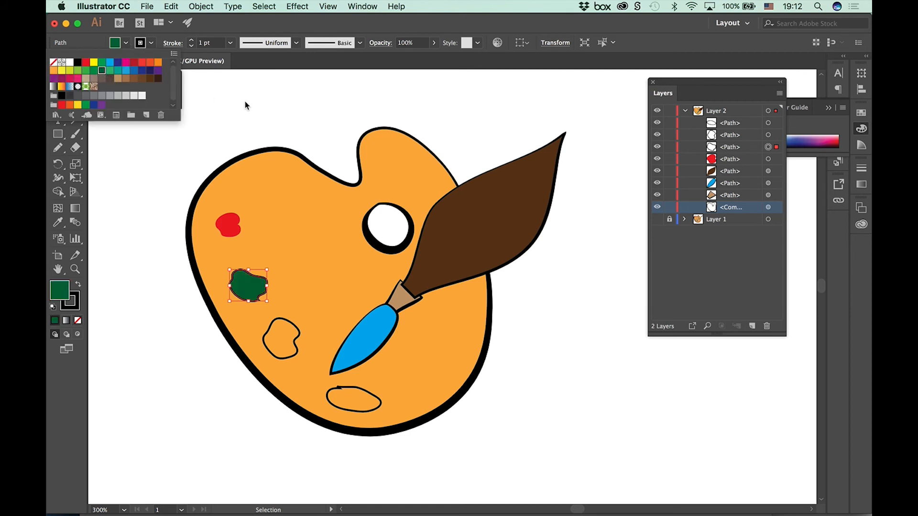
click(151, 43)
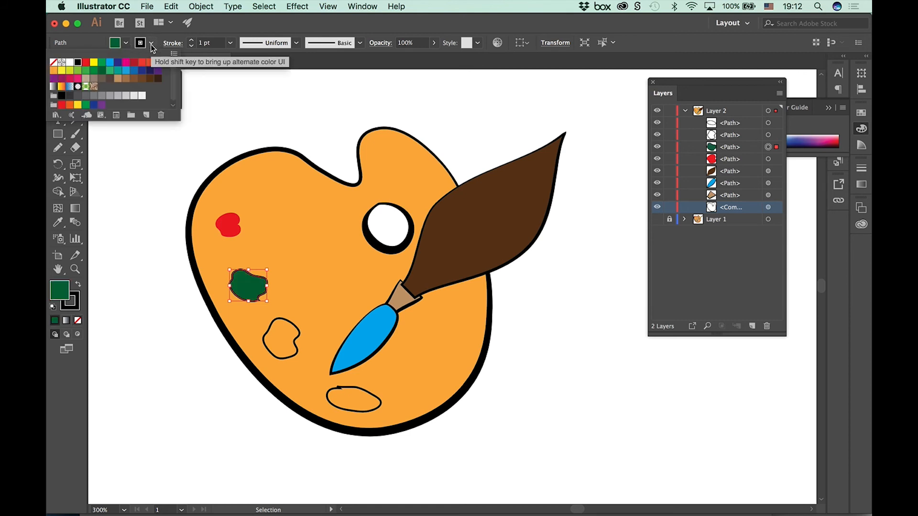
click(53, 62)
click(221, 81)
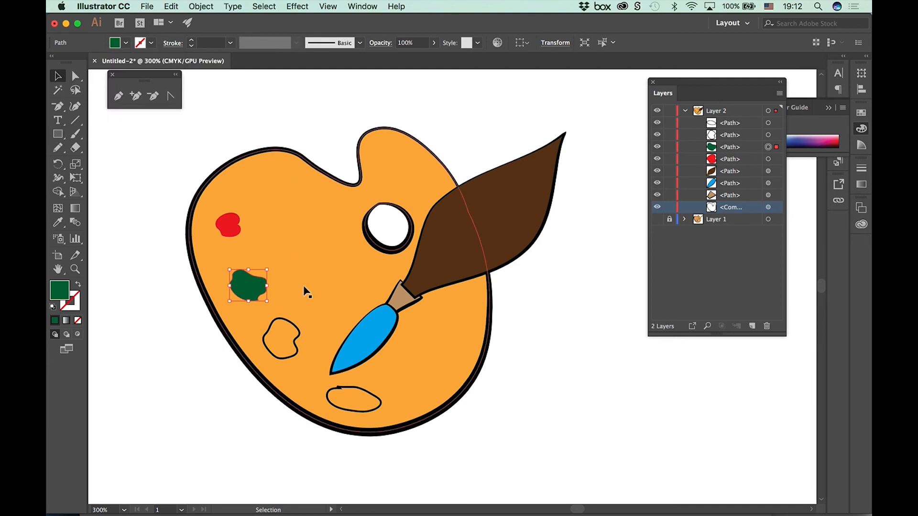
Step: Fill the third paint blob, below the dark green one, with purple and remove its stroke
click(282, 317)
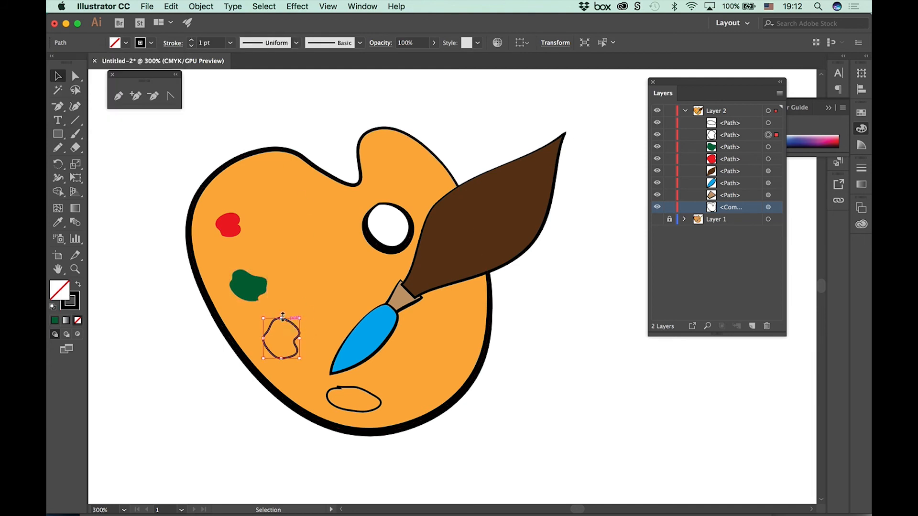
click(126, 43)
click(158, 70)
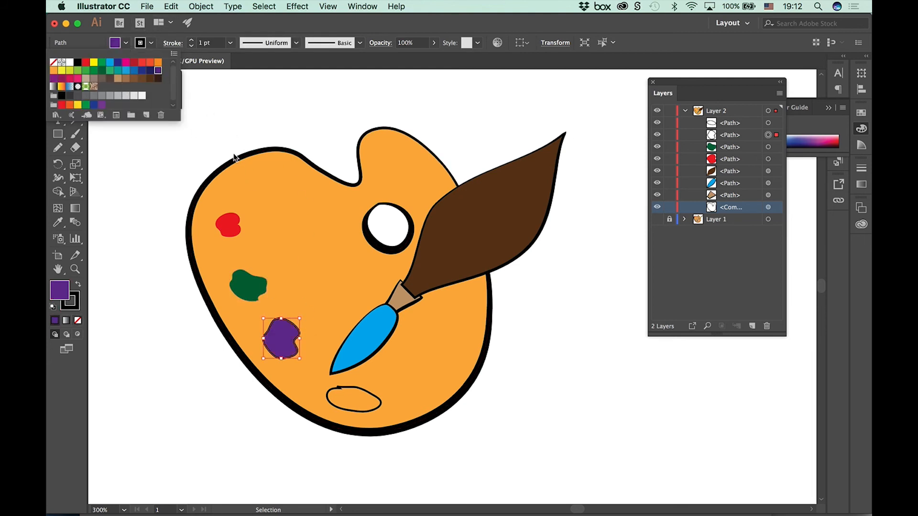
click(151, 43)
click(53, 62)
click(280, 82)
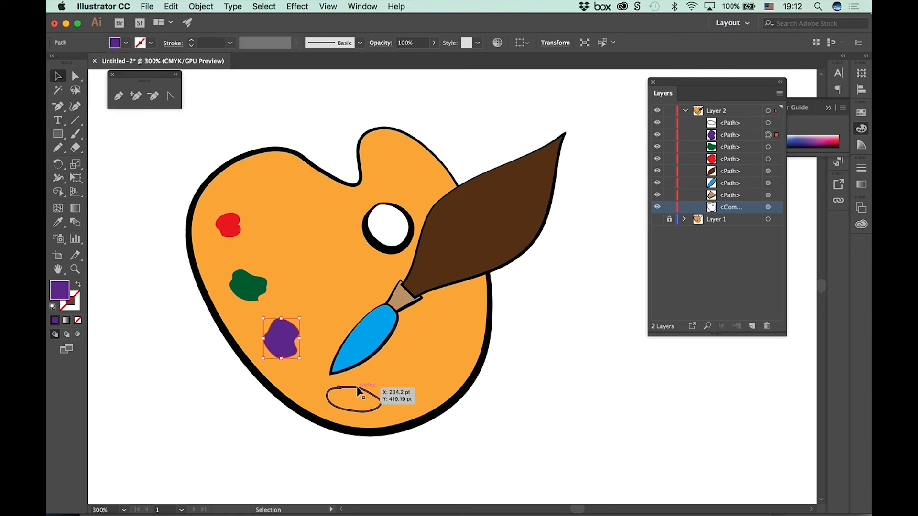
Step: Fill the oval blob below the brush tip with light blue and remove its stroke
click(376, 389)
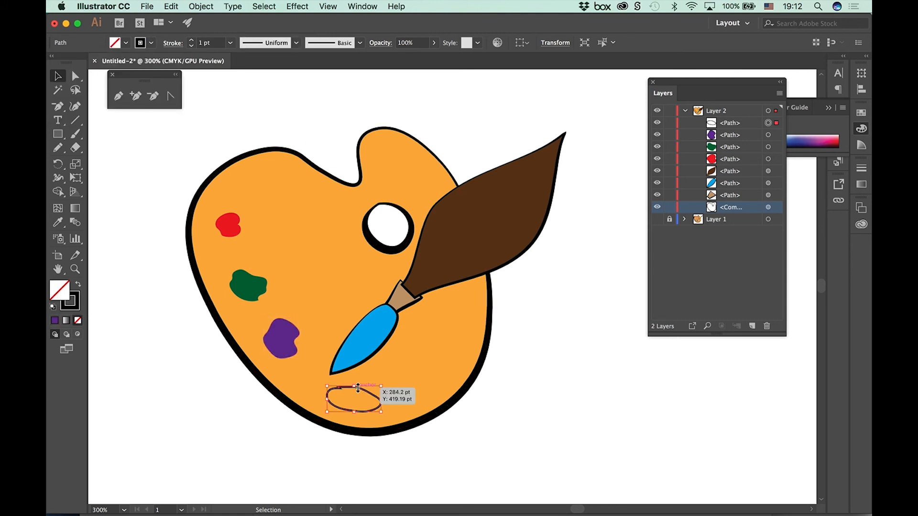
click(125, 43)
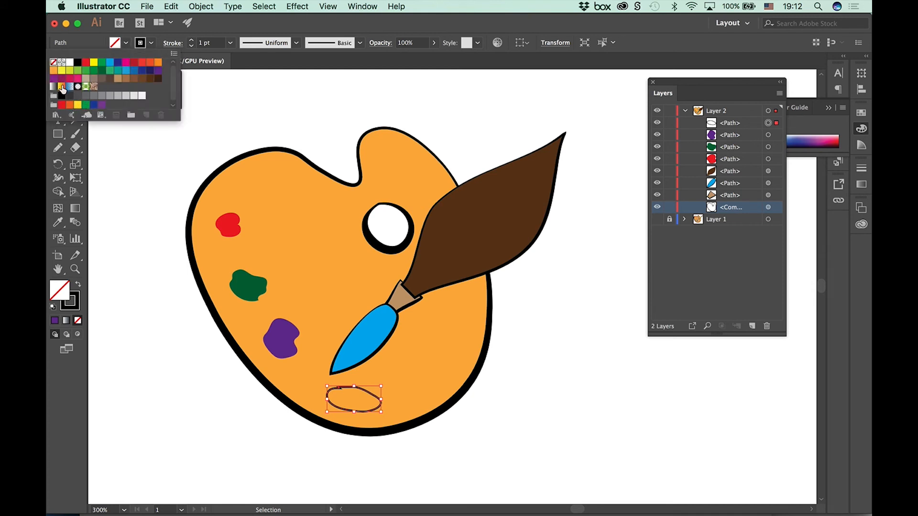
click(54, 71)
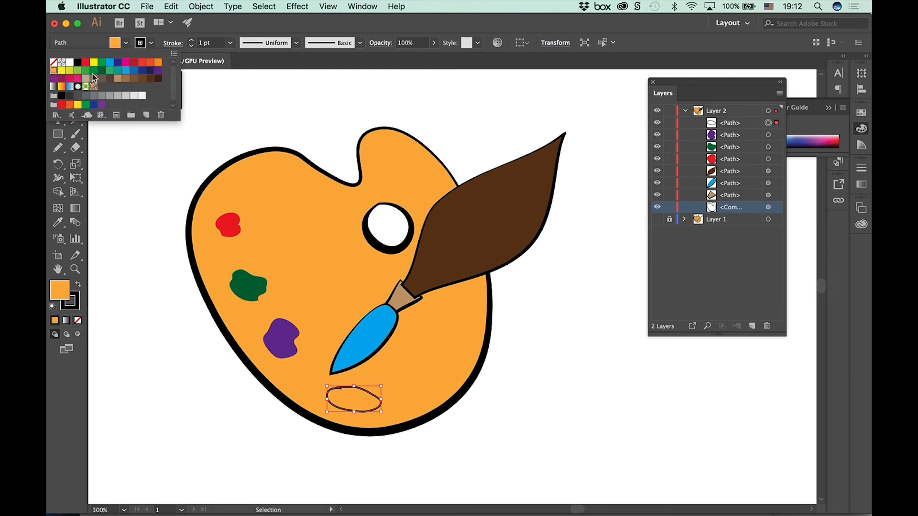
click(110, 63)
click(110, 64)
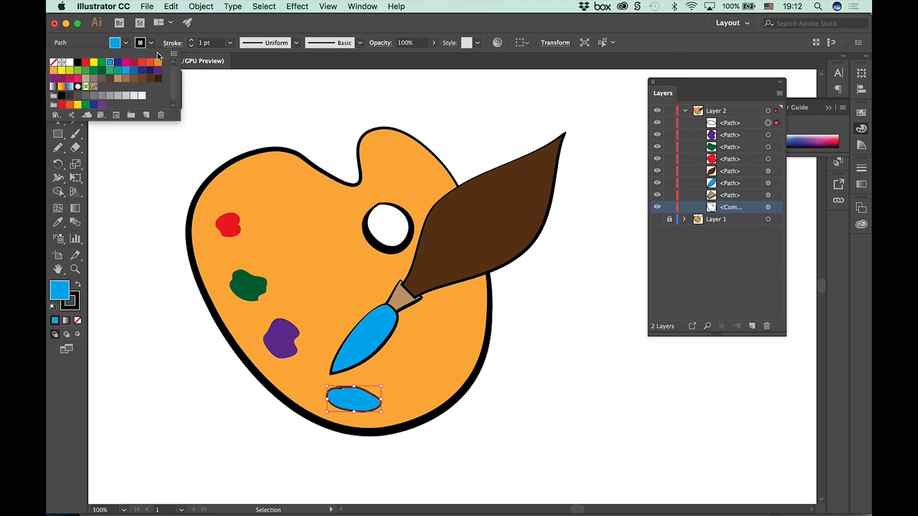
click(152, 43)
click(151, 43)
click(149, 43)
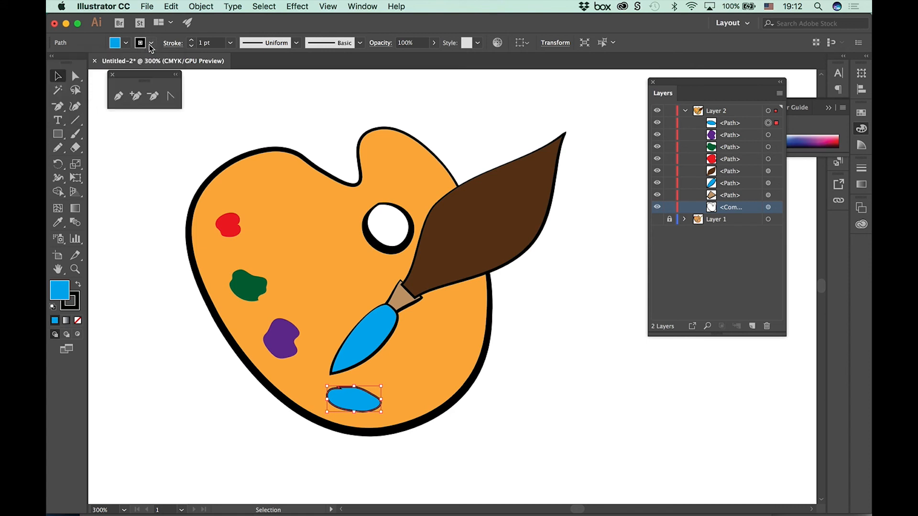
click(151, 43)
click(54, 63)
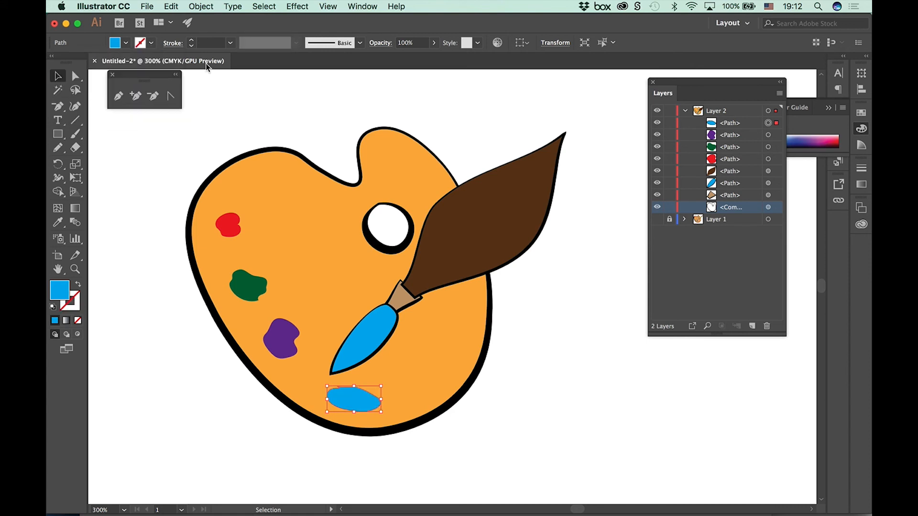
Step: Move the blue oval blob slightly up and toward the palette's left edge
click(177, 361)
drag(337, 386, 313, 379)
click(451, 450)
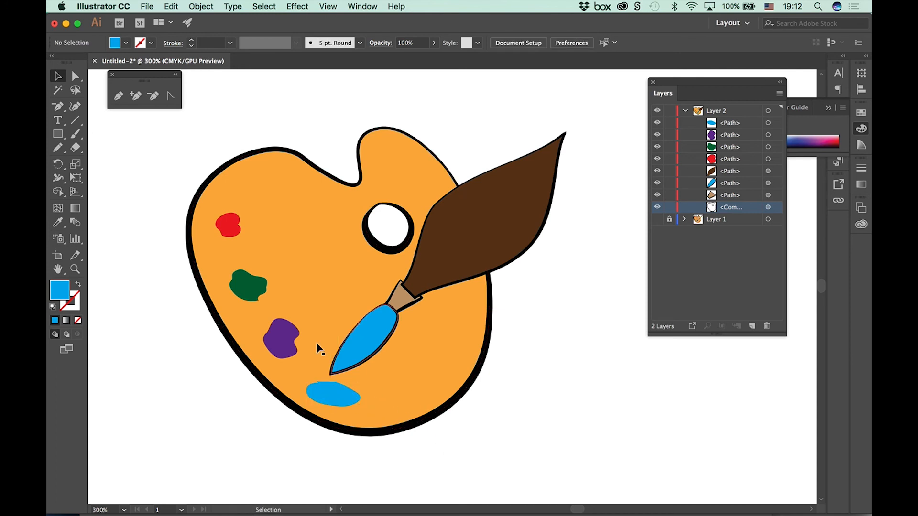
Step: Delete the blue oval blob below the brush tip
click(292, 345)
click(333, 398)
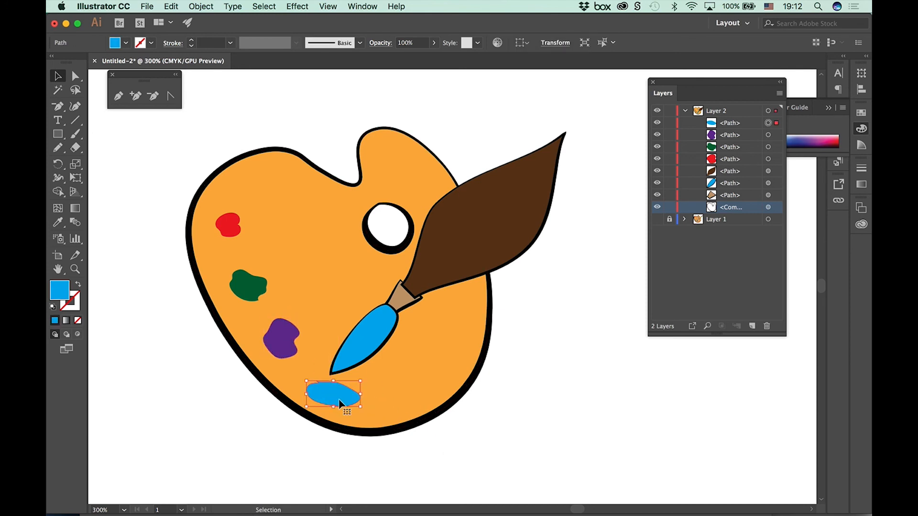
key(Delete)
Step: Duplicate the purple blob to just below the brush tip, scale the copy down and fill it with light green
click(282, 350)
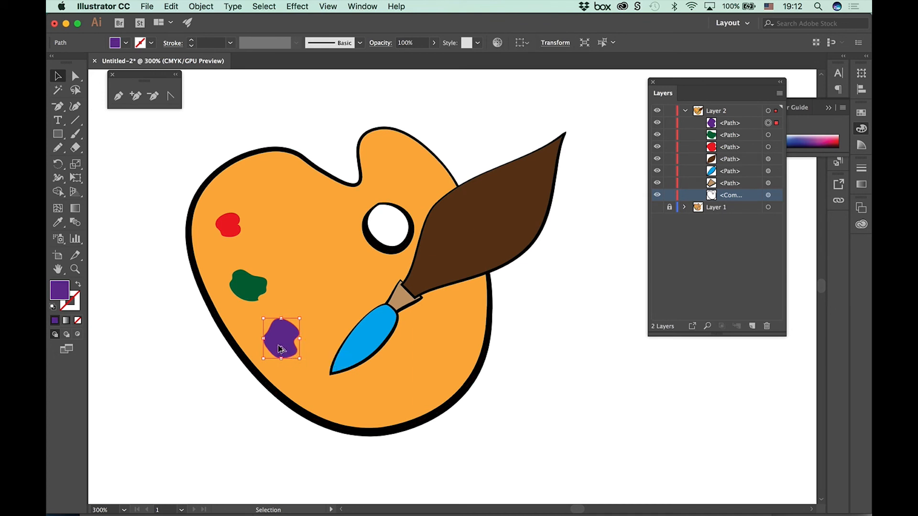
mouse_move(281, 348)
mouse_down()
mouse_move(335, 396)
mouse_move(313, 390)
mouse_move(333, 409)
mouse_move(318, 391)
mouse_move(327, 400)
mouse_up()
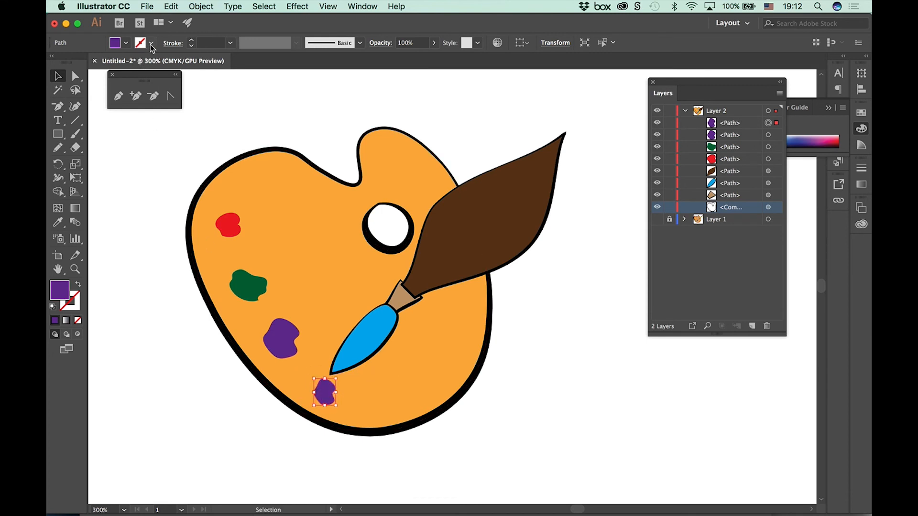
click(125, 43)
click(106, 71)
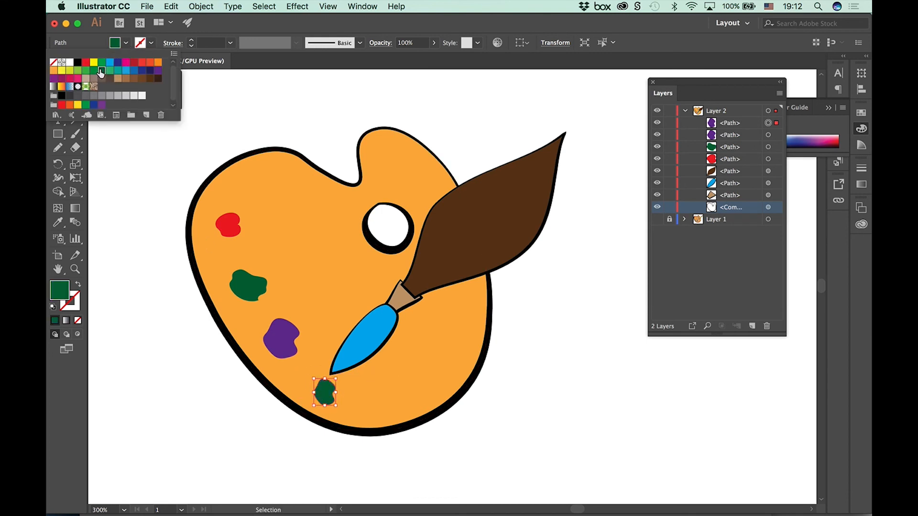
click(76, 71)
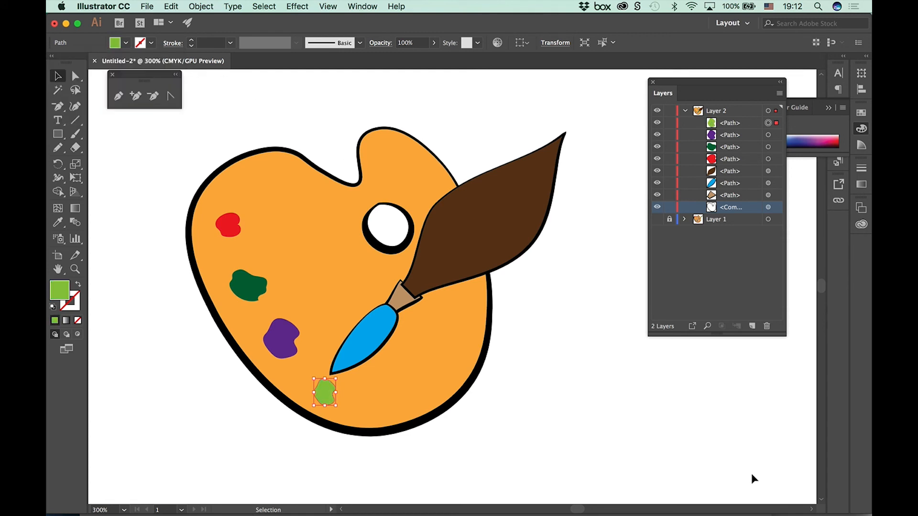
Step: Shift the red, dark green, purple and light green blobs further from the palette's edge and deselect
drag(227, 231, 248, 219)
drag(239, 277, 234, 252)
drag(283, 337, 270, 316)
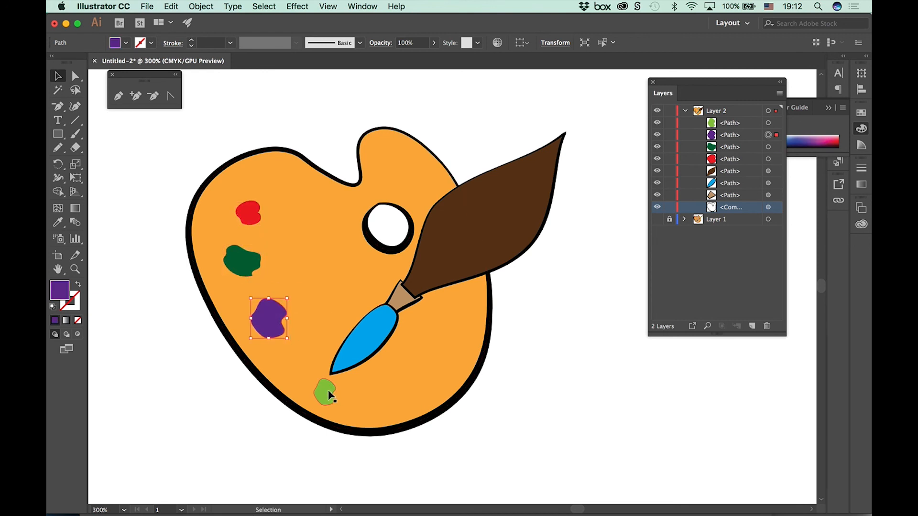
drag(329, 395, 305, 365)
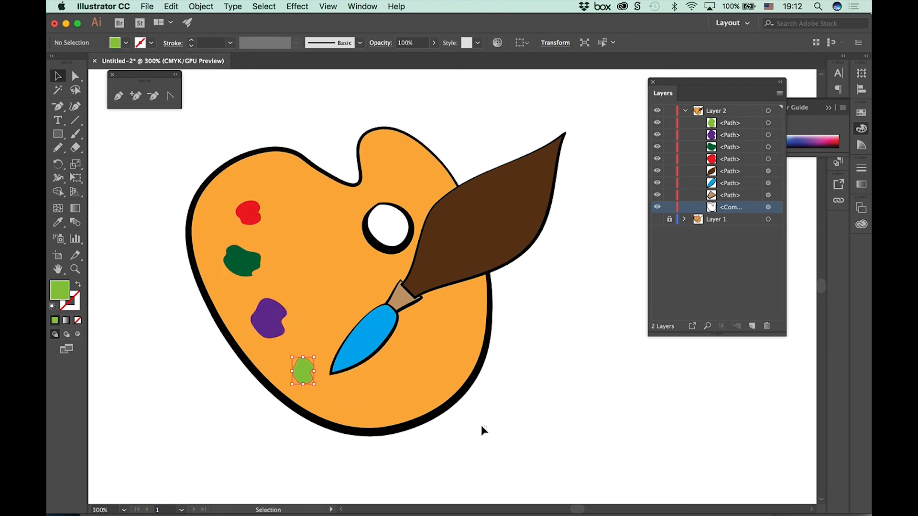
click(541, 488)
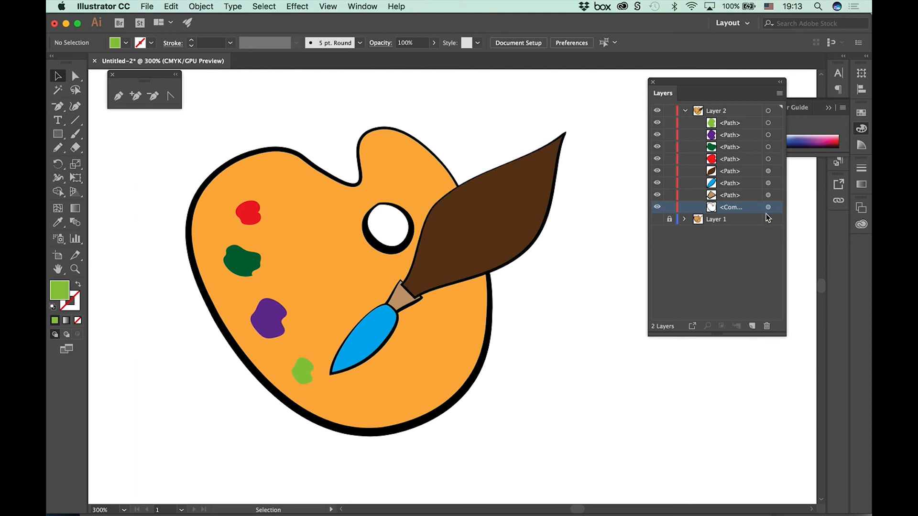
Step: Group the brush's brown handle, tan ferrule and blue bristle paths into one object and deselect
click(768, 196)
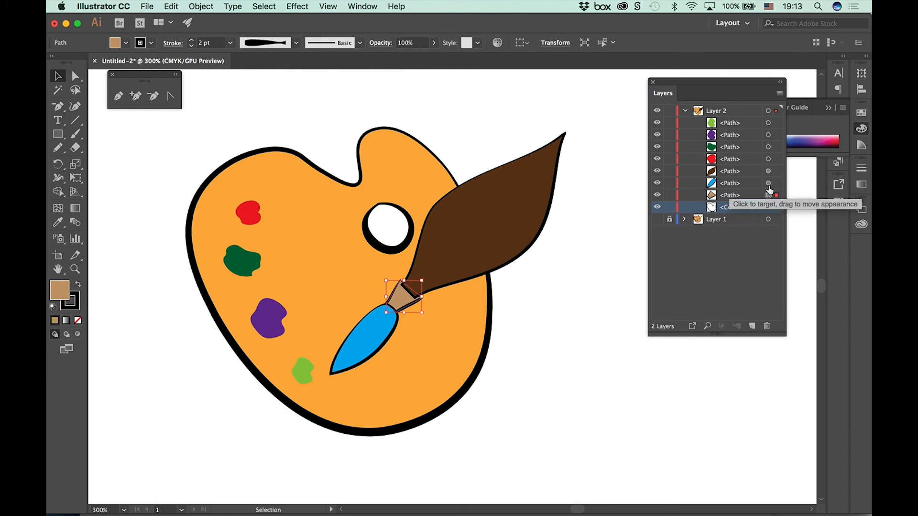
click(533, 232)
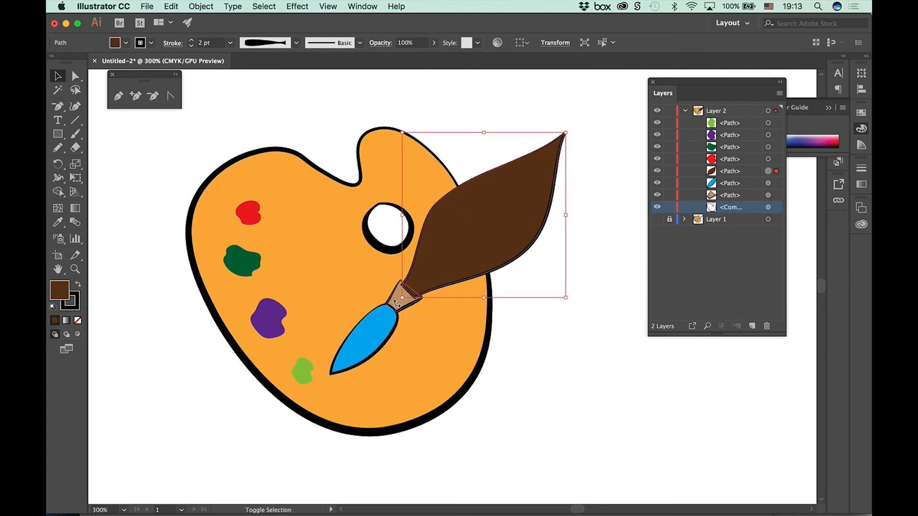
shift+click(768, 183)
shift+click(768, 195)
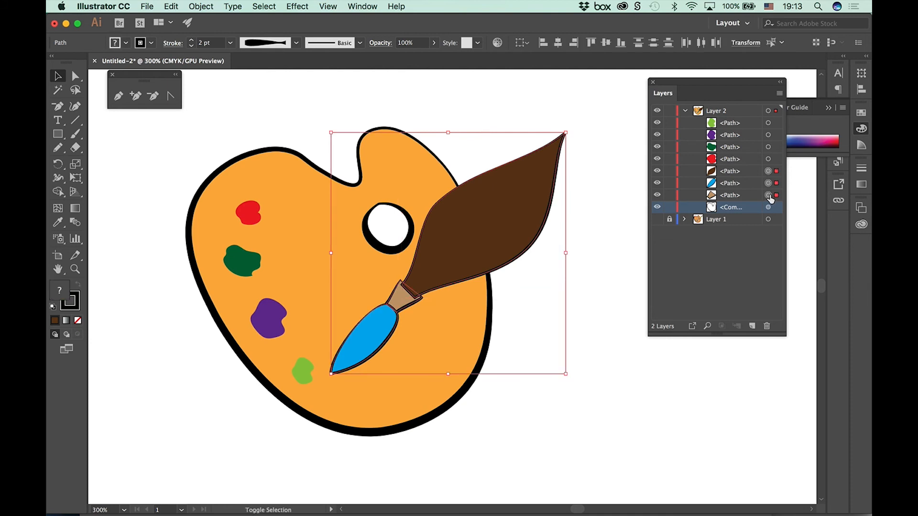
click(197, 7)
click(207, 47)
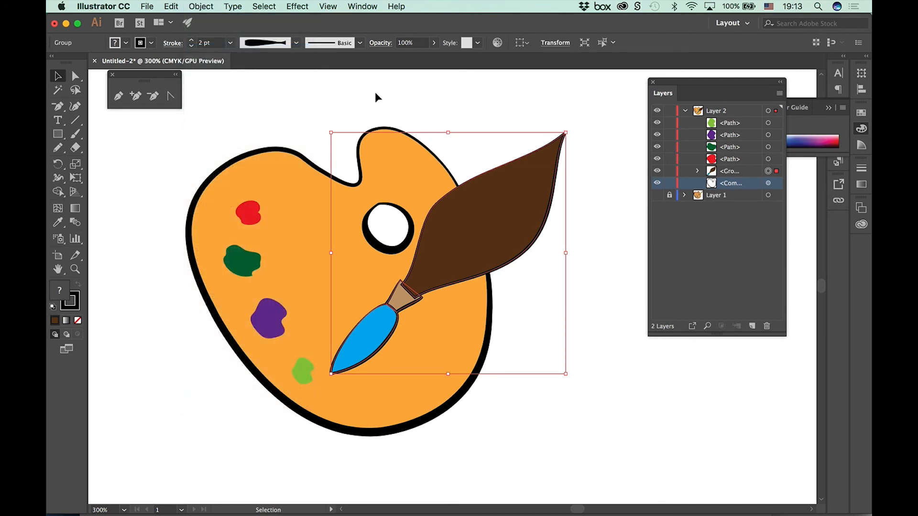
click(375, 94)
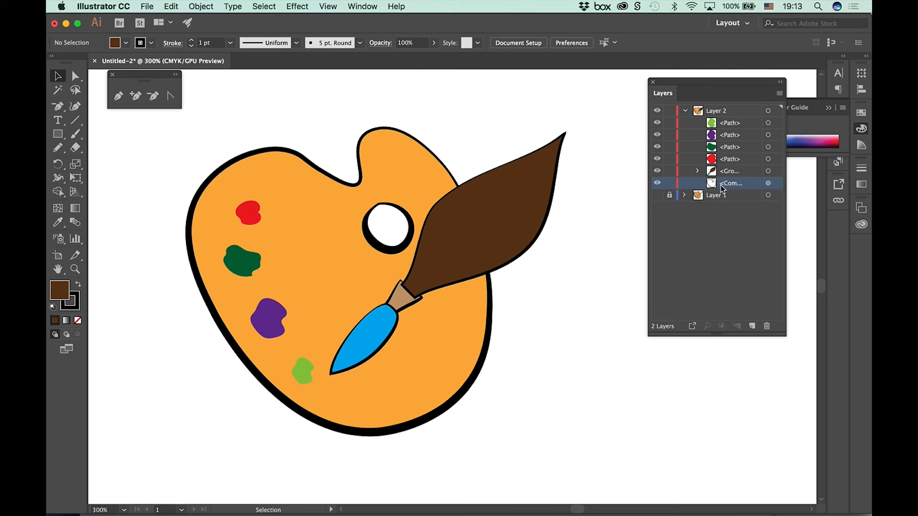
Step: Group the orange palette shape and the red, dark green, purple and light green blobs into one object and deselect
click(767, 171)
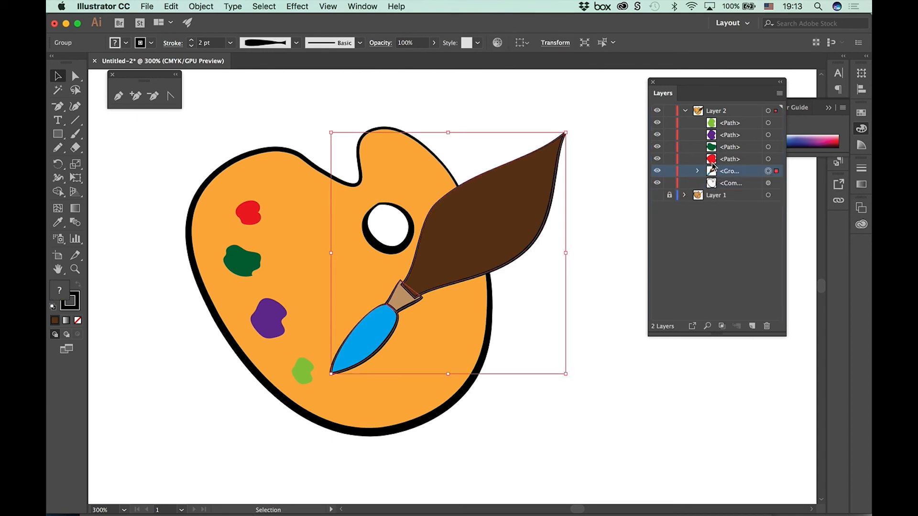
click(656, 388)
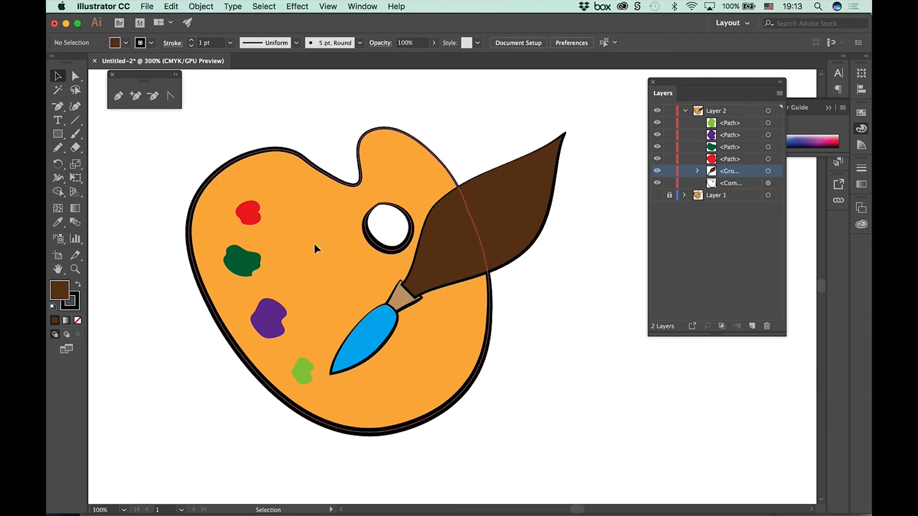
click(313, 245)
shift+click(767, 159)
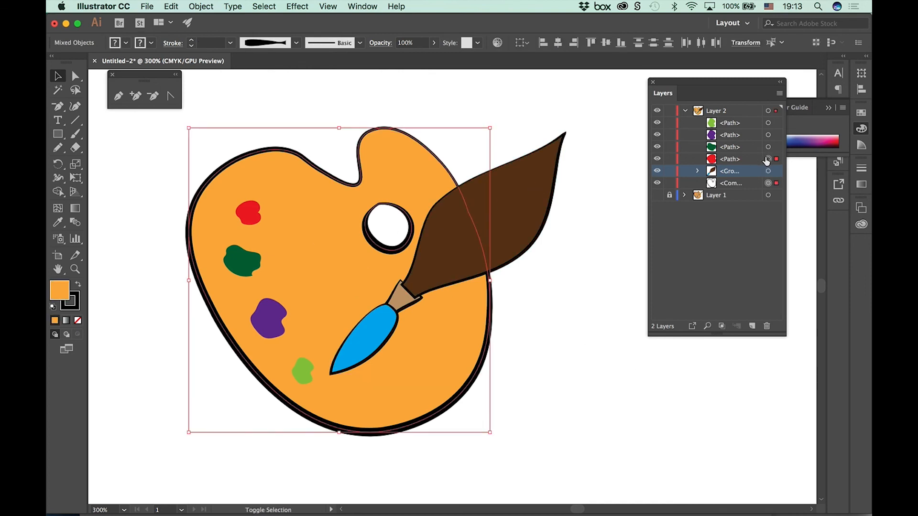
shift+click(767, 146)
shift+click(768, 135)
shift+click(767, 123)
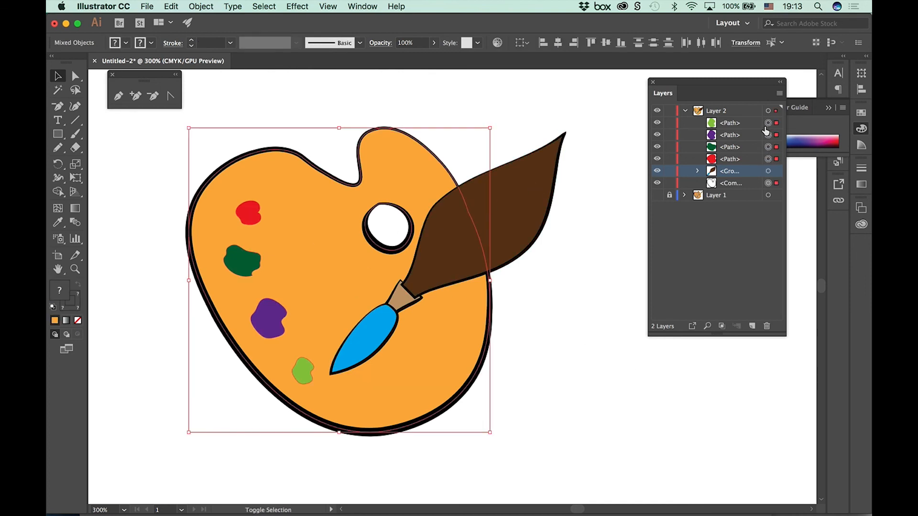
click(201, 6)
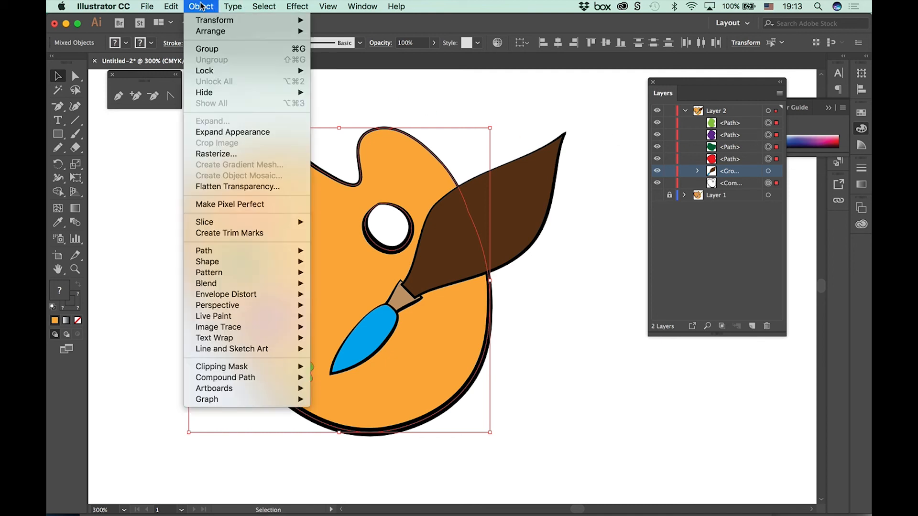
click(210, 46)
click(599, 311)
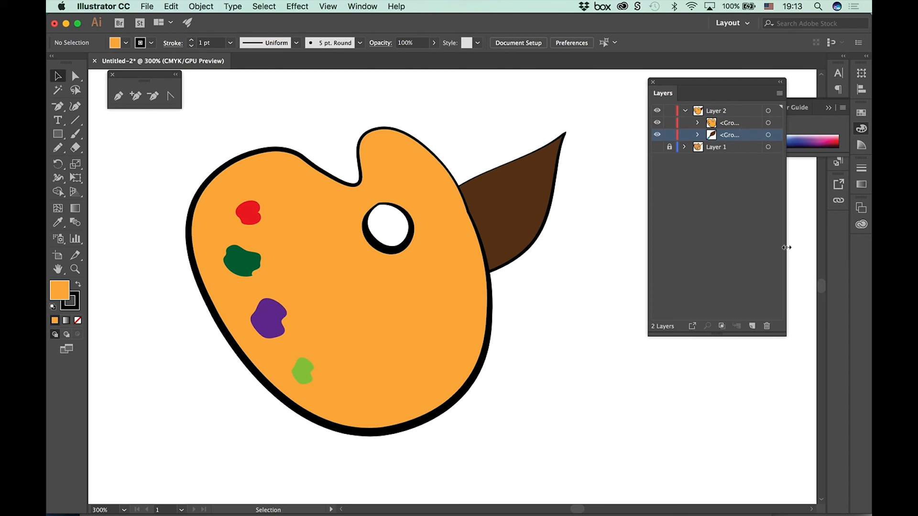
Step: Move the brush group above the palette group in Layer 2's stacking order
drag(729, 136, 728, 113)
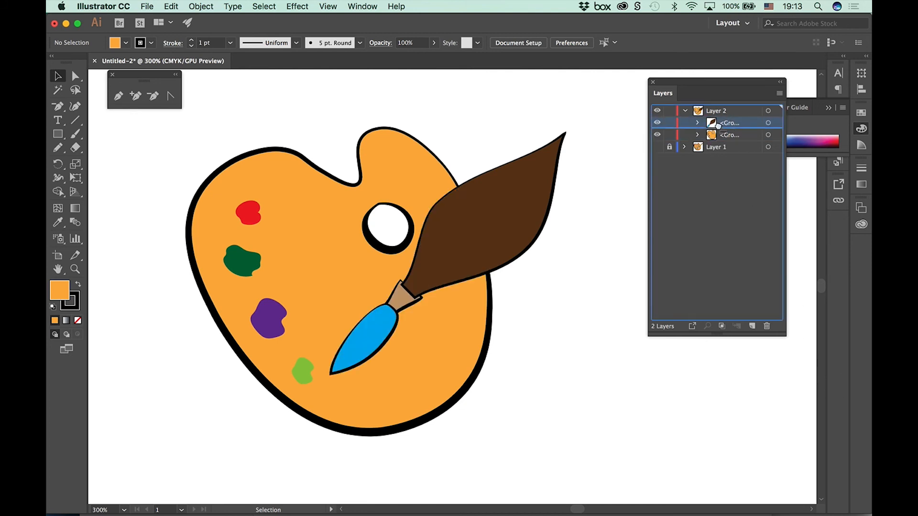
click(203, 8)
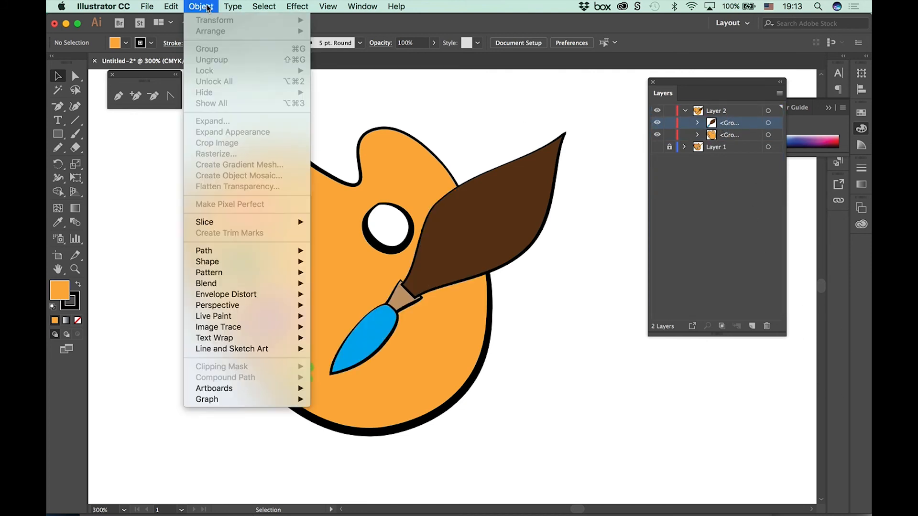
click(365, 67)
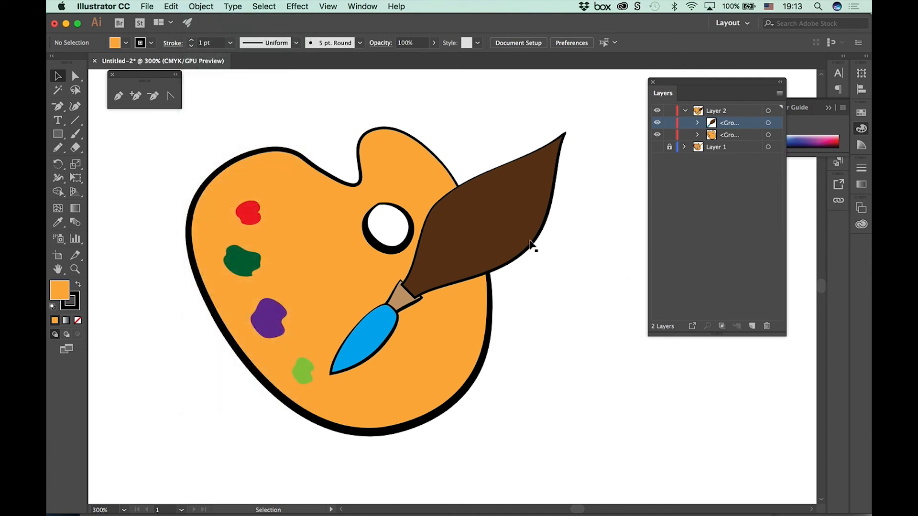
Step: Group the brush group and the palette group into a single object and deselect
click(511, 240)
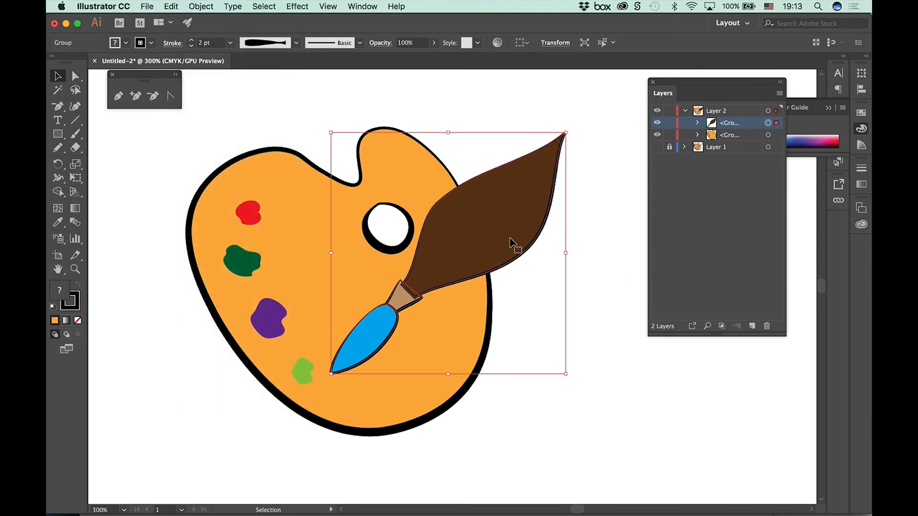
shift+click(276, 200)
click(198, 7)
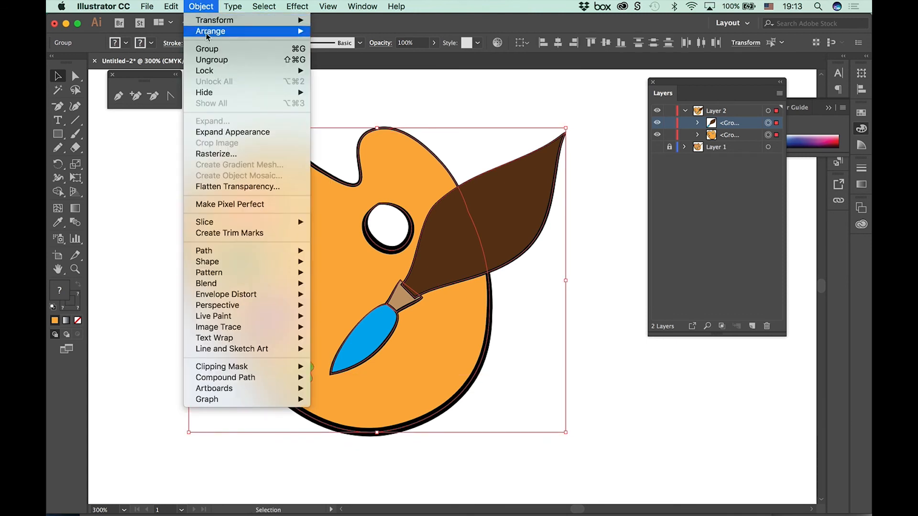
click(211, 53)
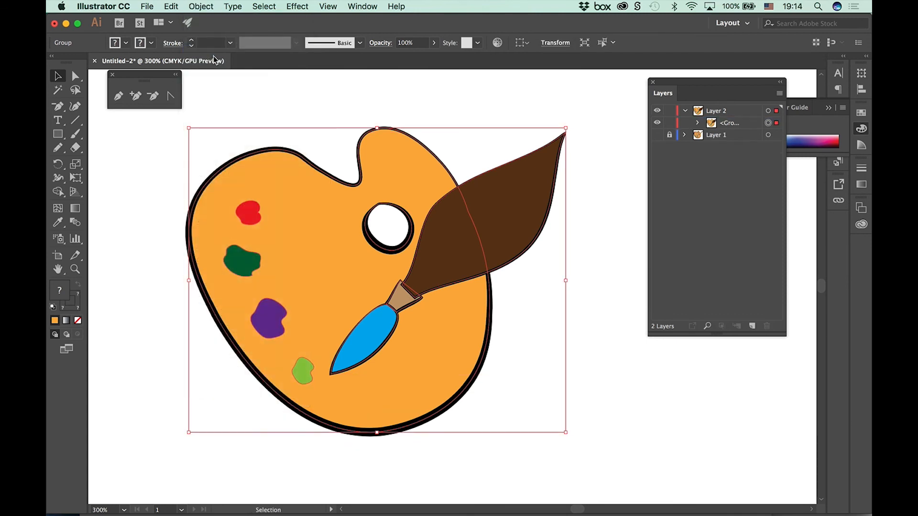
click(638, 227)
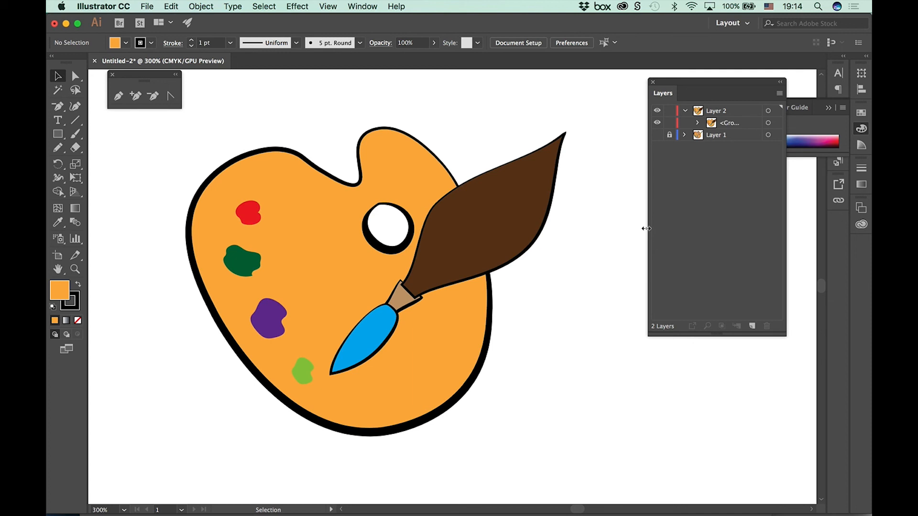
Step: Move the grouped palette artwork to the upper-left area of the artboard
key(super+minus)
key(super+minus)
key(super+minus)
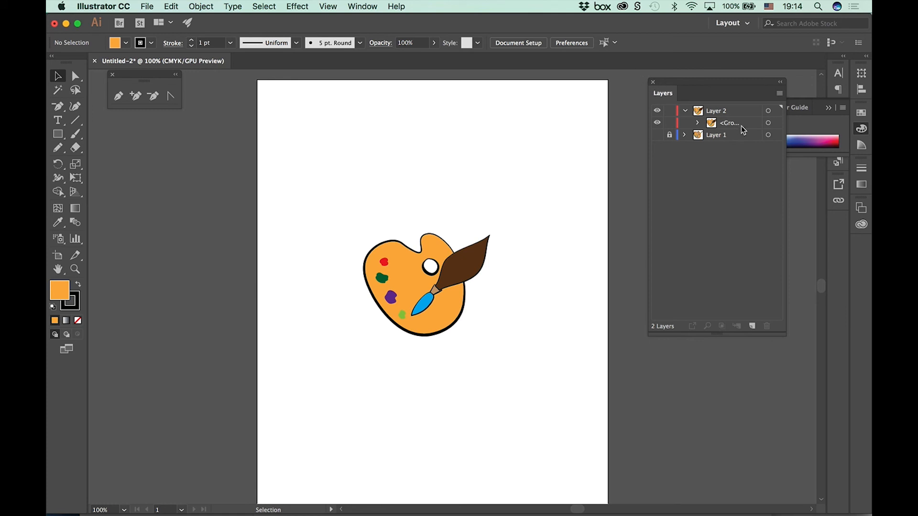
click(768, 123)
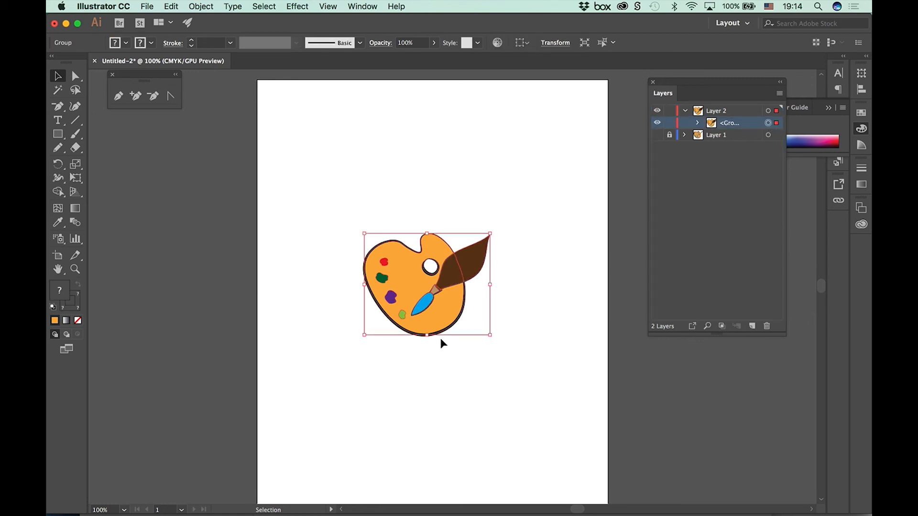
drag(436, 296, 344, 162)
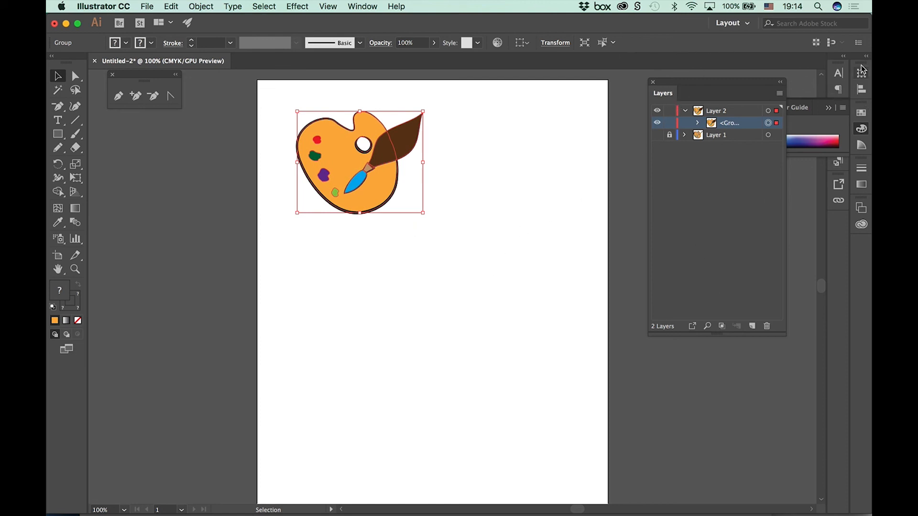
Step: Restore the Layout workspace's panels and show the Symbols panel alone, enlarged and floating beside the artwork, without Brushes
click(753, 25)
click(760, 142)
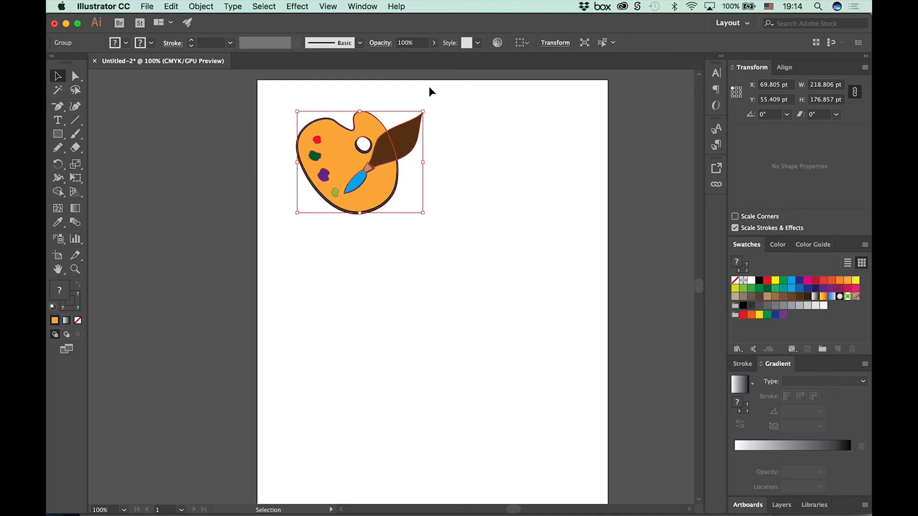
click(362, 7)
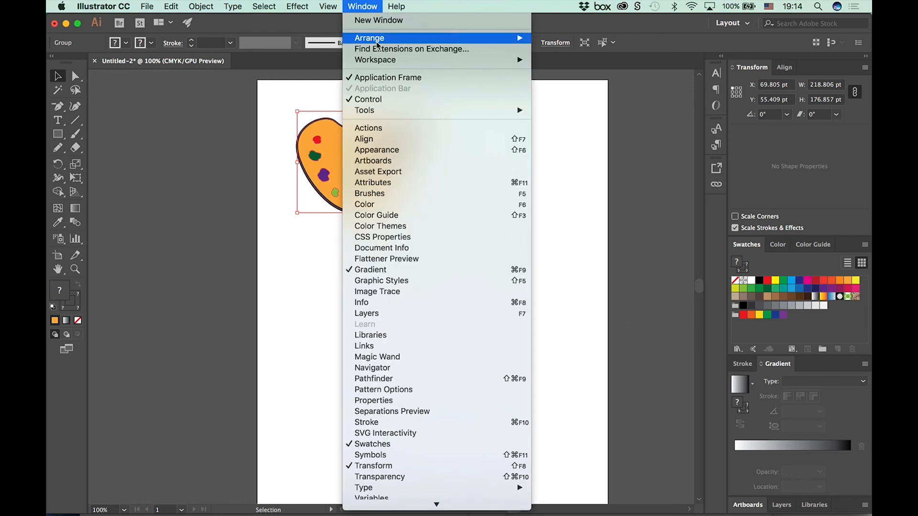
click(494, 456)
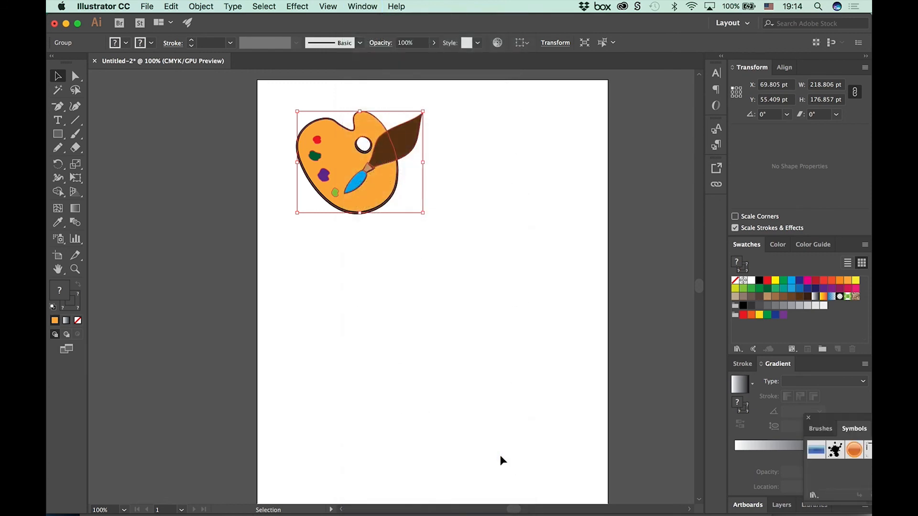
mouse_move(820, 428)
mouse_down()
mouse_move(829, 418)
mouse_move(646, 300)
mouse_move(530, 90)
mouse_up()
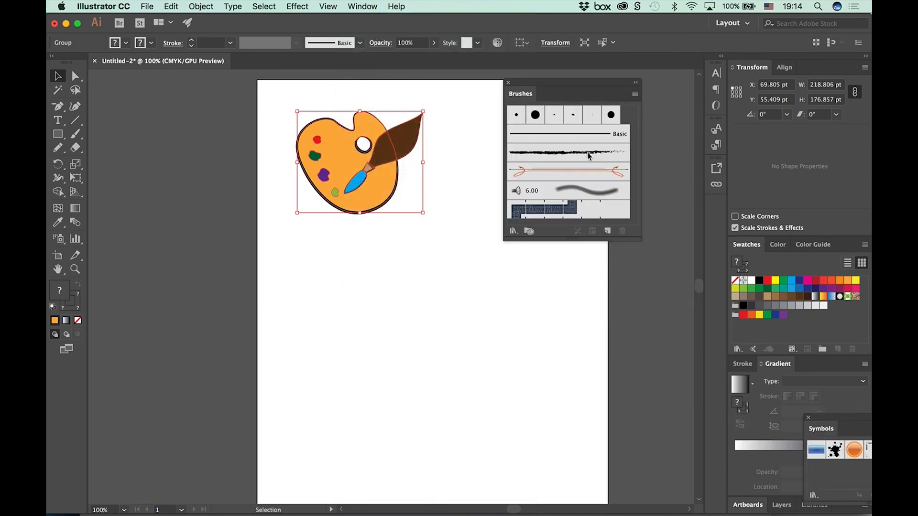
click(508, 83)
drag(817, 417, 529, 92)
drag(580, 180, 595, 325)
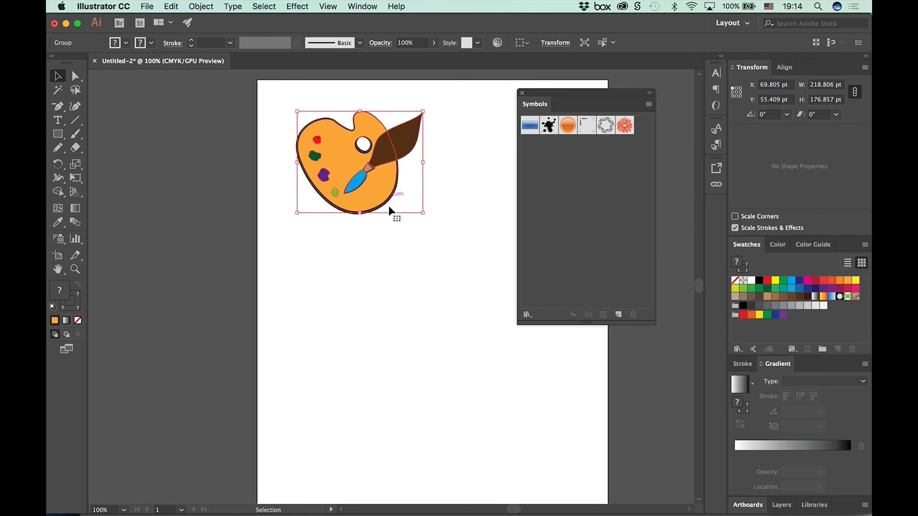
Step: Duplicate the palette artwork group directly below the original on the artboard
click(451, 165)
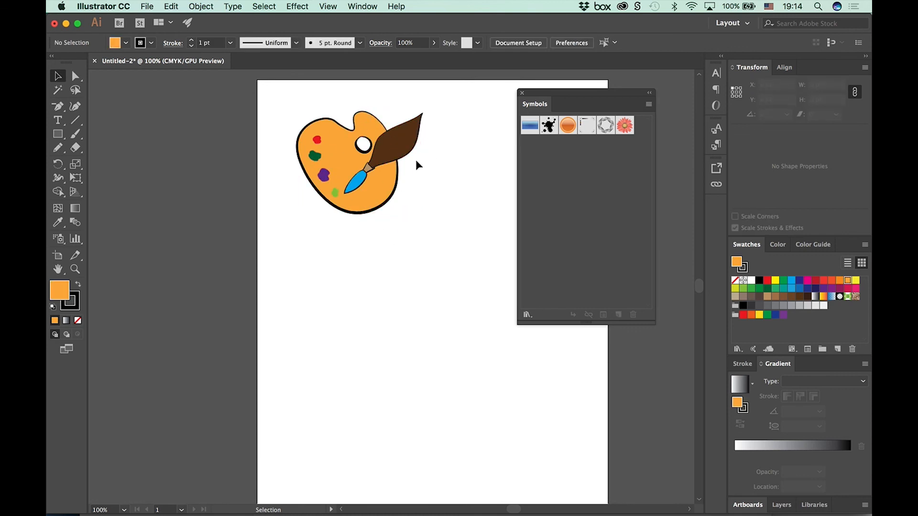
click(410, 153)
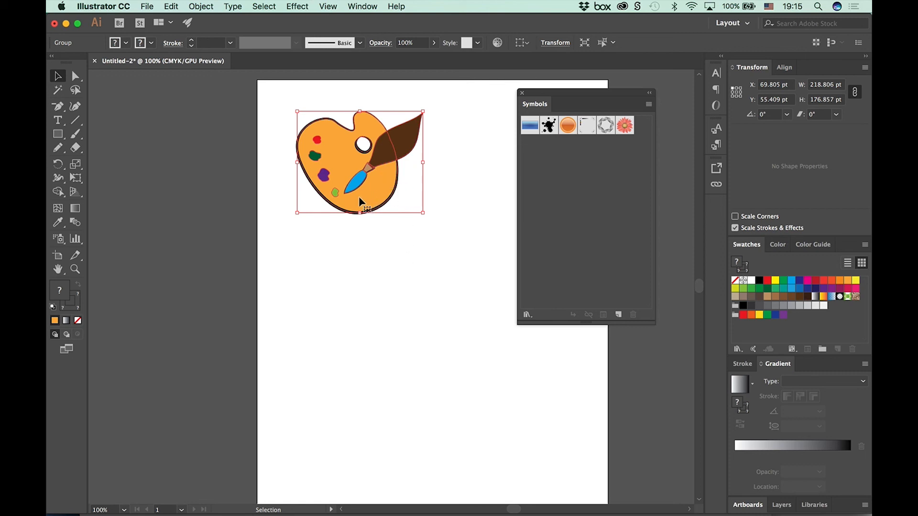
drag(366, 203, 378, 373)
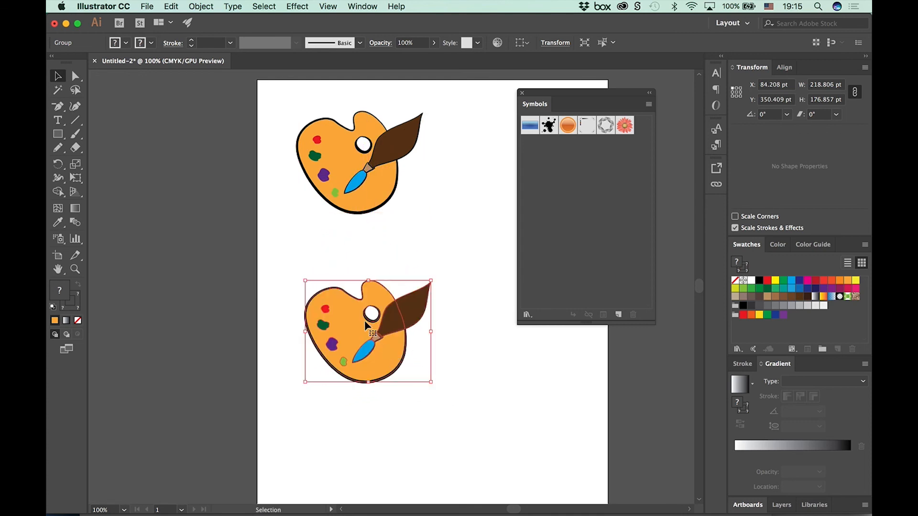
Step: Create a new static symbol named "artist PLETTE" from the lower copy of the palette artwork
click(648, 105)
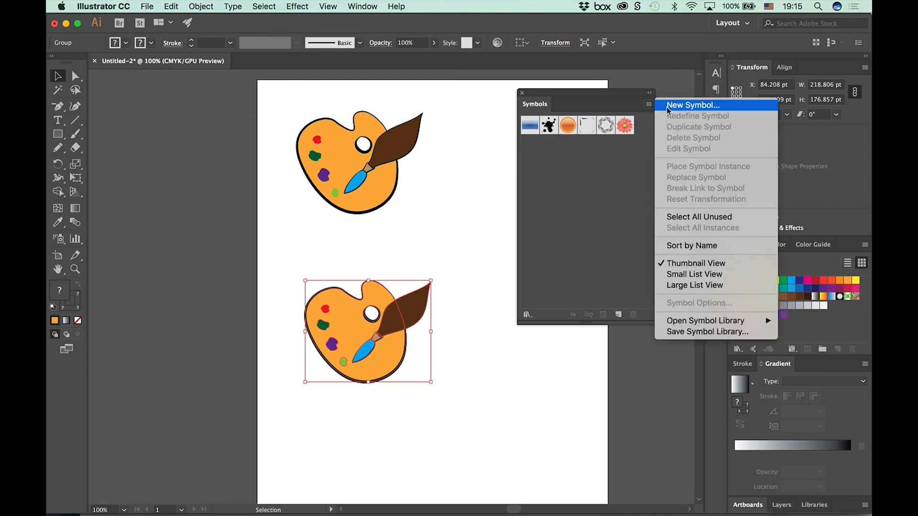
click(669, 106)
click(485, 214)
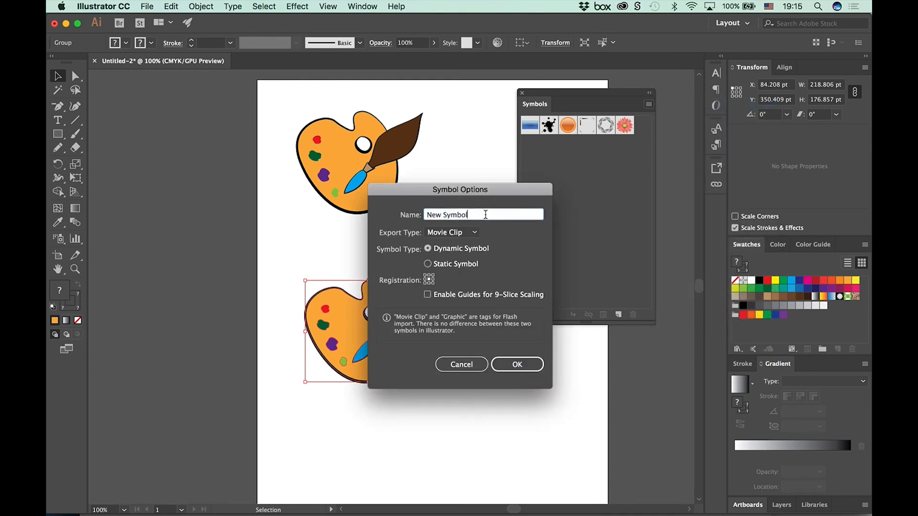
drag(485, 215, 417, 216)
text(artist PLETTE)
click(427, 263)
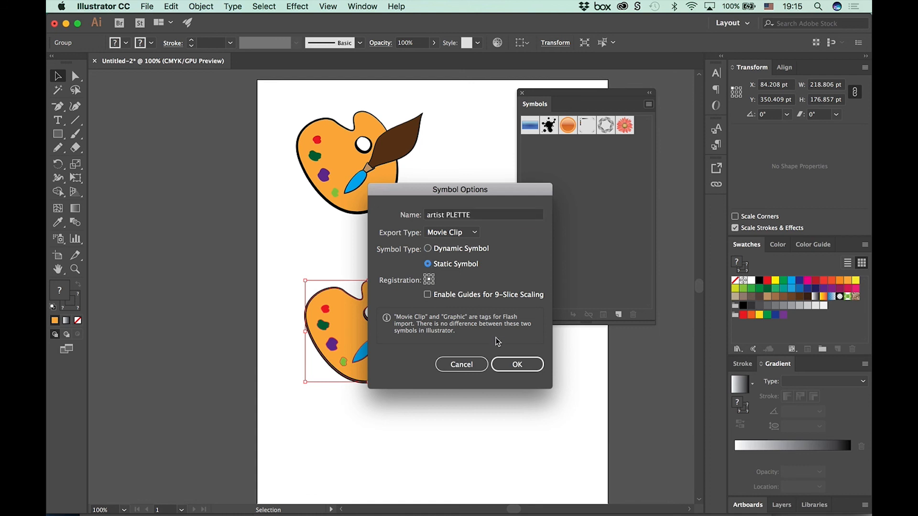
click(510, 365)
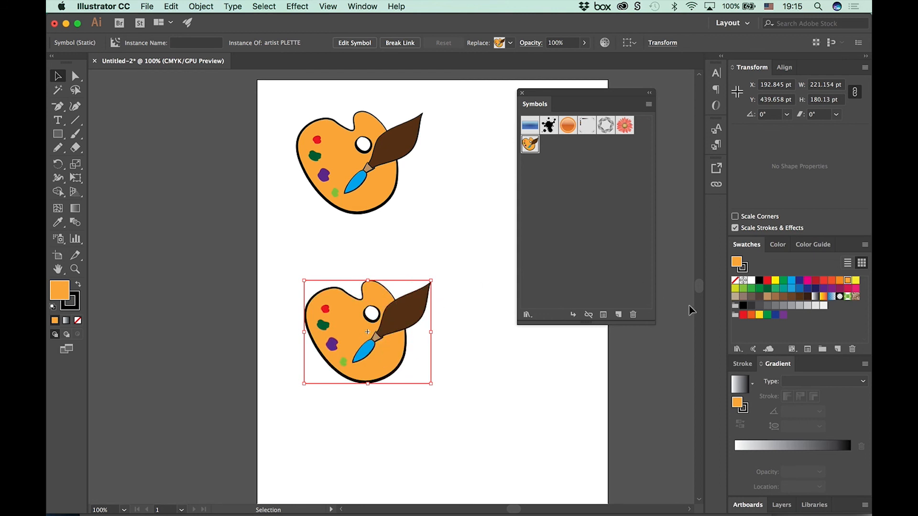
Step: Float the Layers panel beside the artboard and compare the symbol instance's entry with the original group's nested contents
drag(782, 505, 145, 111)
click(196, 138)
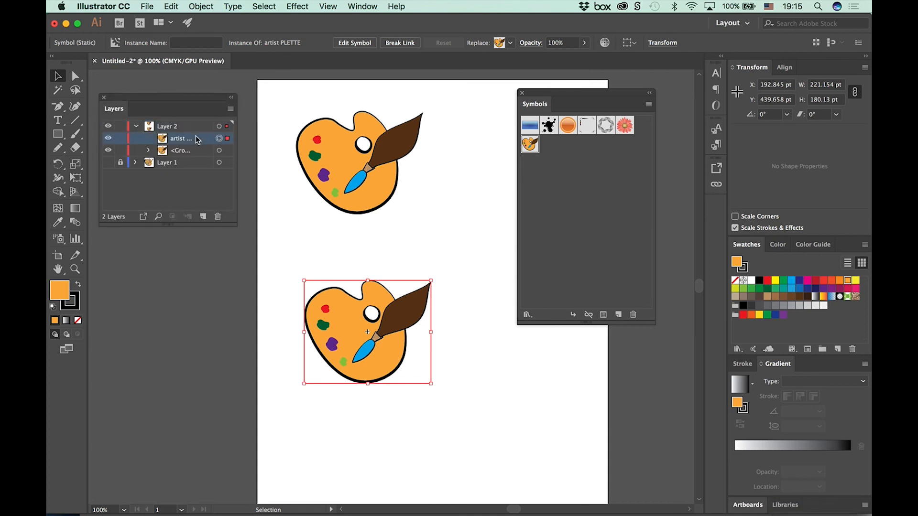
click(148, 150)
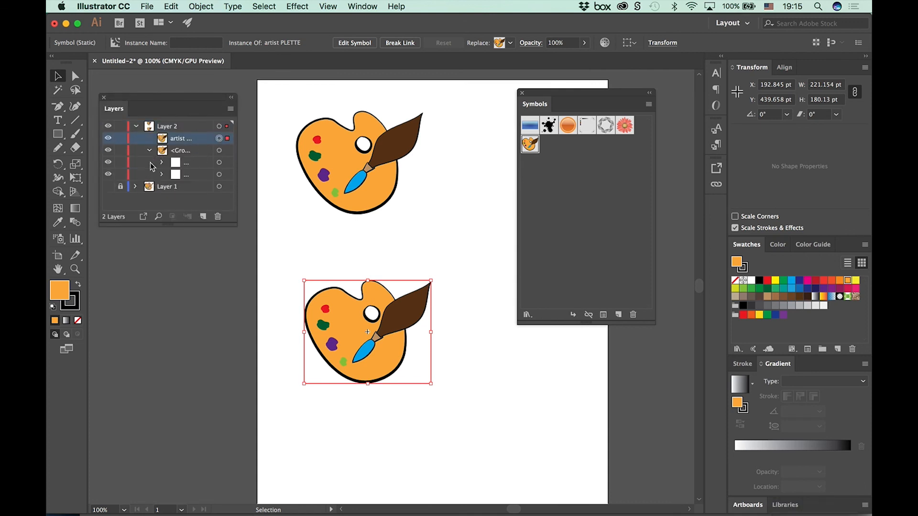
click(219, 162)
click(219, 174)
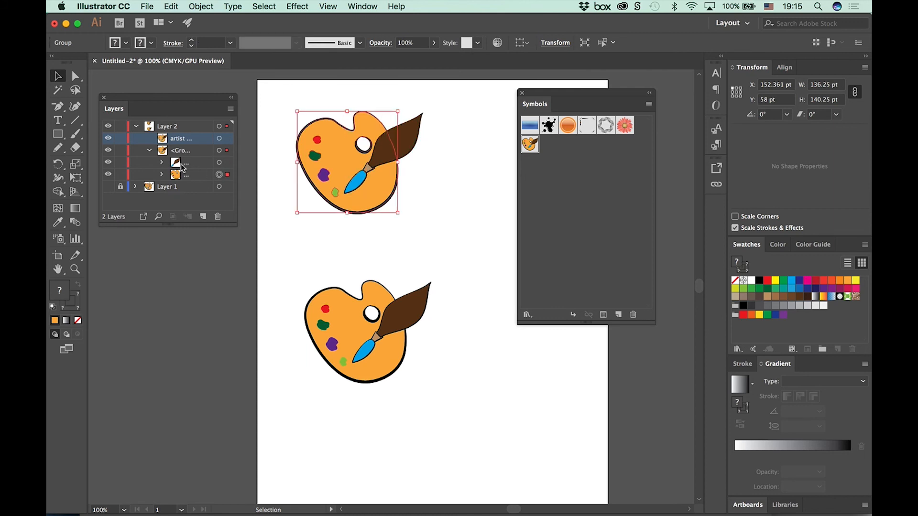
click(152, 150)
click(219, 138)
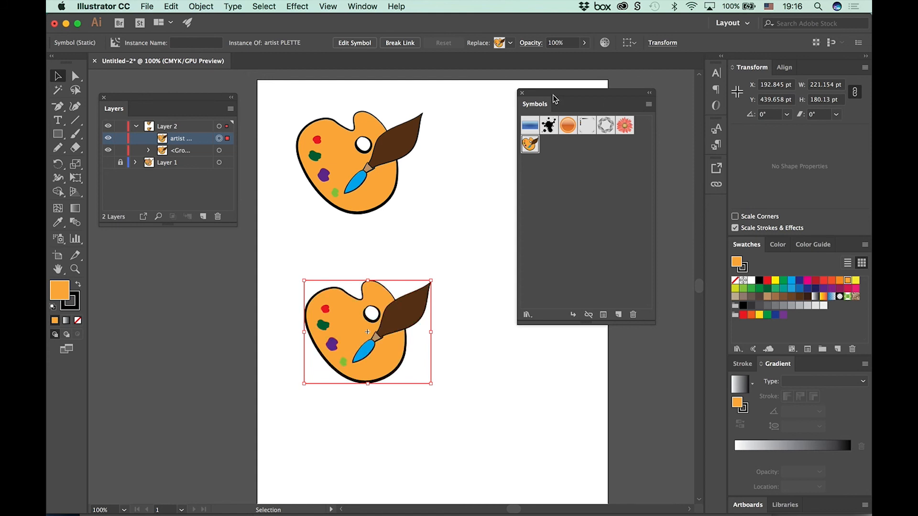
Step: Place two copies of the symbol instance to its right and shrink the lower copy to a smaller, narrower size
drag(555, 102, 698, 74)
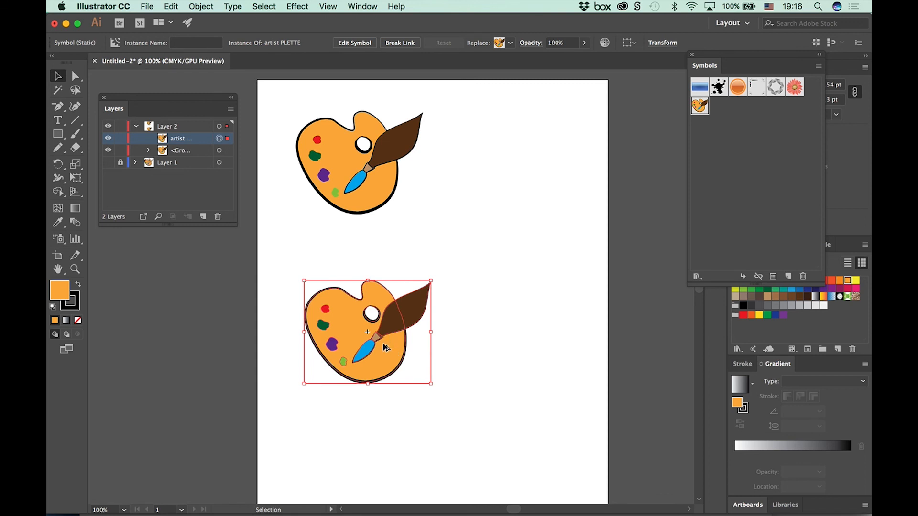
drag(384, 338, 505, 412)
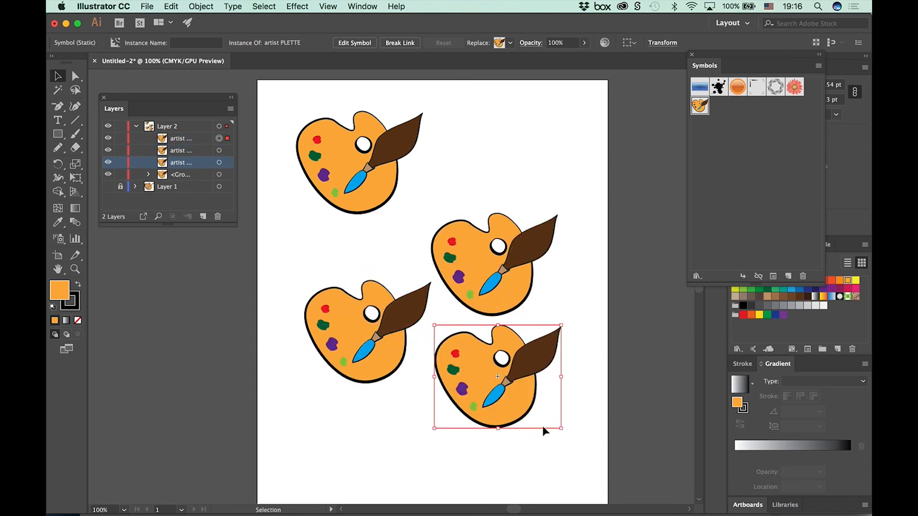
drag(559, 427, 501, 401)
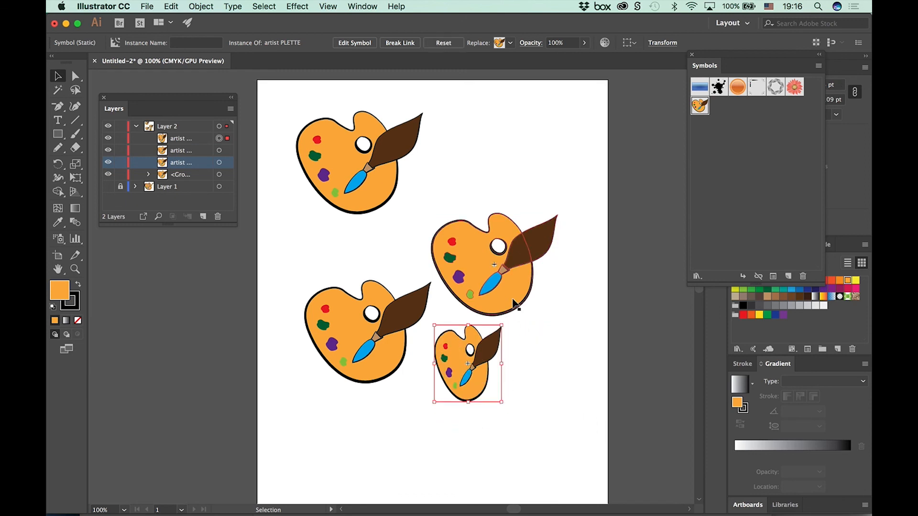
Step: Stretch the upper-right symbol instance wider and flatter, and place a copy of the small instance below and to its left
click(515, 300)
drag(557, 315, 587, 282)
drag(512, 272, 507, 293)
drag(462, 401, 397, 470)
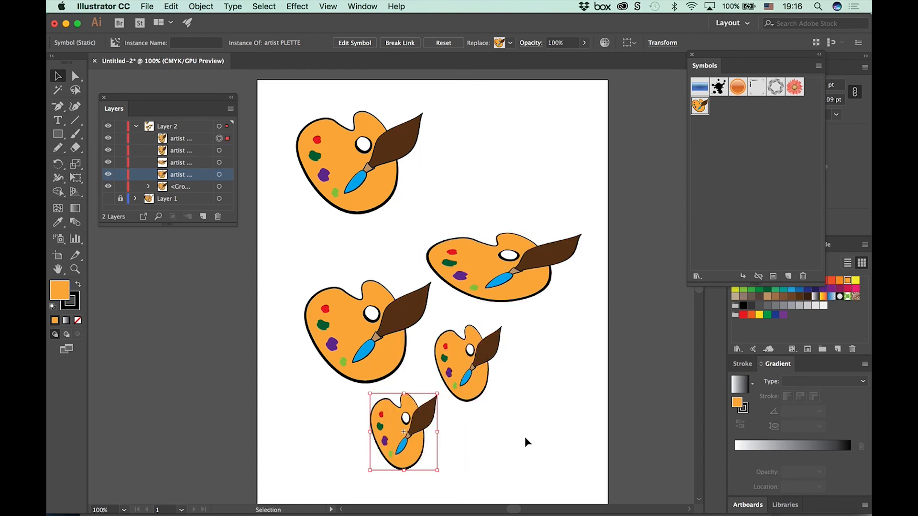
click(519, 434)
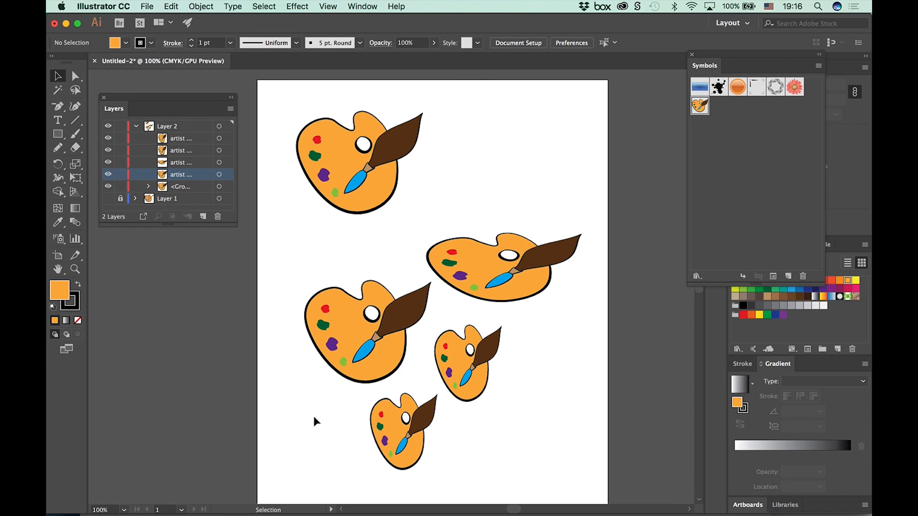
Step: Hide the original palette group and open the artist PLETTE symbol definition for editing from the widened instance
click(109, 187)
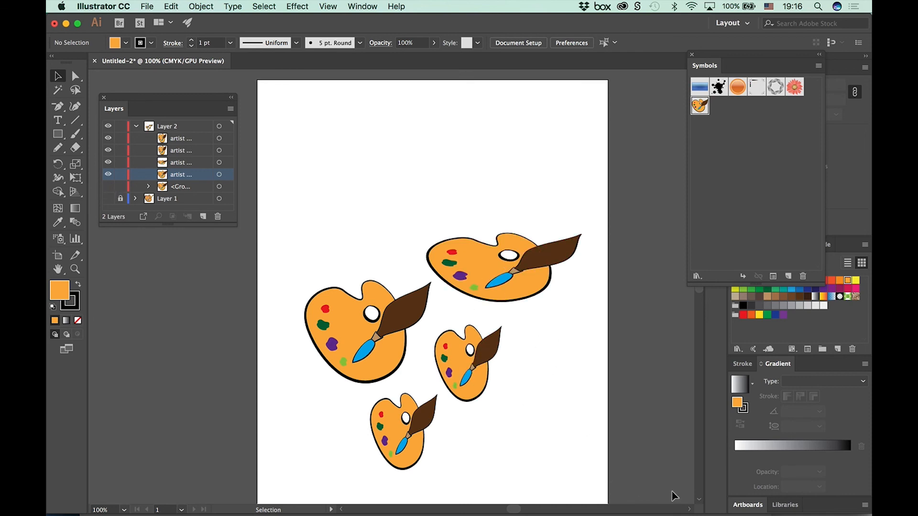
click(499, 277)
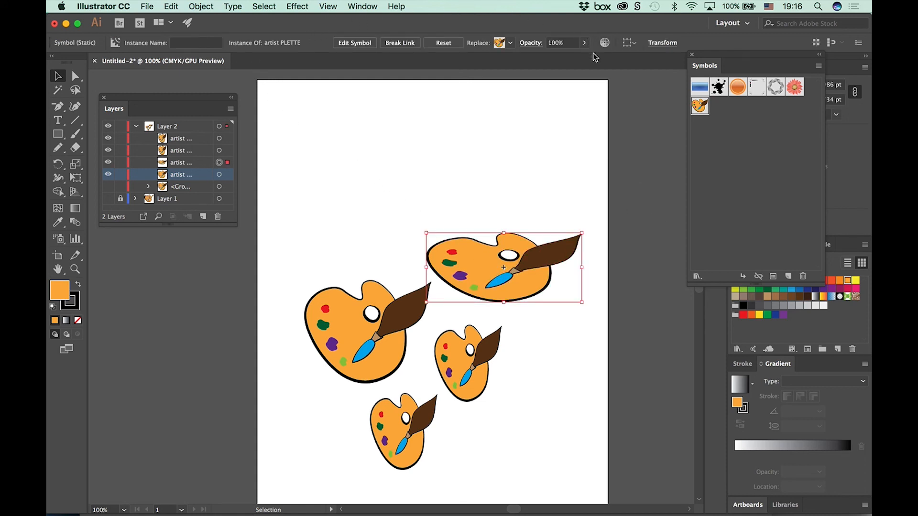
click(353, 44)
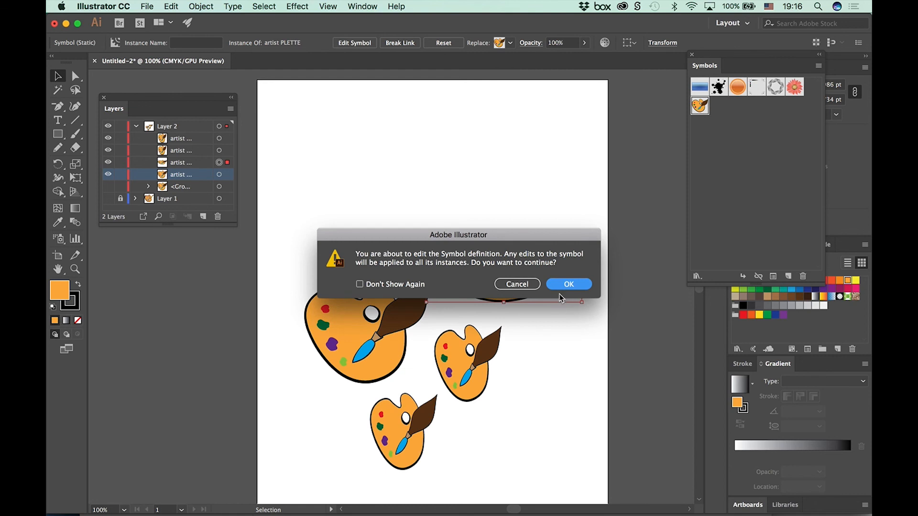
click(563, 285)
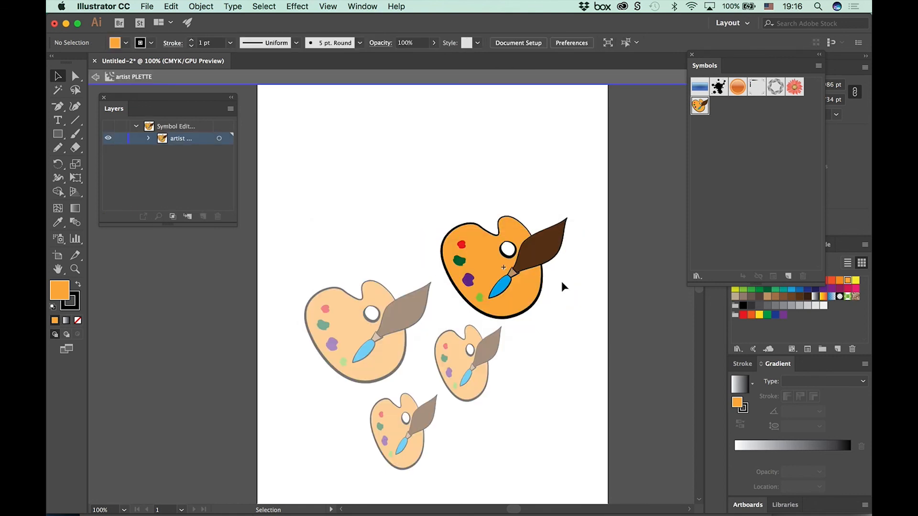
Step: Fill the symbol's palette group, including its paint spots, with yellow
click(534, 291)
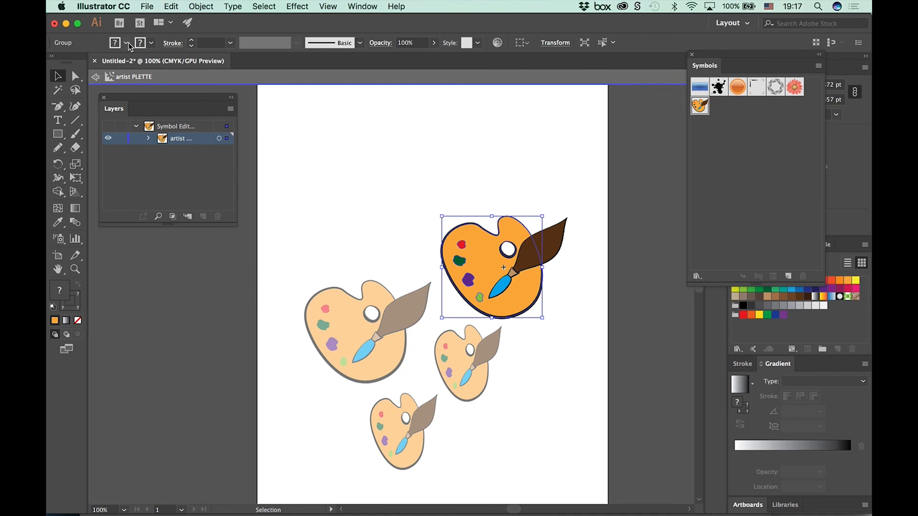
click(358, 197)
click(474, 242)
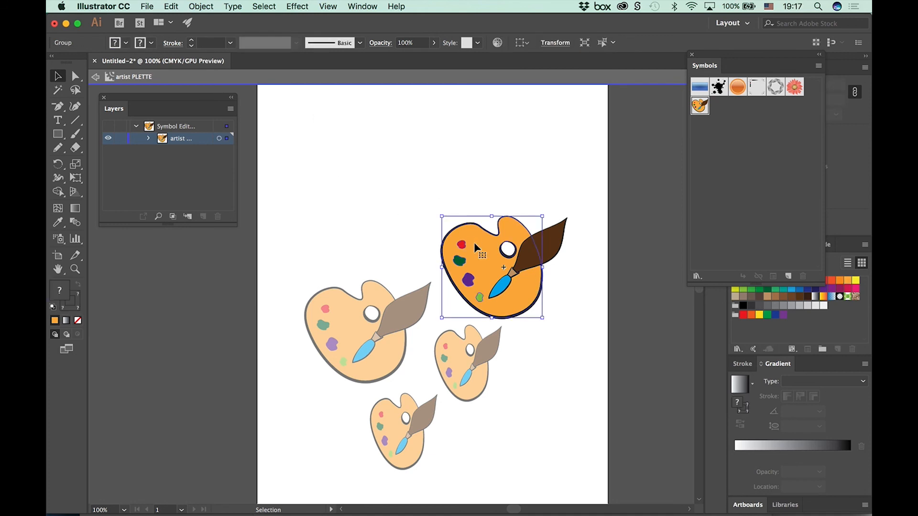
click(126, 42)
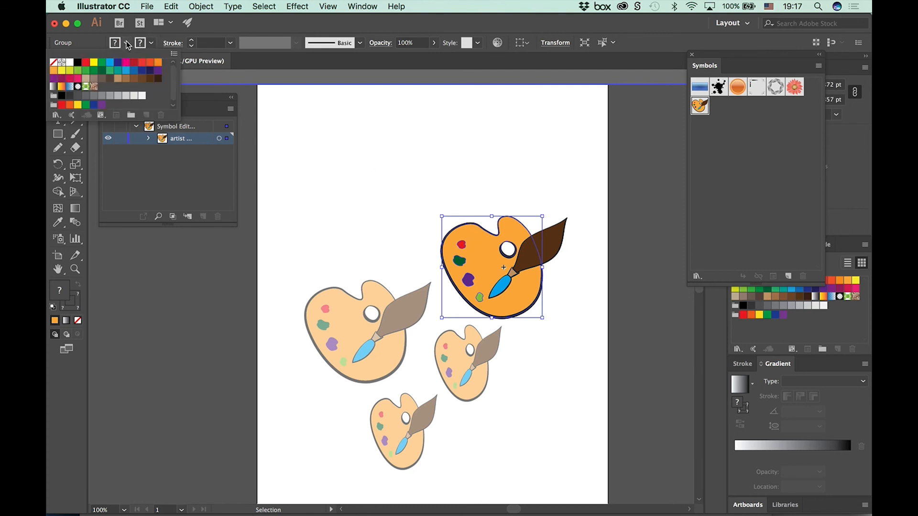
click(94, 66)
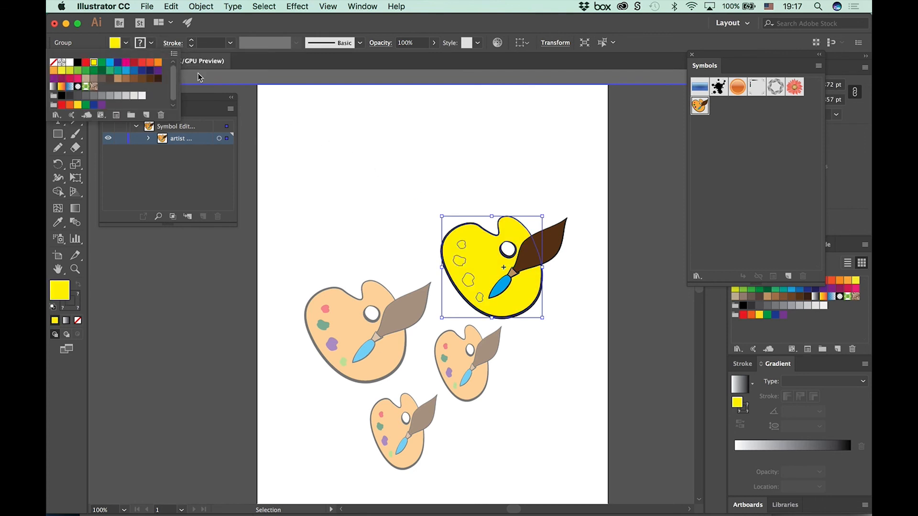
click(341, 129)
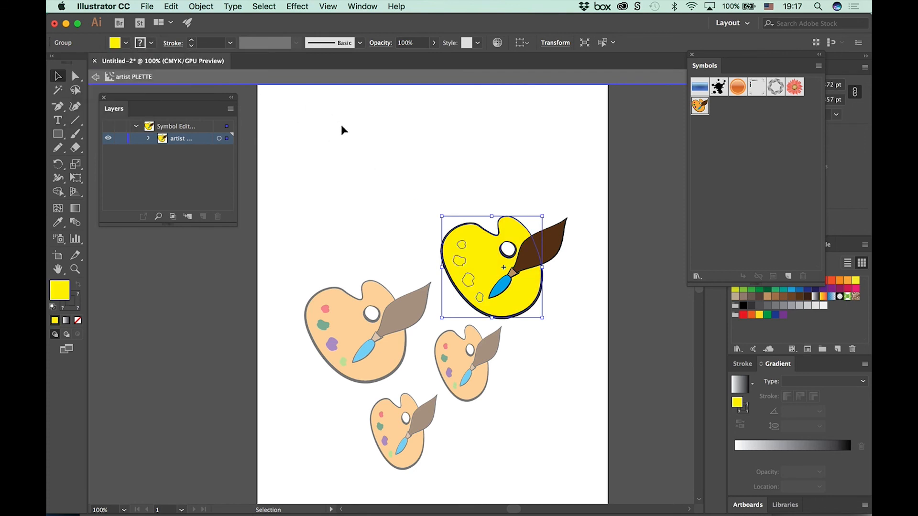
Step: Isolate the symbol's brush group, fill the brush handle with red and exit symbol editing
click(557, 249)
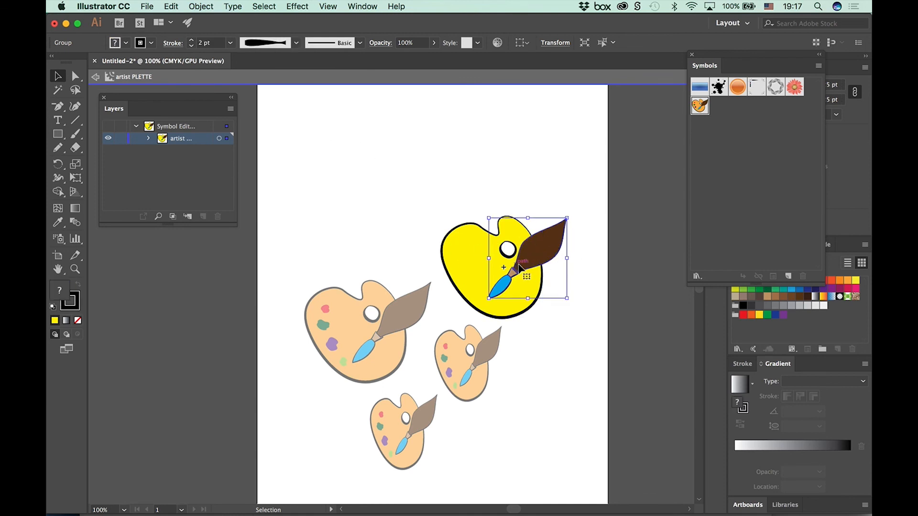
double_click(542, 256)
click(542, 256)
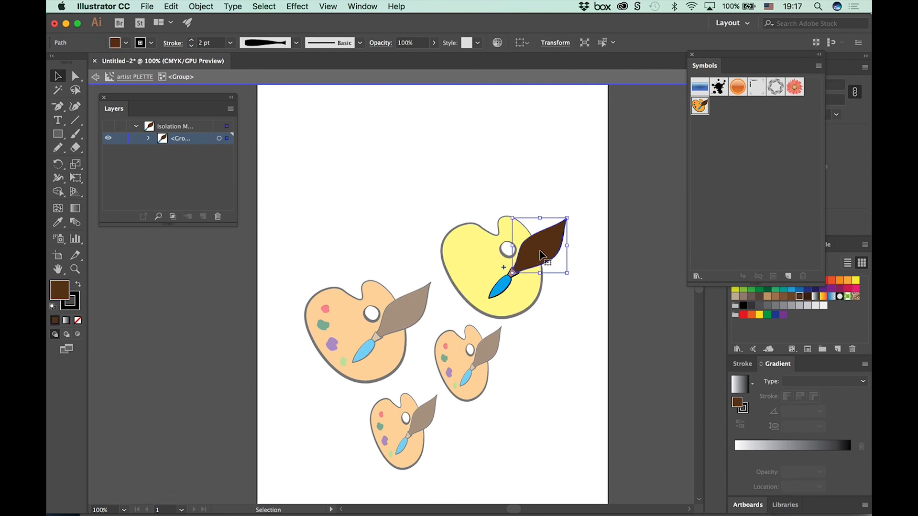
click(743, 315)
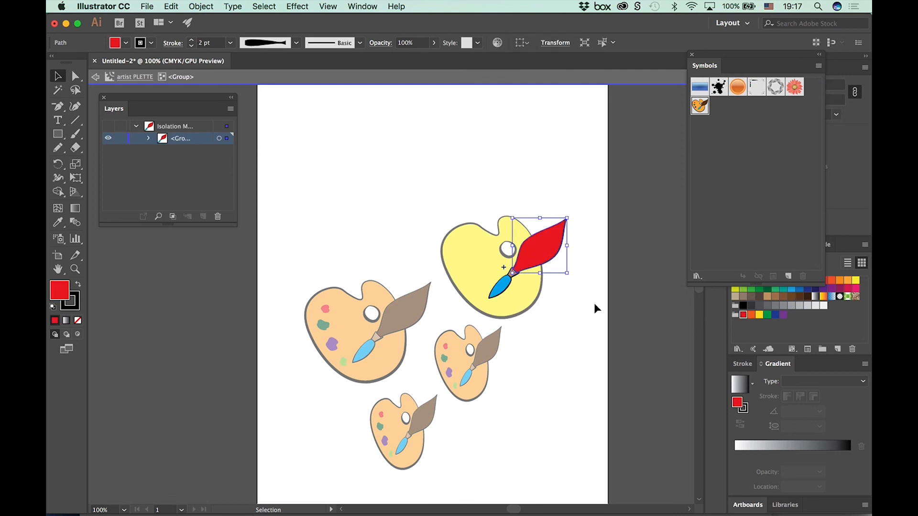
click(554, 306)
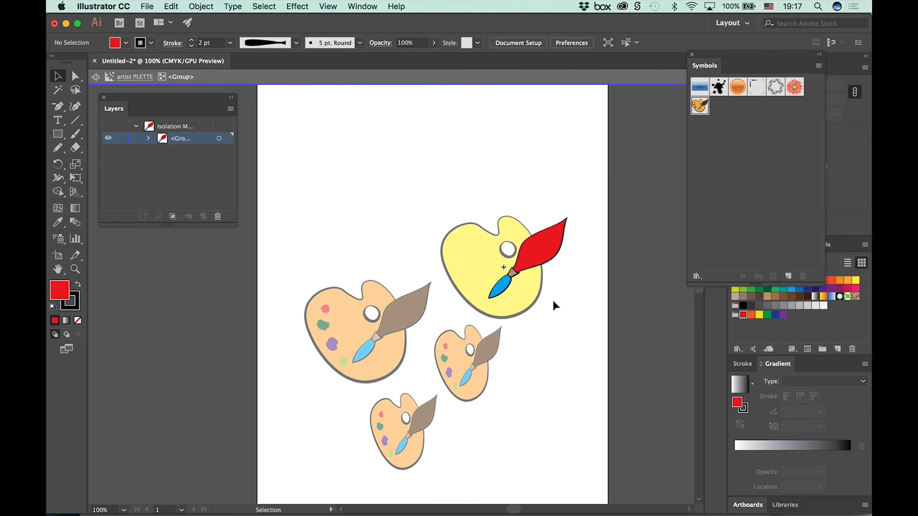
double_click(553, 300)
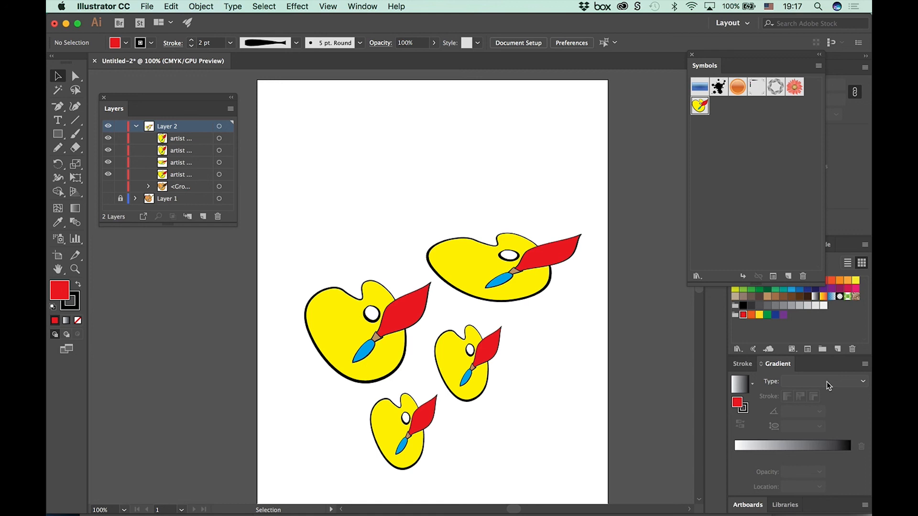
Step: Show the original palette group again, fill the symbol's brush handle with green and exit symbol editing
click(108, 196)
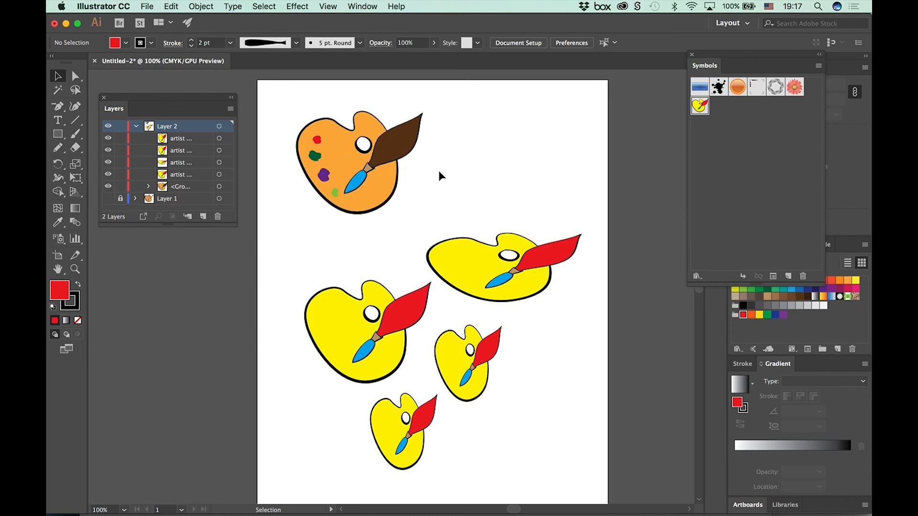
double_click(562, 252)
click(574, 286)
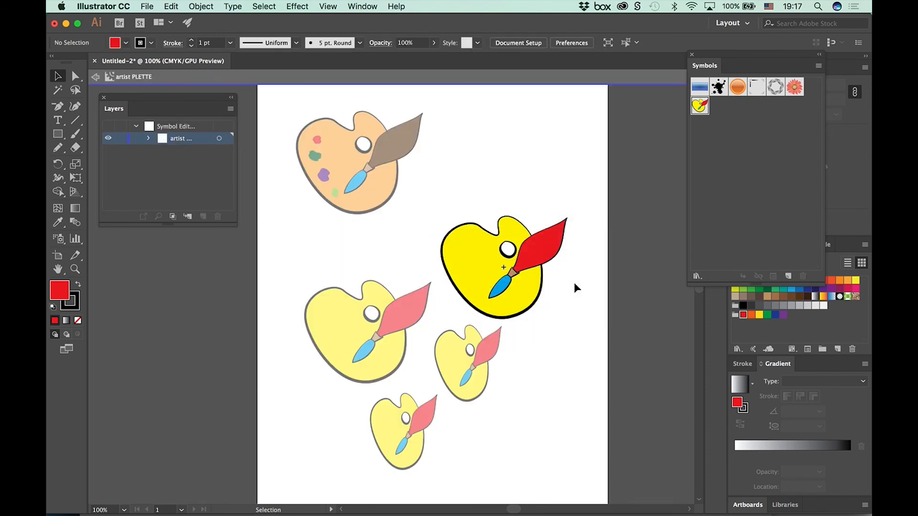
click(538, 260)
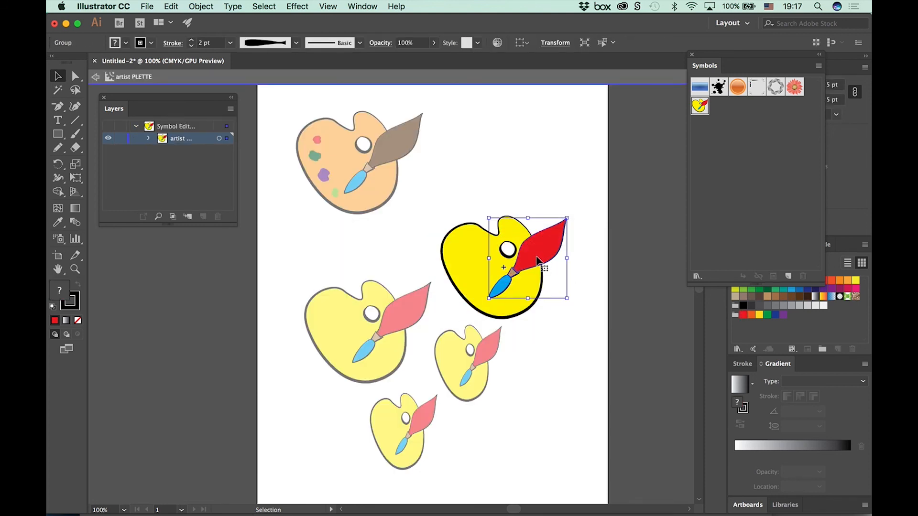
double_click(539, 260)
click(539, 261)
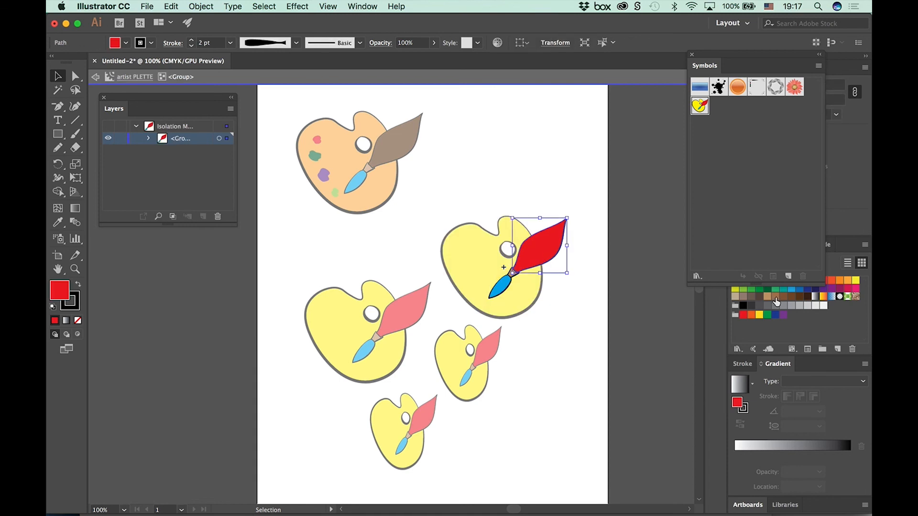
click(767, 315)
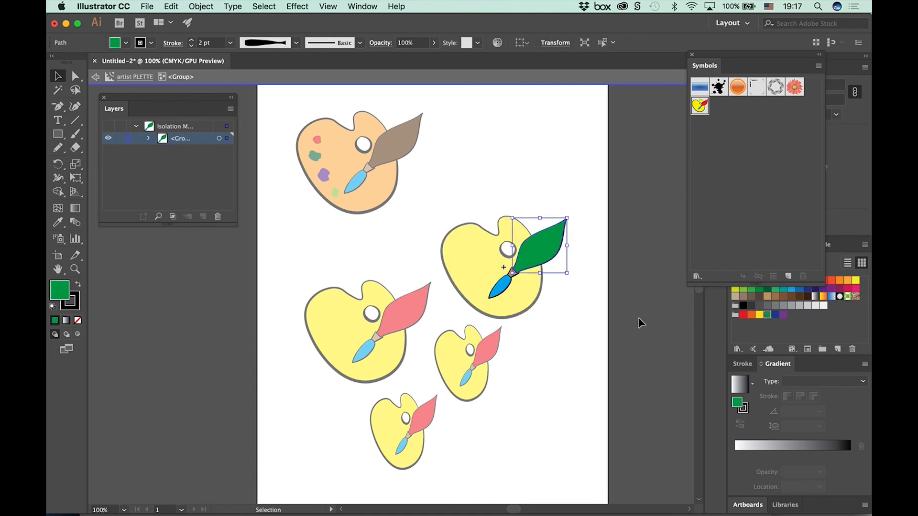
double_click(567, 312)
Step: Reopen the symbol definition from the widened instance and expand its palette group to list the individual paths in the enlarged Layers panel
click(519, 294)
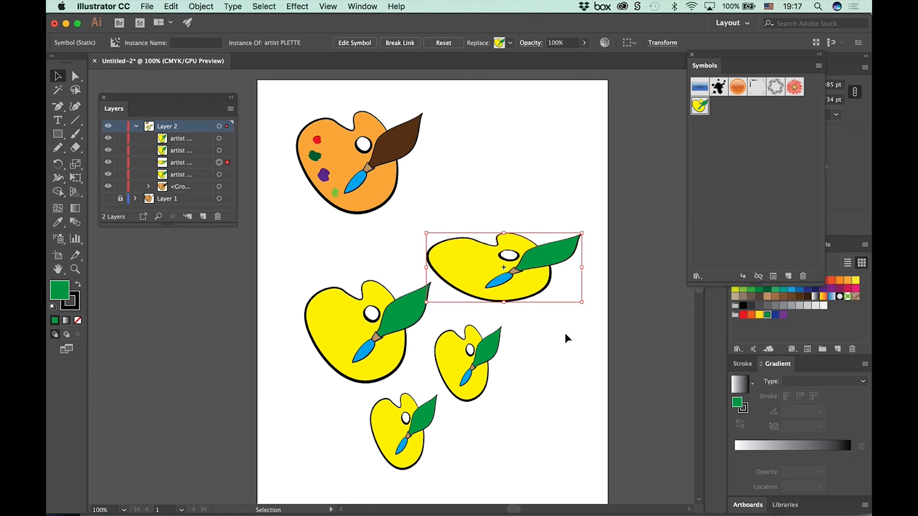
double_click(535, 297)
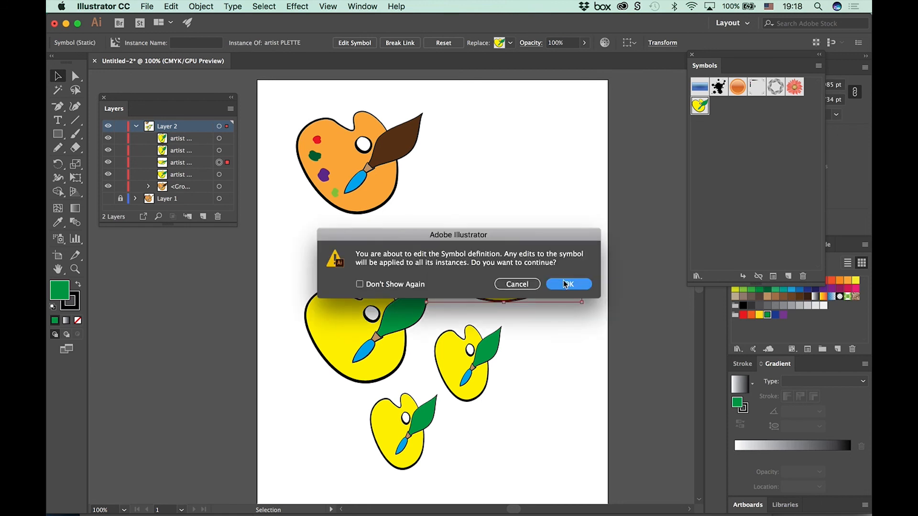
click(566, 284)
click(528, 290)
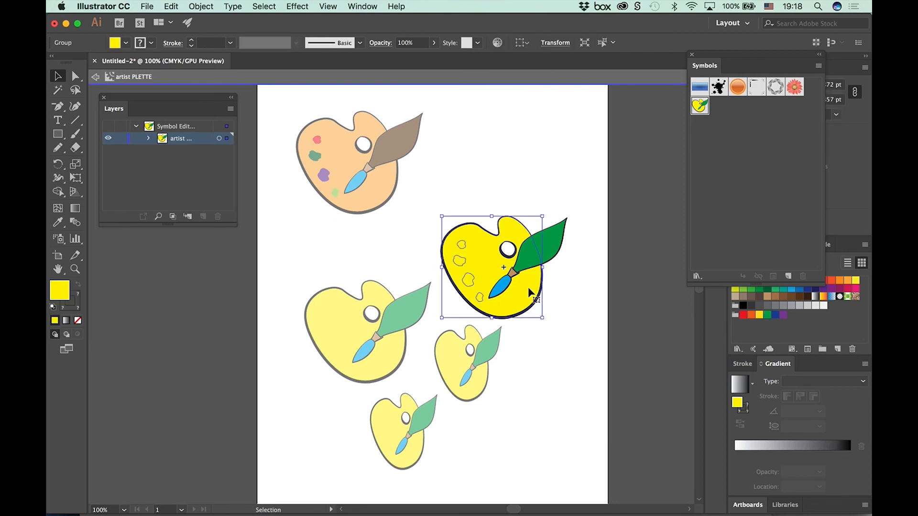
click(149, 138)
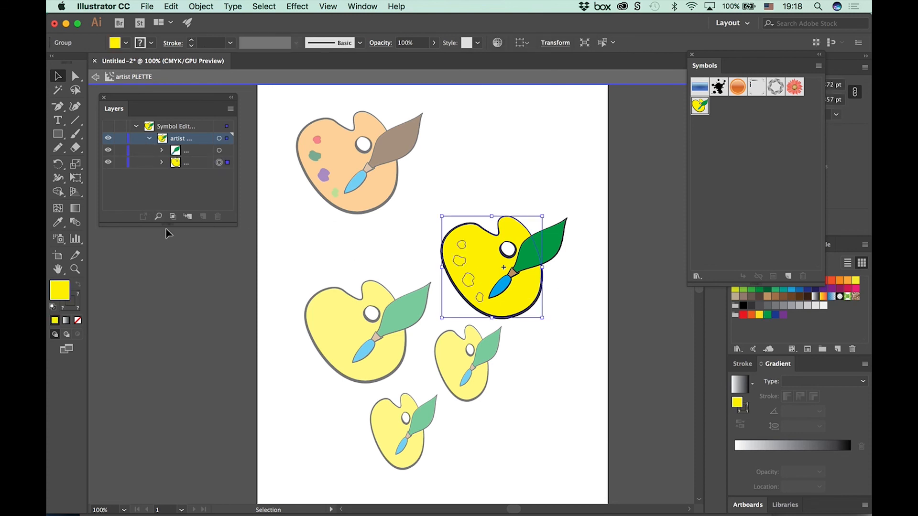
click(168, 223)
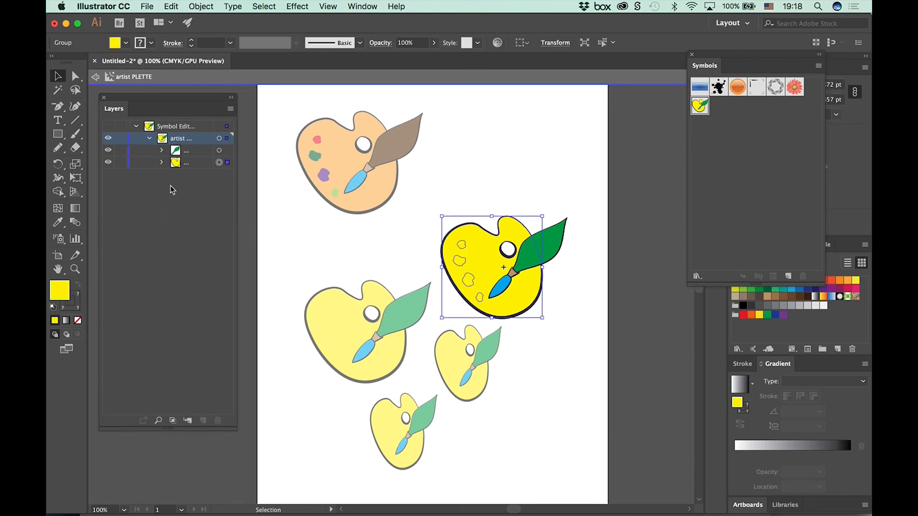
click(161, 162)
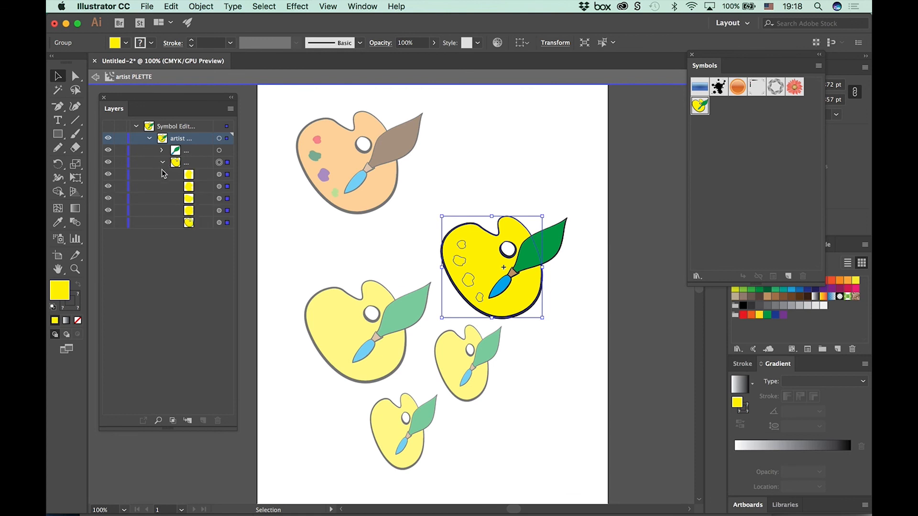
Step: Fill the four paint spots in the symbol with dark green and exit symbol editing
click(219, 210)
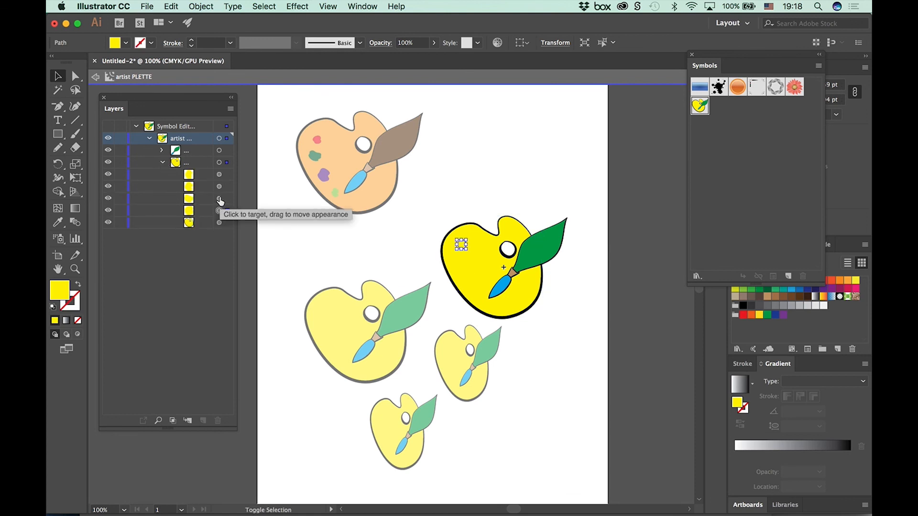
shift+click(219, 198)
shift+click(219, 186)
shift+click(219, 174)
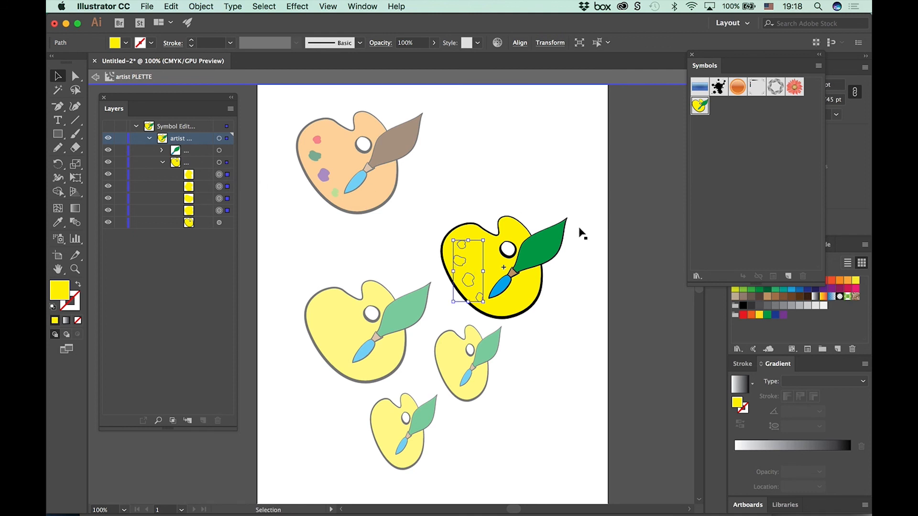
click(759, 289)
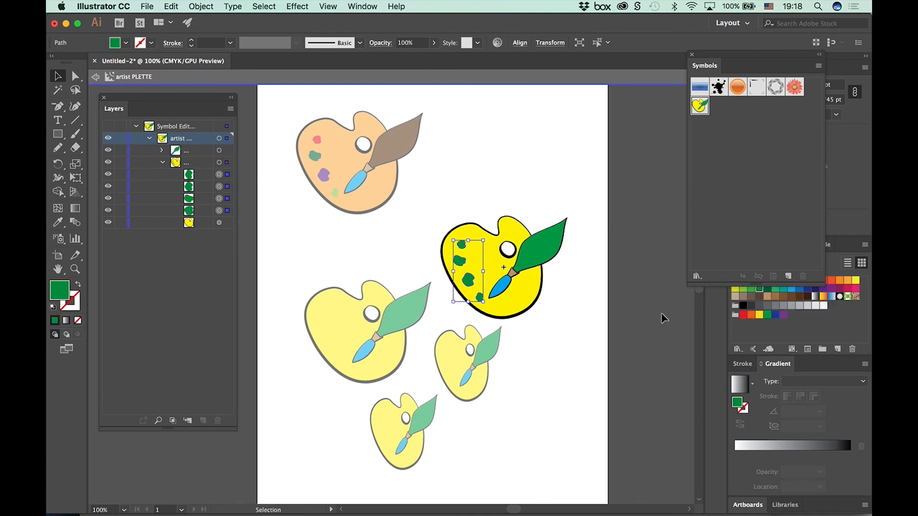
double_click(550, 350)
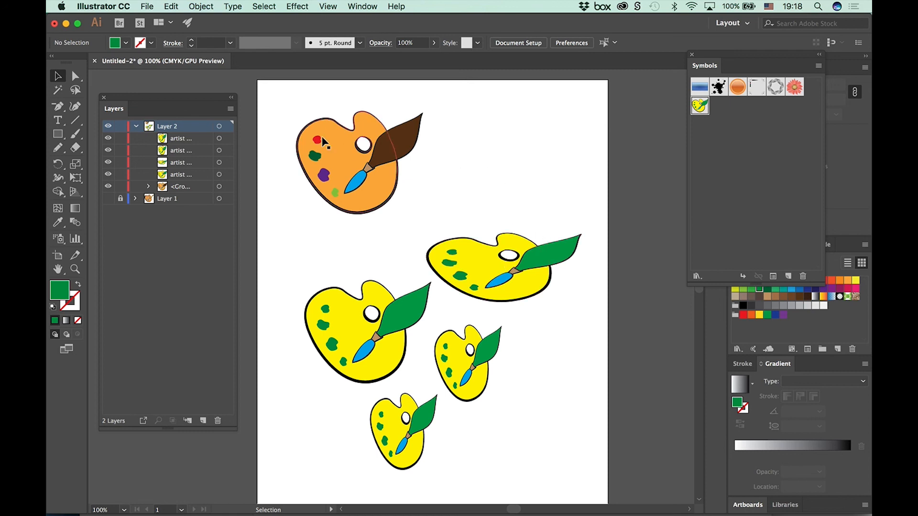
Step: Move the original orange palette group to the artboard's upper right and the widened symbol instance to the upper left
drag(282, 106, 425, 217)
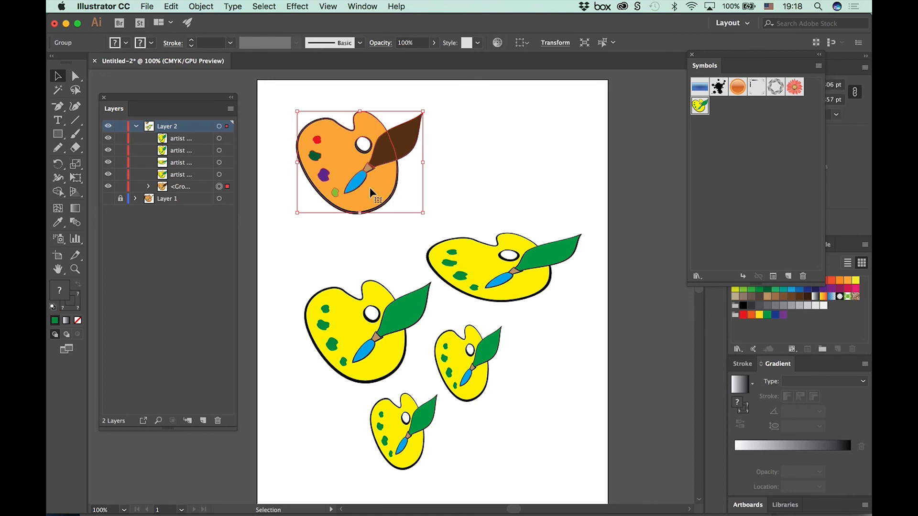
drag(369, 187, 535, 165)
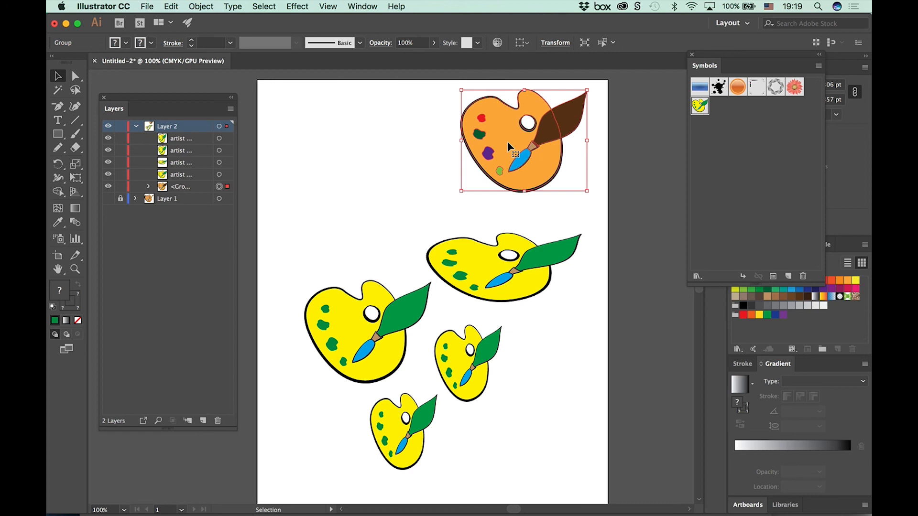
click(473, 264)
drag(484, 268, 354, 167)
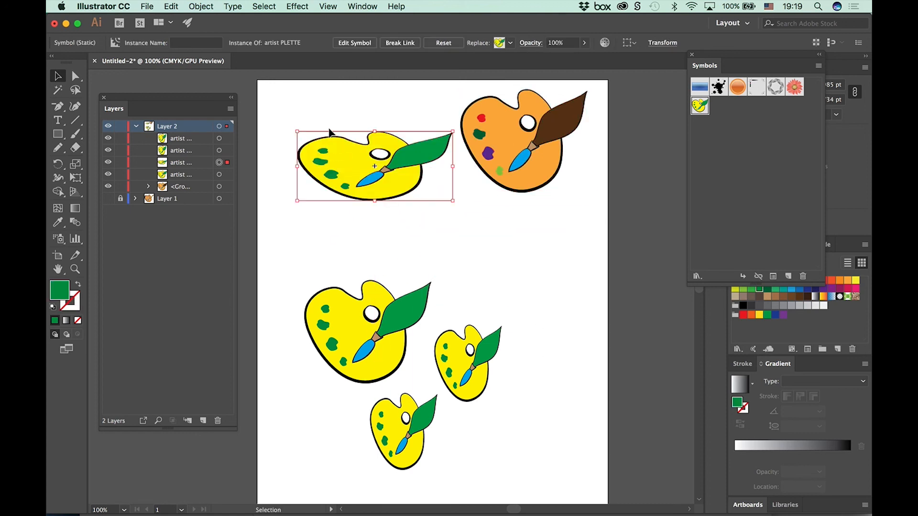
Step: Break the link between the widened palette instance and the artist PLETTE symbol
click(470, 369)
click(375, 194)
click(398, 44)
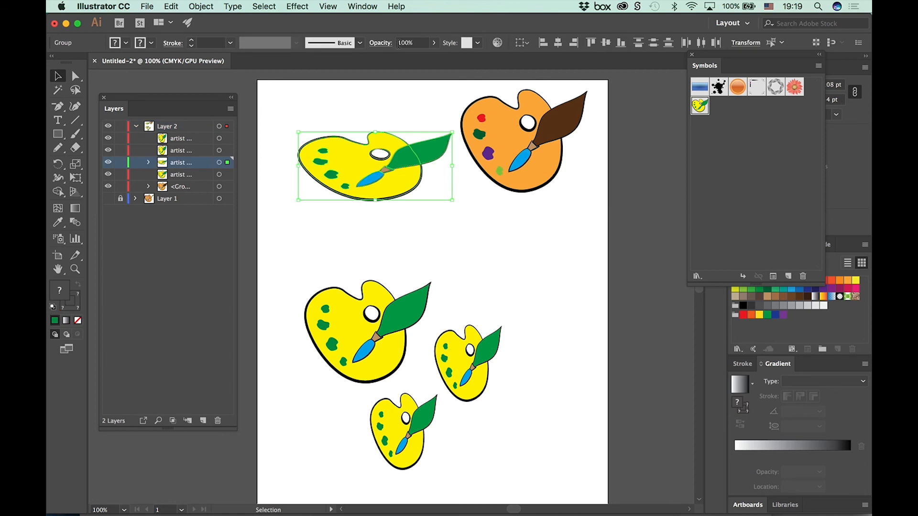
Step: Fill the brush tip of the unlinked widened palette with light brown and exit isolation mode
click(480, 226)
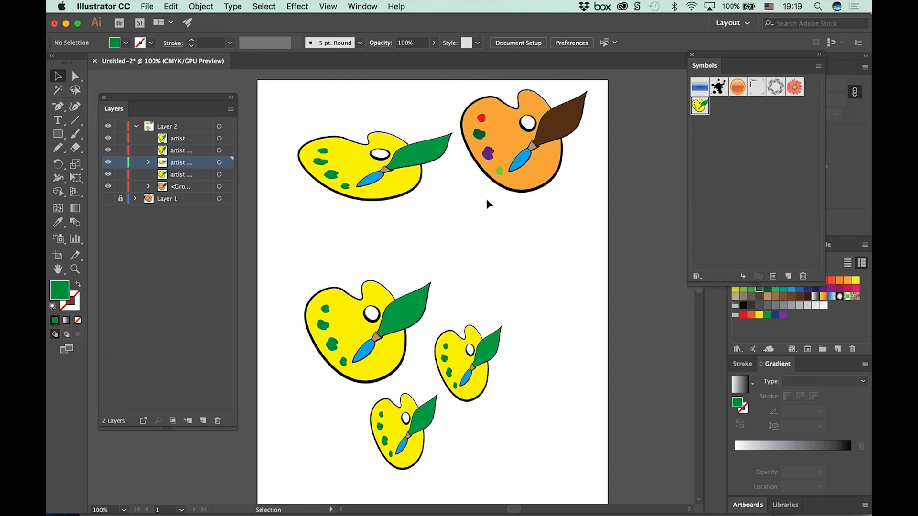
click(434, 159)
double_click(433, 158)
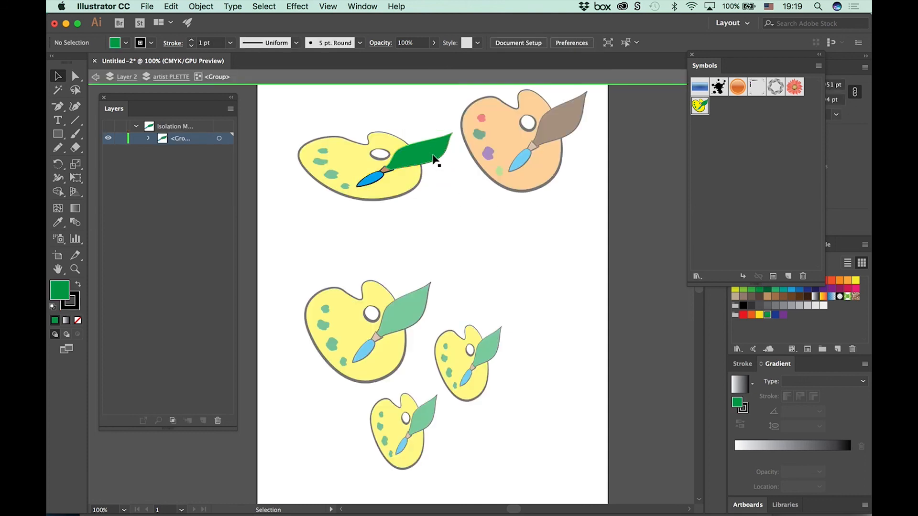
click(436, 160)
click(767, 297)
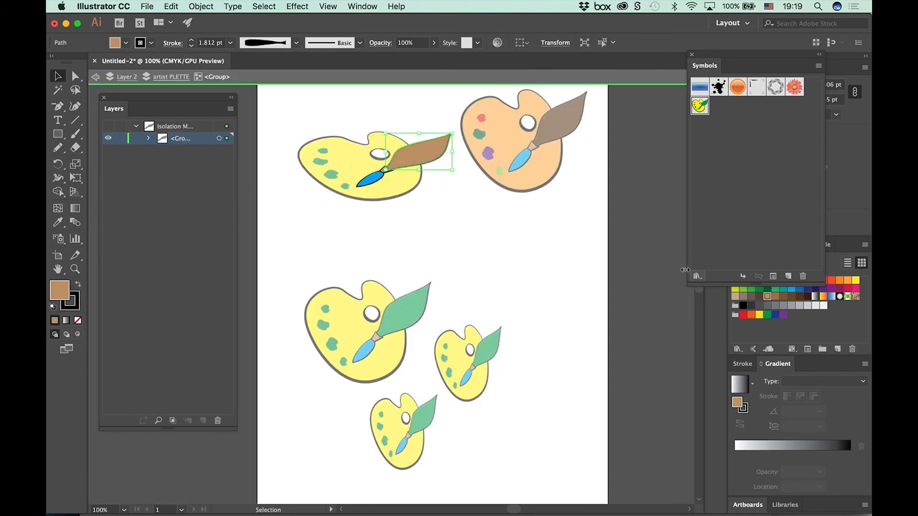
double_click(516, 269)
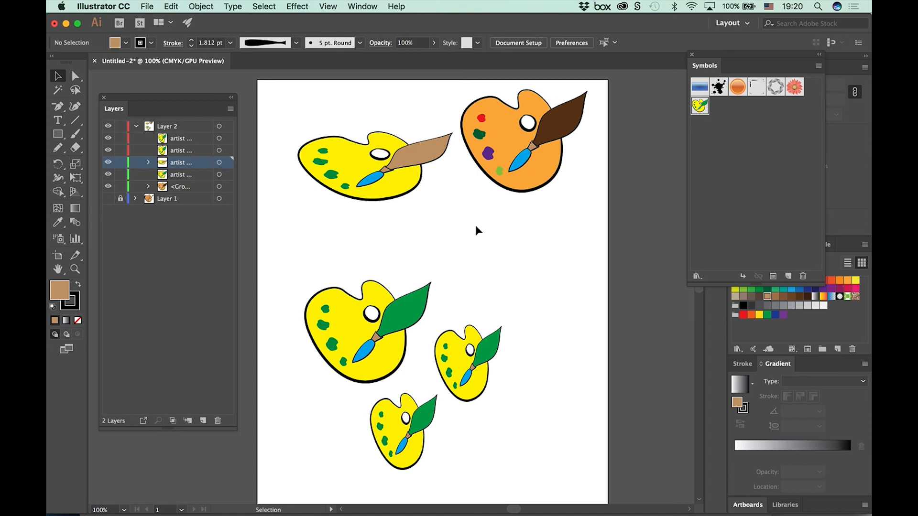
Step: Create a new Letter document, 612 x 792 pt, in CMYK color mode
click(148, 7)
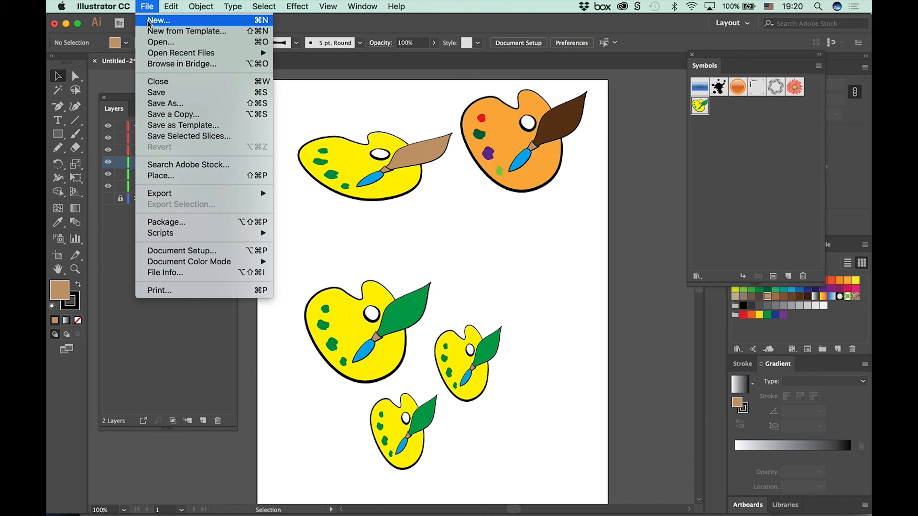
click(153, 20)
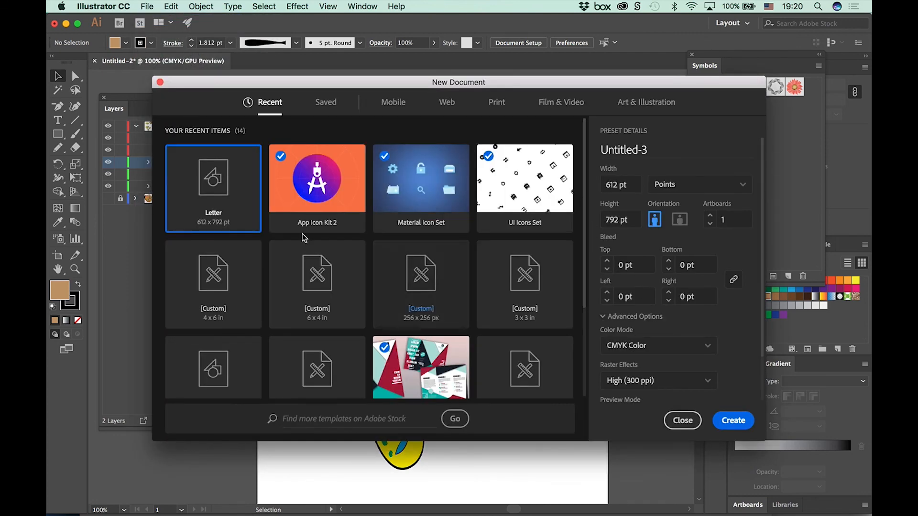
click(732, 421)
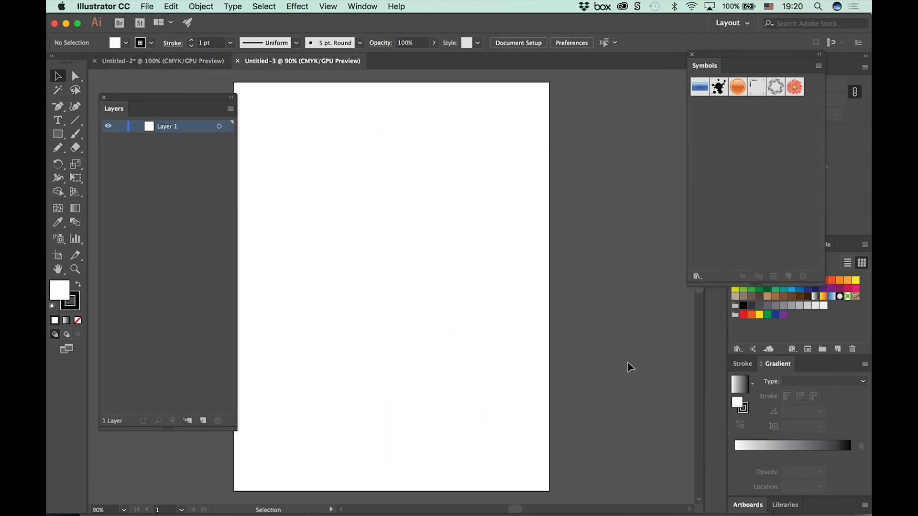
Step: Load snowboard_v2_lo_res_line.psd and greenleaf_med 2.psd from the Image Trace folder for placing, with linking turned off
click(146, 7)
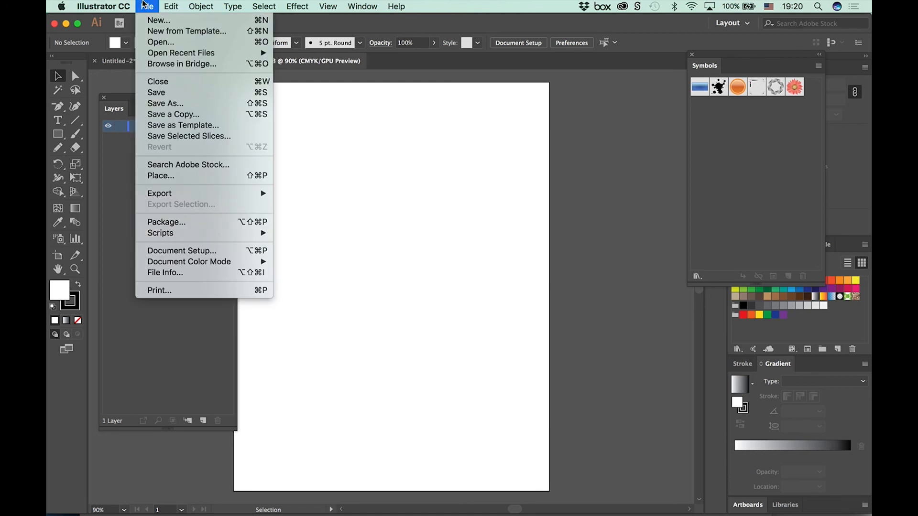
click(169, 176)
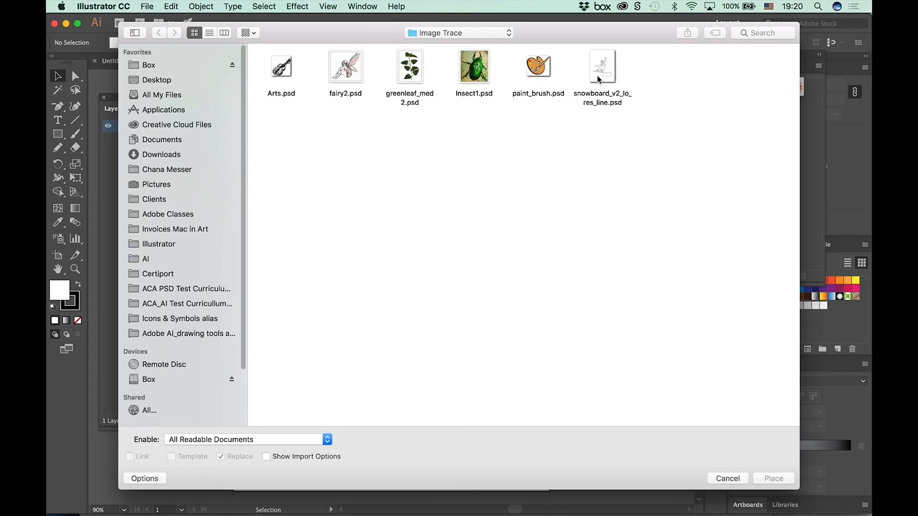
click(600, 80)
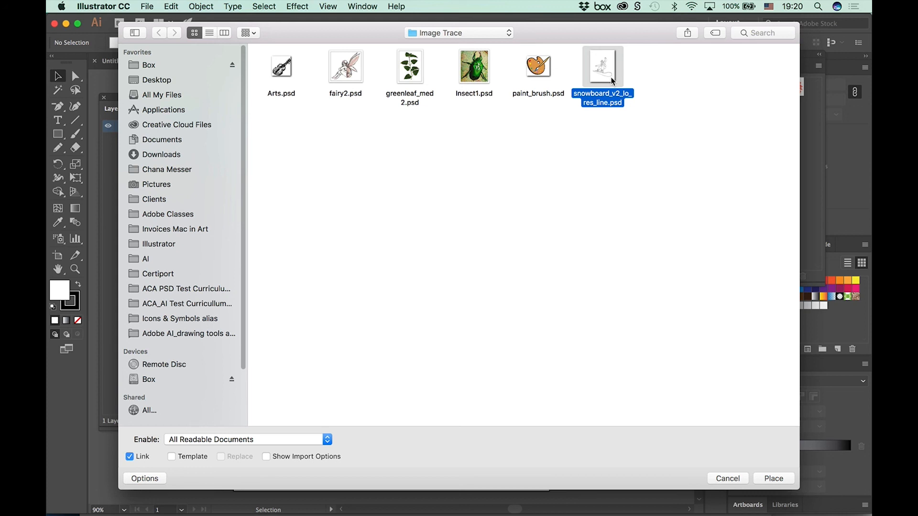
shift+click(413, 79)
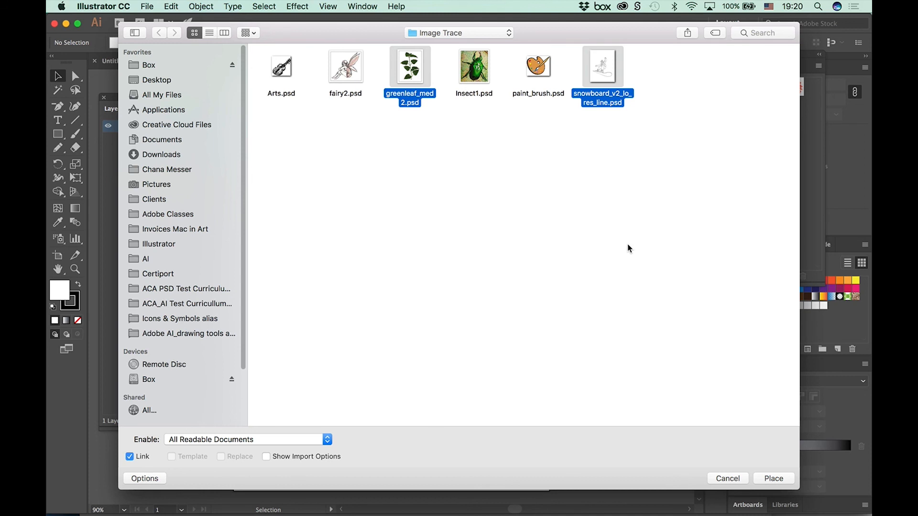
click(129, 456)
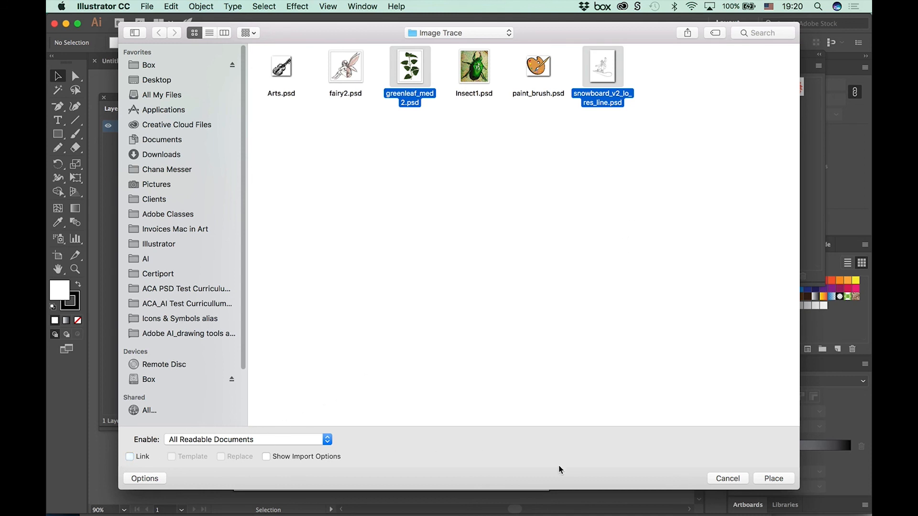
click(773, 479)
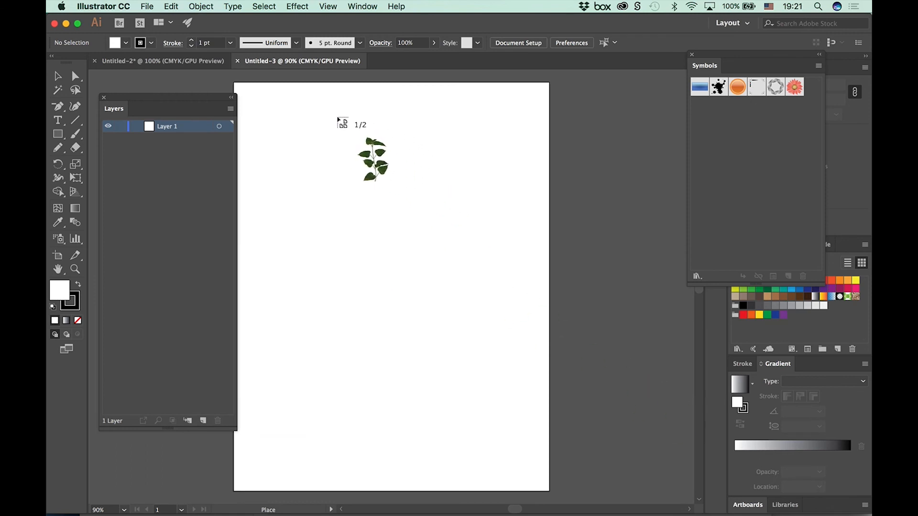
Step: Place the snowboarder image first and the green leaf image beside the artboard, and move the snowboarder fully onto the artboard
key(Right)
key(Right)
key(Right)
key(Right)
key(Right)
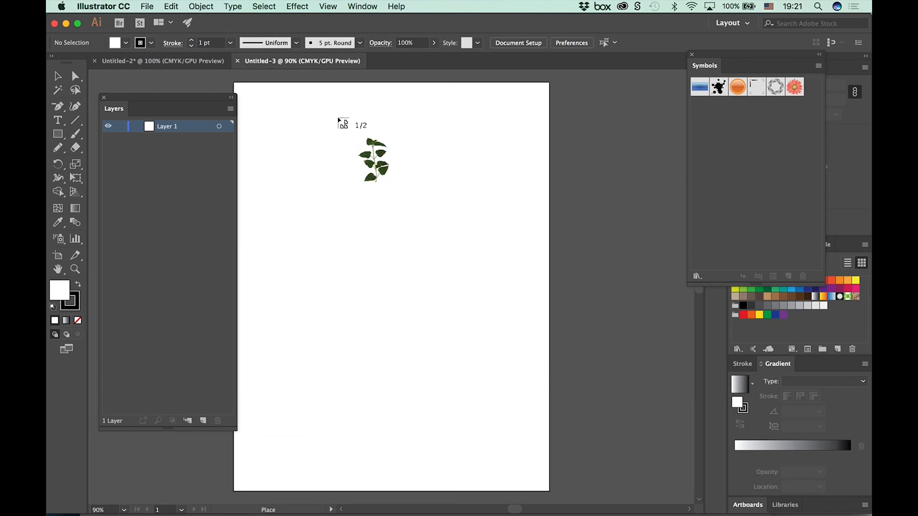
key(Right)
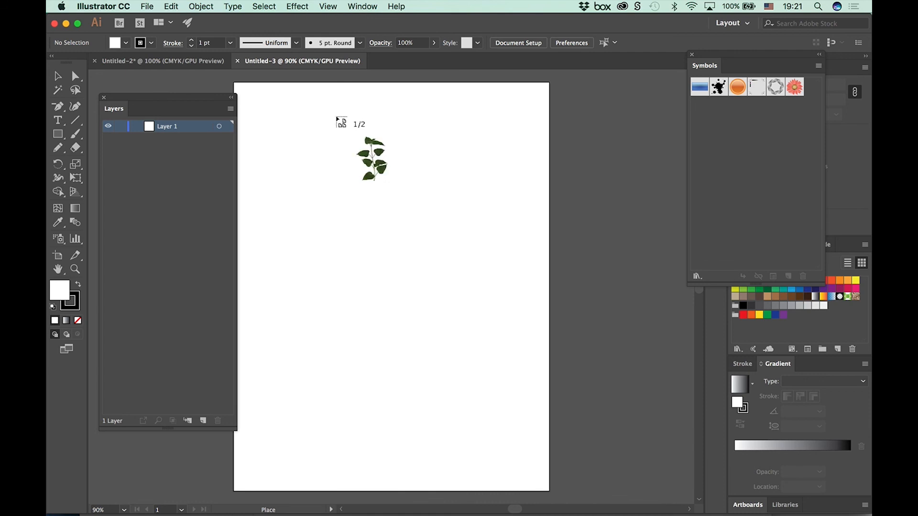
key(Right)
key(Right)
key(Right)
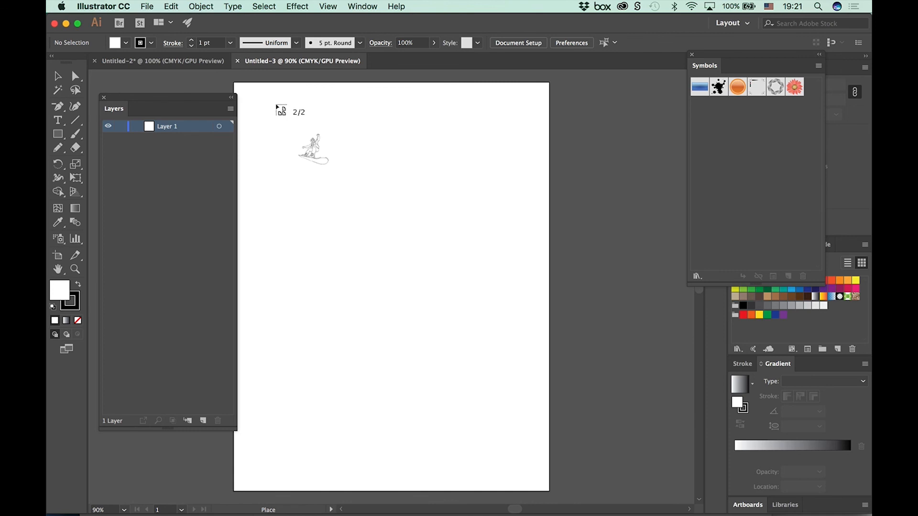
click(276, 104)
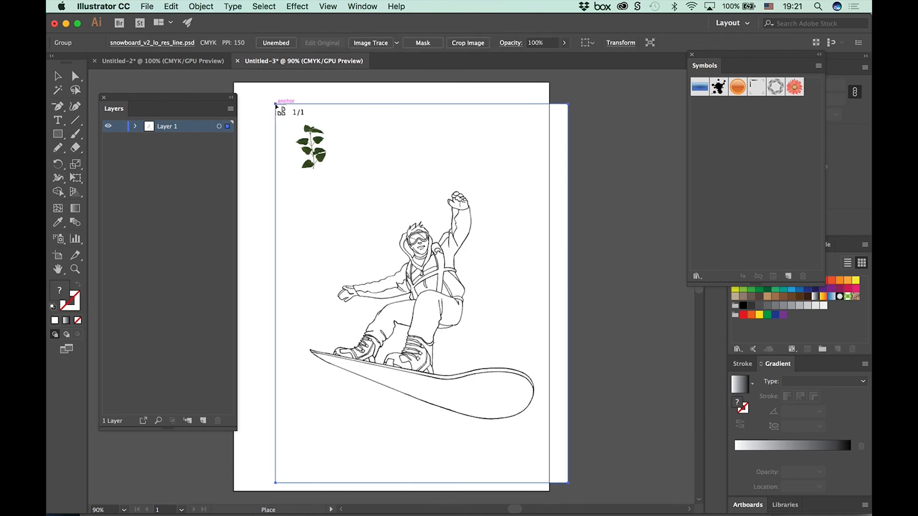
click(584, 132)
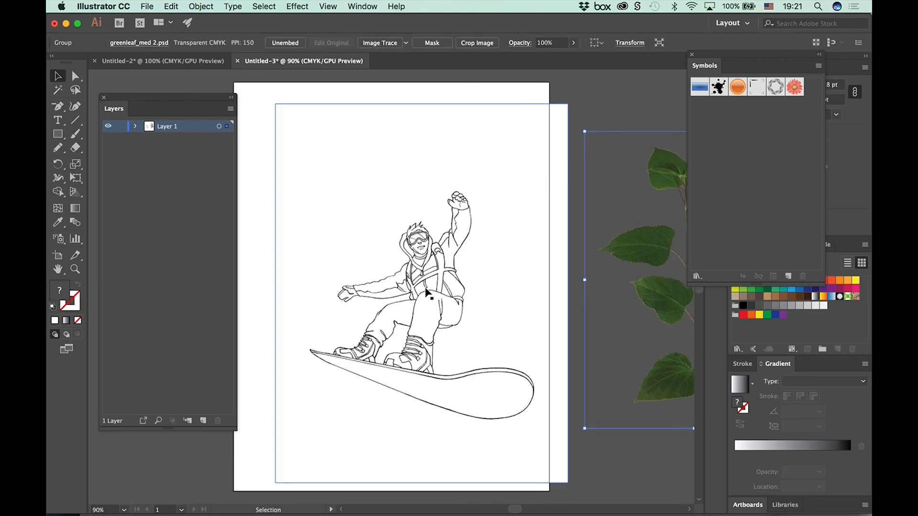
drag(431, 296, 391, 276)
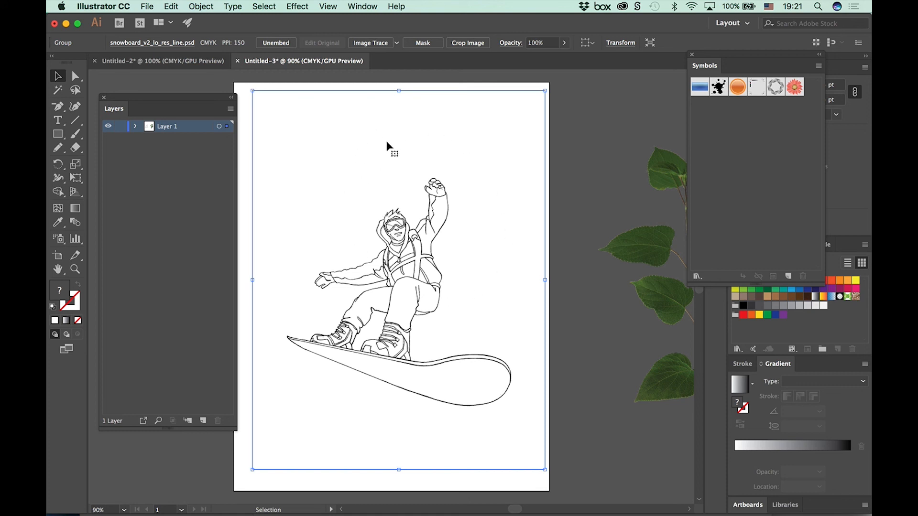
Step: Image Trace the snowboarder with the default preset and open the detailed tracing settings, docking them above the layer list
click(380, 46)
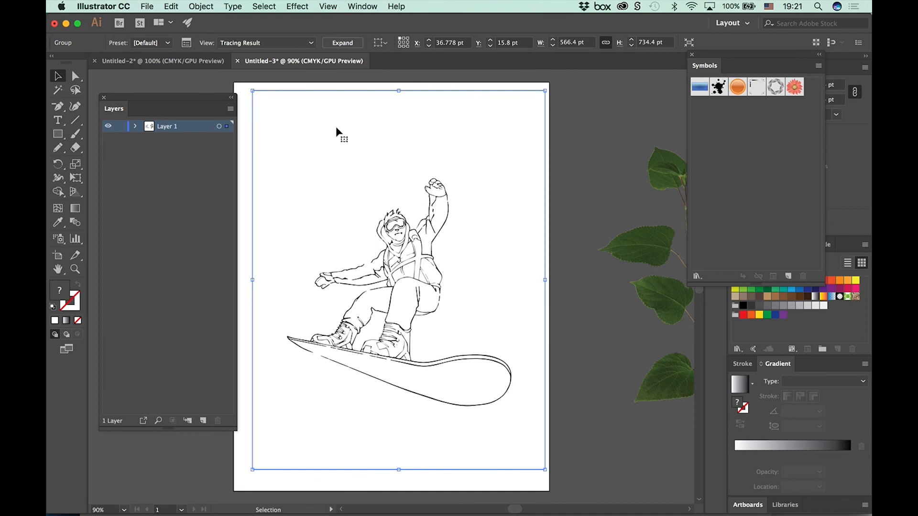
key(super+equal)
key(super+equal)
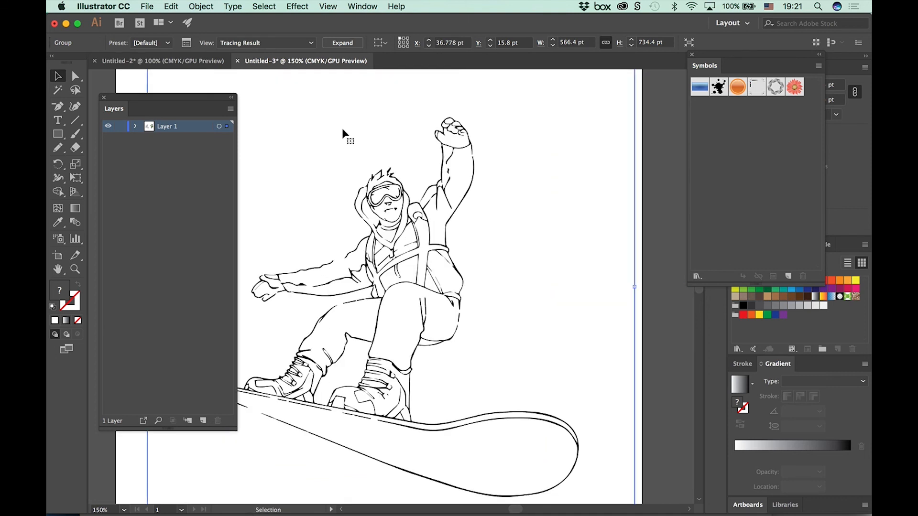
click(187, 43)
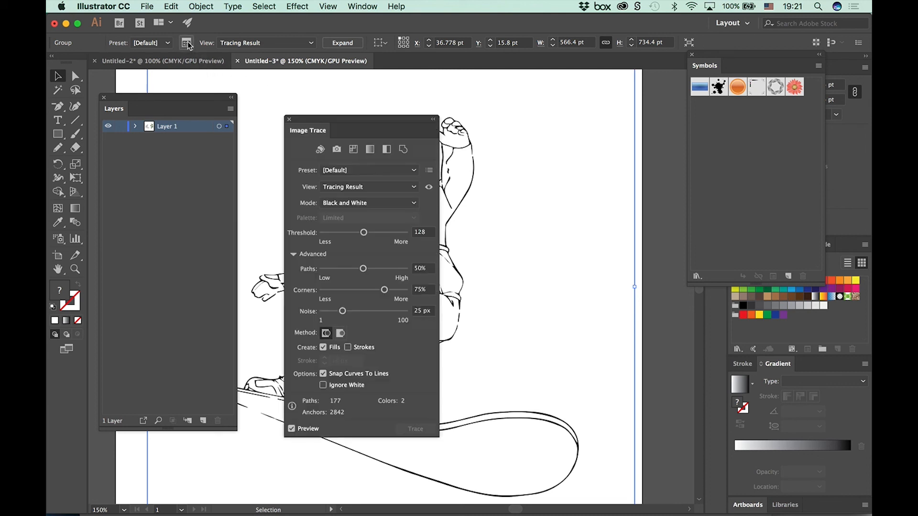
mouse_move(308, 122)
mouse_down()
mouse_move(148, 203)
mouse_move(153, 84)
mouse_move(143, 123)
mouse_up()
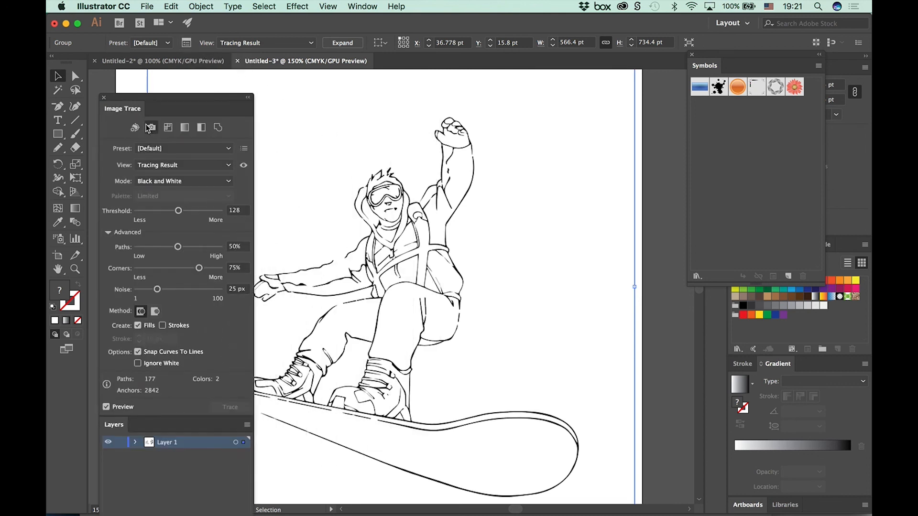
Step: Apply the Sketched Art tracing preset to the snowboarder, with a threshold of 167 and Ignore White turned off
click(178, 152)
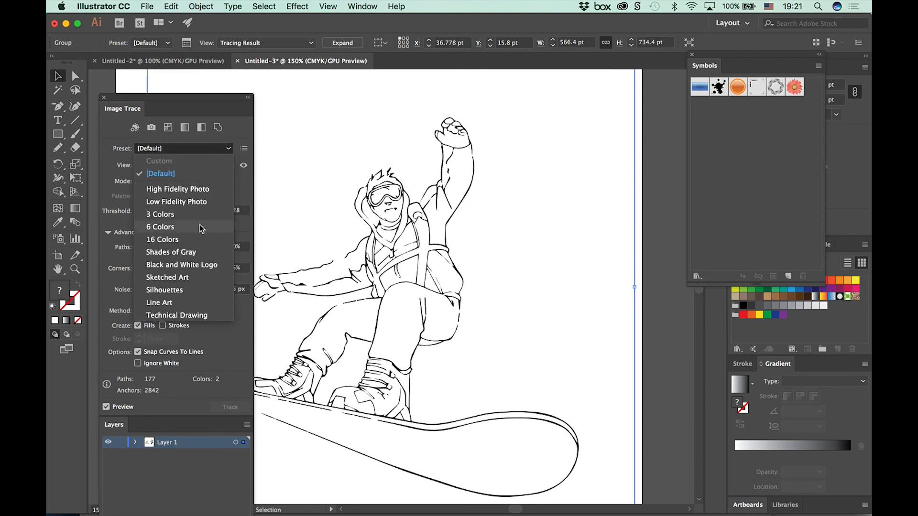
click(180, 282)
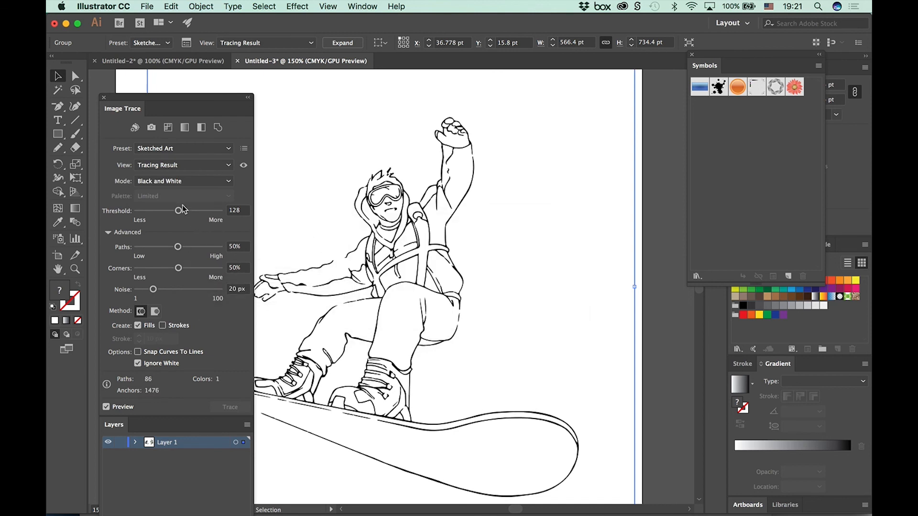
drag(180, 211, 191, 210)
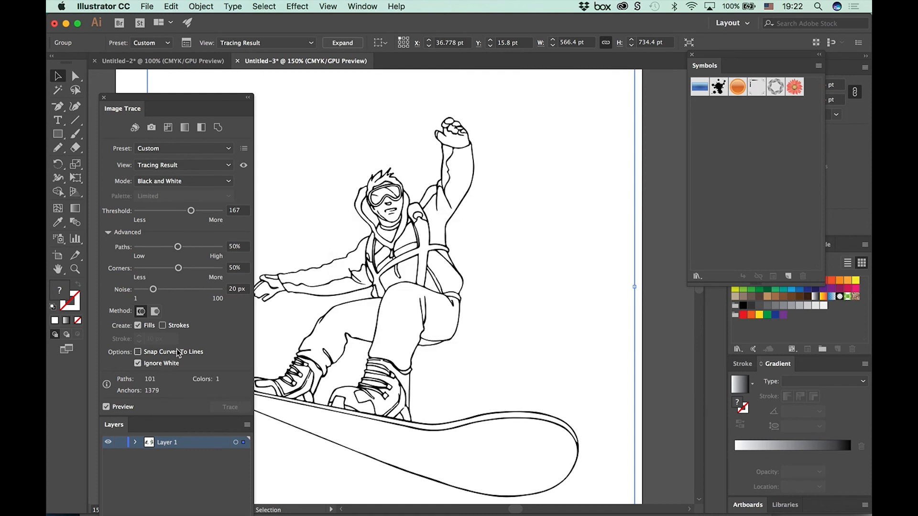
drag(134, 101, 117, 75)
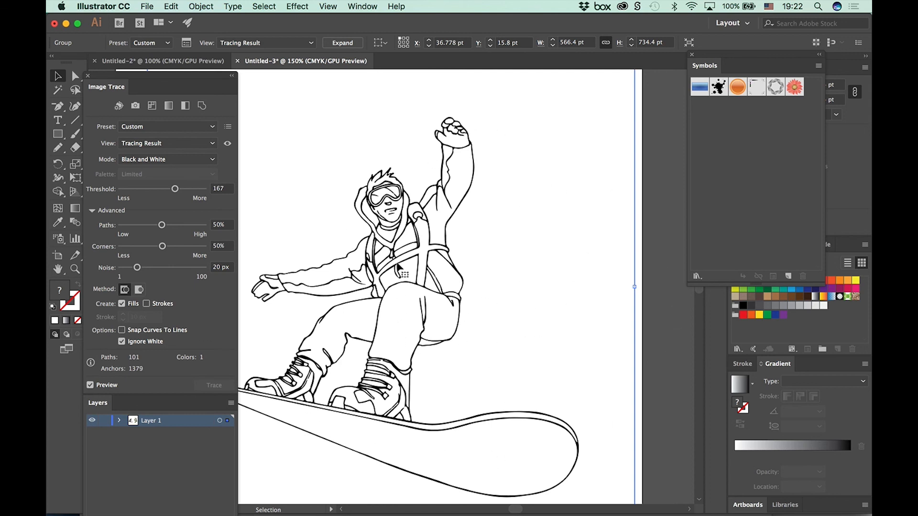
click(122, 341)
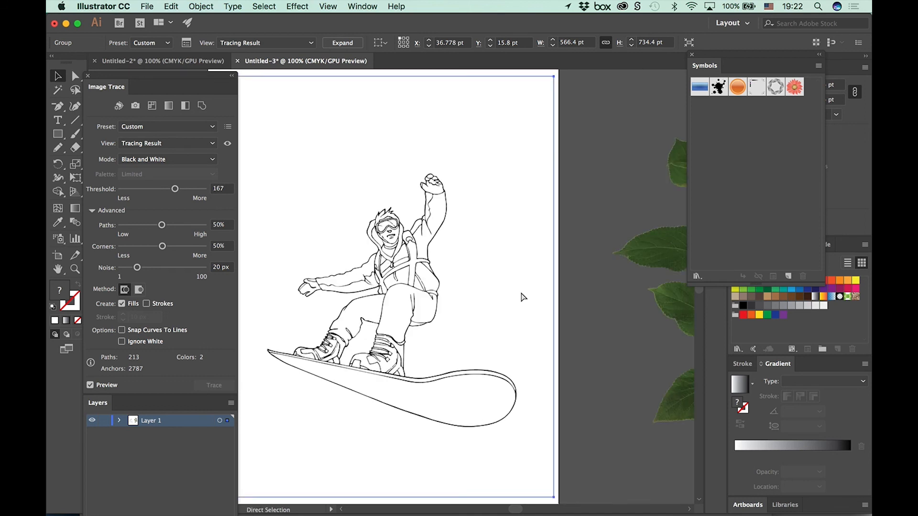
Step: Expand the snowboarder tracing into editable vector paths and deselect it
key(super+minus)
key(super+minus)
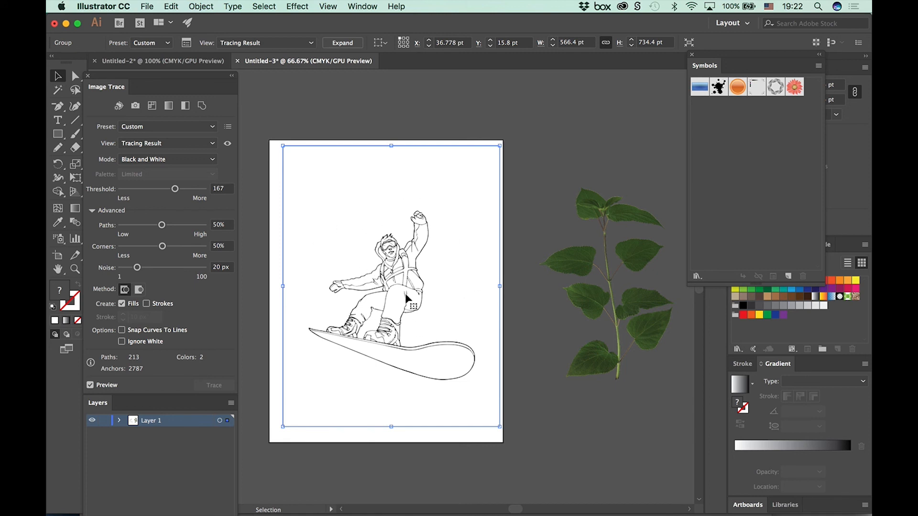
click(346, 45)
click(420, 108)
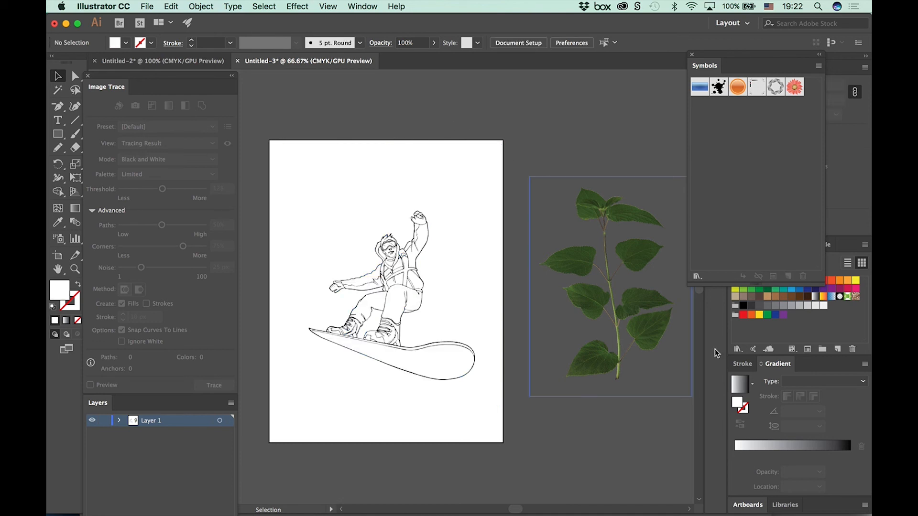
Step: Show the transparency grid to check the white areas of the expanded snowboarder artwork up close
click(415, 271)
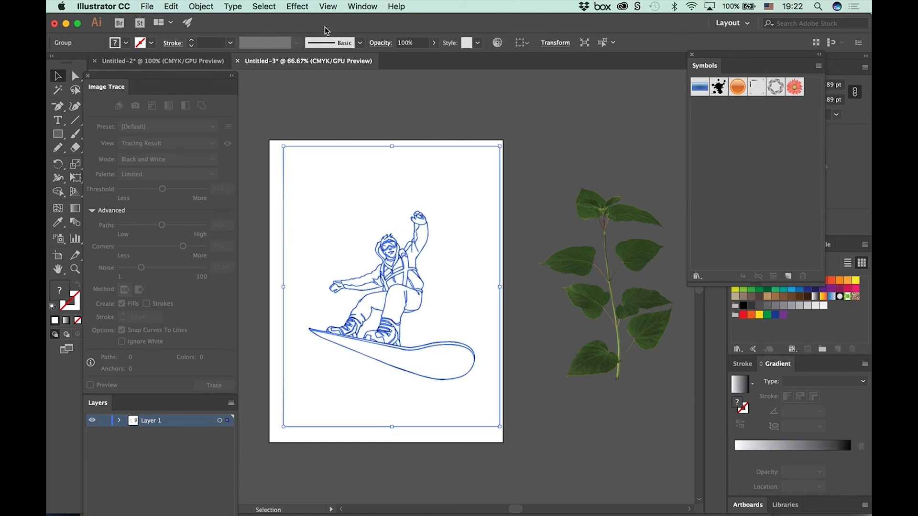
click(326, 6)
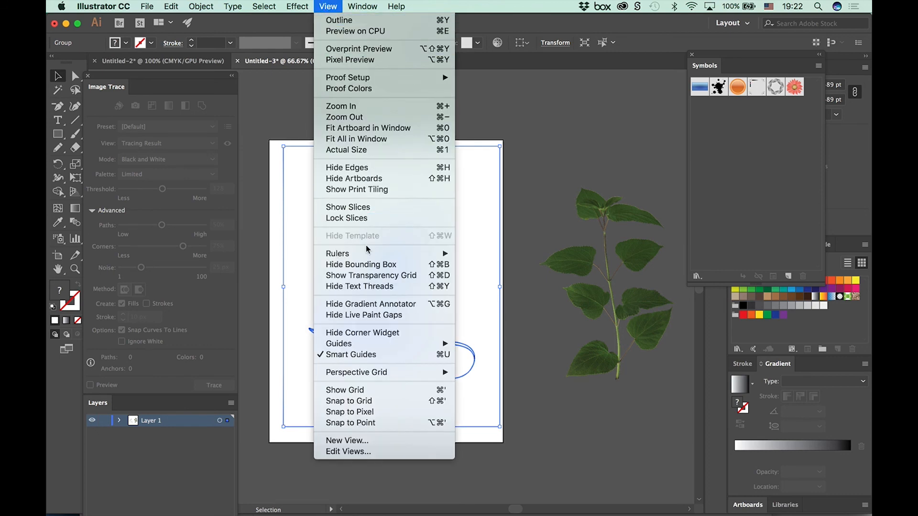
click(366, 276)
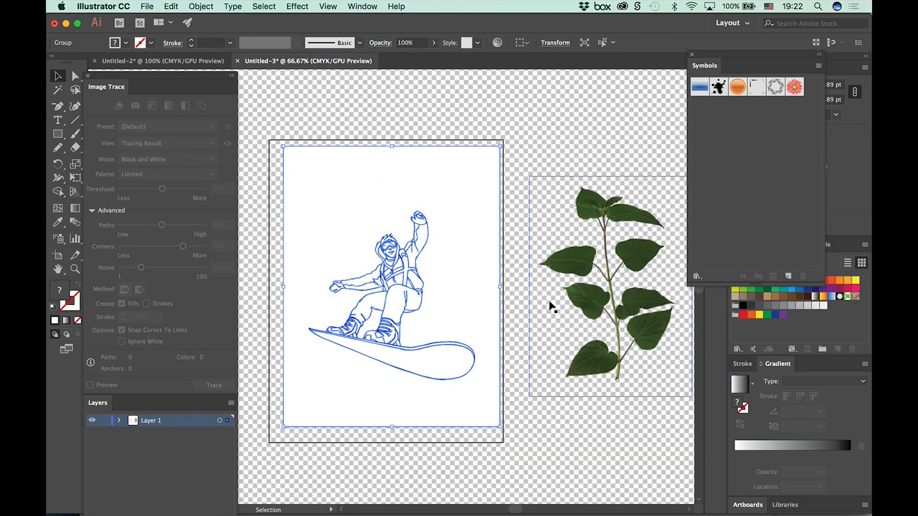
click(512, 164)
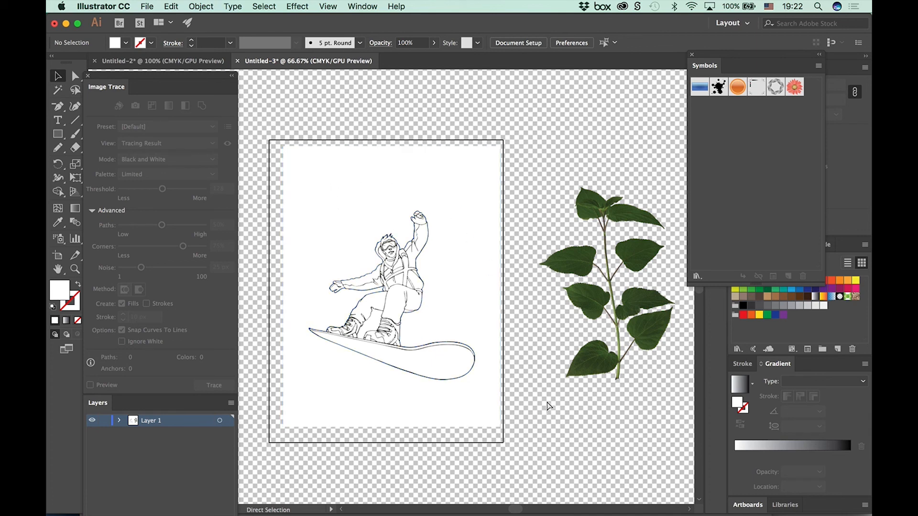
key(super+plus)
drag(422, 323, 488, 337)
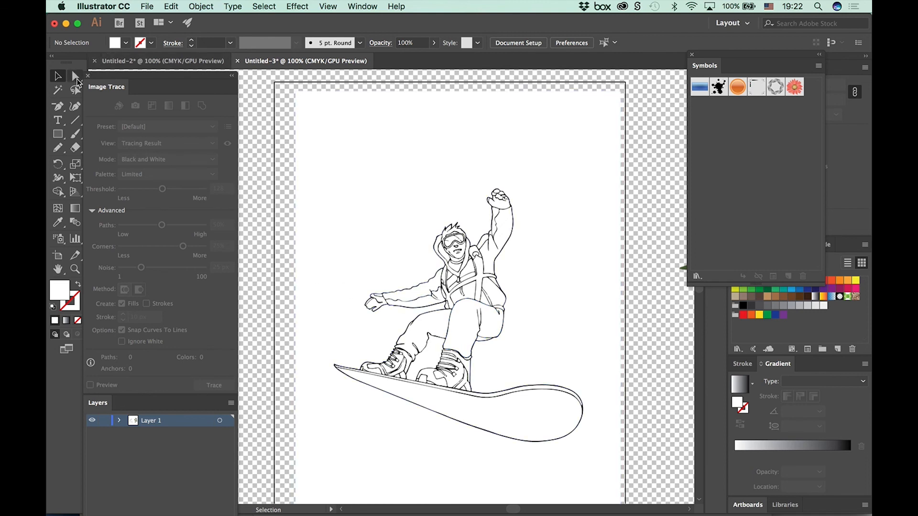
Step: Delete the white background shape around the expanded snowboarder using Direct Selection
click(75, 79)
drag(99, 75, 109, 147)
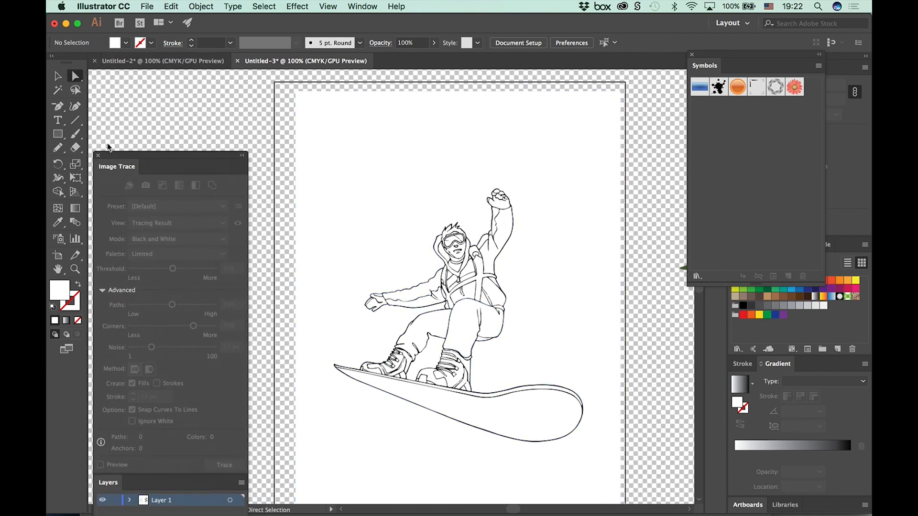
click(435, 92)
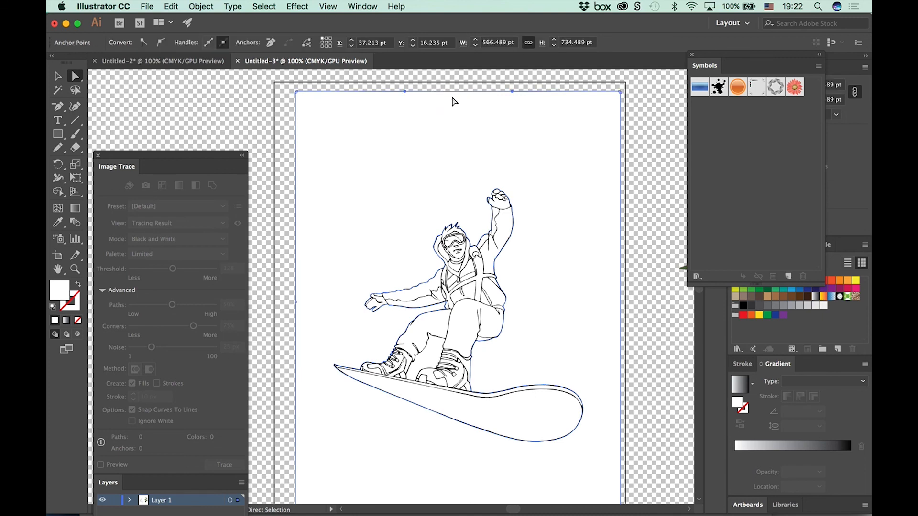
key(Delete)
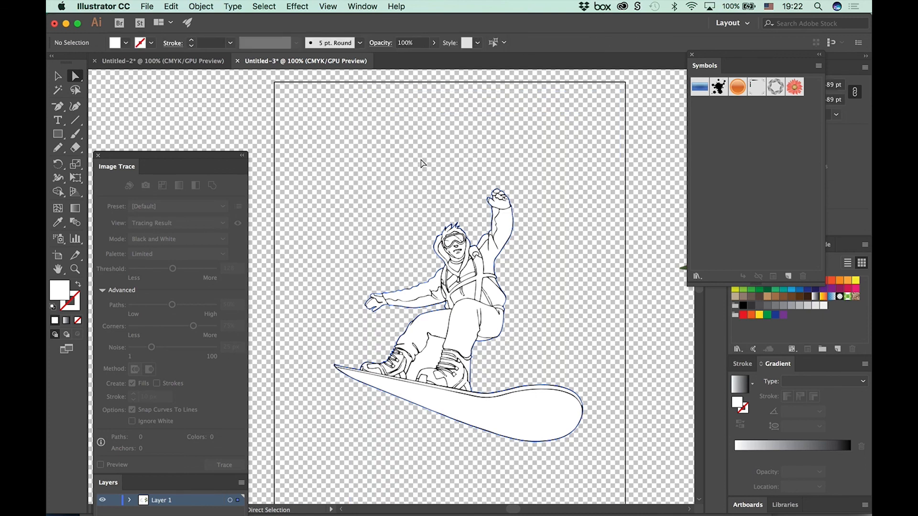
Step: Delete the leftover white patches between the snowboarder's legs and beside the face, leaving nothing selected
click(433, 356)
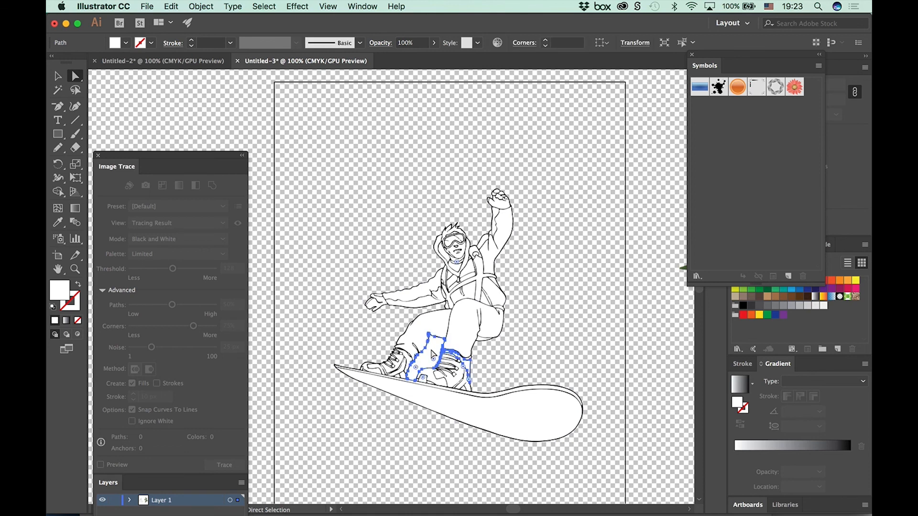
key(Delete)
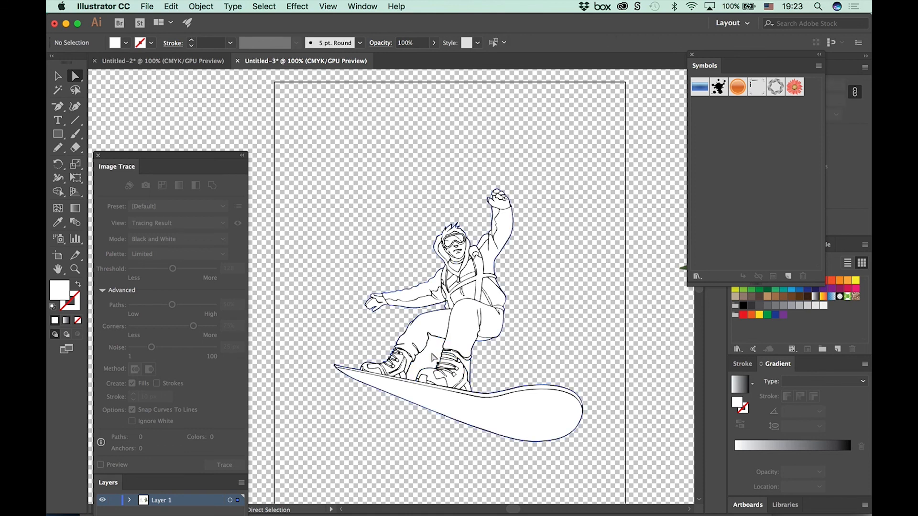
click(432, 356)
click(338, 324)
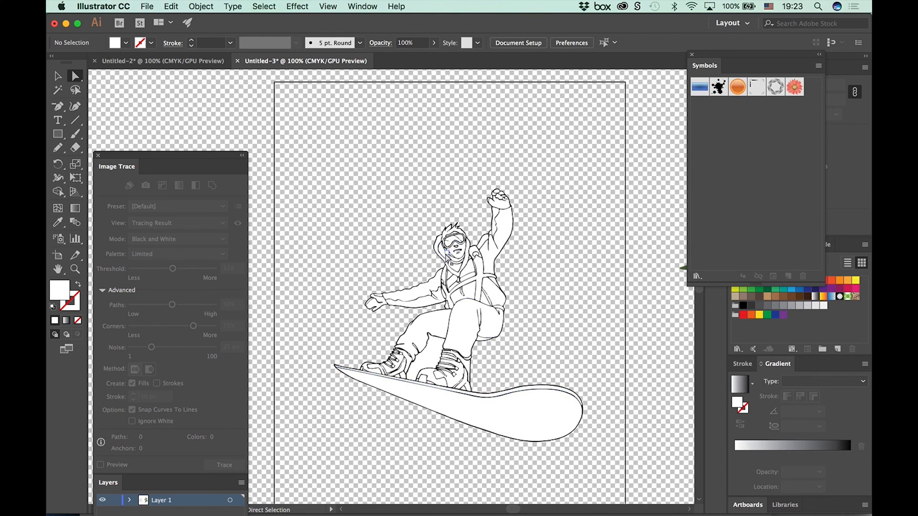
click(444, 254)
key(Delete)
click(448, 254)
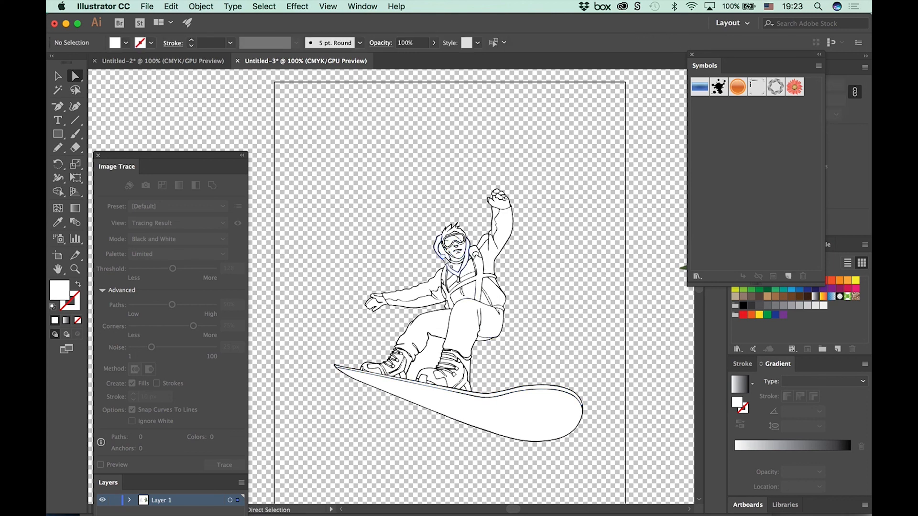
click(406, 247)
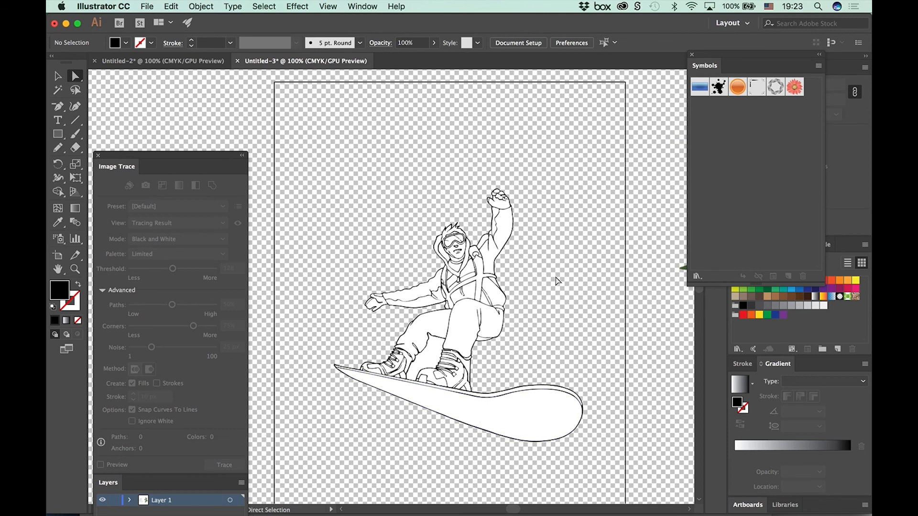
Step: Recolor individual snowboarder paths: front trouser leg red, underside of the snowboard orange, rear trouser leg dark brown
click(462, 331)
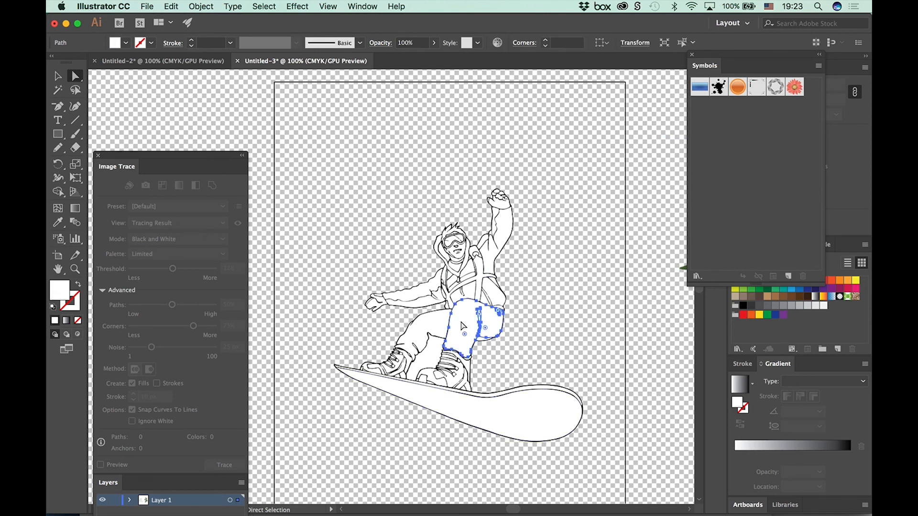
click(744, 315)
click(529, 415)
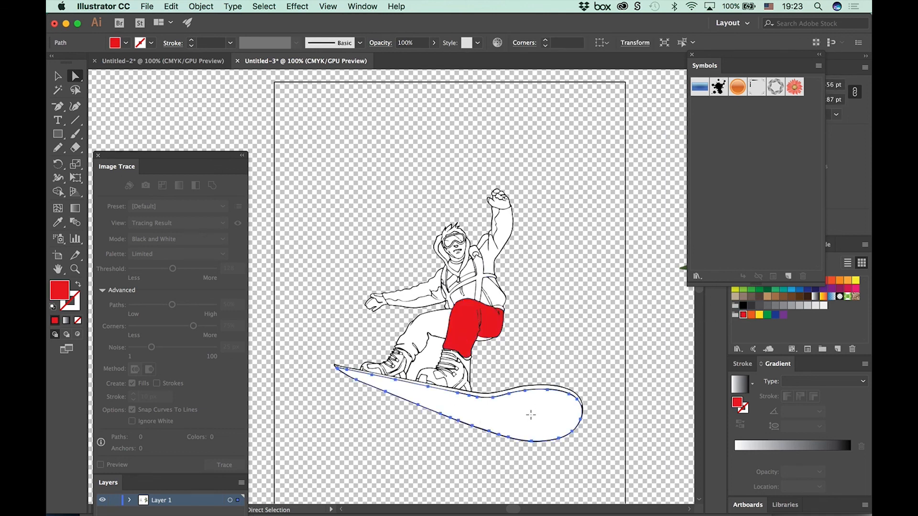
click(839, 281)
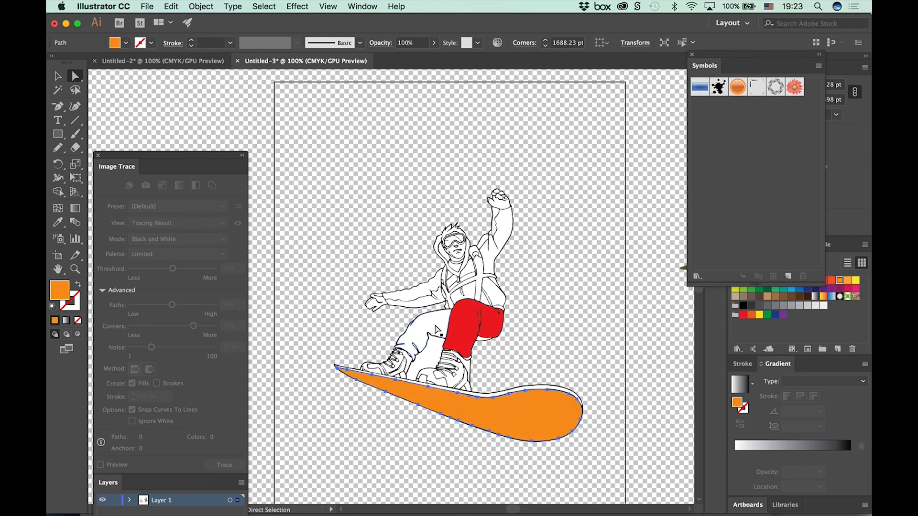
click(440, 334)
click(806, 298)
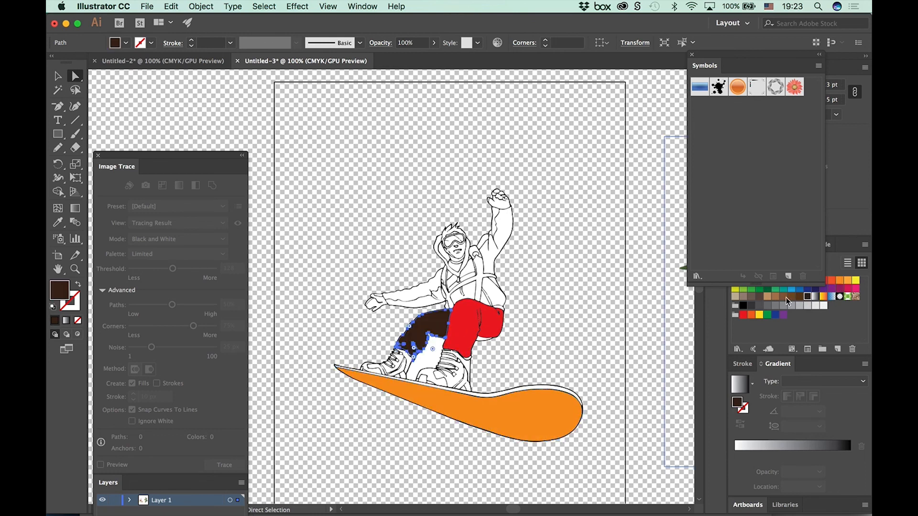
click(617, 317)
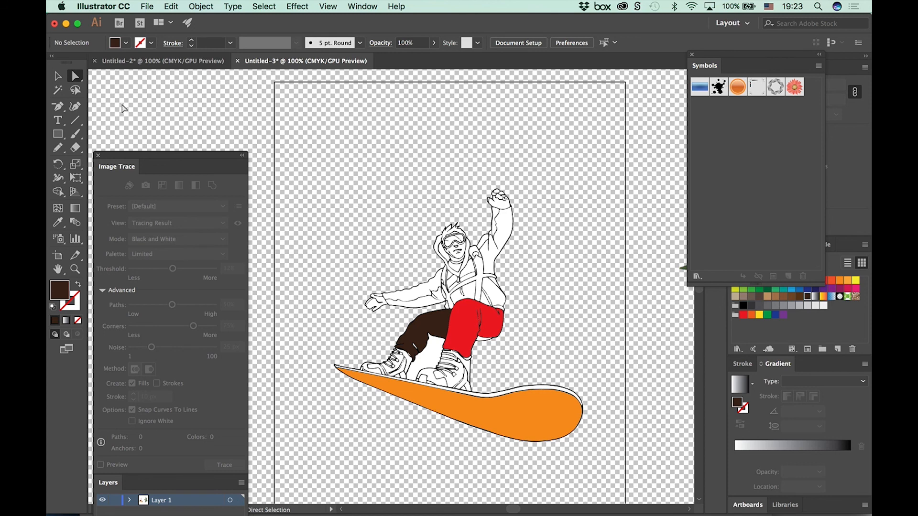
Step: Delete the entire snowboarder artwork and move the placed green leaf image onto the middle of the artboard
click(58, 76)
drag(377, 150, 599, 406)
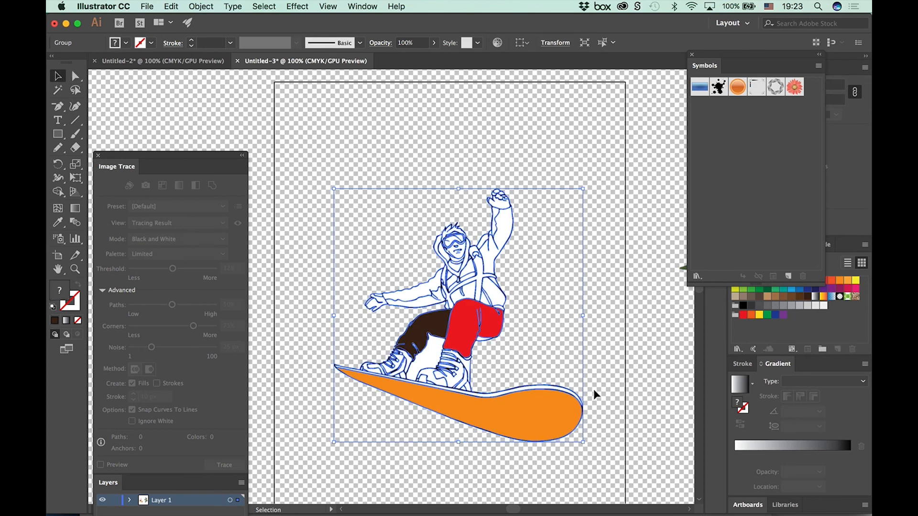
key(Delete)
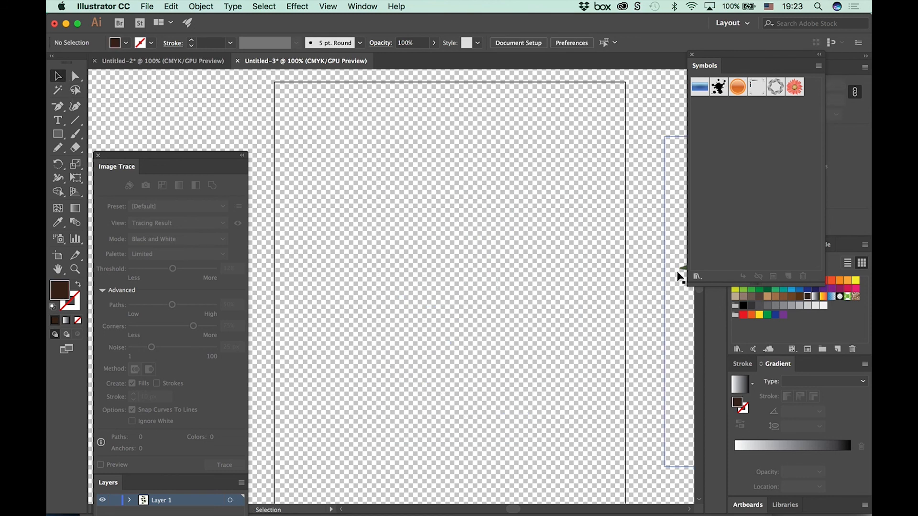
mouse_move(680, 272)
mouse_down()
mouse_move(397, 304)
mouse_move(346, 242)
mouse_up()
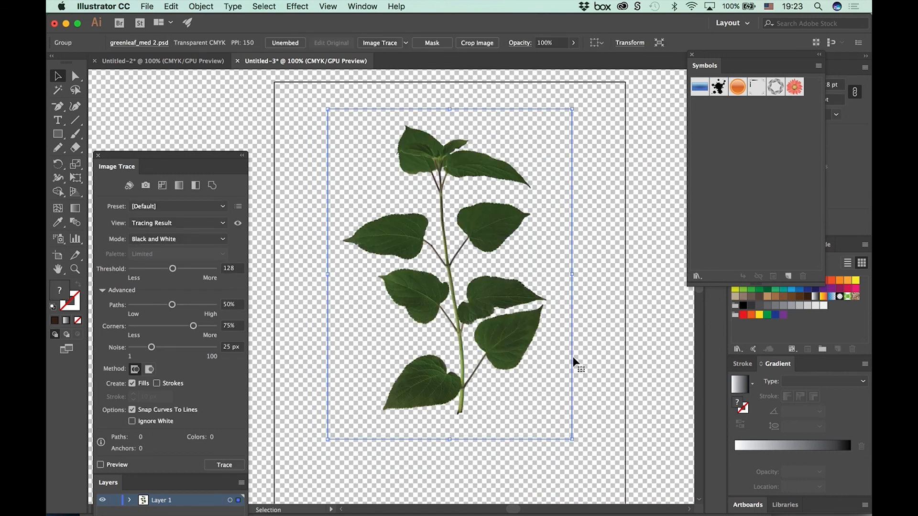
Step: Trace the leaf image with the 16 Colors preset and Ignore White on, and expand it into editable paths
drag(157, 162, 160, 80)
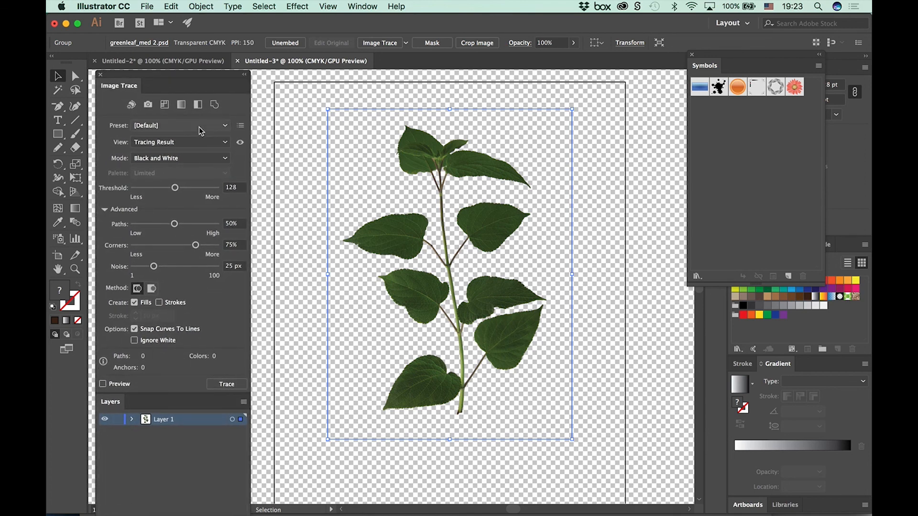
click(177, 126)
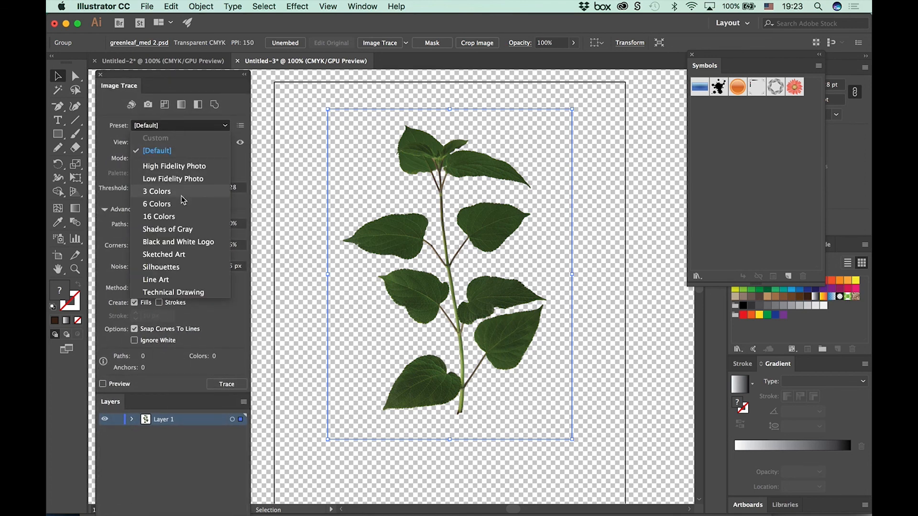
click(184, 217)
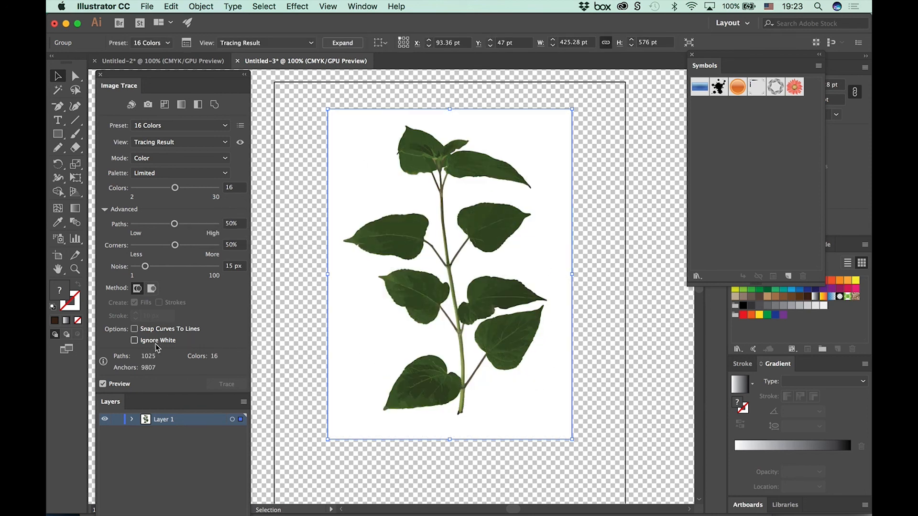
click(134, 341)
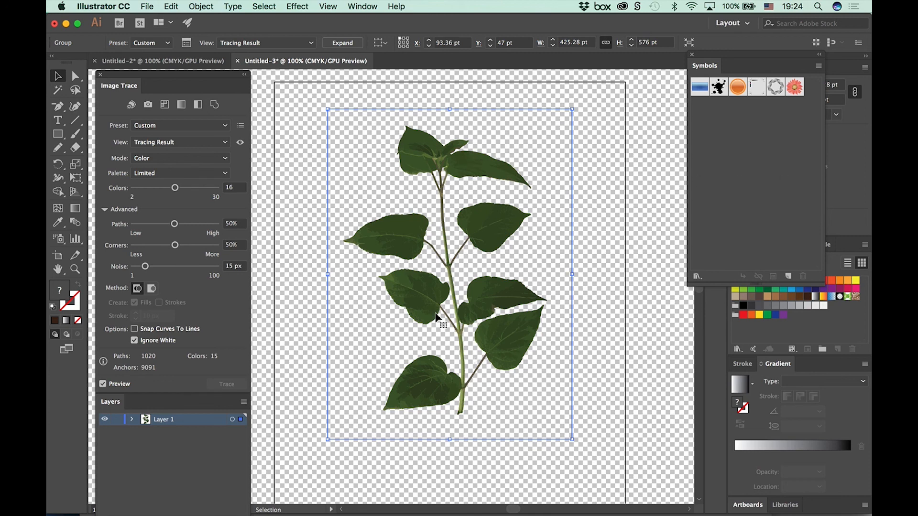
click(346, 45)
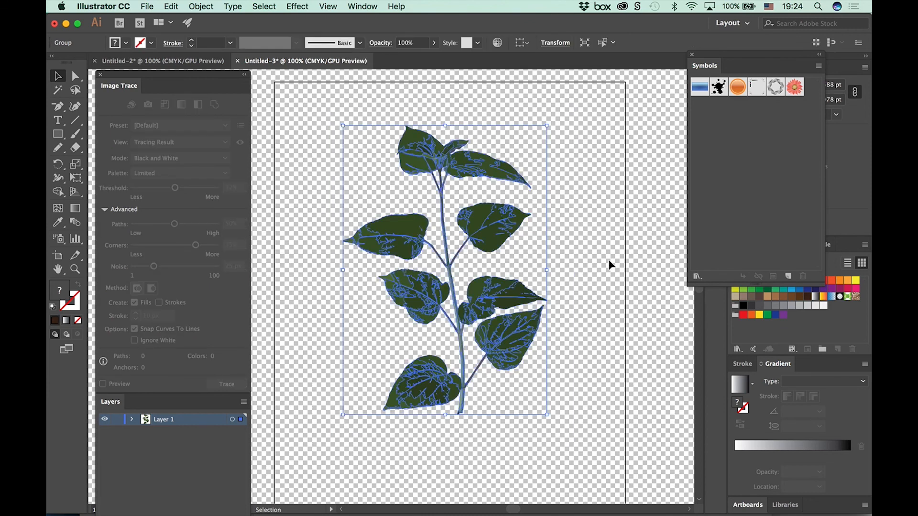
click(657, 259)
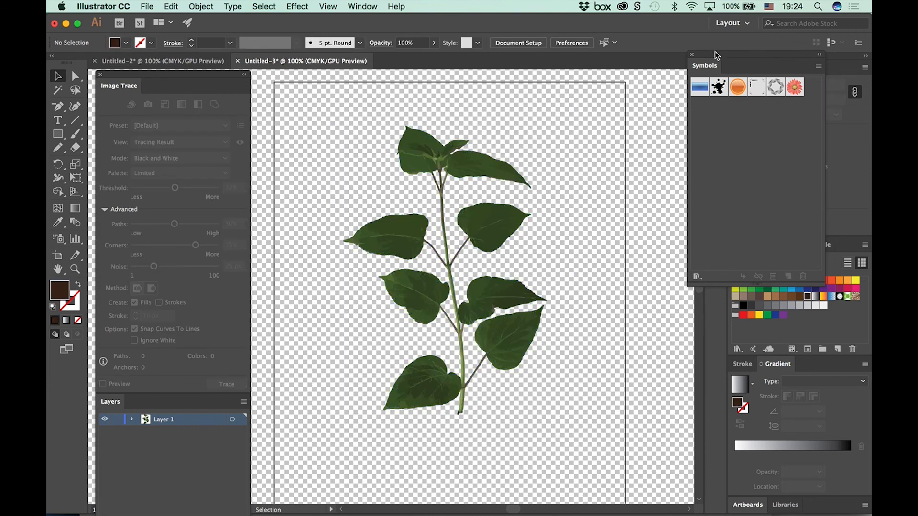
Step: Dock and collapse the symbols, float the color swatches beside the leaf artwork, and close the tracing settings
drag(714, 67, 736, 482)
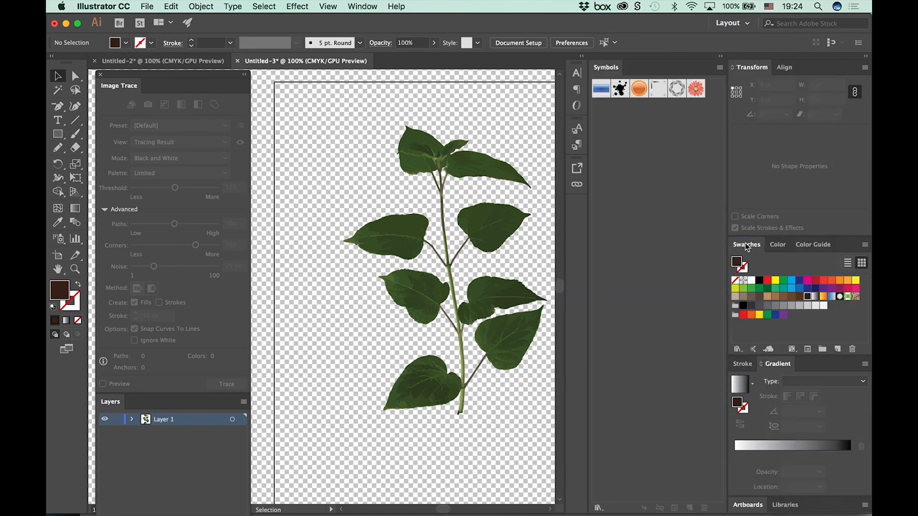
click(720, 57)
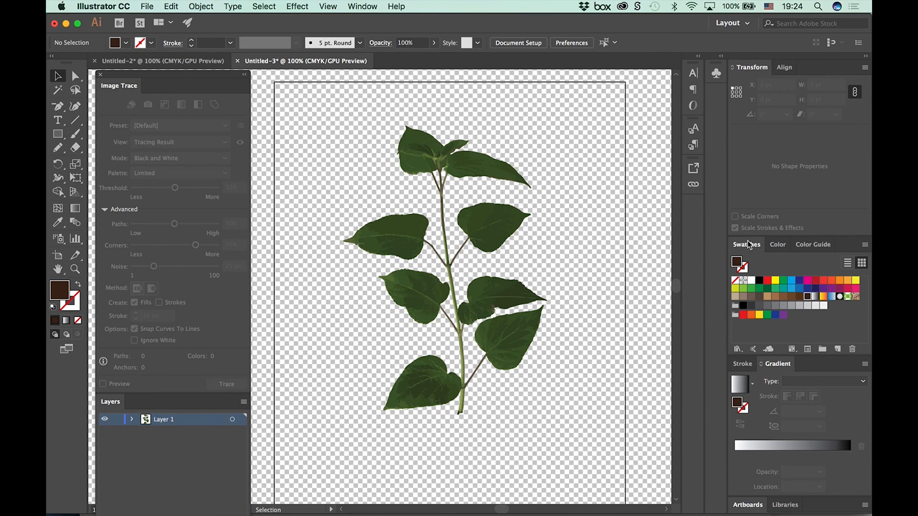
drag(749, 245, 568, 80)
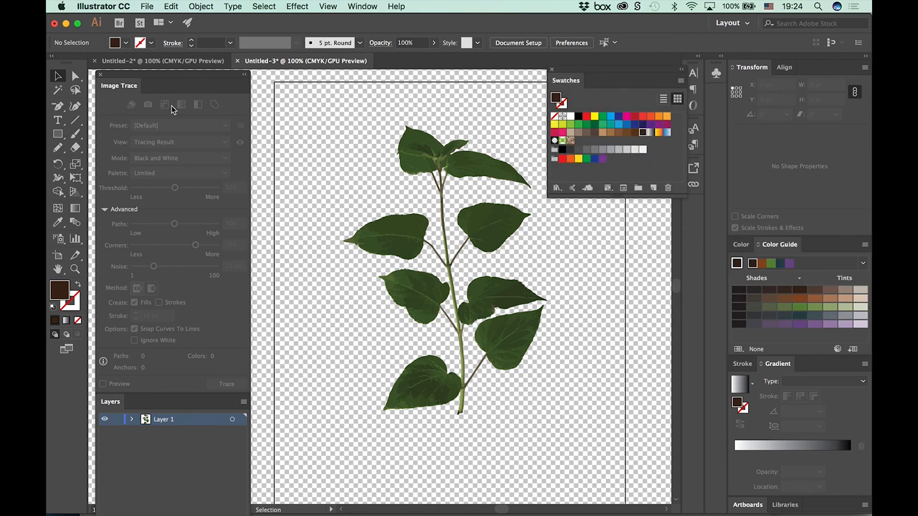
click(100, 76)
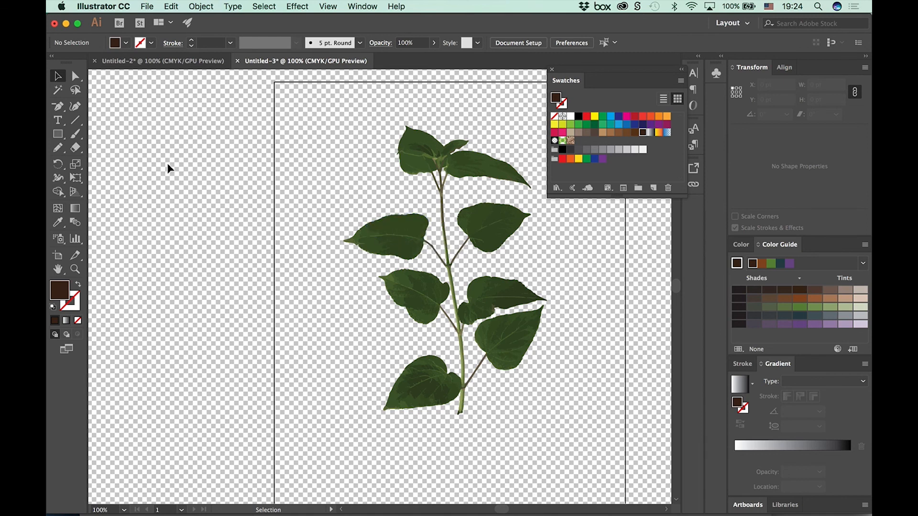
Step: Lasso the top-left leaf and fill it light blue, and lasso the top-right leaf and fill it yellow
click(76, 94)
mouse_move(402, 121)
mouse_down()
mouse_move(427, 125)
mouse_move(404, 170)
mouse_move(377, 148)
mouse_up()
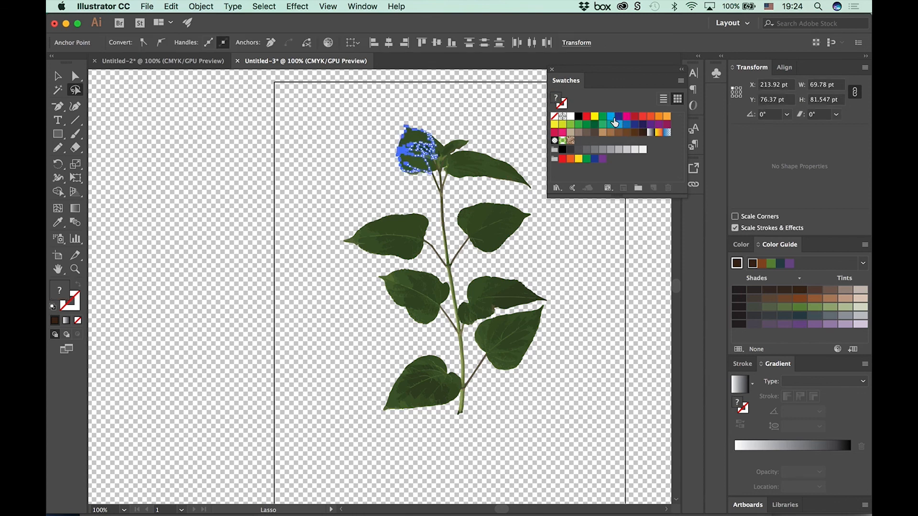
click(613, 119)
click(498, 192)
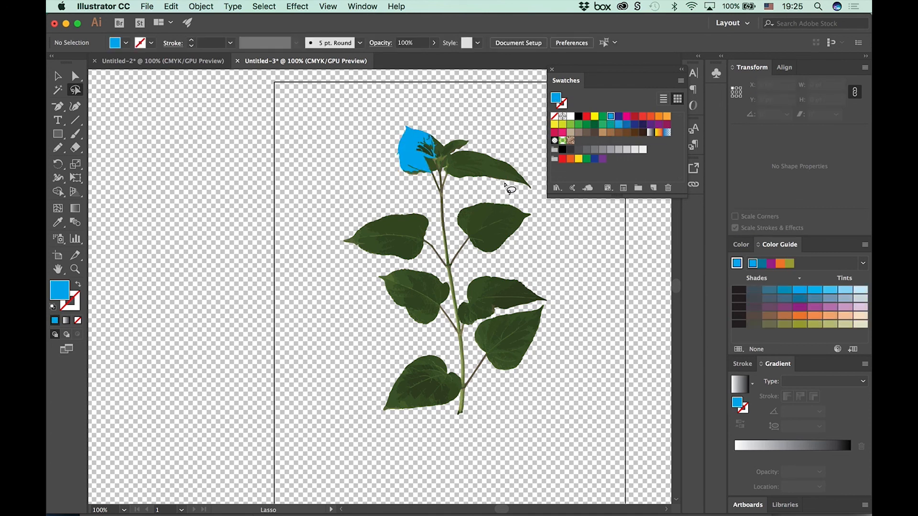
mouse_move(510, 190)
mouse_down()
mouse_move(533, 179)
mouse_move(521, 194)
mouse_up()
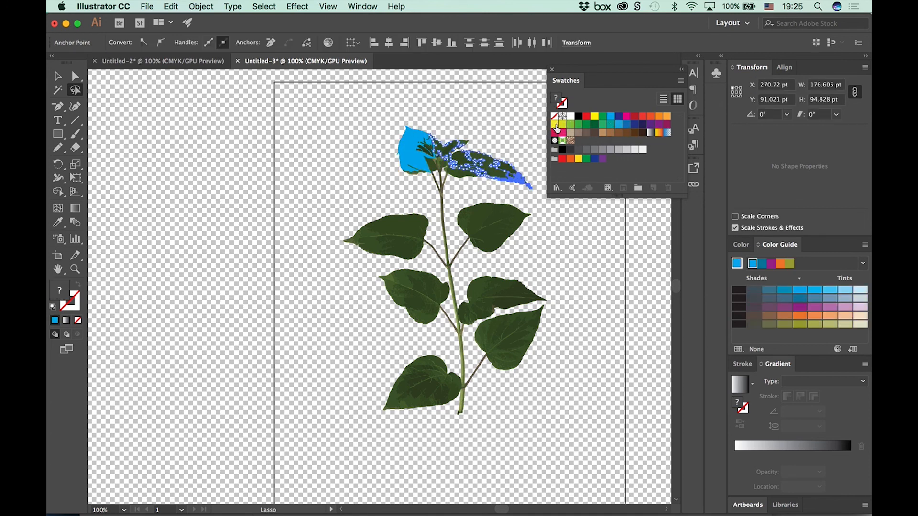
click(556, 126)
click(547, 232)
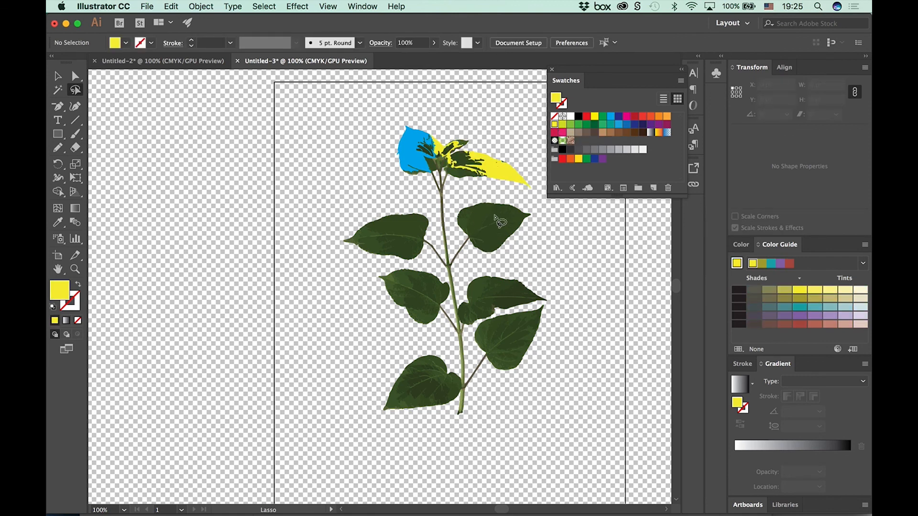
Step: Lasso the second right-hand leaf in two parts, filling its inner part crimson and its outer part golden yellow
mouse_move(500, 222)
mouse_down()
mouse_move(489, 206)
mouse_move(463, 218)
mouse_move(490, 200)
mouse_up()
click(555, 132)
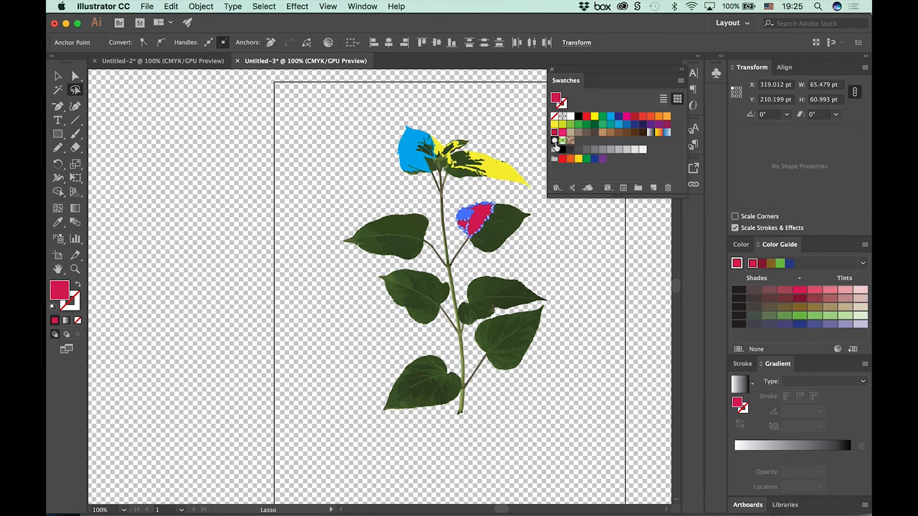
click(588, 225)
mouse_move(523, 250)
mouse_down()
mouse_move(514, 241)
mouse_move(528, 225)
mouse_up()
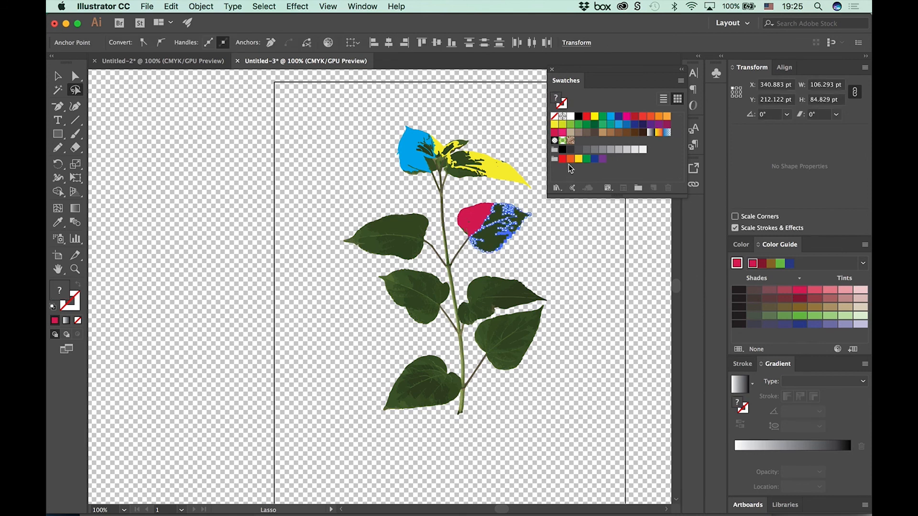
click(577, 159)
click(576, 240)
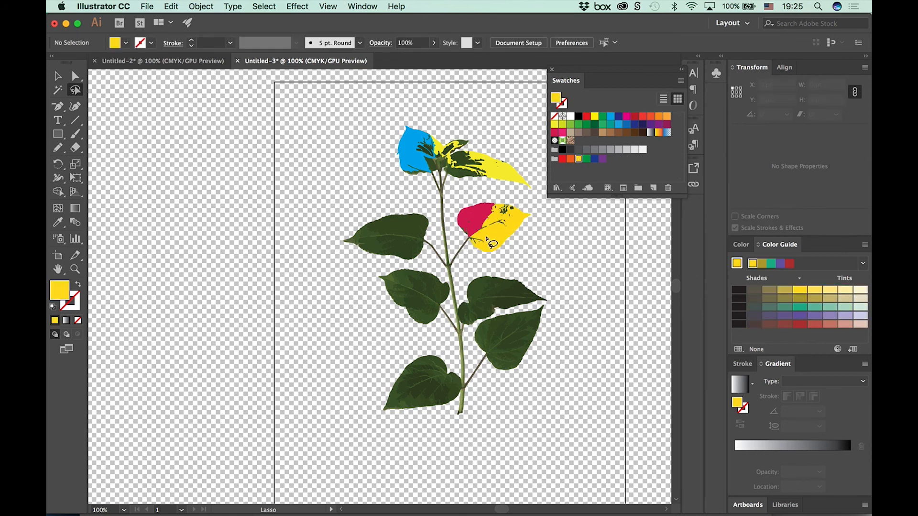
Step: Lasso most of the second left-hand leaf, fill it dark blue and deselect it
mouse_move(423, 221)
mouse_down()
mouse_move(427, 233)
mouse_move(387, 219)
mouse_move(411, 213)
mouse_up()
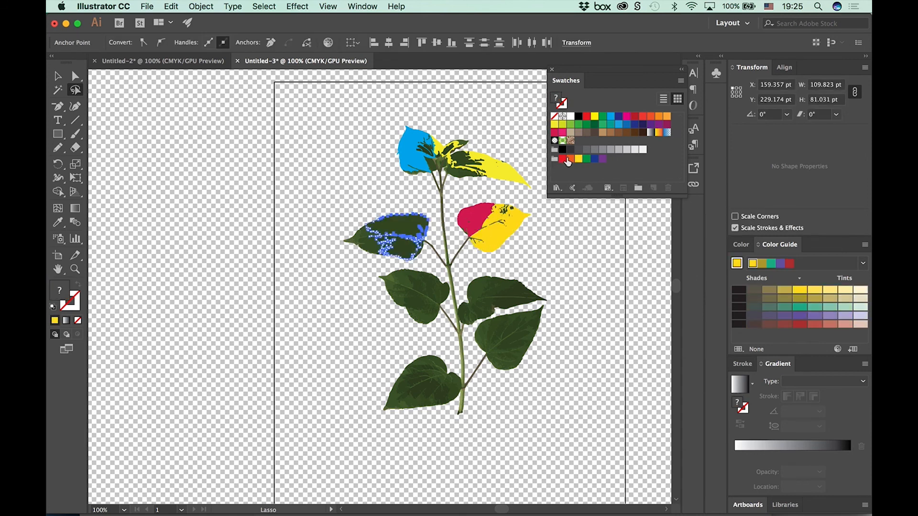
click(595, 160)
click(578, 242)
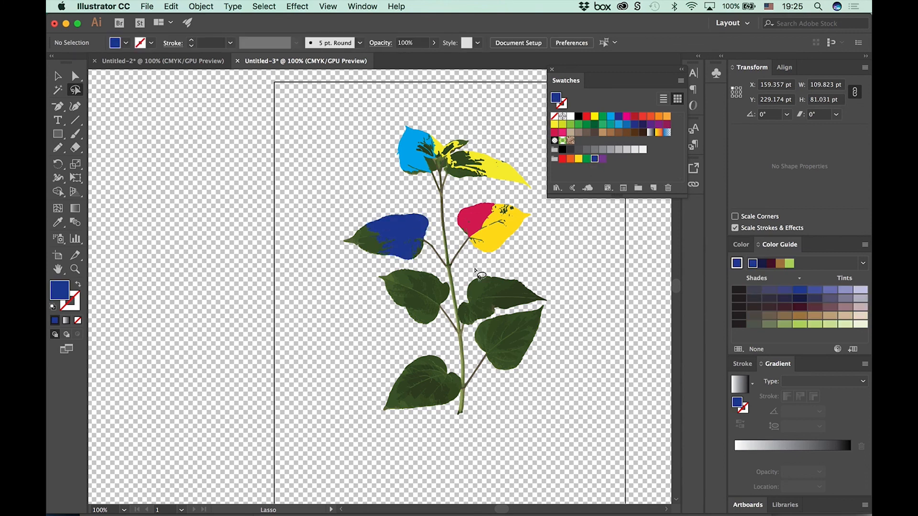
Step: Fill the lower half of the second left-hand leaf orange and its upper half yellow, using lasso selections
mouse_move(387, 257)
mouse_down()
mouse_move(363, 241)
mouse_move(382, 236)
mouse_move(354, 238)
mouse_move(374, 228)
mouse_up()
click(659, 116)
click(575, 235)
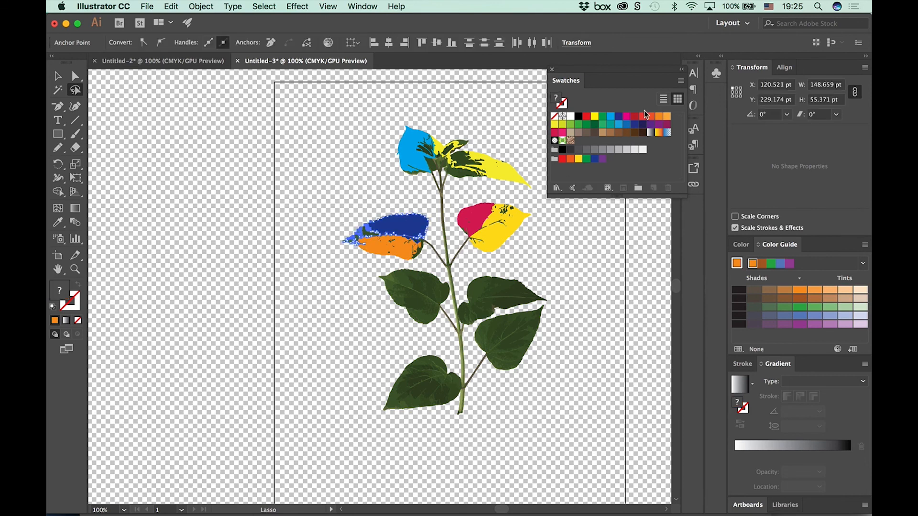
click(594, 117)
click(382, 201)
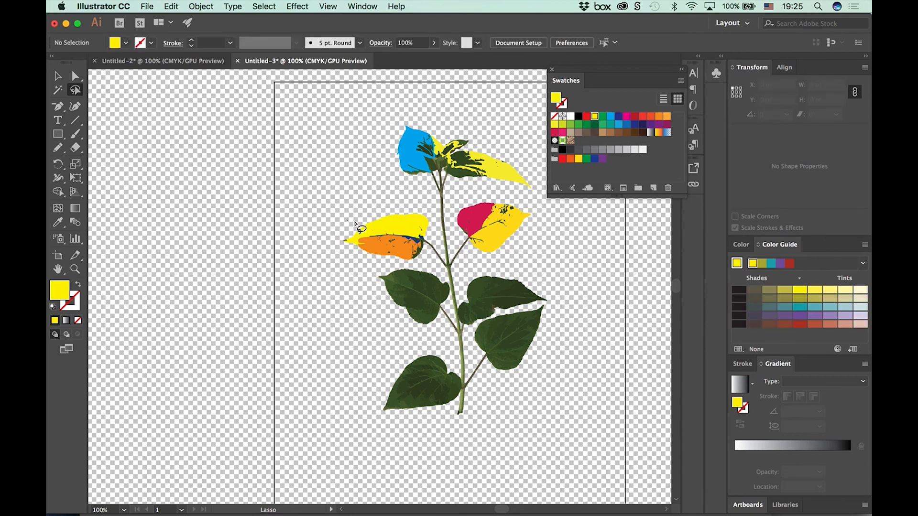
Step: Lasso the outer tip of the second left-hand leaf, fill it green and deselect it
mouse_move(368, 220)
mouse_down()
mouse_move(341, 244)
mouse_move(380, 225)
mouse_up()
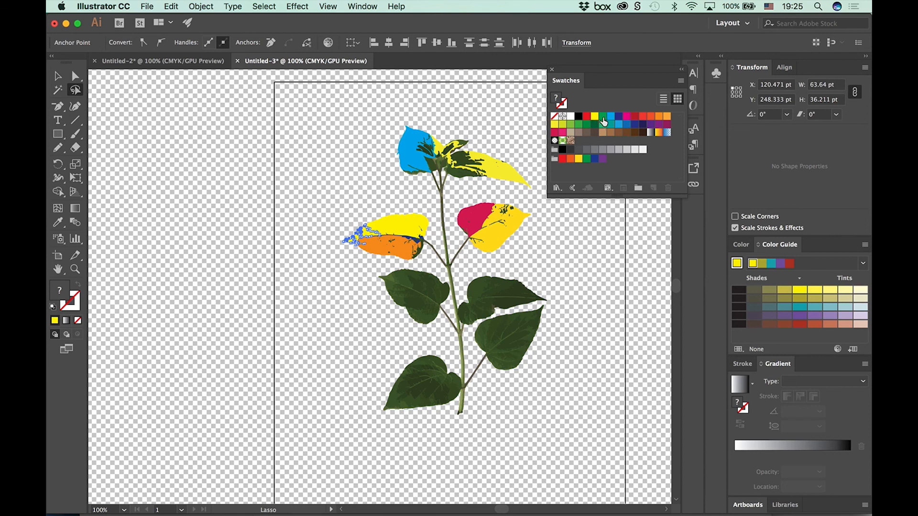
click(602, 116)
click(617, 244)
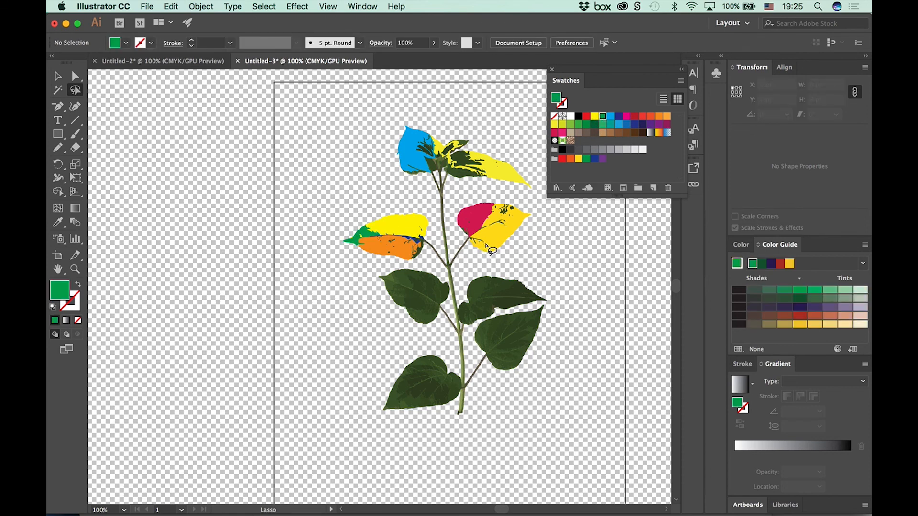
Step: Lasso the middle part of the second right-hand leaf, fill it dark blue and deselect it
mouse_move(484, 243)
mouse_down()
mouse_move(472, 253)
mouse_move(495, 241)
mouse_up()
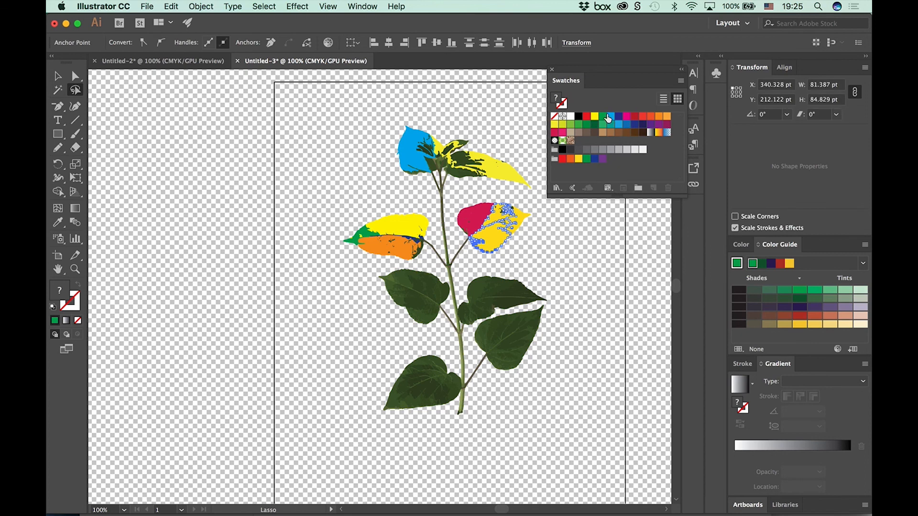
click(619, 117)
click(552, 247)
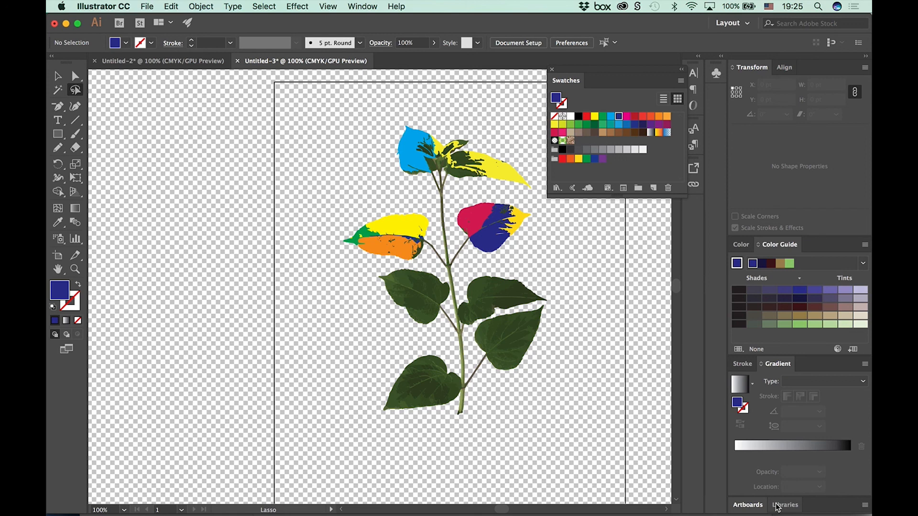
Step: At 200% zoom, lasso the stem-side part of the second left-hand leaf's orange half and fill it green
key(super+plus)
key(super+plus)
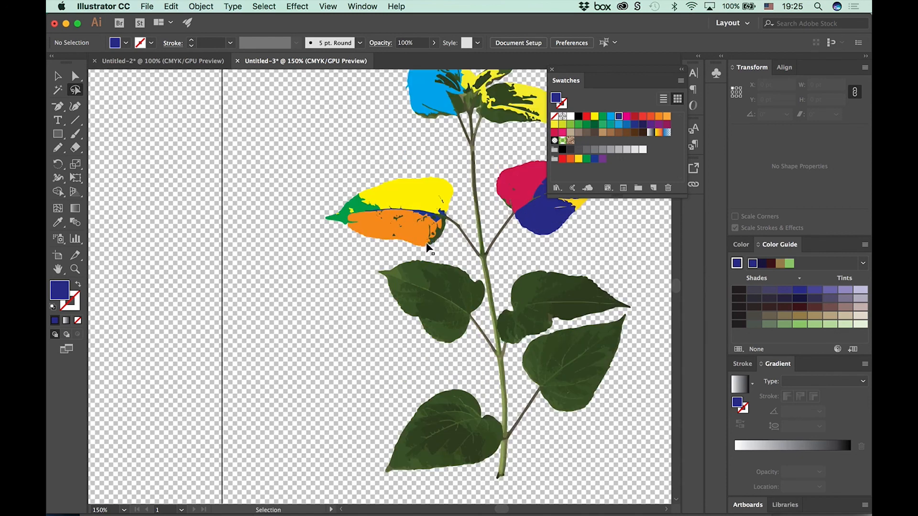
drag(460, 199, 238, 382)
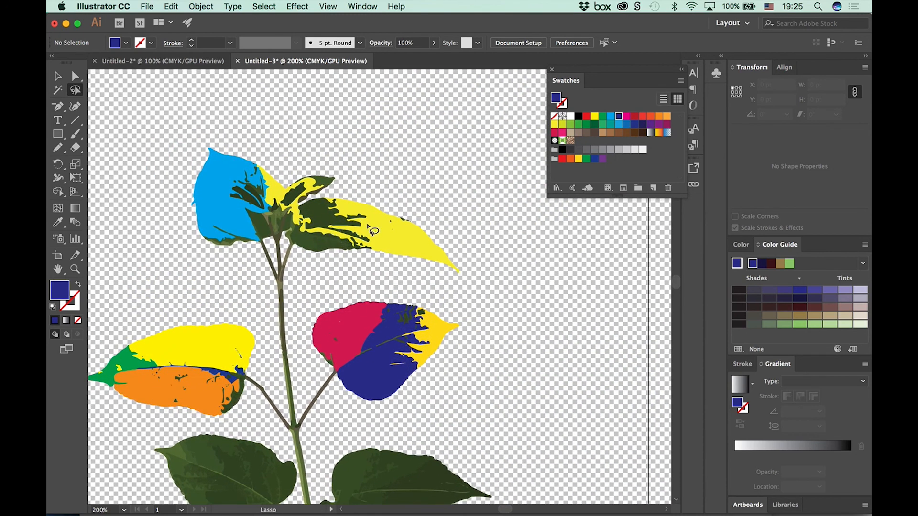
drag(317, 287, 454, 186)
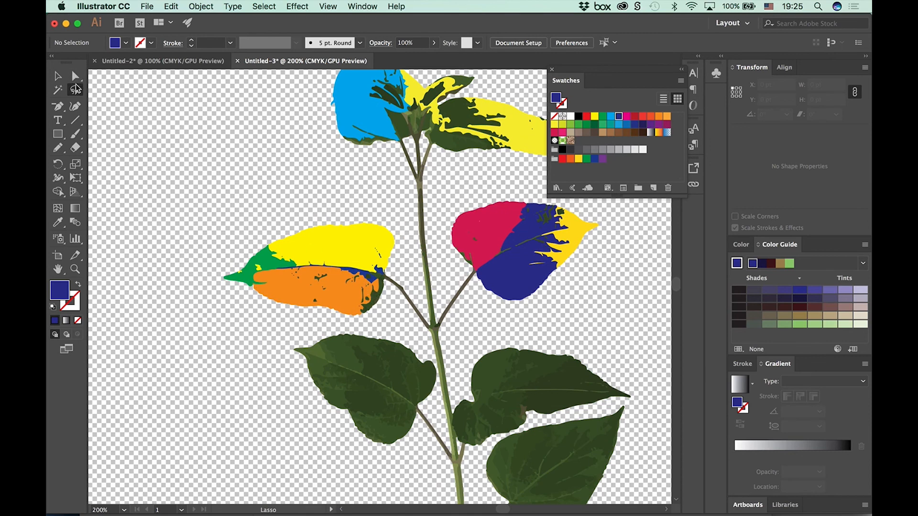
drag(313, 258, 374, 323)
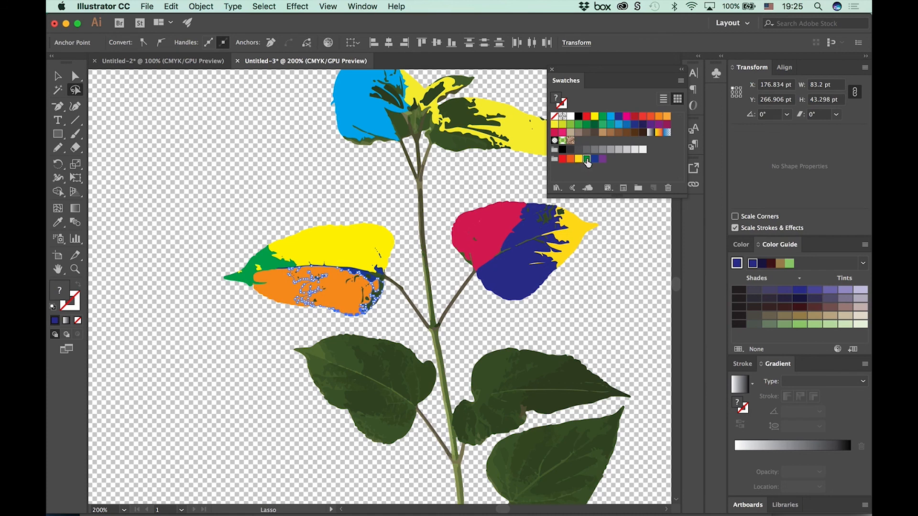
click(586, 158)
click(398, 194)
Step: Lasso the green area just behind the tip of the second left-hand leaf and fill it light blue
mouse_move(387, 228)
mouse_down()
mouse_move(359, 235)
mouse_move(397, 227)
mouse_up()
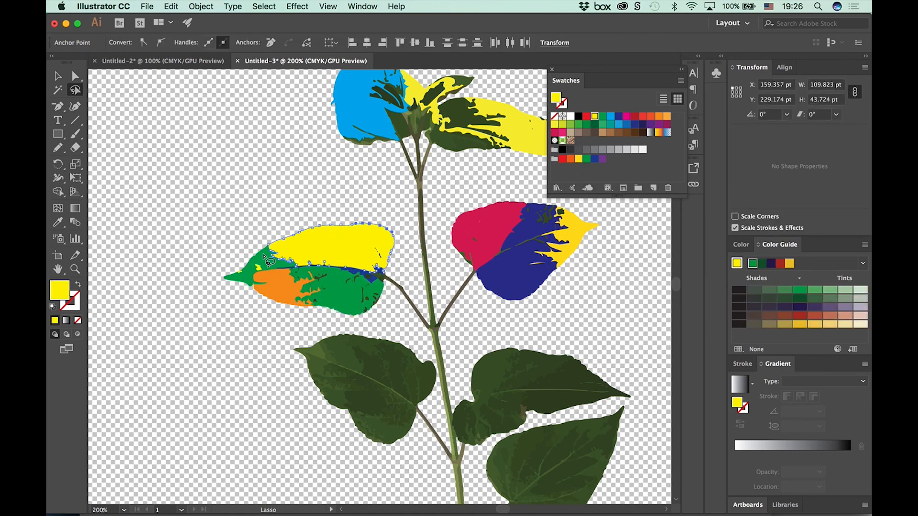
mouse_move(259, 245)
mouse_down()
mouse_move(246, 259)
mouse_move(267, 238)
mouse_move(291, 260)
mouse_up()
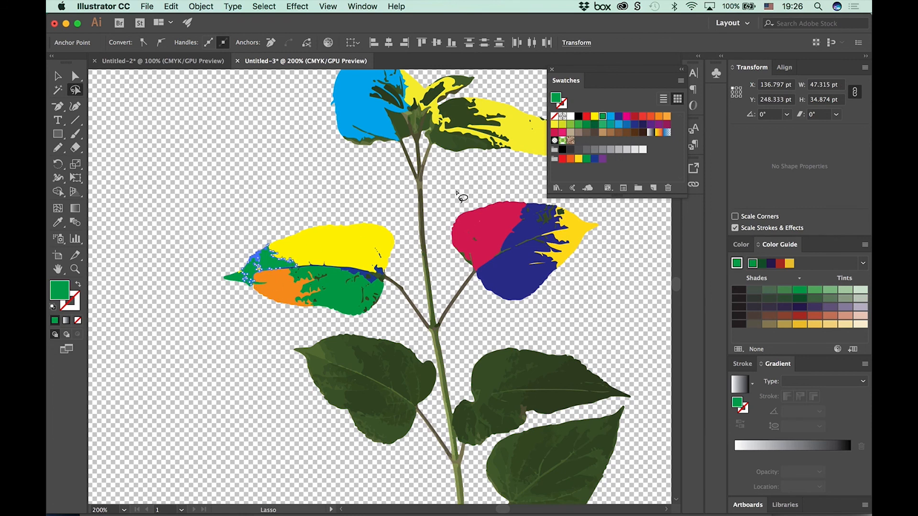
click(619, 124)
click(236, 200)
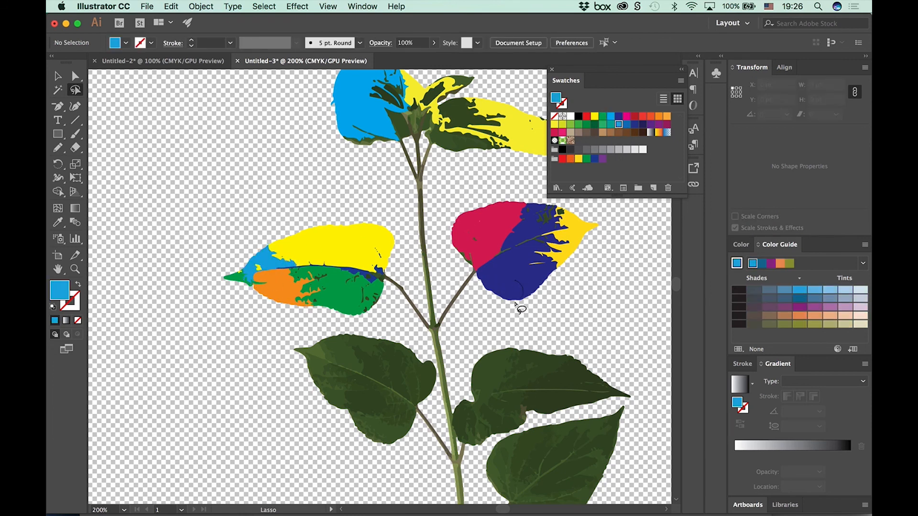
Step: Lasso the dark blue part and most of the crimson part of the second right-hand leaf and fill them teal
drag(514, 302, 530, 295)
click(630, 267)
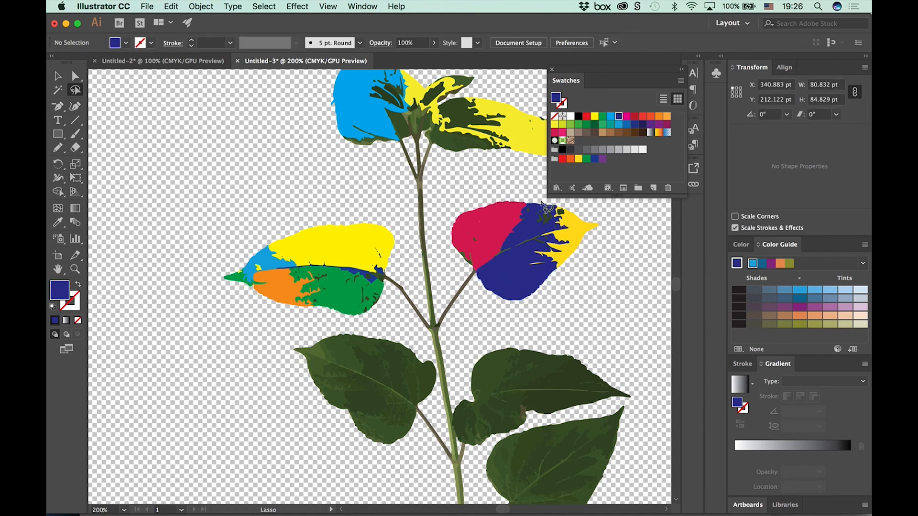
drag(528, 233, 526, 230)
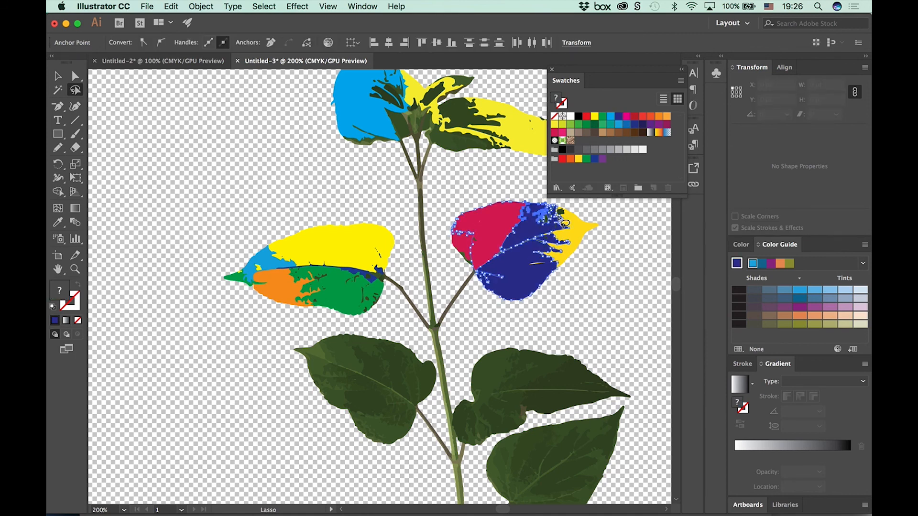
click(610, 125)
click(638, 267)
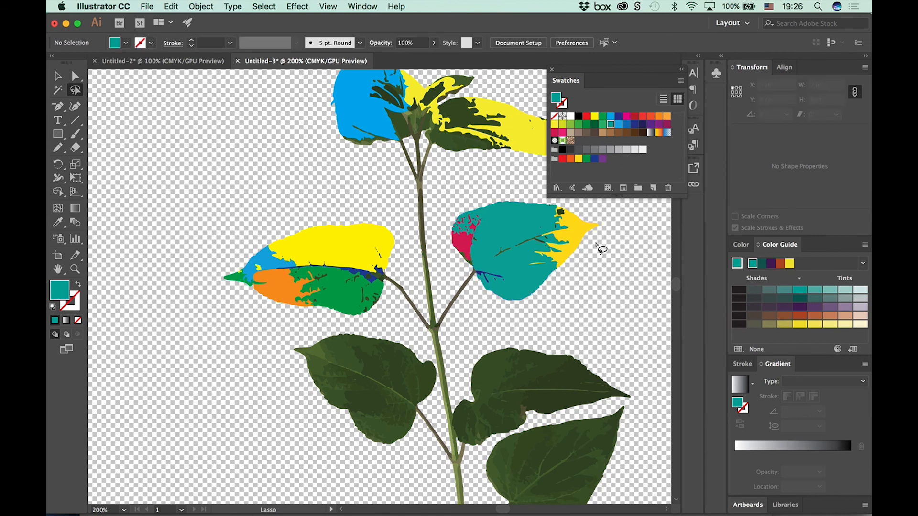
Step: Lasso the golden yellow outer tip of the second right-hand leaf, fill it orange and deselect it
drag(582, 241, 608, 238)
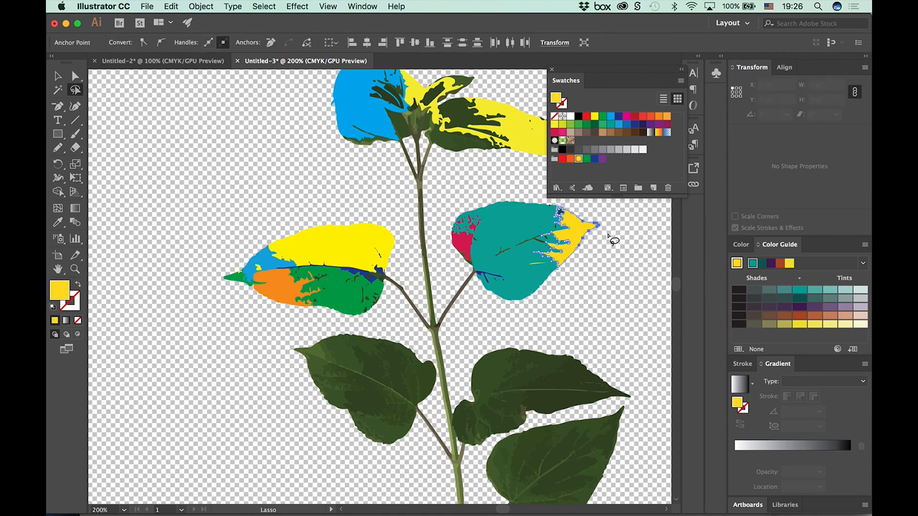
click(661, 123)
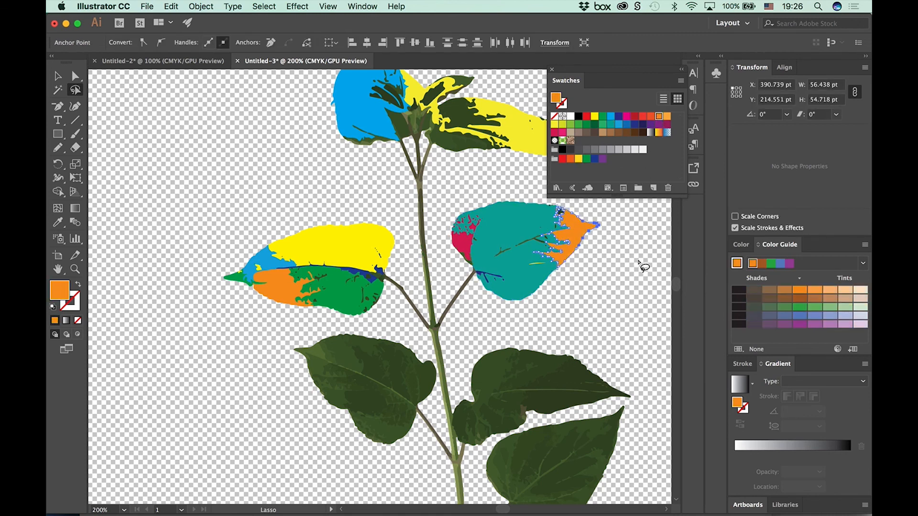
click(641, 263)
Step: Lasso the bottom and the outer tip of the lowest right-hand leaf, fill both tan, and return to 100% zoom
drag(566, 339, 462, 136)
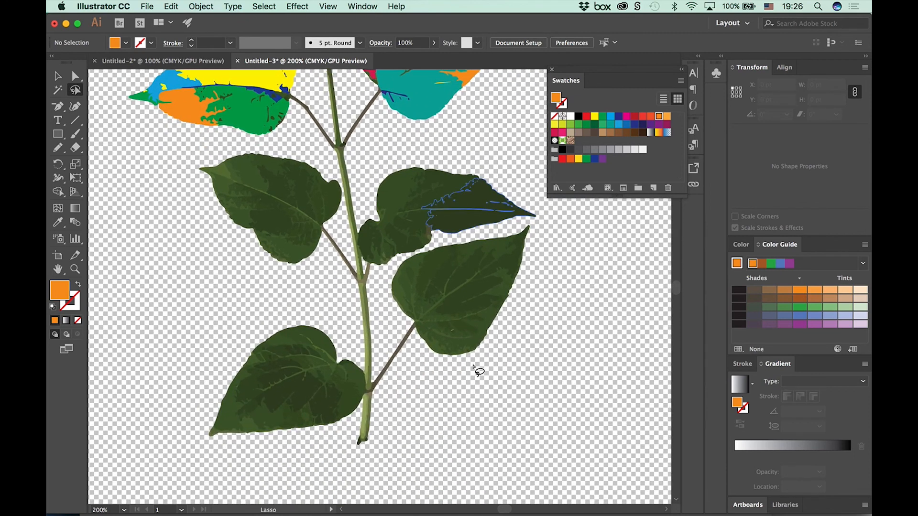
mouse_move(473, 356)
mouse_down()
mouse_move(438, 362)
mouse_move(491, 338)
mouse_up()
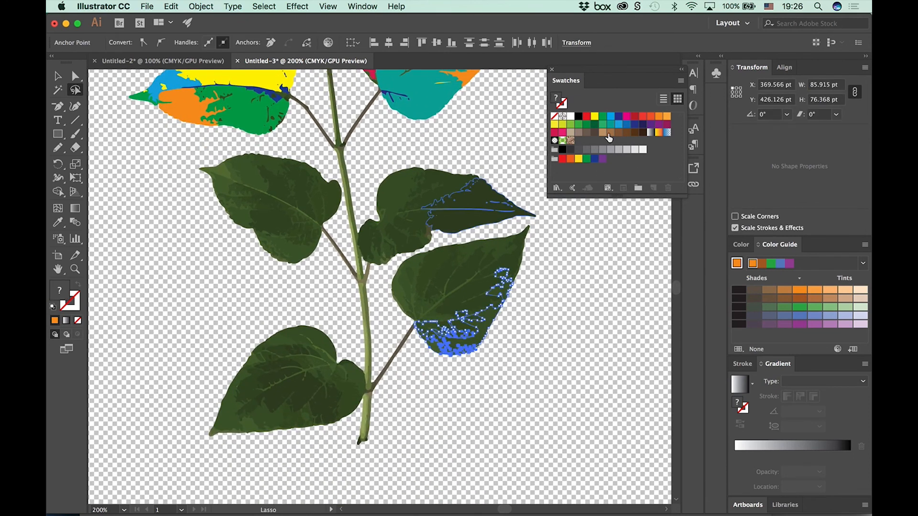
click(606, 135)
click(581, 266)
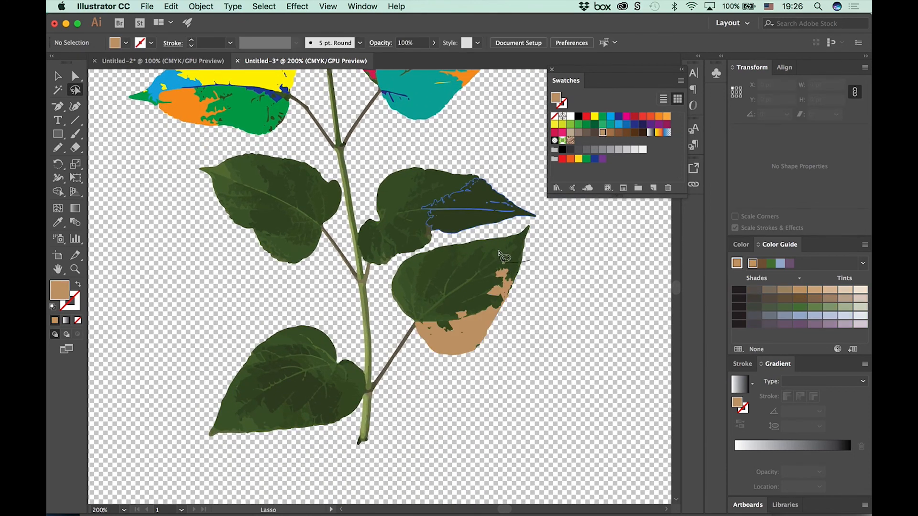
drag(502, 257, 457, 270)
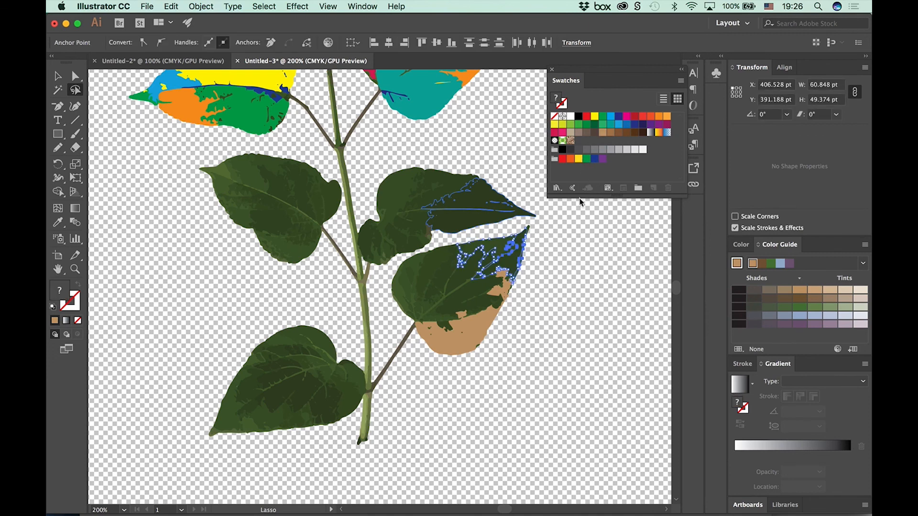
click(602, 133)
click(610, 254)
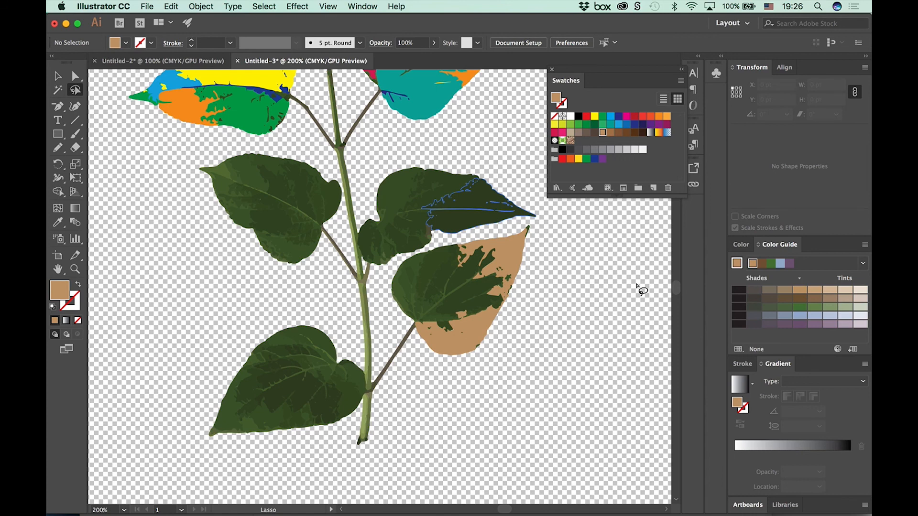
key(super+1)
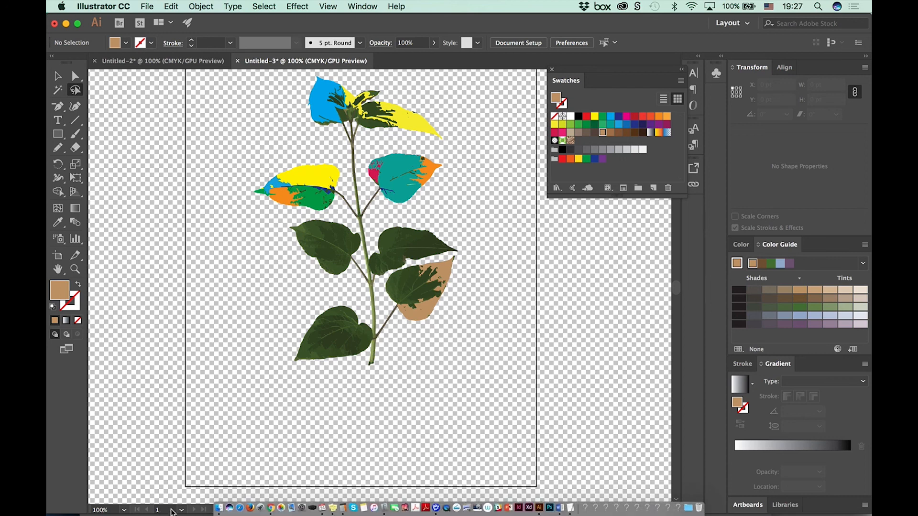
Step: Switch to Finder and preview the Illustrator CC 2017 Tools Panel Expanded PDF in the Handout folder of Adobe AI_drawing tools
click(223, 512)
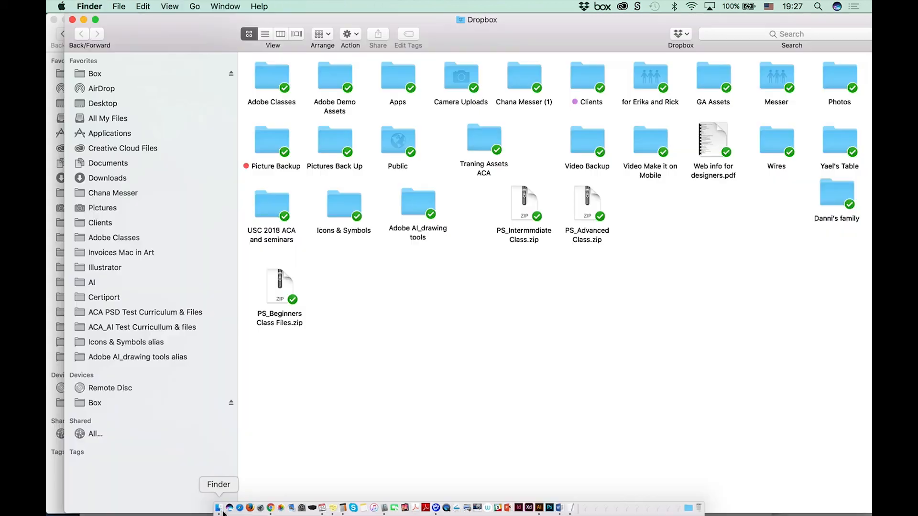
click(150, 362)
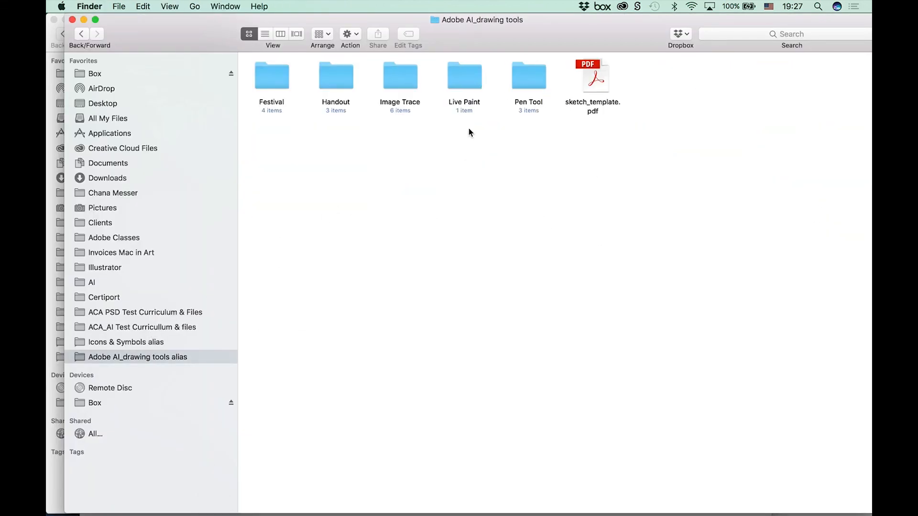
click(575, 83)
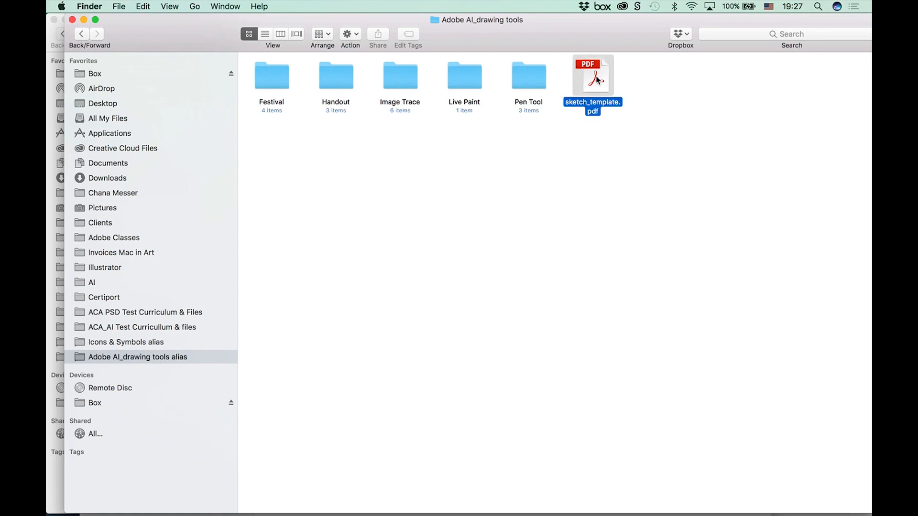
double_click(340, 80)
click(271, 80)
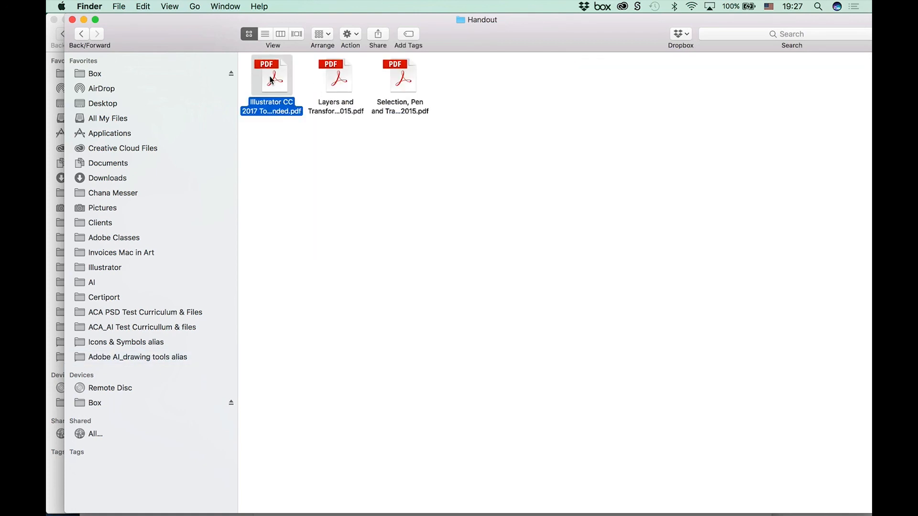
key(space)
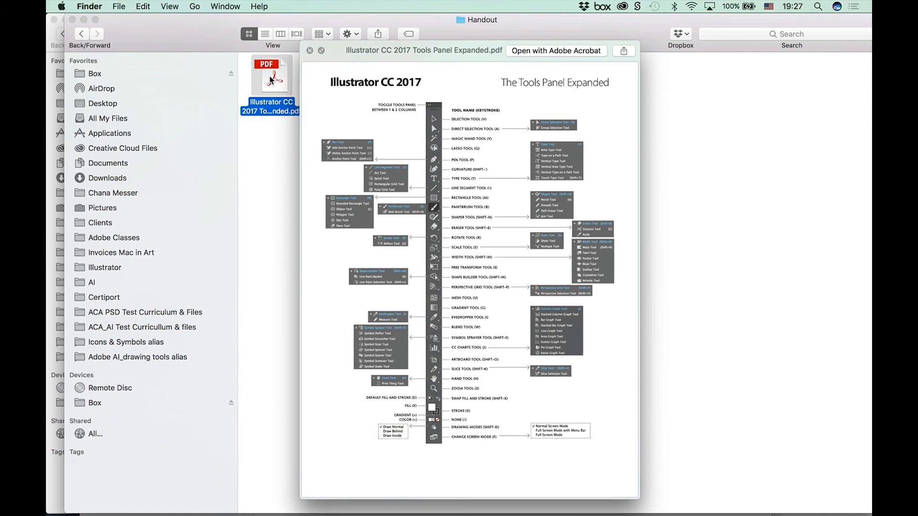
key(space)
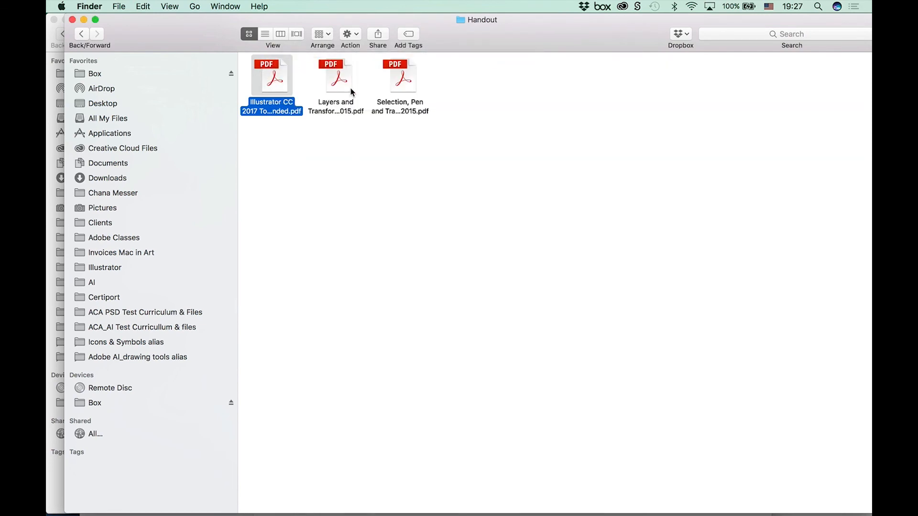
Step: Preview the Layers and Transformation_AICC 2015 PDF and browse its pages through to page 4
click(343, 88)
key(space)
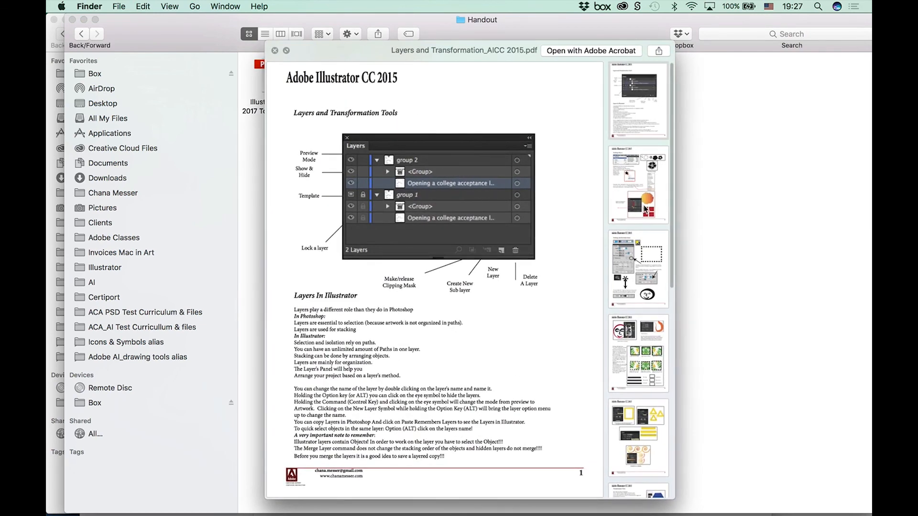
click(645, 209)
key(Down)
key(Down)
key(Down)
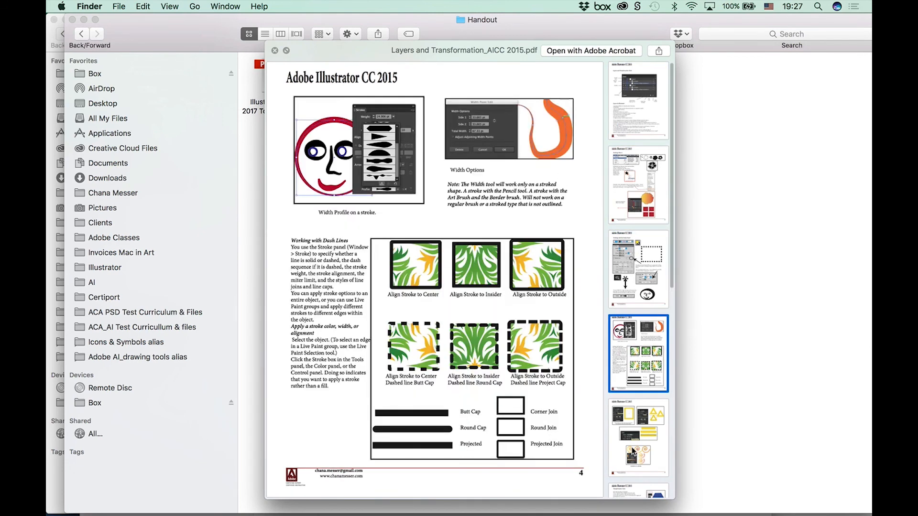